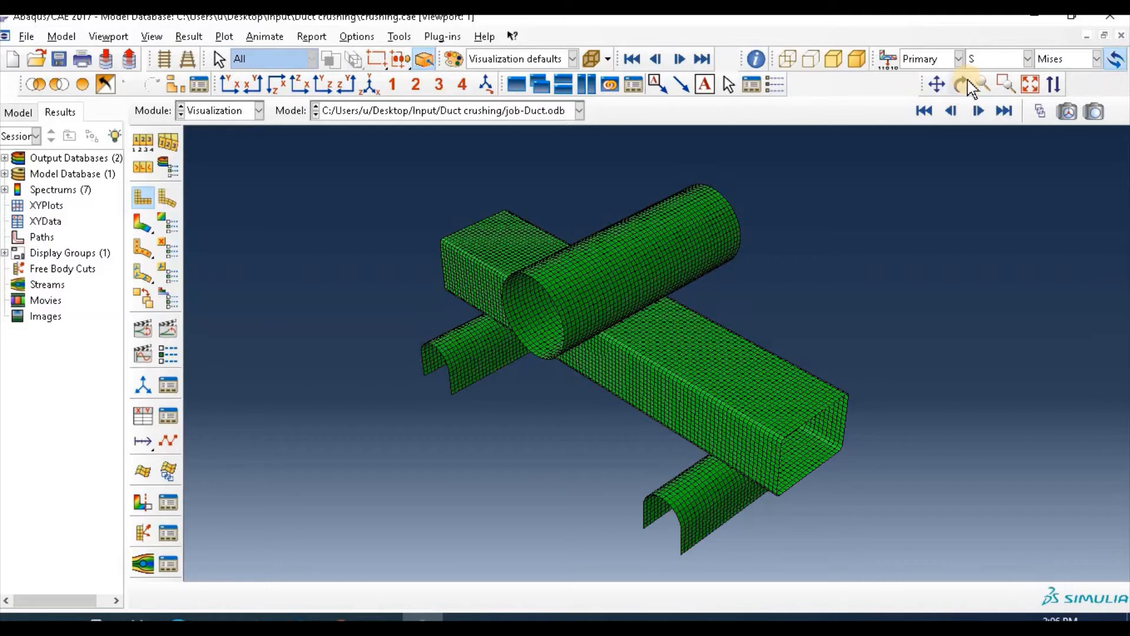
Plot the Mises stress contours on the deformed model and examine the duct assembly from several angles
left_click(961, 84)
left_click_drag(669, 368, 733, 300)
left_click_drag(564, 274, 628, 389)
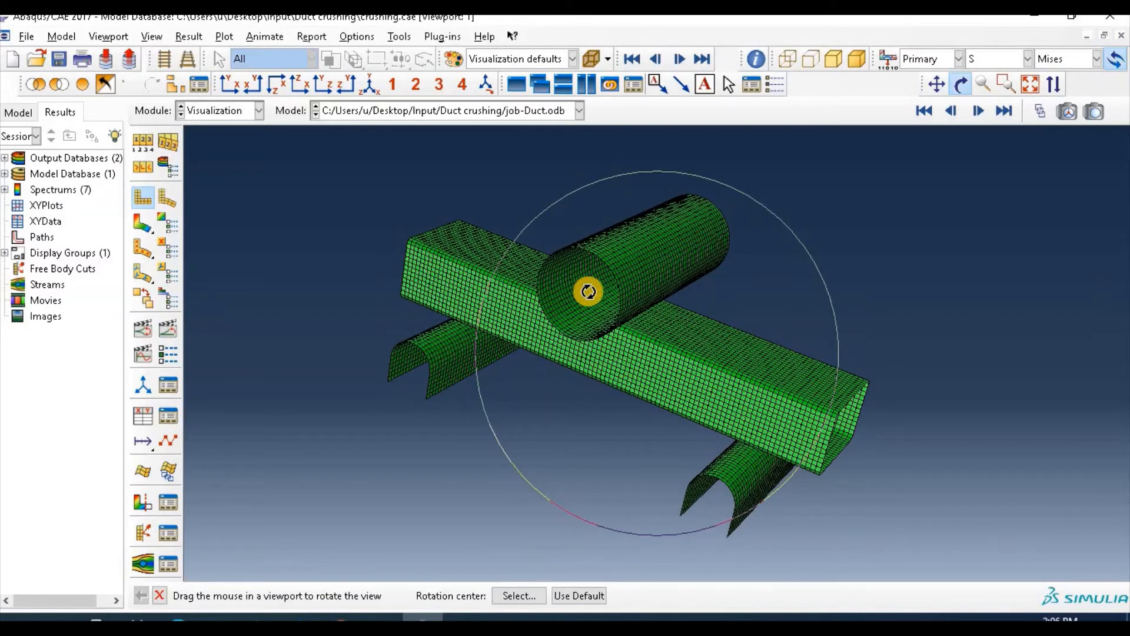
left_click_drag(587, 308, 578, 315)
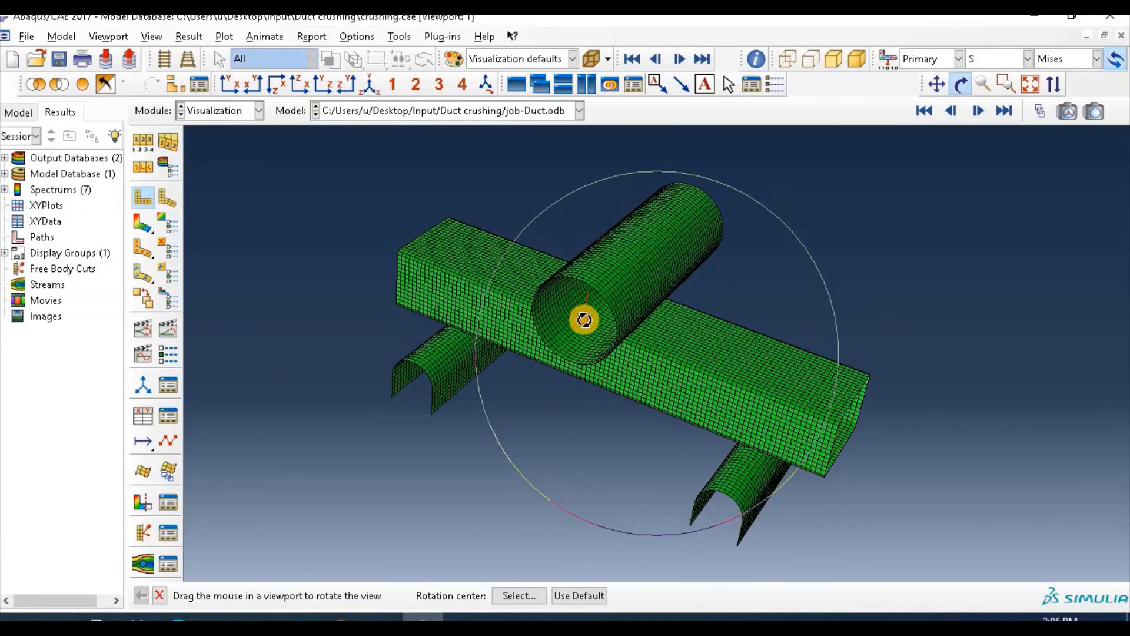
left_click(139, 225)
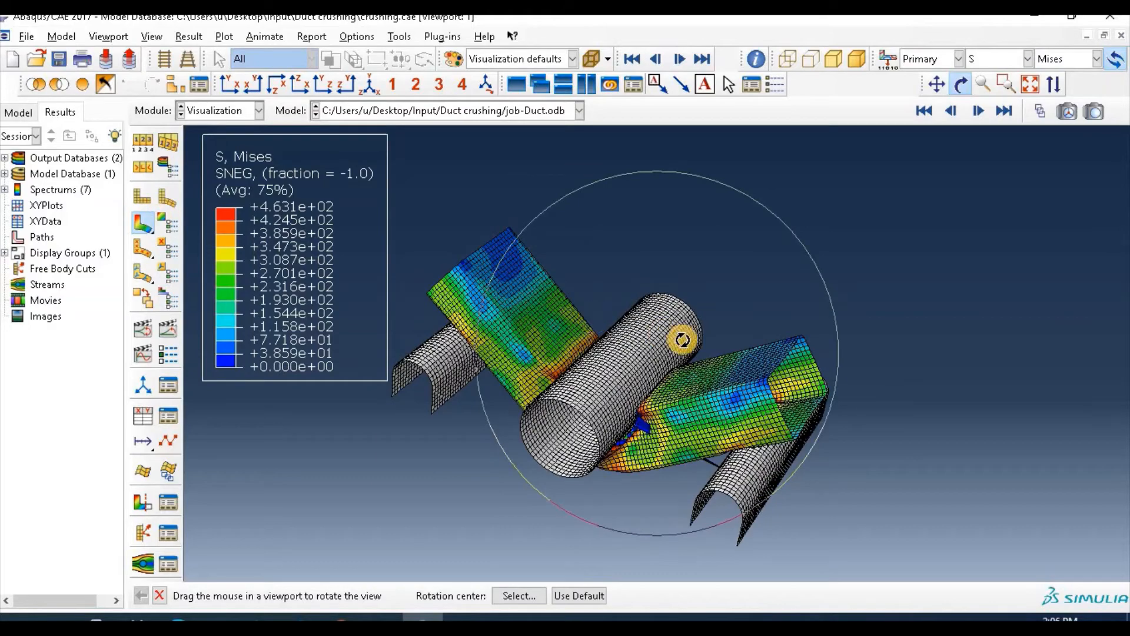
left_click_drag(670, 318, 571, 309)
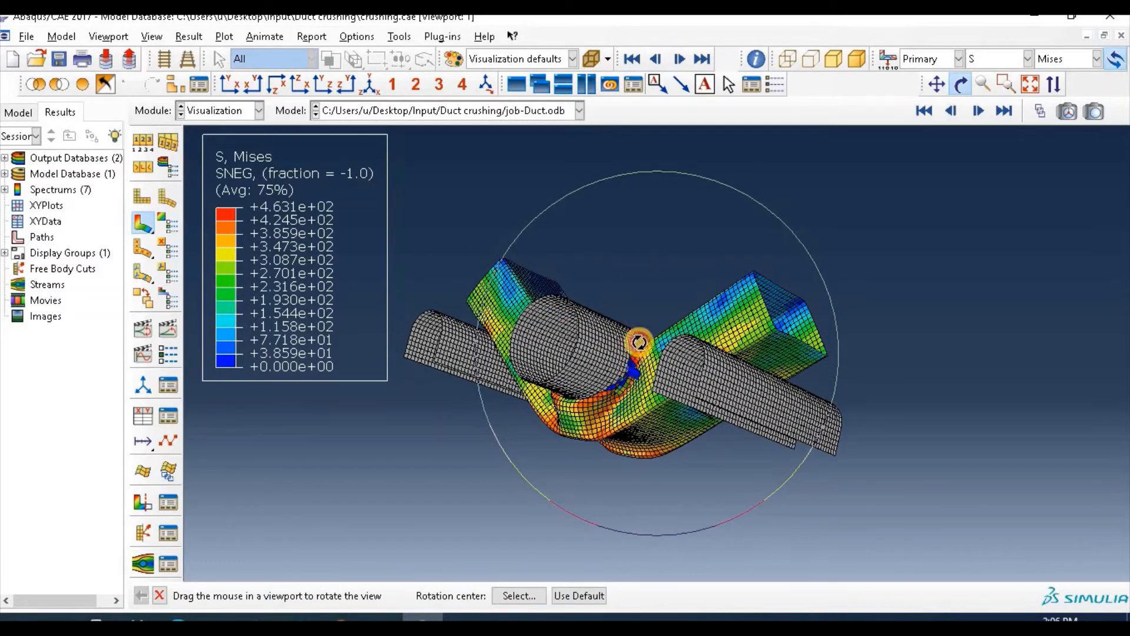
left_click_drag(639, 345, 638, 408)
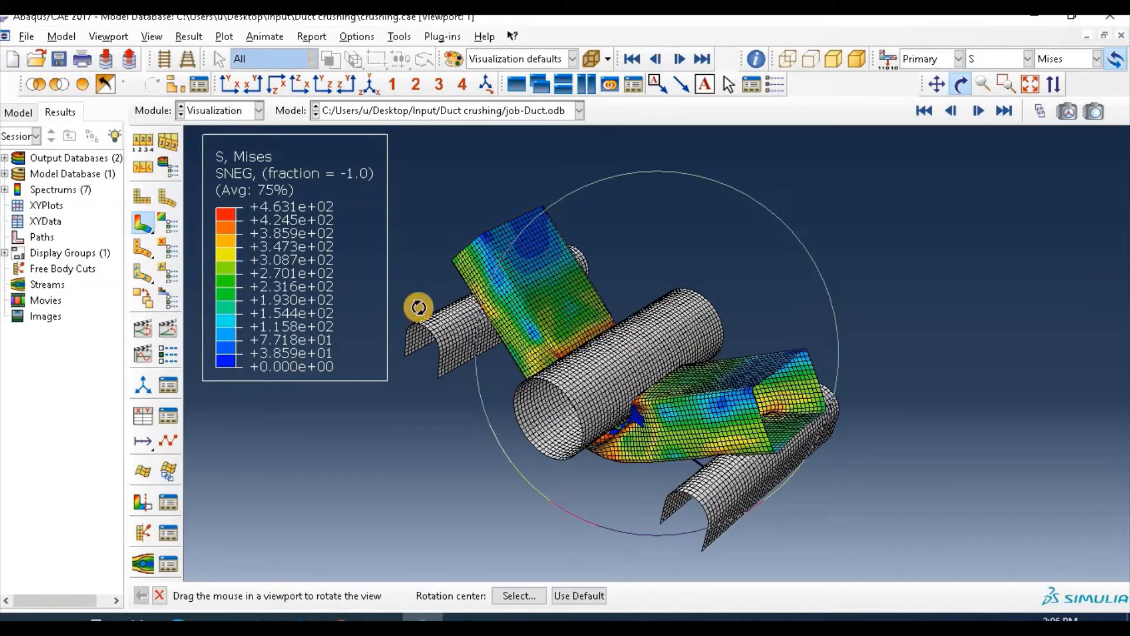
Open the results of the job-Duct analysis from the Job module
left_click(231, 110)
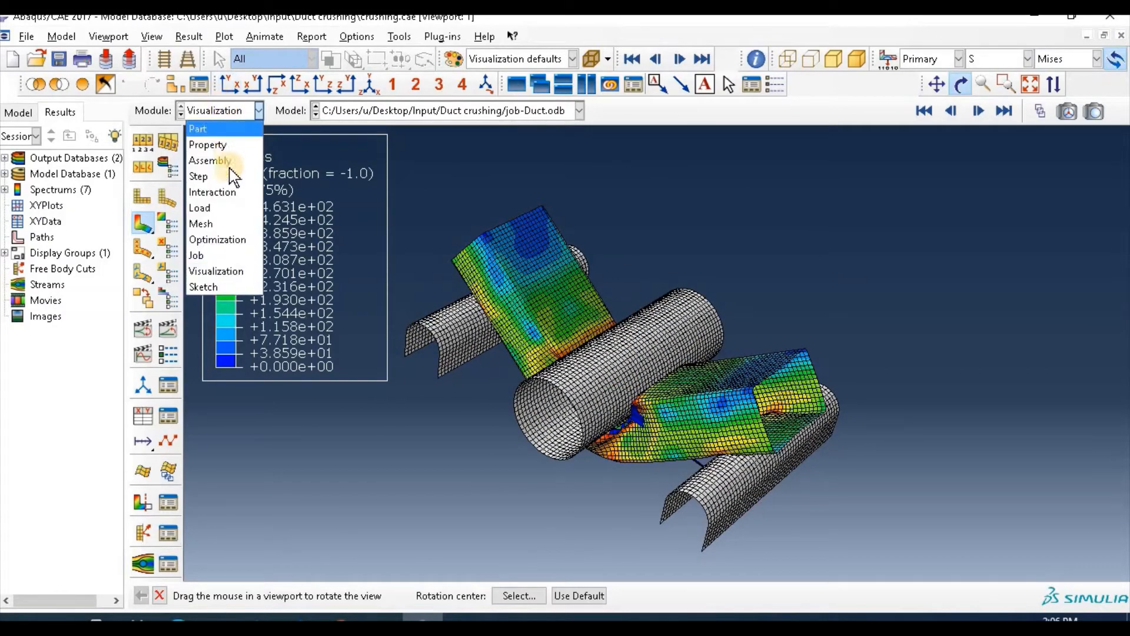
left_click(222, 255)
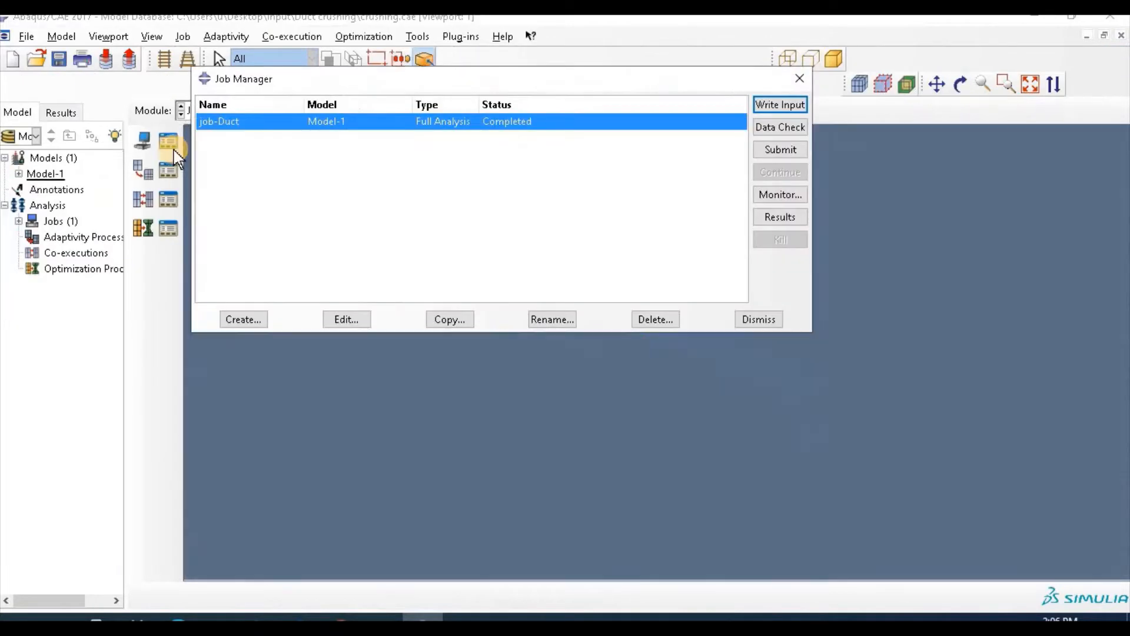
left_click(780, 217)
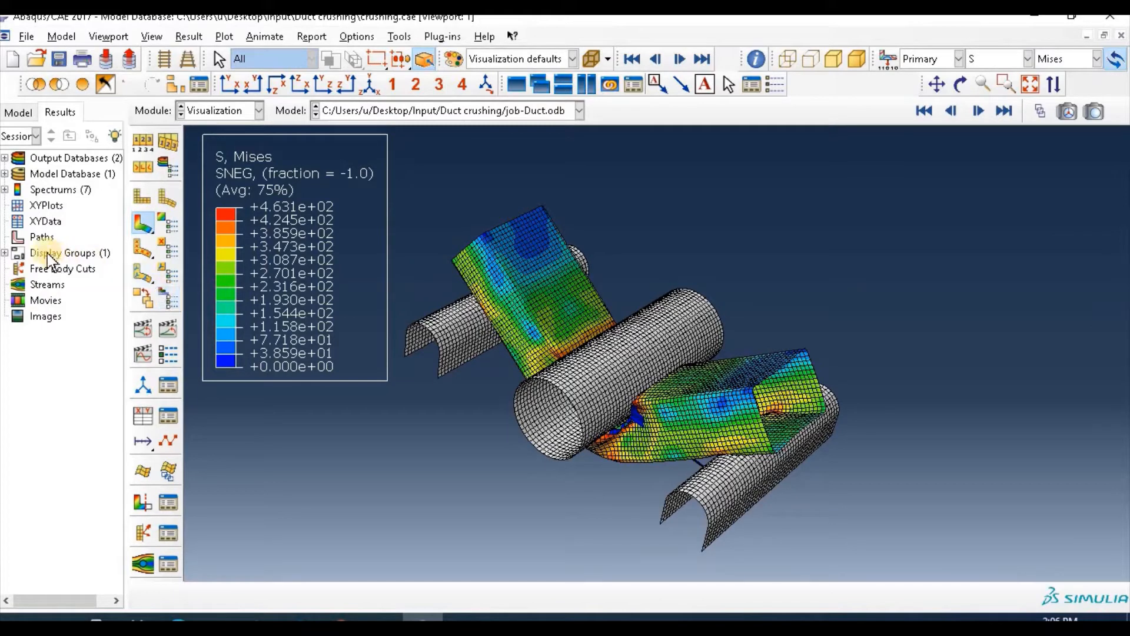
left_click(5, 174)
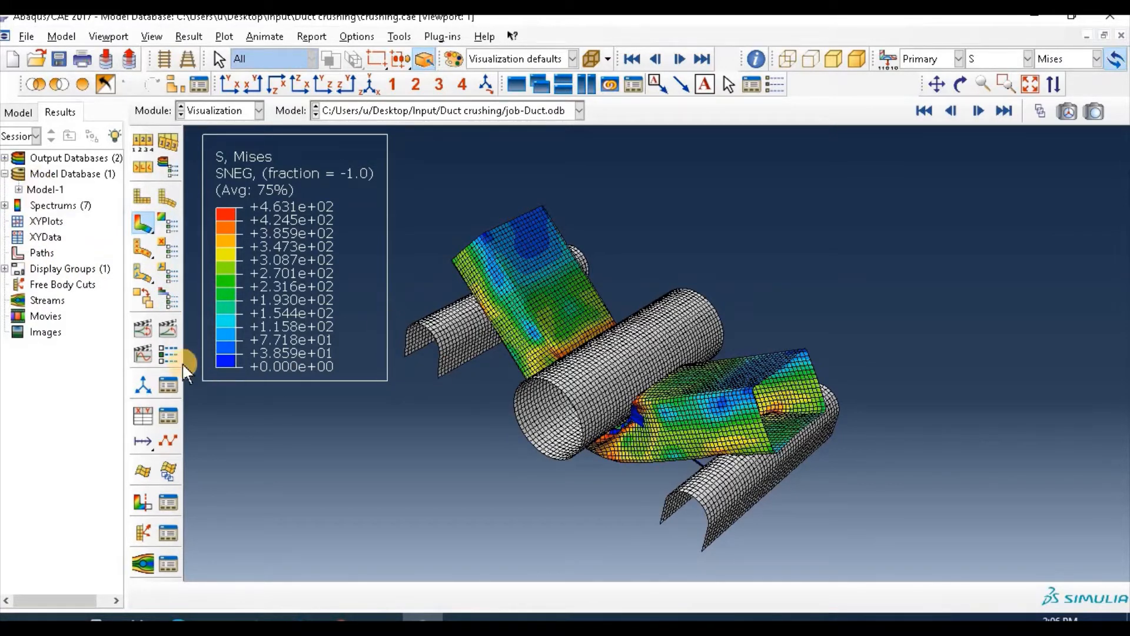
Plot the damage dissipation energy ALLDMD for the whole model from the ODB history output
left_click(143, 417)
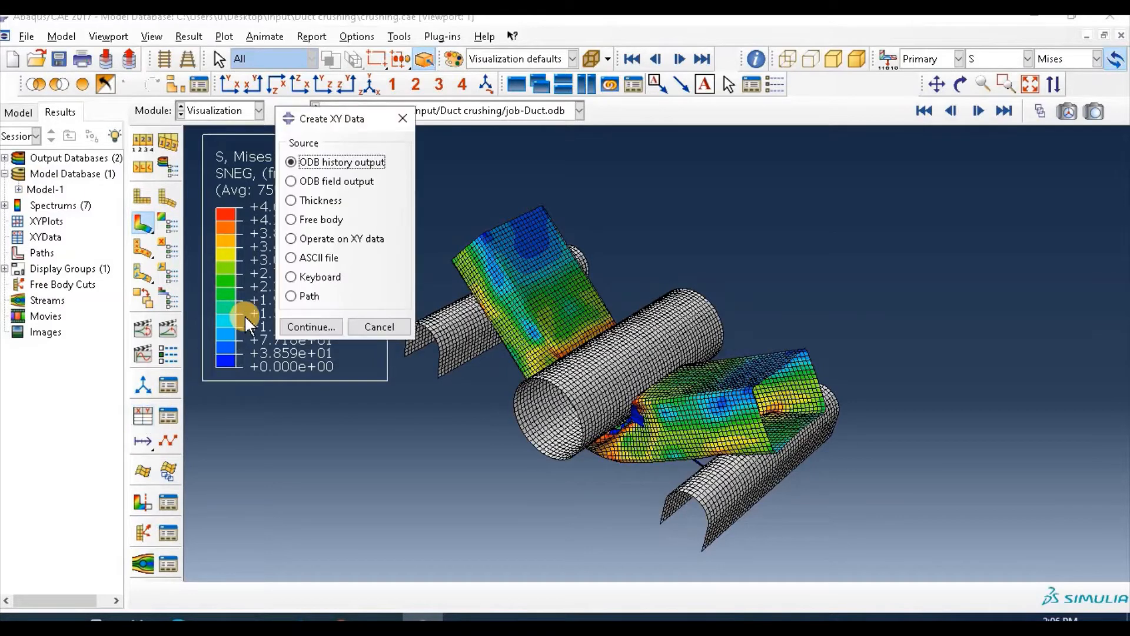
left_click(326, 326)
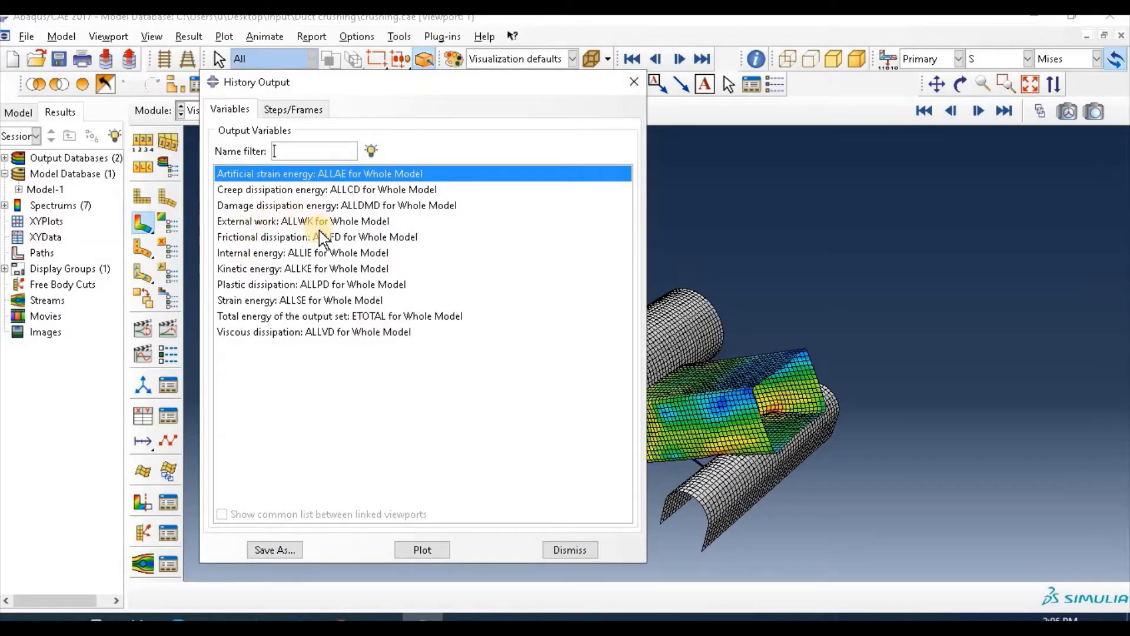
left_click(269, 190)
left_click(289, 206)
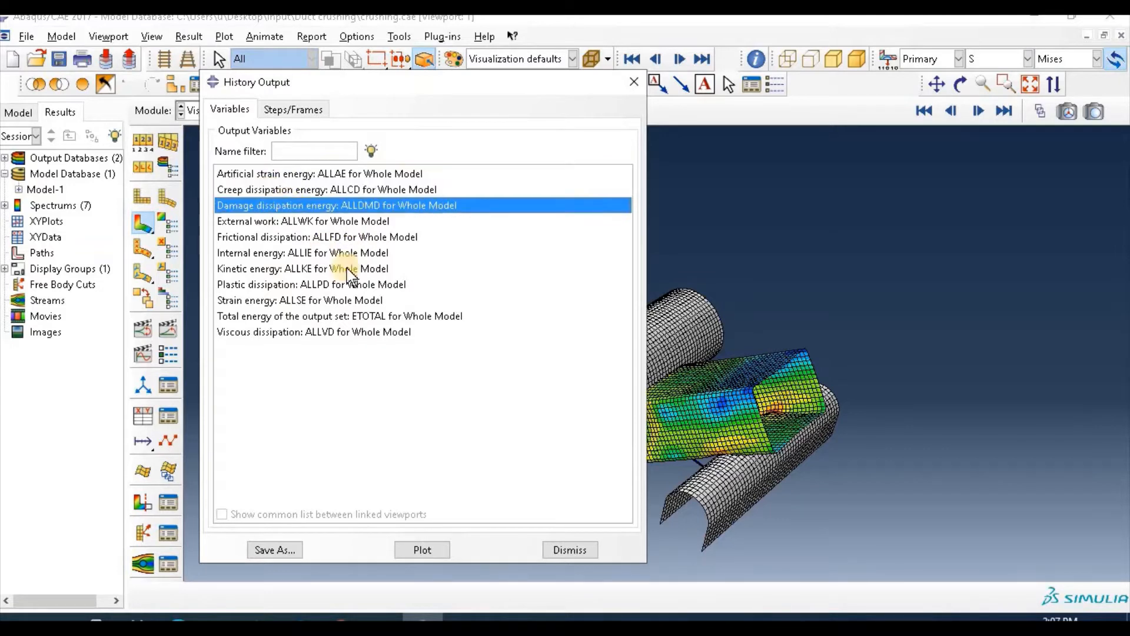
left_click(415, 550)
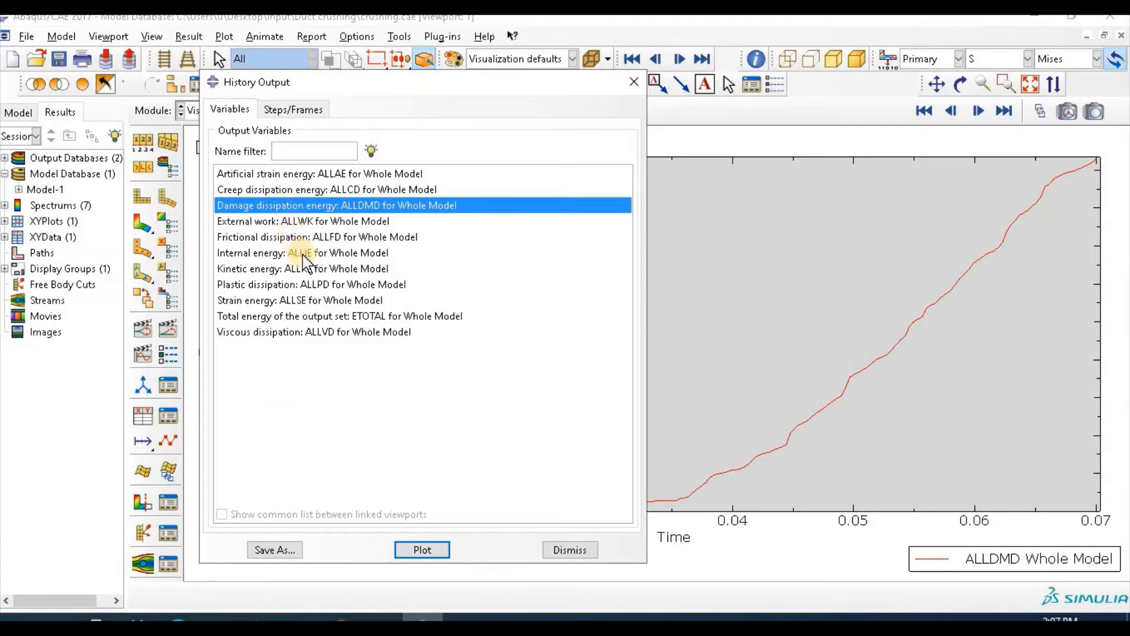
Plot the kinetic energy ALLKE for the whole model and close the history output selection
left_click(310, 269)
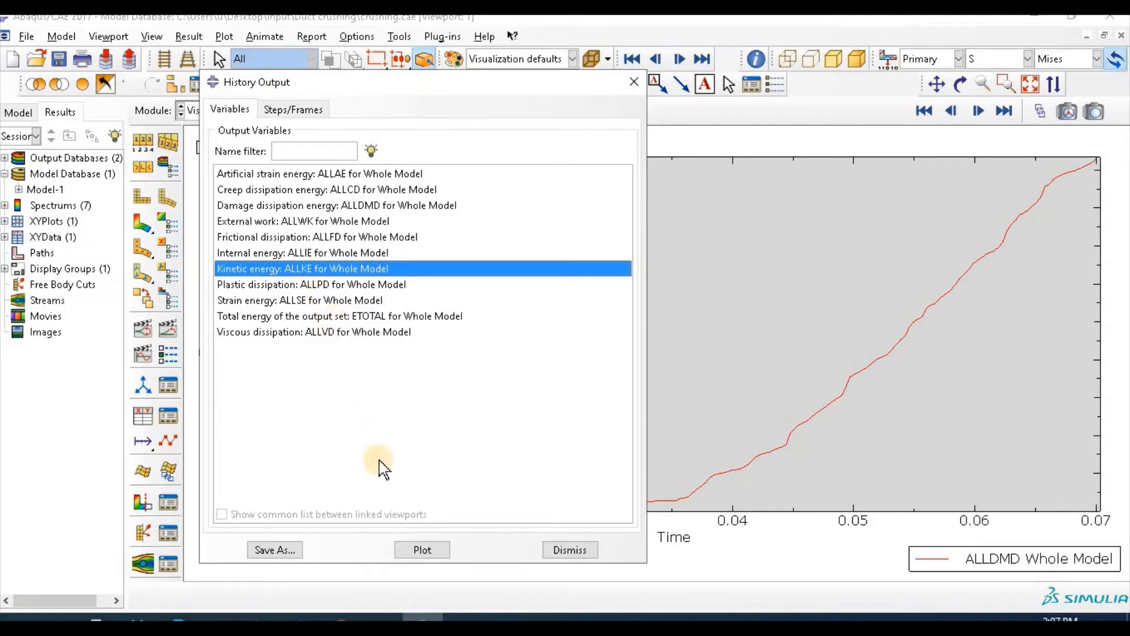
left_click(422, 552)
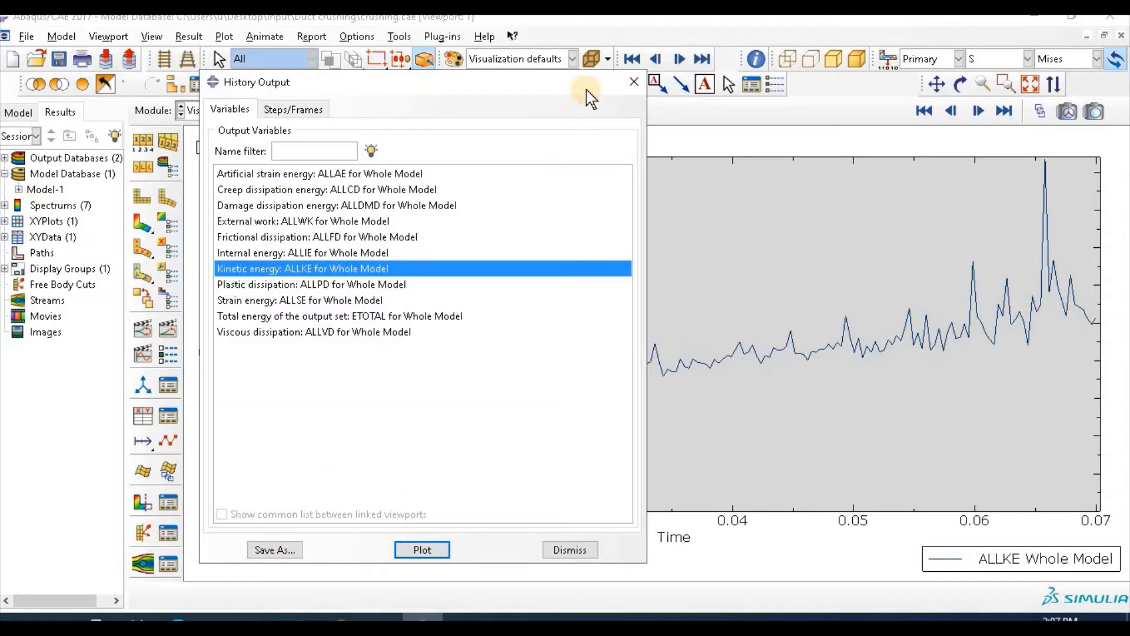
left_click(641, 85)
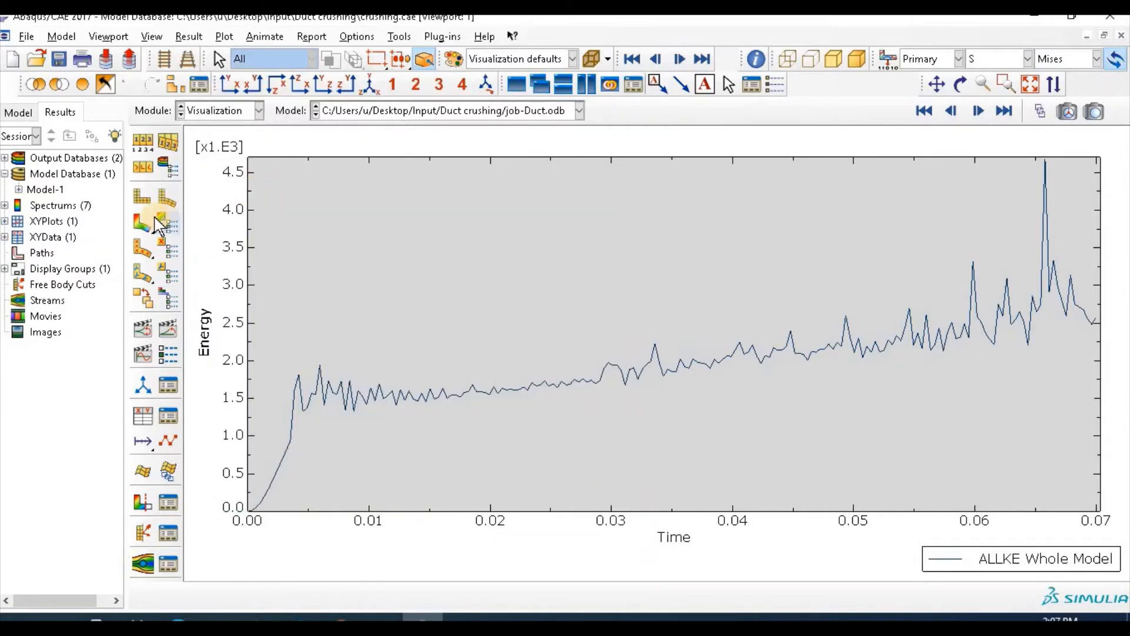
Set up XY data from the ODB field output with the Mises stress at integration points as variable
left_click(142, 223)
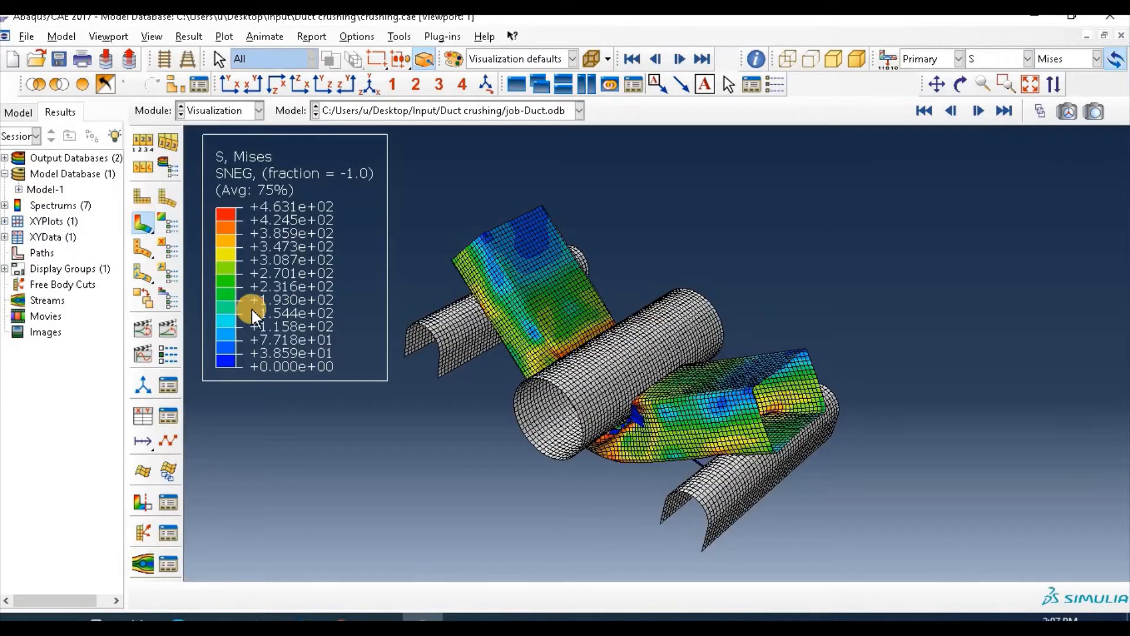
left_click(143, 416)
left_click(294, 179)
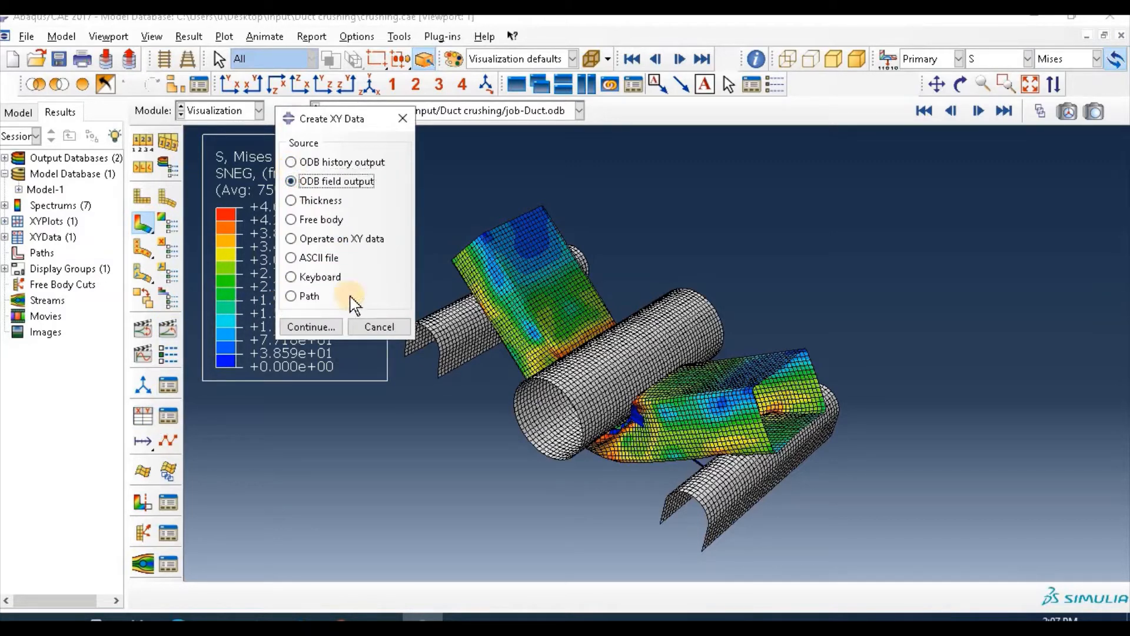
left_click(313, 327)
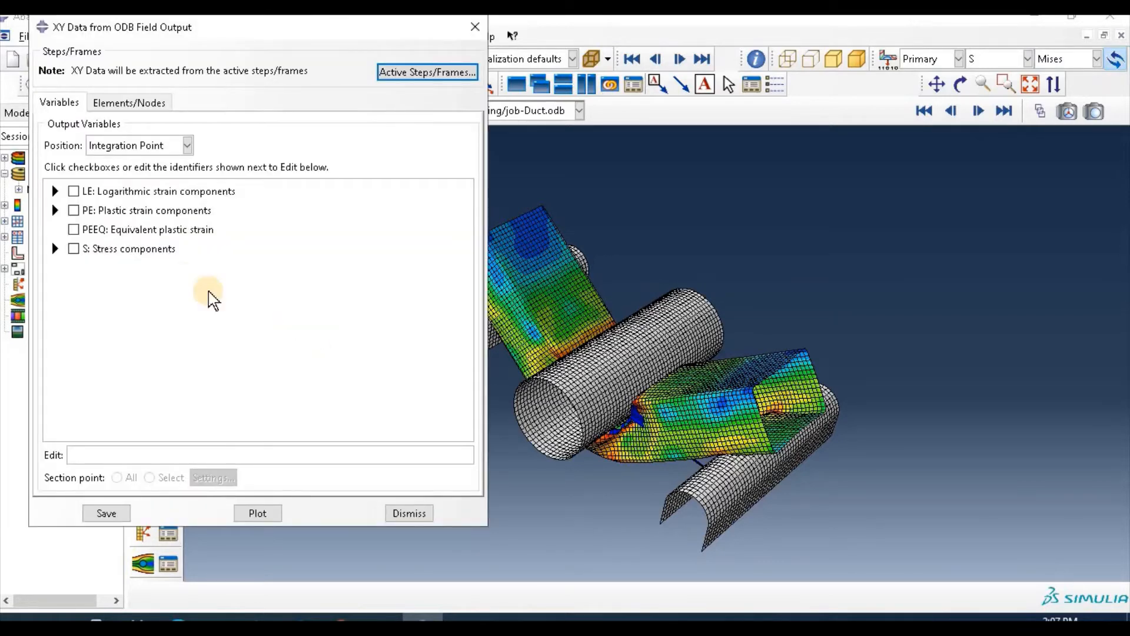
left_click(55, 248)
left_click(92, 264)
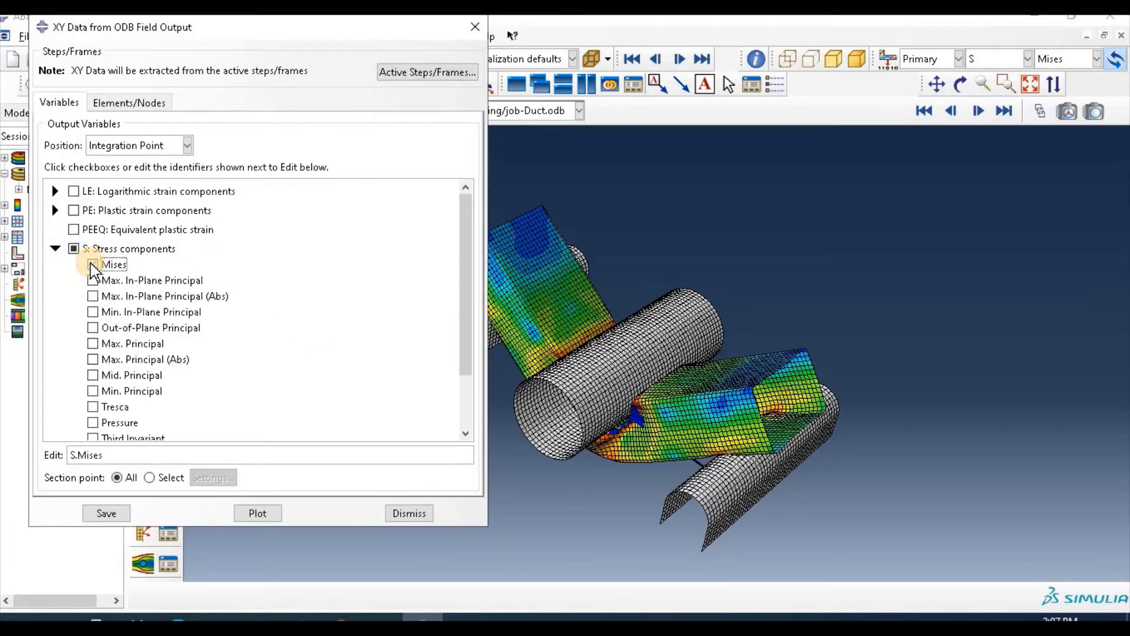
Pick one duct element in the high-stress zone beside the crushing cylinder and plot its Mises stress over time
left_click(129, 102)
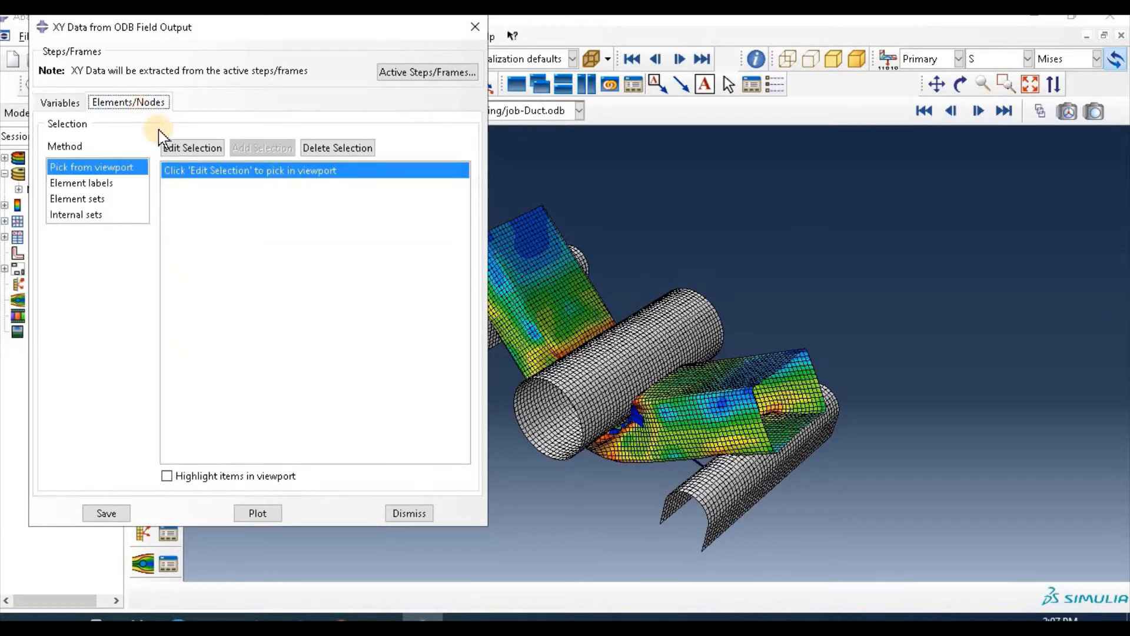
left_click(184, 148)
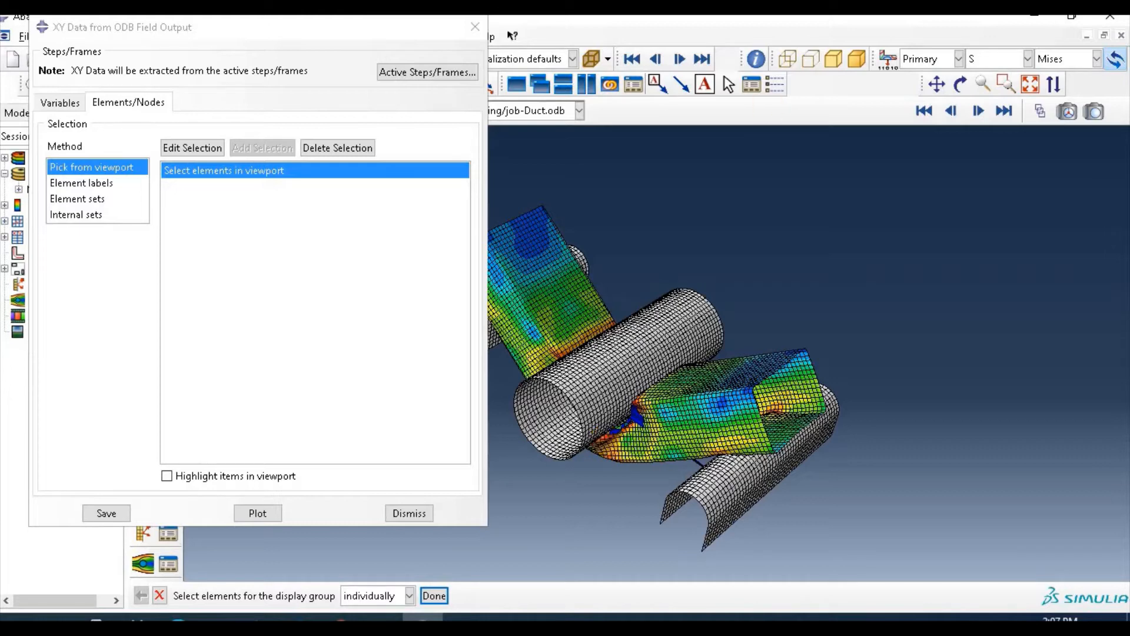
left_click(1002, 86)
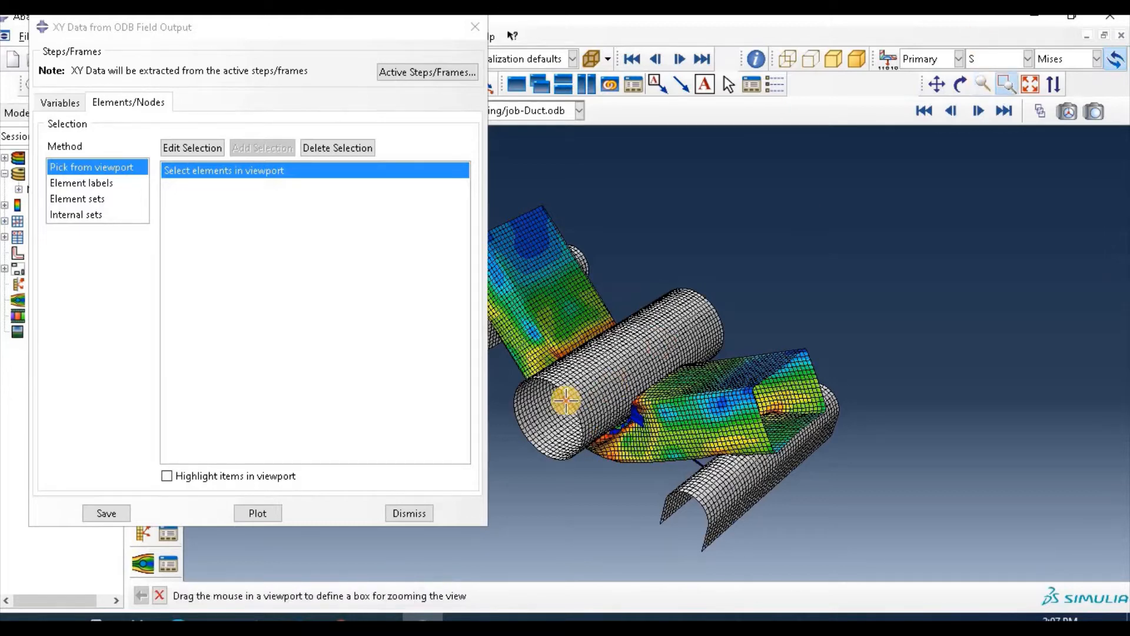
left_click_drag(565, 400, 641, 469)
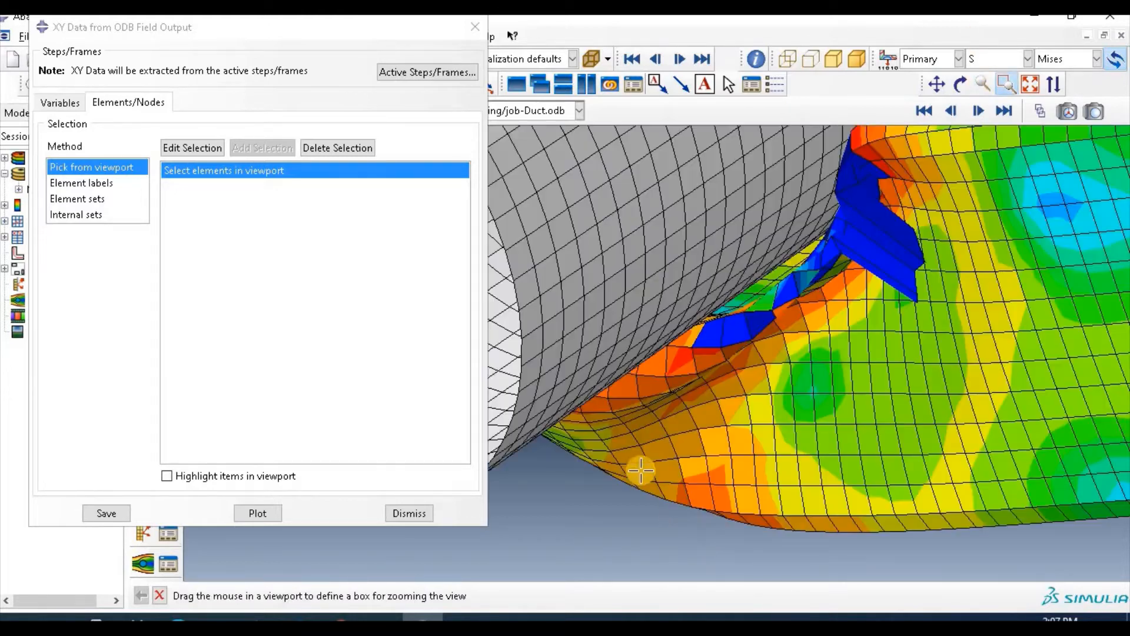
left_click(160, 597)
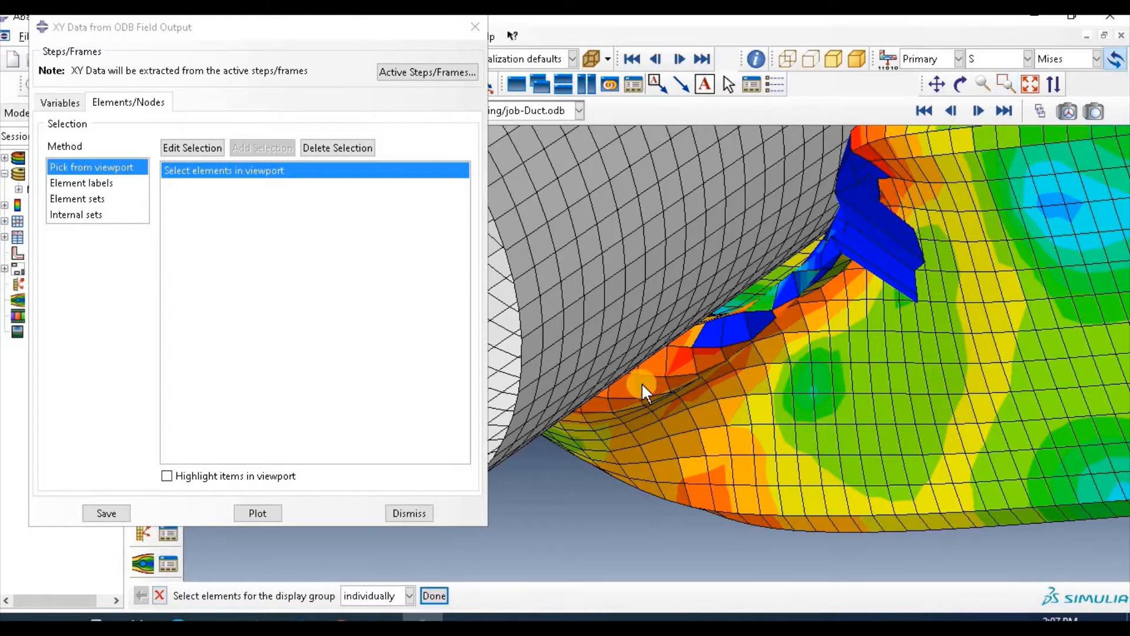
left_click(680, 354)
left_click(434, 596)
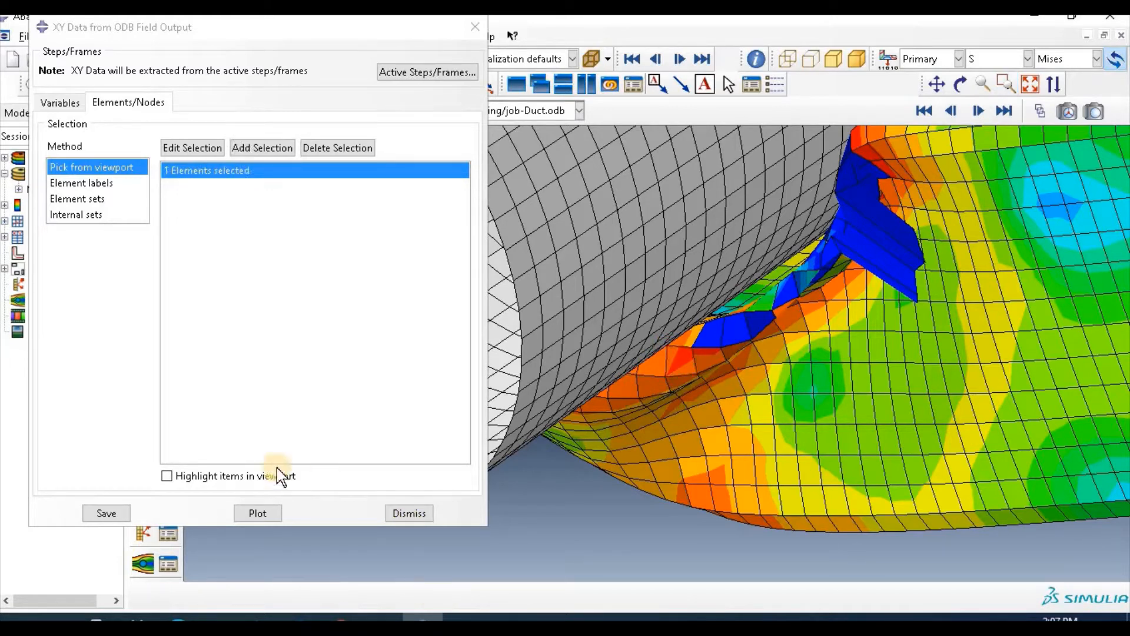
left_click(255, 513)
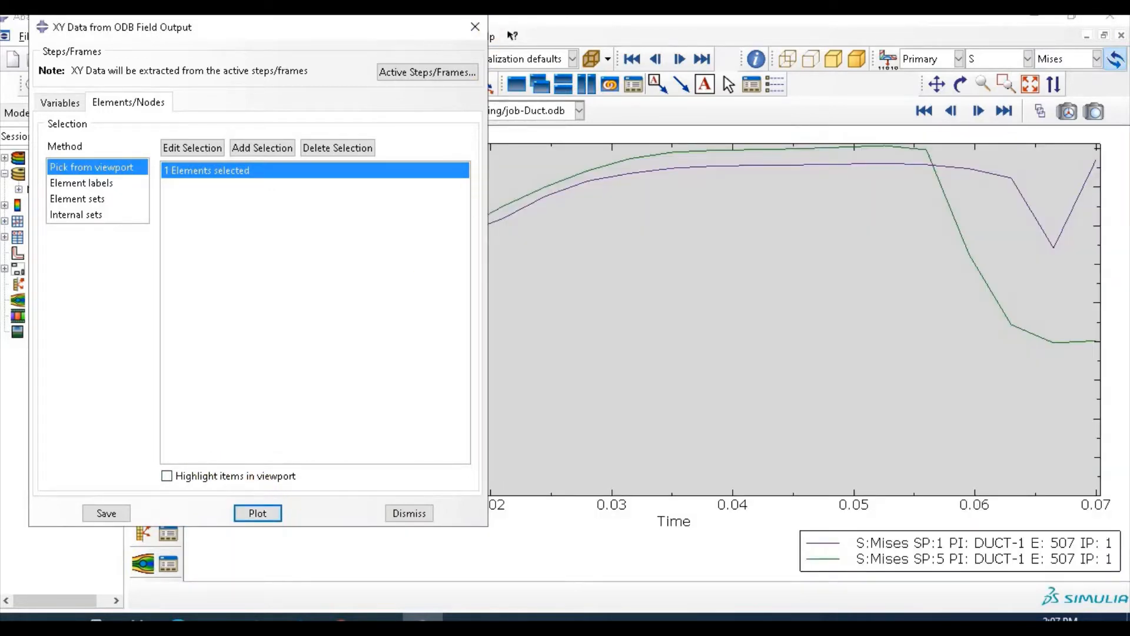
left_click(475, 27)
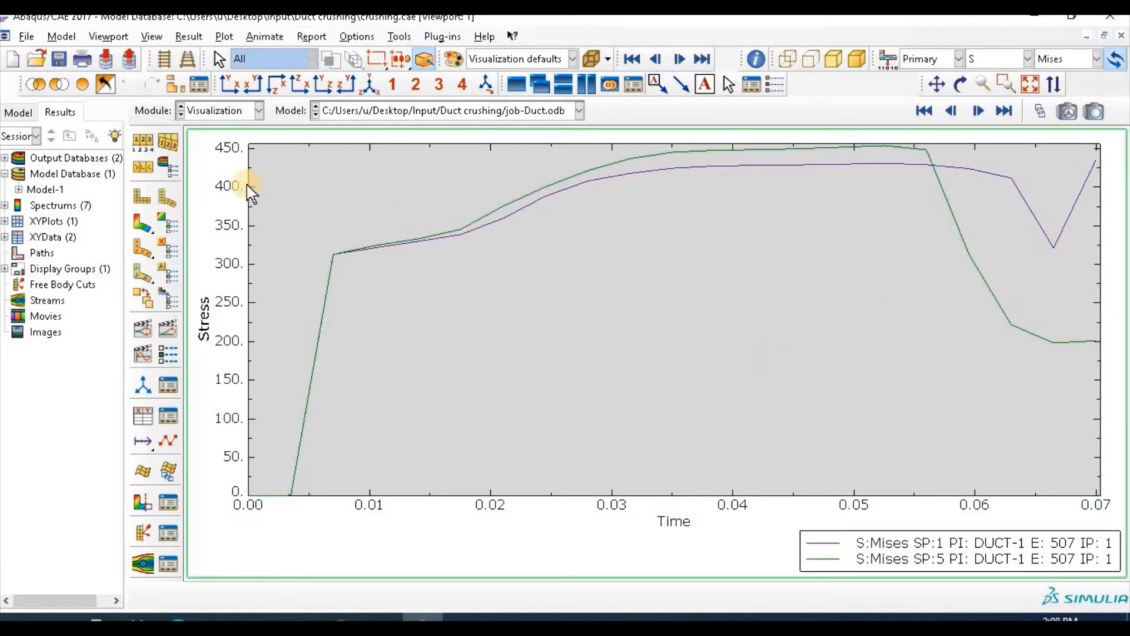
Return to the contour plot and start a new model database without saving changes to crushing.cae
left_click(140, 220)
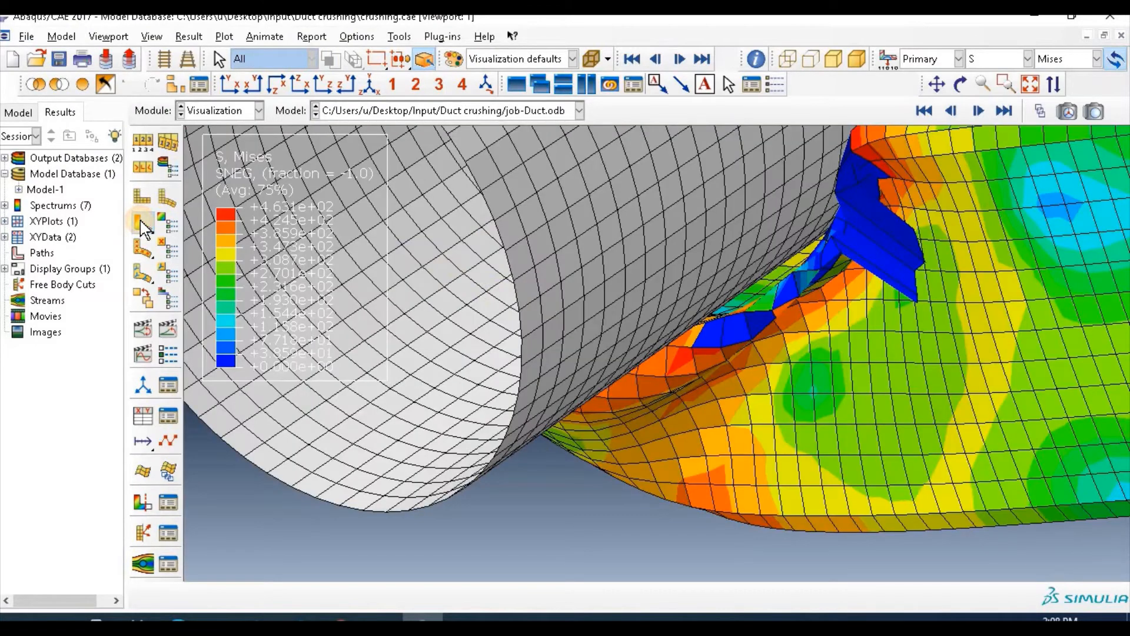
left_click(210, 115)
left_click(210, 119)
left_click(13, 59)
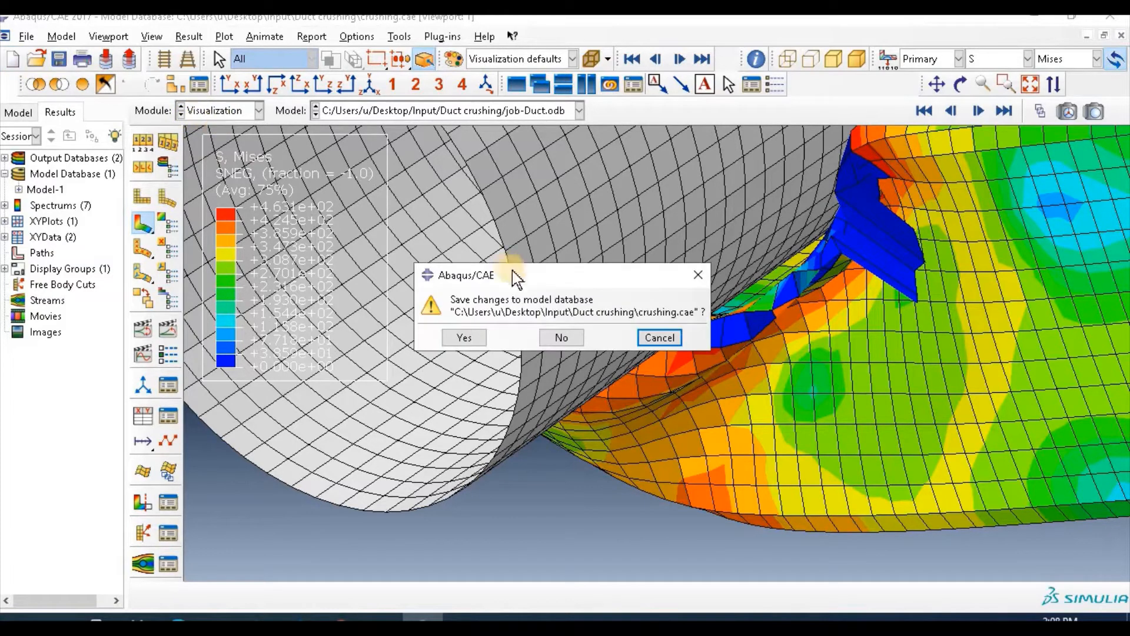
left_click(559, 337)
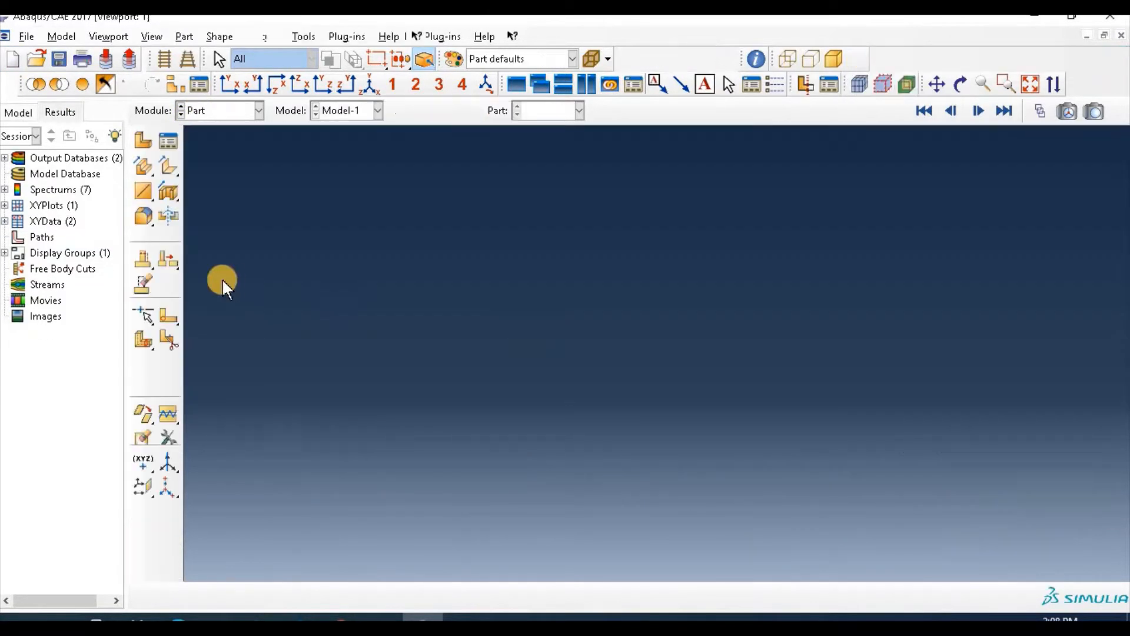
Create a 3D deformable part named Duct with a shell extrusion base feature and an approximate size of 200
left_click(145, 138)
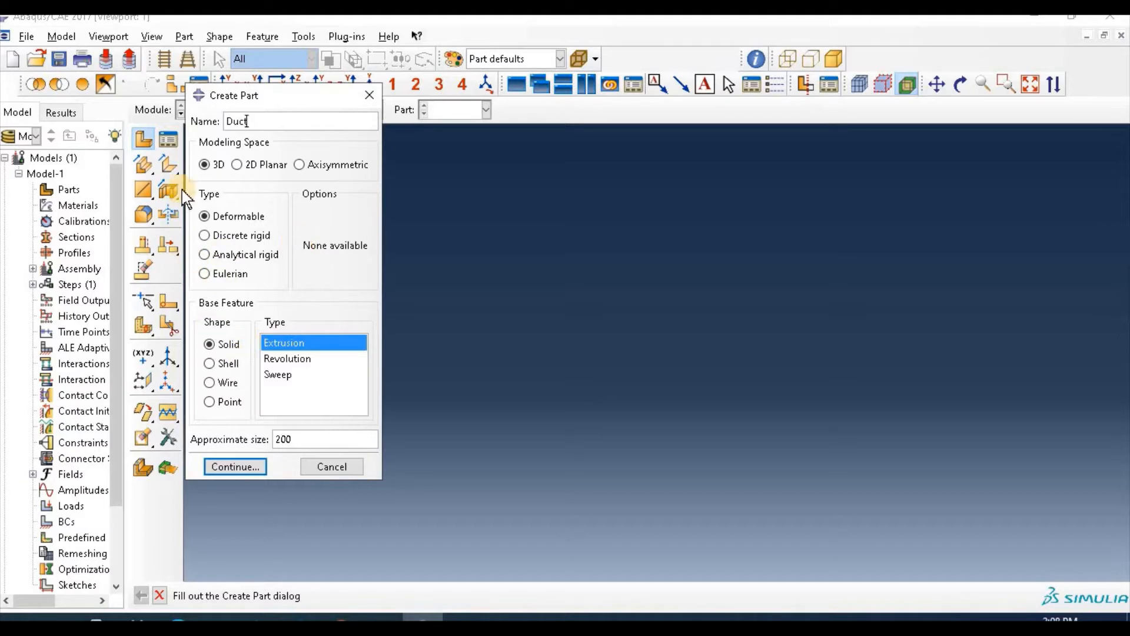
left_click(210, 360)
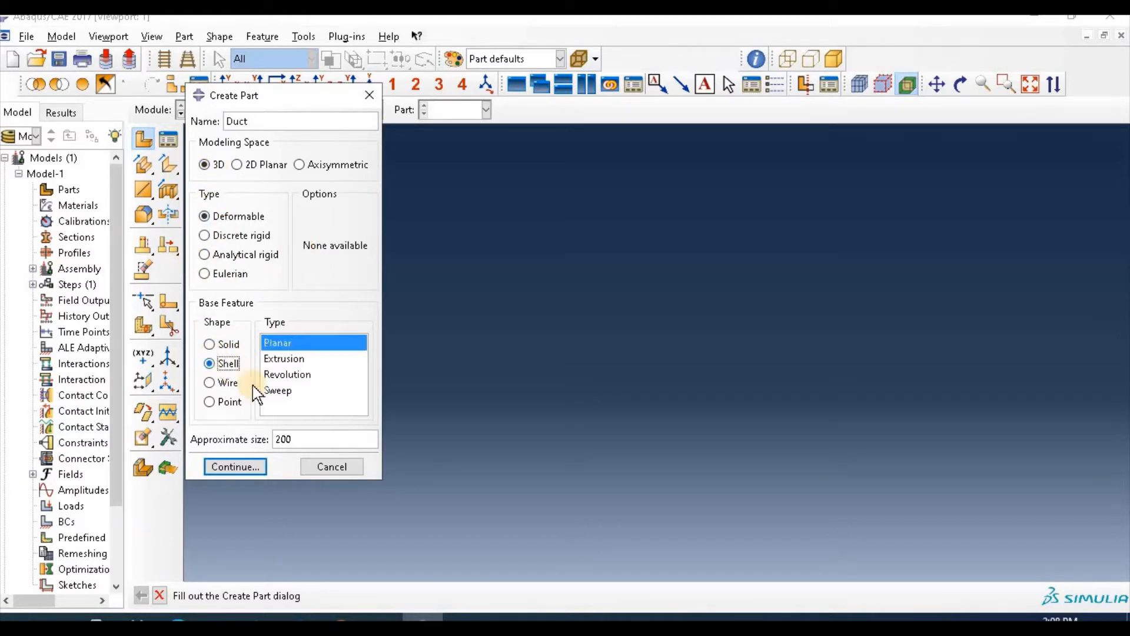
left_click(290, 359)
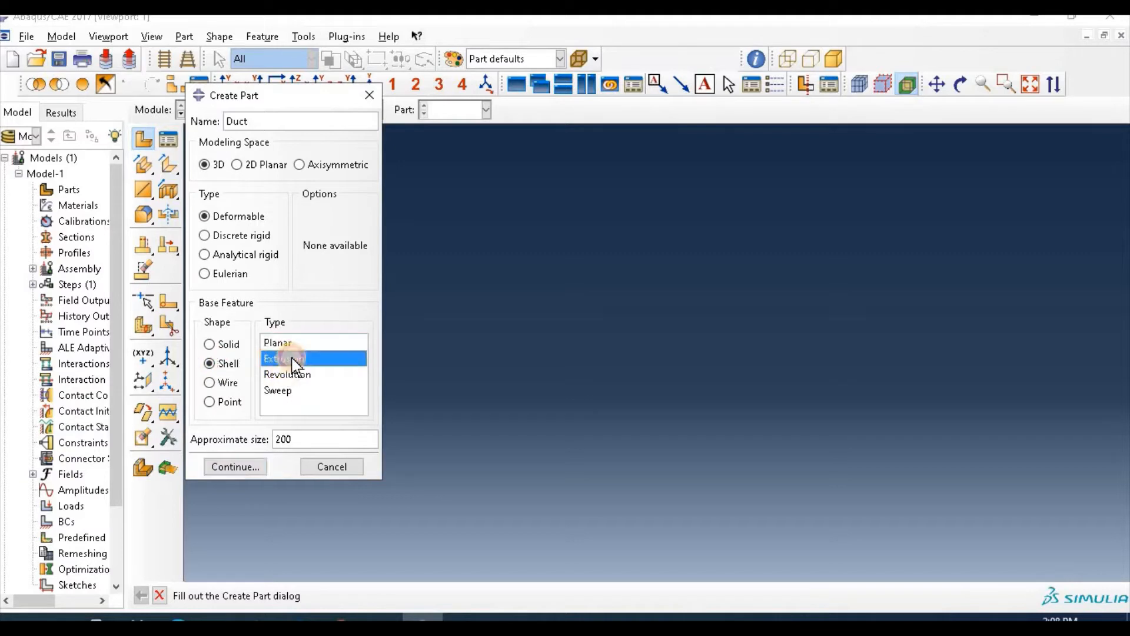
left_click(251, 472)
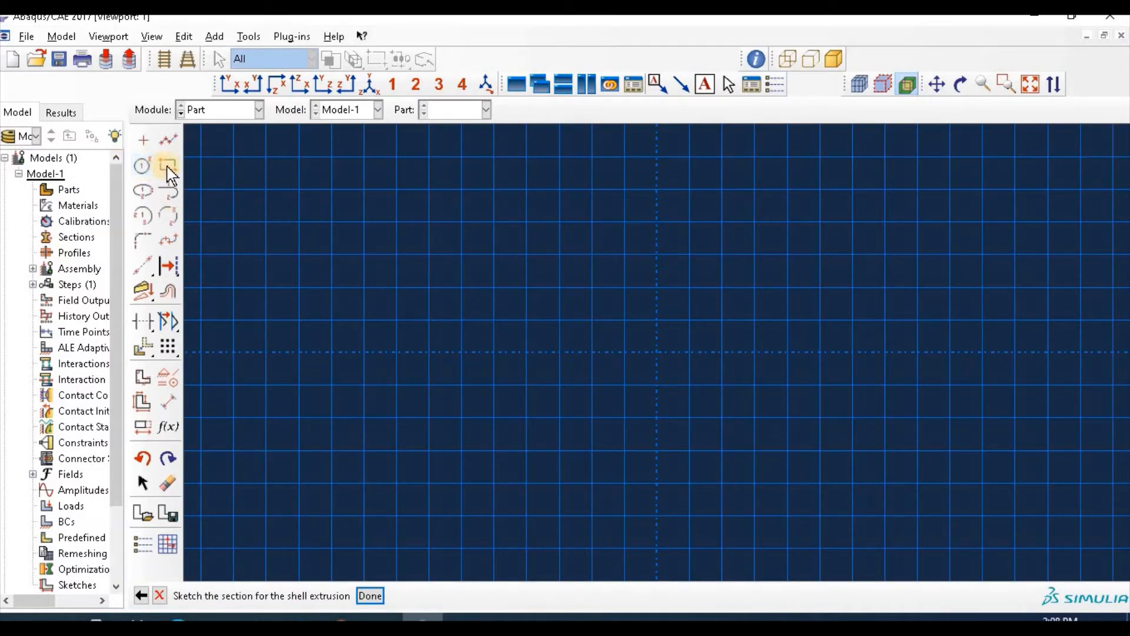
Sketch a rectangle about 61 by 25 around the origin as the duct's cross-section
left_click(169, 168)
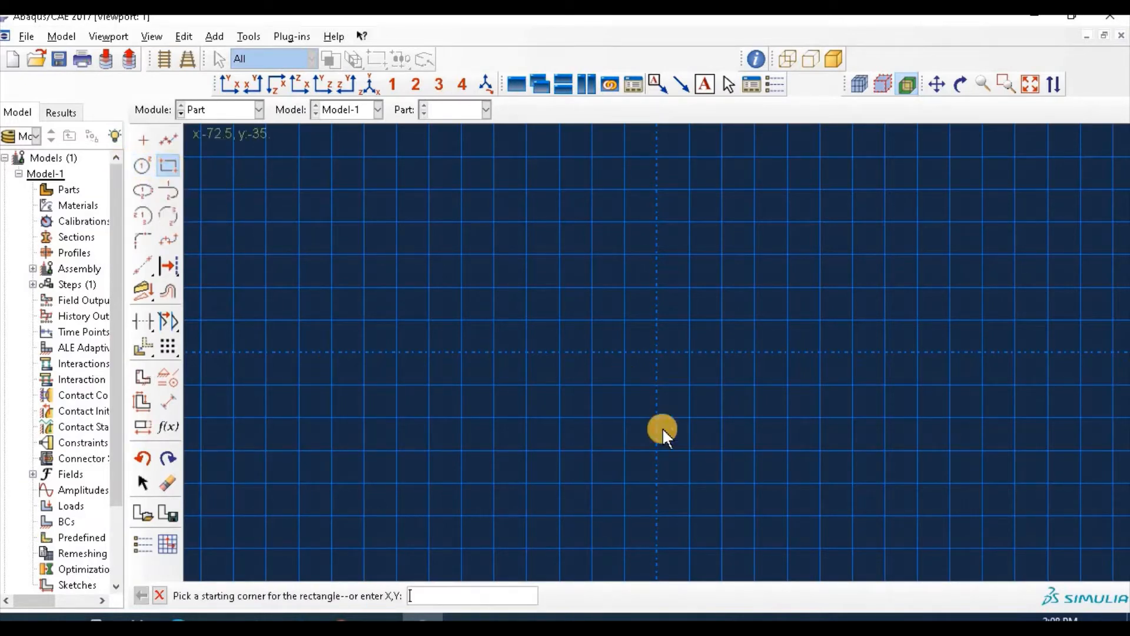
left_click(488, 287)
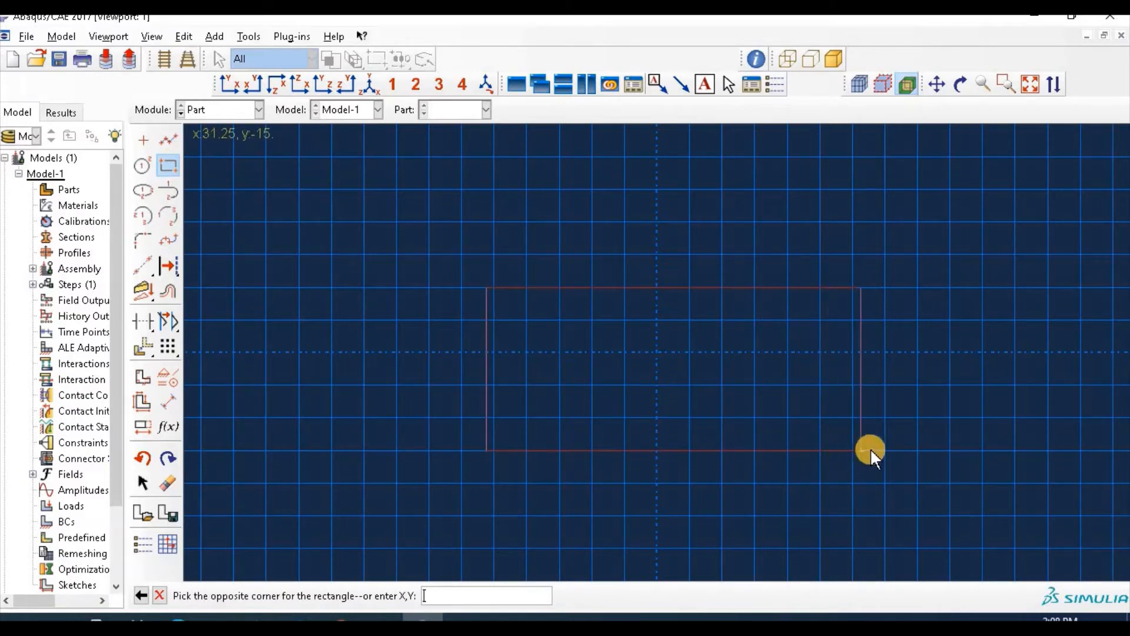
left_click(884, 450)
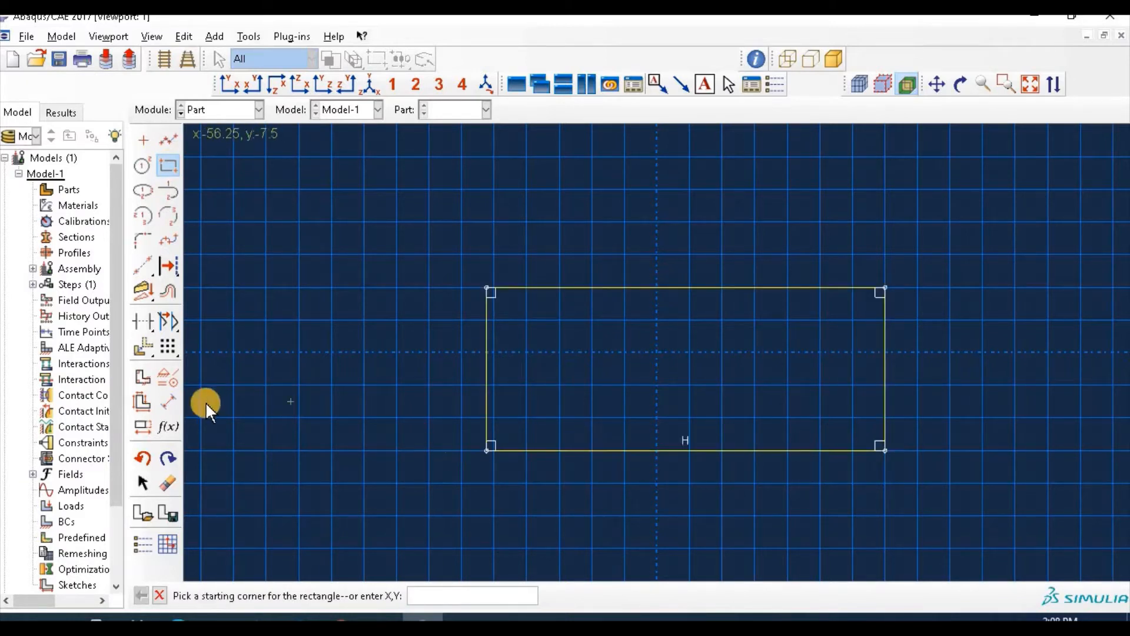
Dimension the duct rectangle to 100 wide and 70 high
left_click(169, 402)
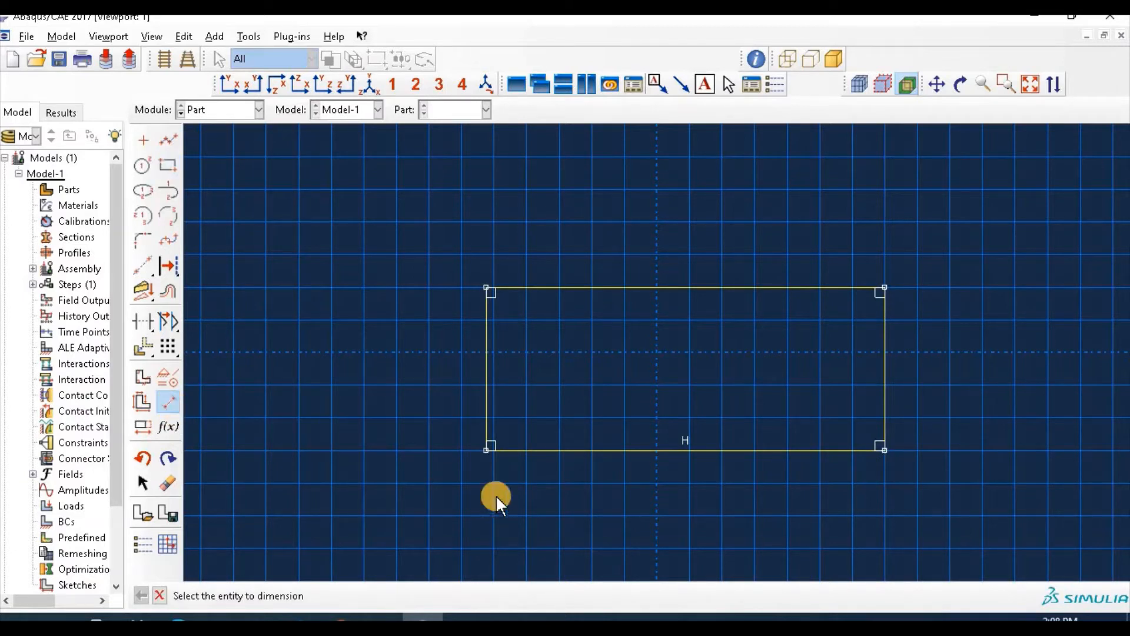
left_click(572, 451)
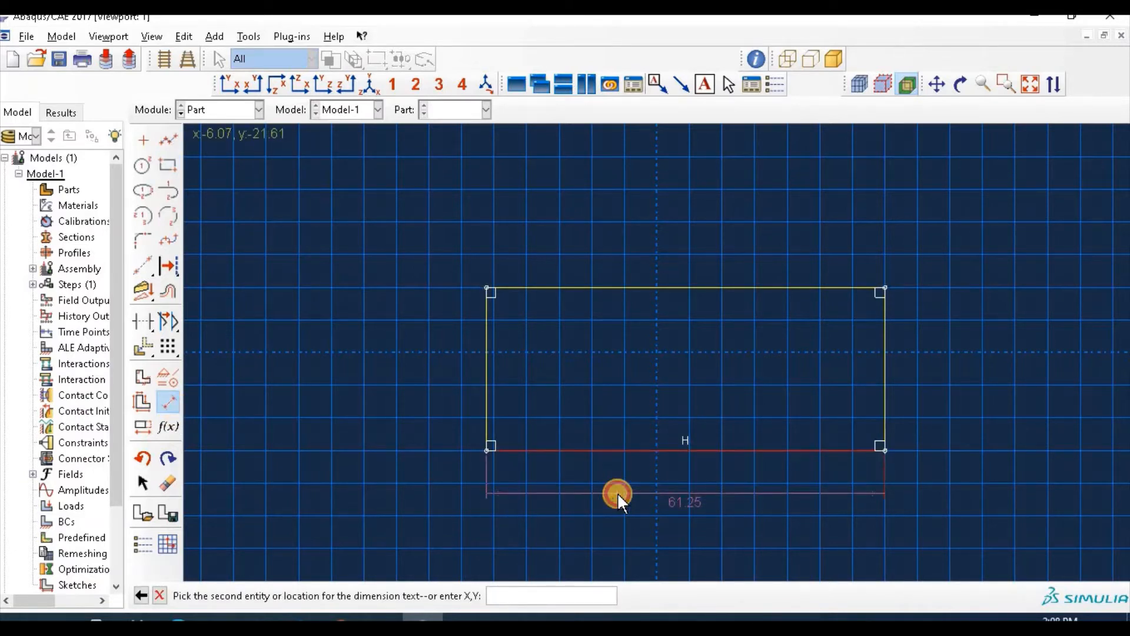
left_click(617, 492)
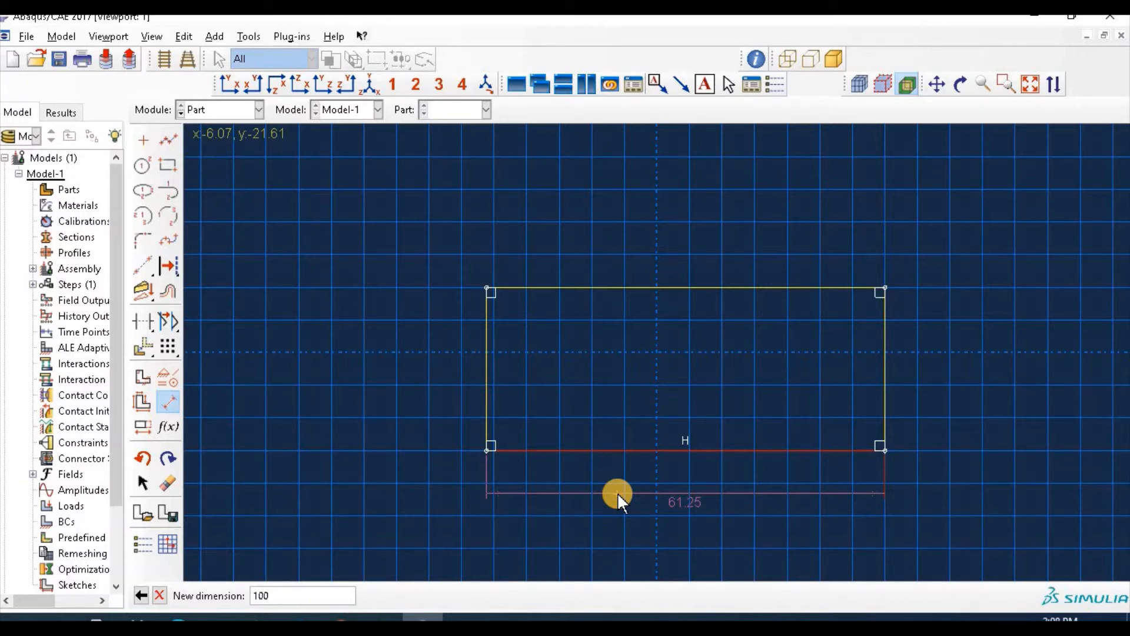
key("Return")
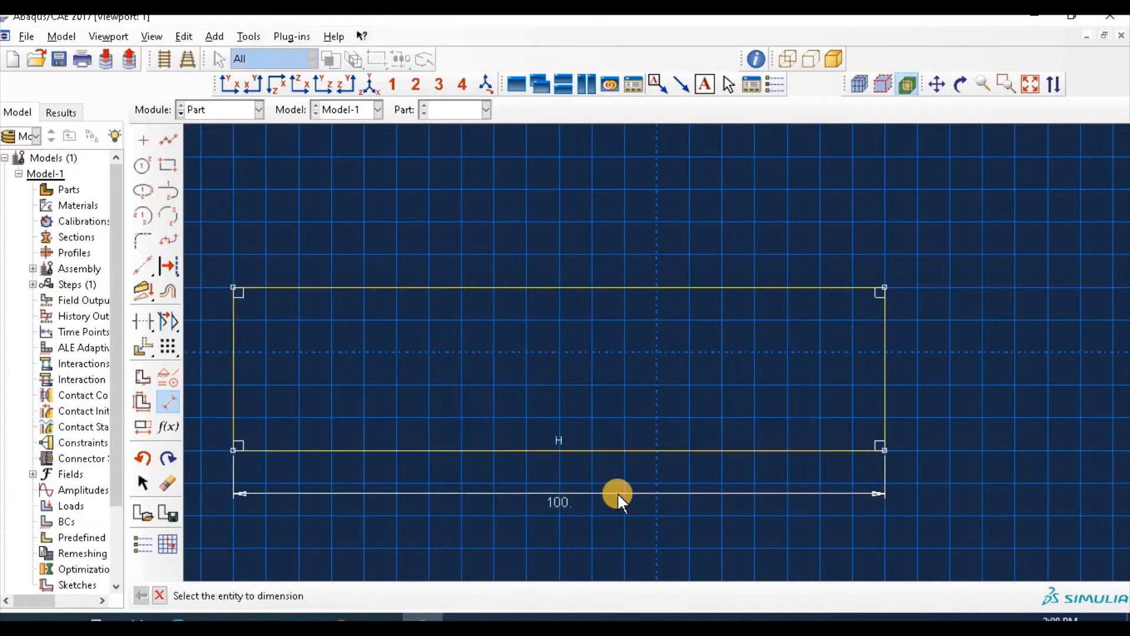
left_click(218, 388)
left_click(208, 386)
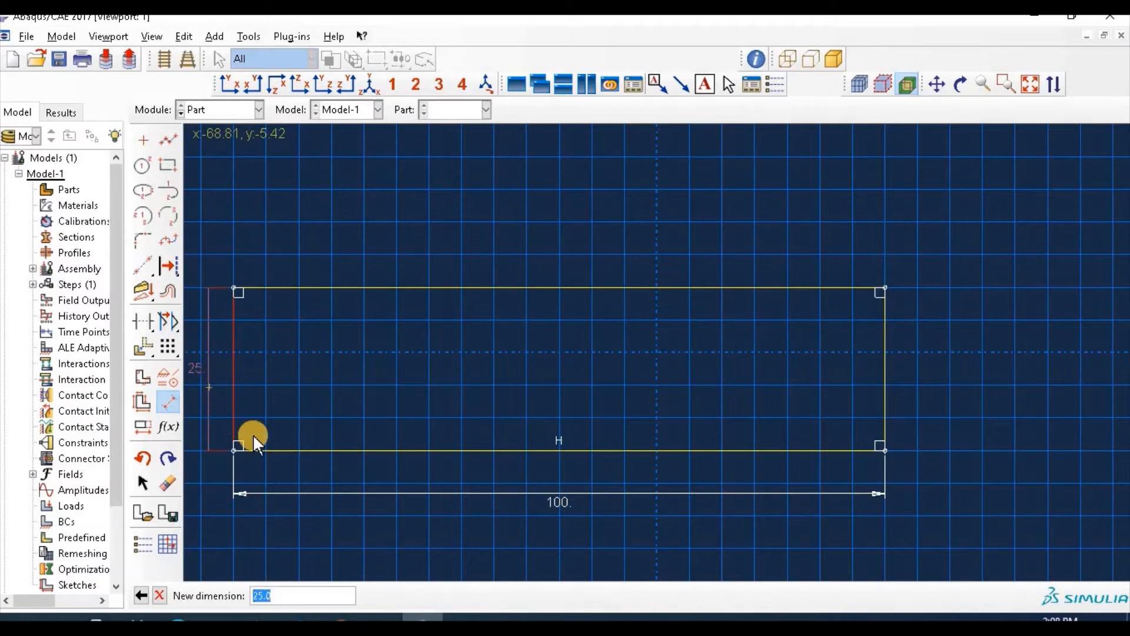
type("70")
key("Return")
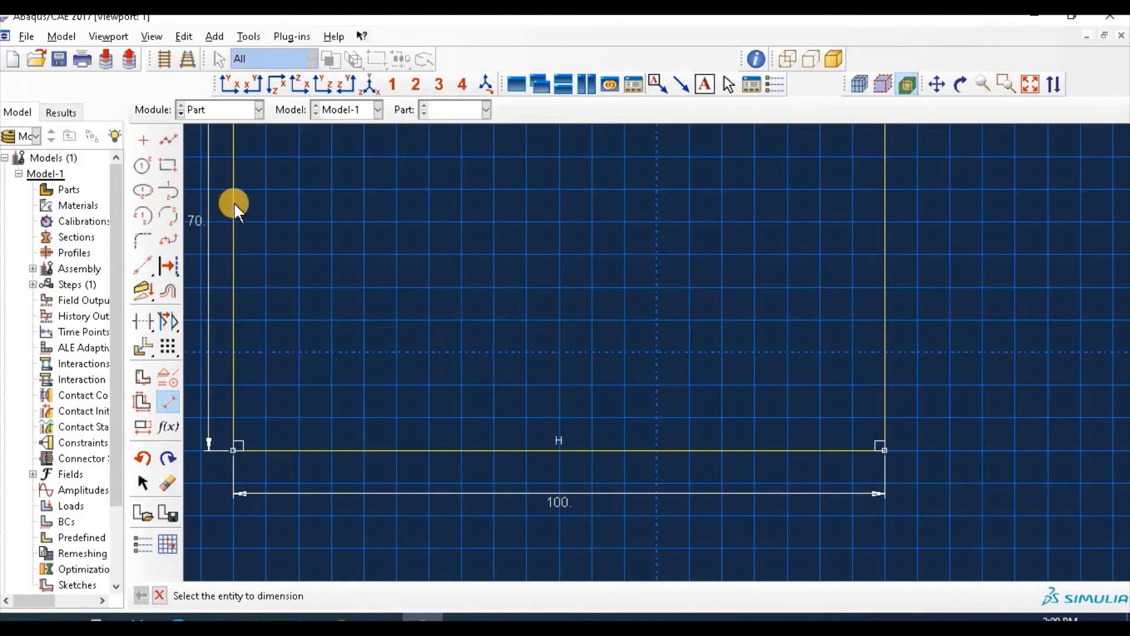
Add an isolated point at 0,0 in the sketch and give it a fixed constraint
left_click(145, 144)
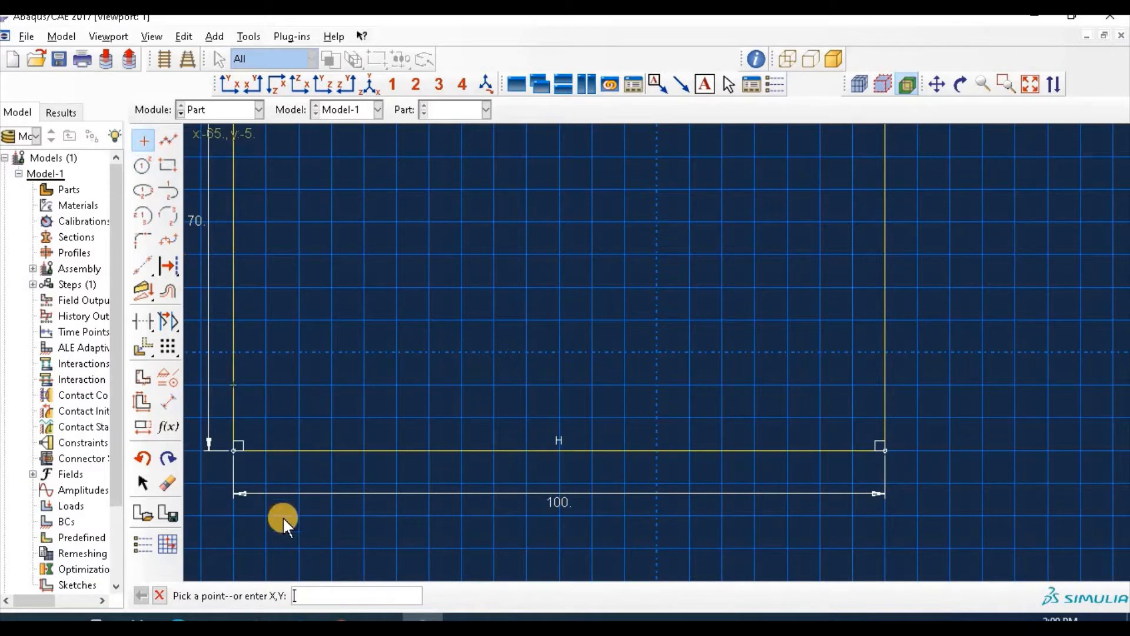
type("0,0")
key("Return")
left_click(147, 379)
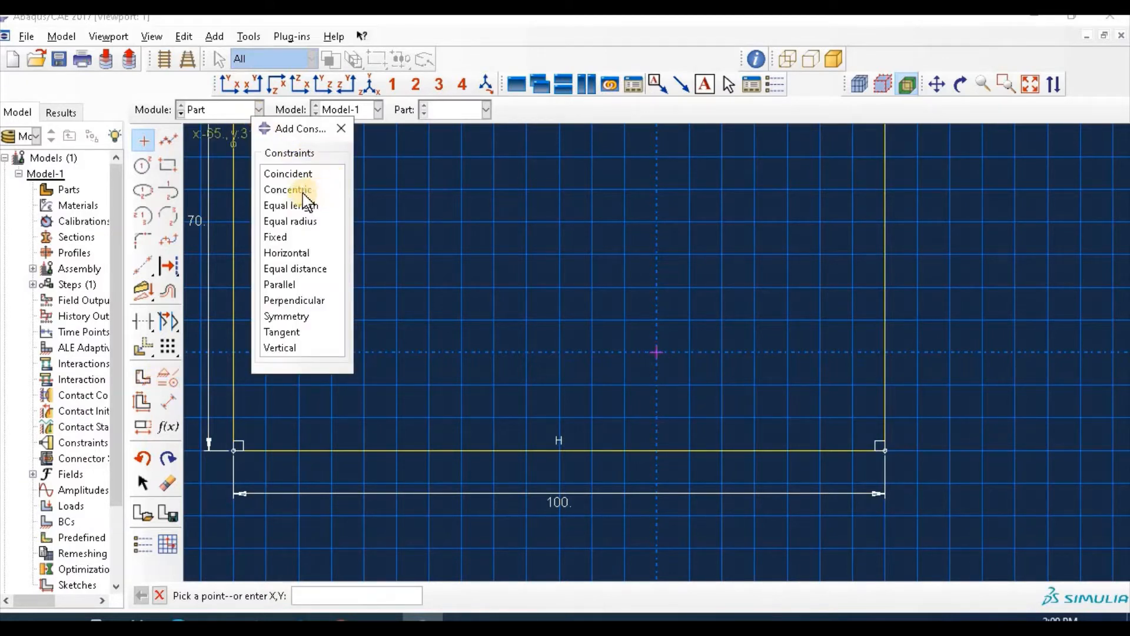
left_click(280, 236)
left_click(657, 352)
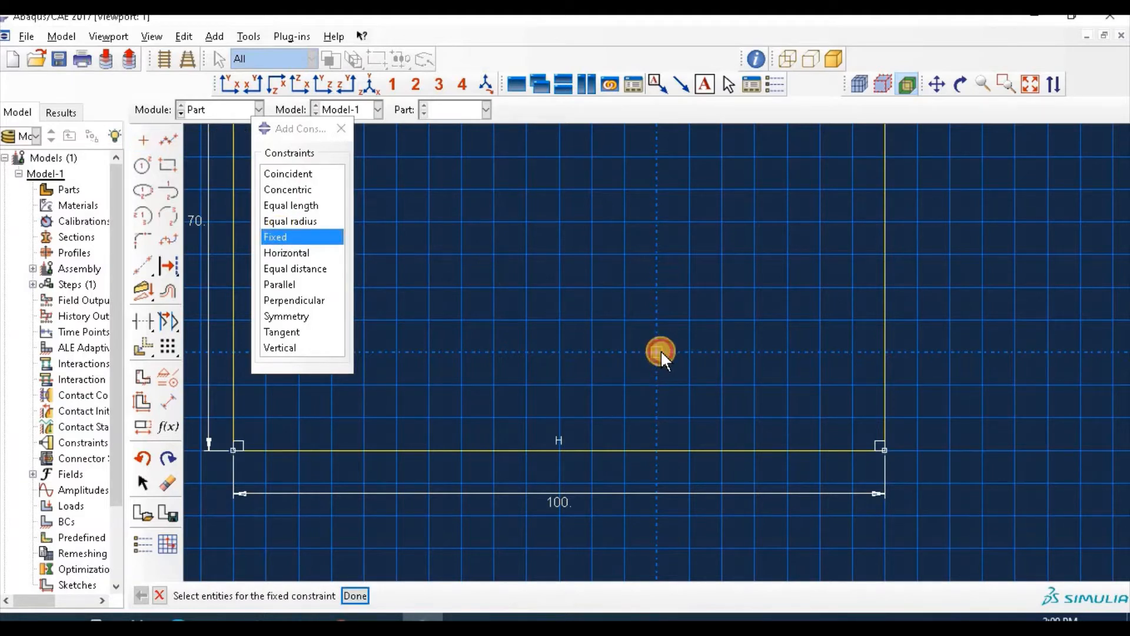
left_click(365, 594)
left_click(341, 128)
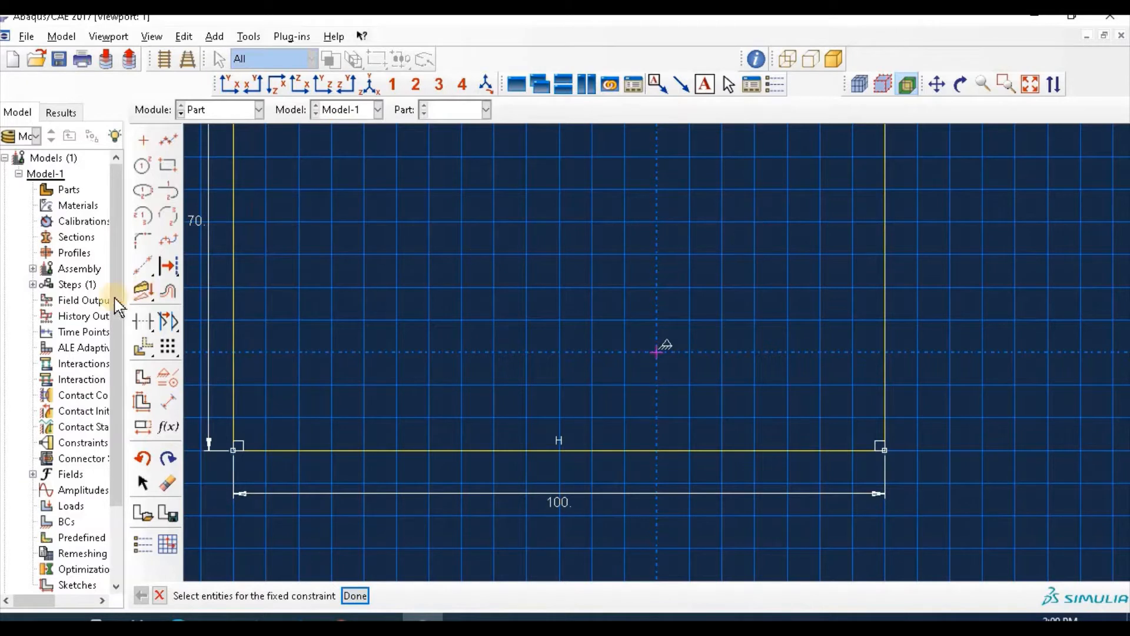
Dimension the horizontal distance from the fixed origin point to the rectangle's right edge as 50
left_click(167, 403)
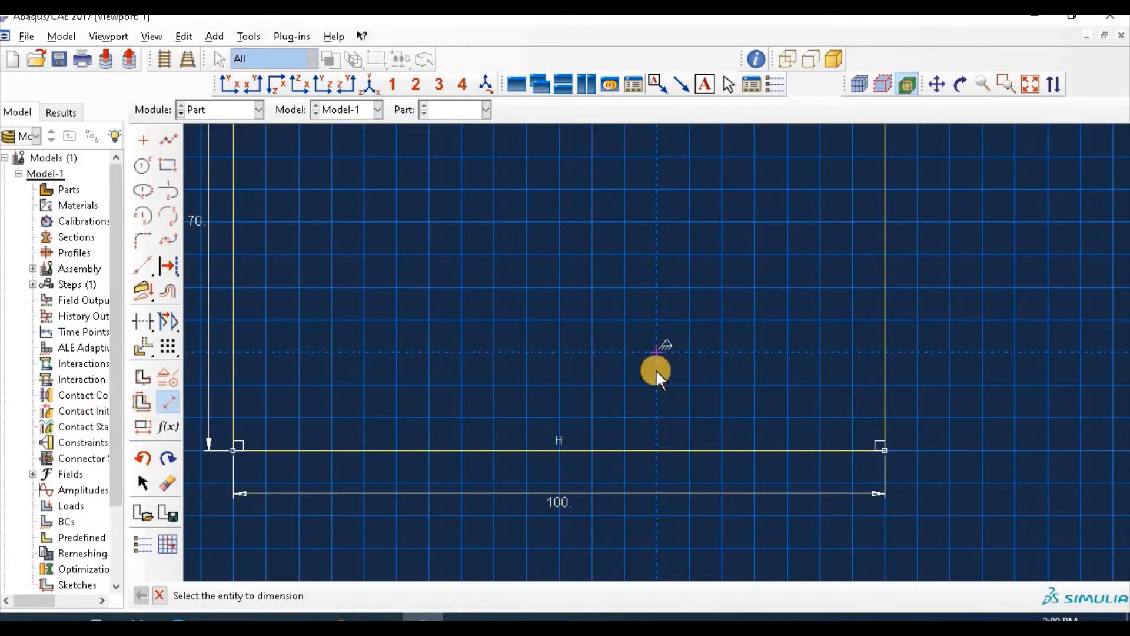
left_click(658, 356)
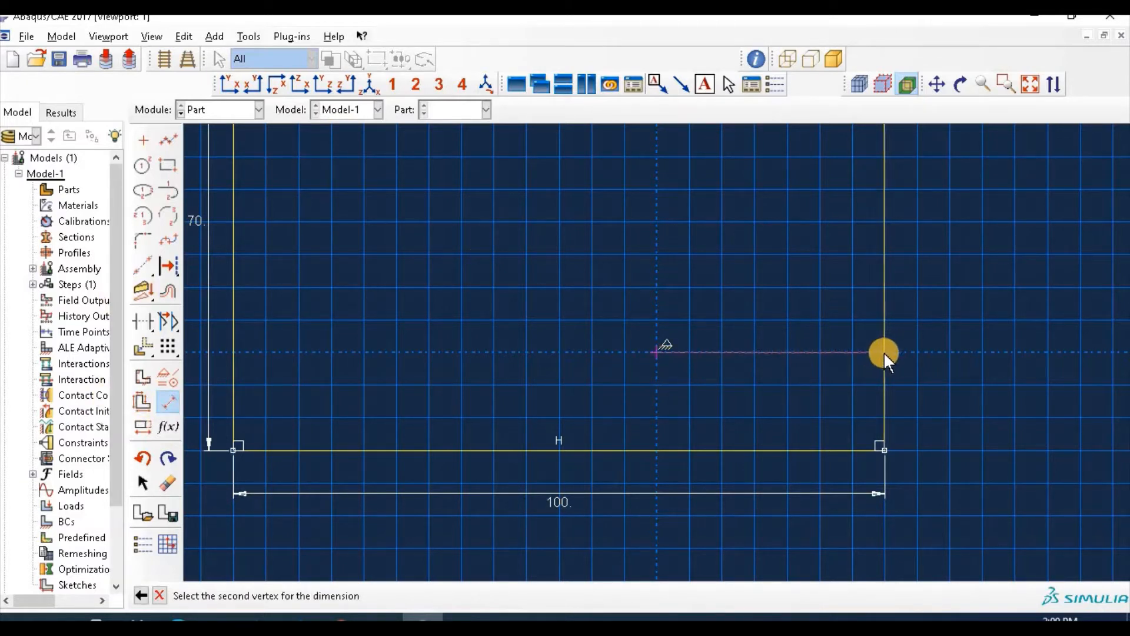
left_click(882, 372)
left_click(861, 531)
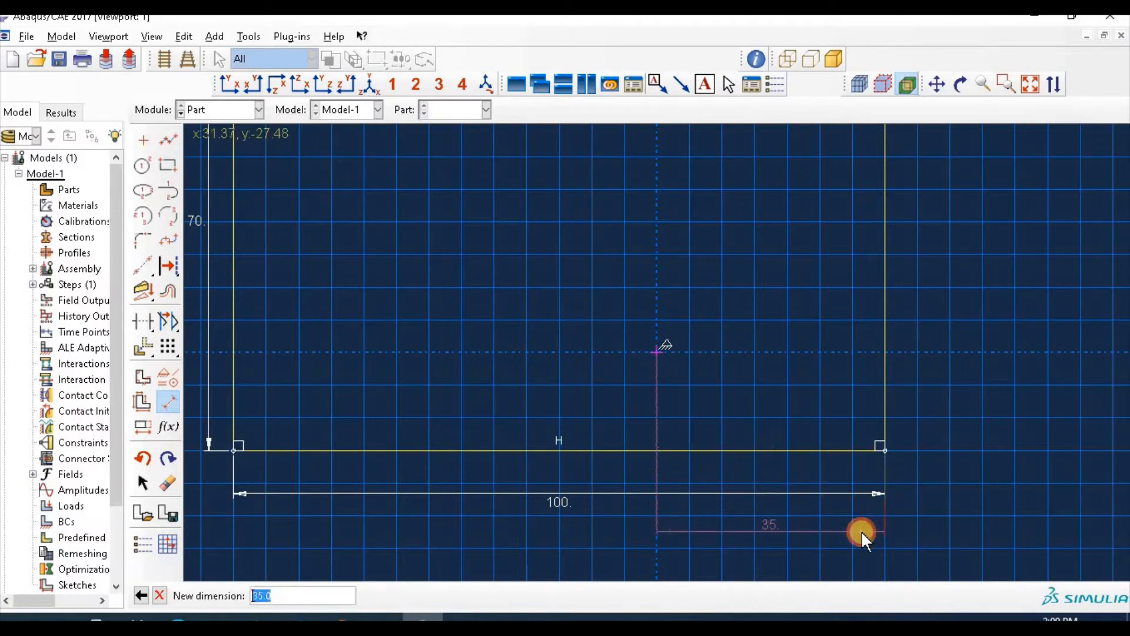
key("Return")
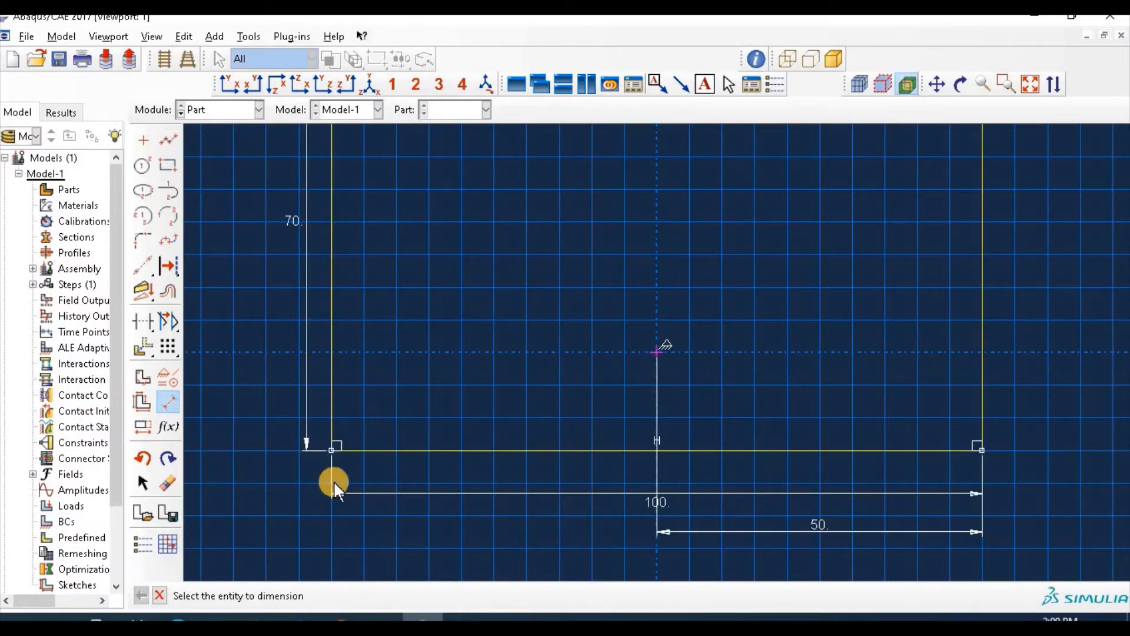
Dimension the vertical distance from the fixed origin point to the rectangle's bottom edge as 35
left_click(656, 352)
left_click(216, 378)
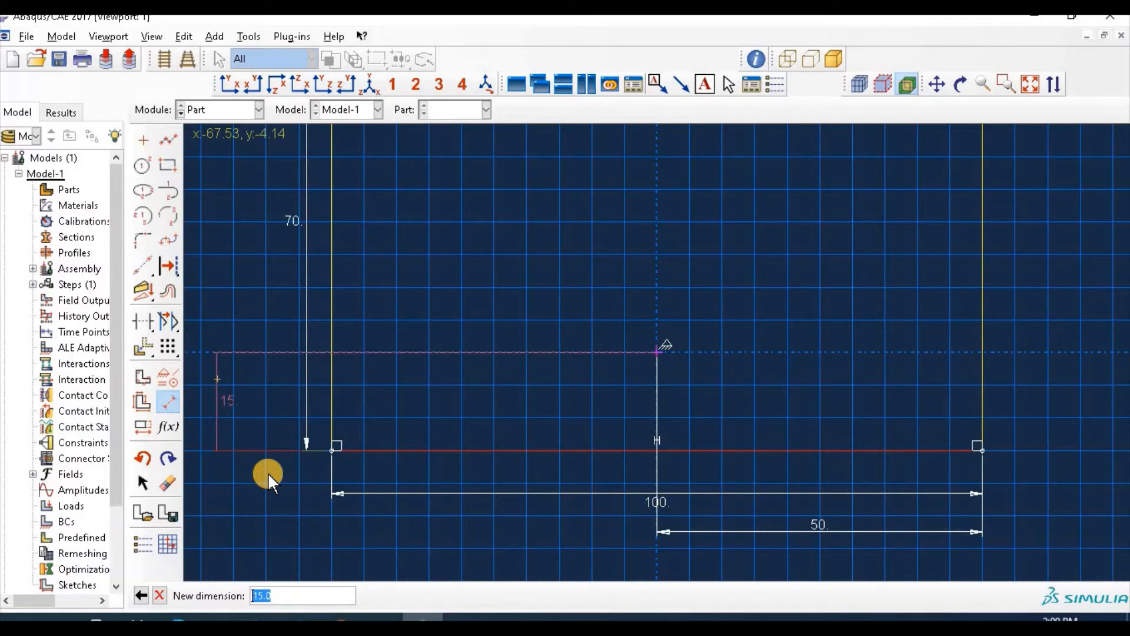
type("35")
key("Return")
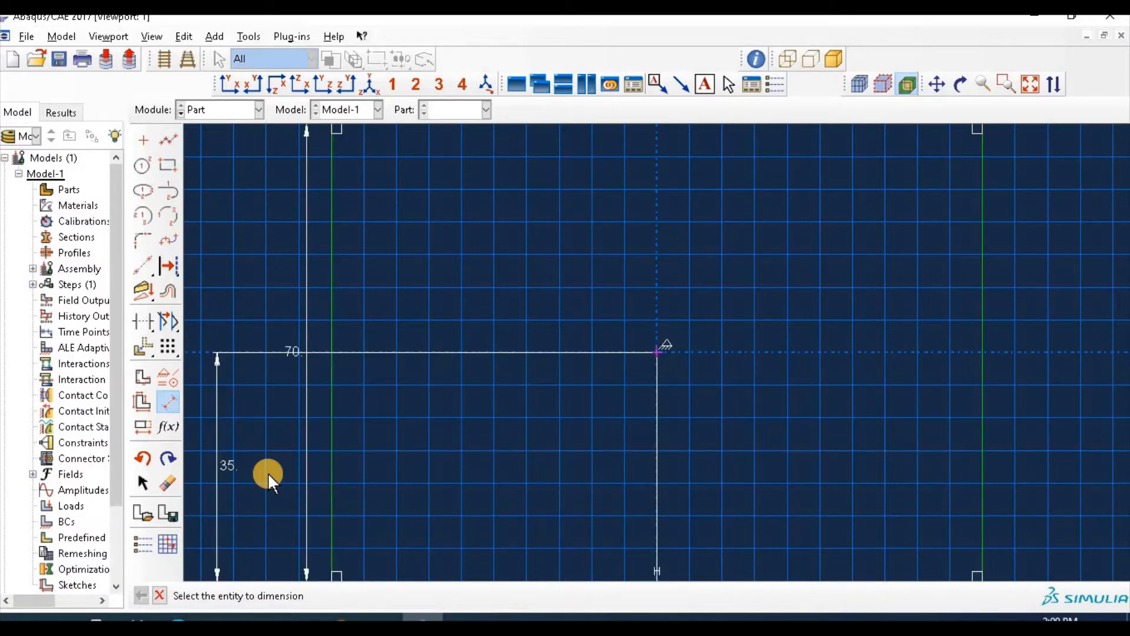
Fillet all four corners of the duct rectangle with a radius of 5
left_click(1028, 83)
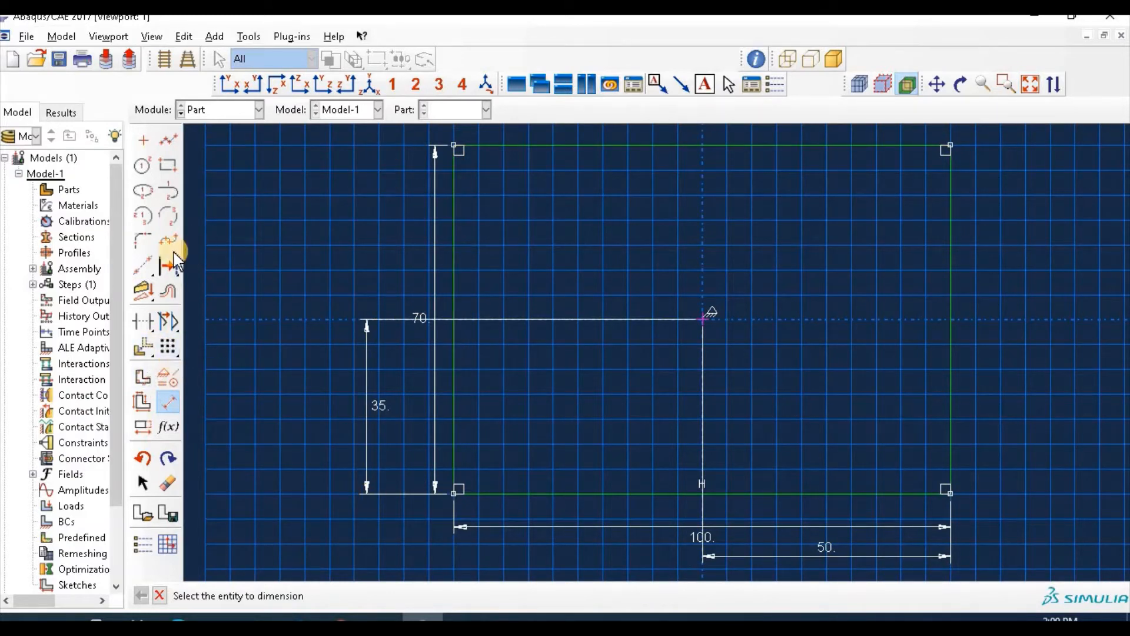
left_click(143, 240)
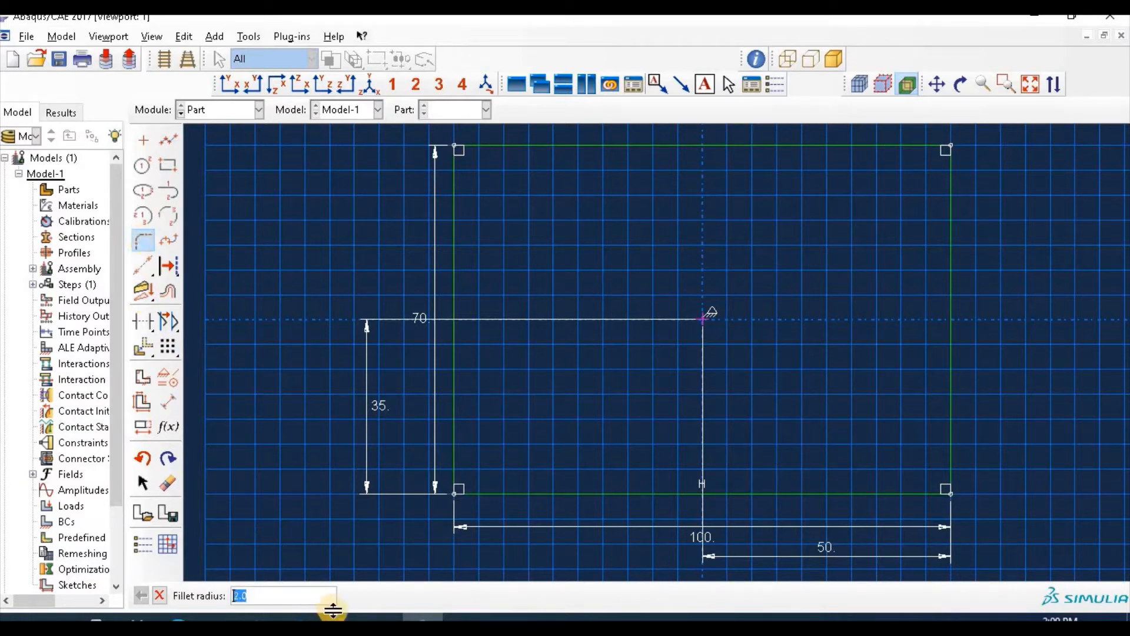
type("5")
key("Return")
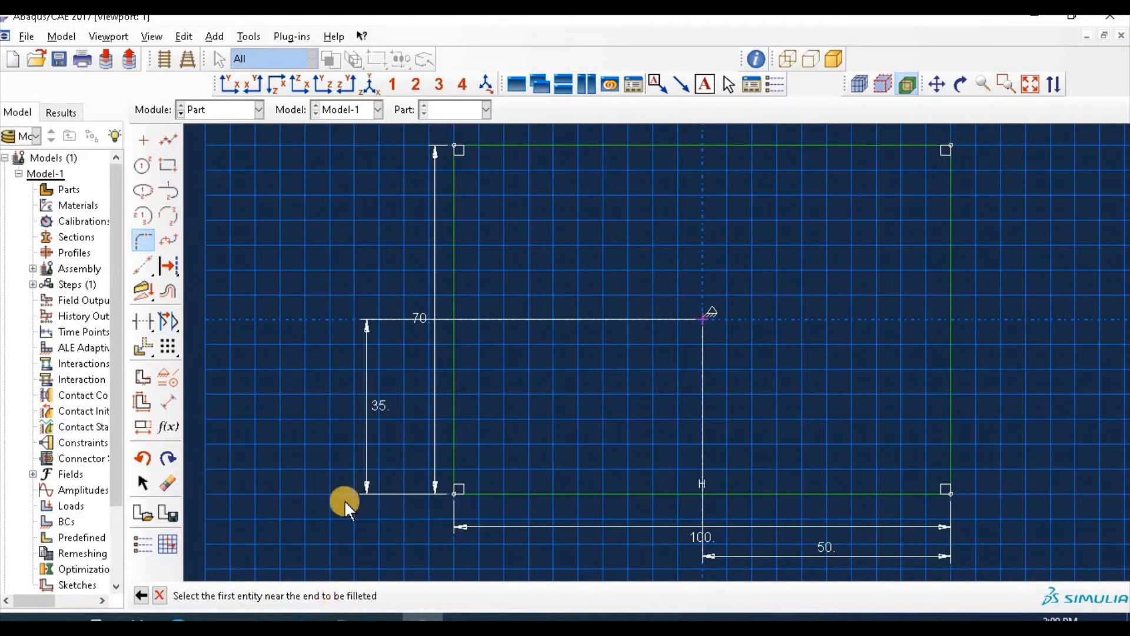
left_click(453, 186)
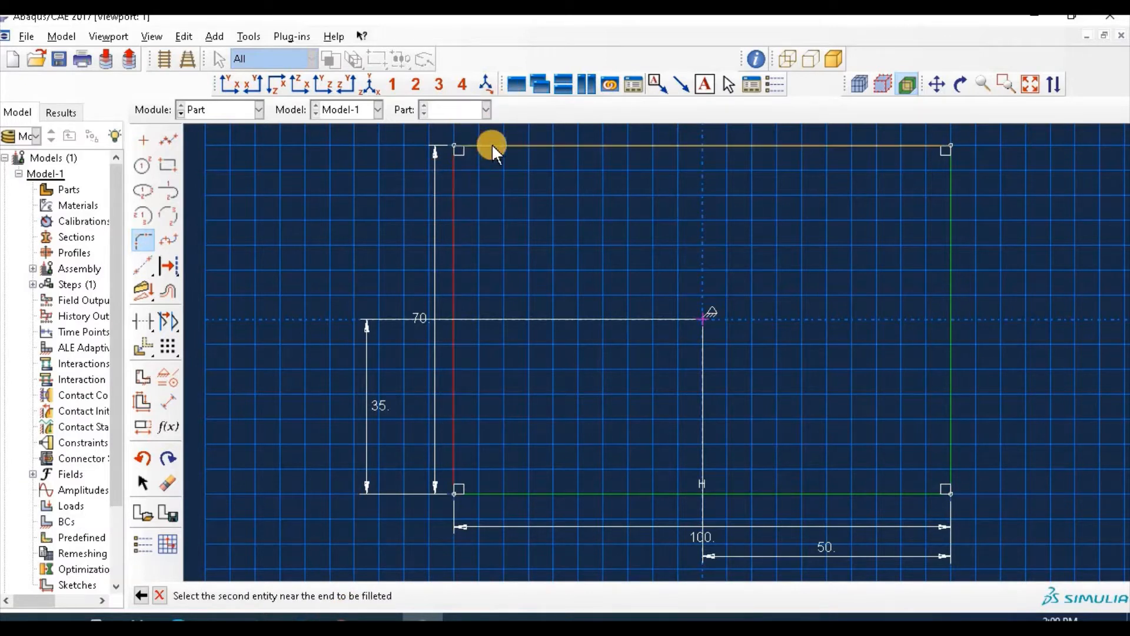
left_click(504, 153)
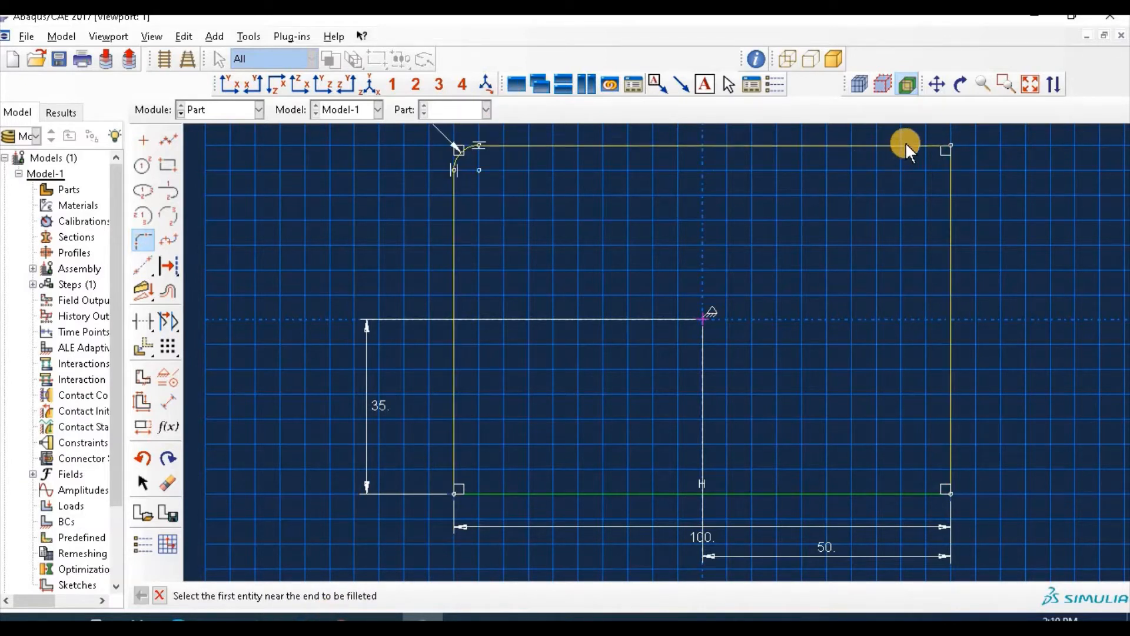
left_click(928, 161)
left_click(949, 176)
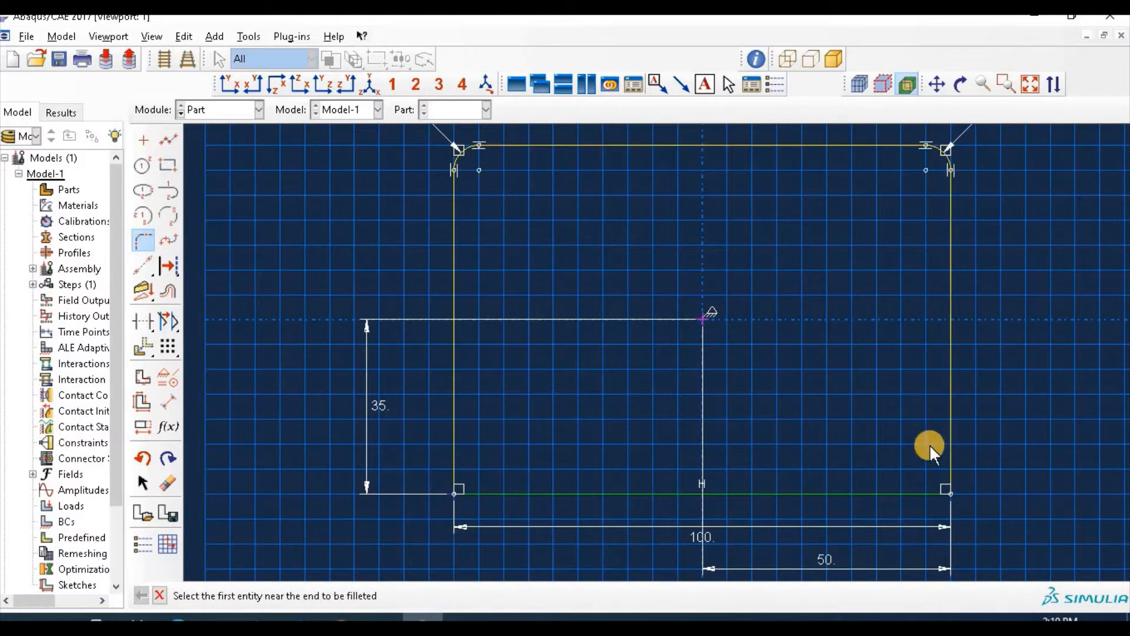
left_click(933, 473)
left_click(907, 493)
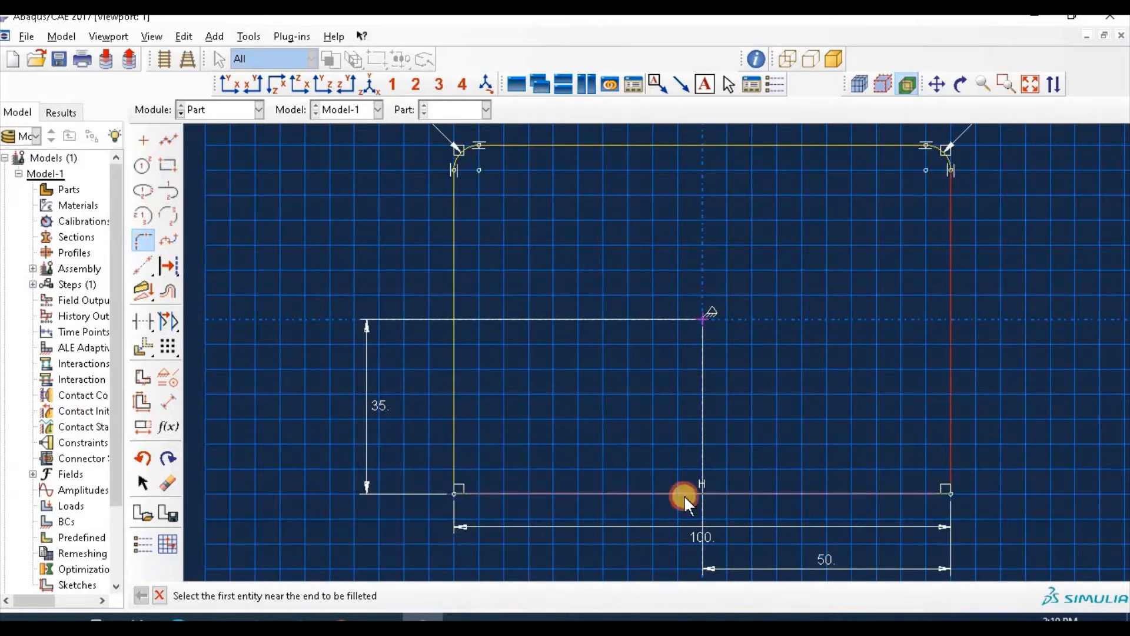
left_click(477, 490)
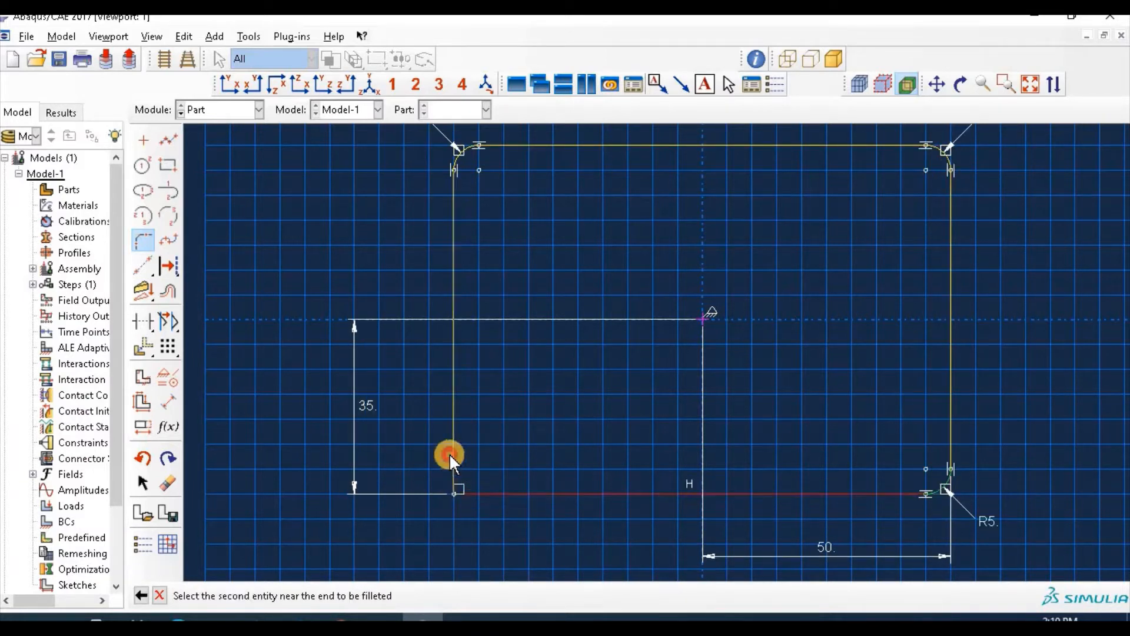
left_click(451, 453)
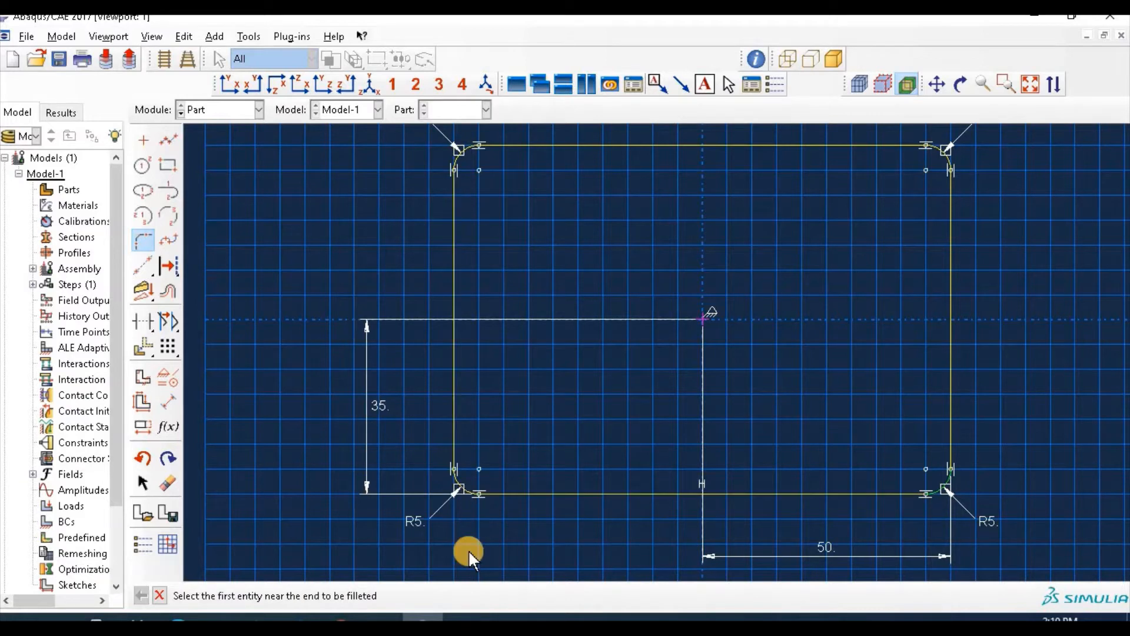
left_click(159, 596)
Finish the section sketch and extrude the duct shell to a depth of 550
left_click(370, 595)
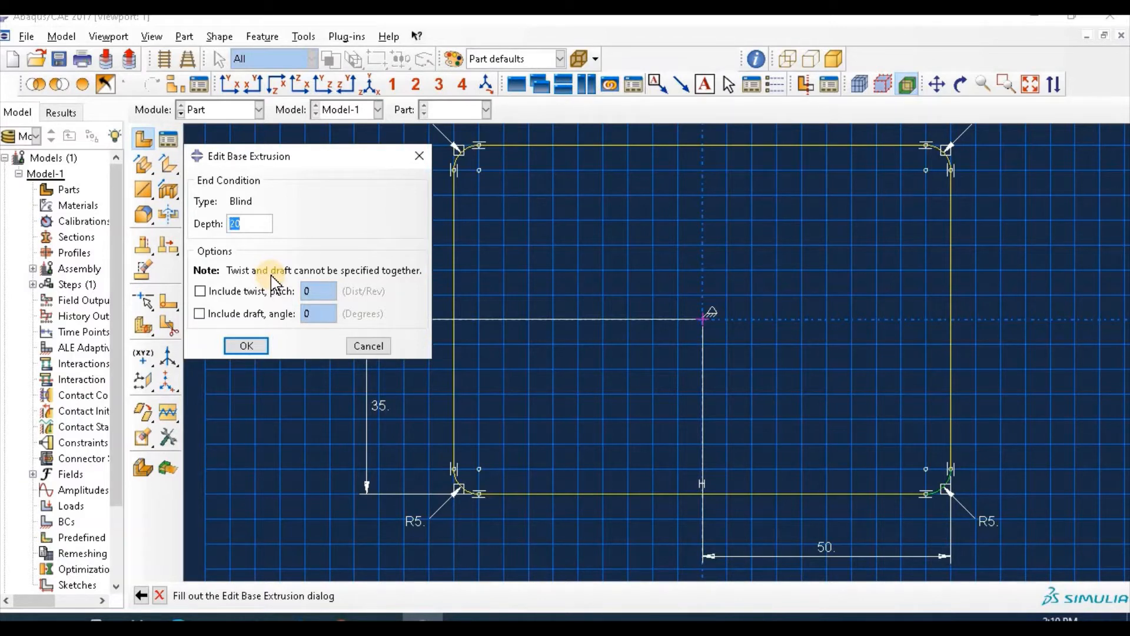
type("600")
key("BackSpace")
key("BackSpace")
key("BackSpace")
type("550")
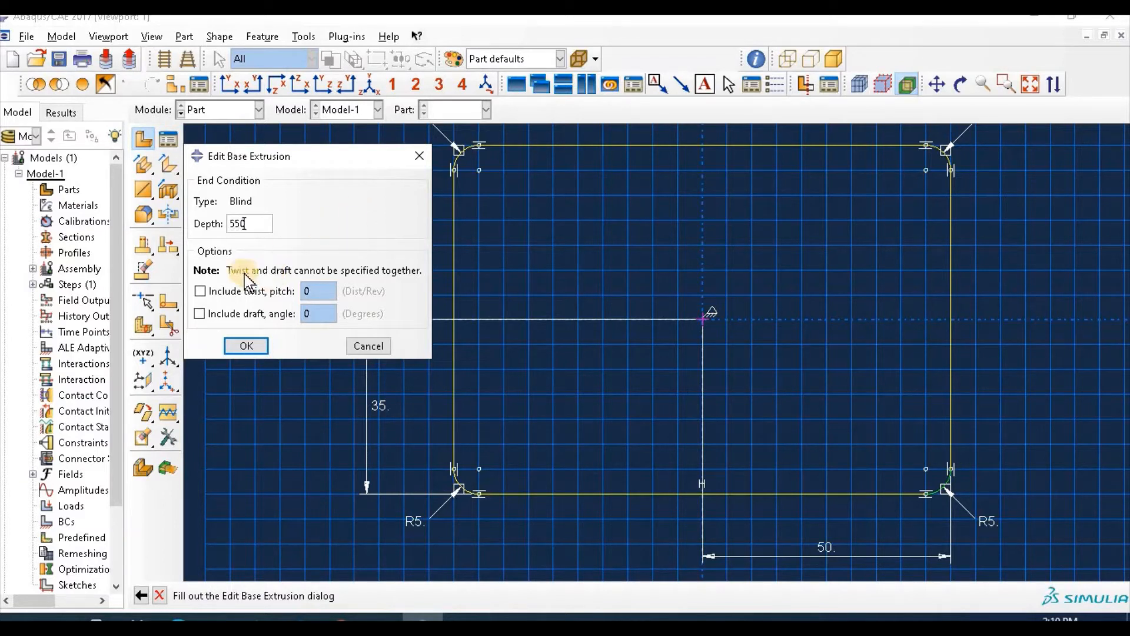
left_click(247, 346)
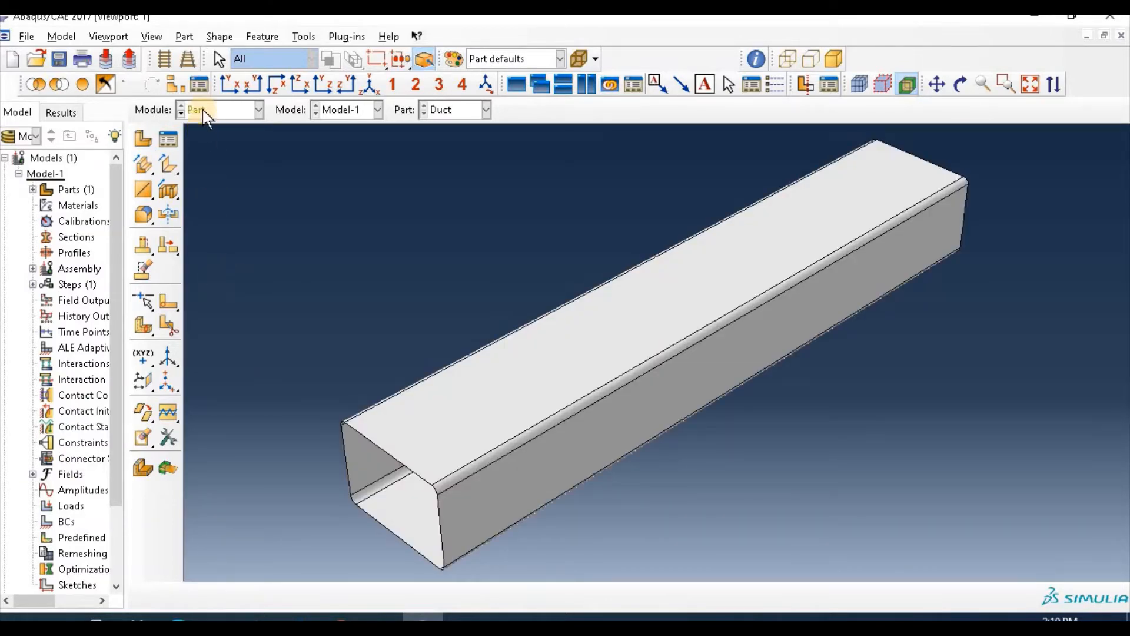
Create a new 3D part named Right_Support with a shell extrusion base feature and an approximate size of 200
left_click(141, 138)
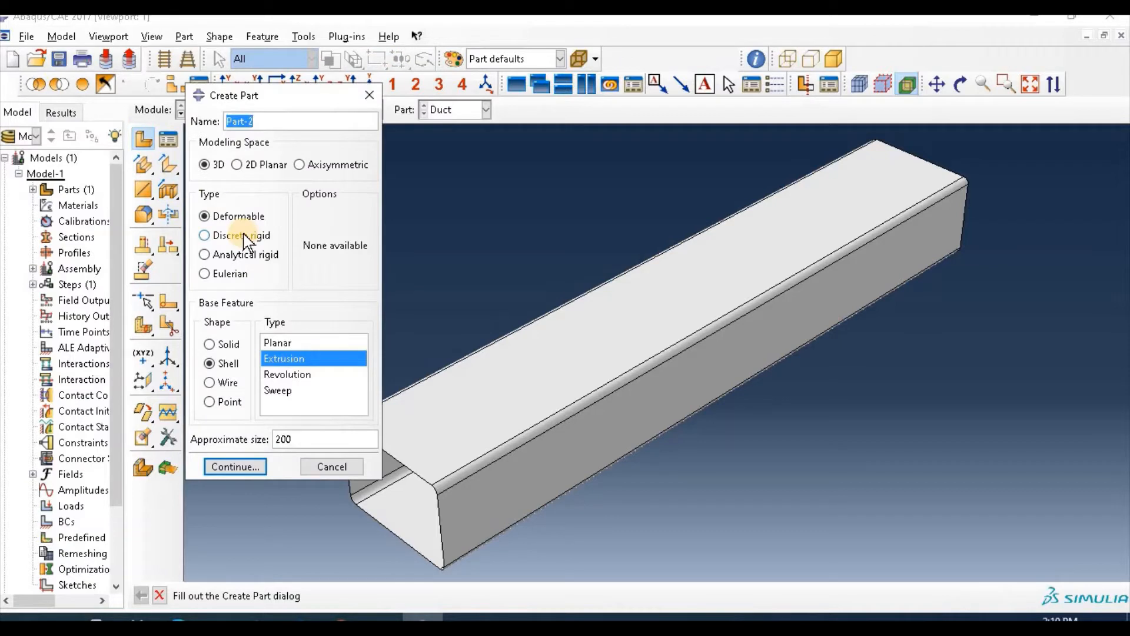
type("Right")
type(" Suppurt")
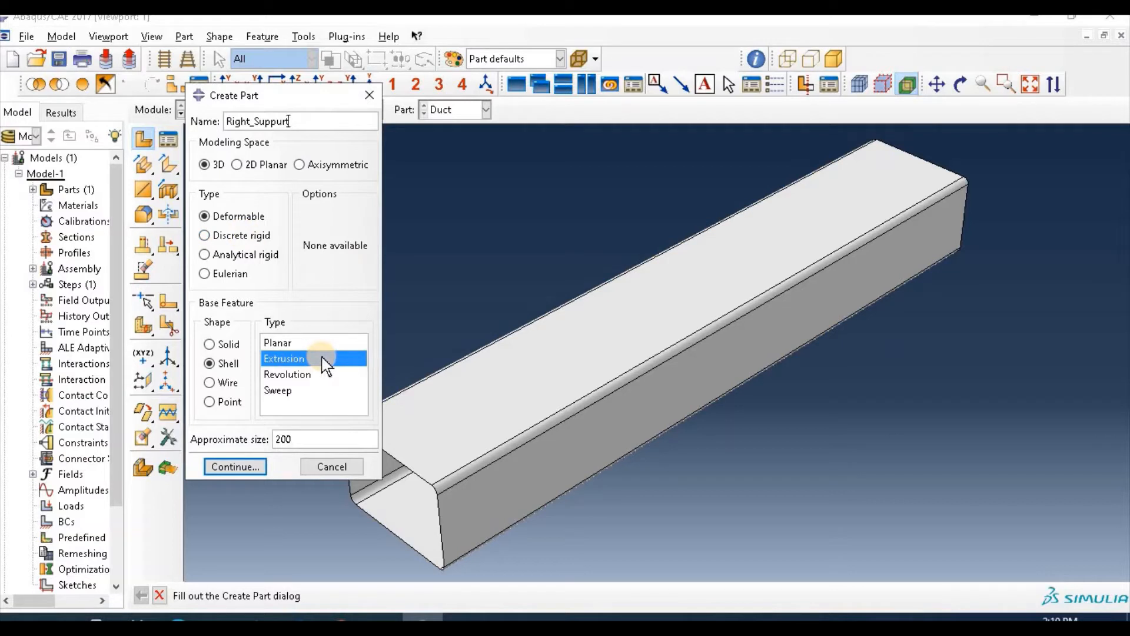
key("BackSpace")
key("BackSpace")
key("BackSpace")
type("o")
left_click(252, 468)
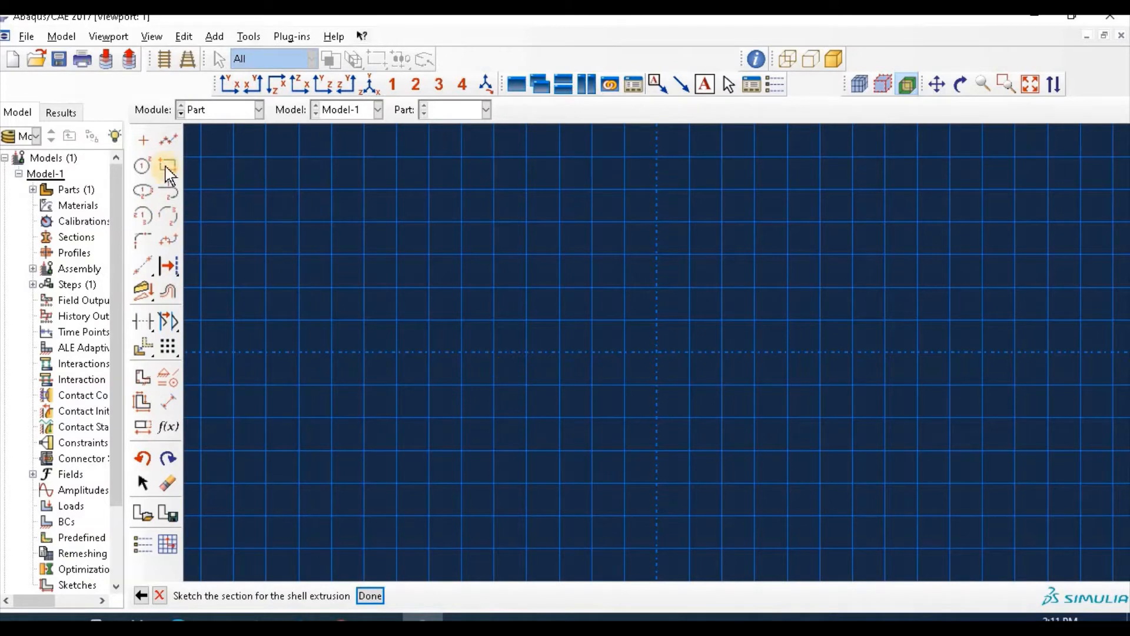
Sketch a circle centred on the origin and dimension its radius as 25
left_click(143, 166)
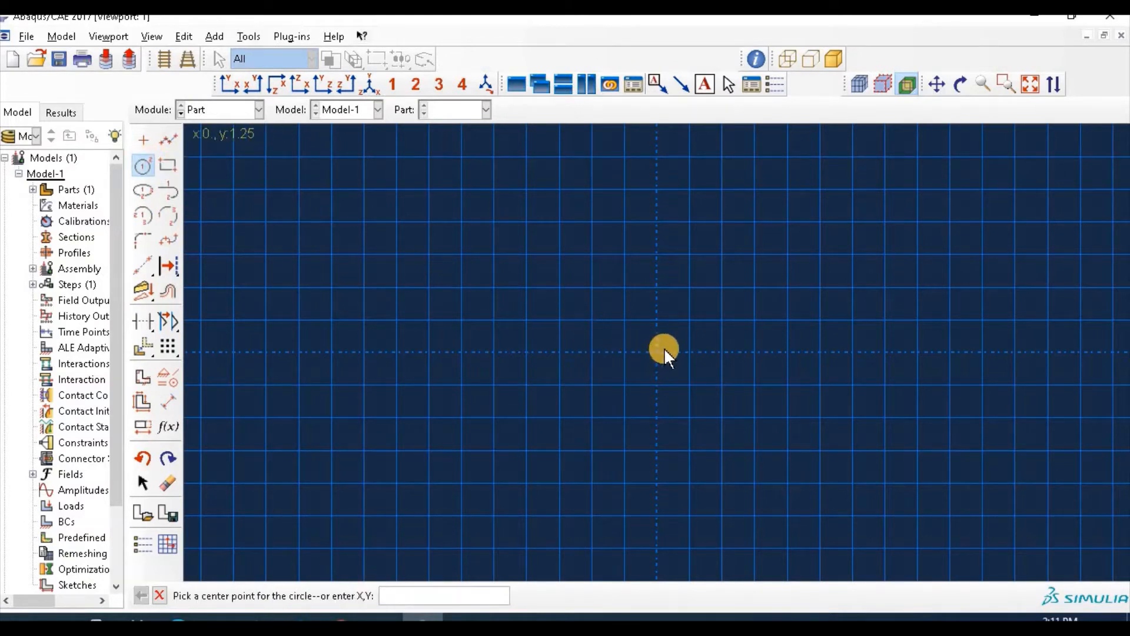
left_click(657, 352)
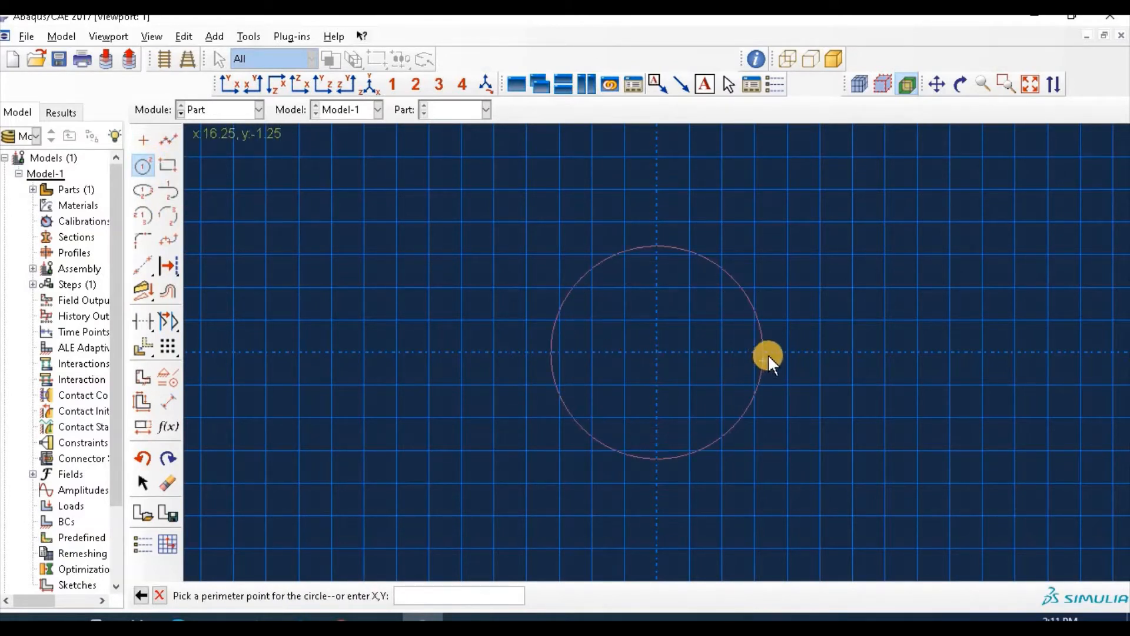
left_click(769, 354)
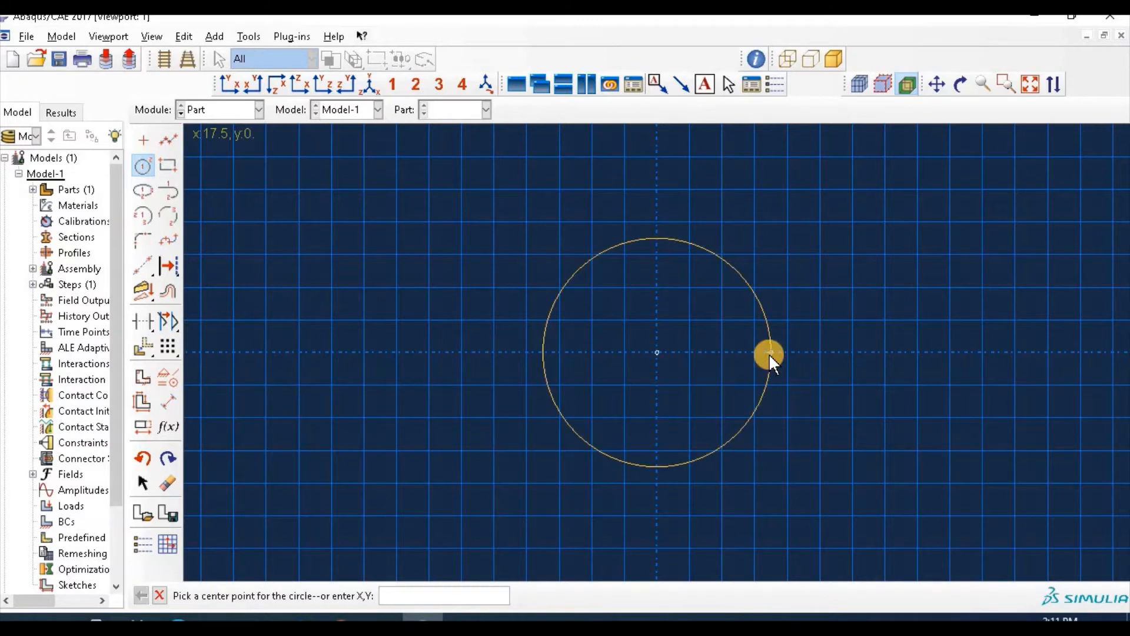
left_click(169, 403)
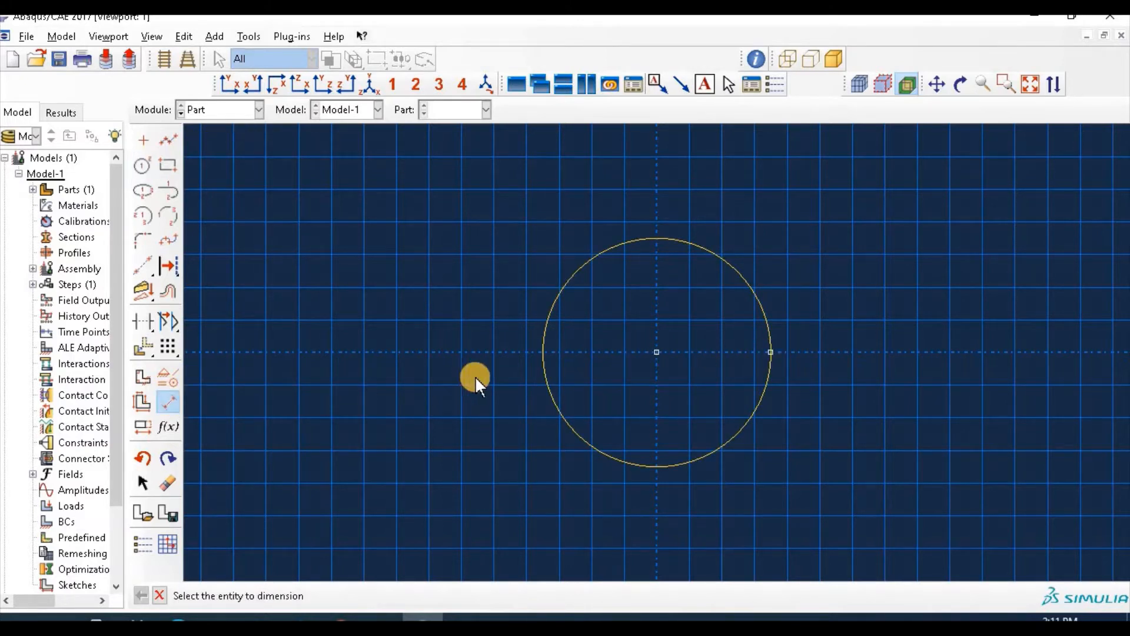
left_click(540, 346)
left_click(394, 349)
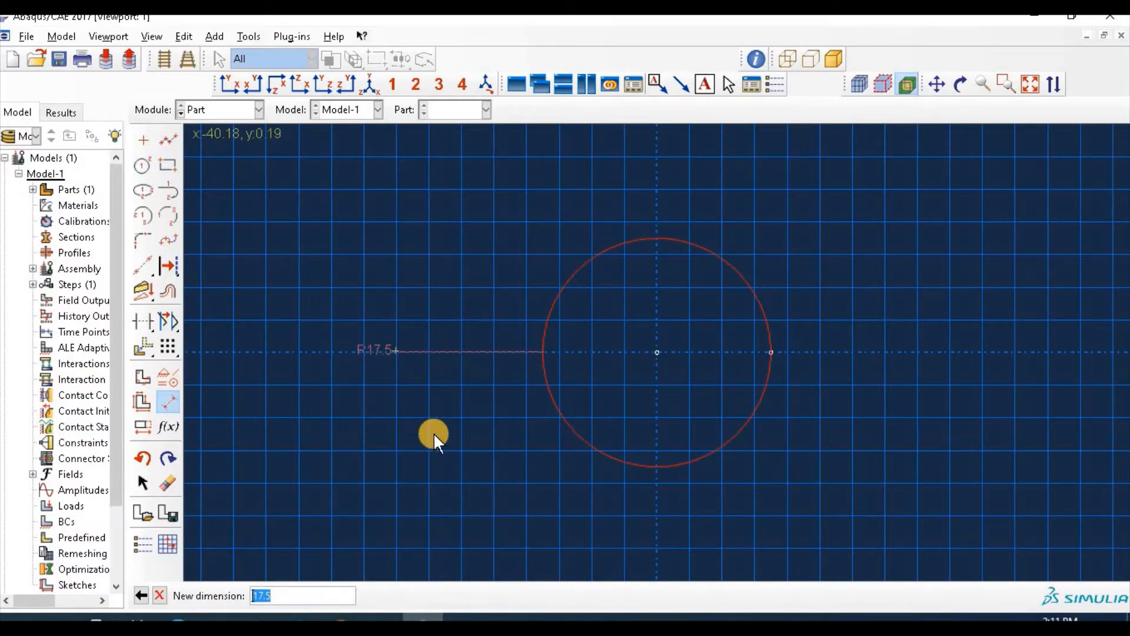
type("25")
key("Return")
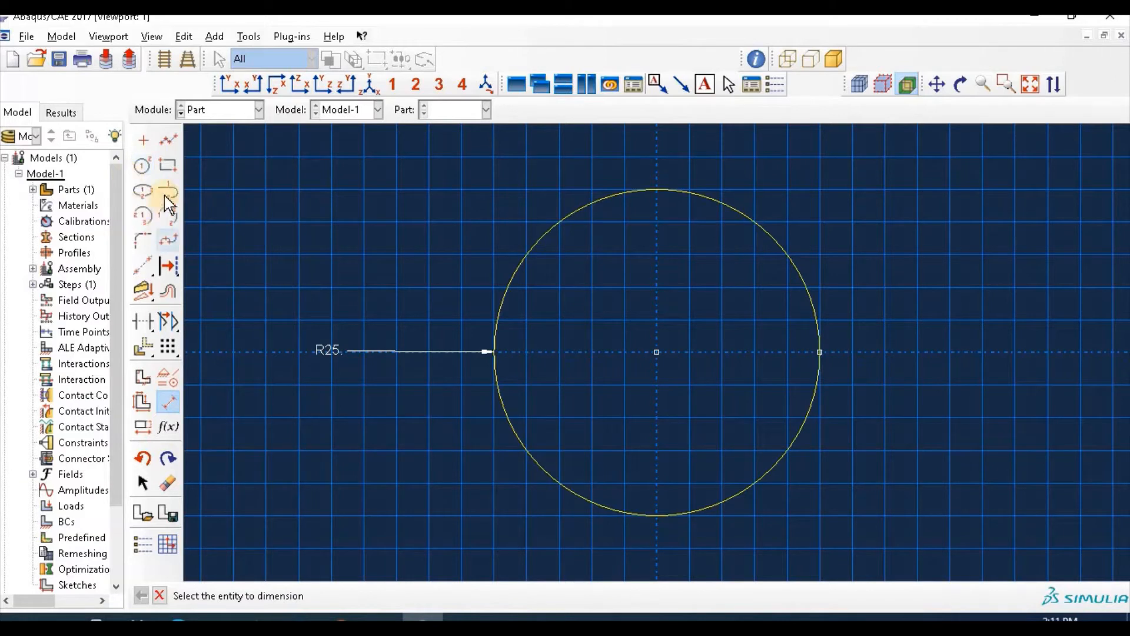
Draw two vertical lines downward from the circle's two horizontal extreme points, (-25, 0) and (25, 0), each ending at y = -30
left_click(168, 140)
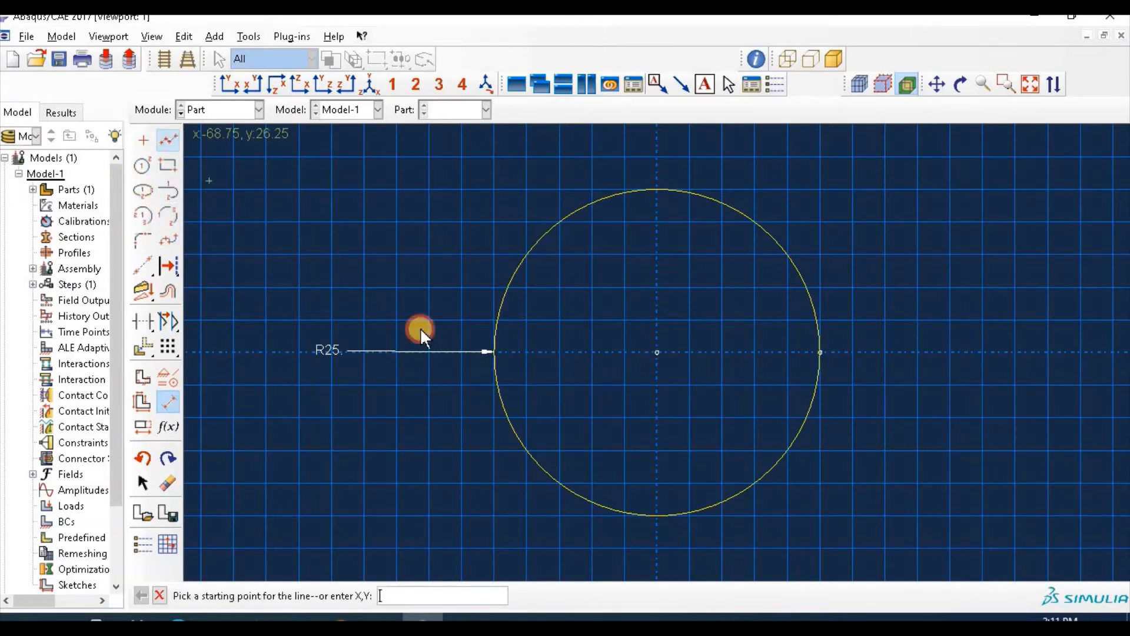
left_click(495, 350)
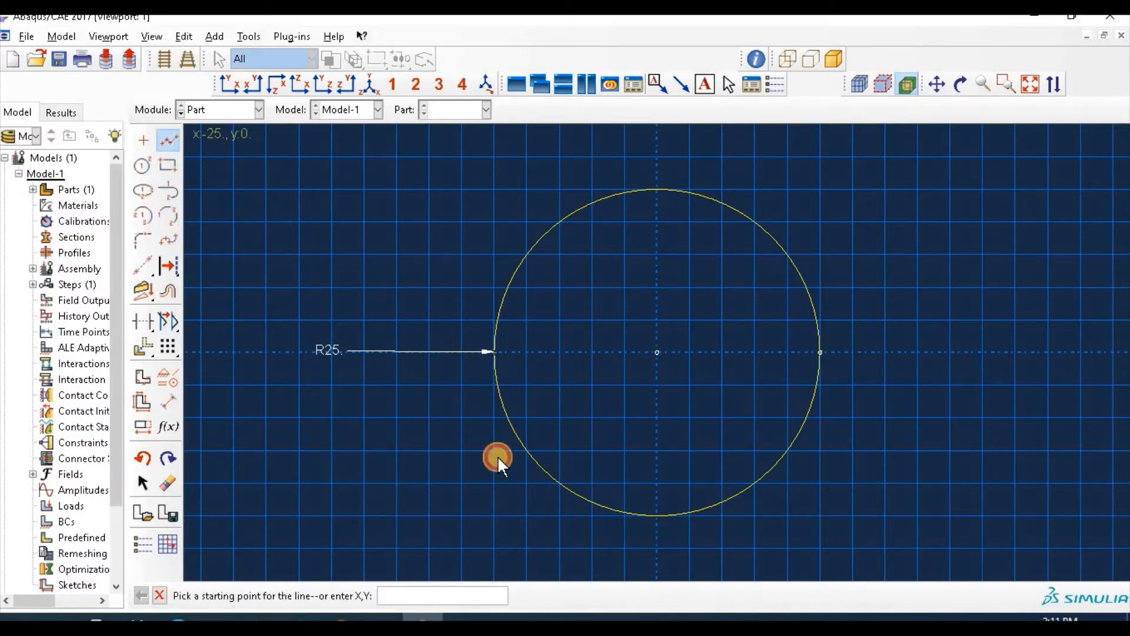
left_click(494, 551)
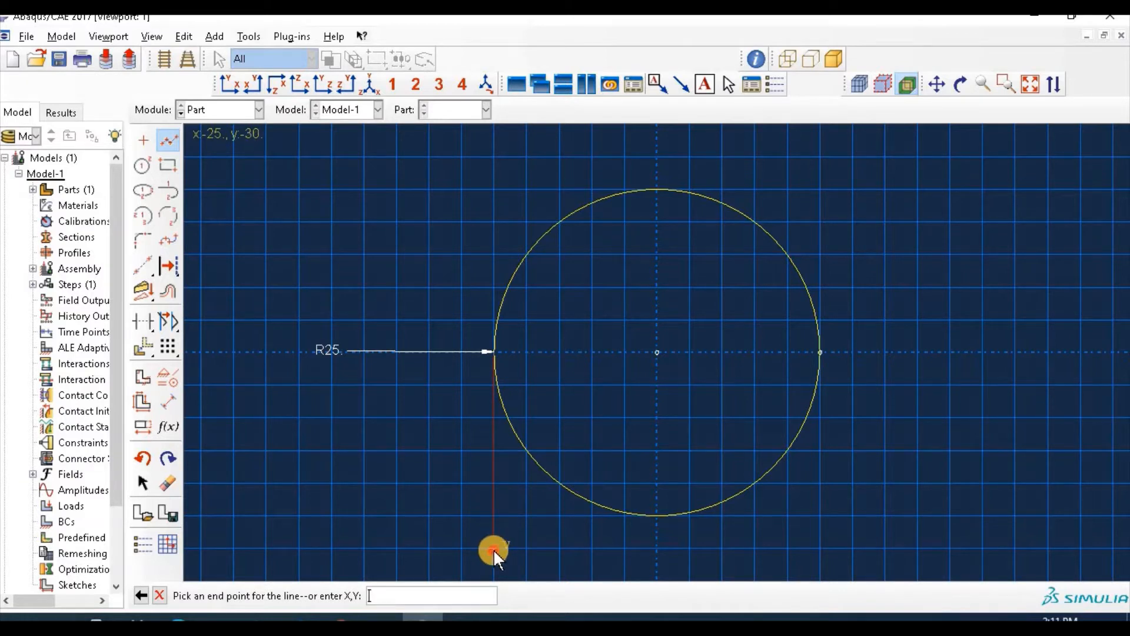
left_click(172, 139)
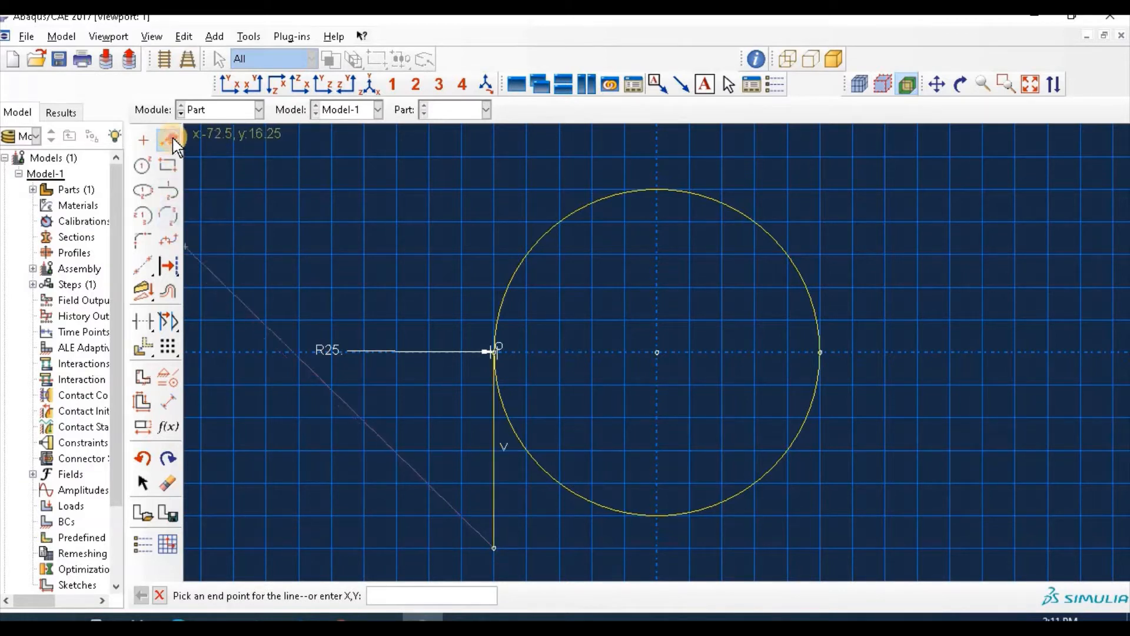
left_click(819, 353)
left_click(821, 549)
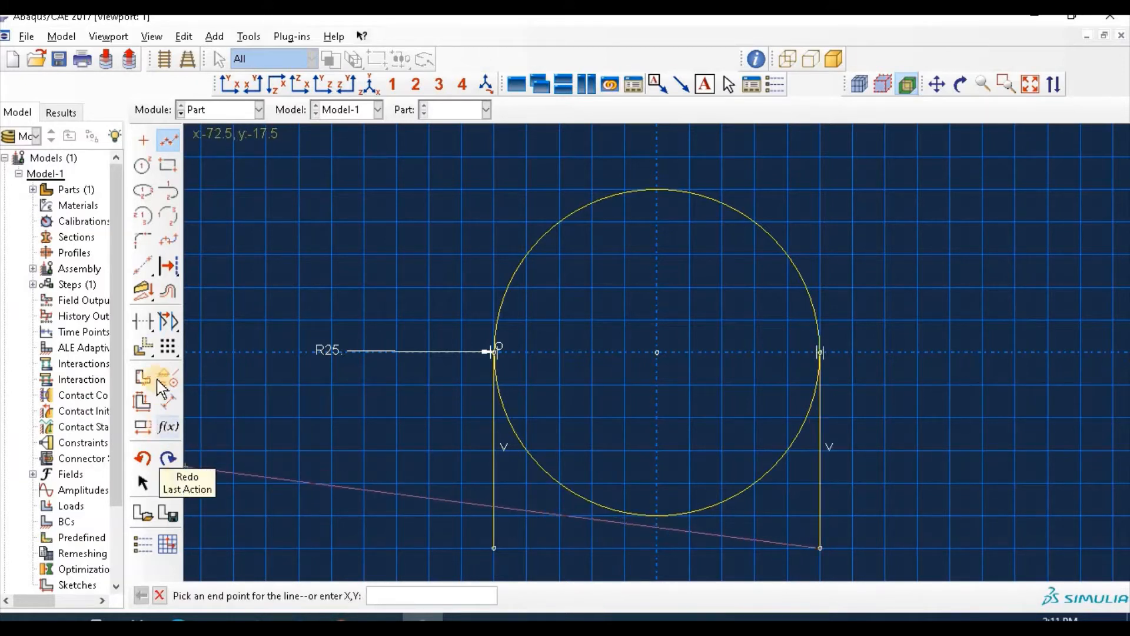
Trim away the lower half of the circle between the two vertical lines, leaving an arch profile
left_click(144, 322)
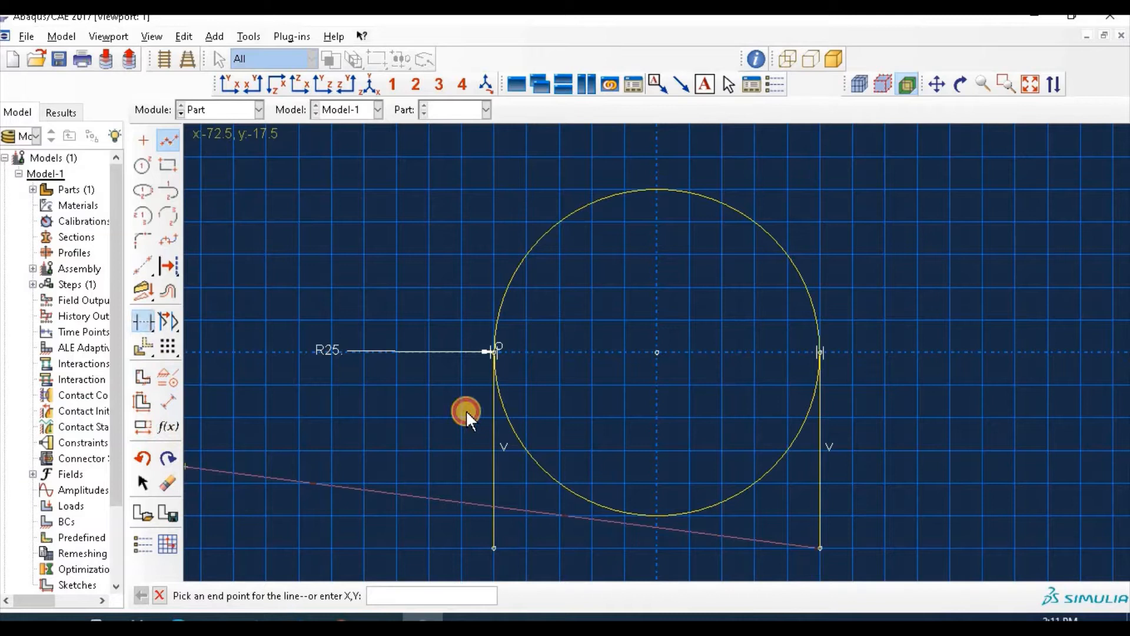
left_click(610, 506)
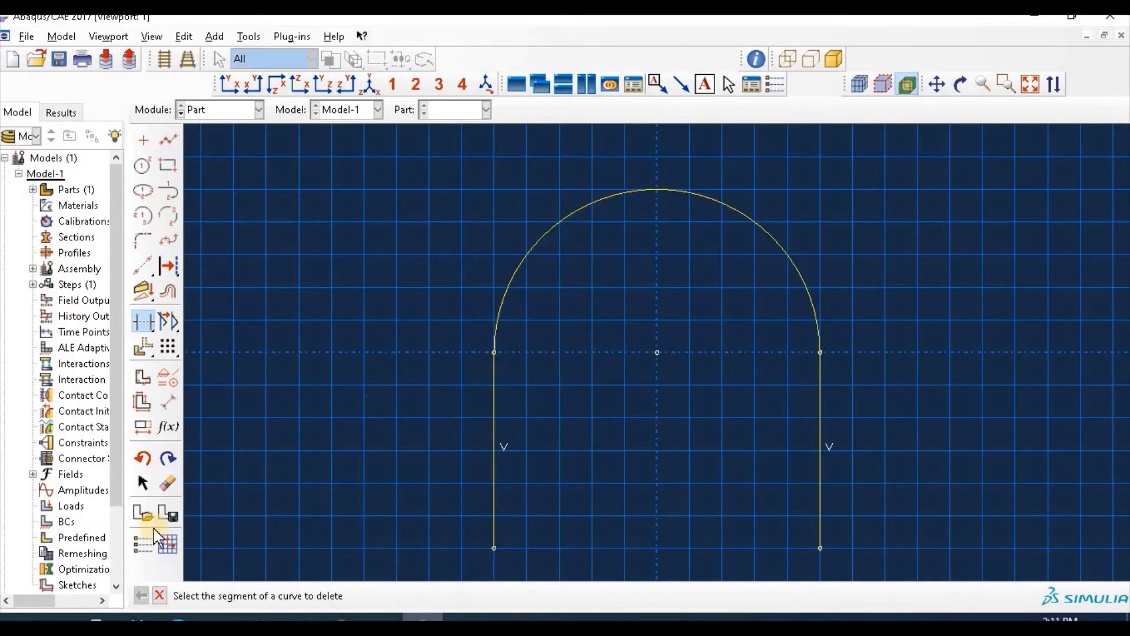
left_click(159, 596)
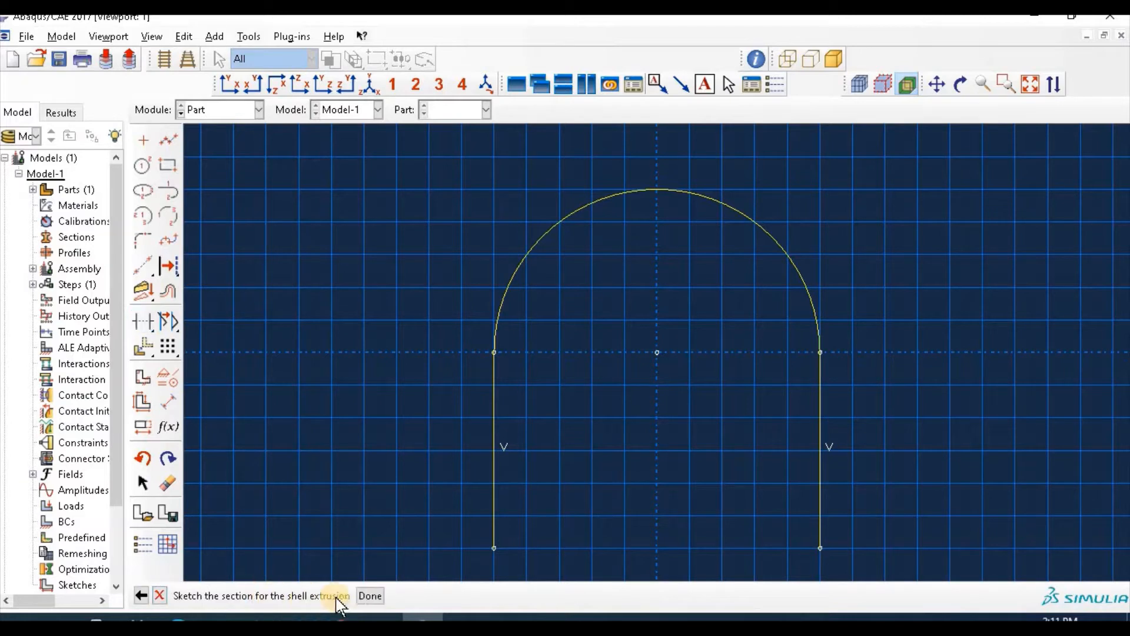
Finish the arch section sketch and extrude the support shell to a depth of 200
left_click(373, 592)
left_click_drag(234, 224, 268, 253)
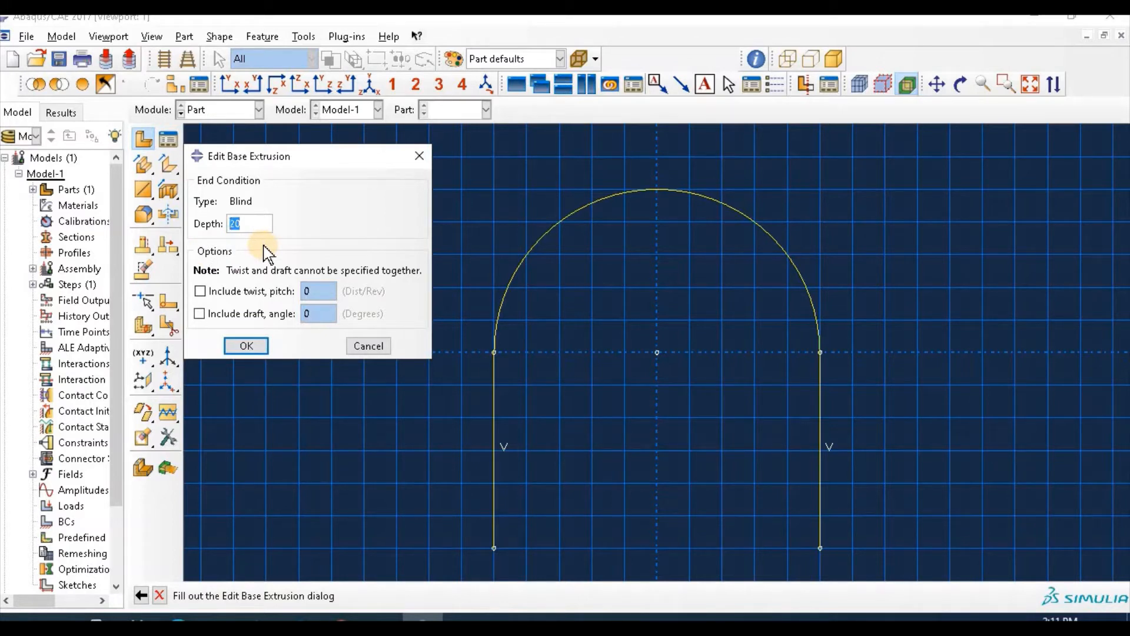
type("200")
left_click(258, 346)
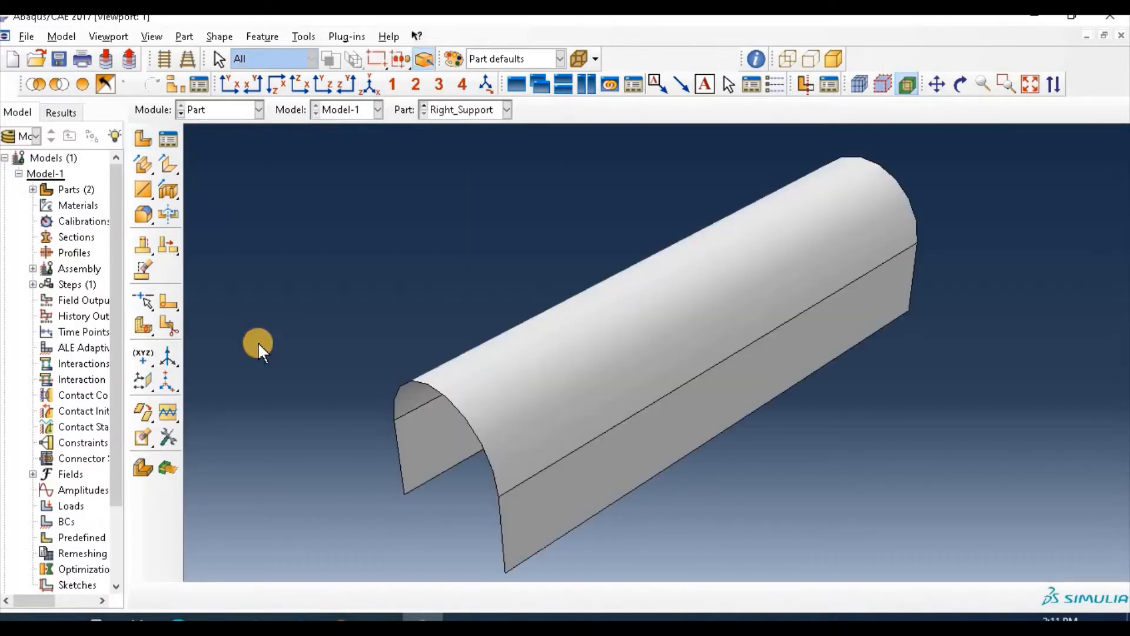
Copy the Right_Support part to a new part named Left_Support
left_click(33, 189)
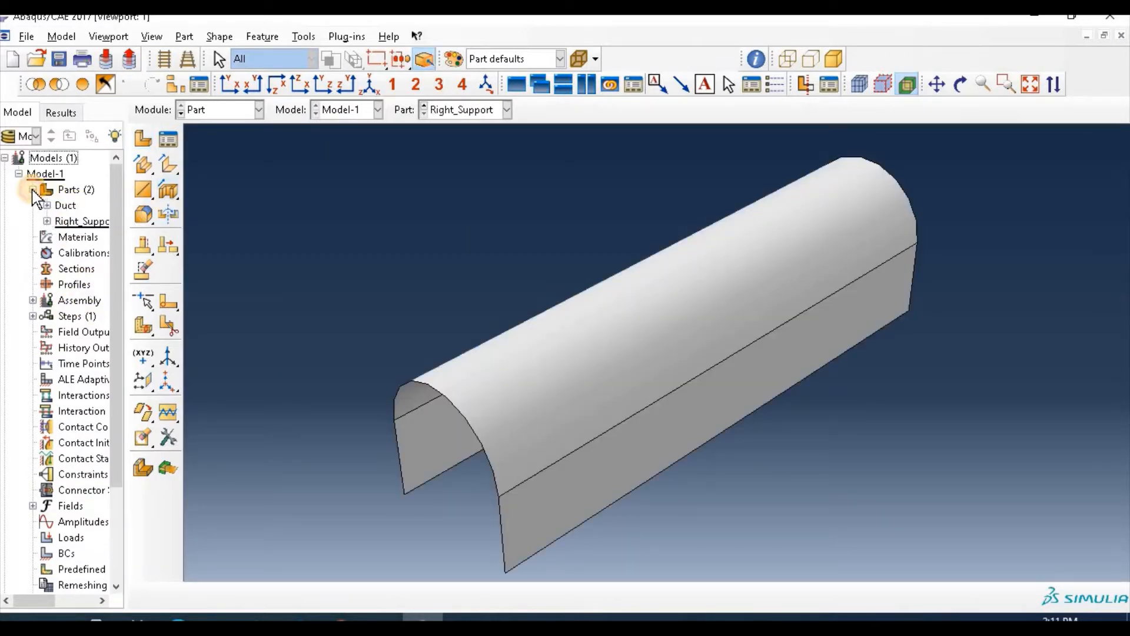
right_click(71, 223)
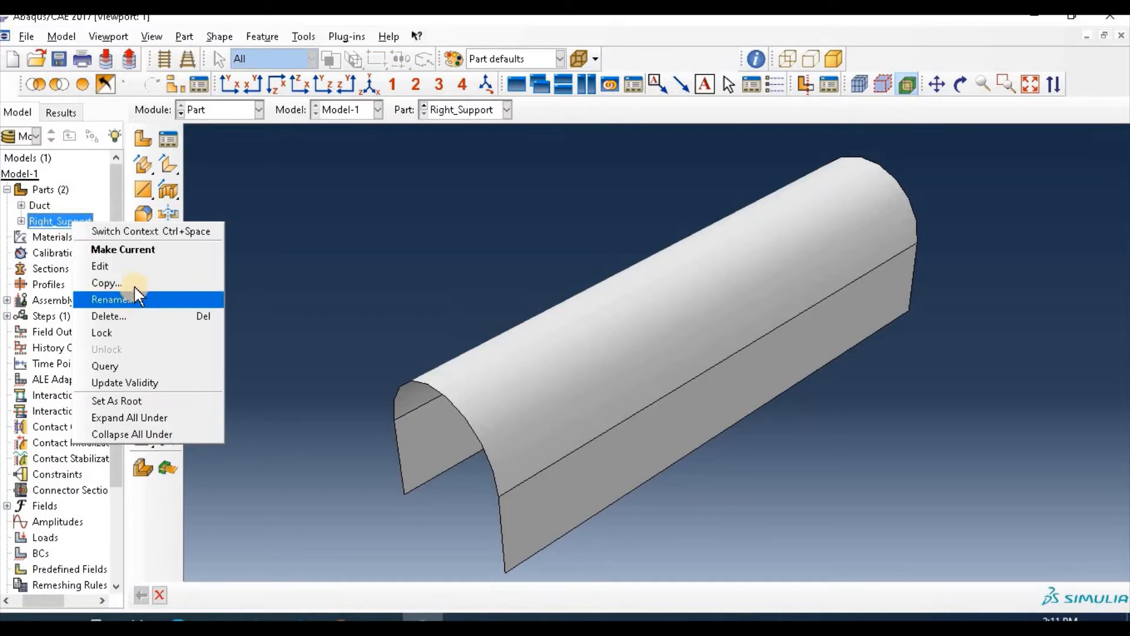
left_click(132, 282)
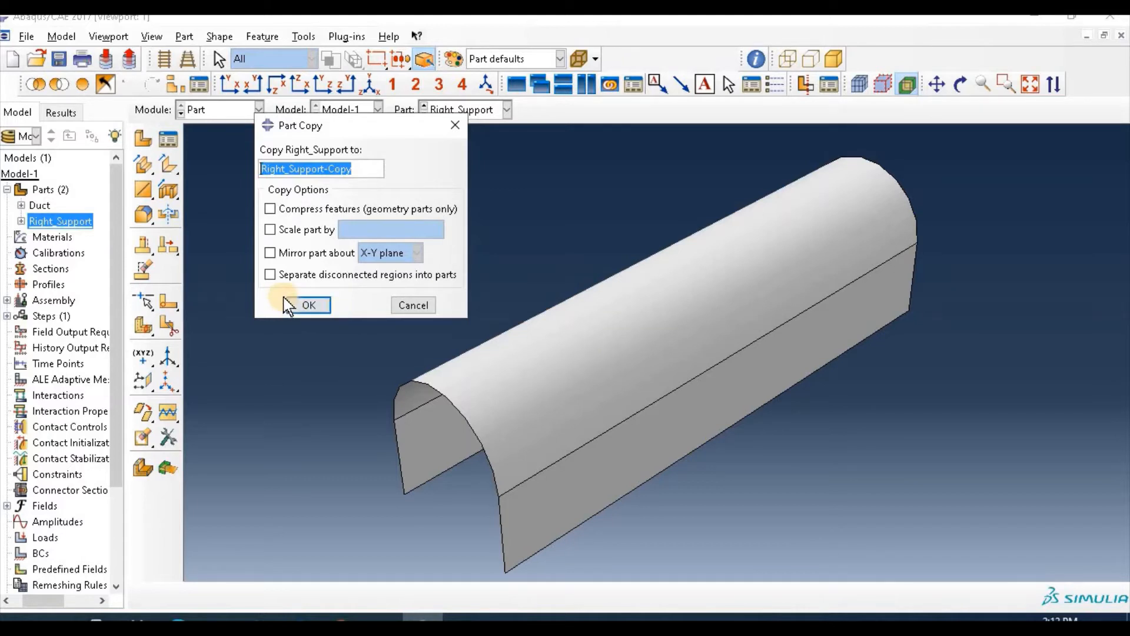
type("Le")
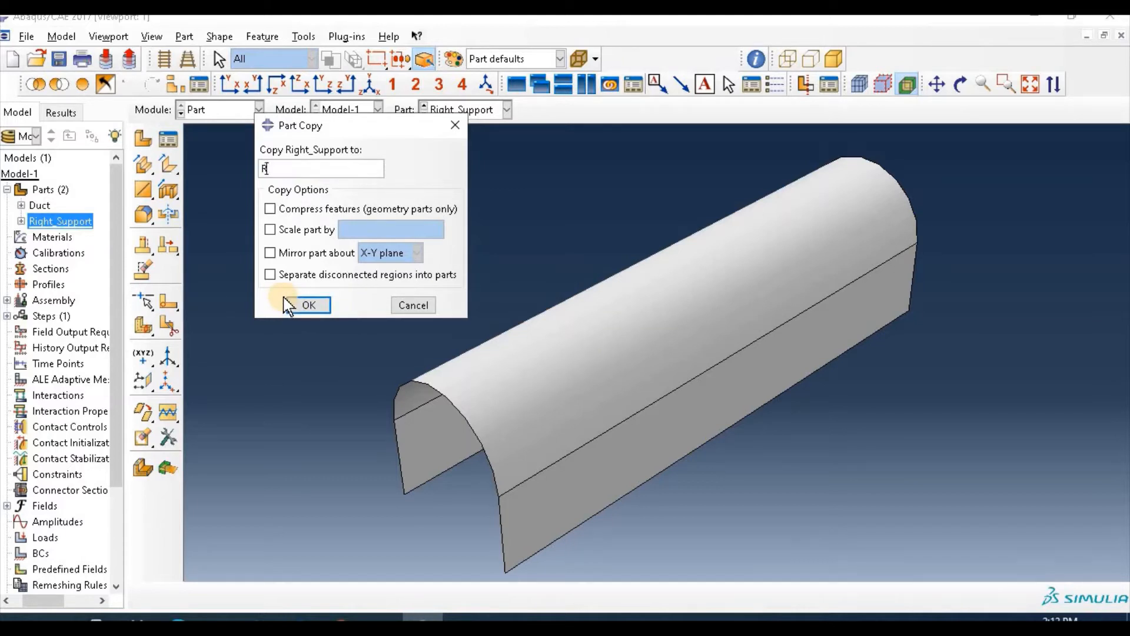
type("ft_Support")
left_click(310, 304)
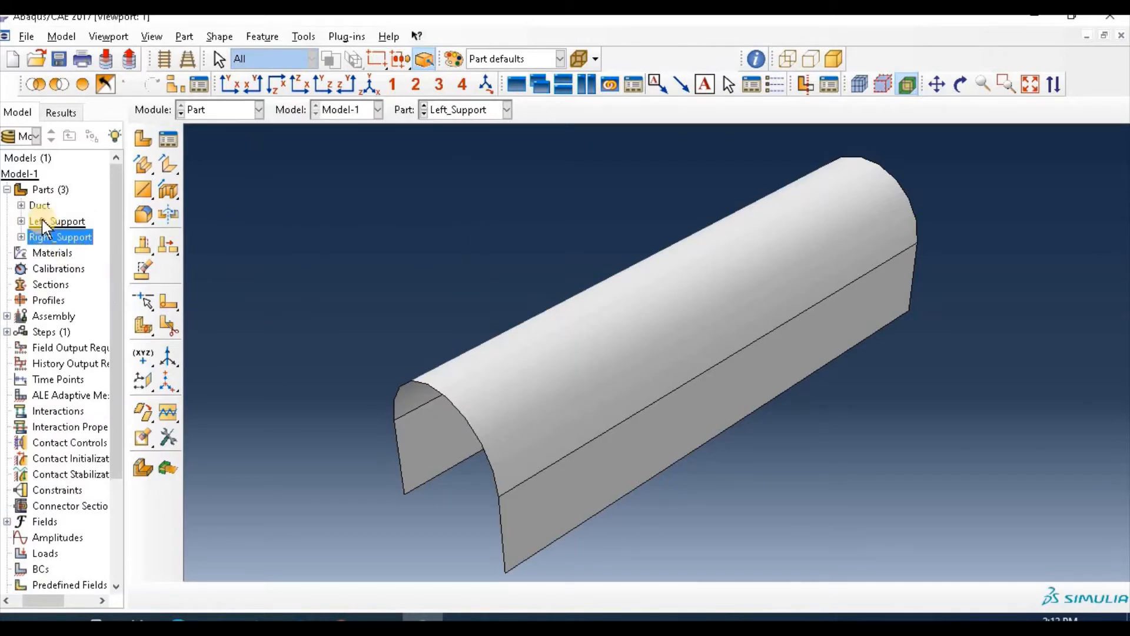
right_click(33, 205)
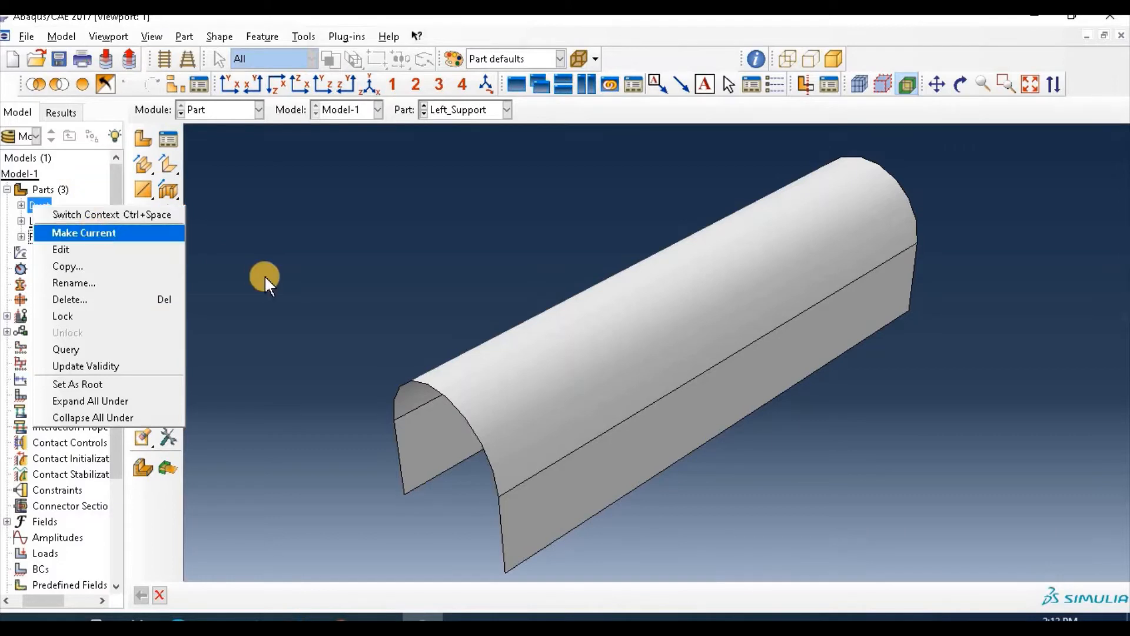
left_click(262, 276)
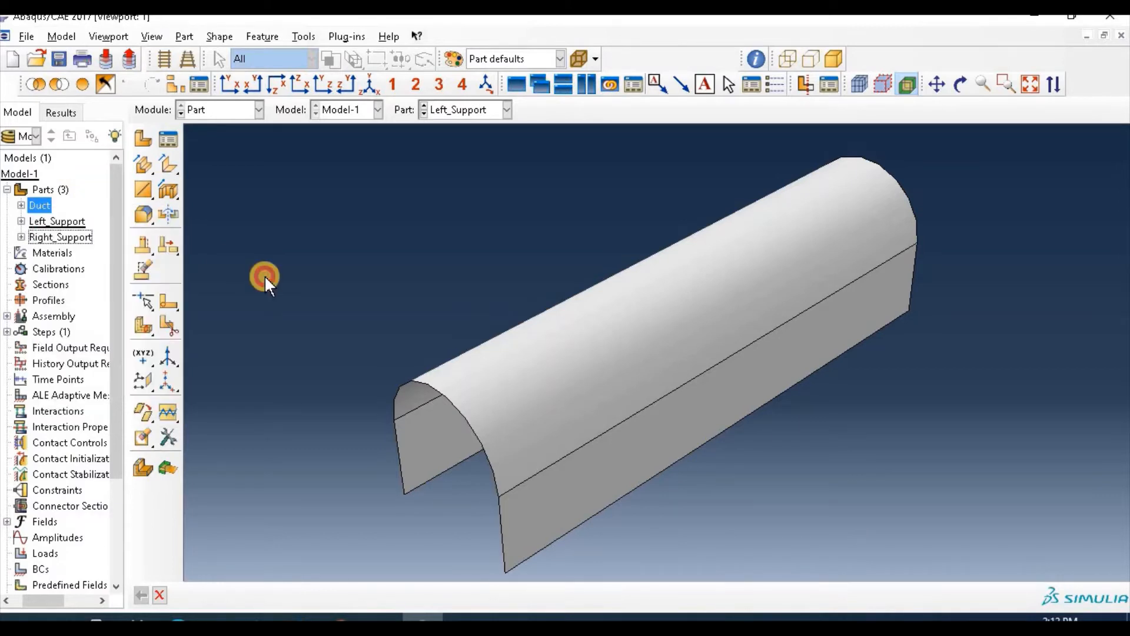
Create a 3D deformable part named Punch with a shell extrusion base feature and an approximate size of 200
left_click(144, 139)
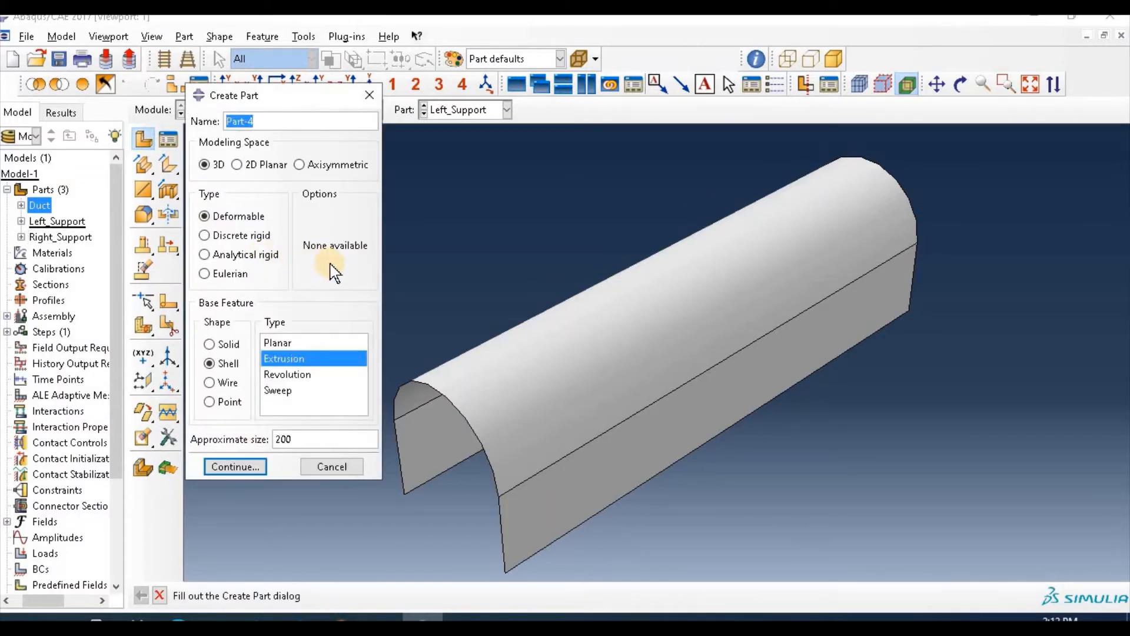
type("Punch")
left_click(246, 465)
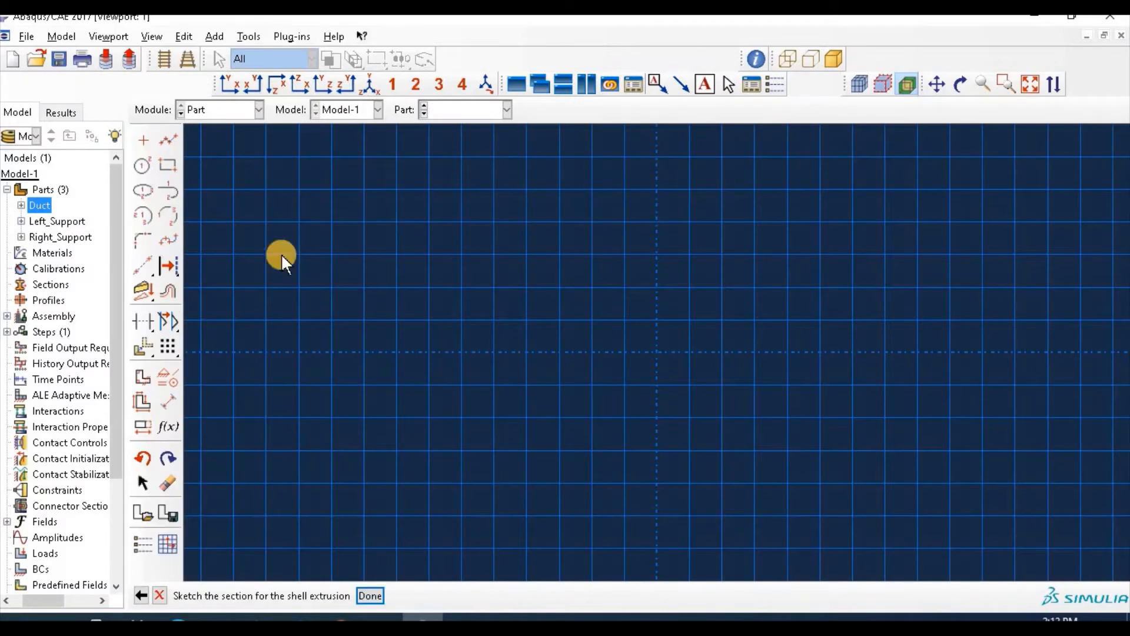
Sketch the punch circle centred on the origin and dimension its radius as 40
left_click(143, 165)
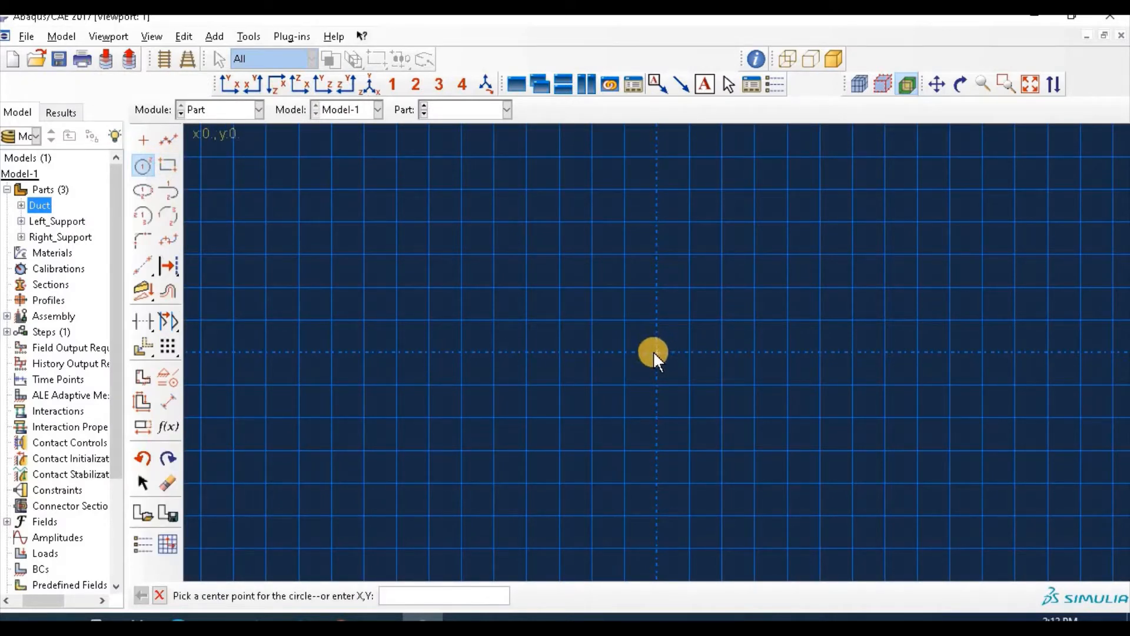
left_click(655, 352)
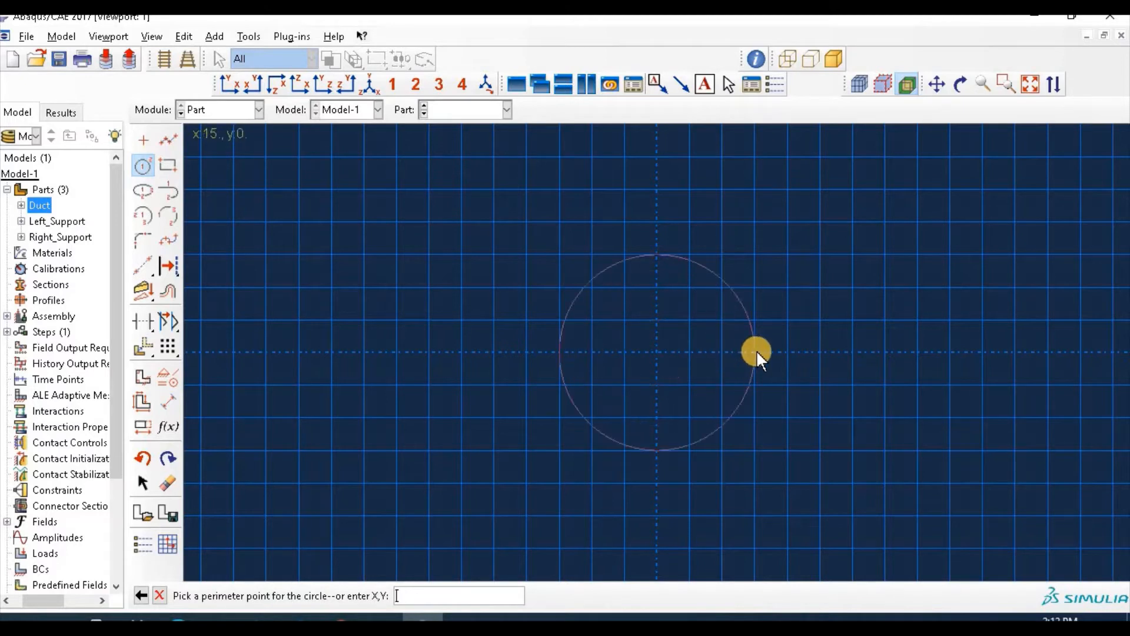
left_click(755, 352)
left_click(167, 403)
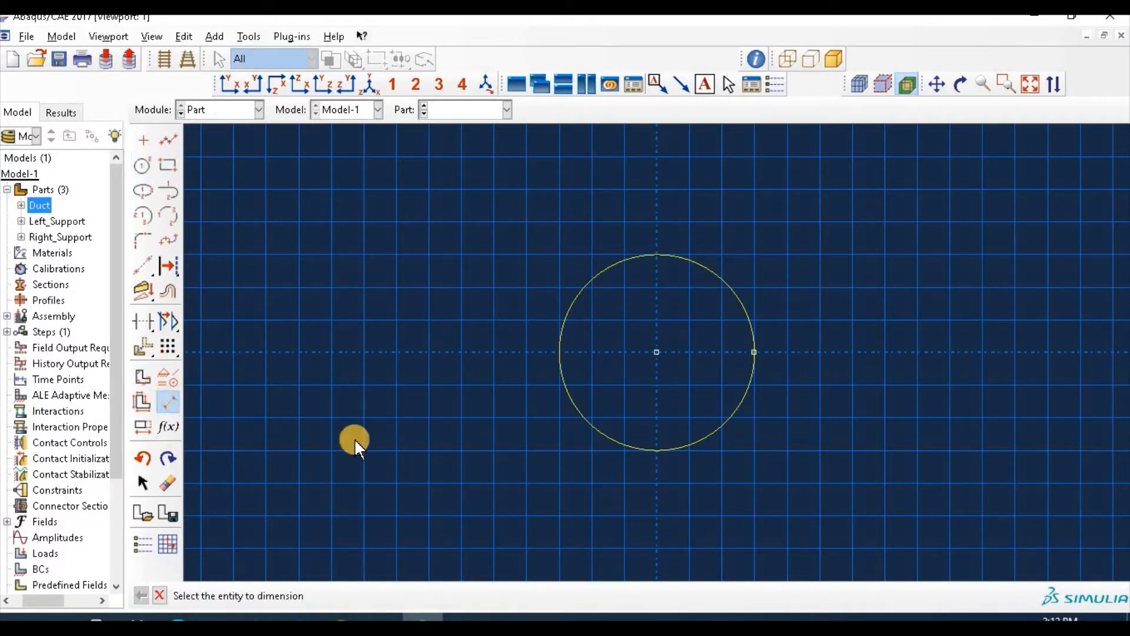
left_click(589, 411)
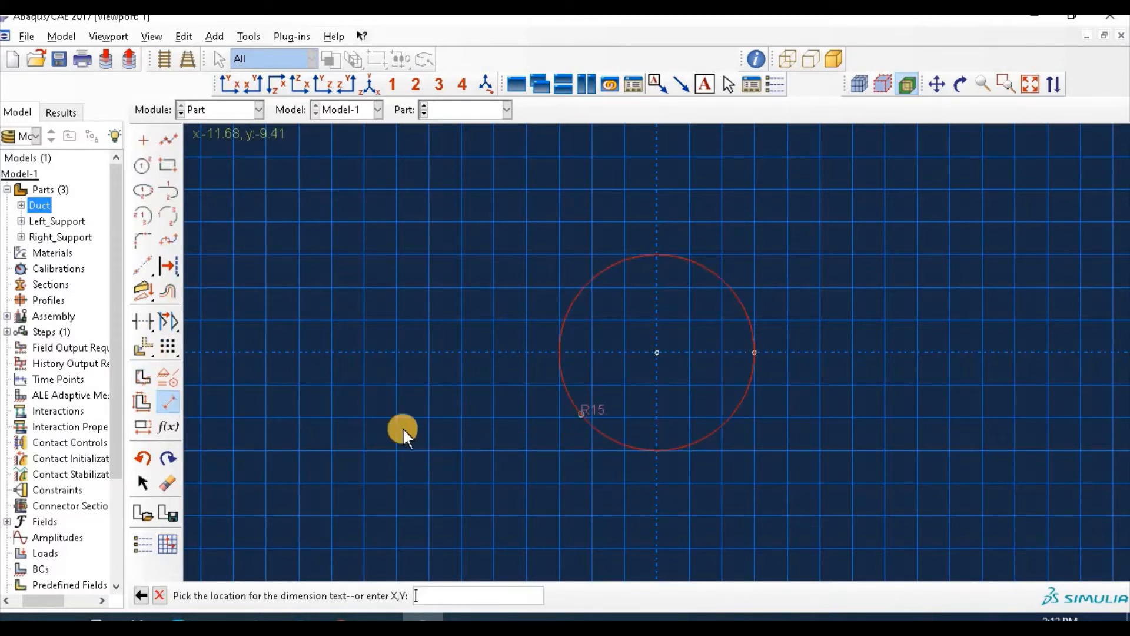
left_click(375, 429)
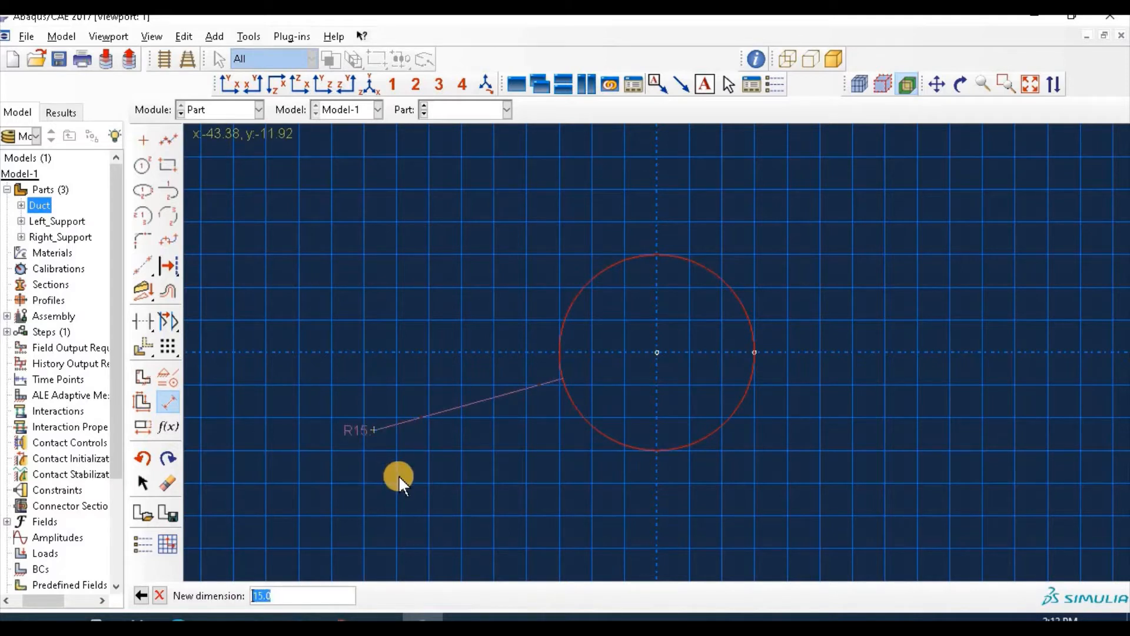
type("40")
key("Return")
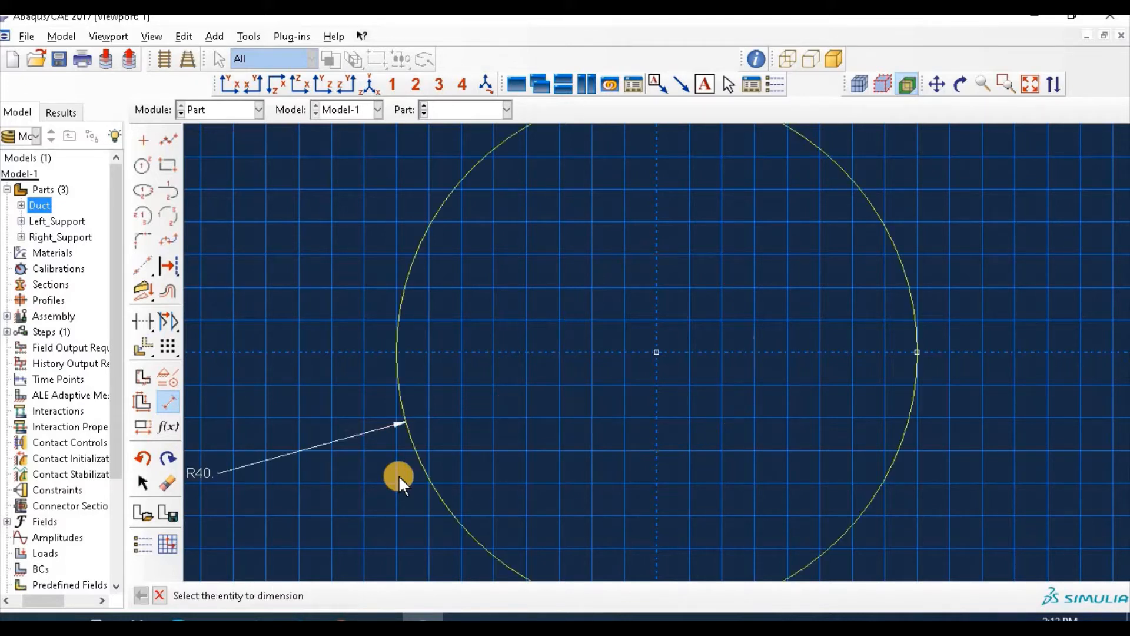
left_click(164, 596)
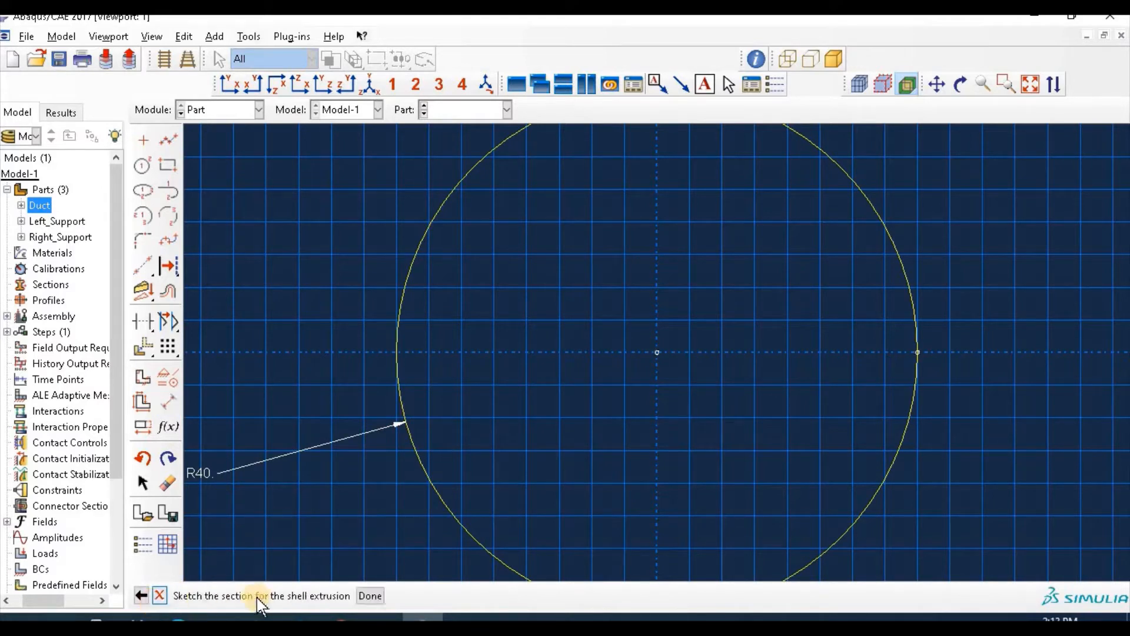
Finish the circular section sketch and extrude the punch shell to a depth of 250
left_click(369, 596)
type("250")
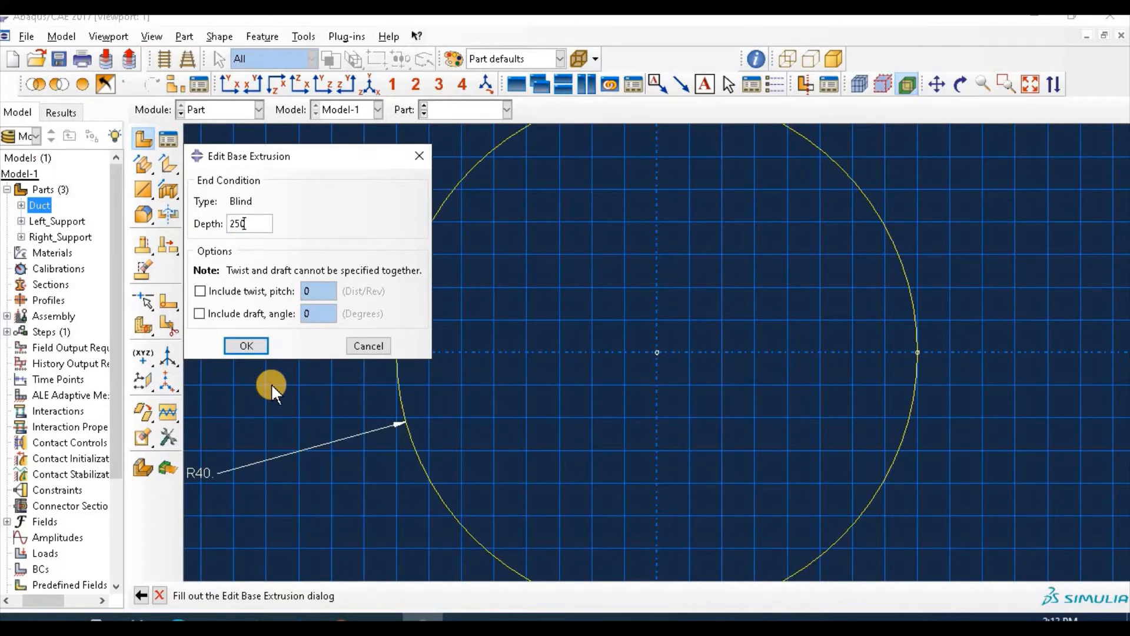
left_click(261, 346)
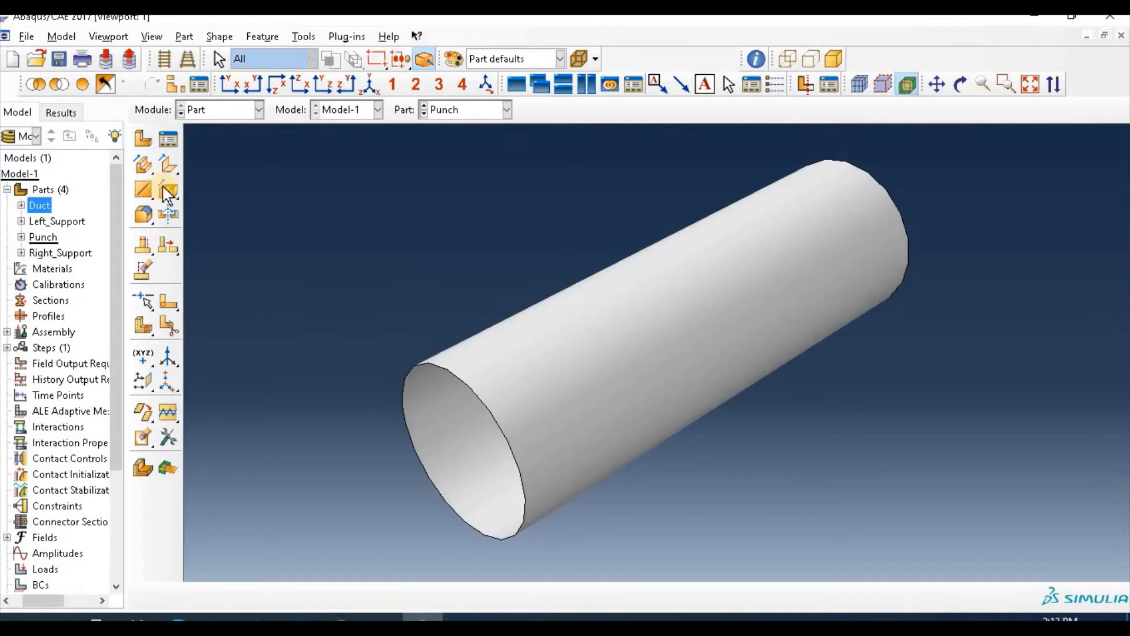
Switch to the Property module and start a new material named Al
left_click(219, 112)
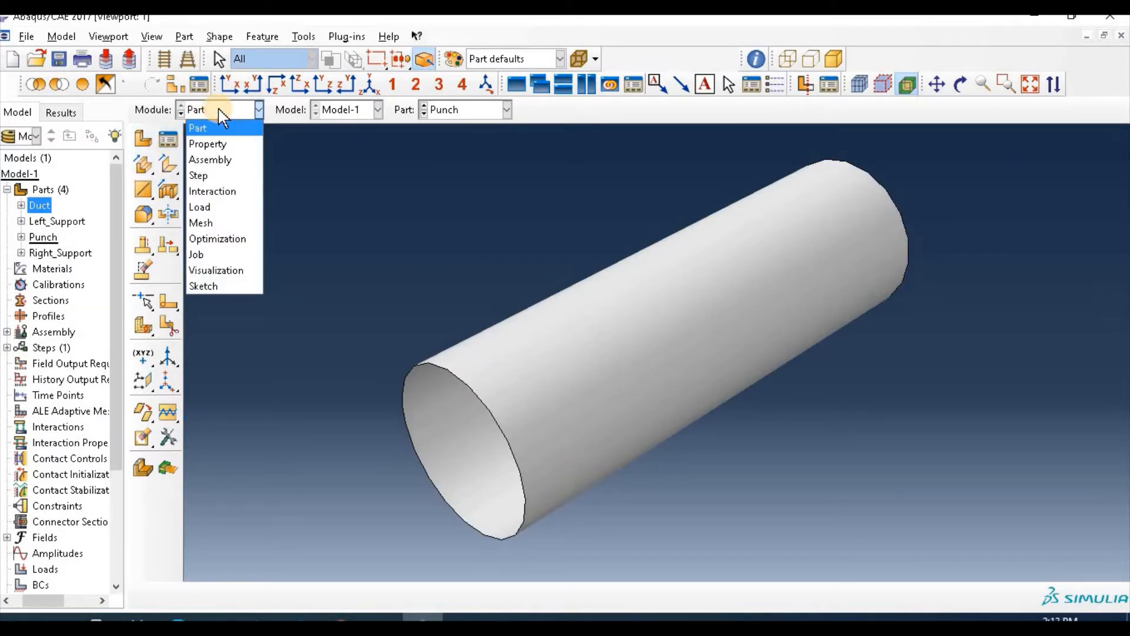
left_click(234, 147)
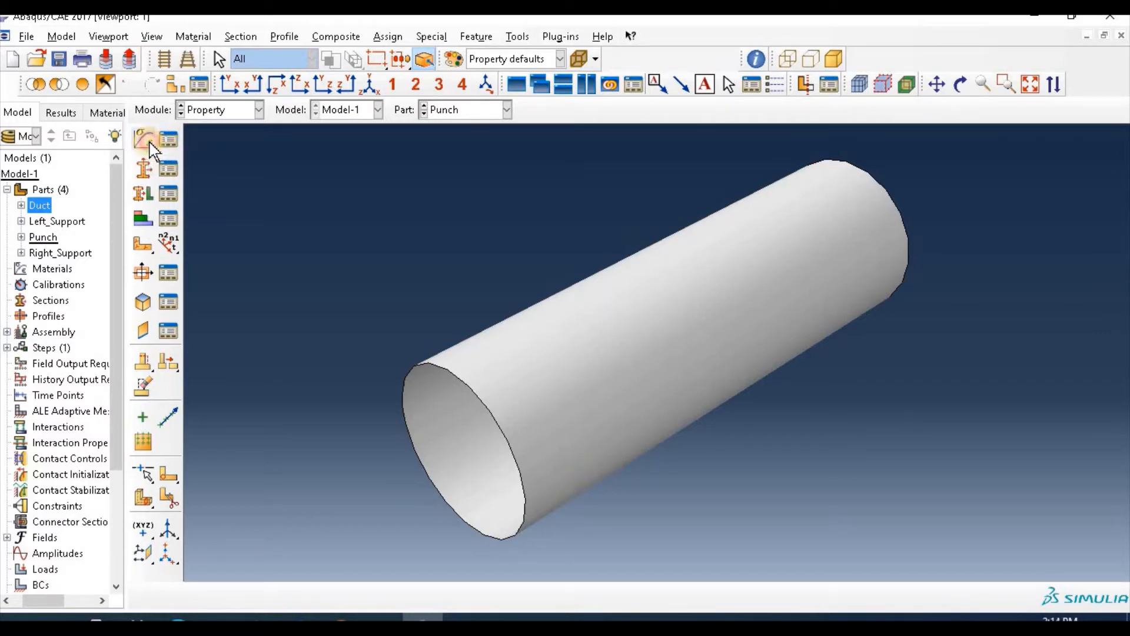
left_click(144, 140)
type("Al")
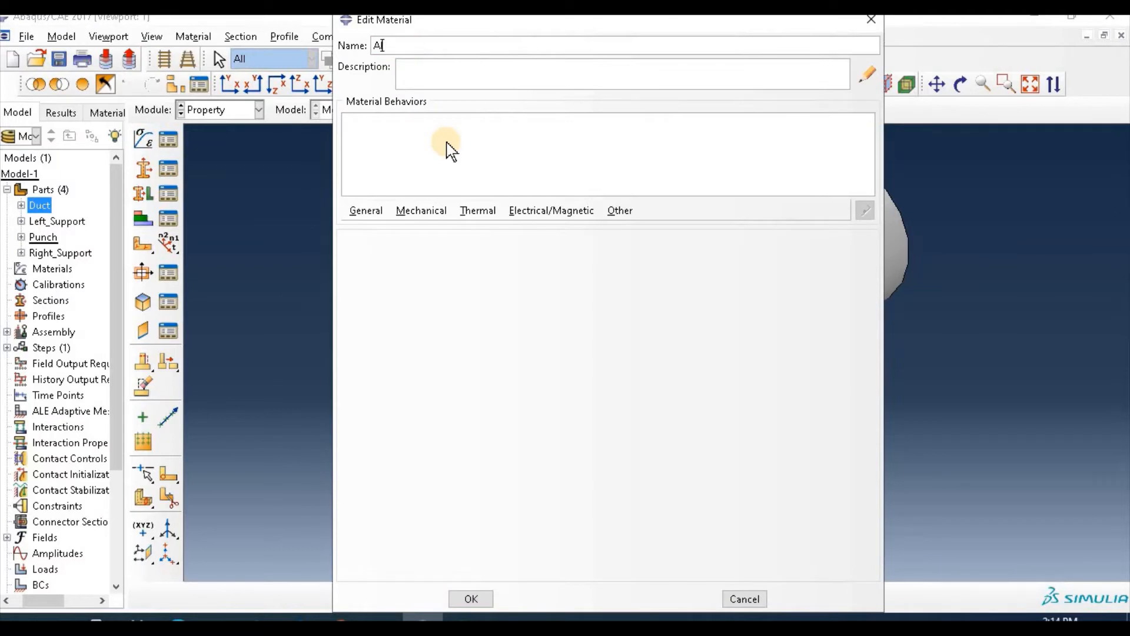
left_click(366, 212)
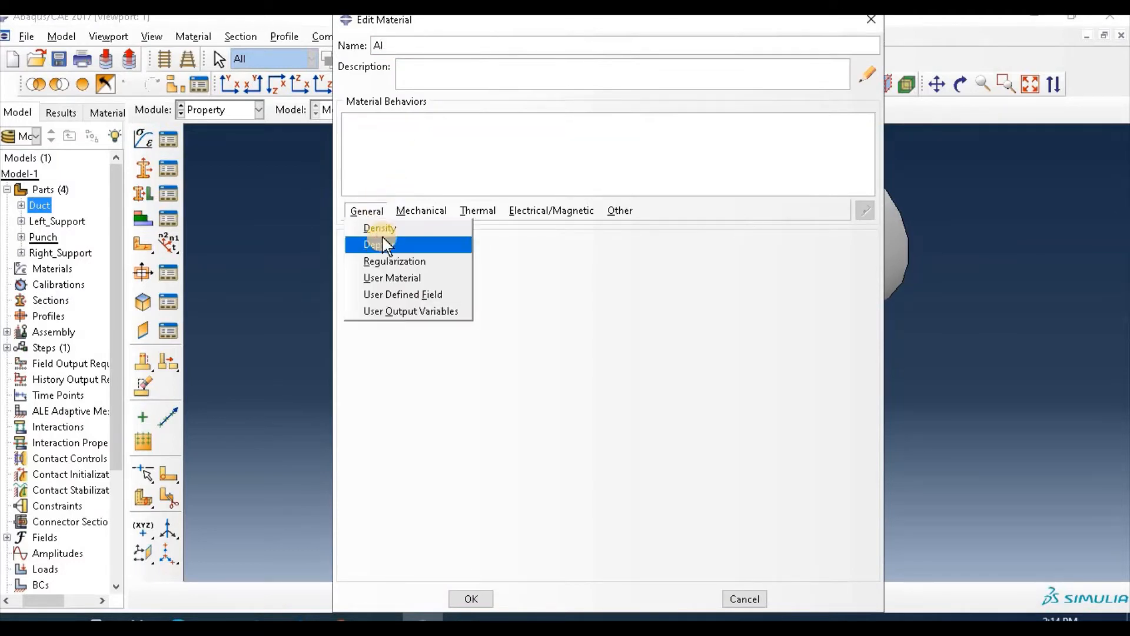
left_click(380, 240)
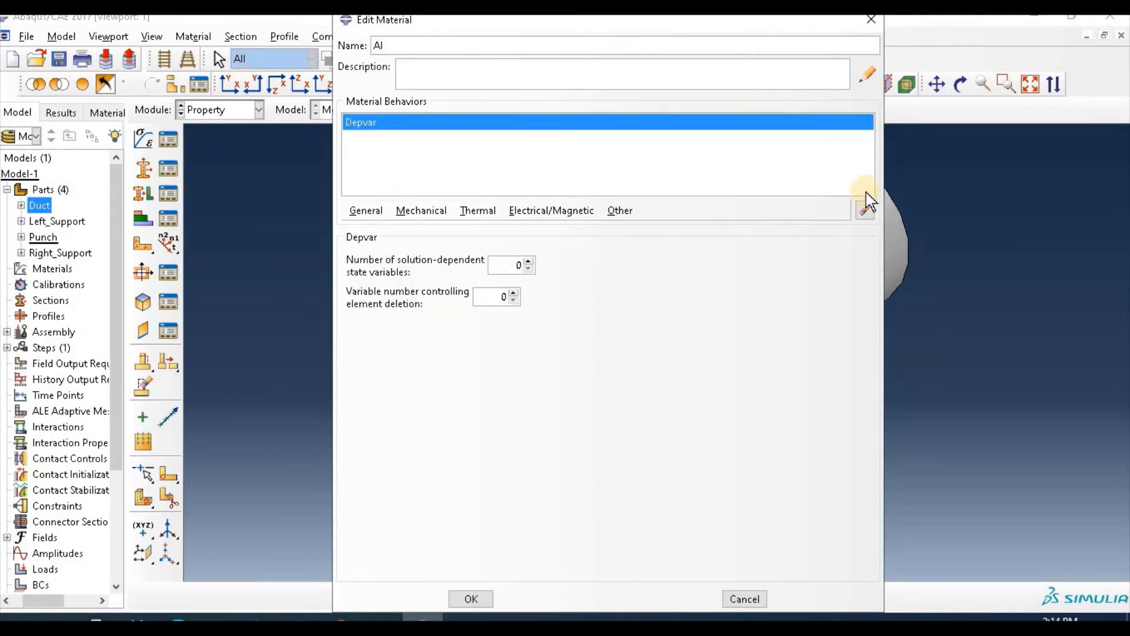
left_click(864, 210)
Add a uniform density to the Al material with a mass density of 2.7e-09
left_click(374, 212)
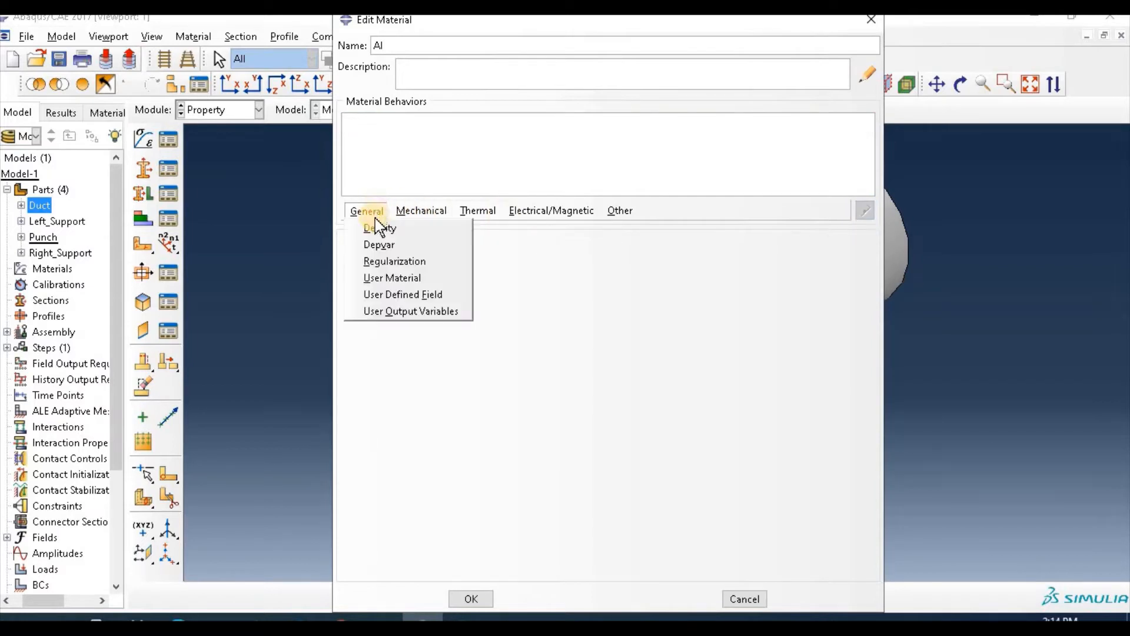
left_click(381, 230)
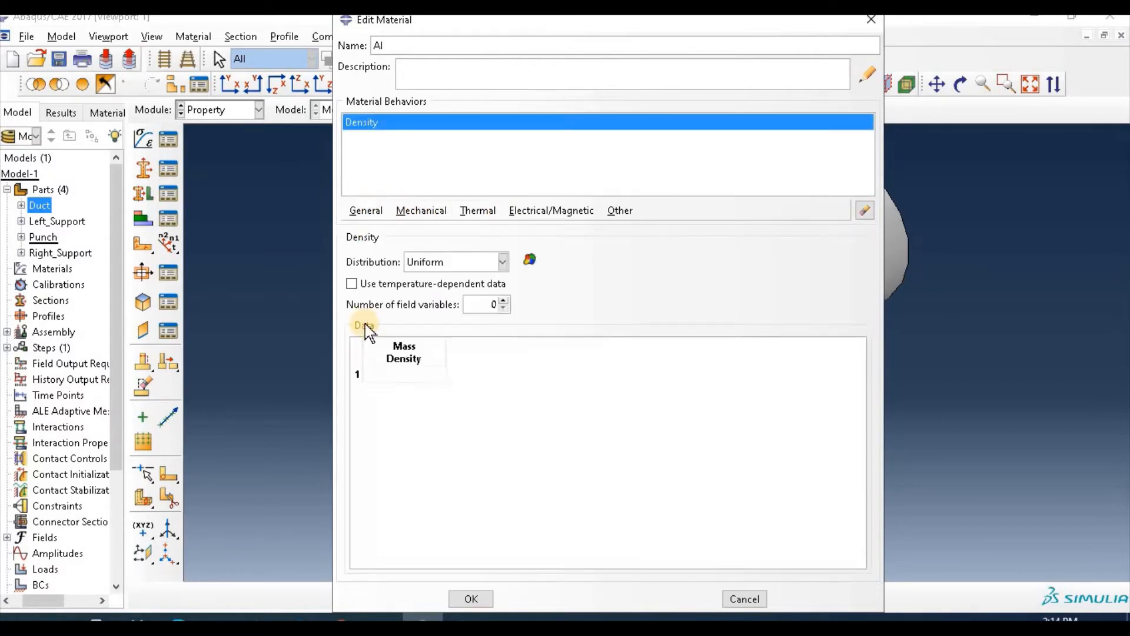
left_click(391, 375)
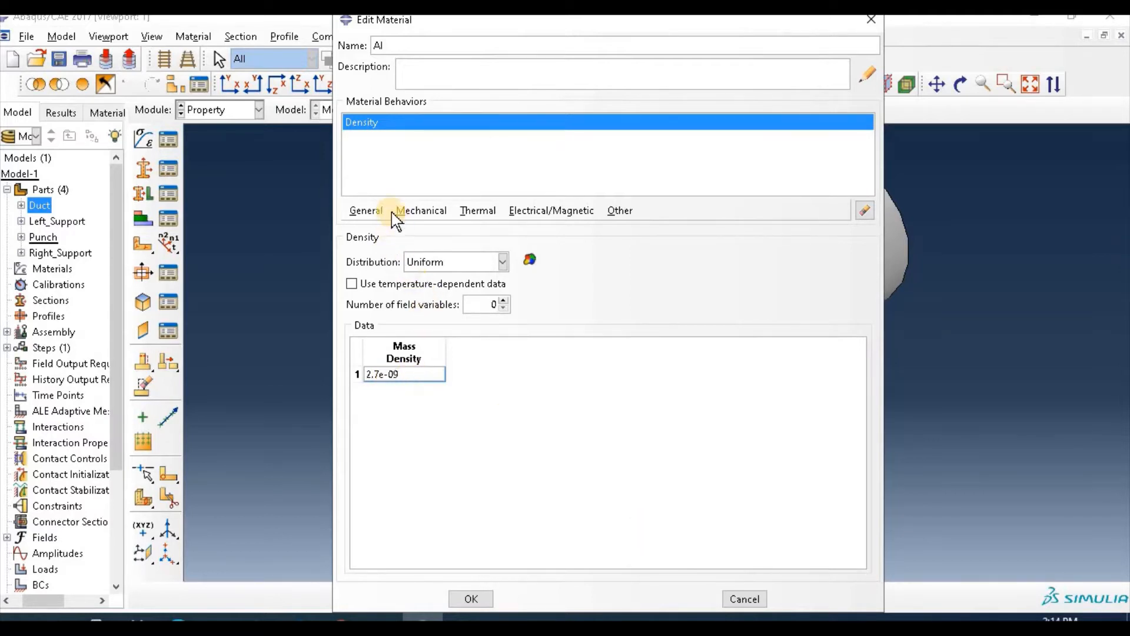
left_click(421, 211)
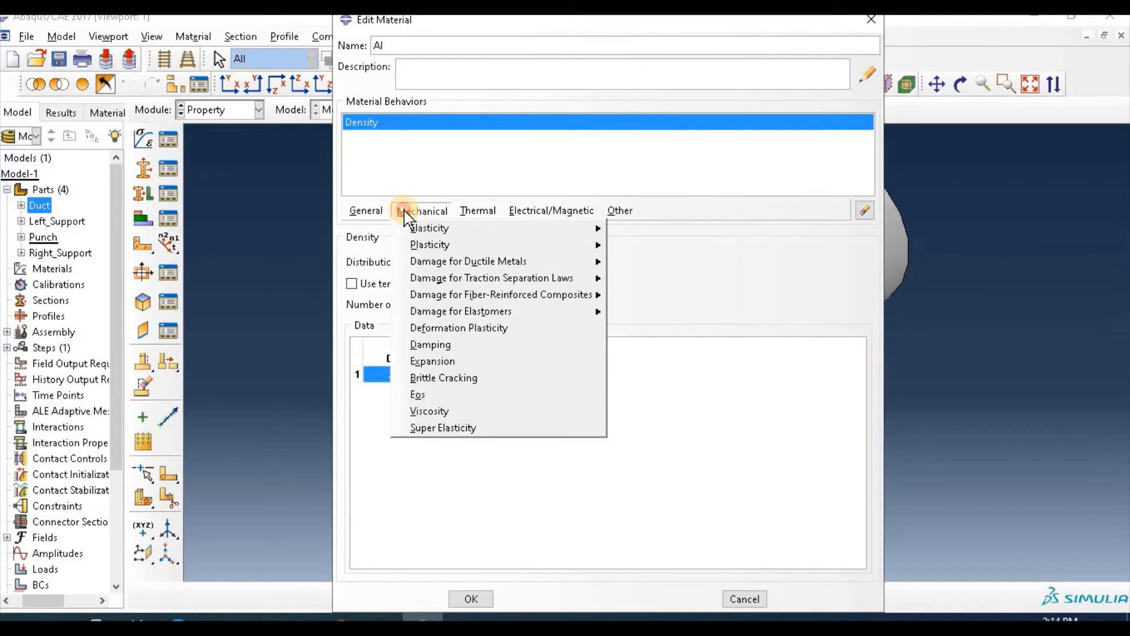
left_click(437, 212)
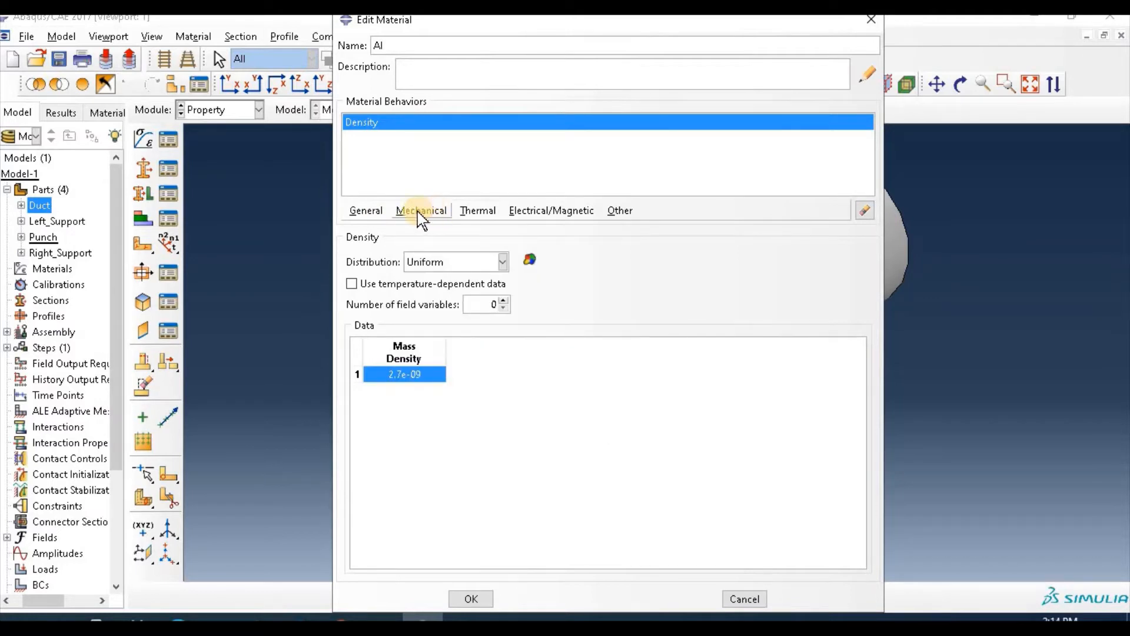
left_click(419, 213)
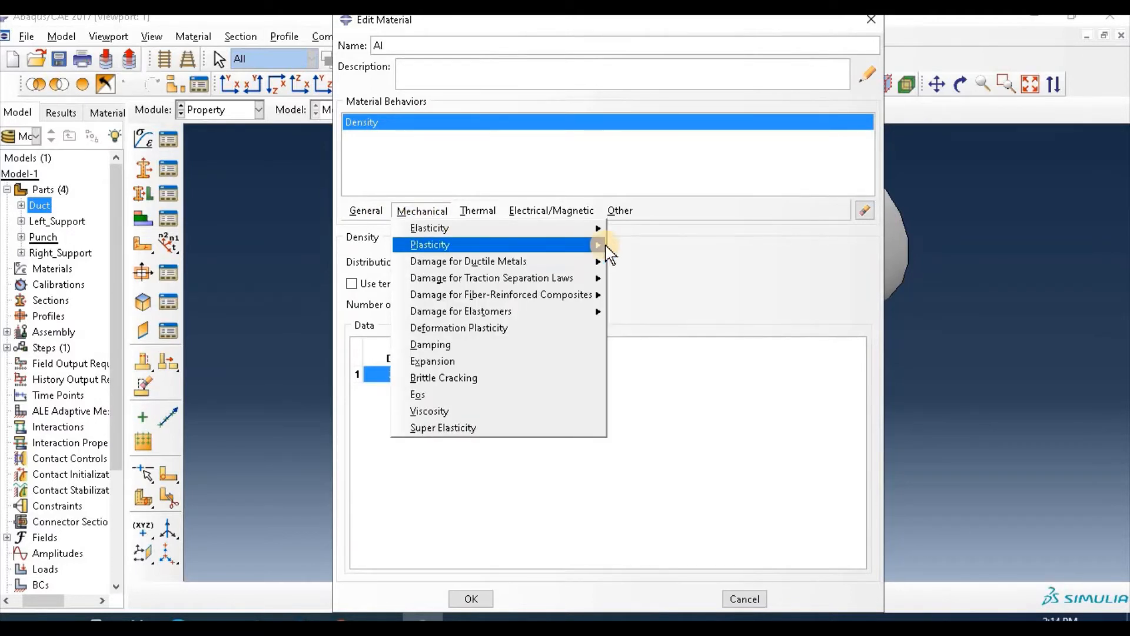
mouse_move(598, 245)
left_click(636, 247)
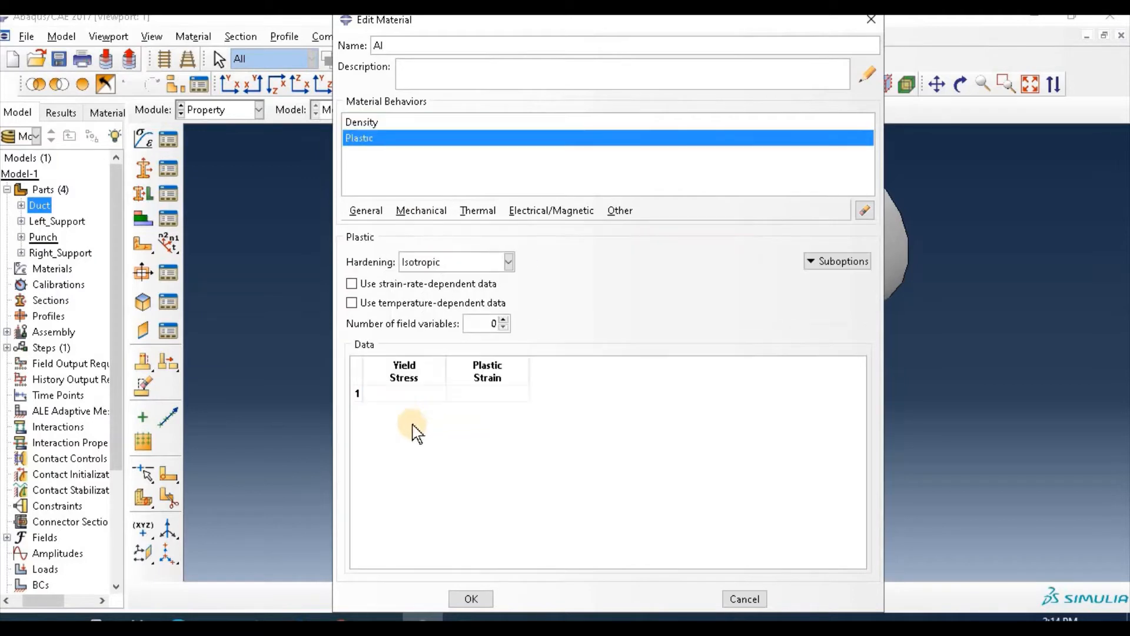
left_click(406, 394)
left_click(477, 394)
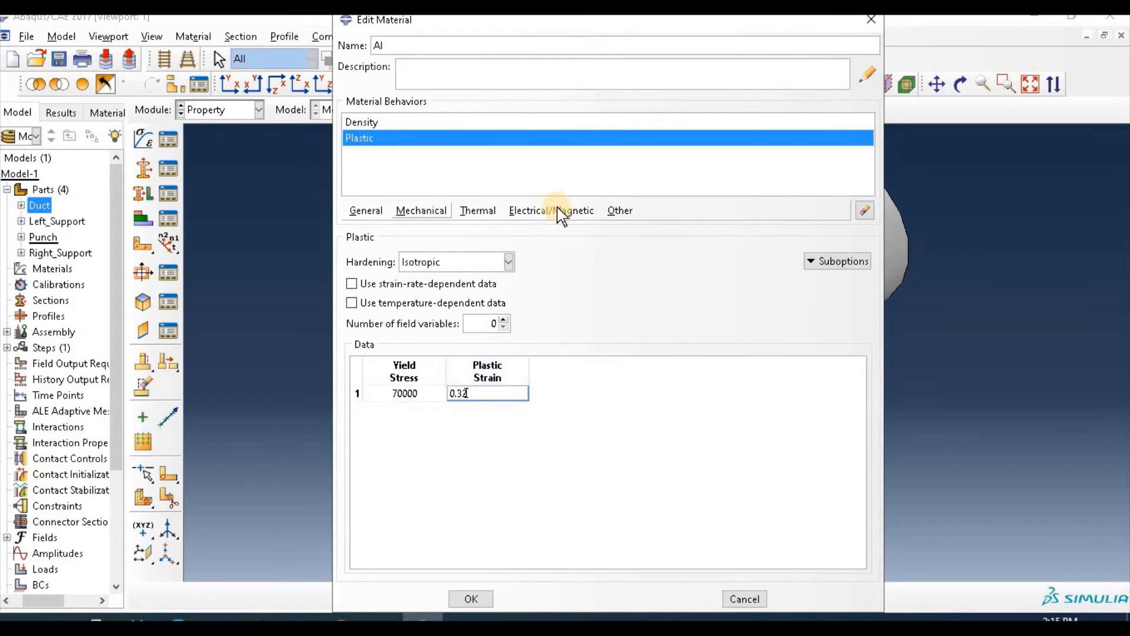
left_click(863, 210)
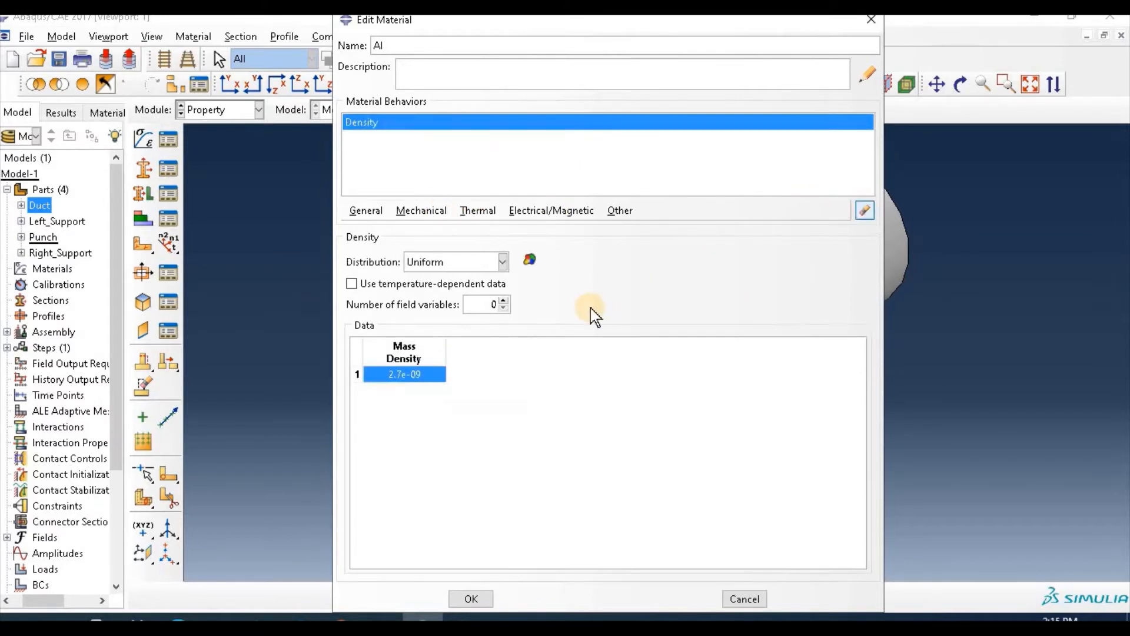
Add isotropic elastic behavior to the Al material with Young's modulus 70000 and Poisson's ratio 0.32
left_click(421, 213)
mouse_move(520, 231)
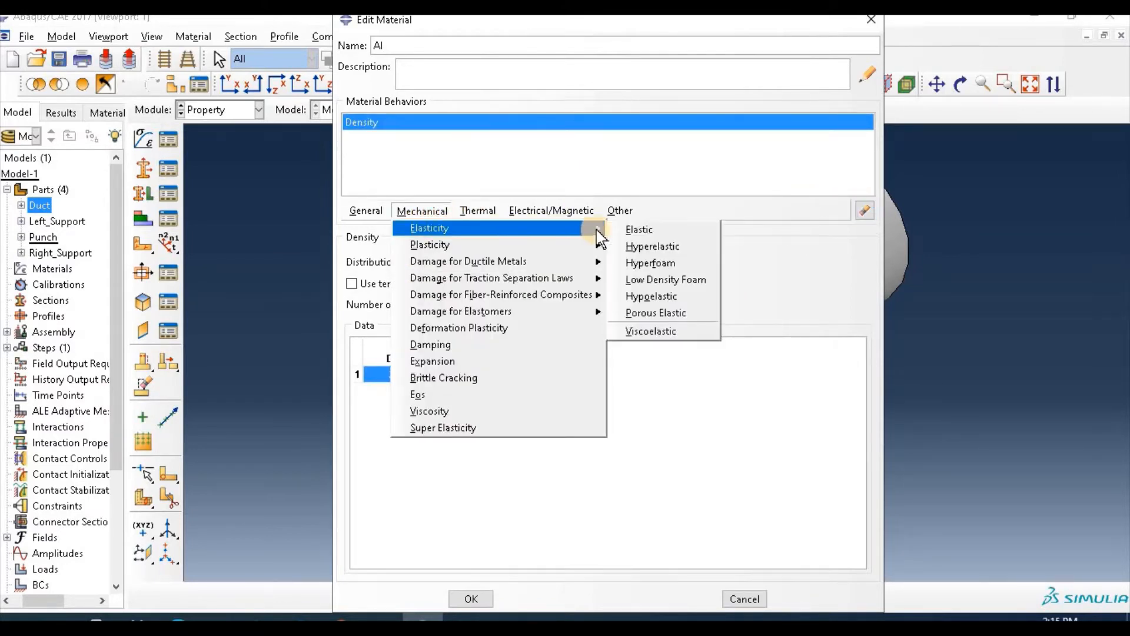
left_click(646, 231)
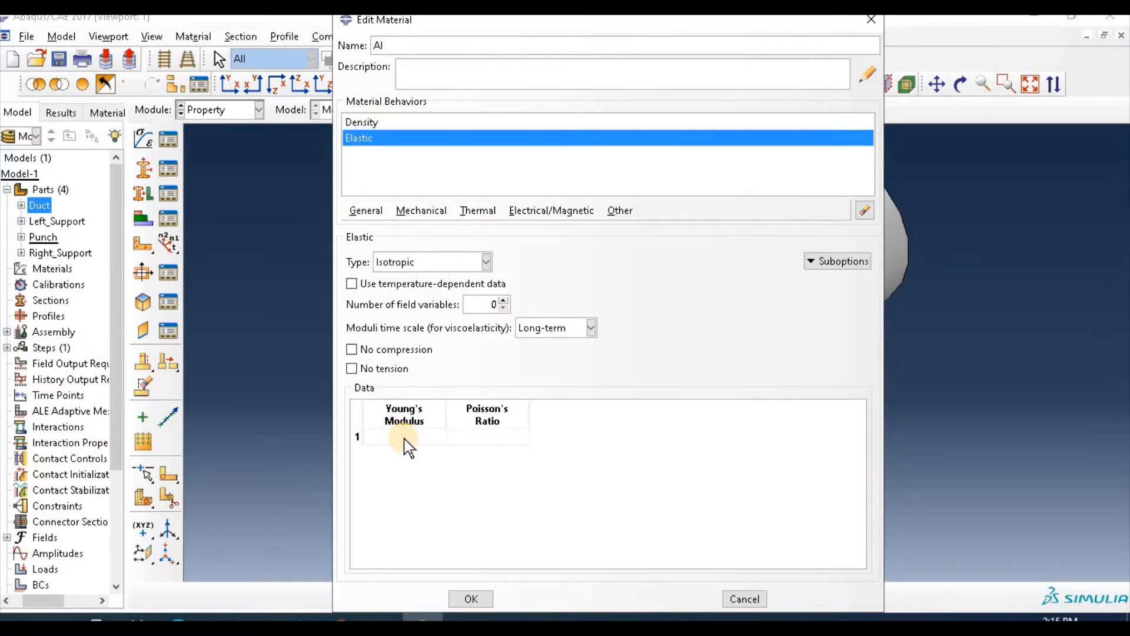
left_click(404, 437)
left_click(468, 438)
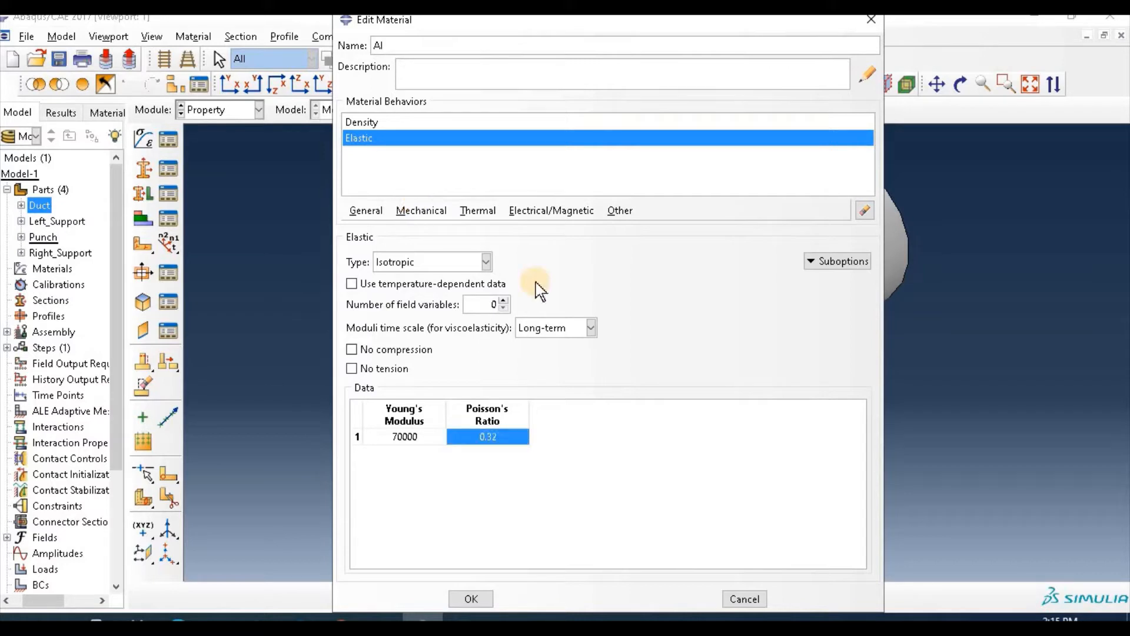
Add isotropic plastic behavior to the Al material and begin its data table at the first yield stress cell
left_click(423, 212)
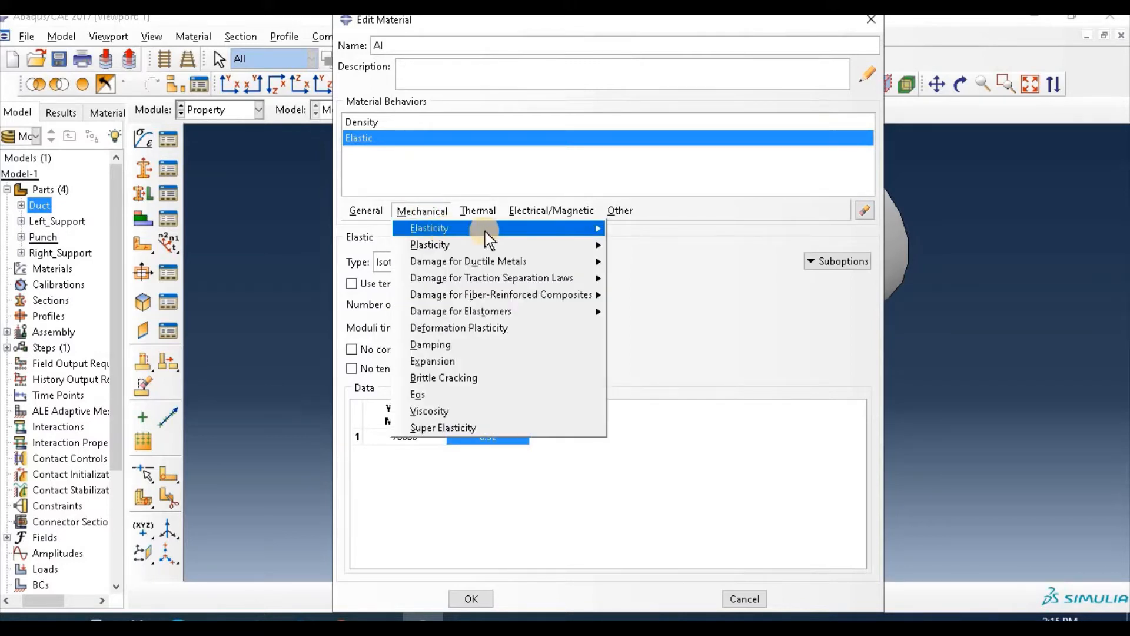
mouse_move(565, 246)
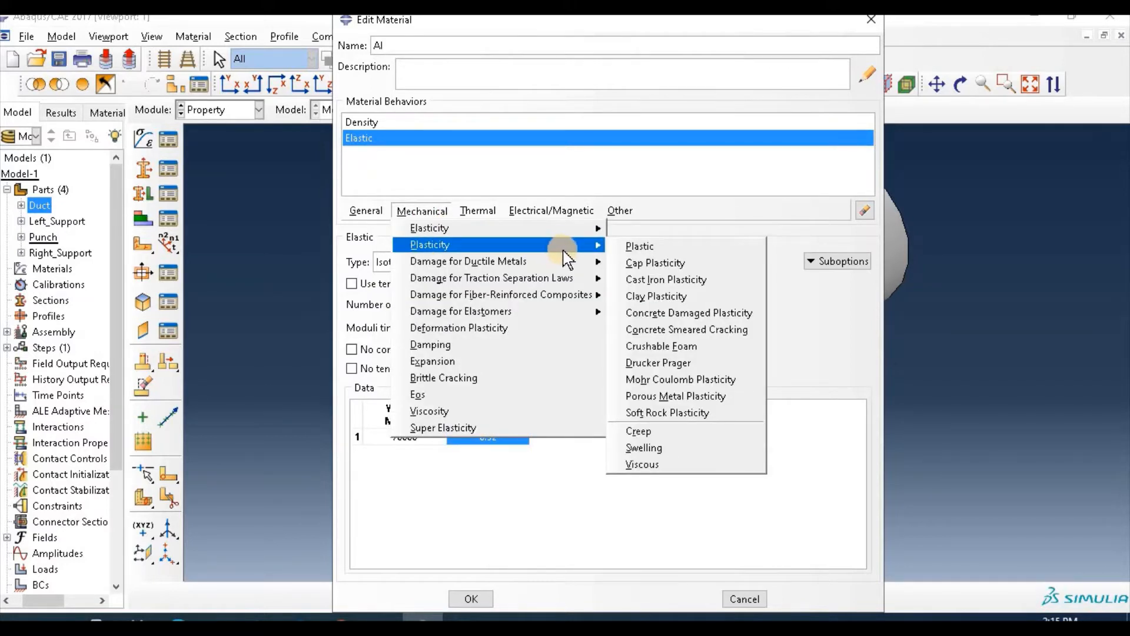
left_click(644, 247)
left_click(407, 393)
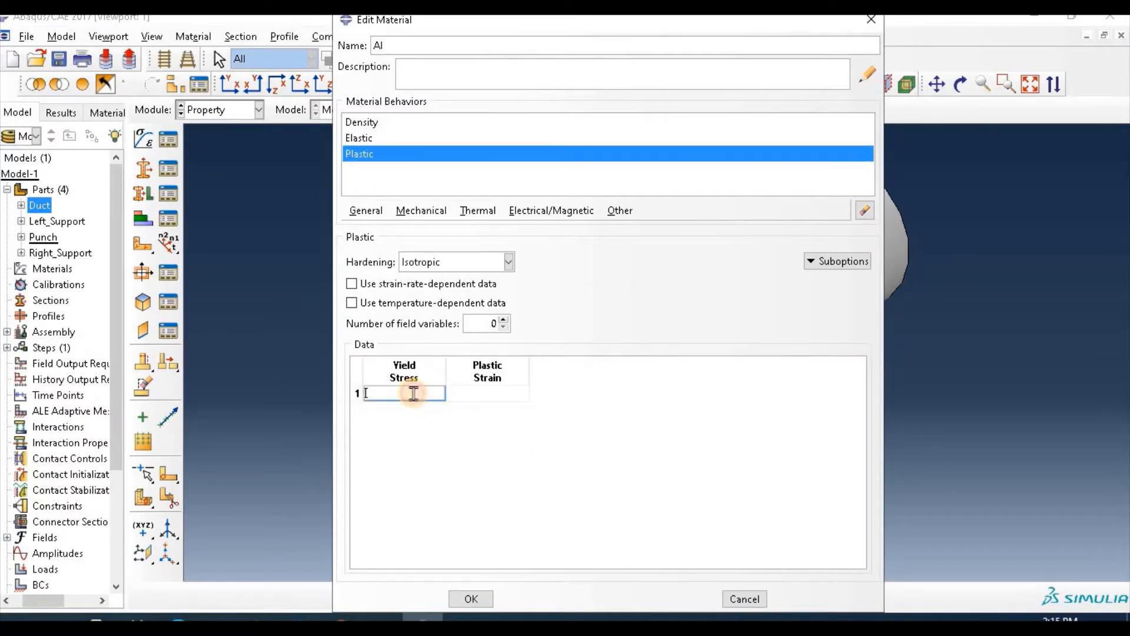
Copy N2:O17 from the prop workbook in Excel and paste it into the yield stress and plastic strain table in Abaqus/CAE
mouse_move(463, 618)
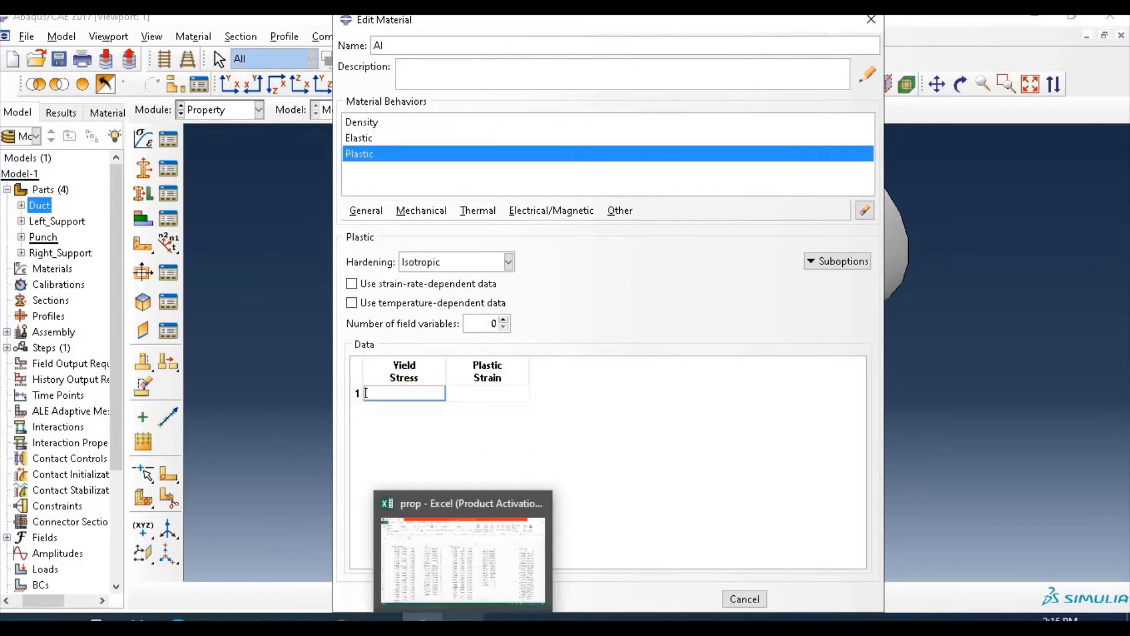
left_click(463, 560)
left_click_drag(719, 223, 776, 473)
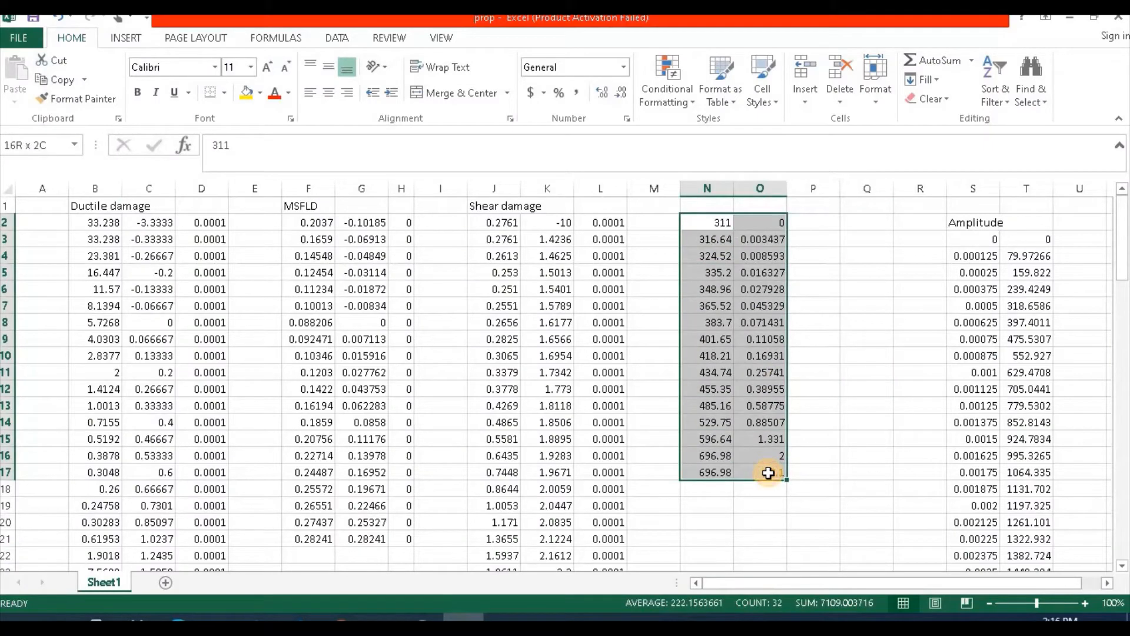
right_click(764, 389)
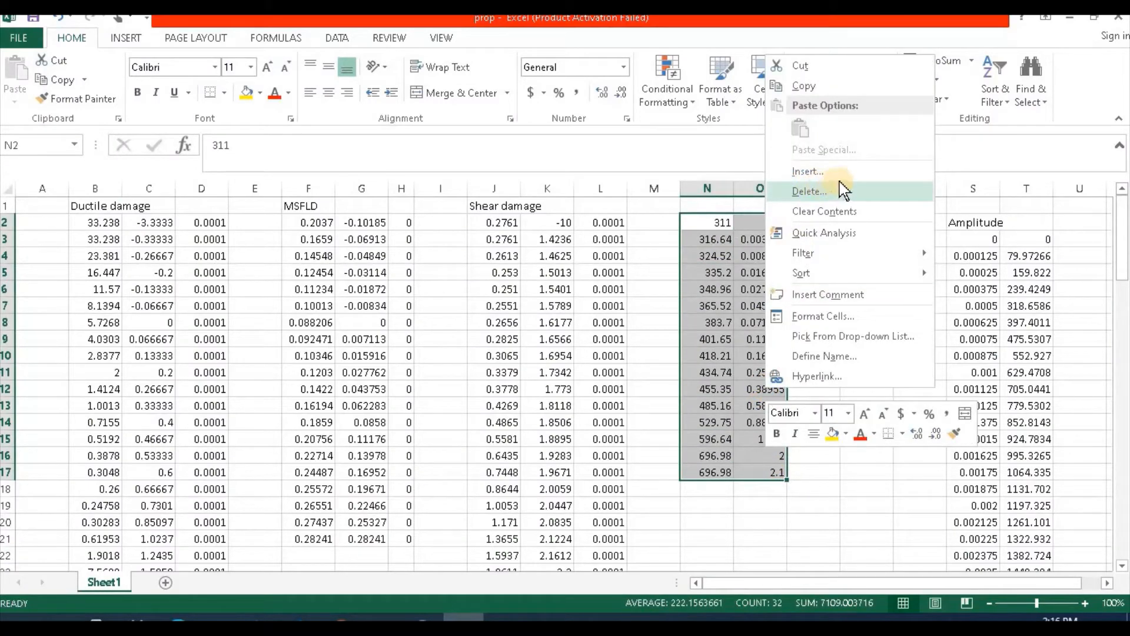
key("Escape")
key("ctrl+c")
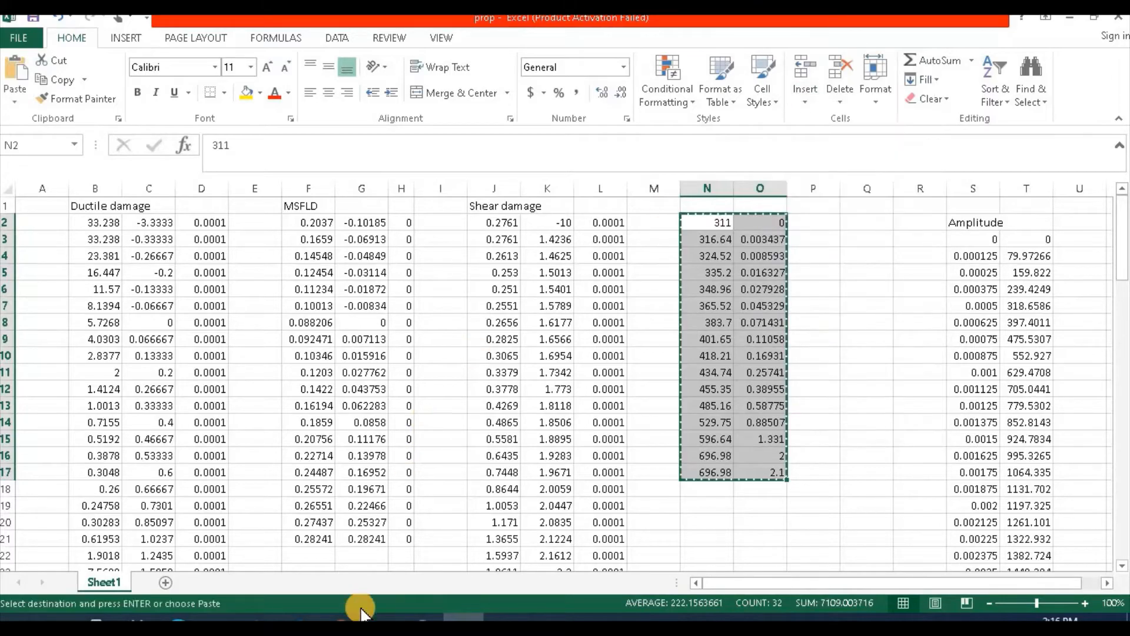
mouse_move(423, 617)
left_click(415, 500)
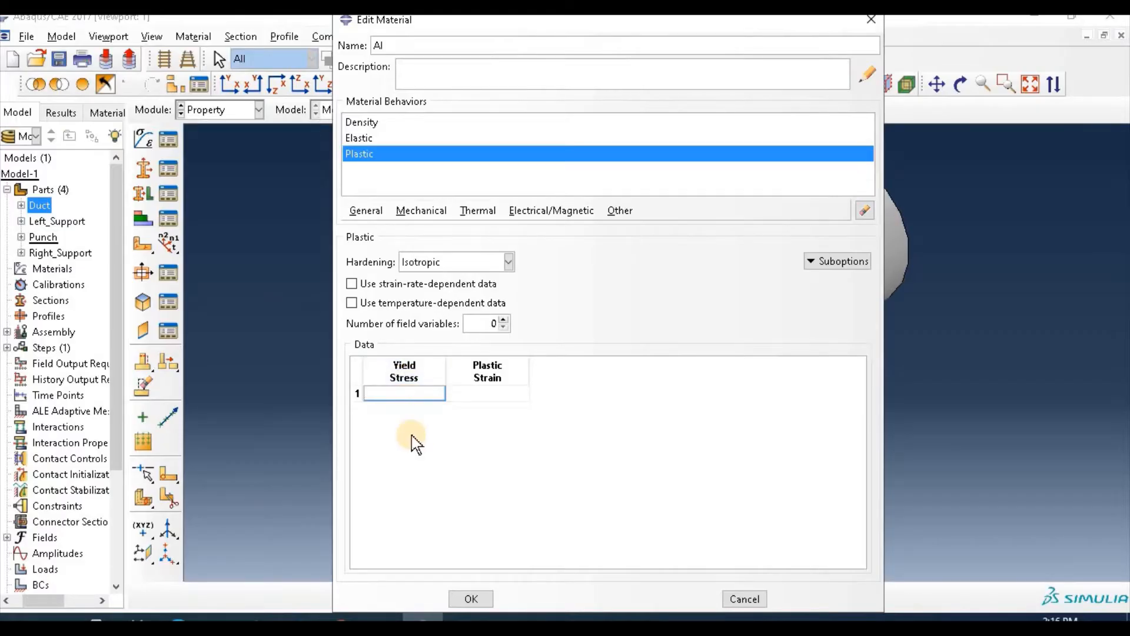
key("ctrl+v")
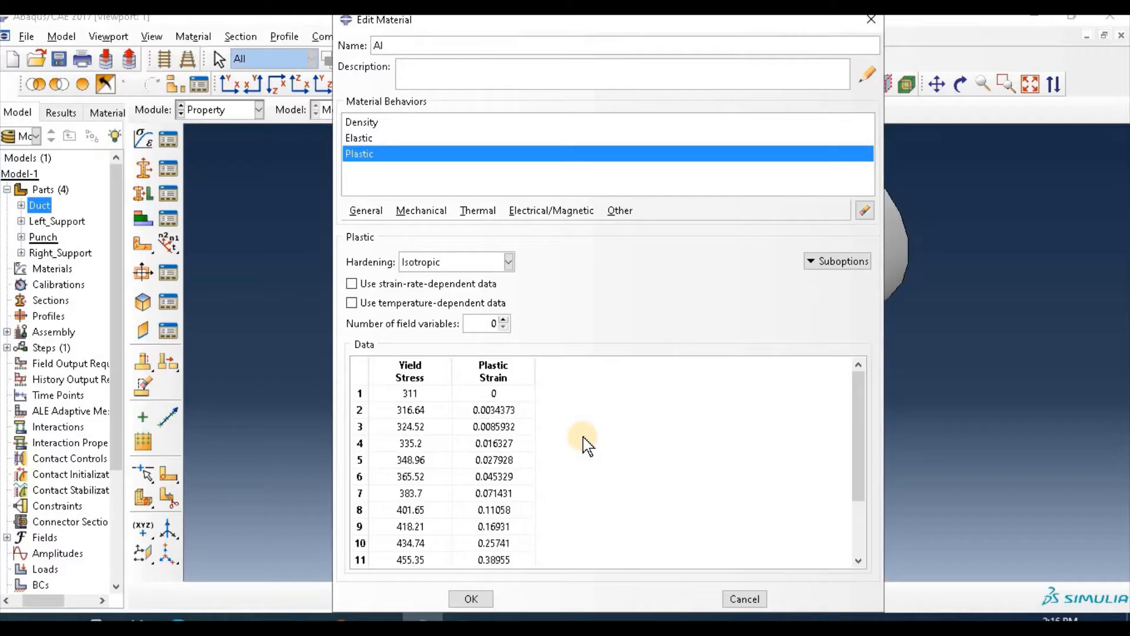
Add Ductile Damage for ductile metals to the Al material and begin its data table at the first fracture strain cell
left_click(421, 210)
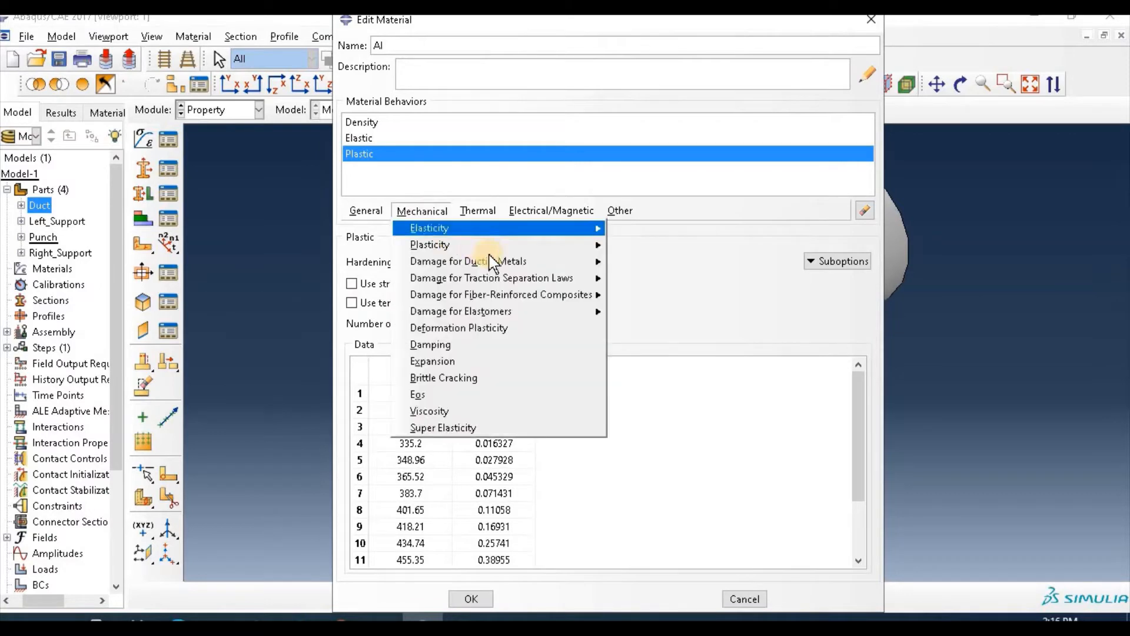
mouse_move(588, 260)
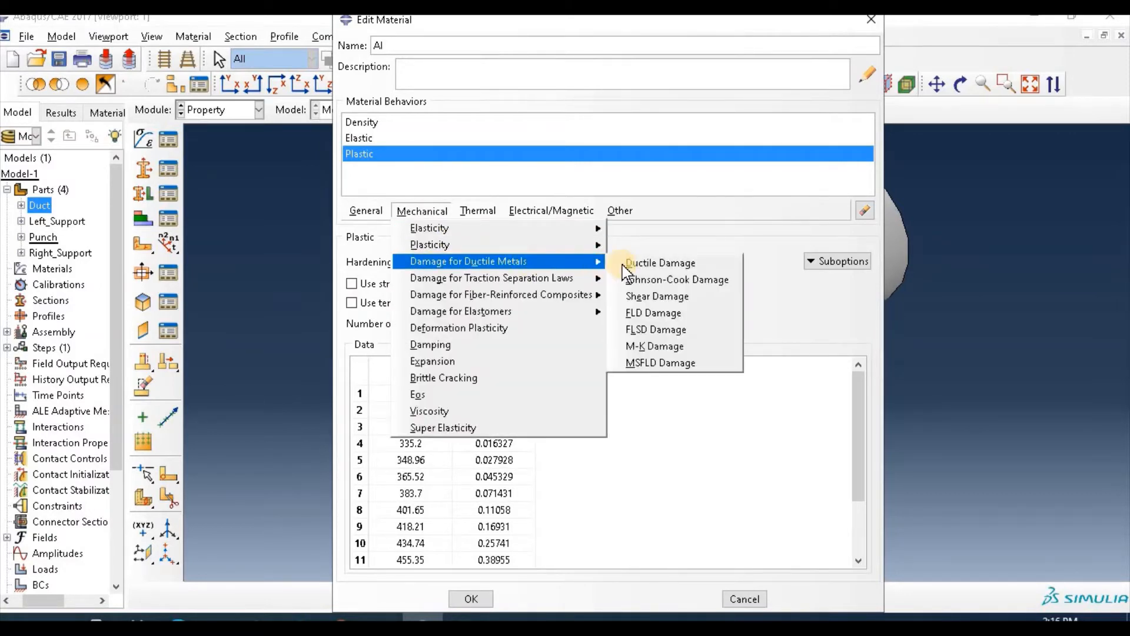
left_click(662, 266)
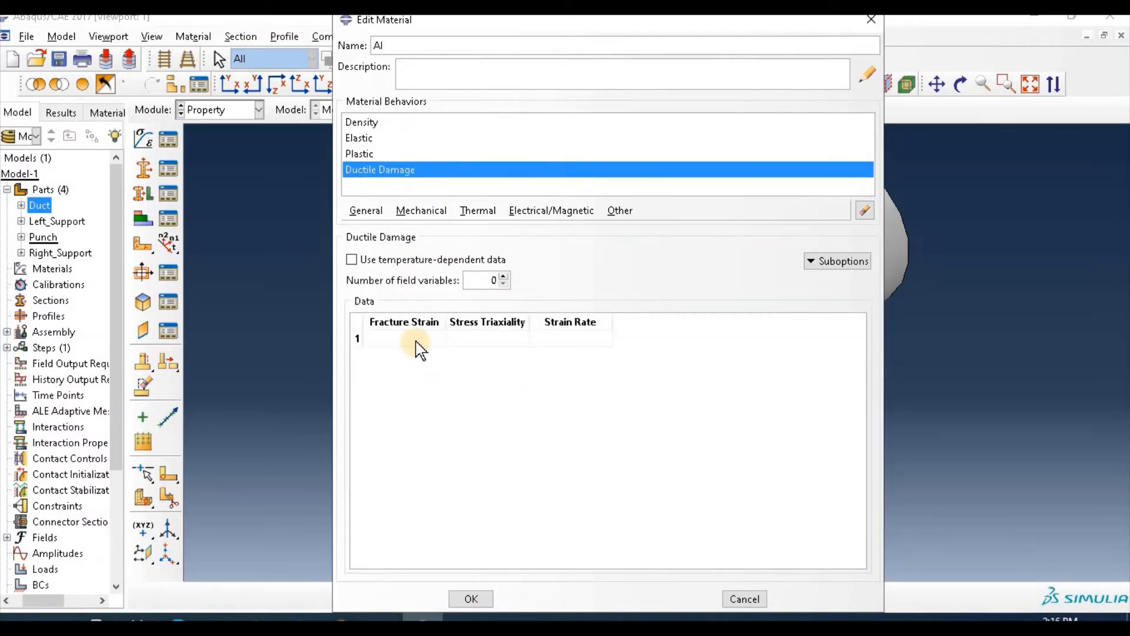
left_click(423, 345)
Copy the ductile damage data in B2:D93 from the prop workbook in Excel and paste it into the Ductile Damage table in Abaqus/CAE
left_click(464, 618)
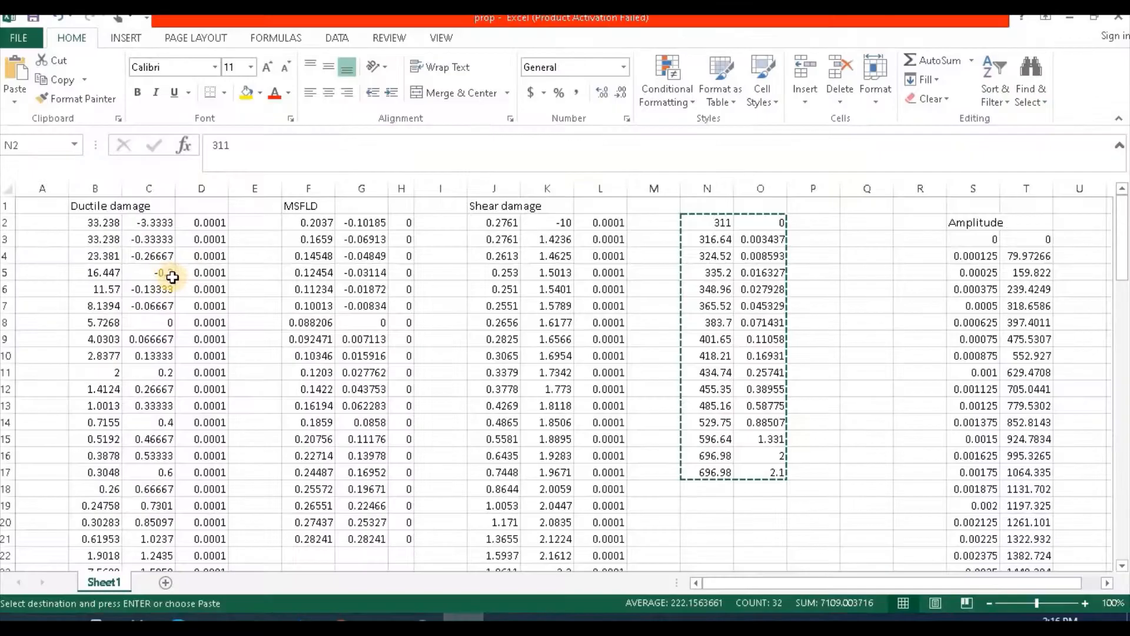
left_click_drag(110, 229, 185, 541)
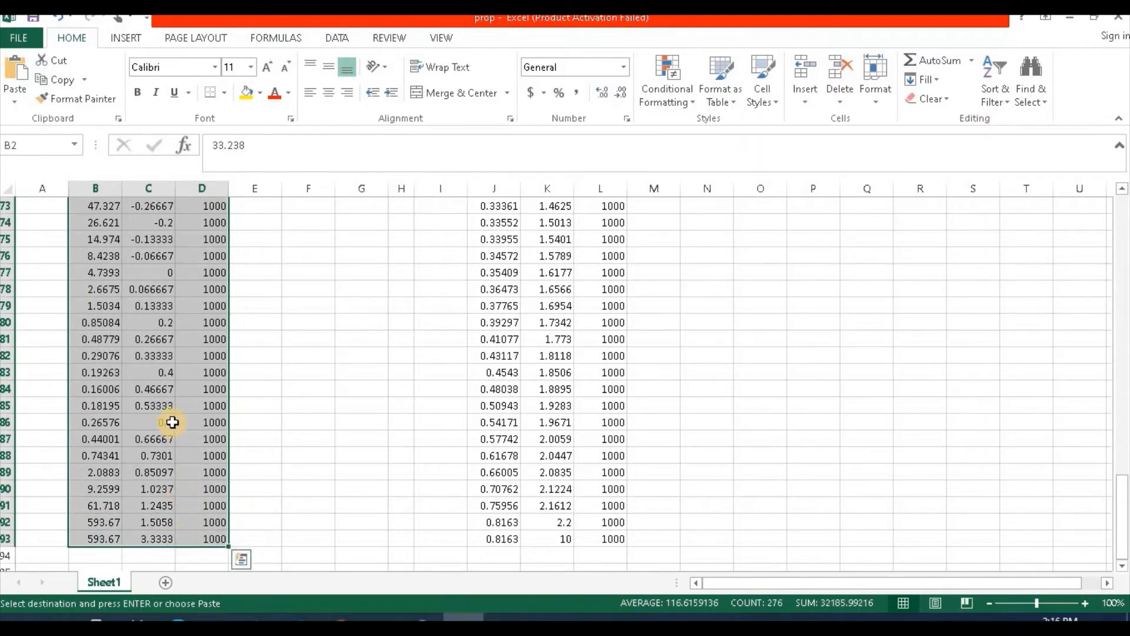
right_click(173, 423)
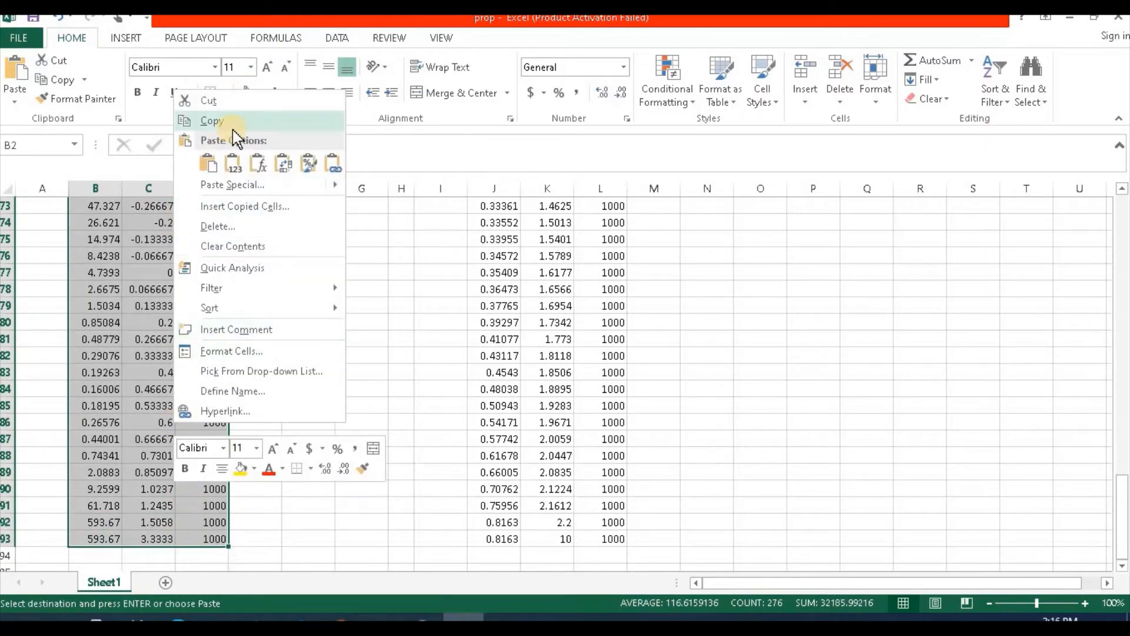
left_click(253, 183)
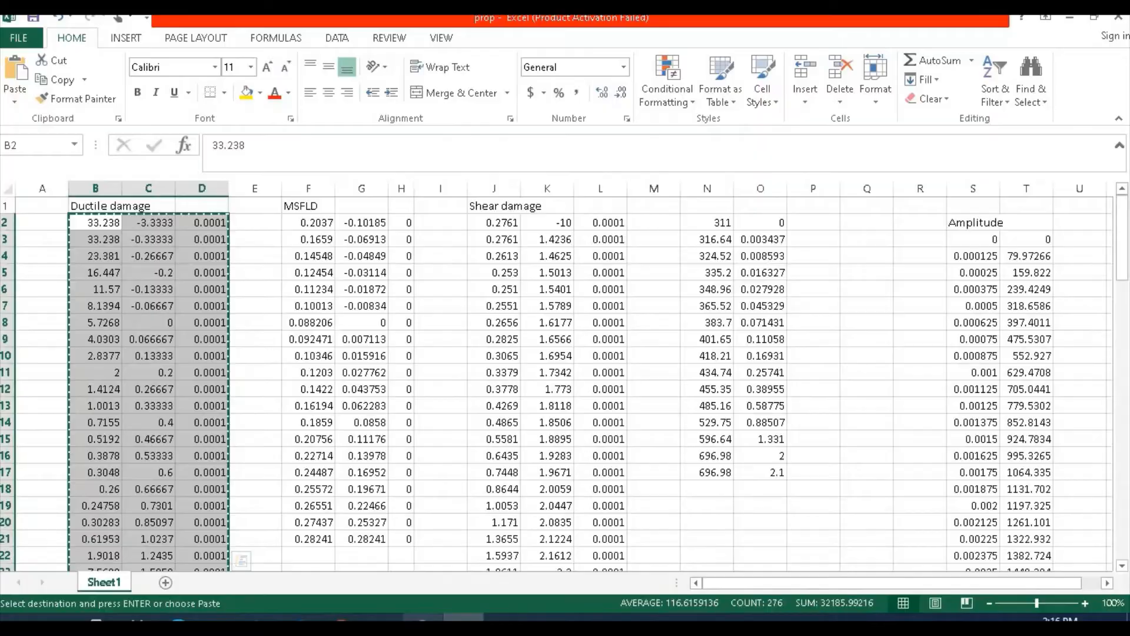
left_click(423, 616)
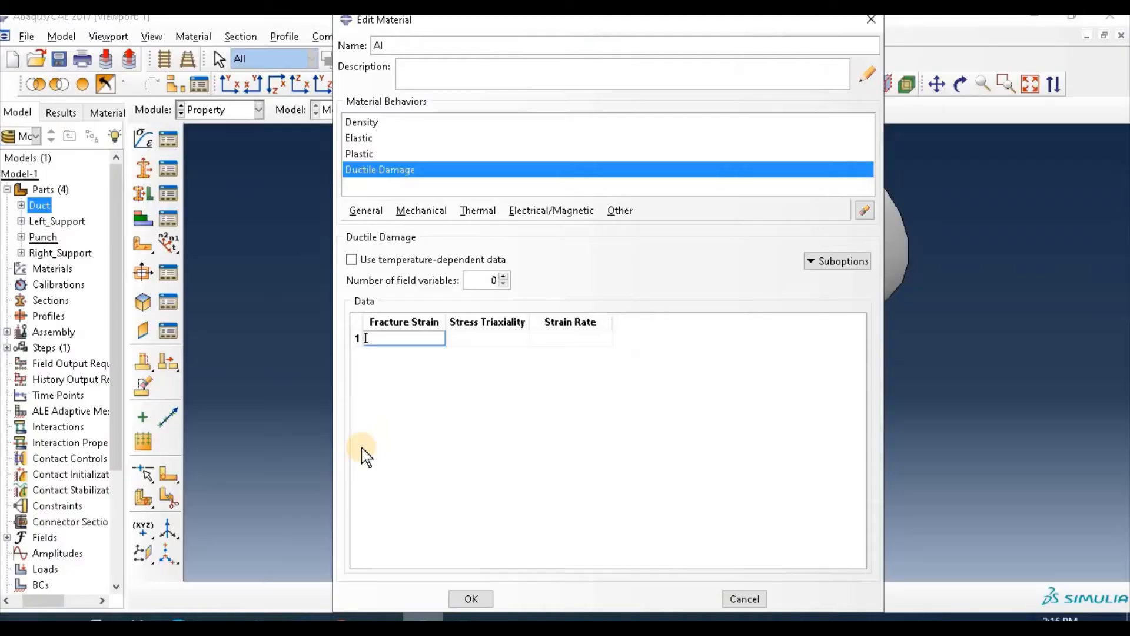
key("ctrl+v")
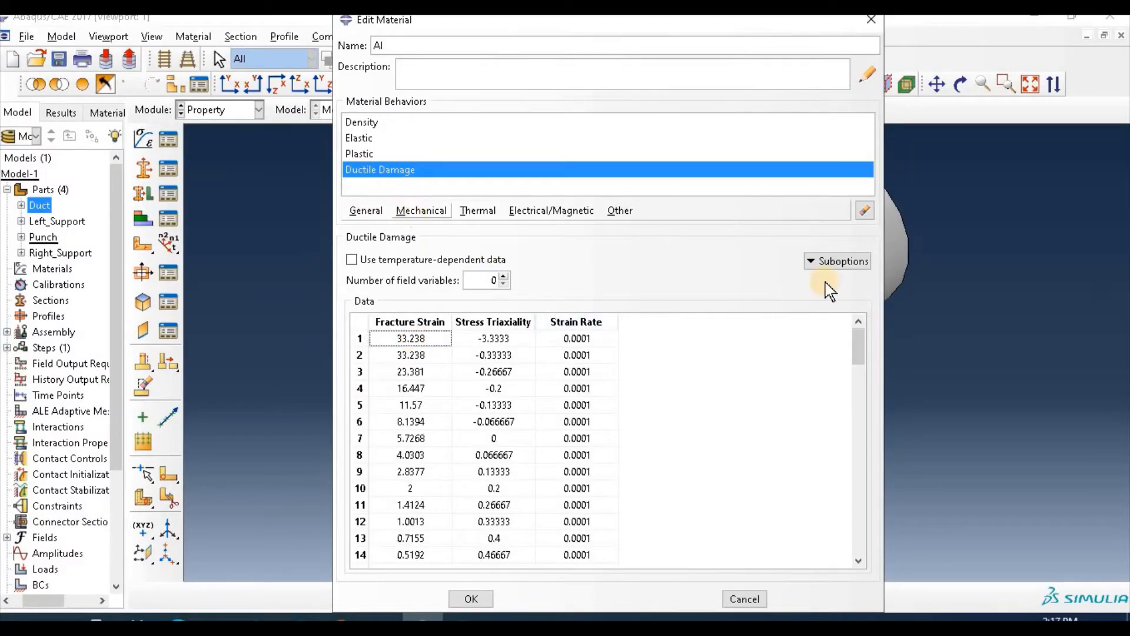
Add Damage Evolution to the Al material's ductile damage, using displacement type, linear softening and a displacement at failure of 0.15
left_click(816, 262)
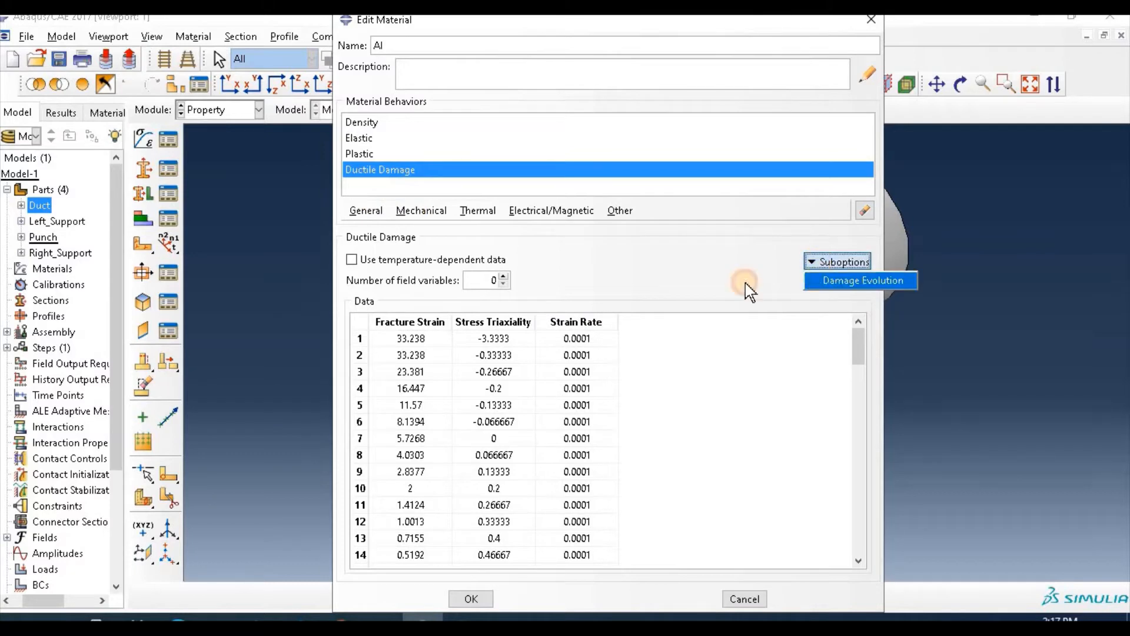
left_click(863, 280)
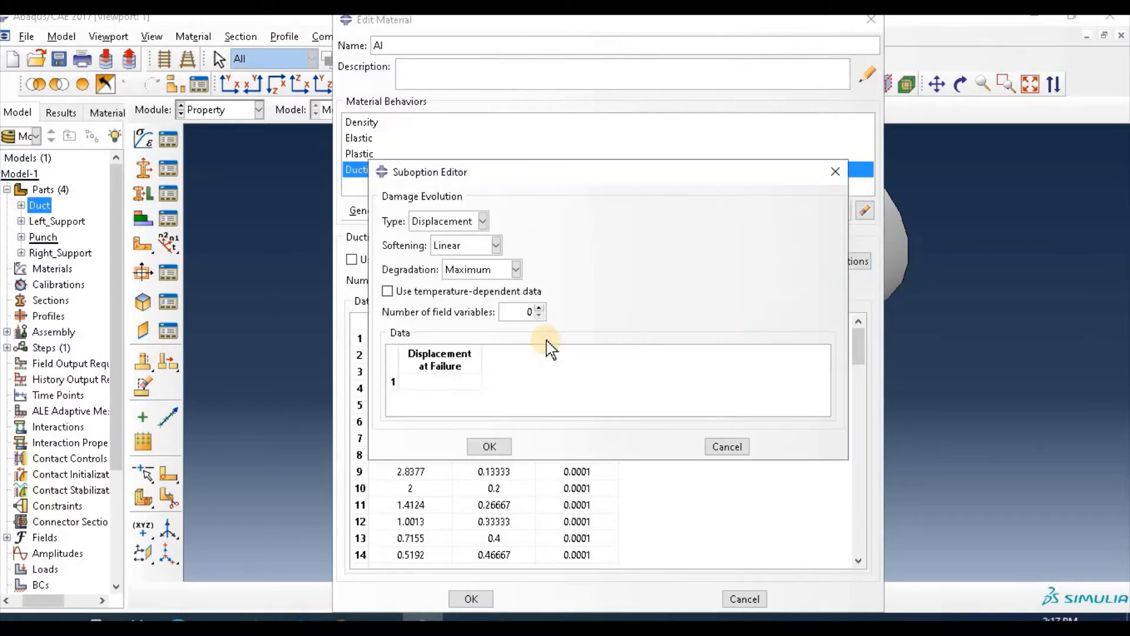
double_click(453, 383)
left_click(498, 446)
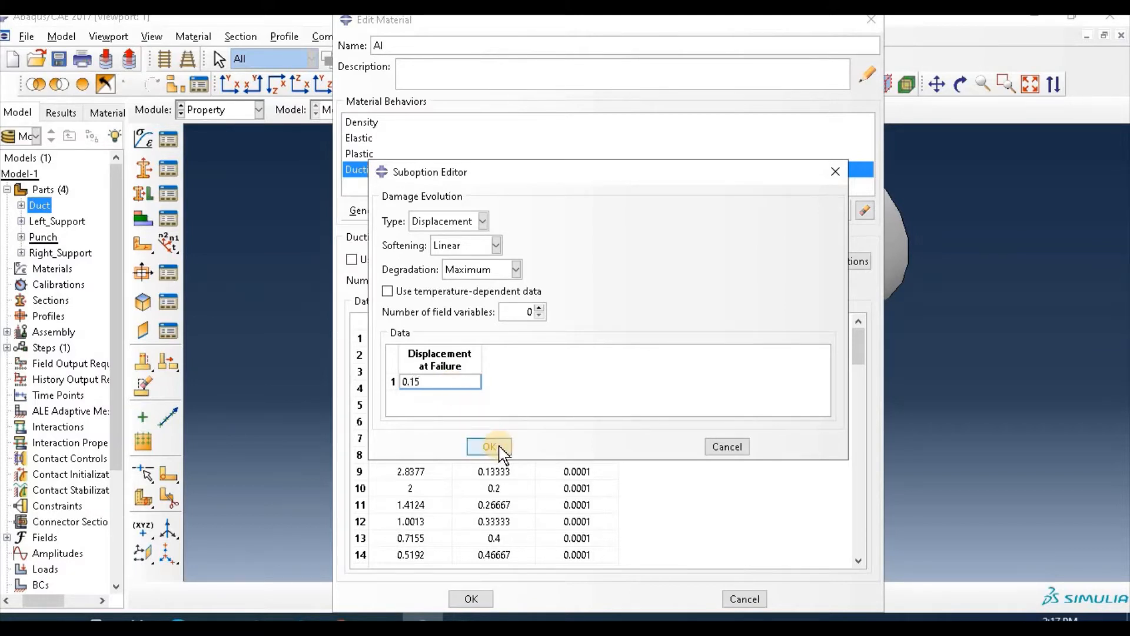
left_click(499, 447)
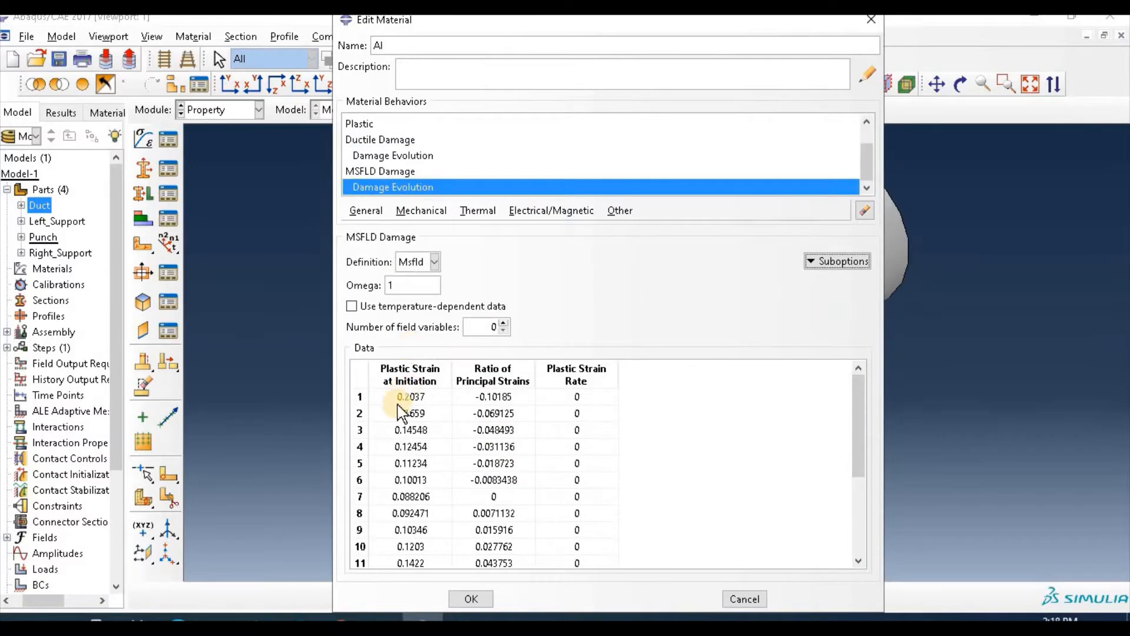
Switch to the prop workbook in Excel and check the MSFLD data in F2:H21
left_click(341, 617)
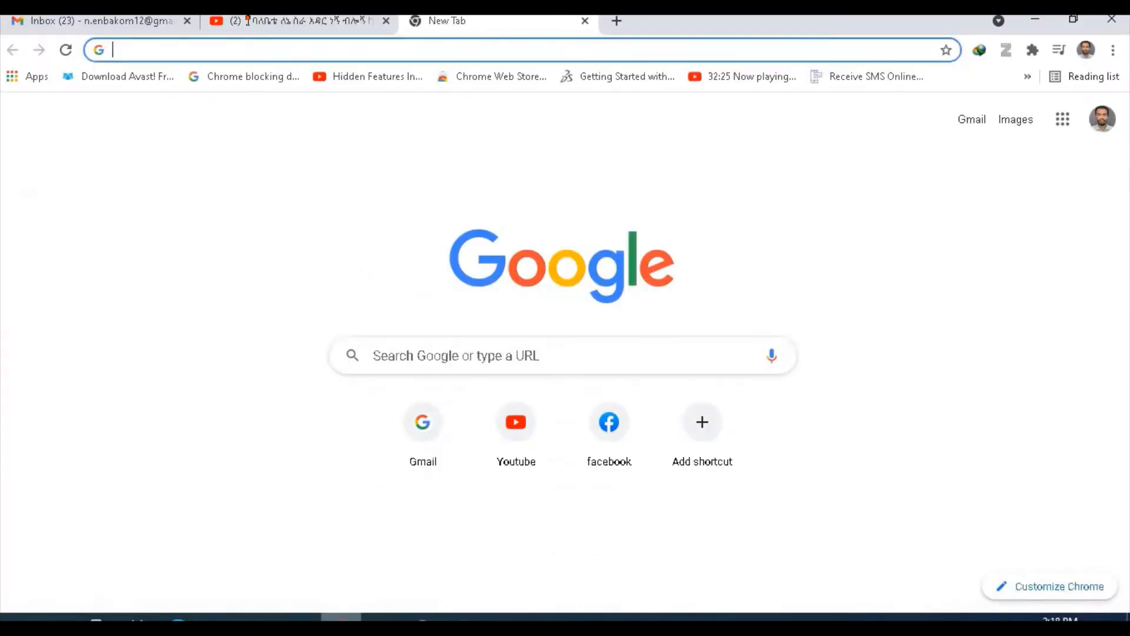
left_click(342, 617)
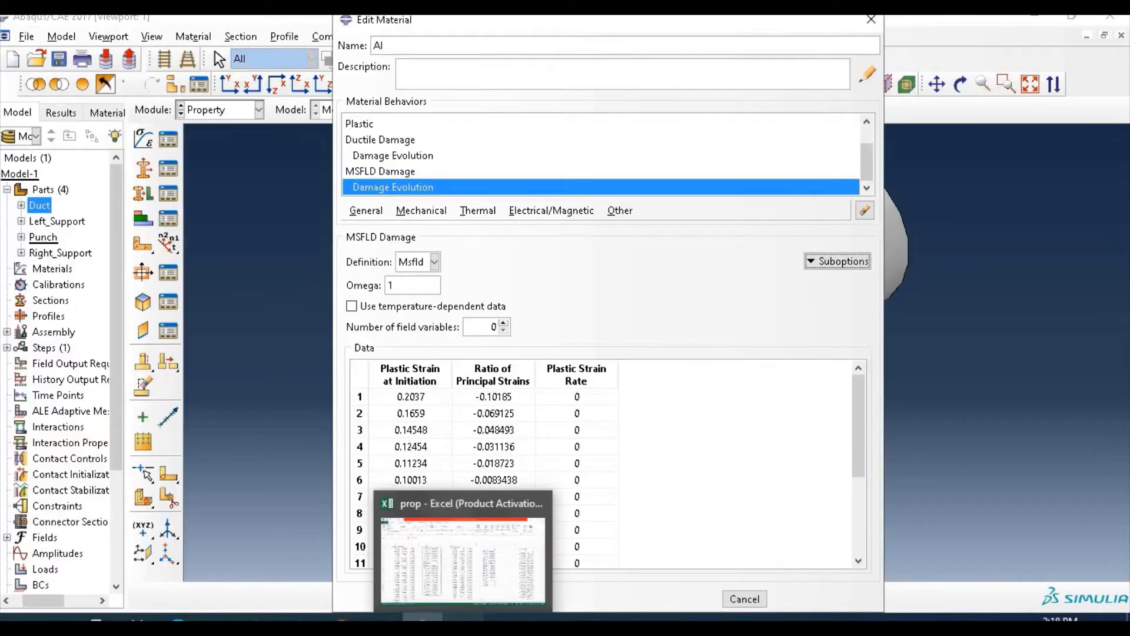
left_click(464, 617)
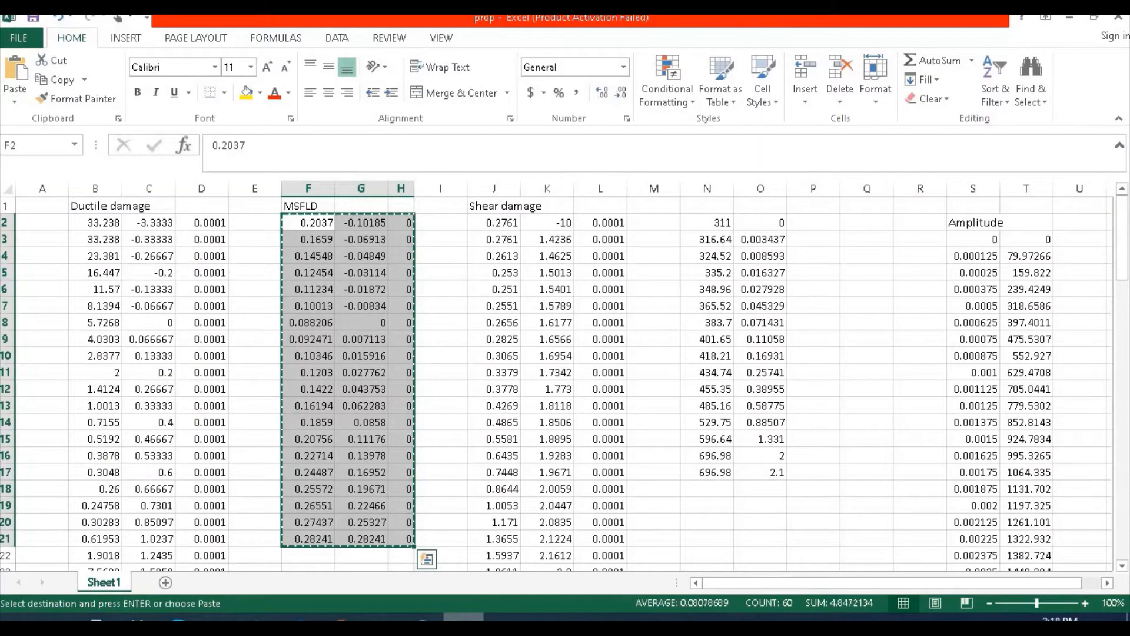
left_click(494, 223)
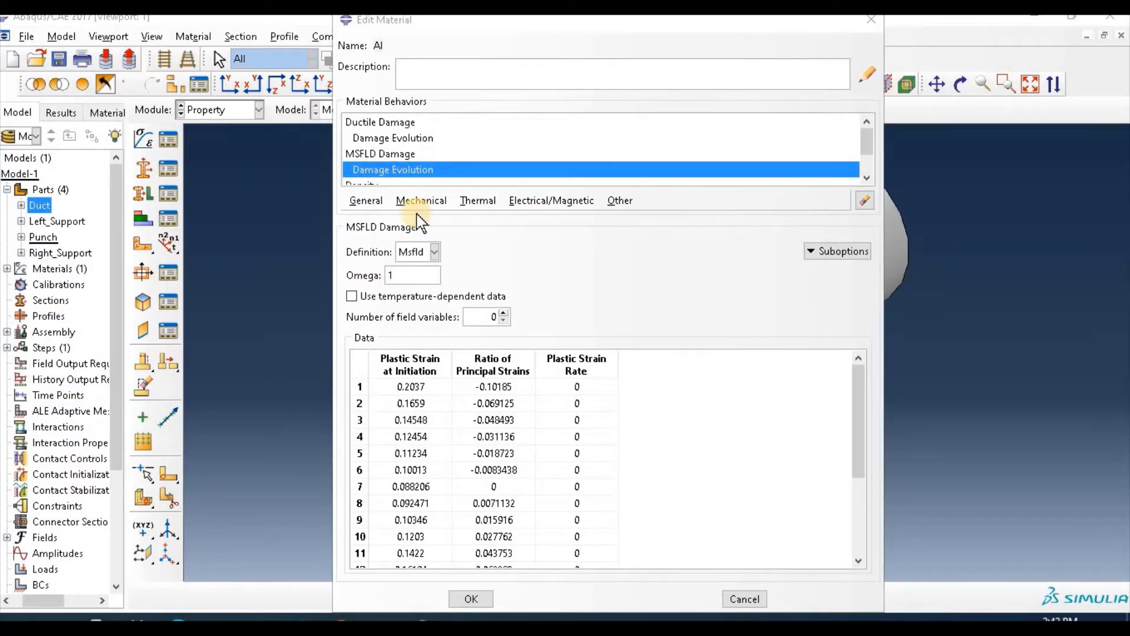
Add Shear Damage for ductile metals to the Al material in Abaqus/CAE
left_click(434, 205)
mouse_move(575, 256)
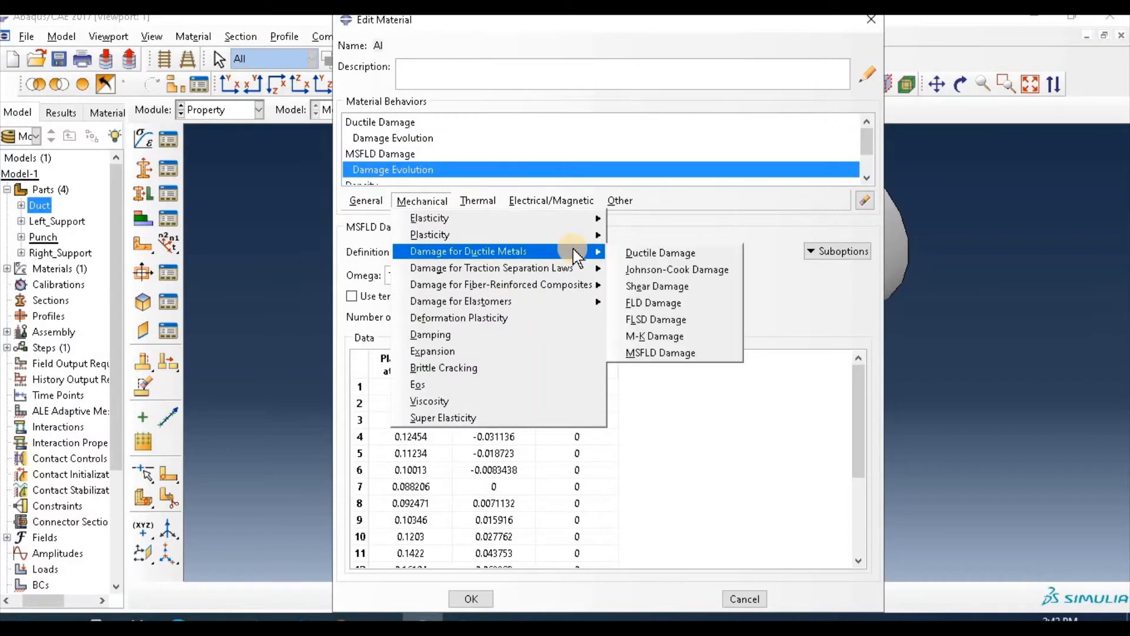
left_click(677, 286)
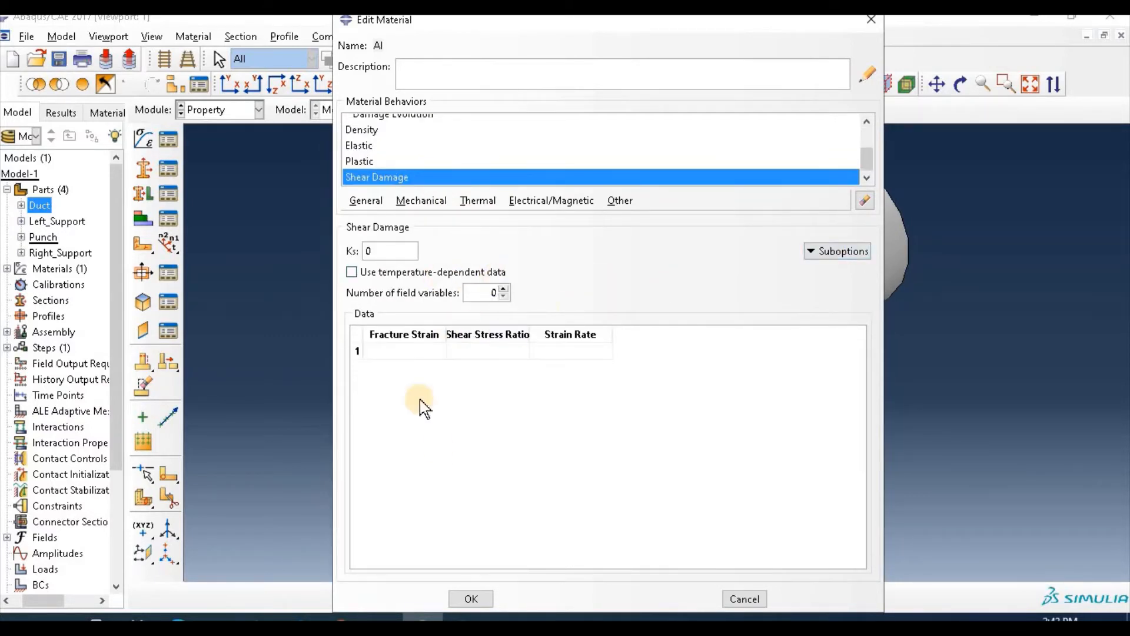
Copy the shear damage data in J2:L93 from the prop workbook in Excel
left_click(463, 619)
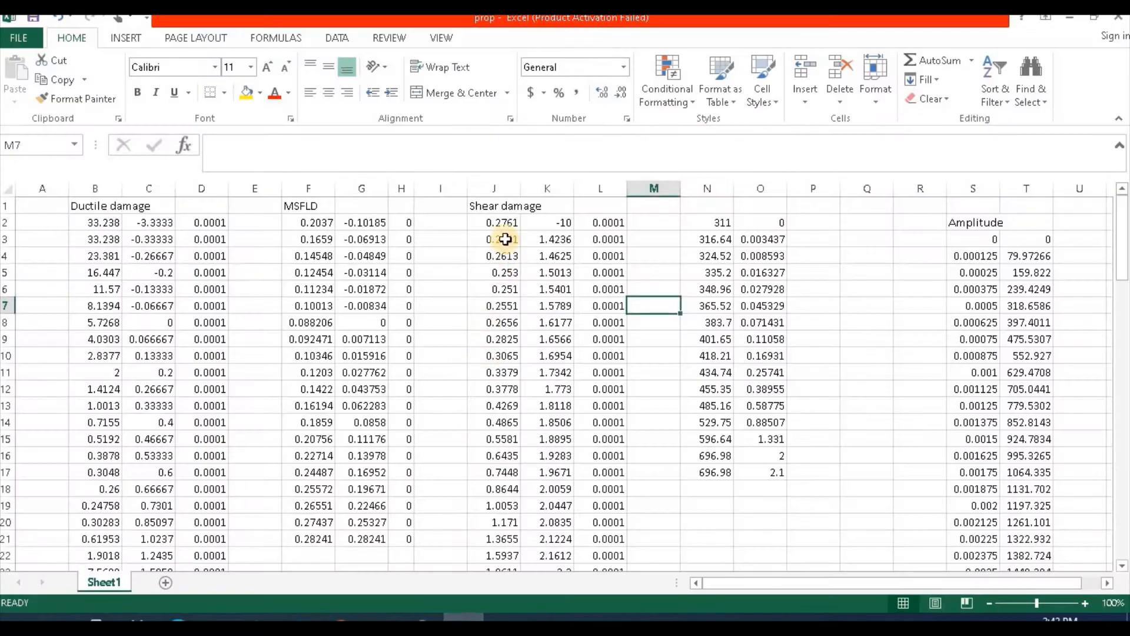
left_click_drag(505, 231, 599, 541)
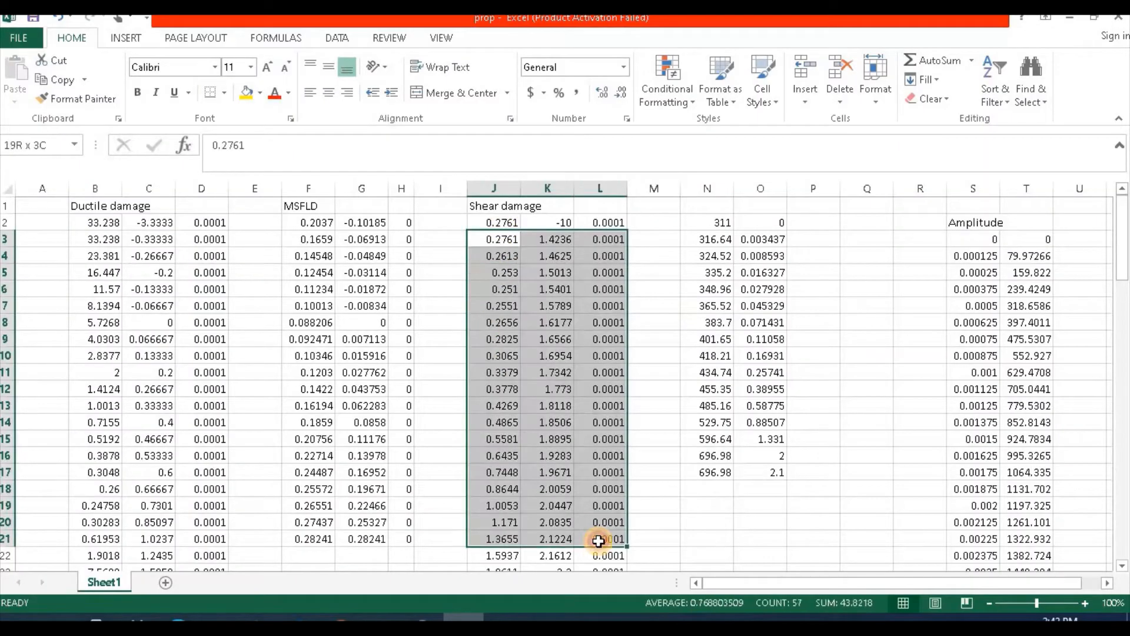
double_click(495, 222)
left_click_drag(495, 223, 559, 440)
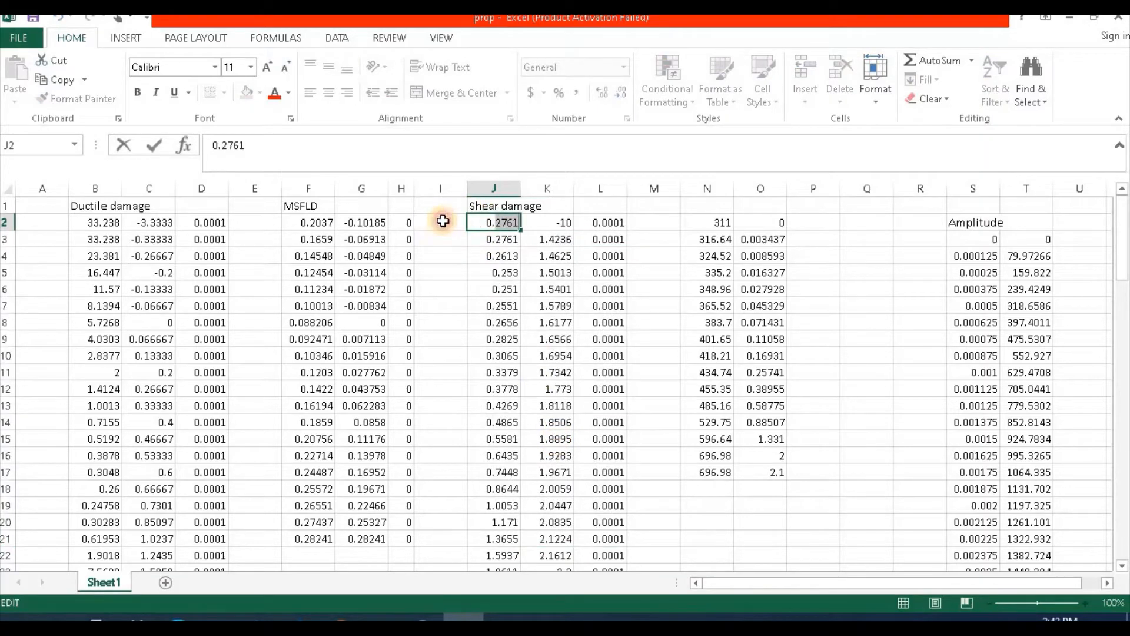
left_click_drag(441, 221, 580, 537)
left_click(479, 227)
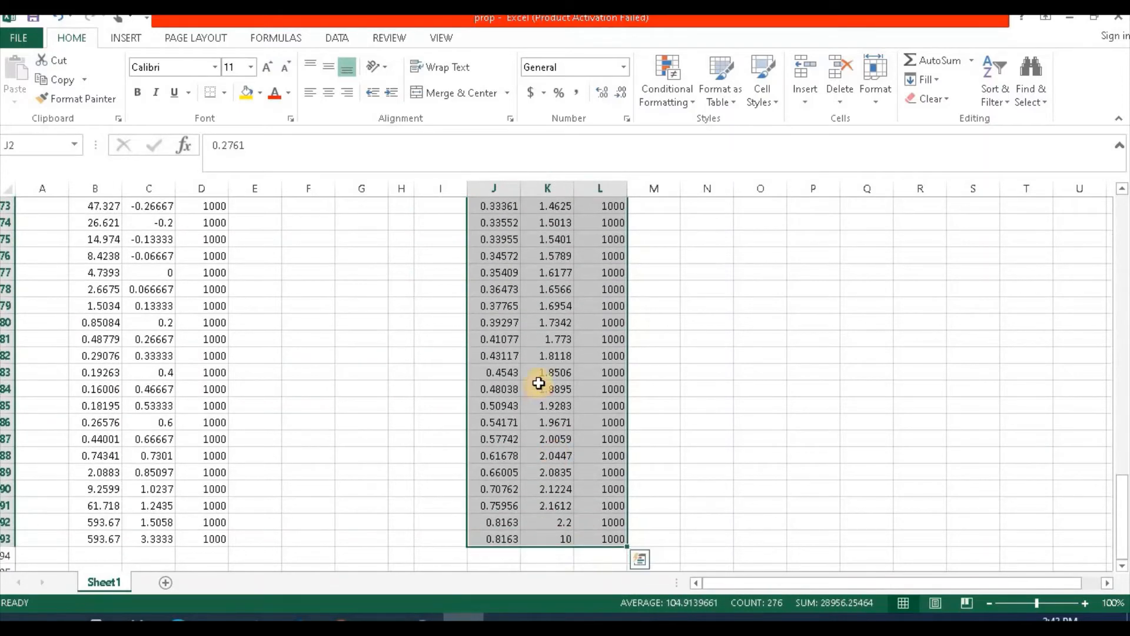
right_click(539, 384)
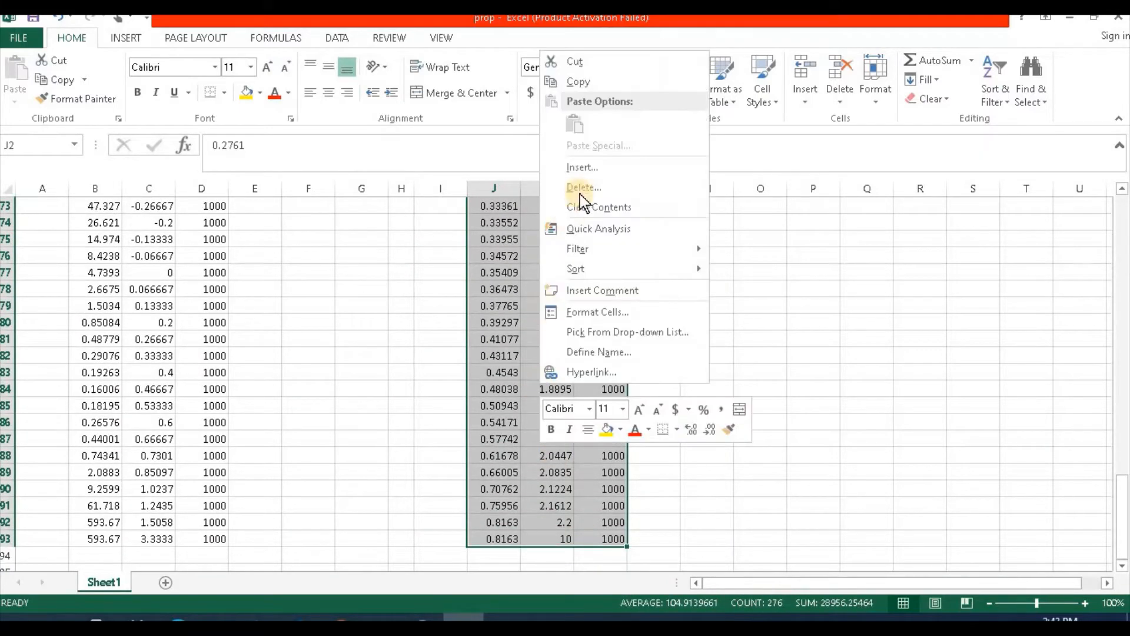
left_click(609, 87)
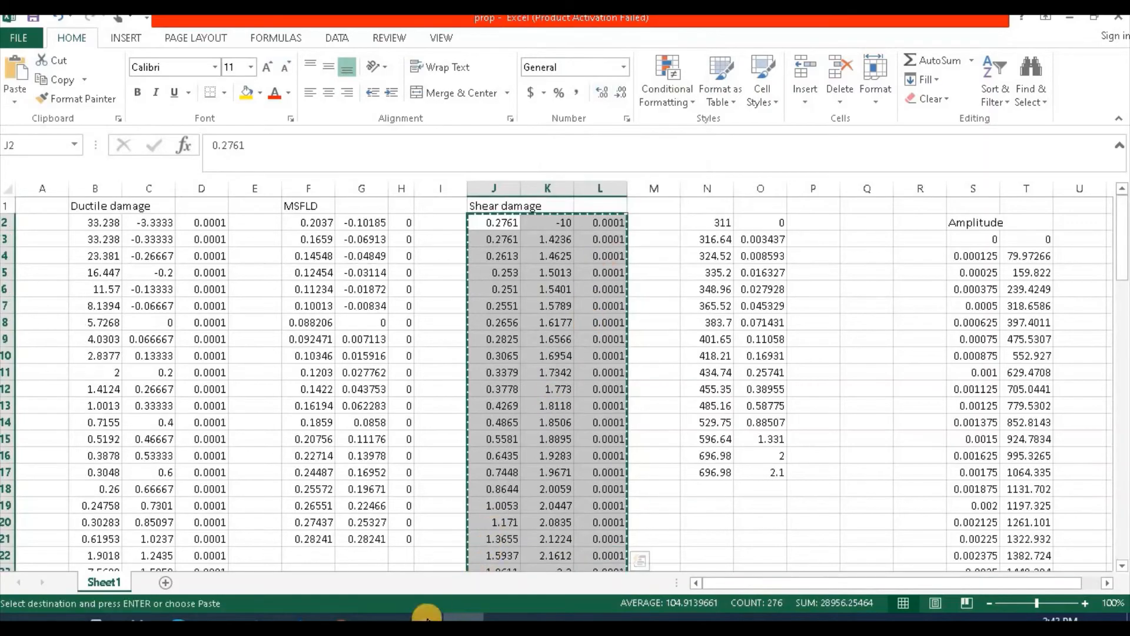
Paste the copied data into the Shear Damage table in Abaqus/CAE, starting at the first fracture strain cell
left_click(424, 617)
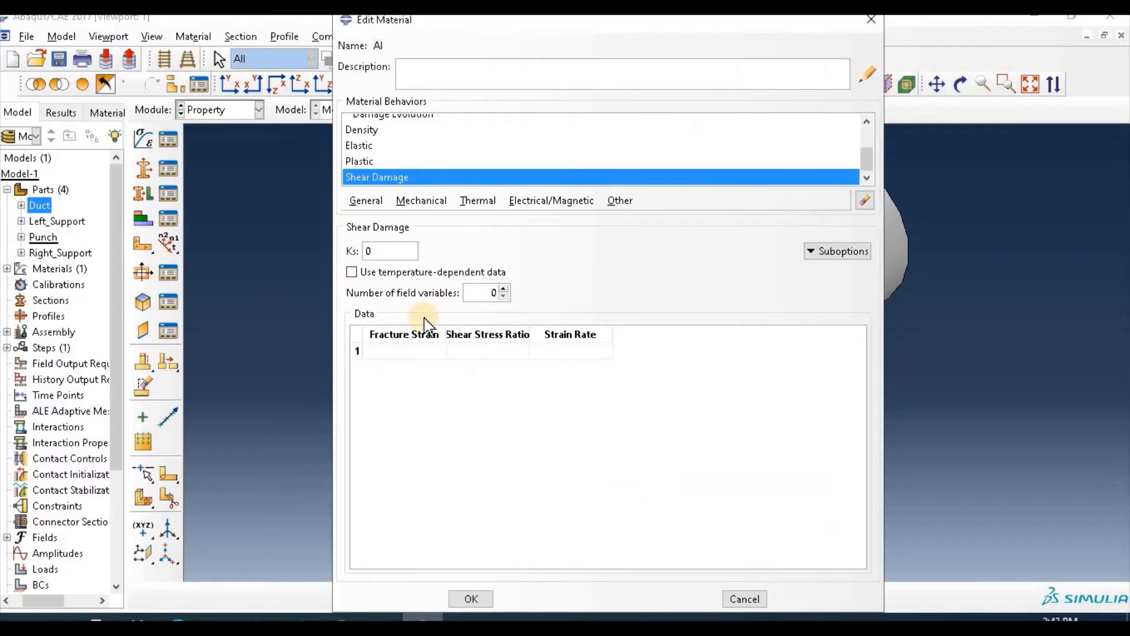
left_click(419, 350)
key("ctrl+v")
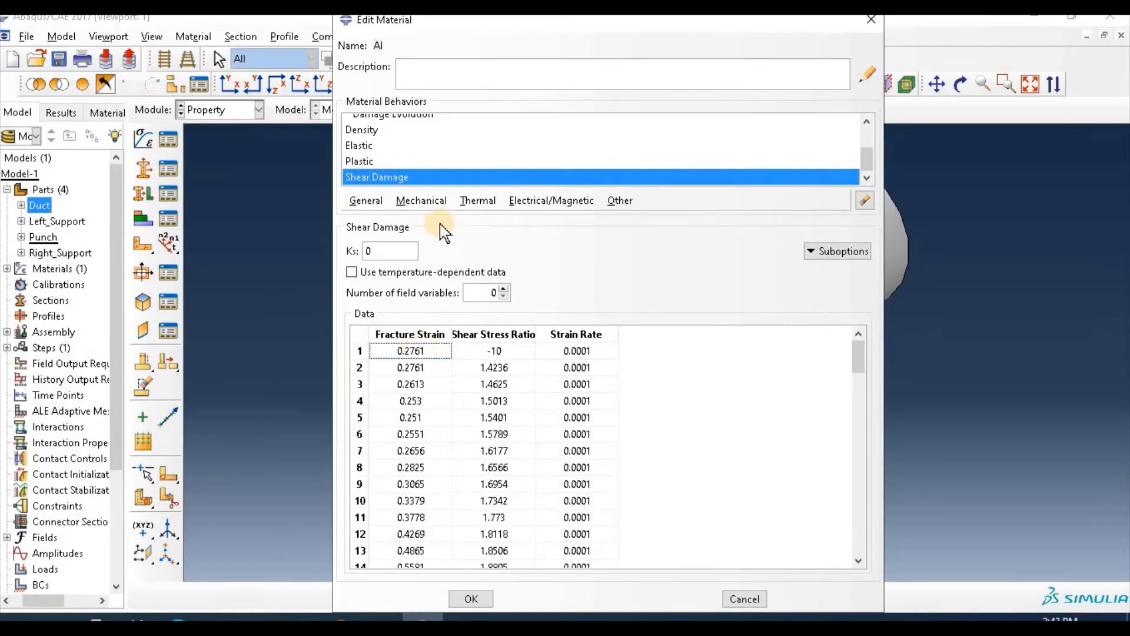
Add displacement-type Damage Evolution with linear softening and a displacement at failure to the shear damage, and save the Al material
left_click(806, 252)
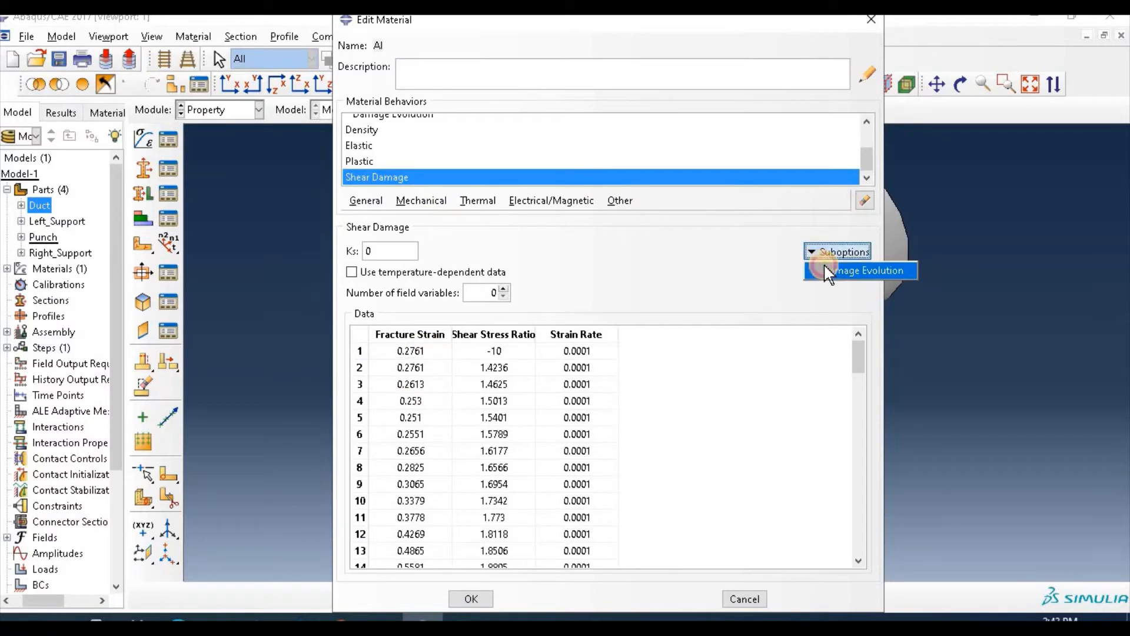
left_click(824, 264)
left_click(458, 406)
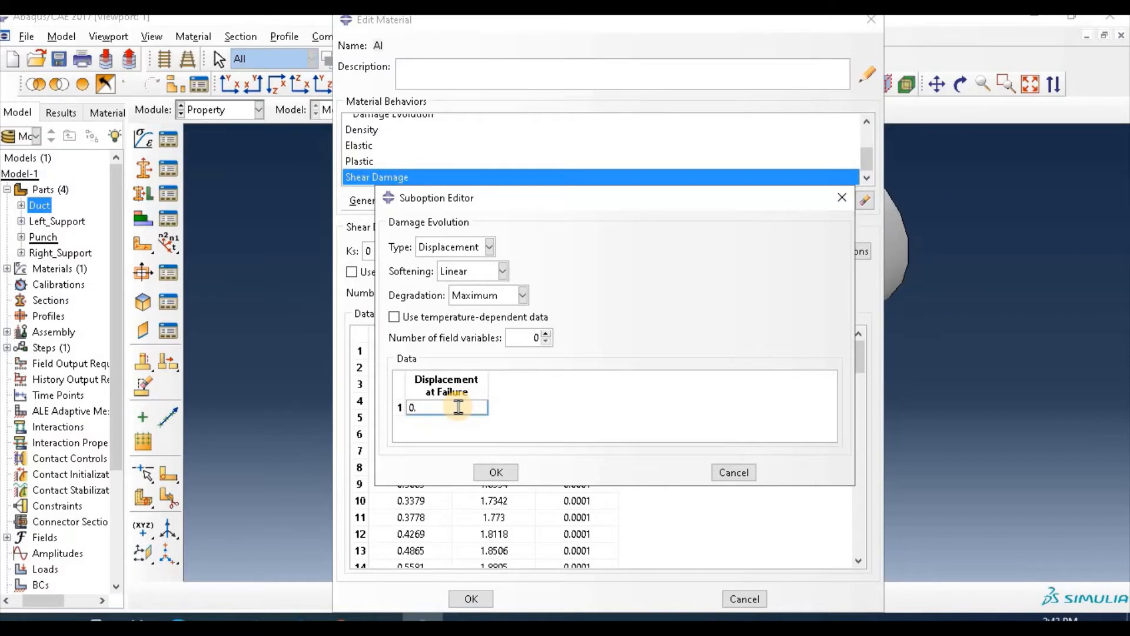
left_click(498, 471)
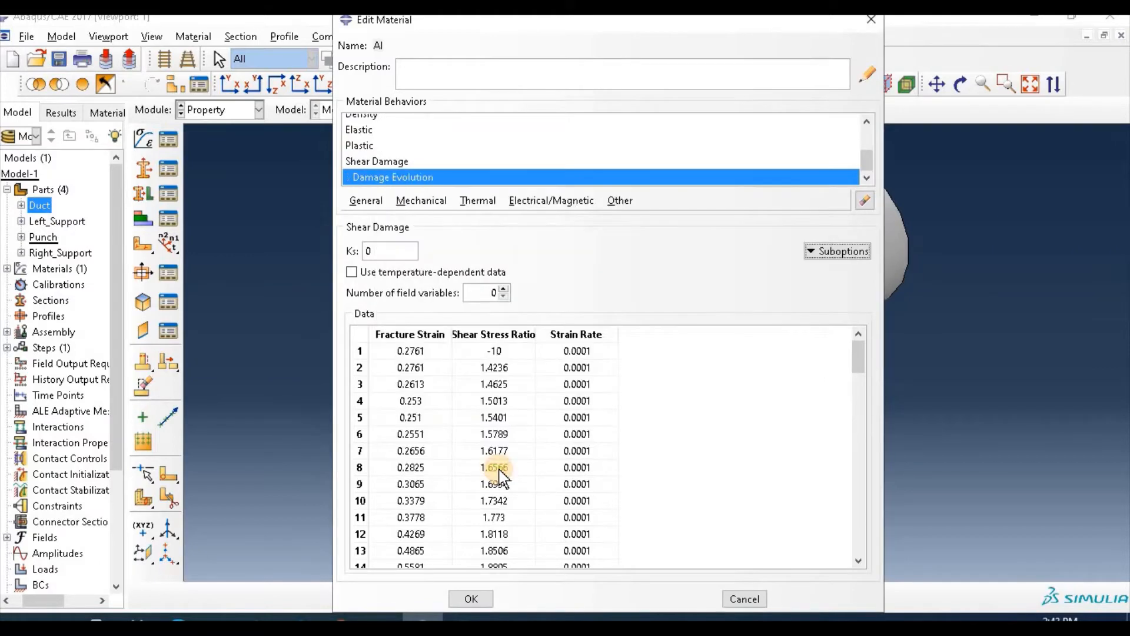
left_click(471, 599)
Create a material named Sup with a uniform mass density of 7.85e-09
left_click(143, 139)
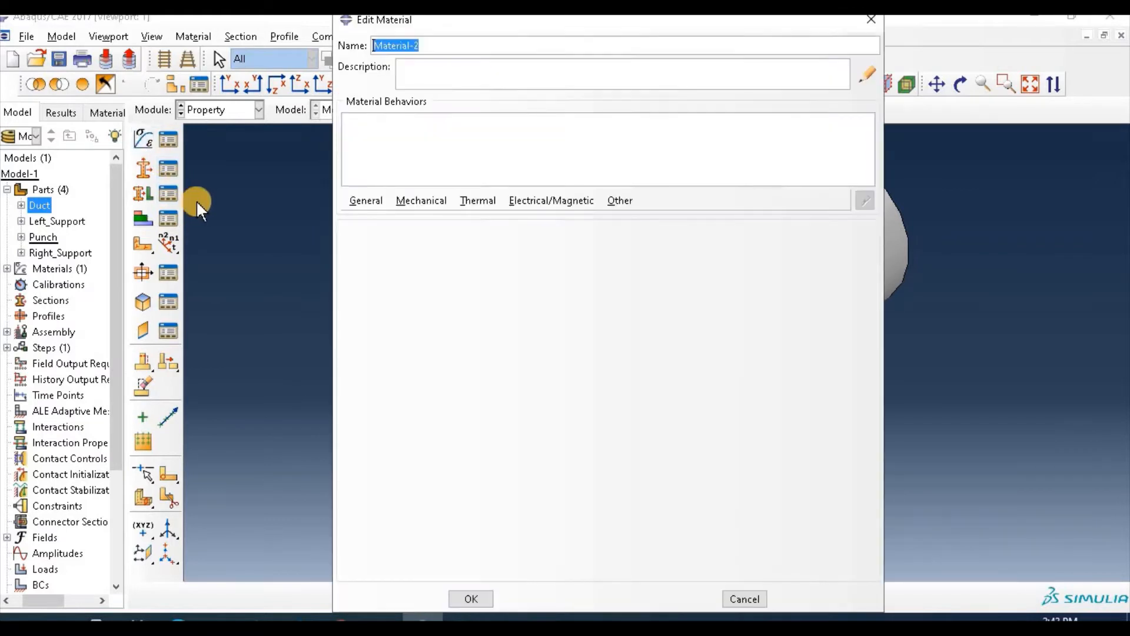
type("Sup")
left_click(366, 201)
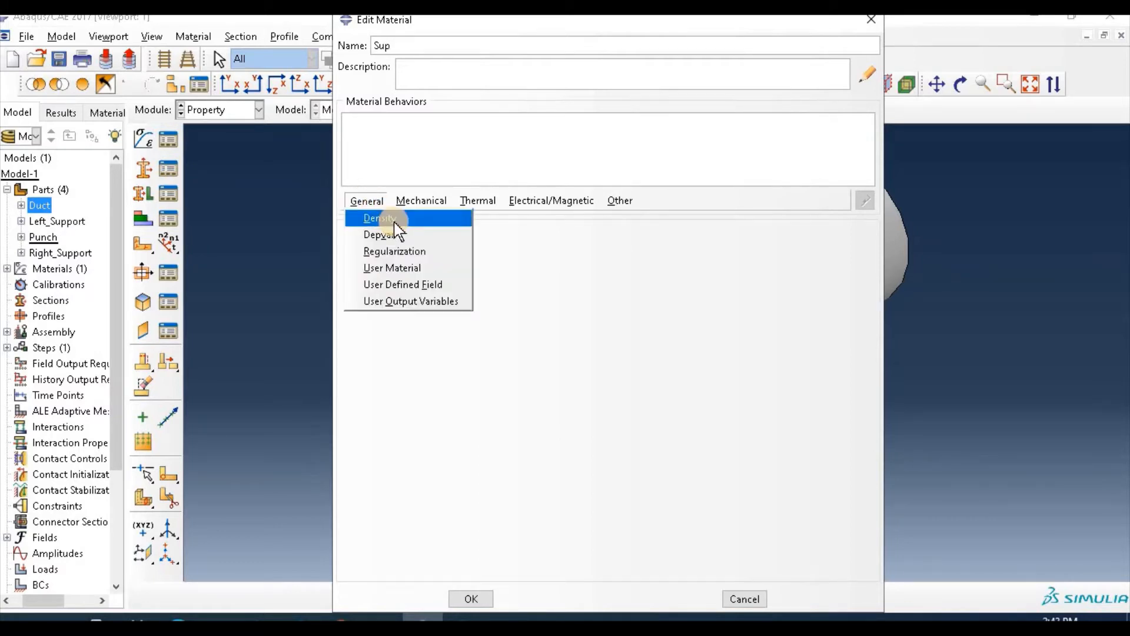
left_click(388, 219)
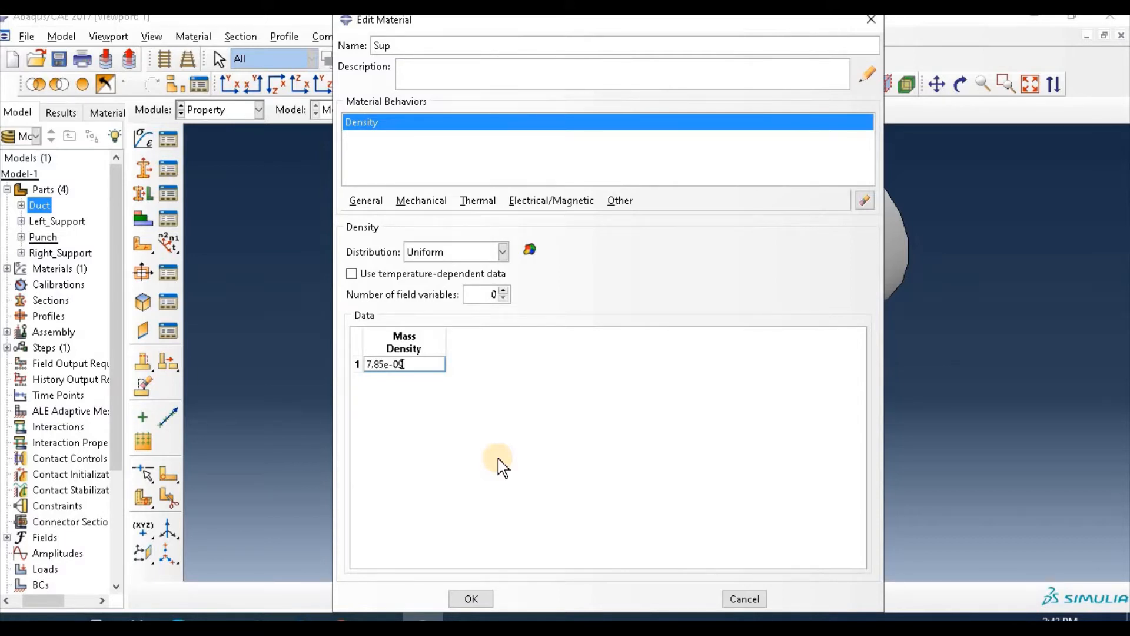
type("7.85e-09")
Add isotropic elastic behavior to Sup with Young's modulus 207000 and Poisson's ratio 0.3, and save the material
left_click(421, 200)
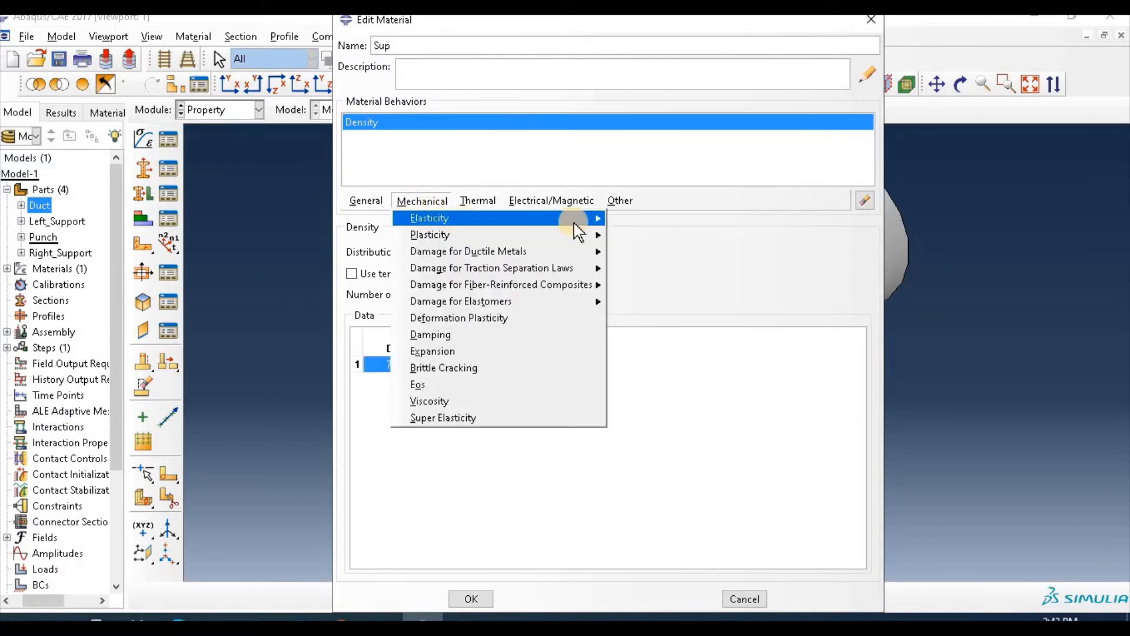
mouse_move(579, 231)
left_click(626, 219)
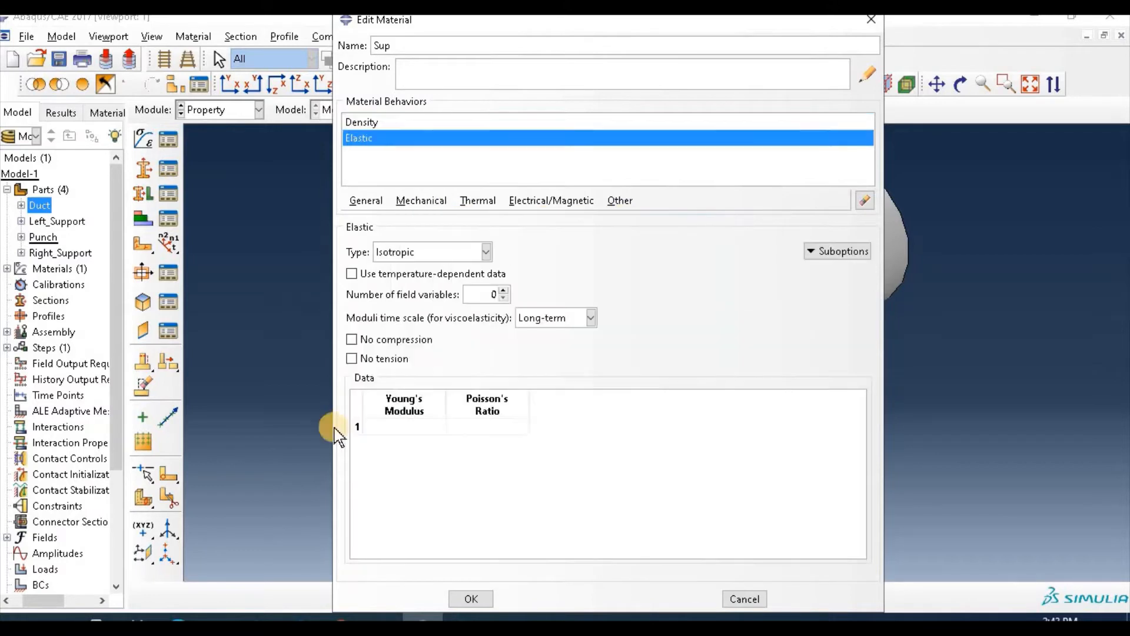
left_click(420, 425)
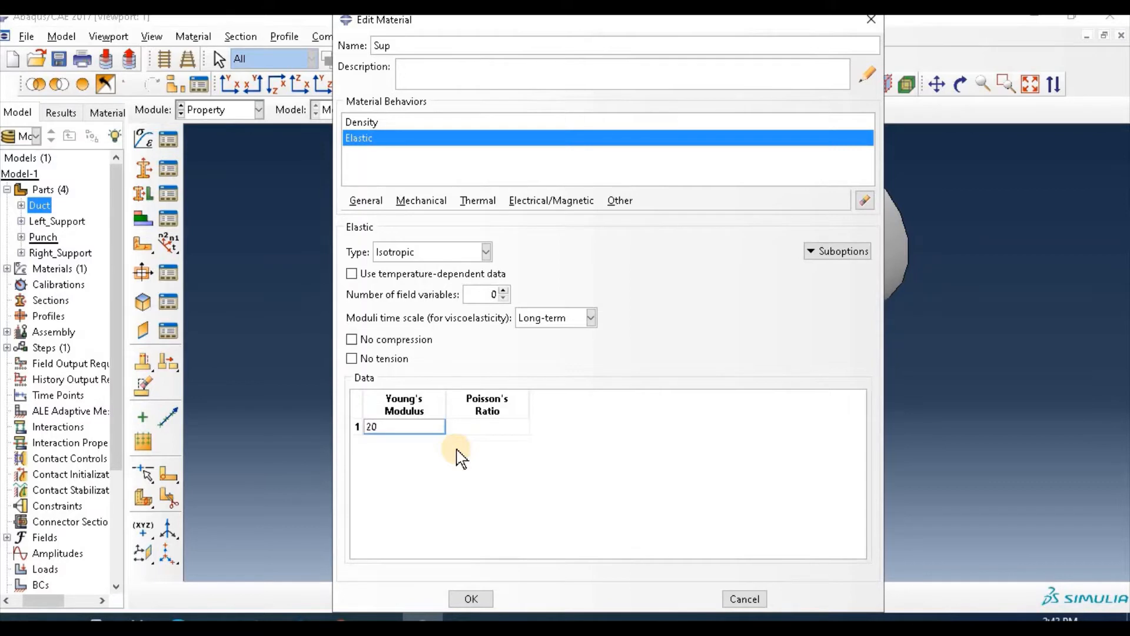
type("207000")
key("Tab")
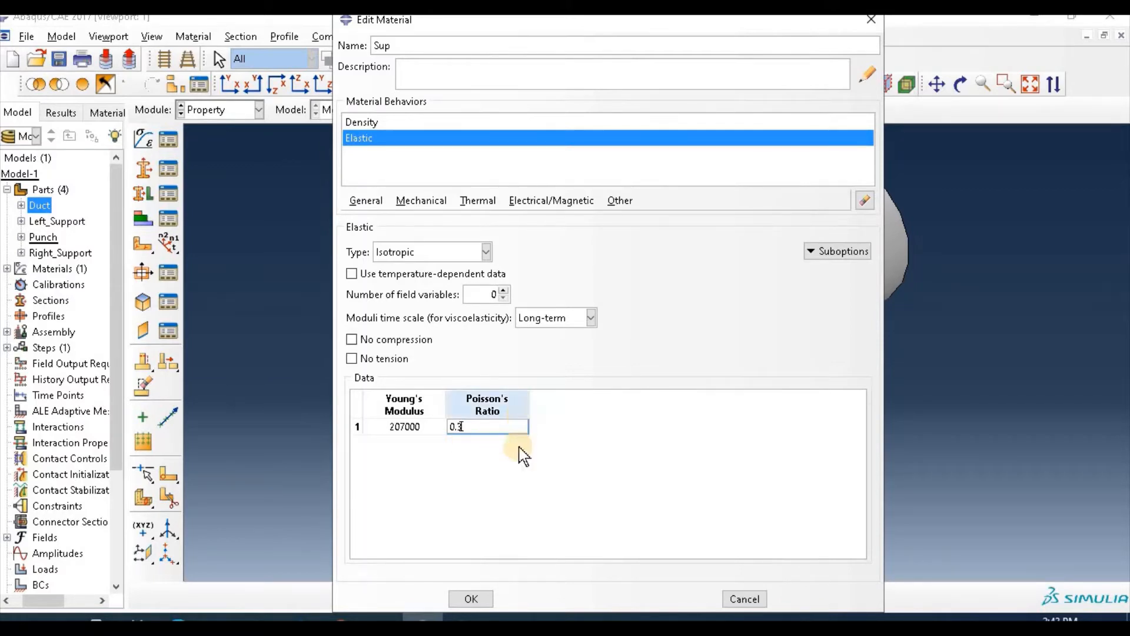
left_click(471, 599)
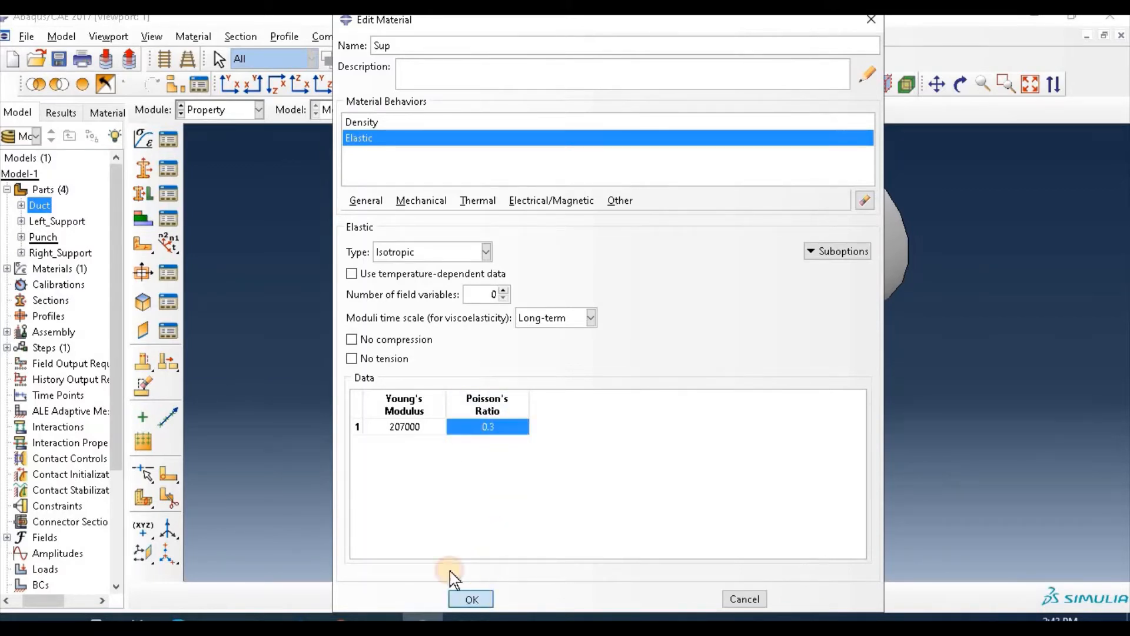
Create a homogeneous shell section named Section-Duct and define its material and shell thickness
left_click(145, 167)
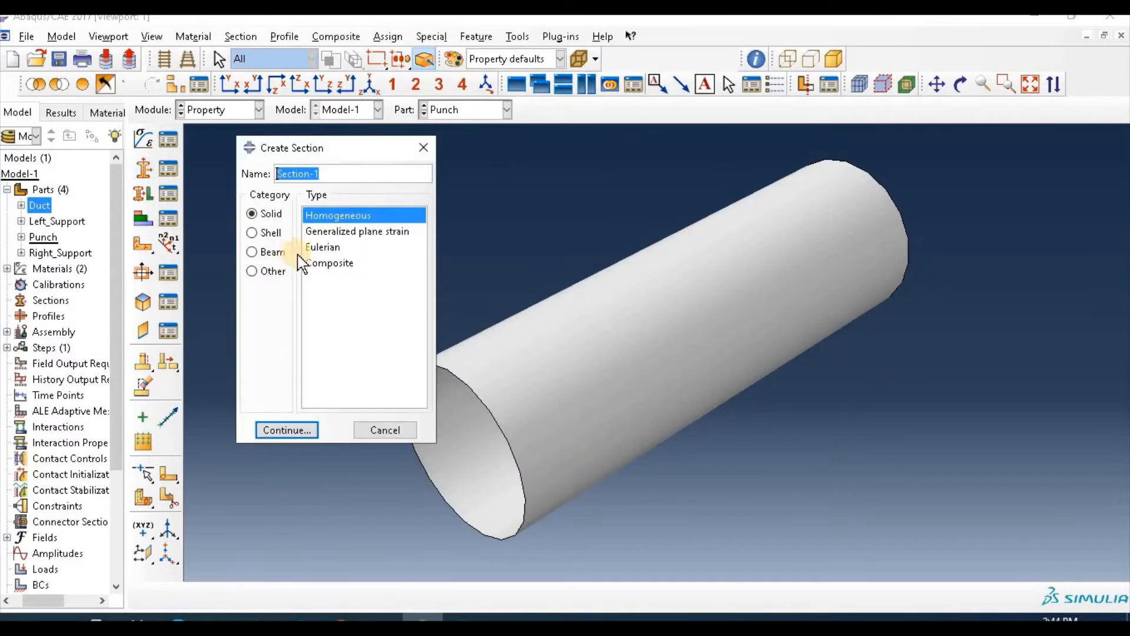
left_click(349, 167)
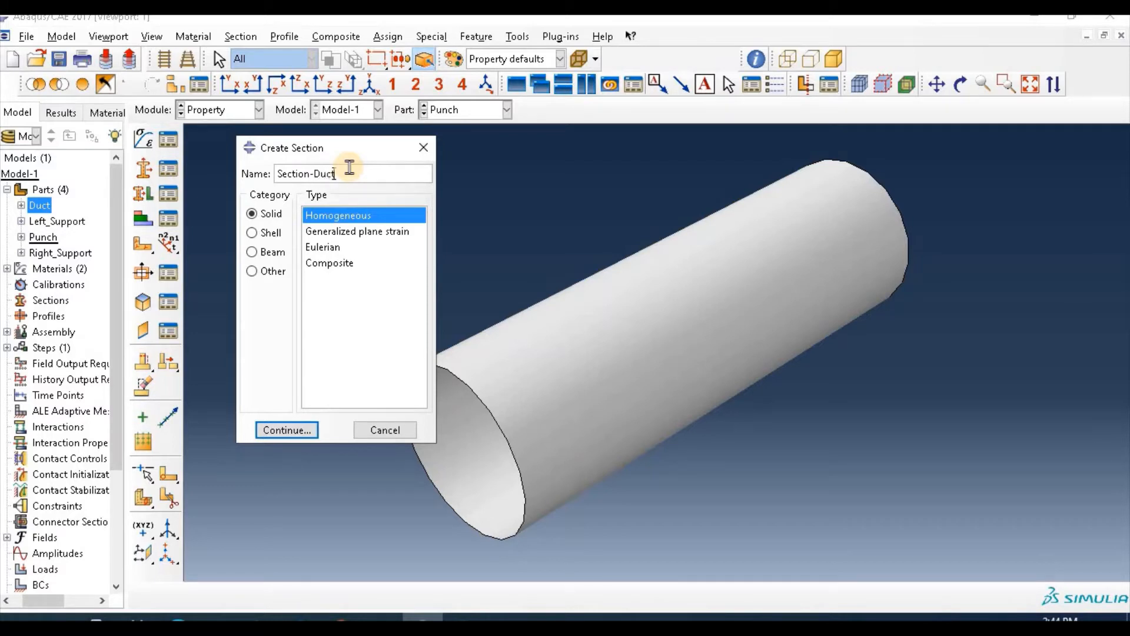
left_click(252, 233)
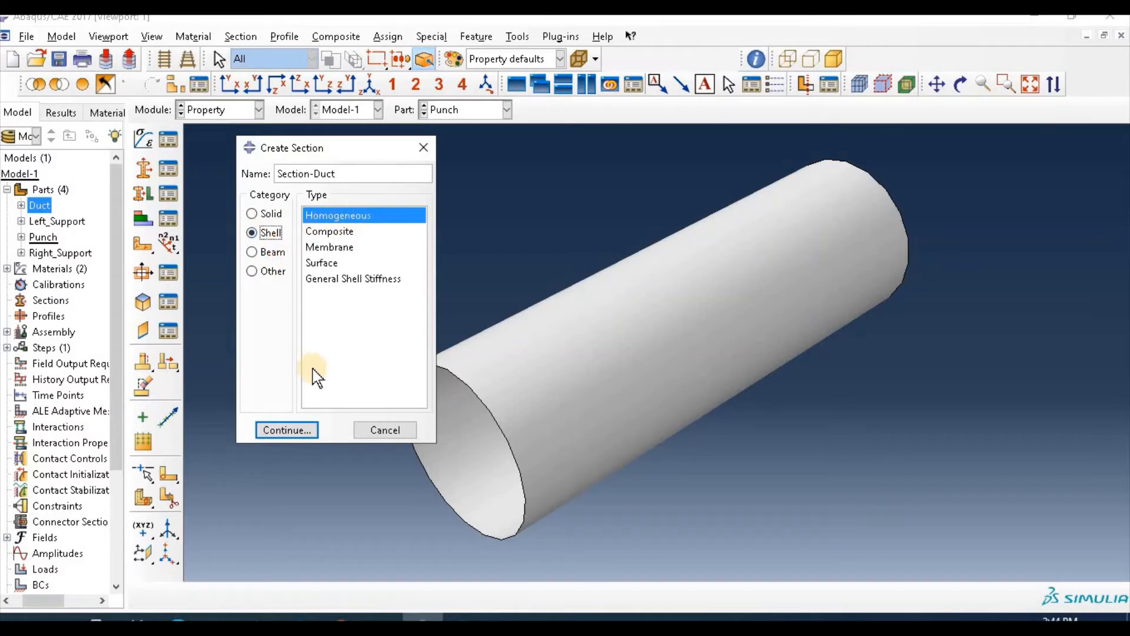
left_click(286, 430)
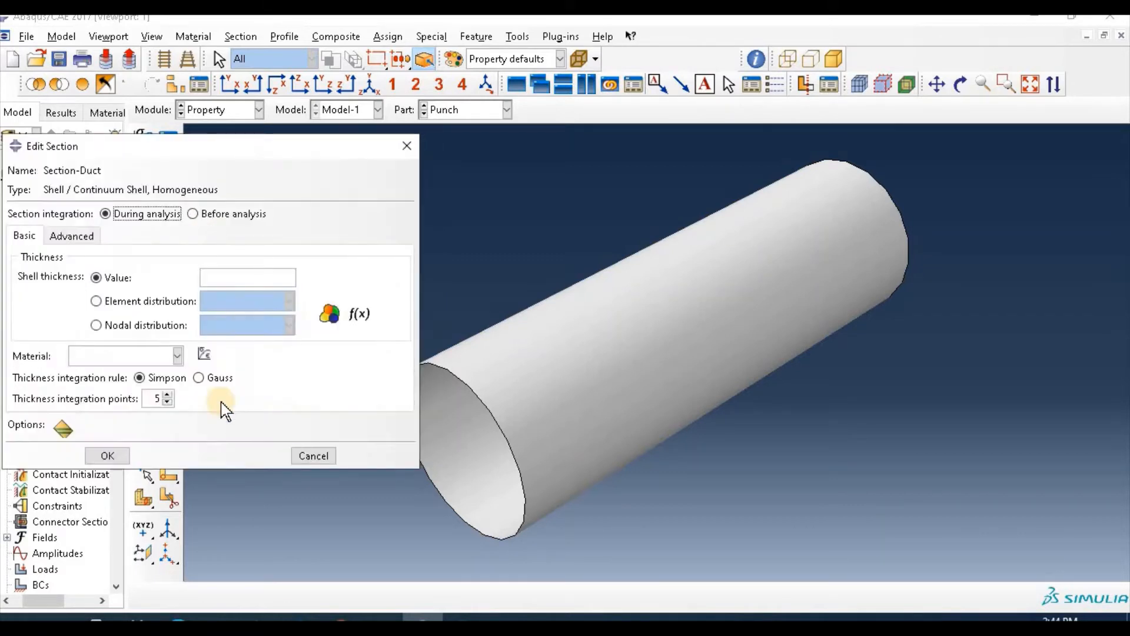
left_click(120, 356)
left_click(129, 377)
left_click(242, 270)
left_click(116, 456)
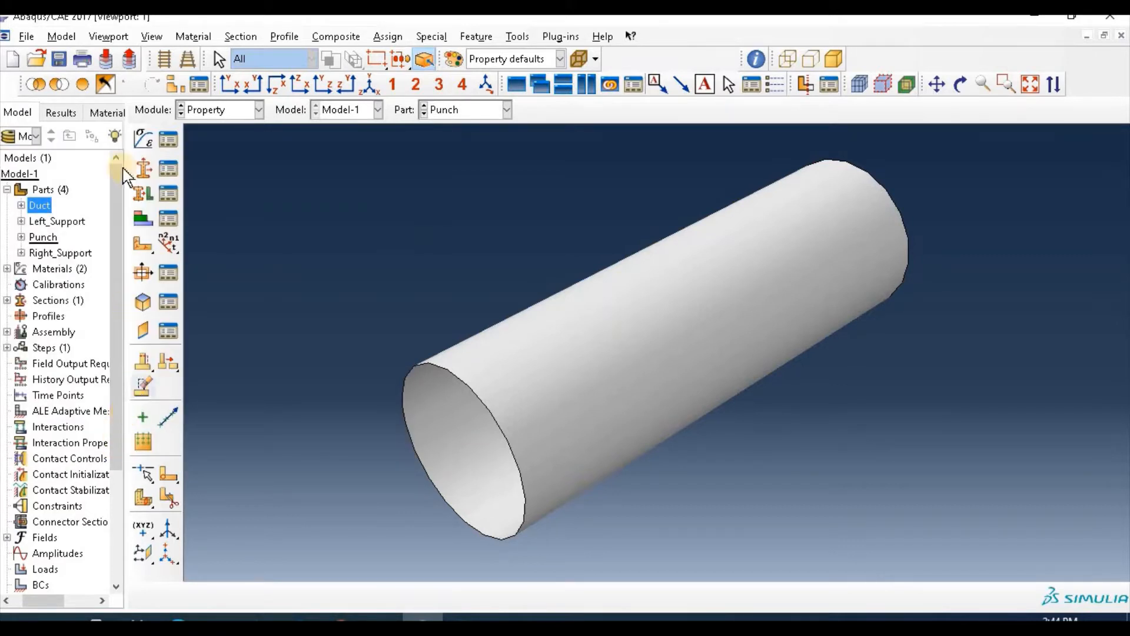
Create a homogeneous shell section named Section-Punch, define its shell thickness and give it the Sup material
left_click(143, 169)
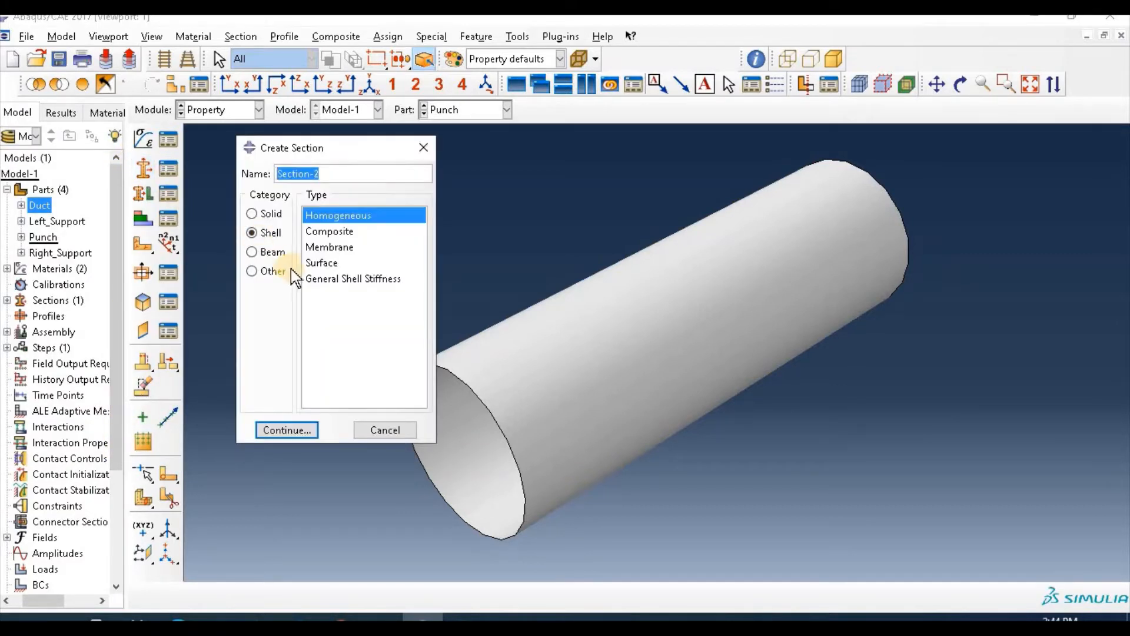
left_click(380, 175)
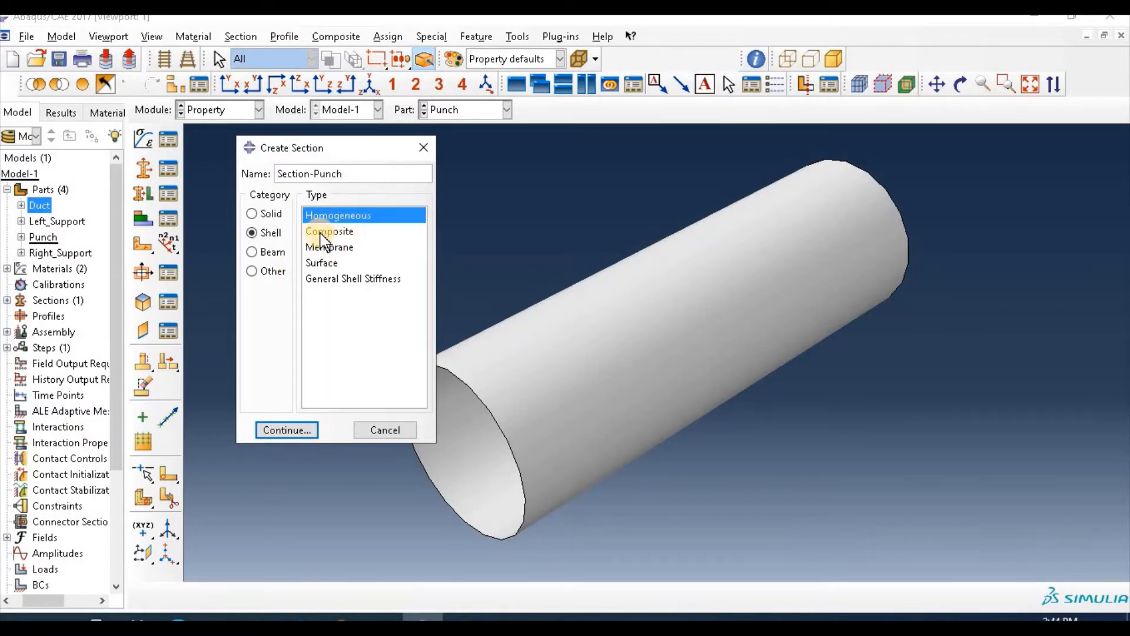
left_click(301, 429)
left_click(234, 276)
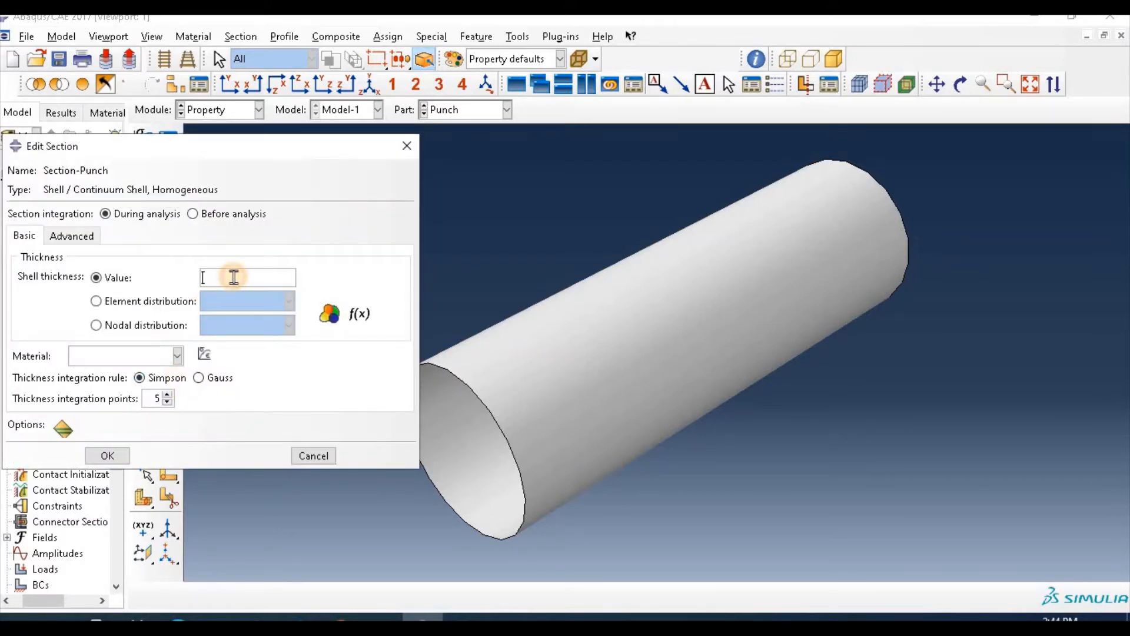
left_click(147, 354)
left_click(134, 391)
left_click(112, 457)
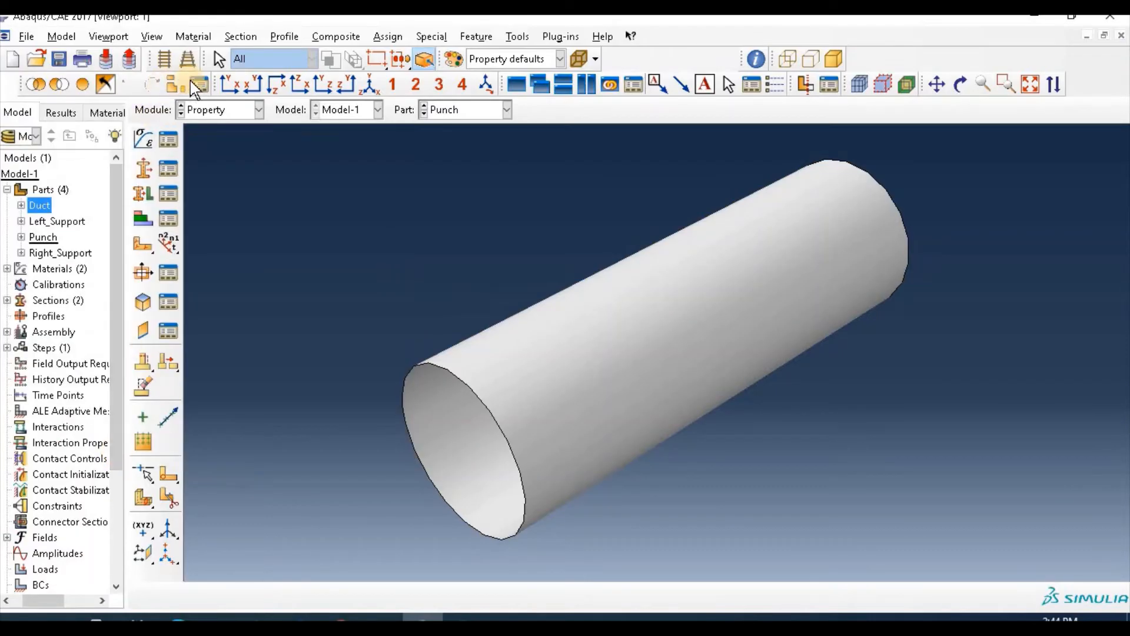
Create a homogeneous shell section named Section-Right_support with shell thickness 1 and material Sup
left_click(144, 171)
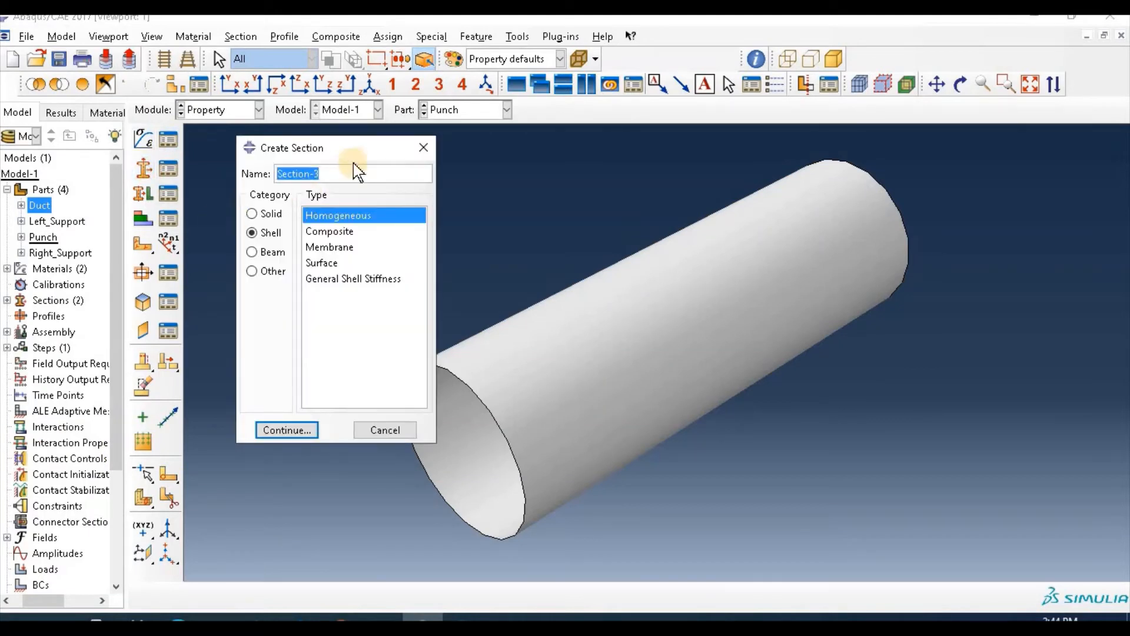
left_click(364, 173)
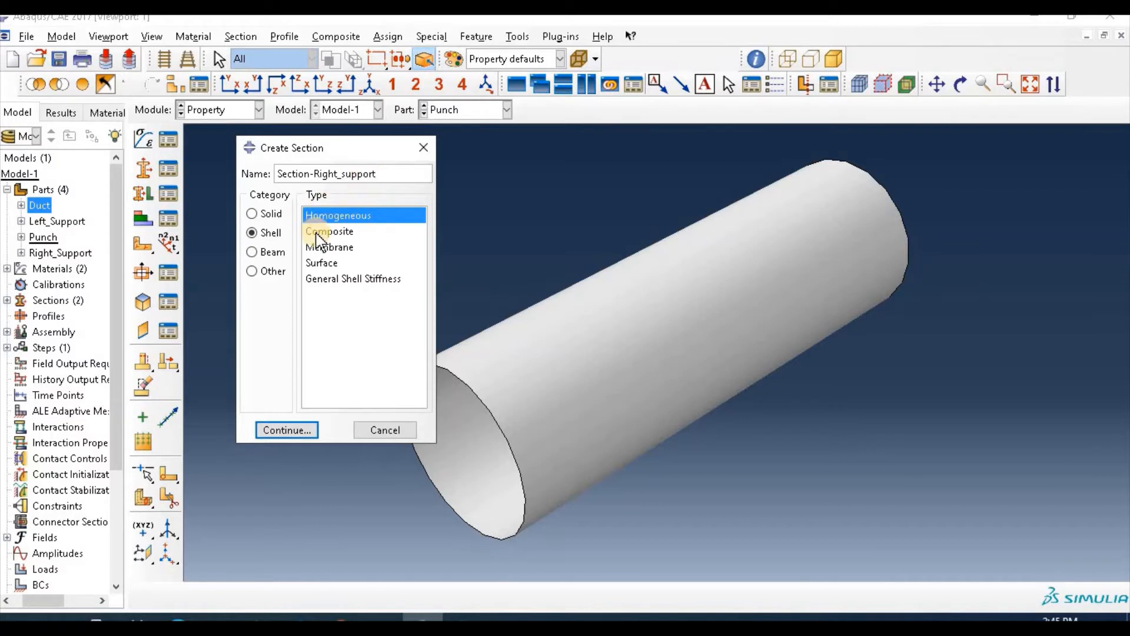
left_click(314, 432)
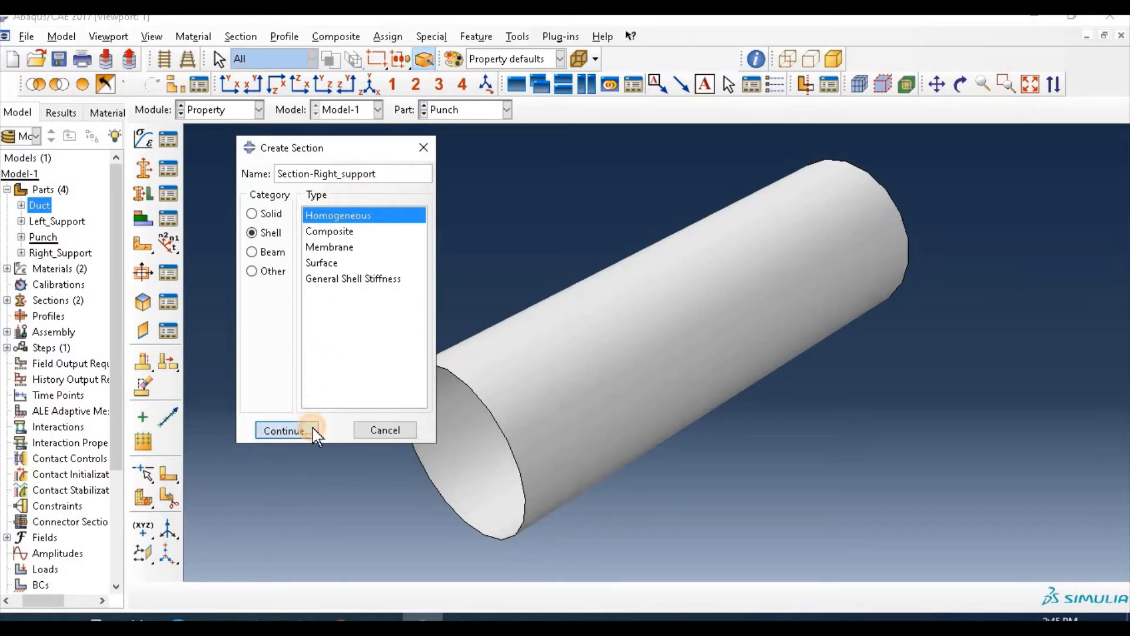
left_click(246, 273)
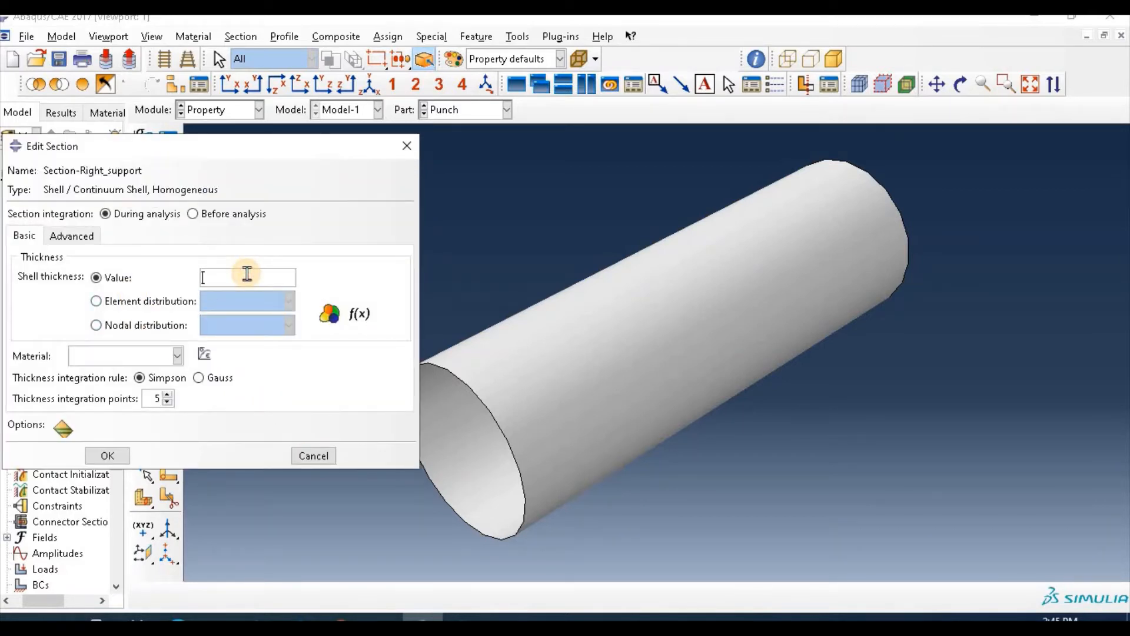
type("1")
left_click(178, 355)
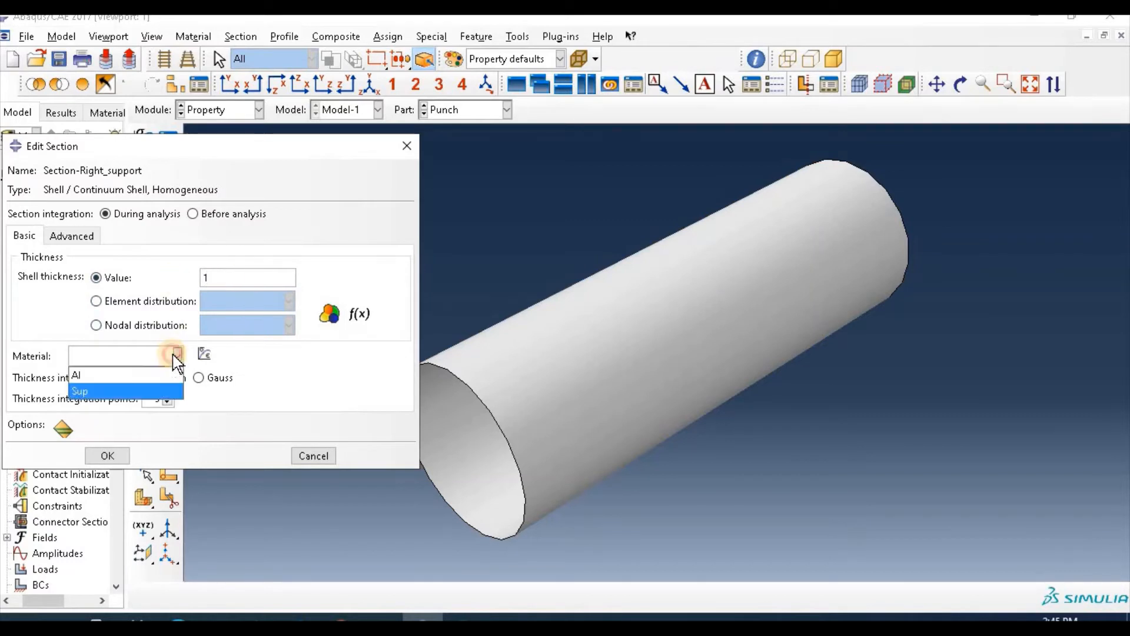
left_click(84, 393)
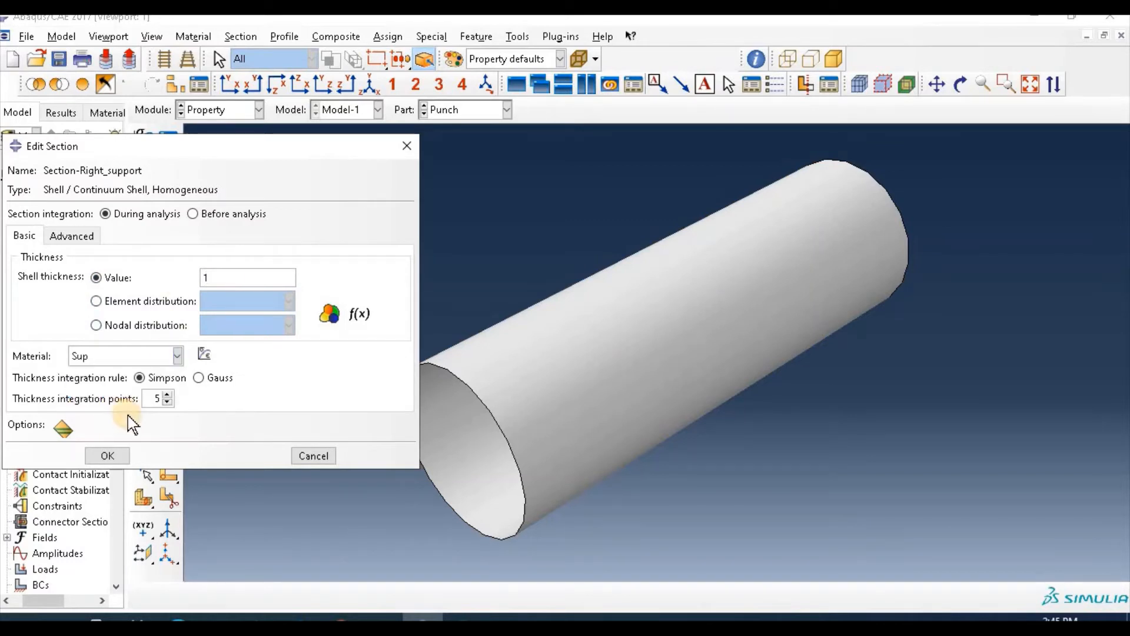
left_click(117, 460)
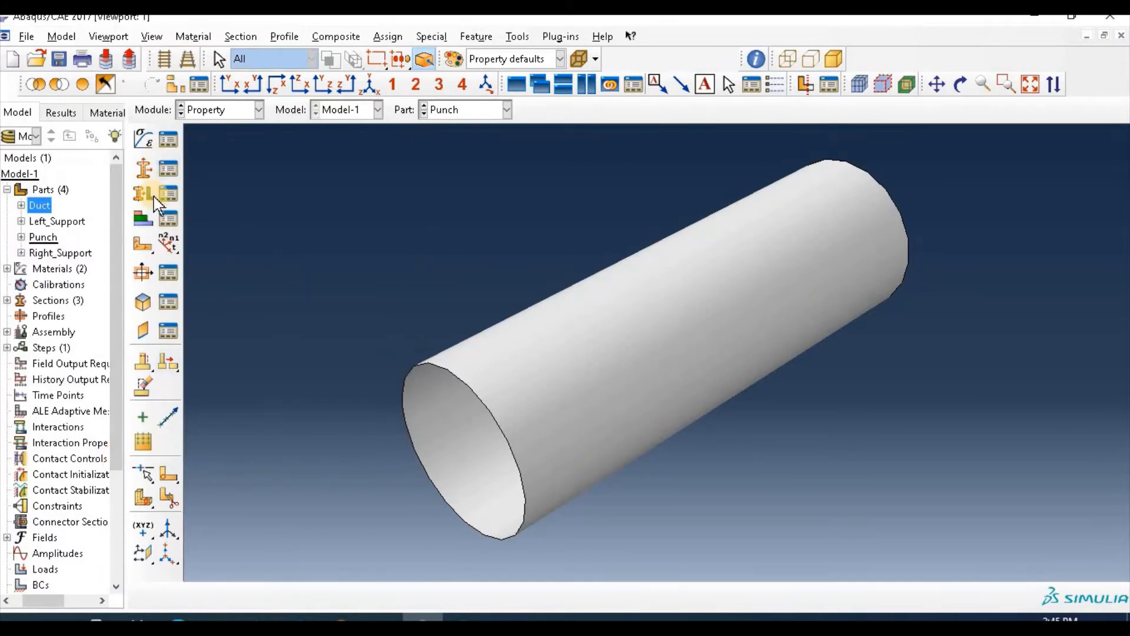
Create a homogeneous shell section named Section-Left_support, define its shell thickness and give it the Sup material
left_click(148, 166)
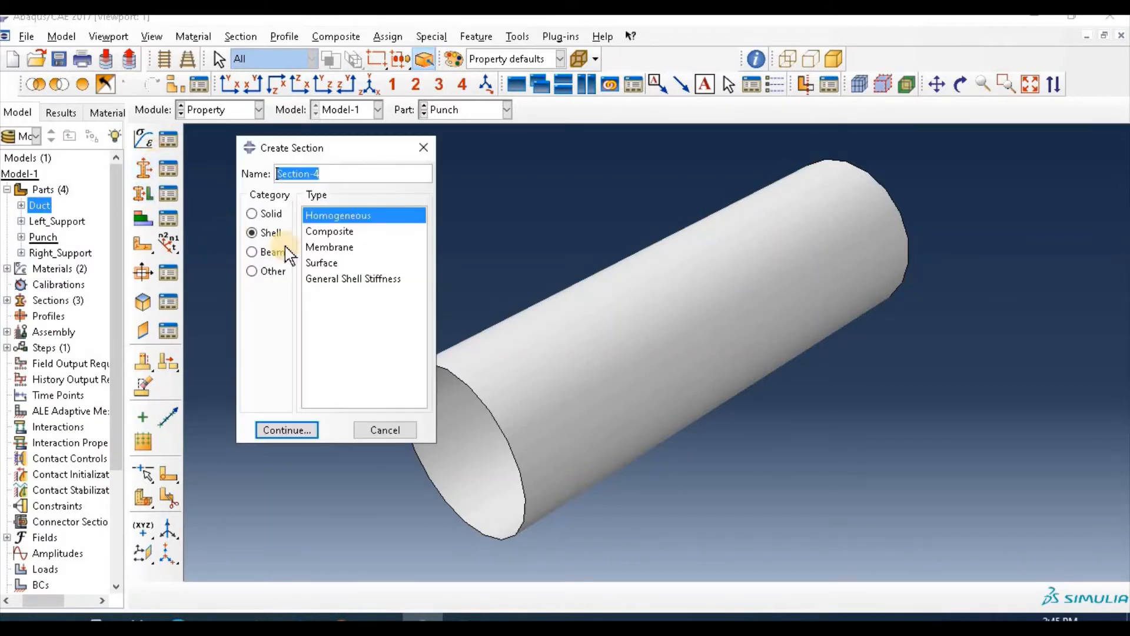
left_click(357, 173)
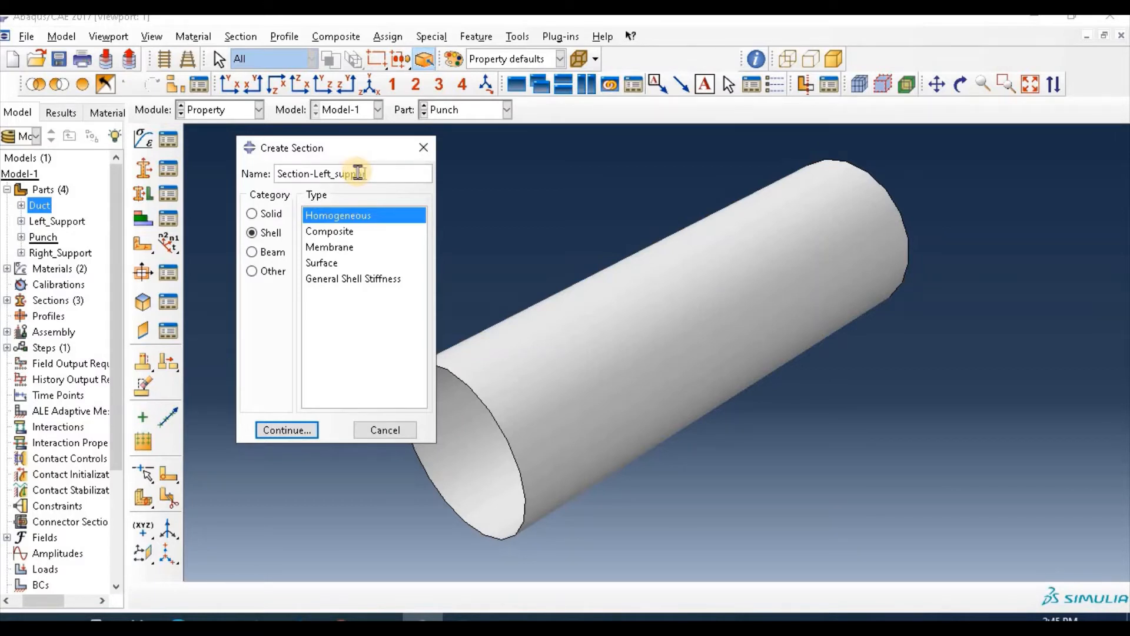
left_click(295, 429)
left_click(240, 277)
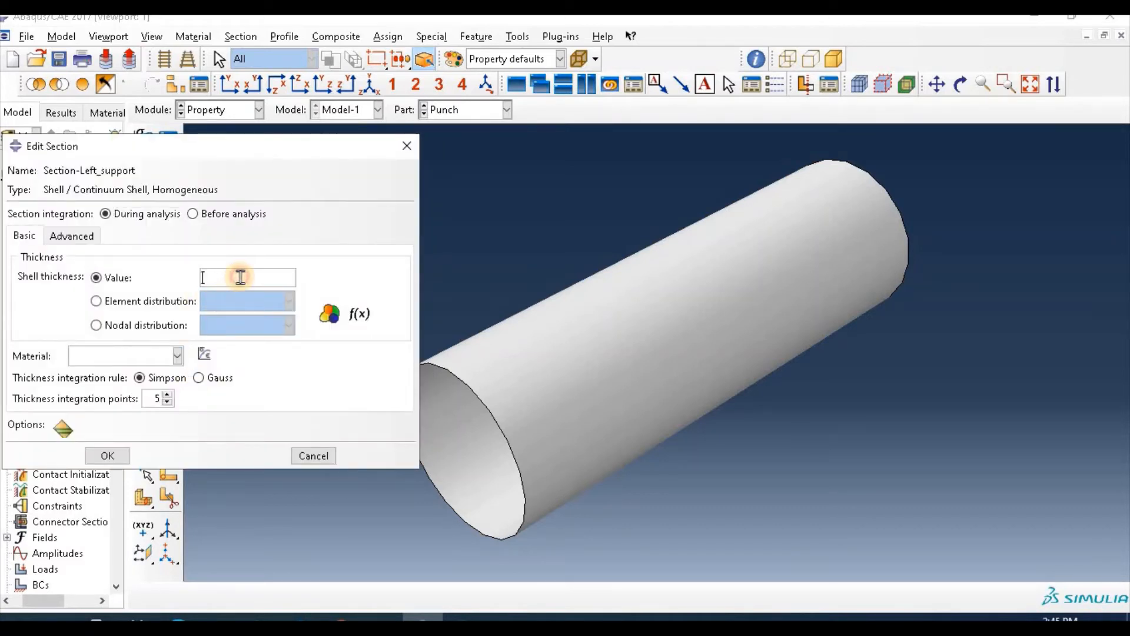
left_click(121, 356)
left_click(134, 391)
left_click(108, 456)
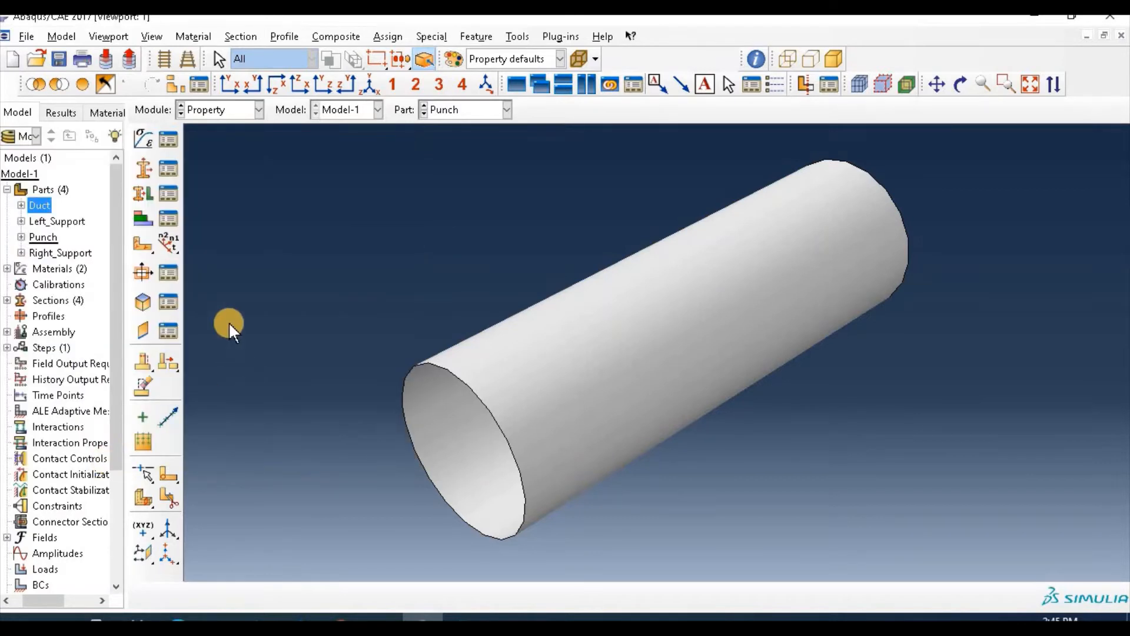
Assign Section-Duct to the entire Duct part as Set-1, with thickness from section and a middle surface offset
left_click(459, 112)
left_click(489, 121)
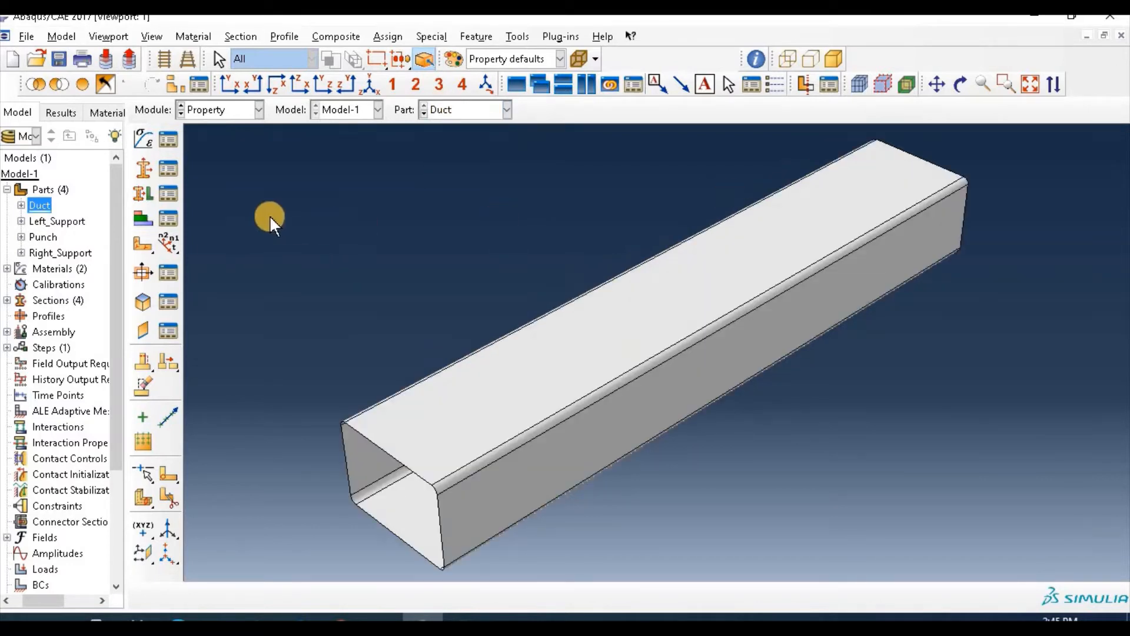
left_click(143, 194)
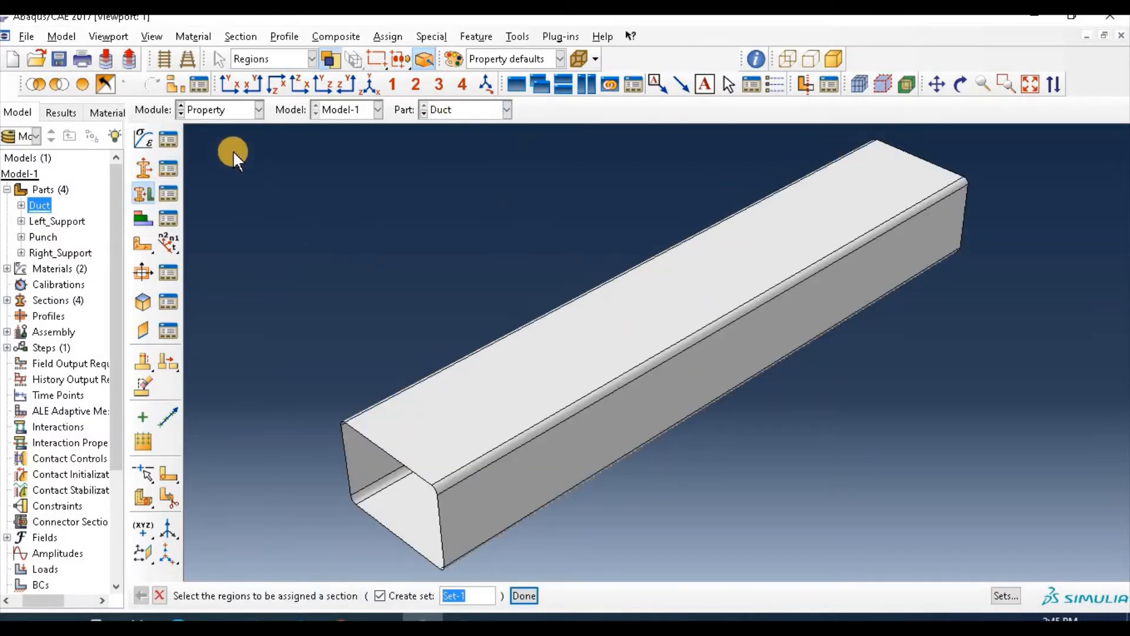
left_click_drag(222, 131, 1005, 582)
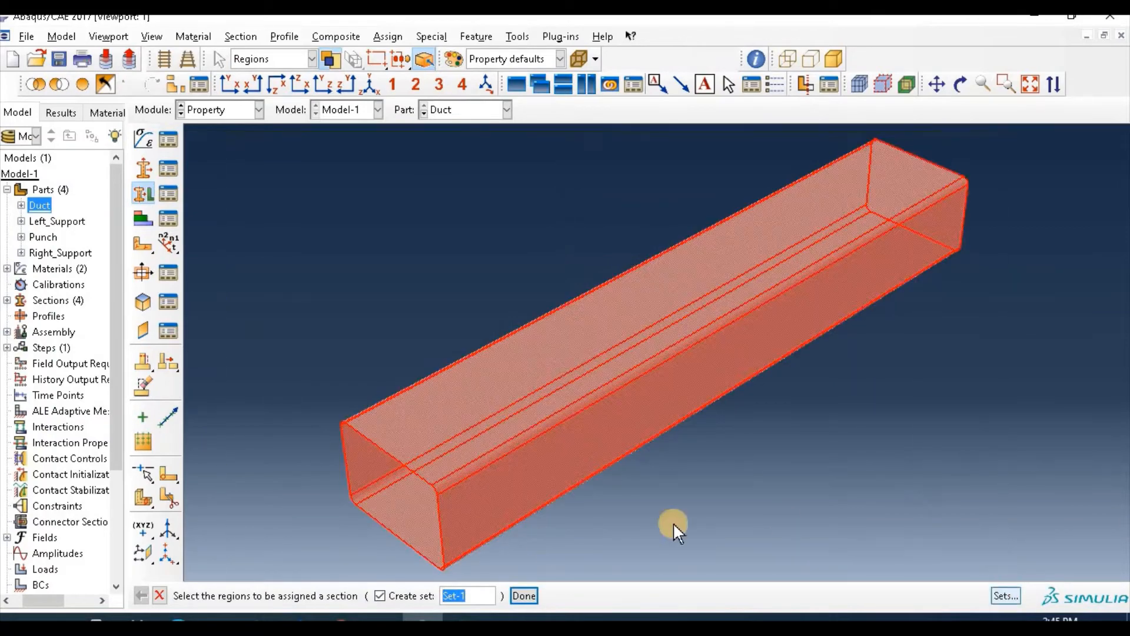
left_click(524, 595)
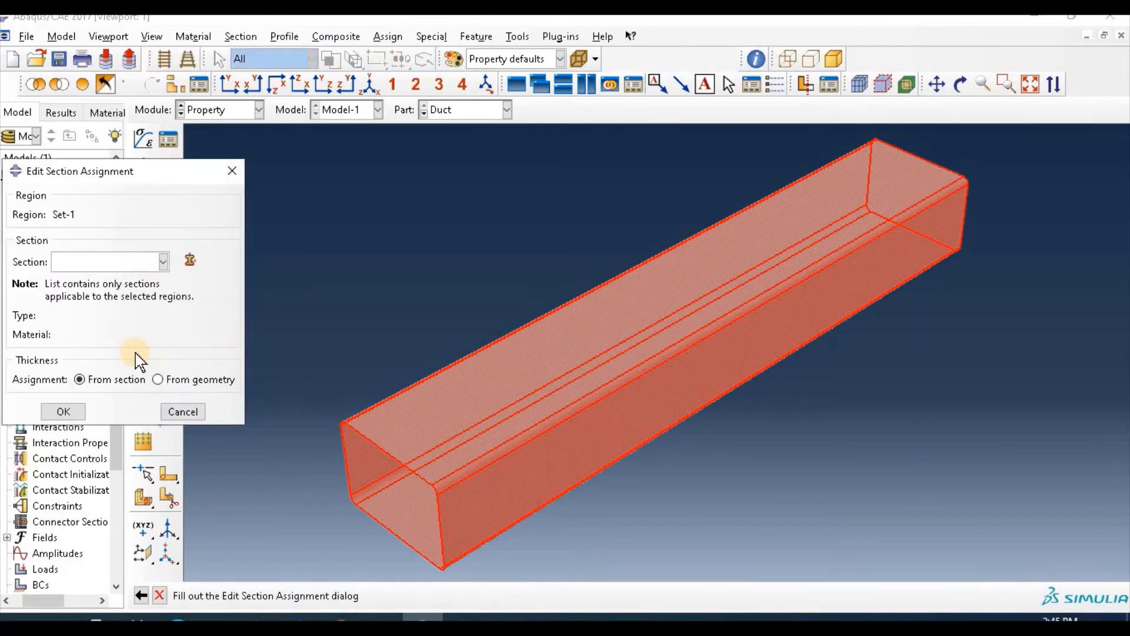
left_click(97, 263)
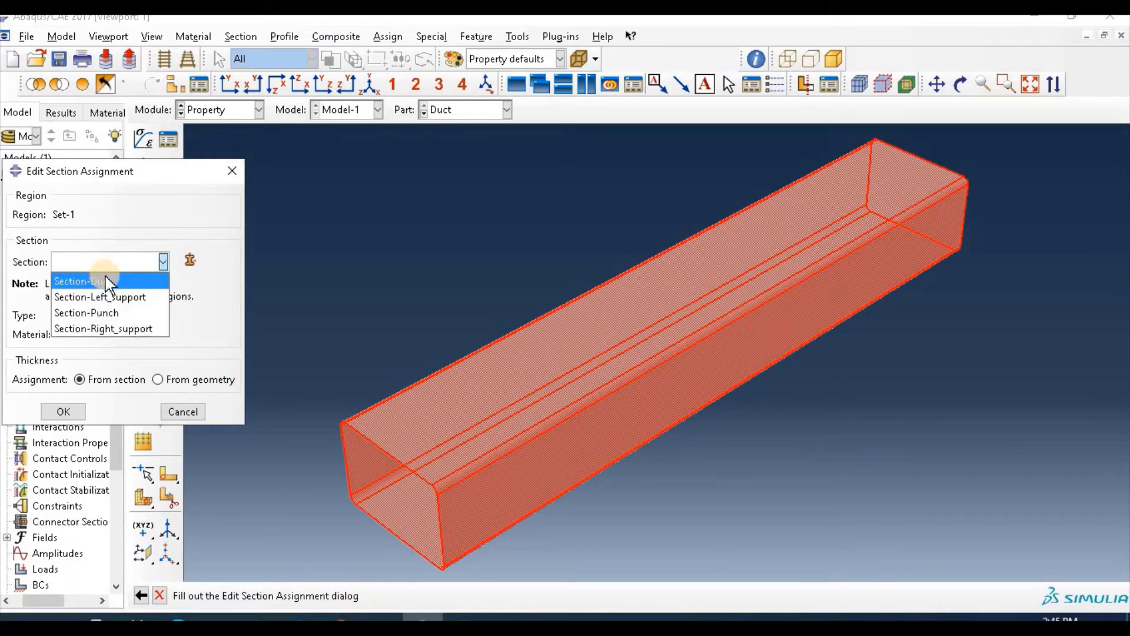
left_click(120, 282)
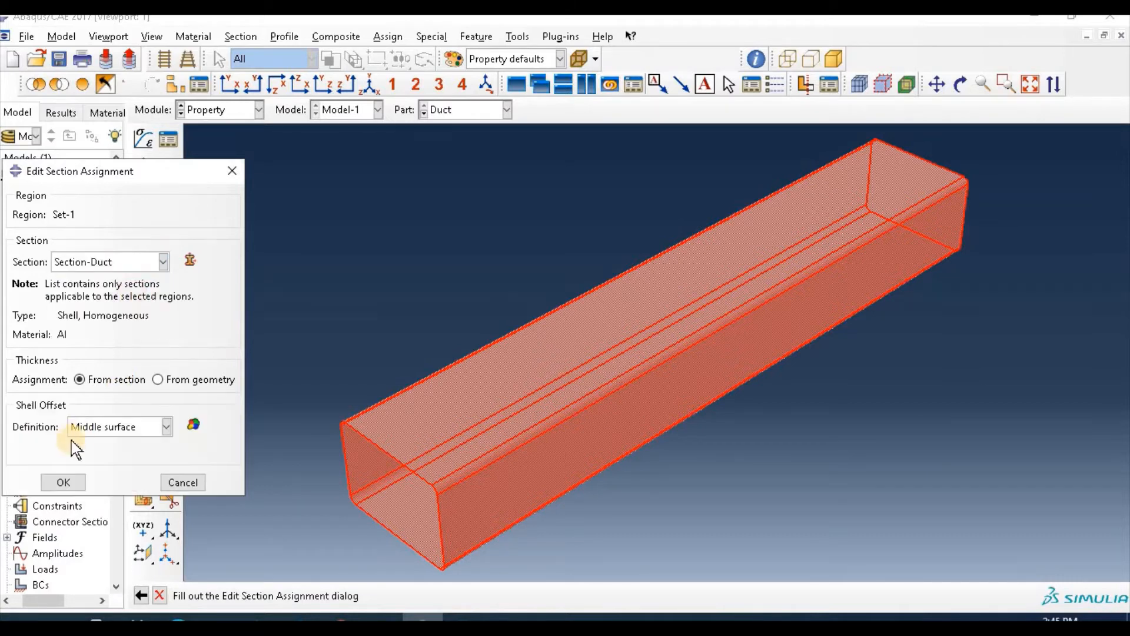
left_click(63, 482)
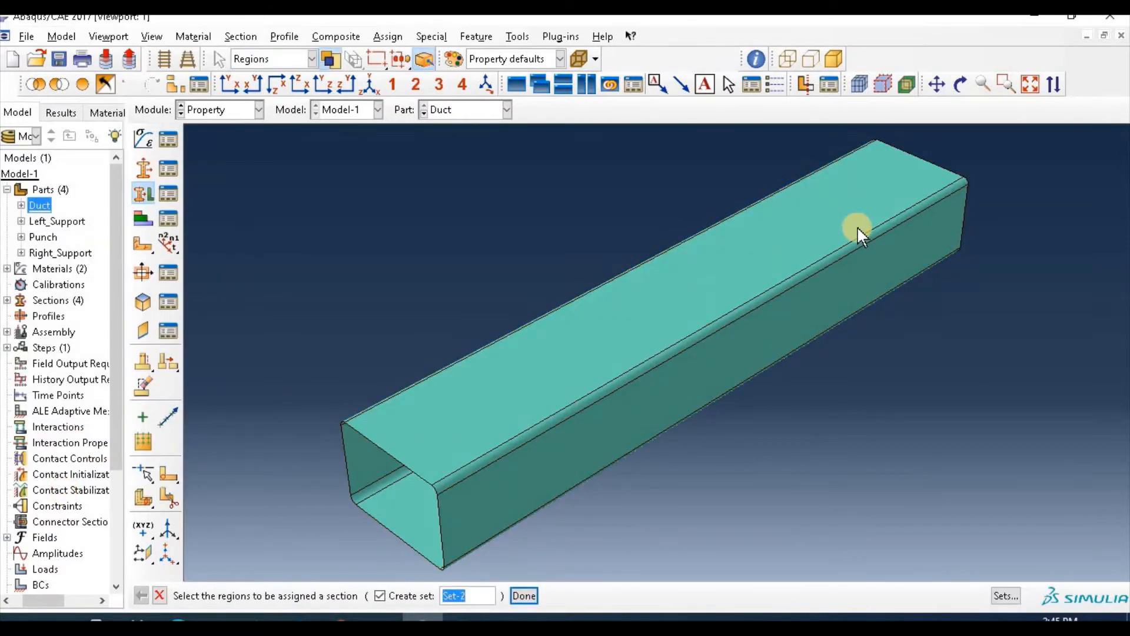
Assign Section-Left_support to the entire Left_Support part as Set-1, keeping the middle surface shell offset
left_click(465, 109)
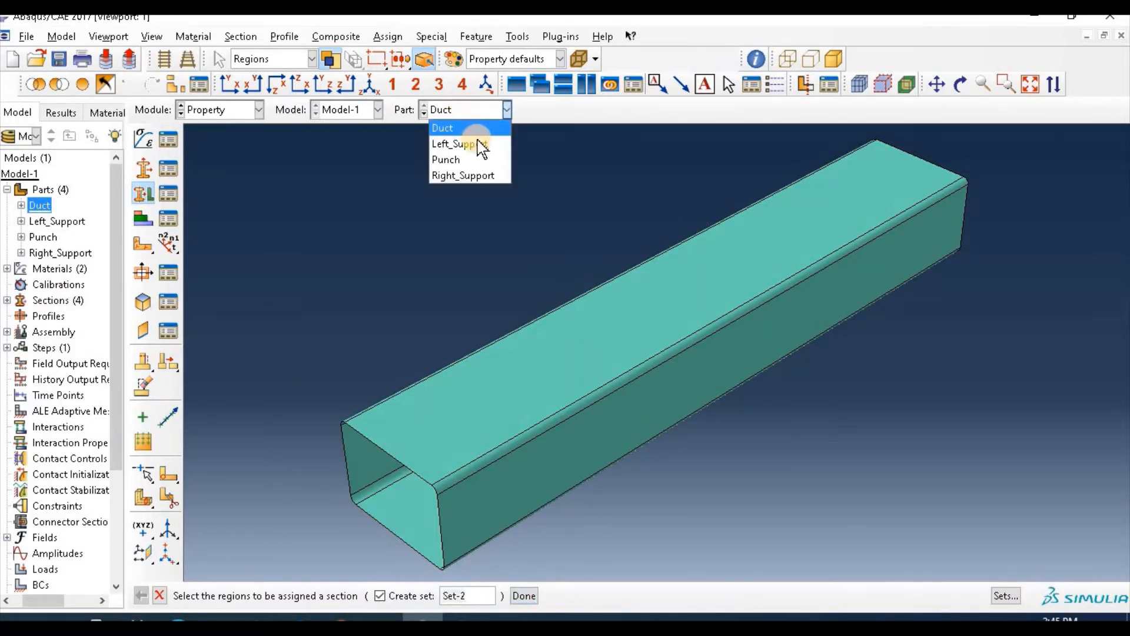
left_click(459, 144)
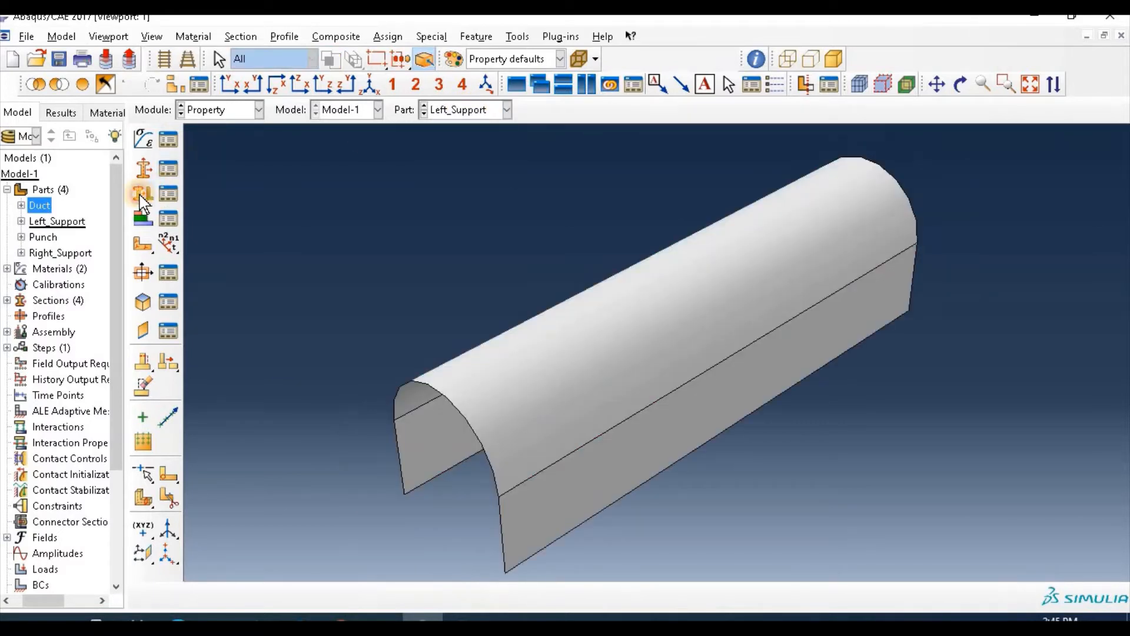
left_click_drag(525, 443, 1002, 575)
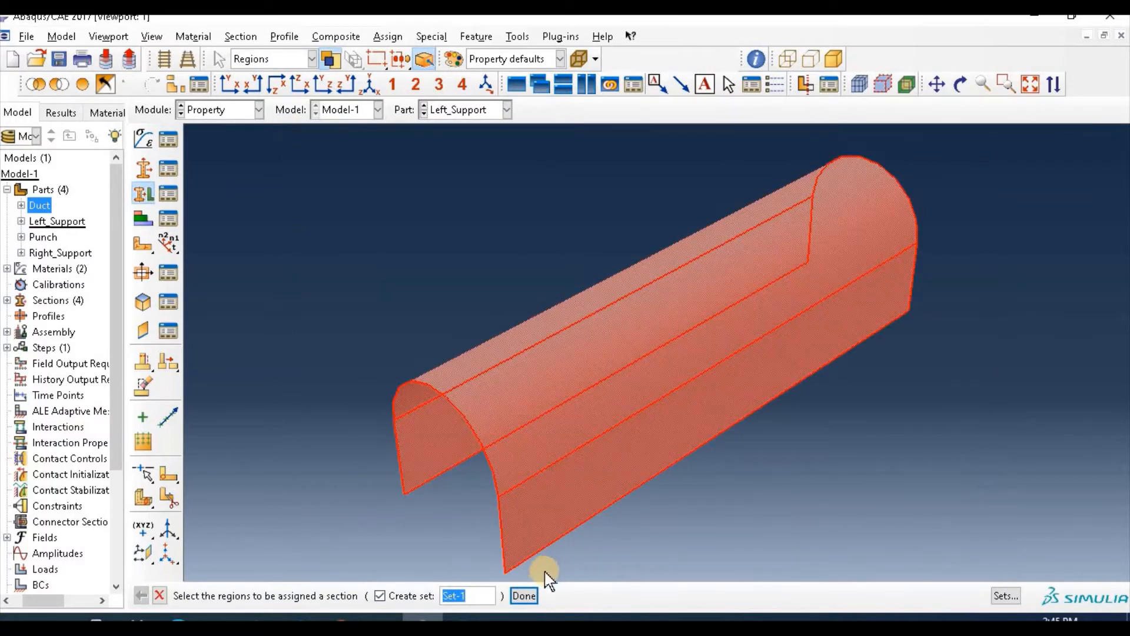
left_click(524, 595)
left_click(140, 262)
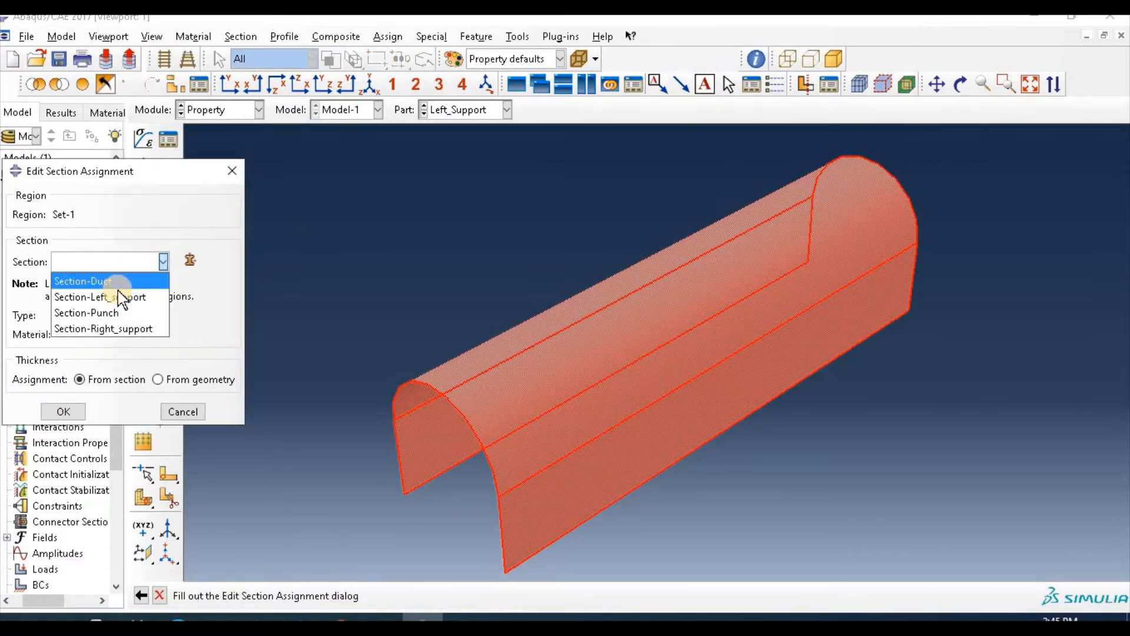
left_click(122, 297)
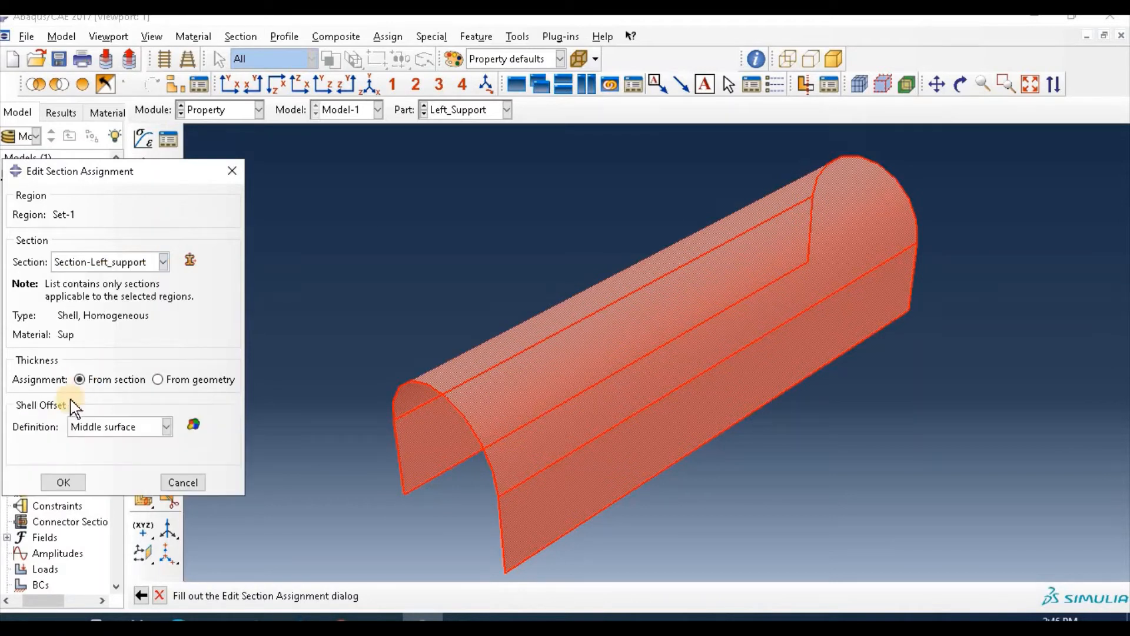
left_click(82, 481)
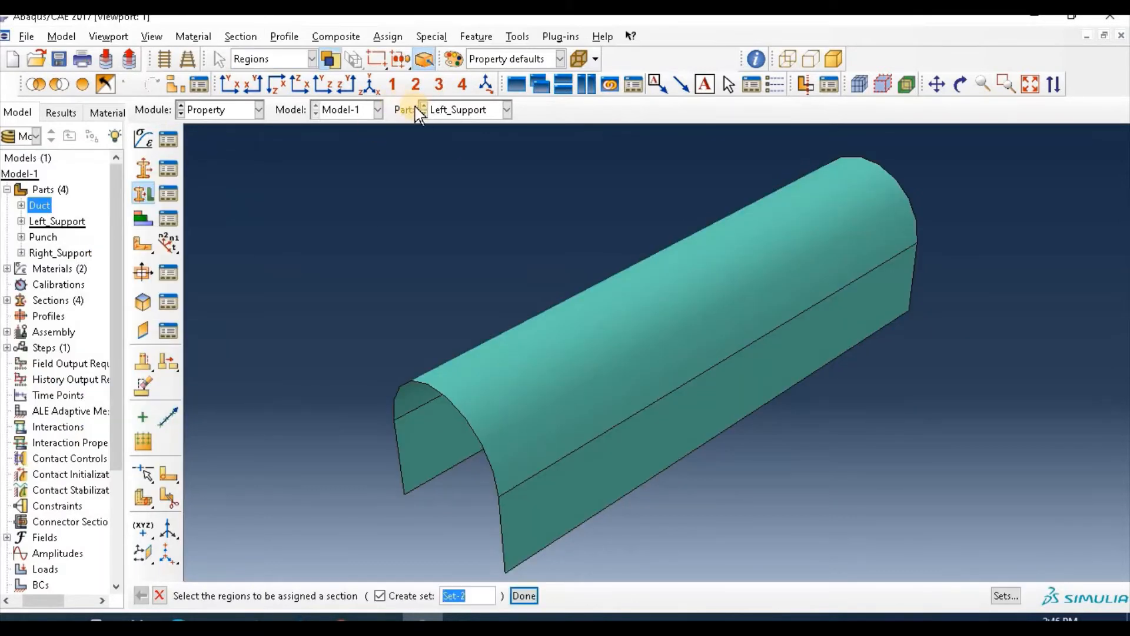
Assign Section-Punch to the whole Punch cylinder as Set-1, keeping the middle surface shell offset
left_click(506, 110)
left_click(482, 160)
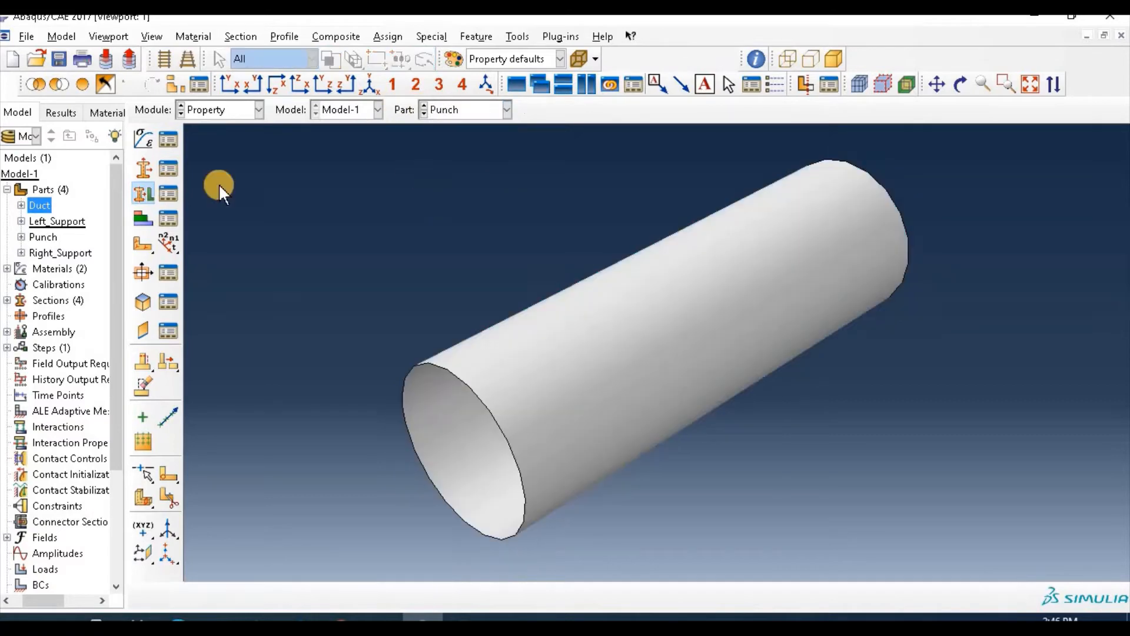
left_click_drag(290, 132, 1073, 582)
left_click(526, 595)
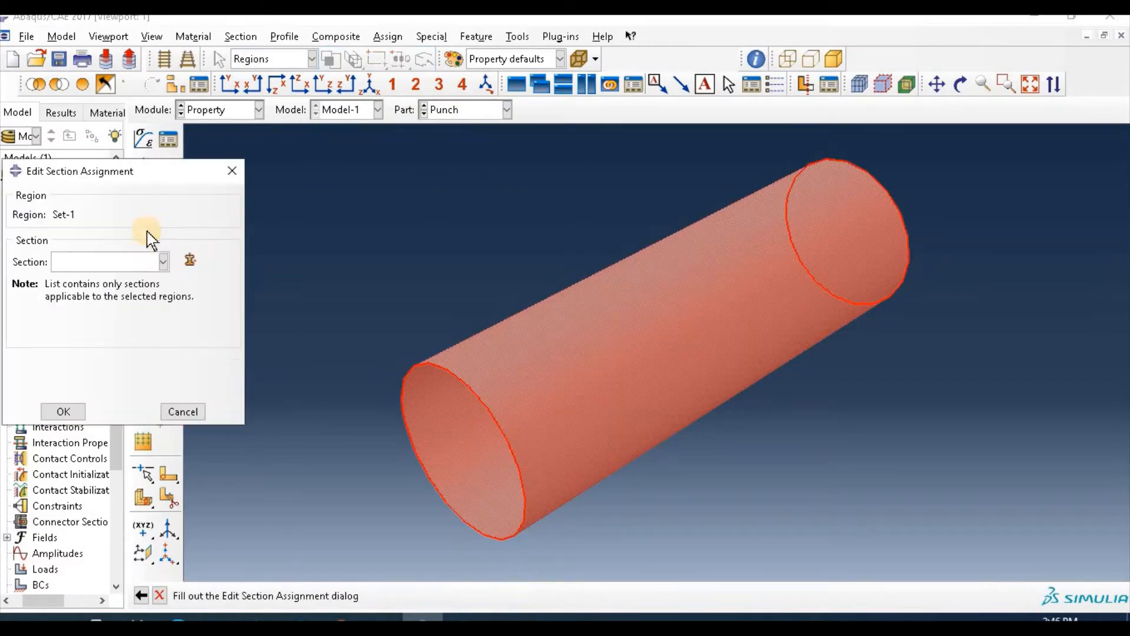
left_click(139, 260)
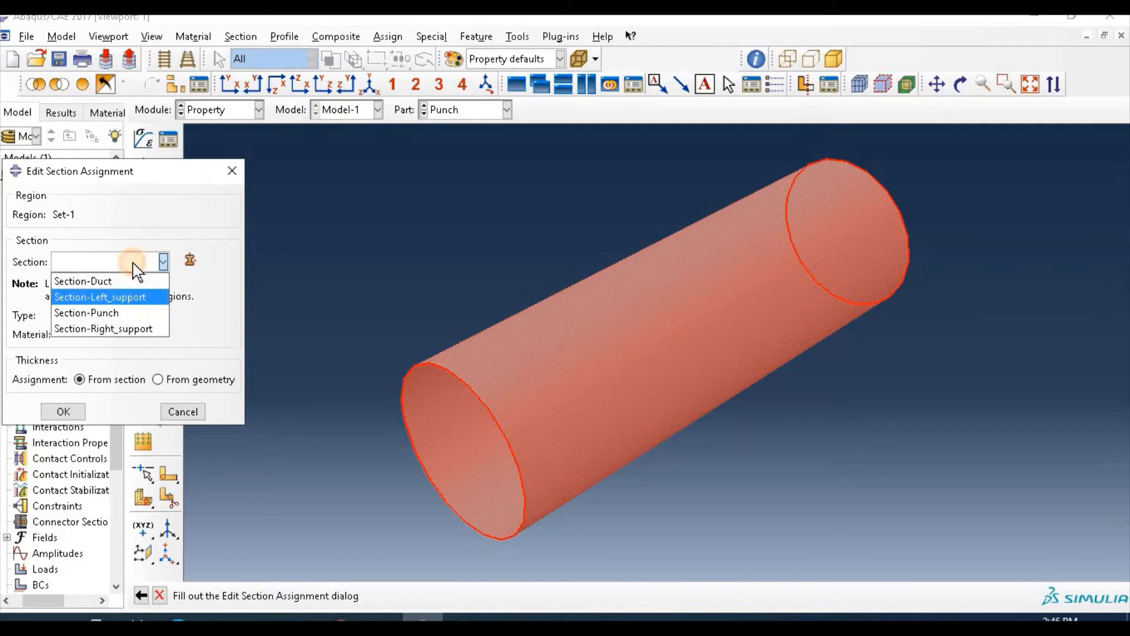
left_click(127, 312)
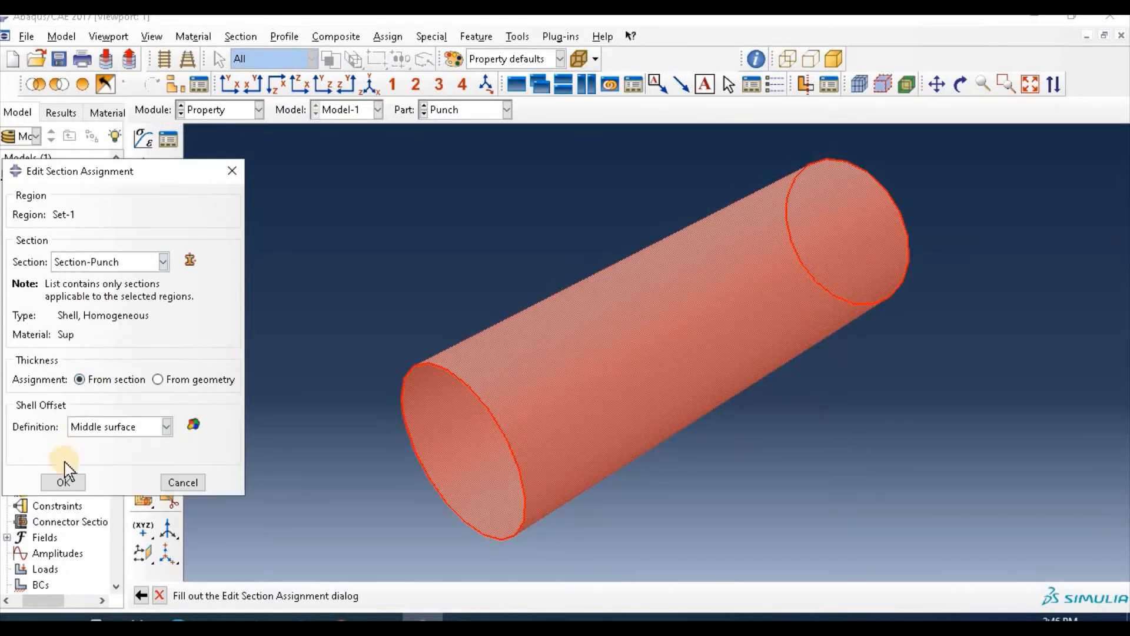
left_click(71, 480)
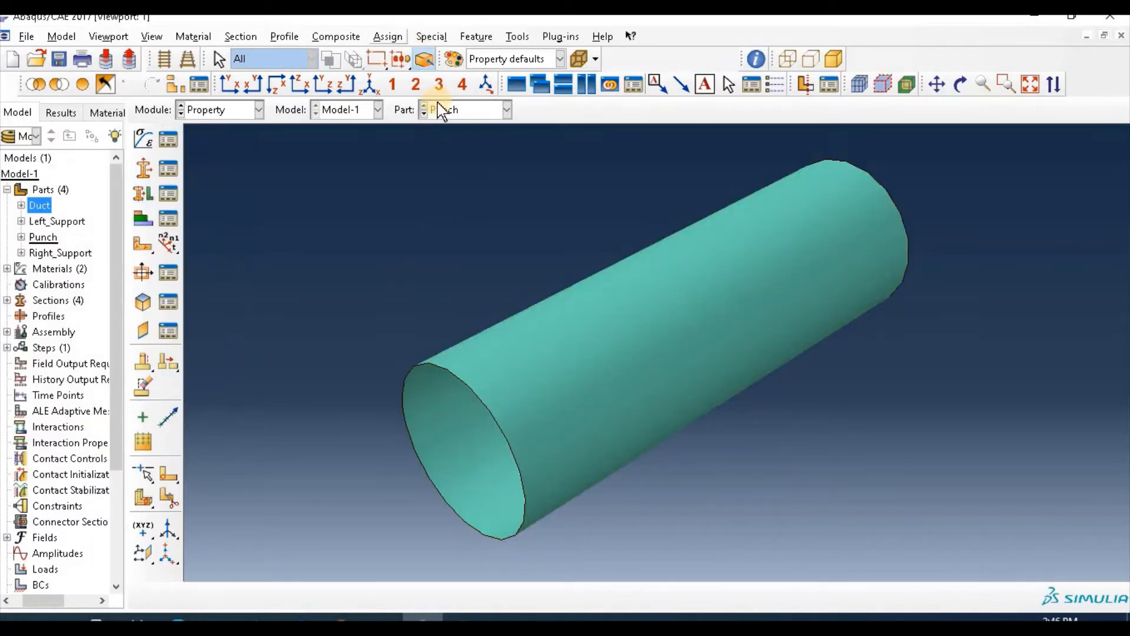
Assign Section-Right_support to the entire Right_Support part as Set-1, with thickness from section and a middle surface shell offset
left_click(456, 110)
left_click(484, 174)
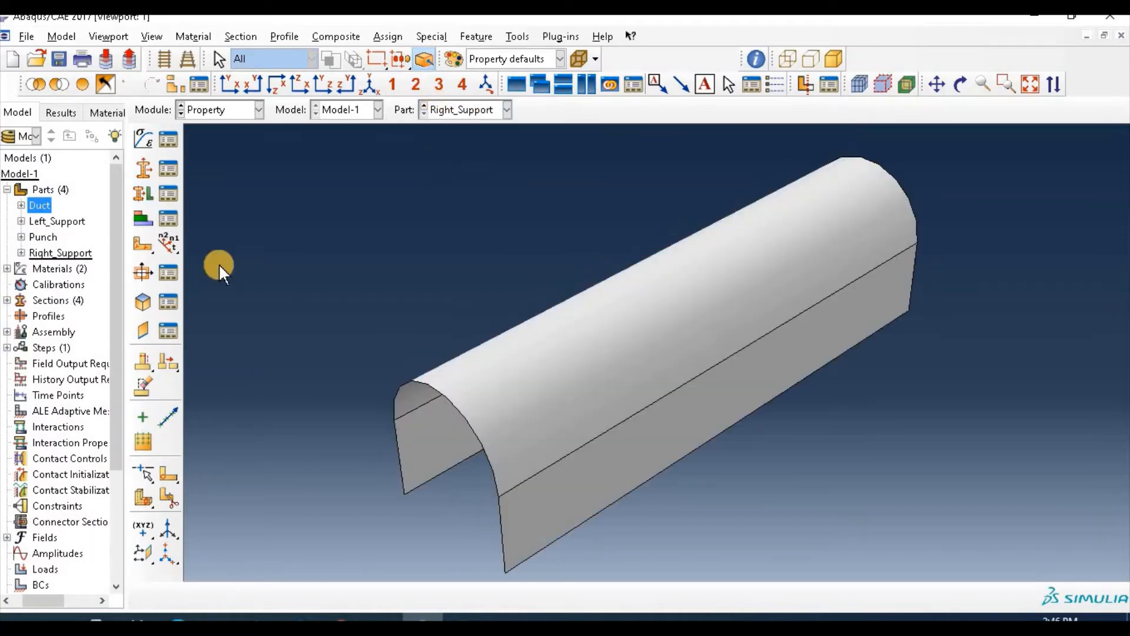
left_click(140, 193)
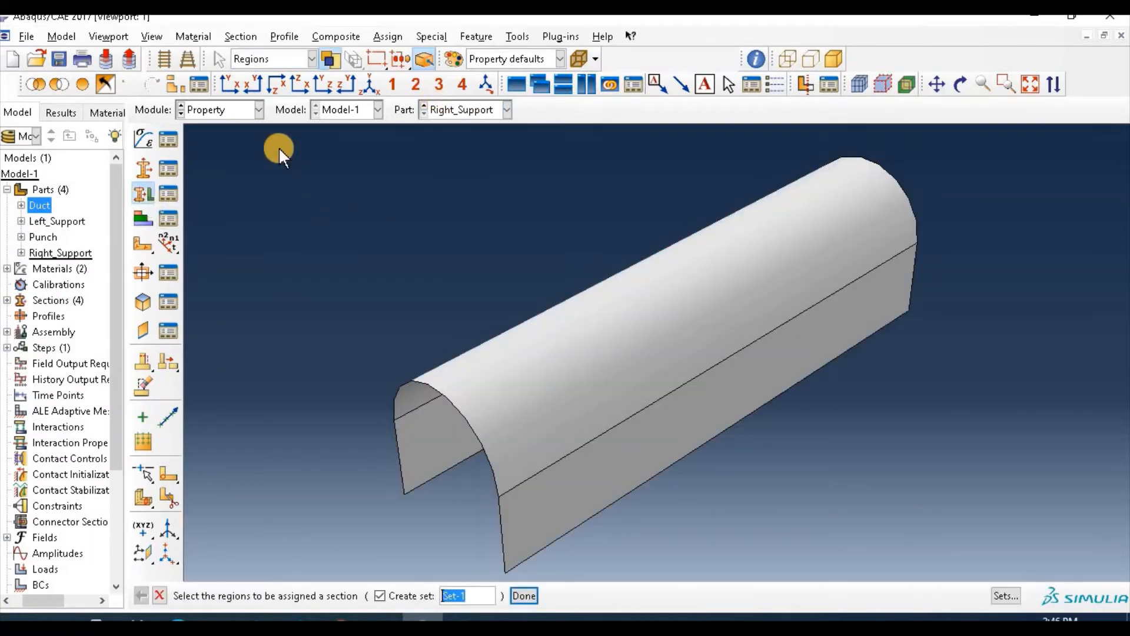
left_click_drag(277, 145, 1049, 612)
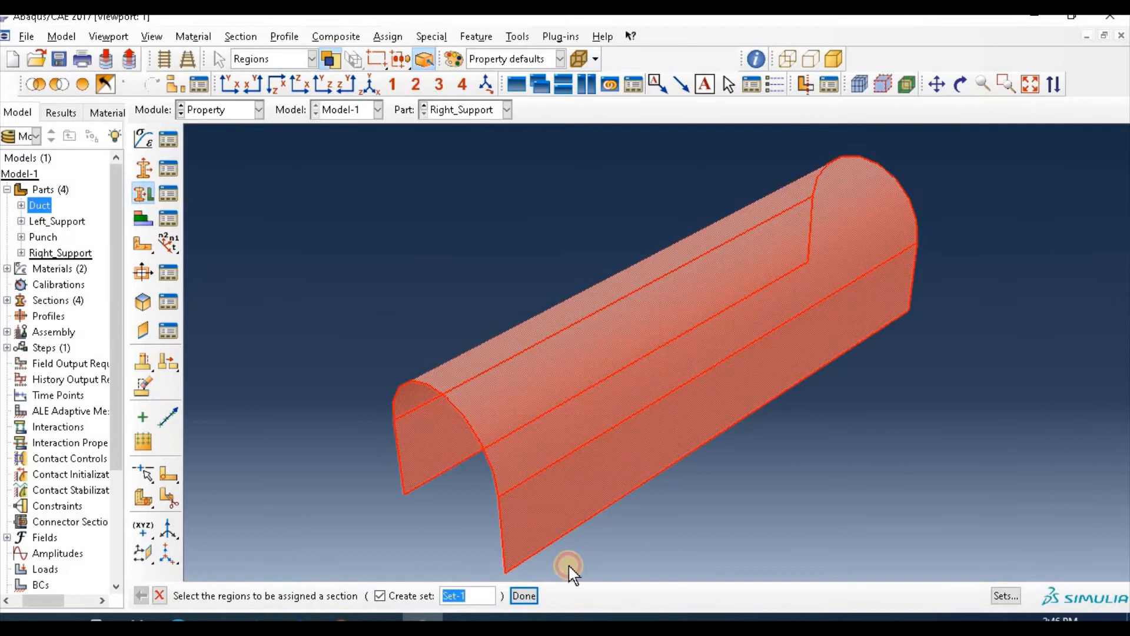
left_click(524, 596)
left_click(122, 260)
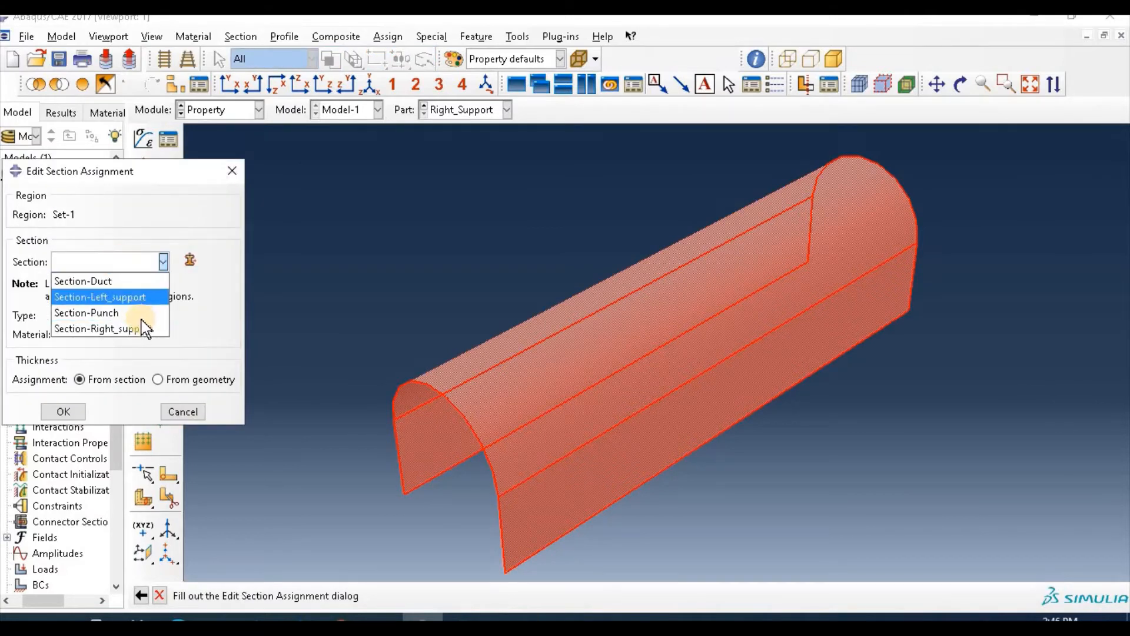
left_click(144, 326)
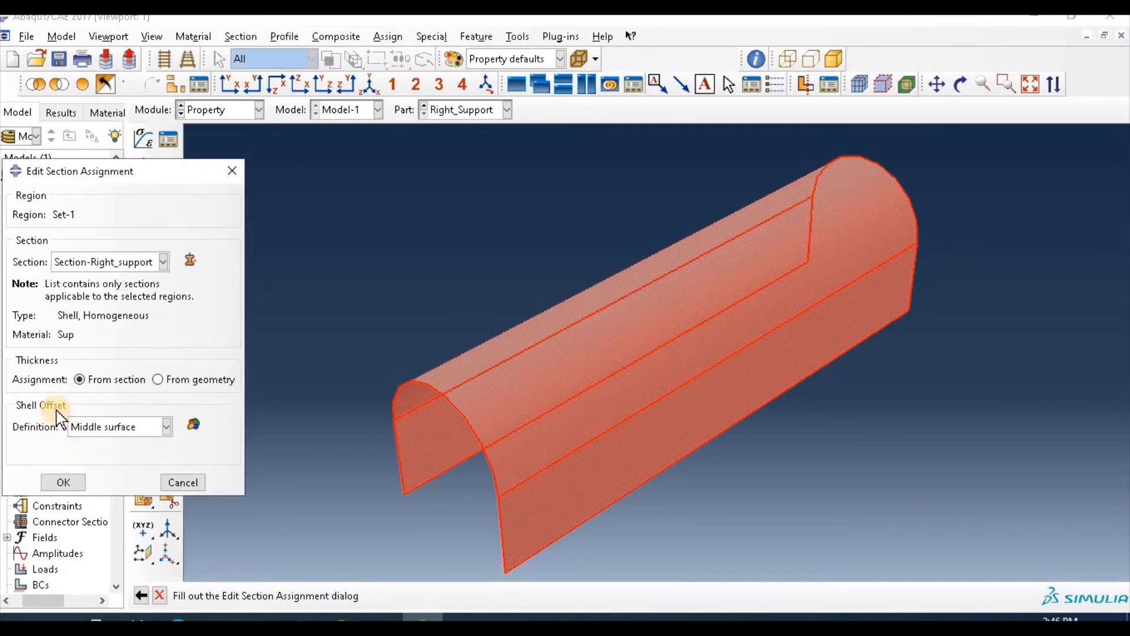
left_click(72, 482)
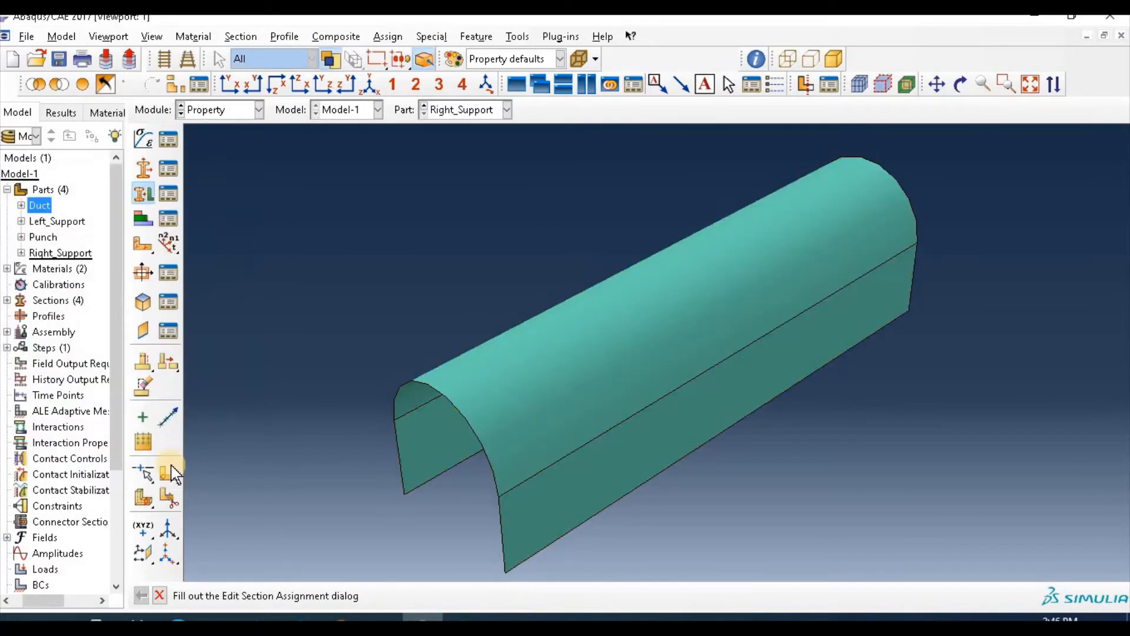
In the Assembly module, create dependent instances of the Duct, Left_Support, Punch and Right_Support parts
left_click(230, 110)
left_click(229, 160)
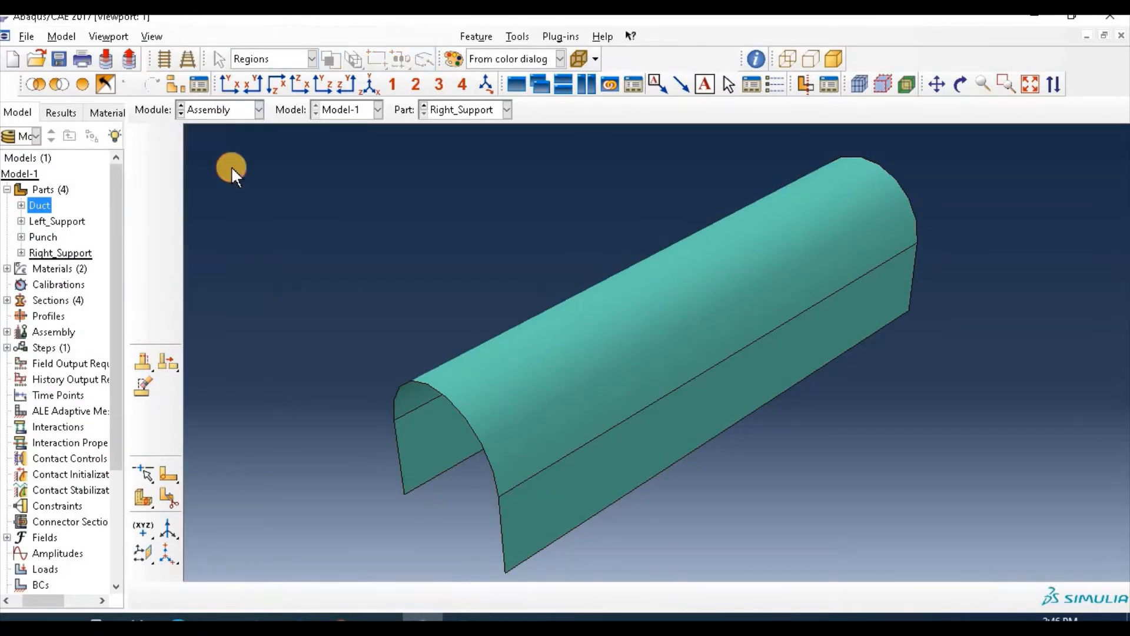
left_click(143, 138)
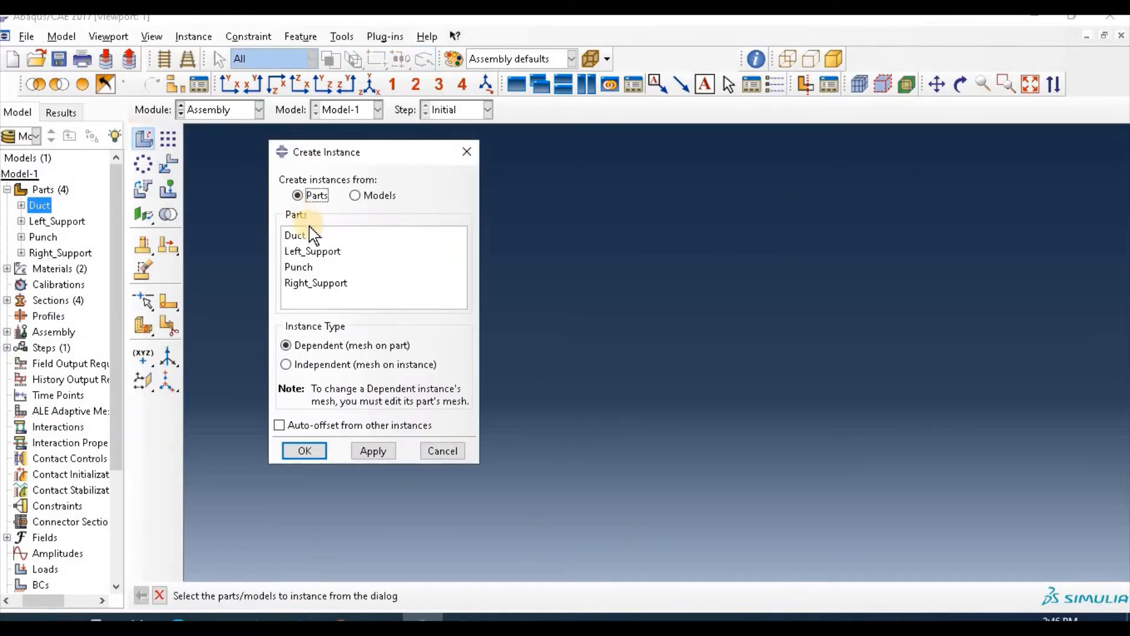
left_click(314, 236)
left_click_drag(315, 246, 325, 278)
left_click(306, 451)
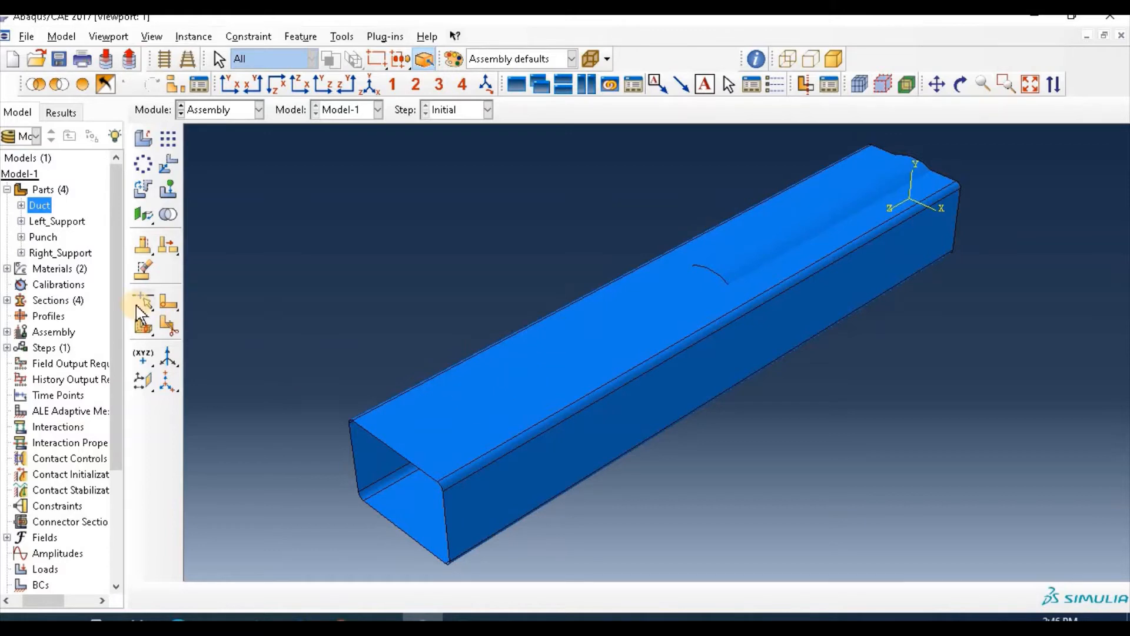
Rotate the Duct-1 instance 90 degrees about the Y axis through the origin
left_click(143, 187)
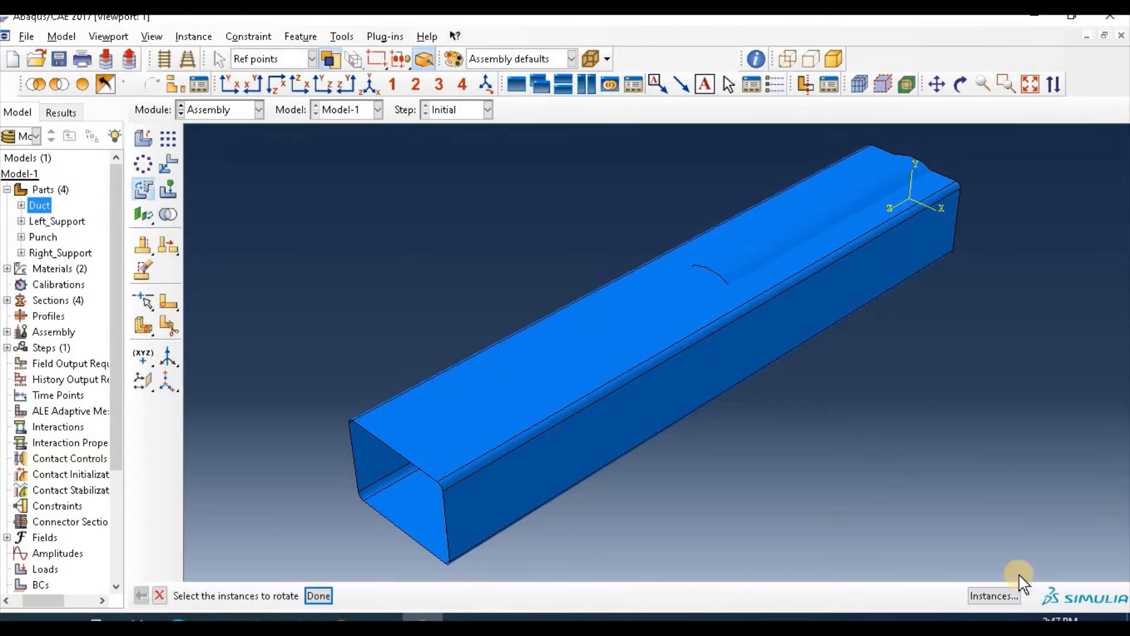
left_click(479, 376)
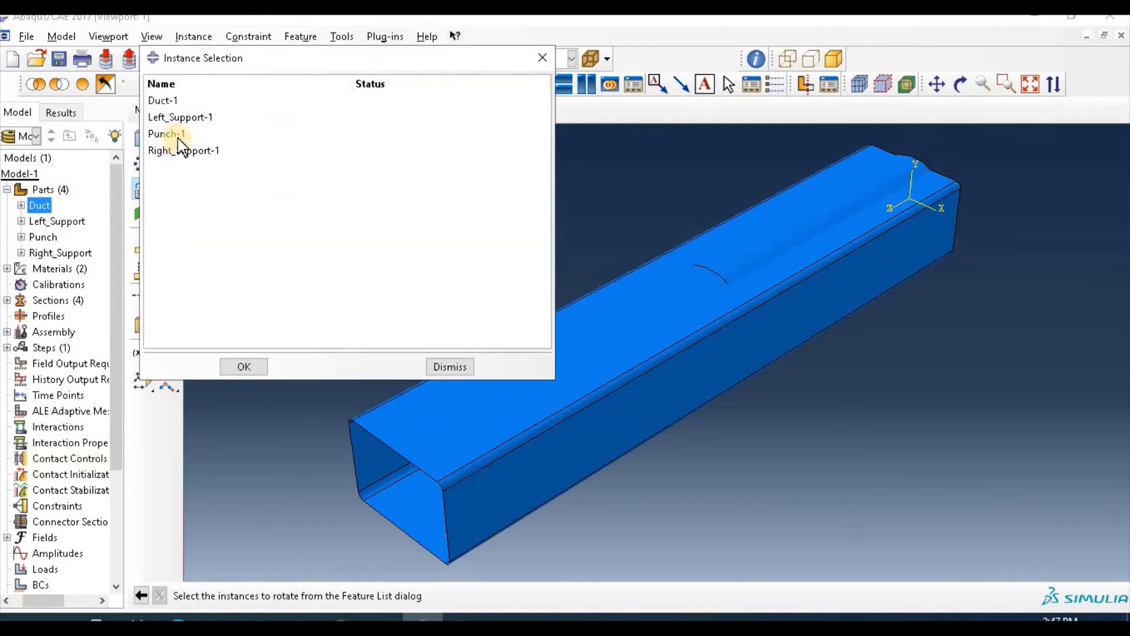
left_click(184, 101)
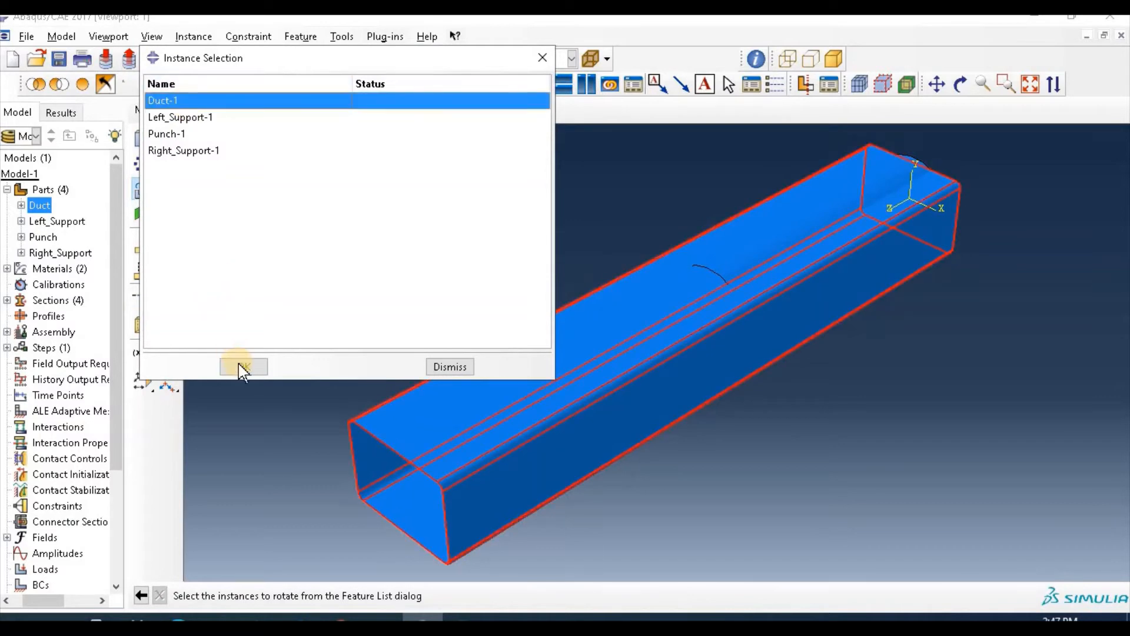
left_click(242, 366)
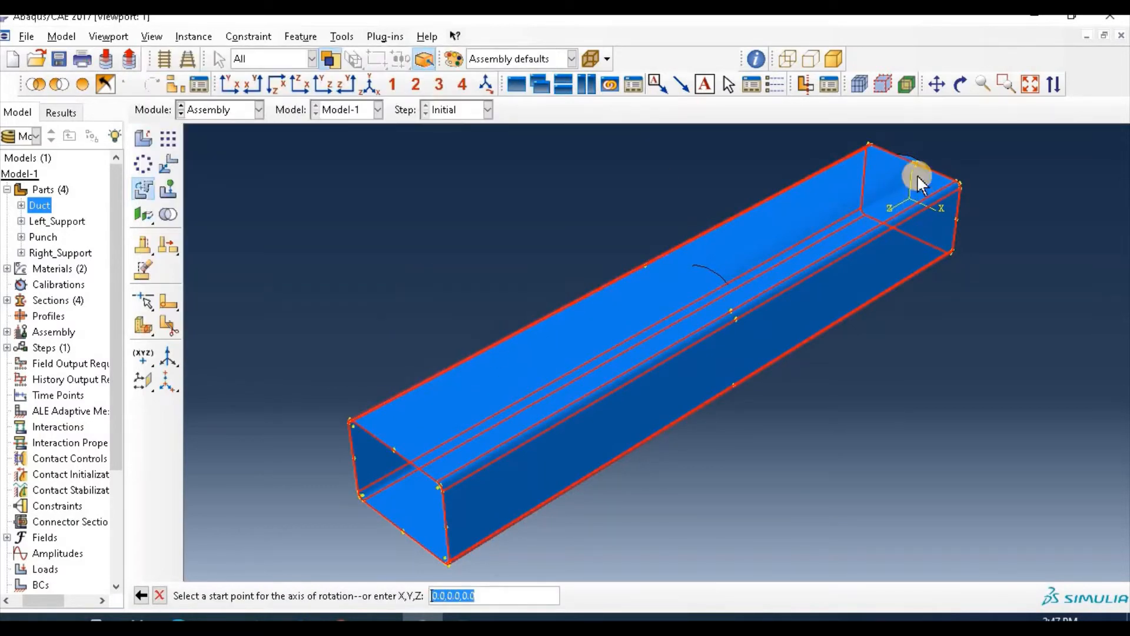
key("Return")
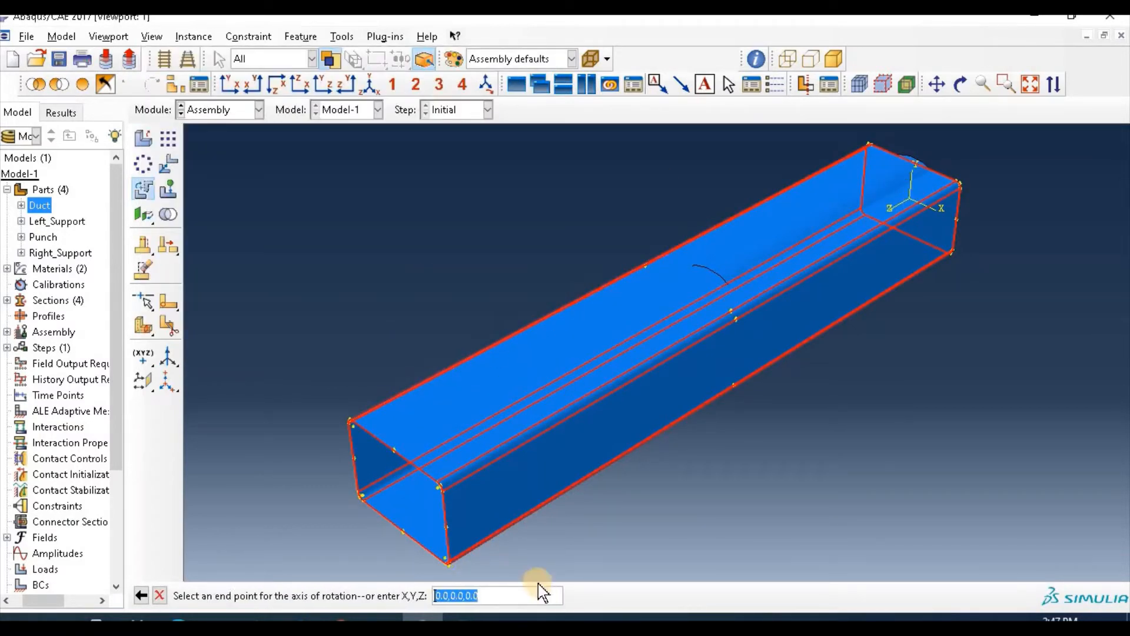
left_click(464, 596)
key("BackSpace")
key("BackSpace")
key("BackSpace")
key("BackSpace")
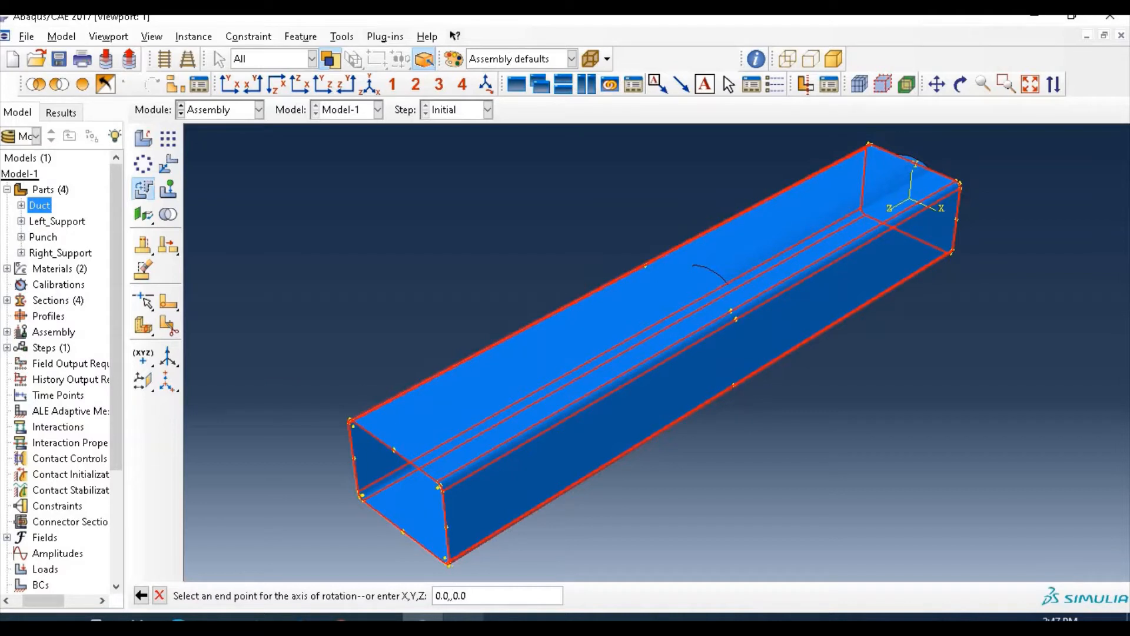
key("Return")
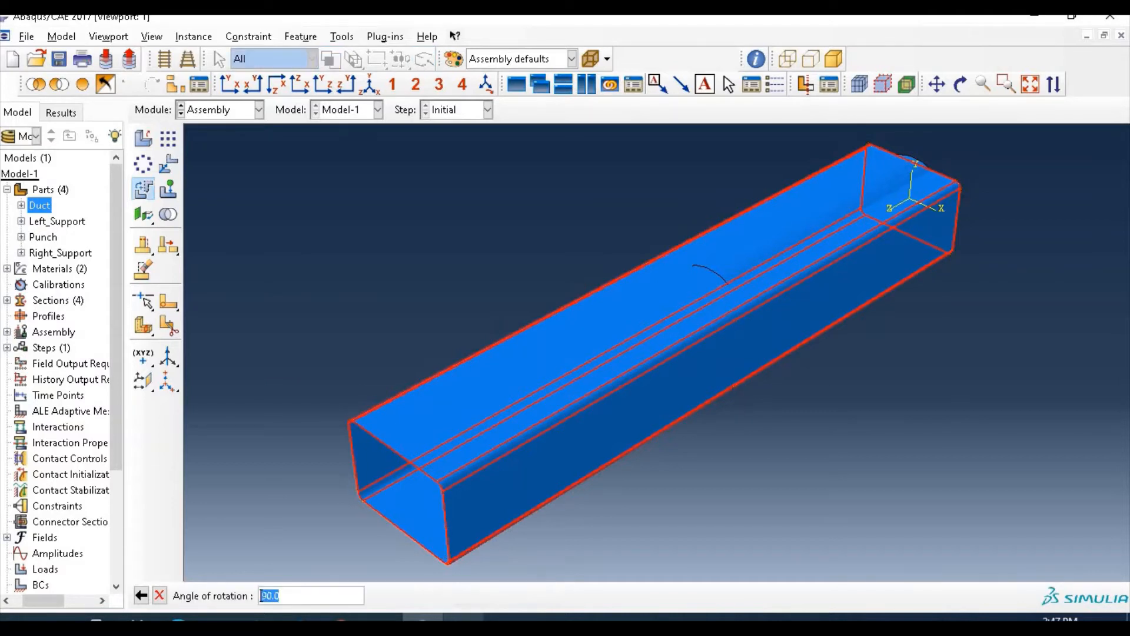
key("Return")
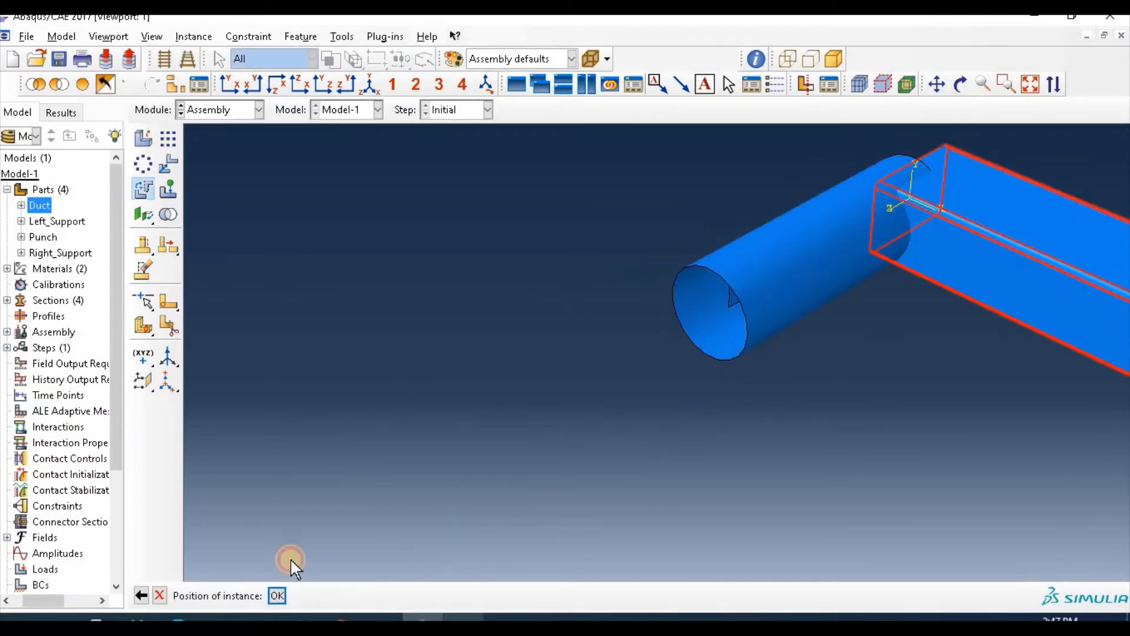
left_click(281, 595)
left_click(1031, 84)
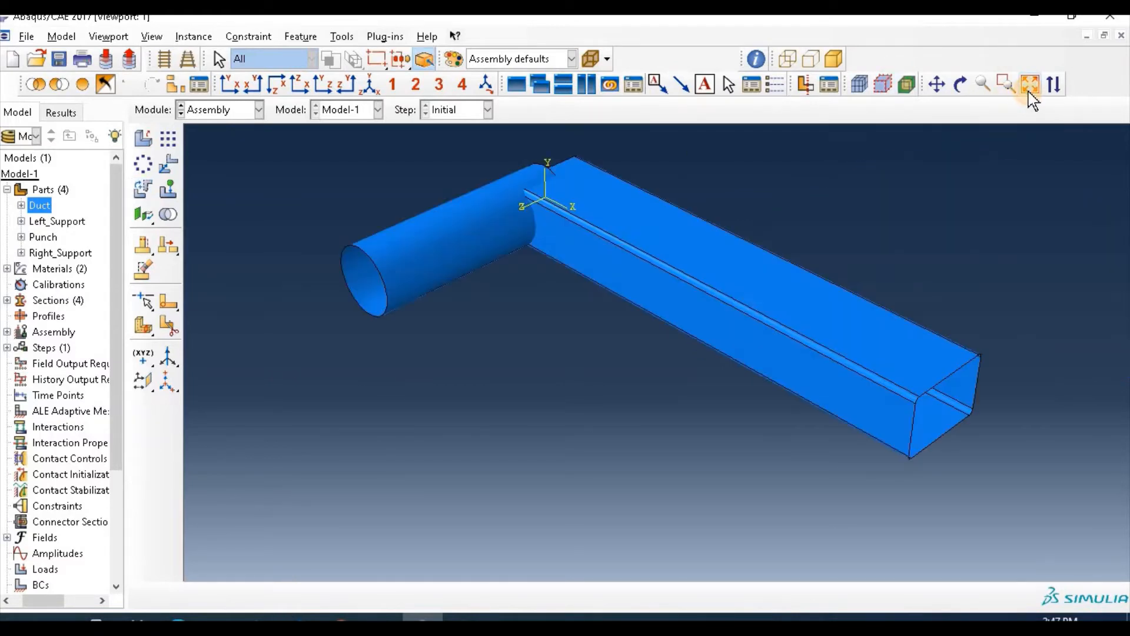
Translate the duct instance by -275 along the X axis, starting from the origin
left_click(169, 163)
left_click(802, 323)
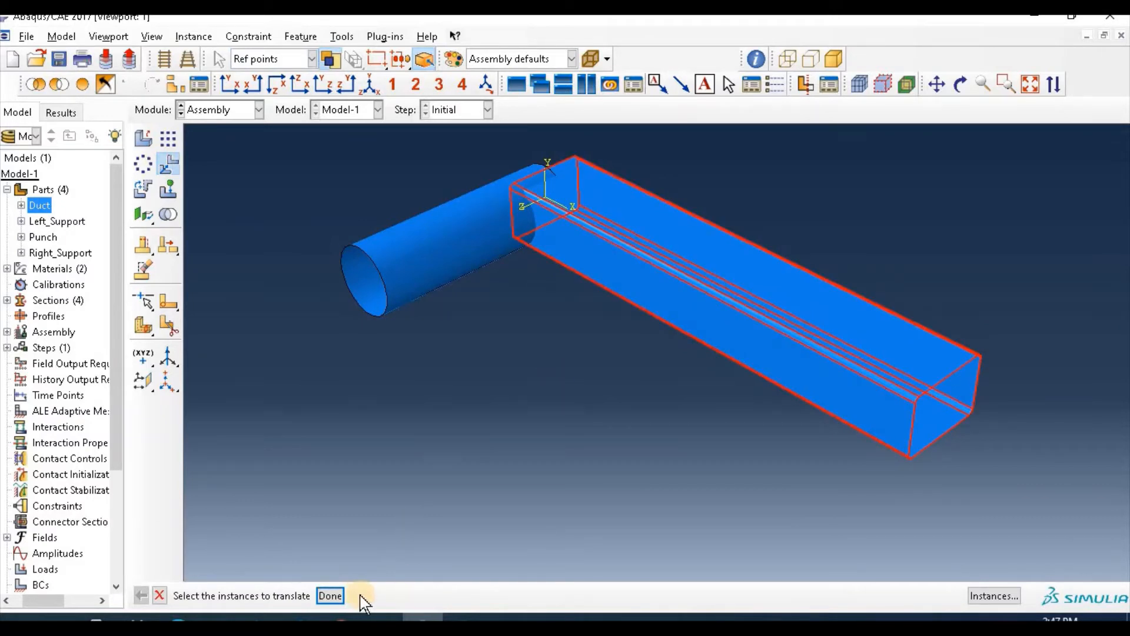
left_click(330, 596)
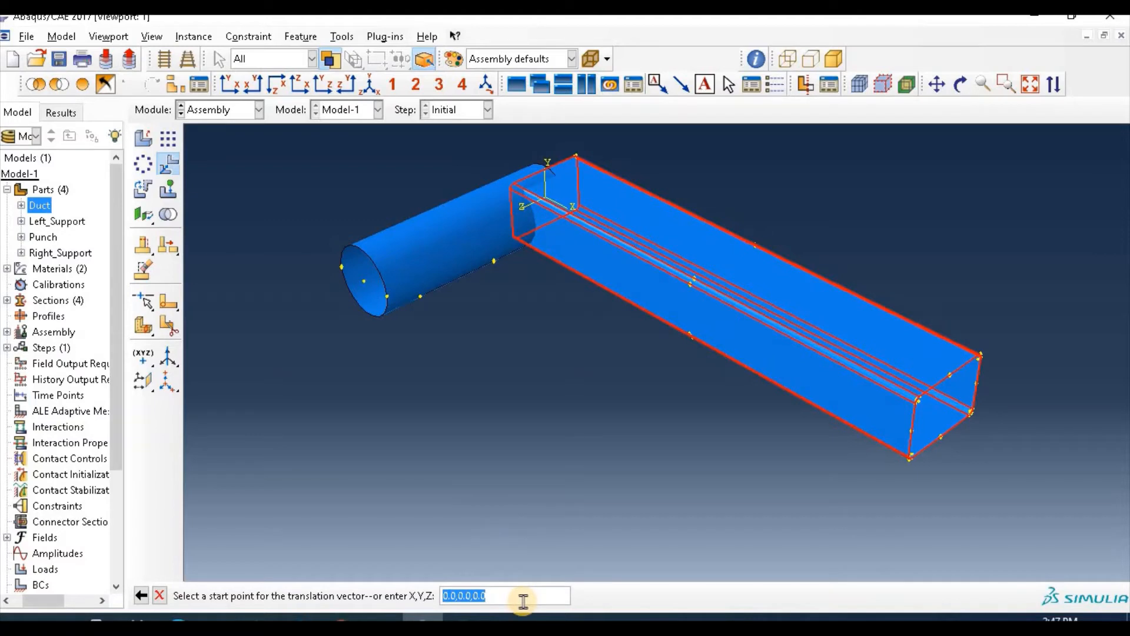
key("Return")
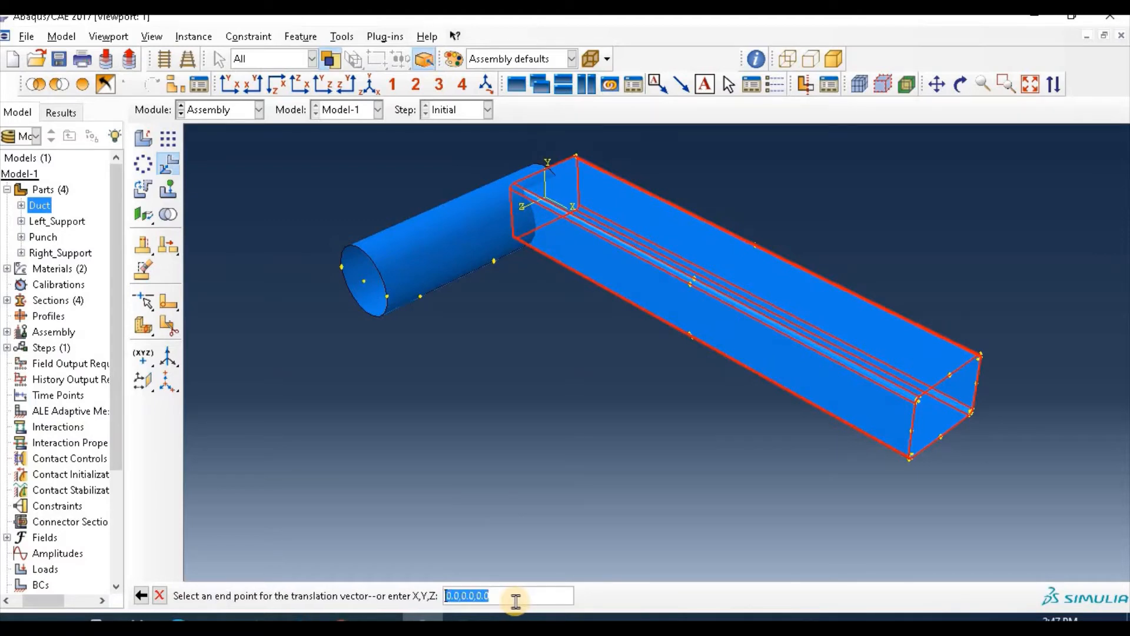
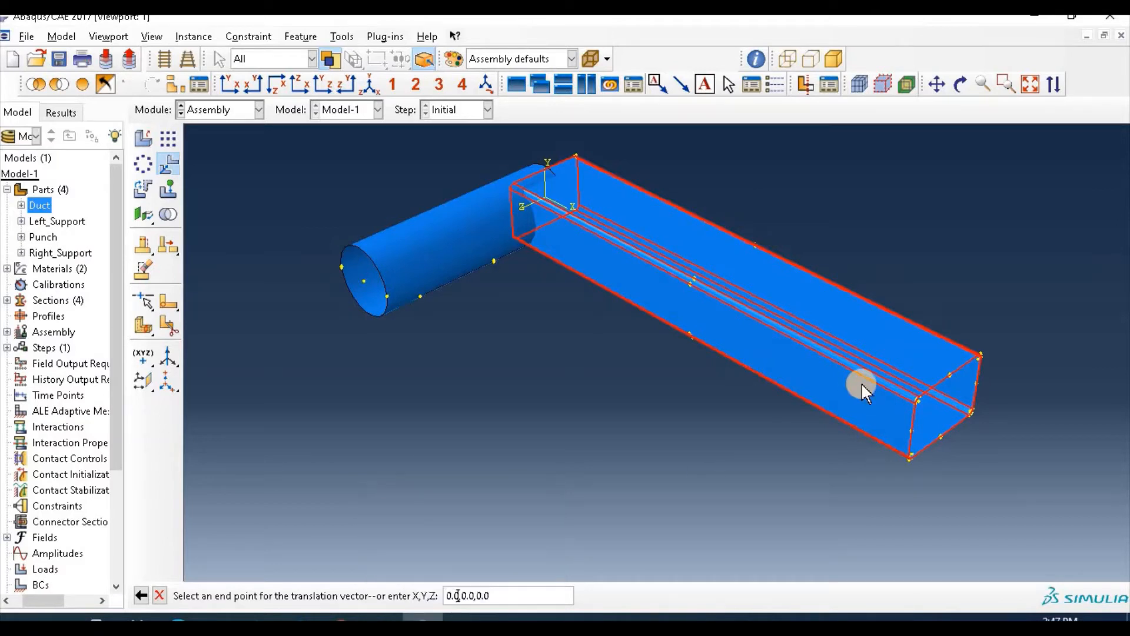
key("BackSpace")
key("BackSpace")
key("BackSpace")
key("BackSpace")
type("-275")
key("Return")
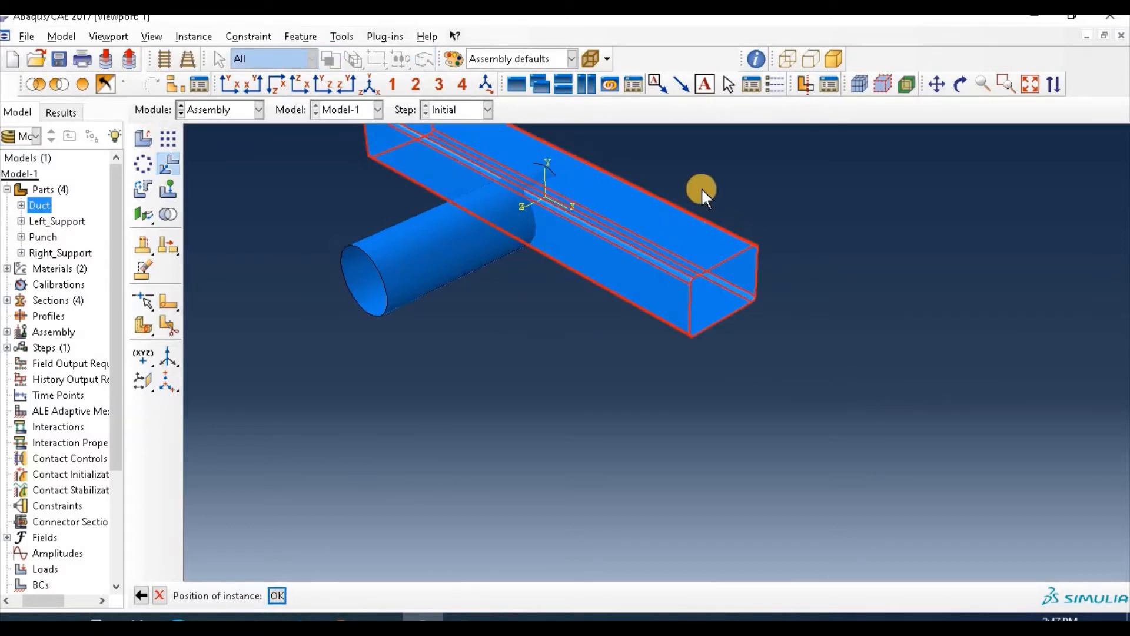
left_click(277, 595)
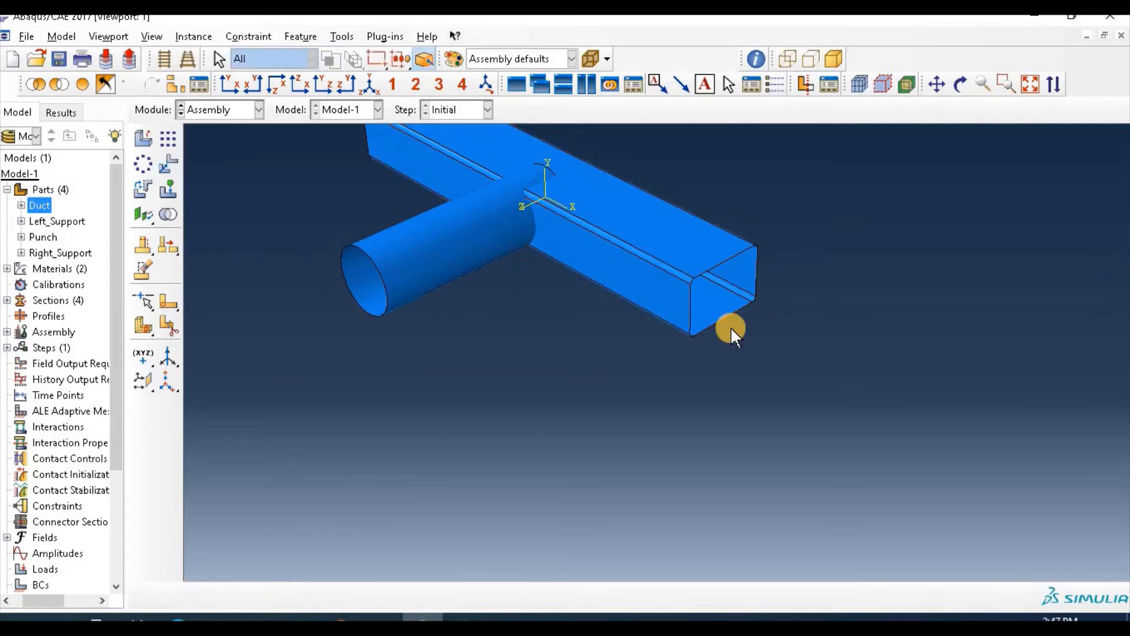
left_click(1030, 83)
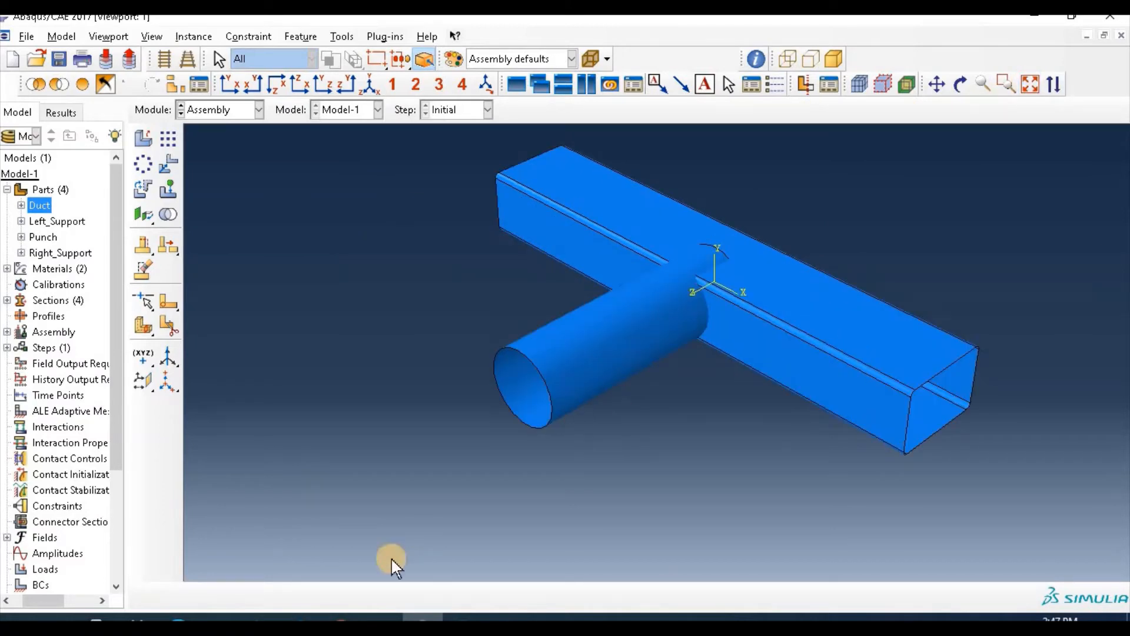
left_click(169, 166)
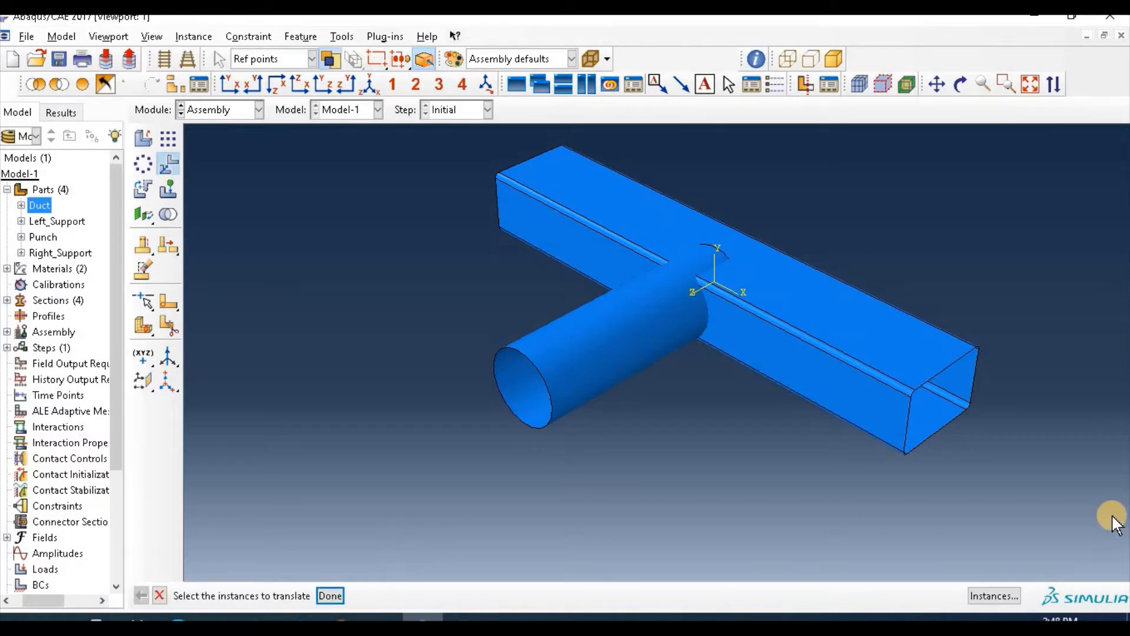
left_click(995, 596)
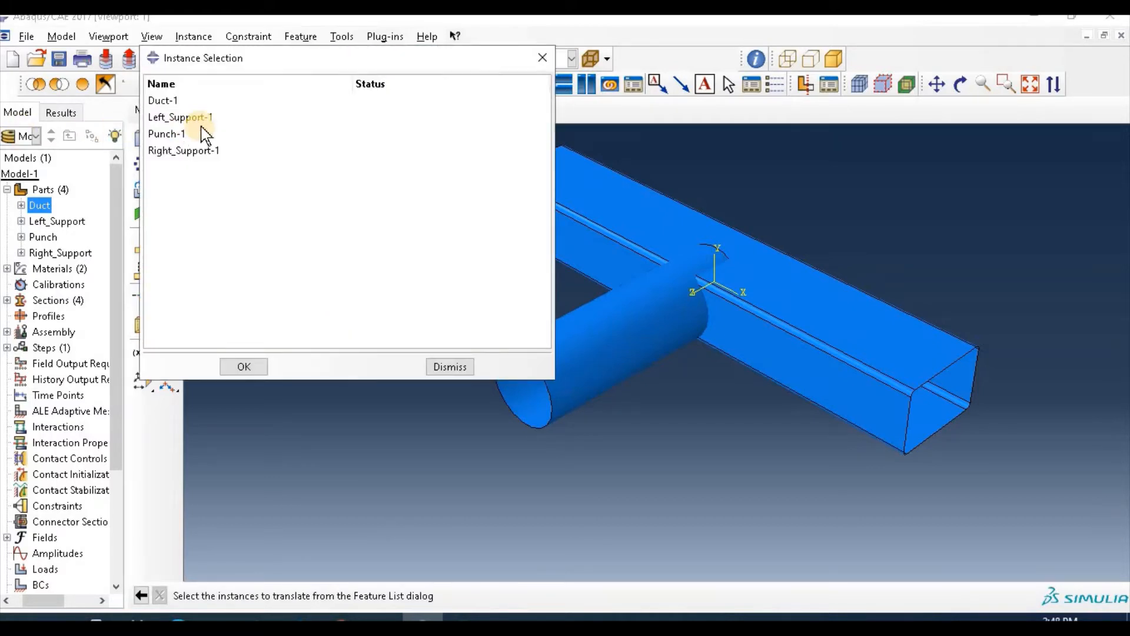
left_click(210, 151)
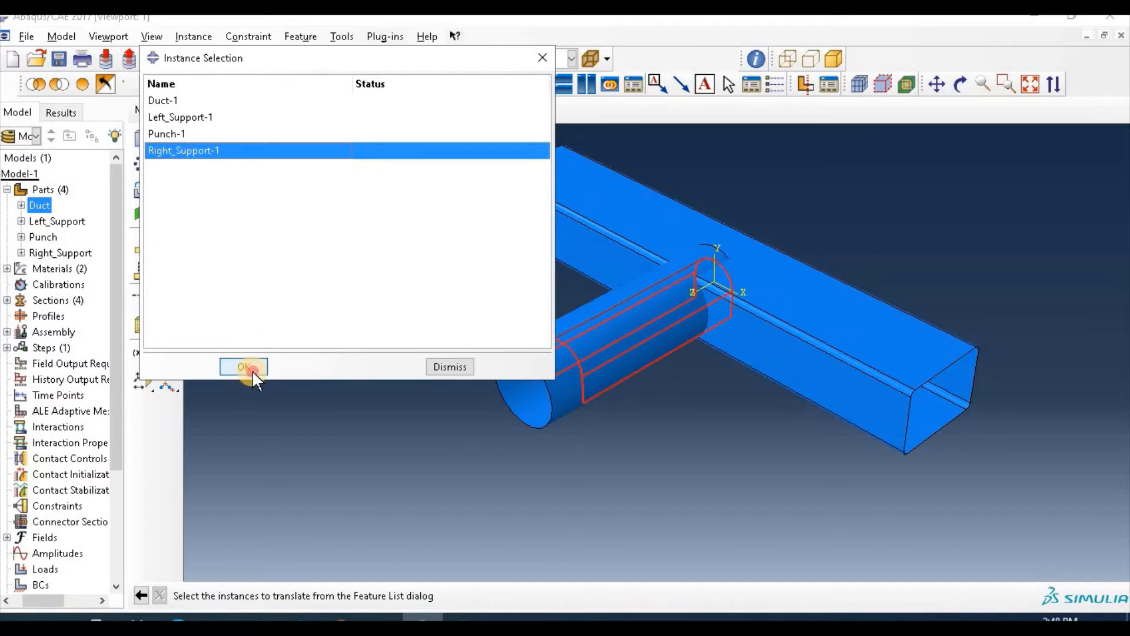
left_click(245, 366)
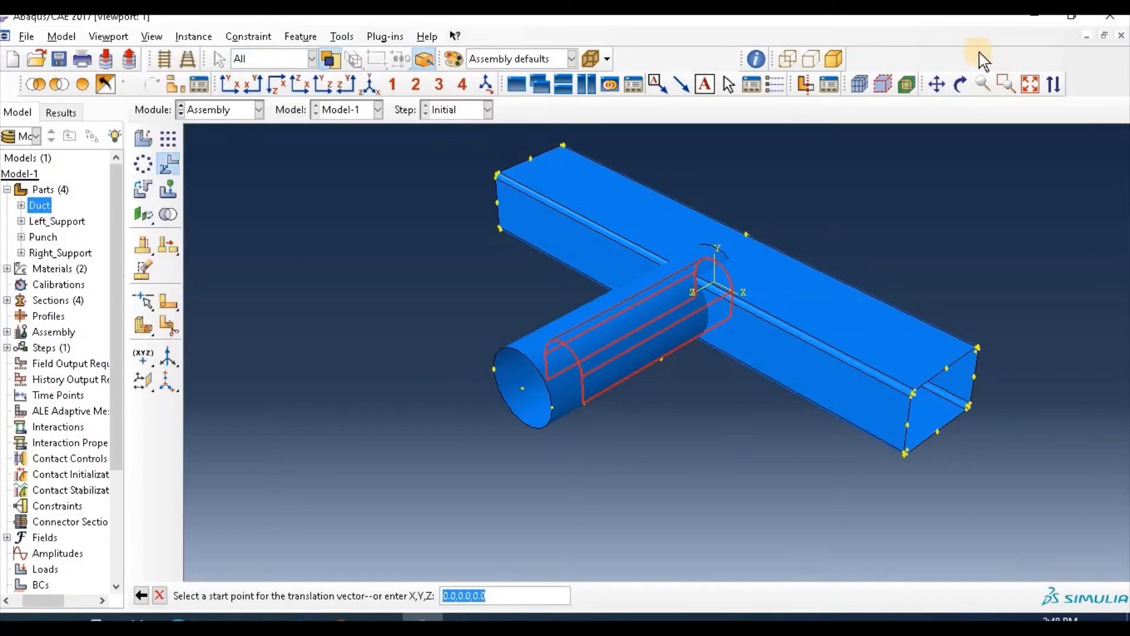
left_click(960, 85)
left_click_drag(518, 302, 663, 271)
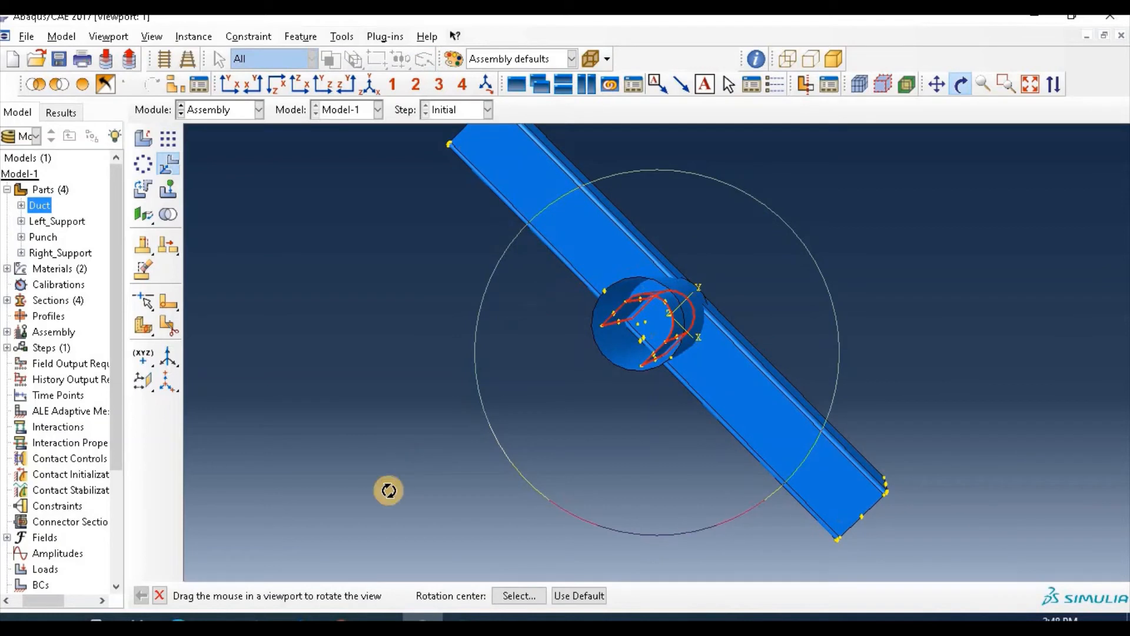
left_click(158, 595)
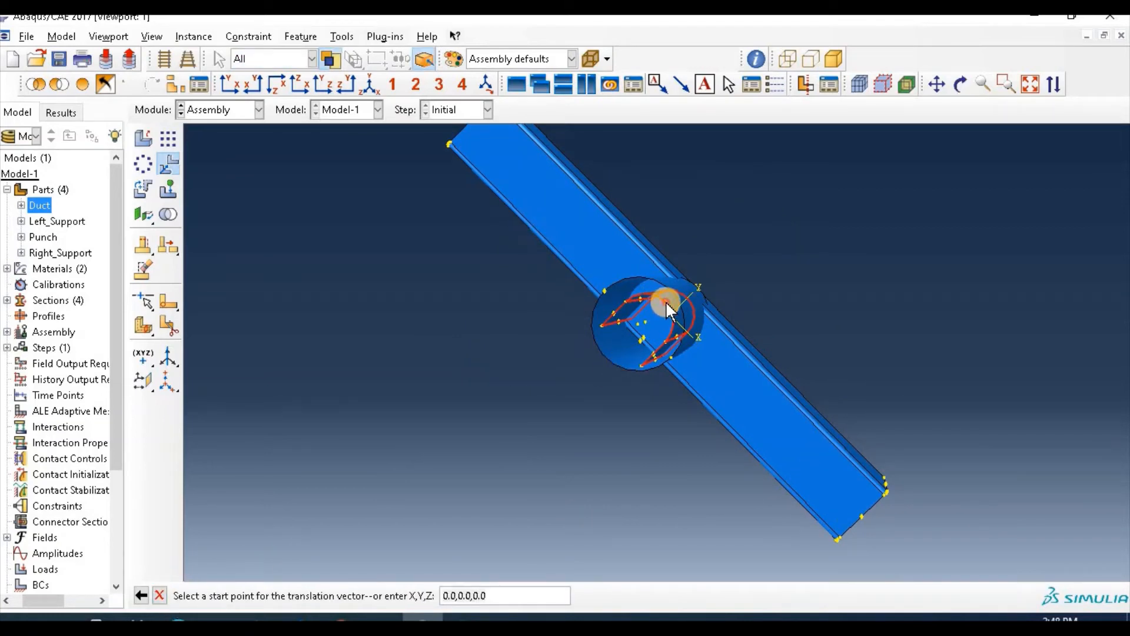
left_click(666, 302)
left_click(961, 84)
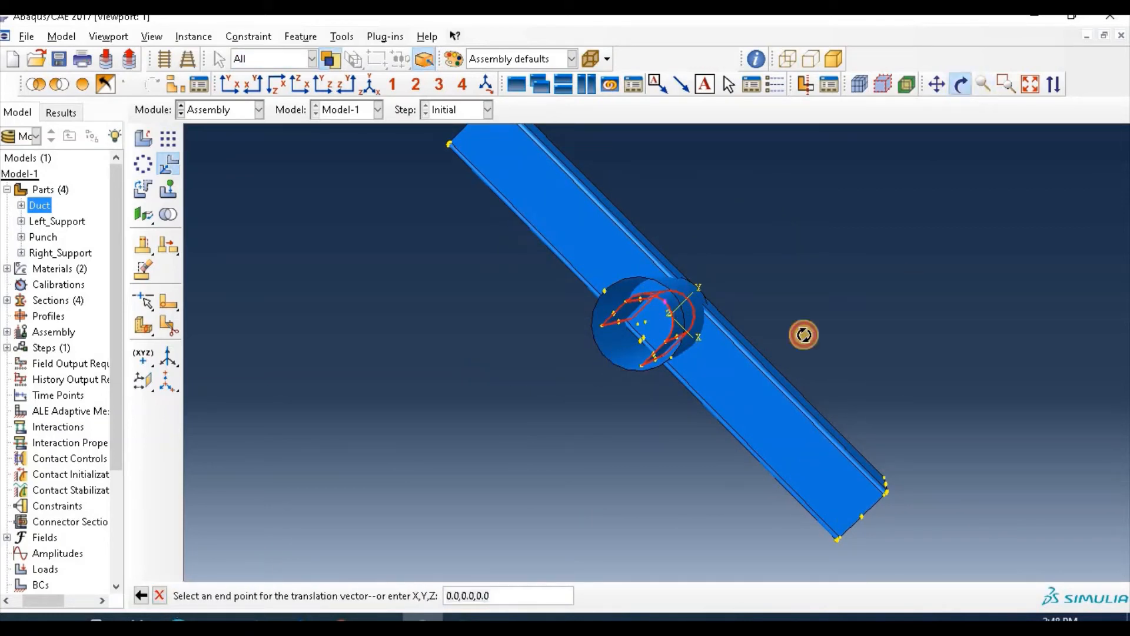
left_click_drag(644, 373, 567, 318)
mouse_move(166, 575)
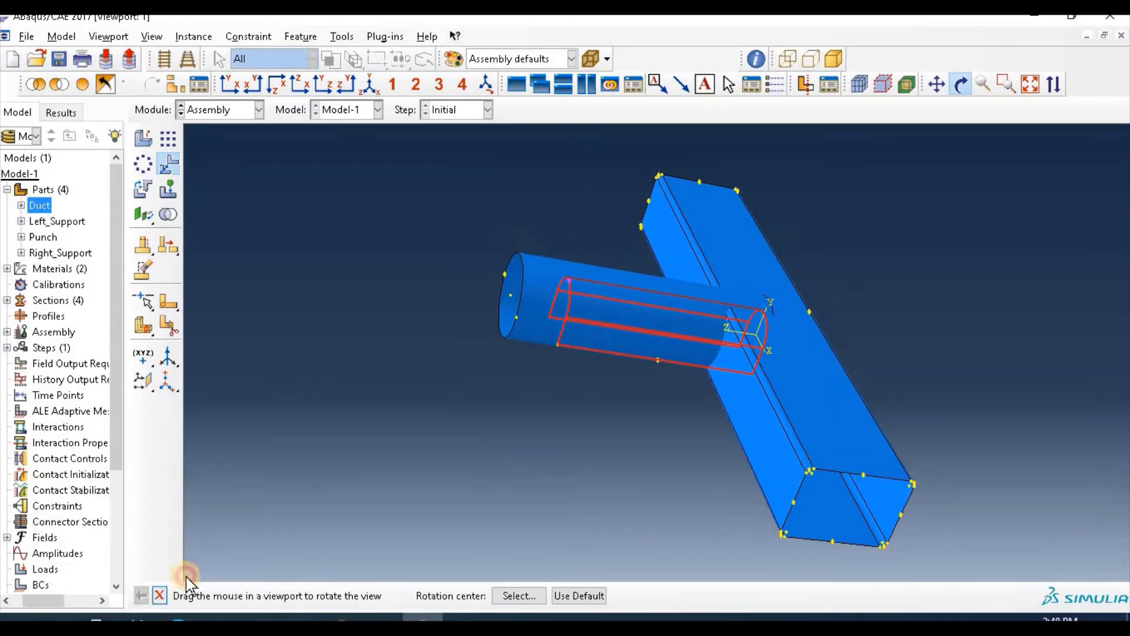
left_click(186, 579)
left_click(832, 542)
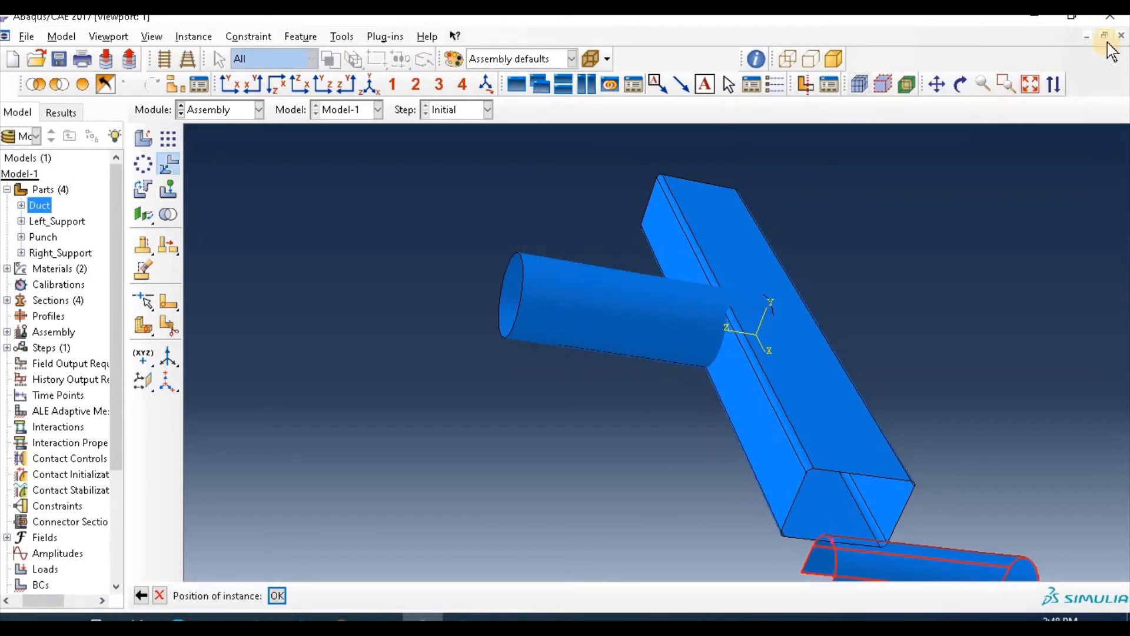
left_click(1029, 86)
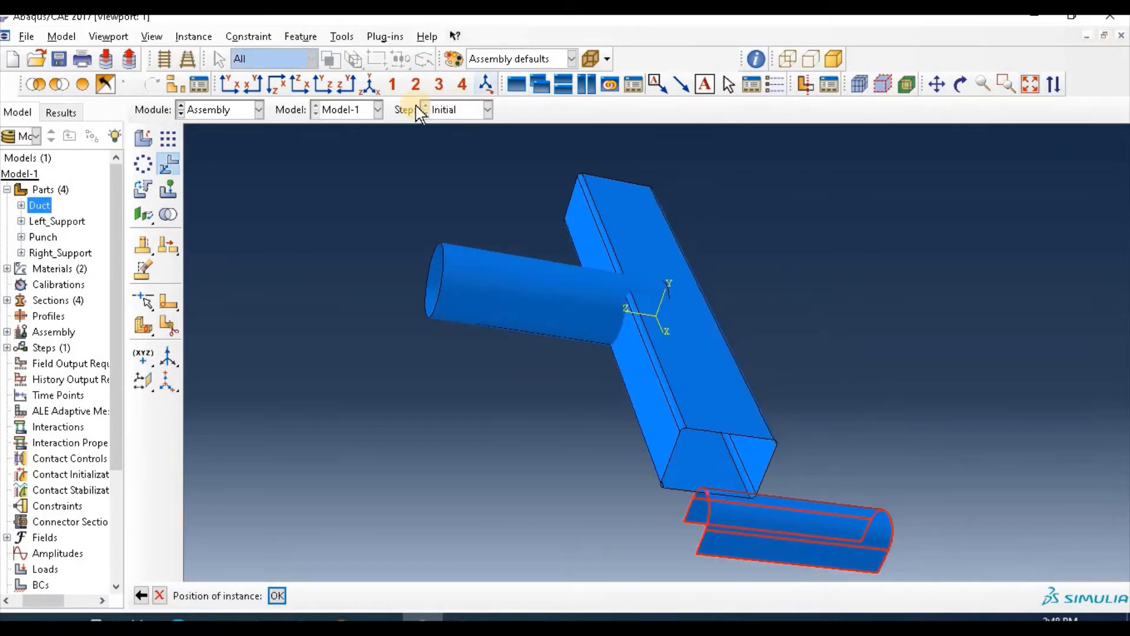
left_click(371, 87)
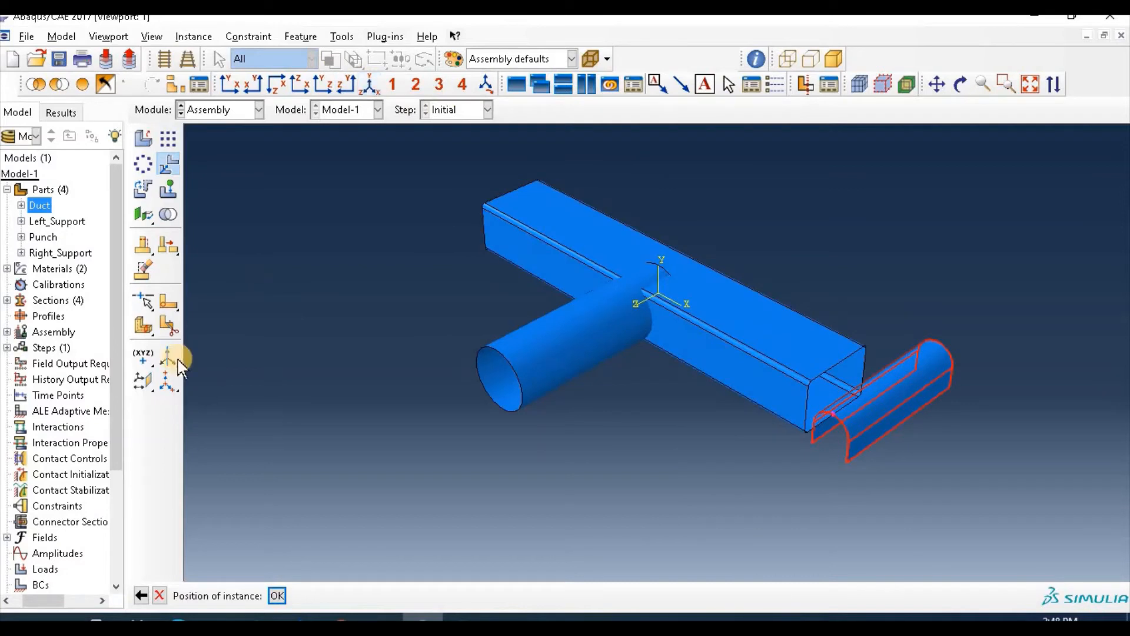
left_click(168, 162)
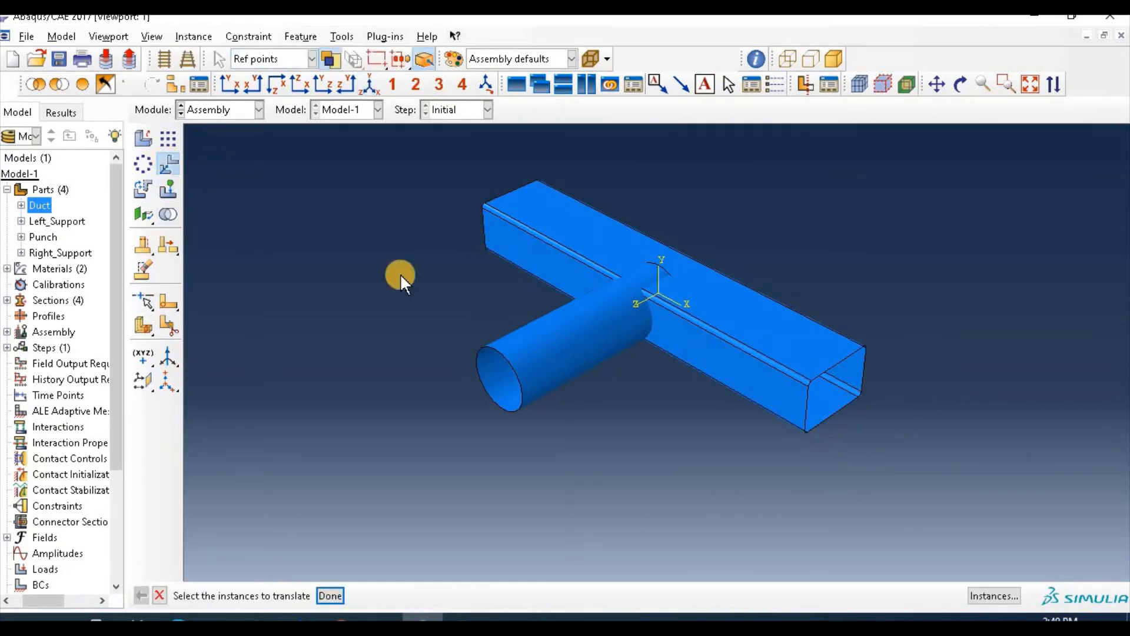
left_click(176, 167)
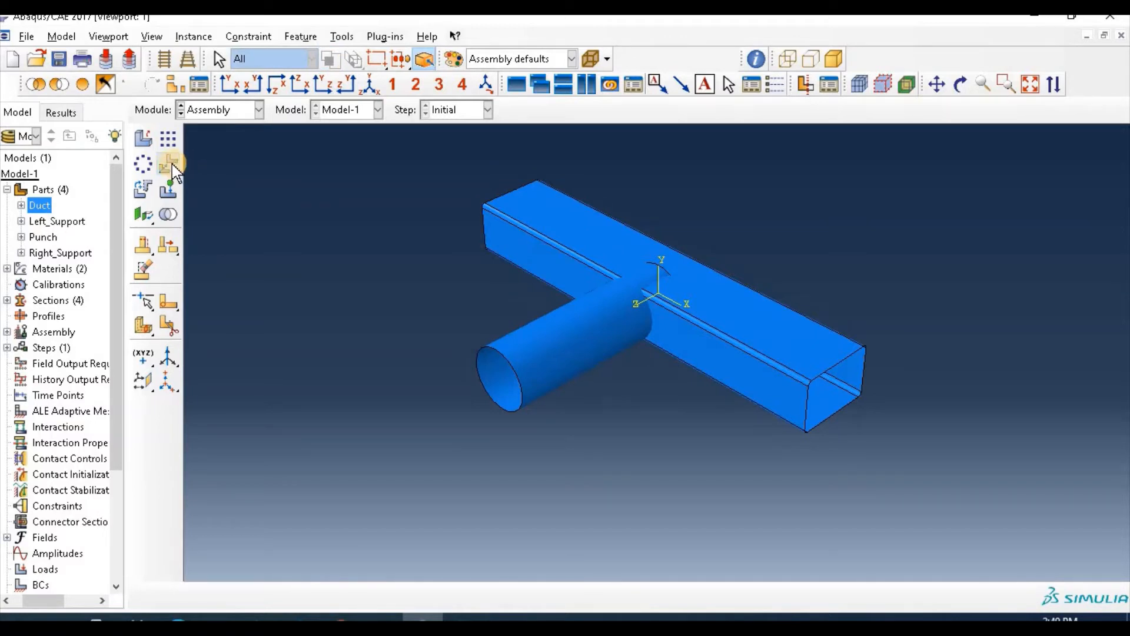
Translate the Right_Support-1 instance so its front arch's top point meets the bottom edge midpoint at the duct's +X end
left_click(173, 169)
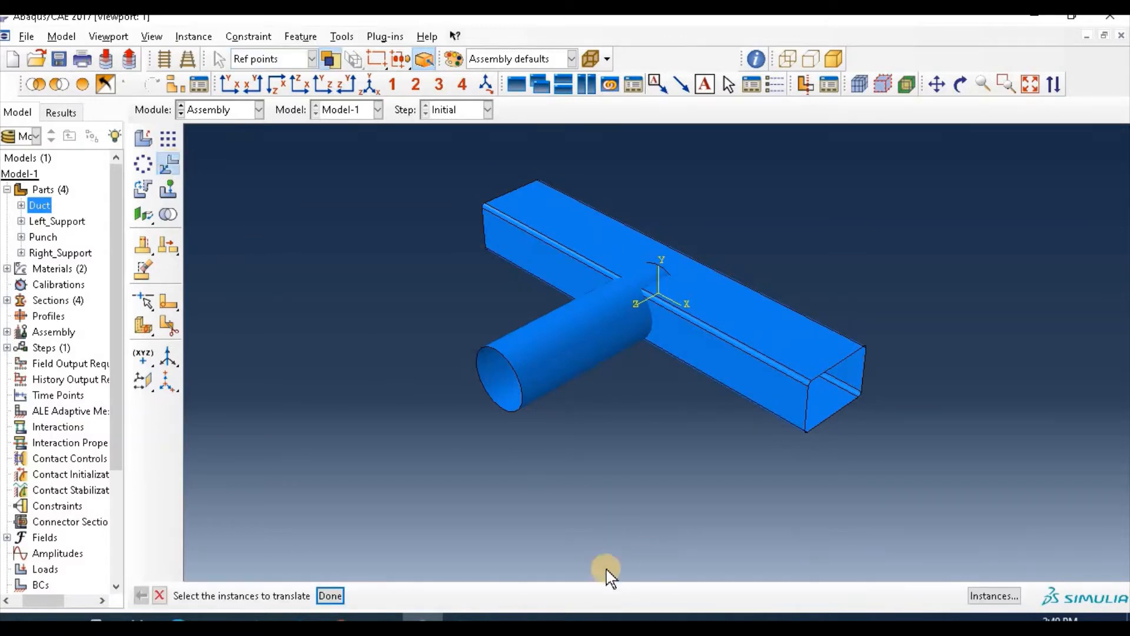
left_click(994, 596)
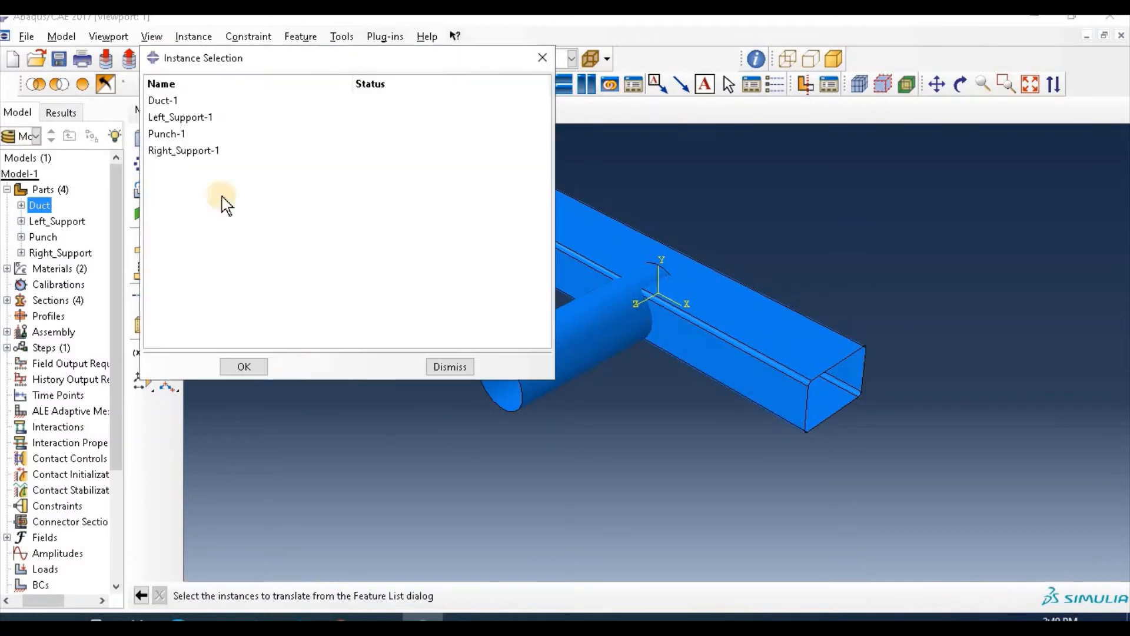
left_click(193, 152)
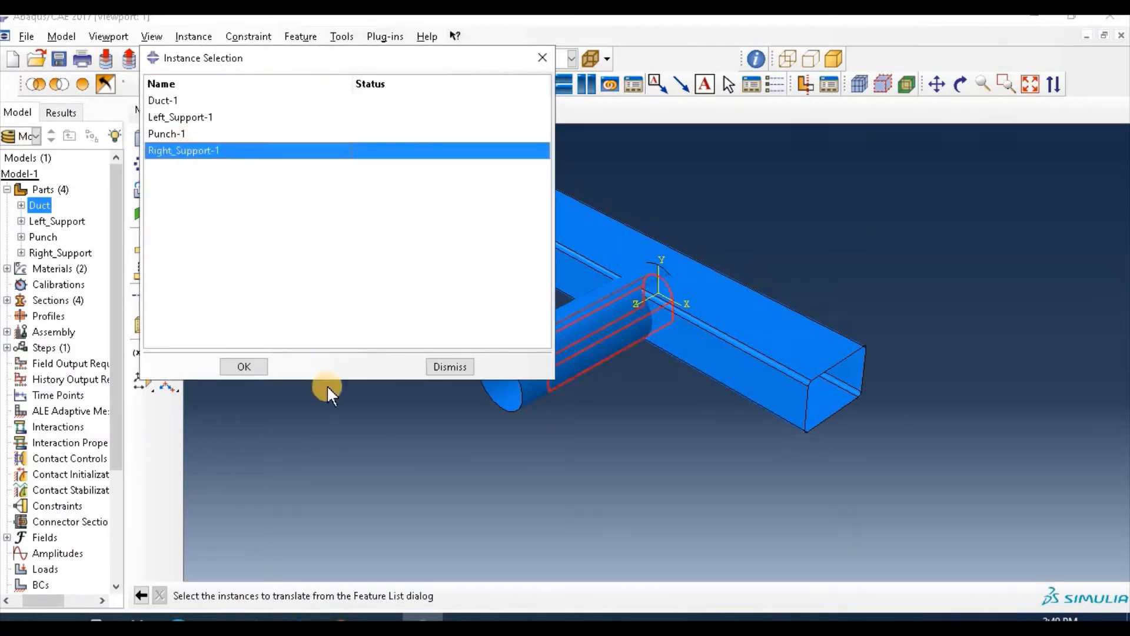
left_click(246, 366)
left_click(983, 84)
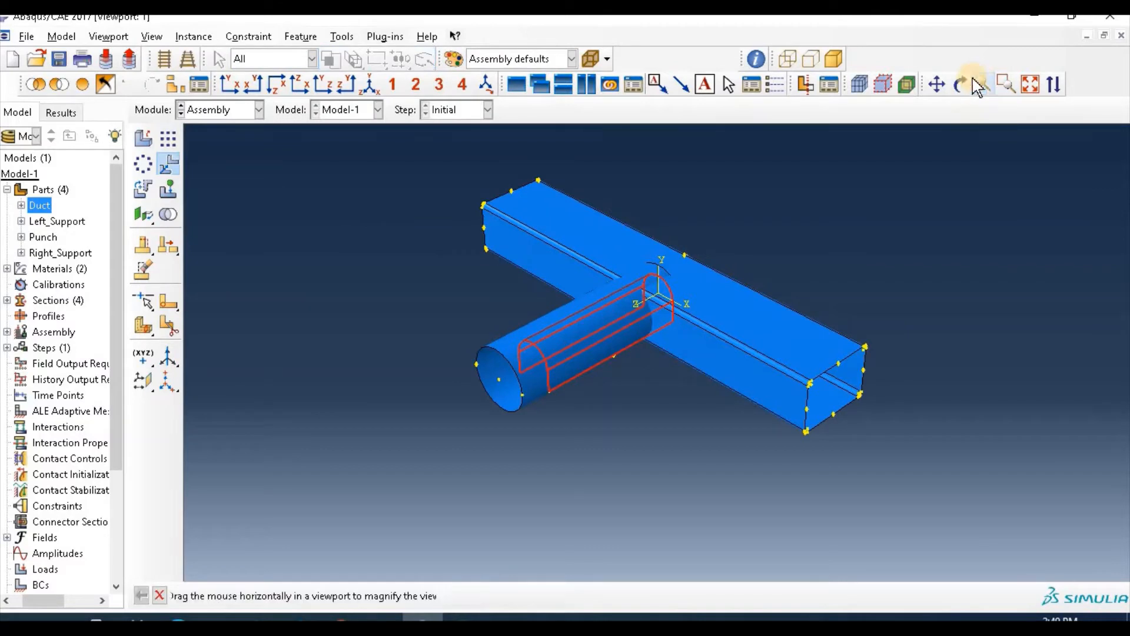
left_click(958, 85)
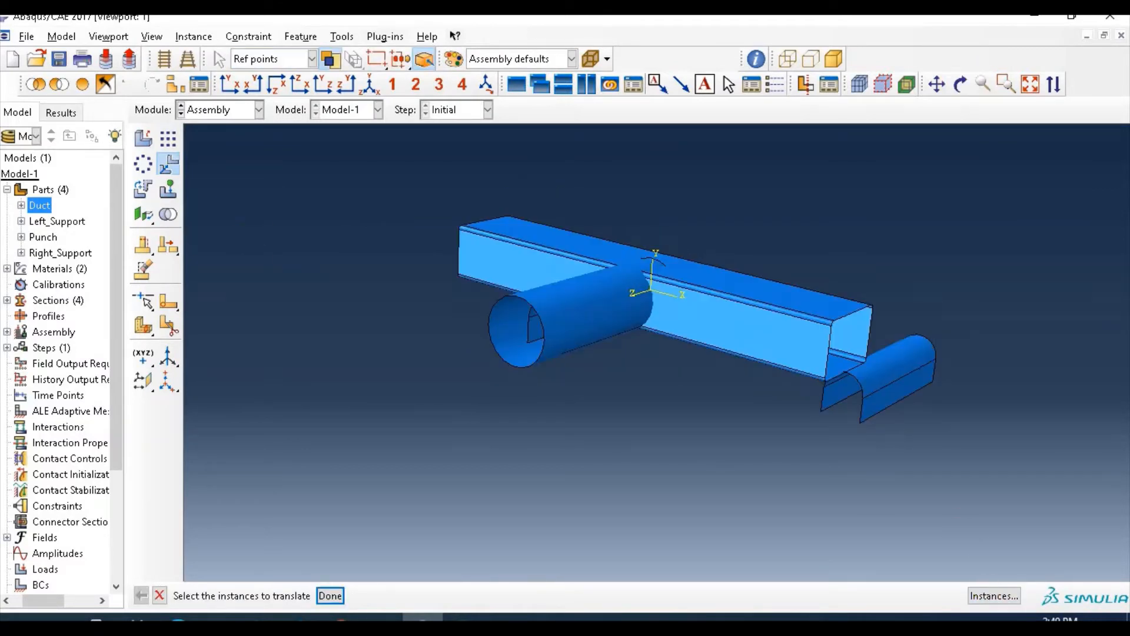
Translate the Left_Support-1 instance from its front arch's top point to the bottom edge midpoint at the duct's -X end
left_click(995, 596)
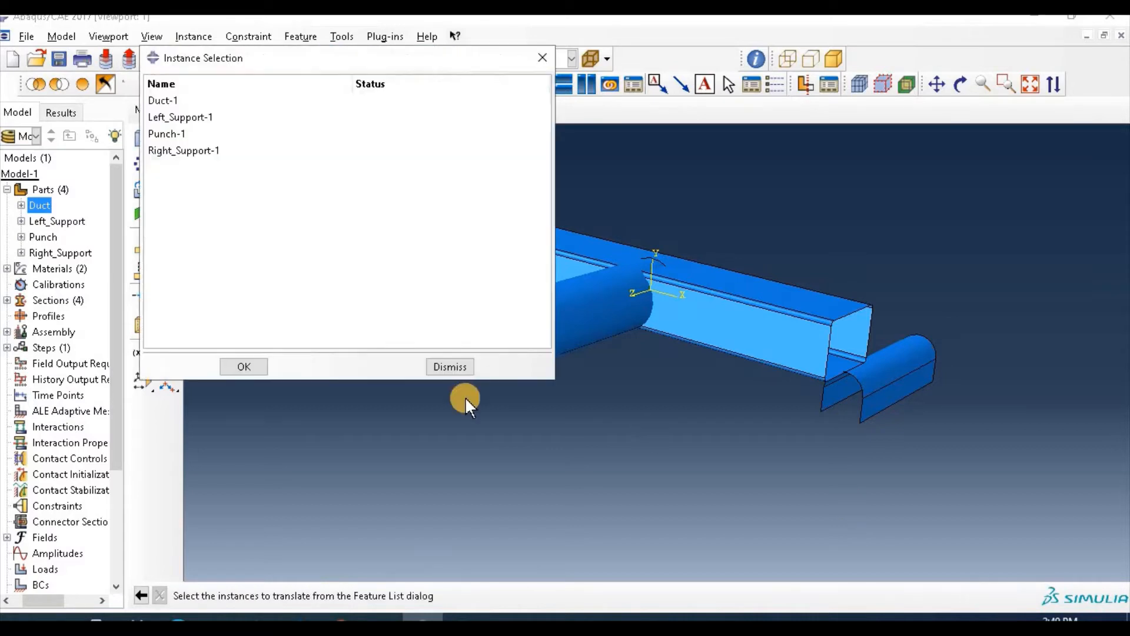
left_click(182, 118)
left_click(242, 367)
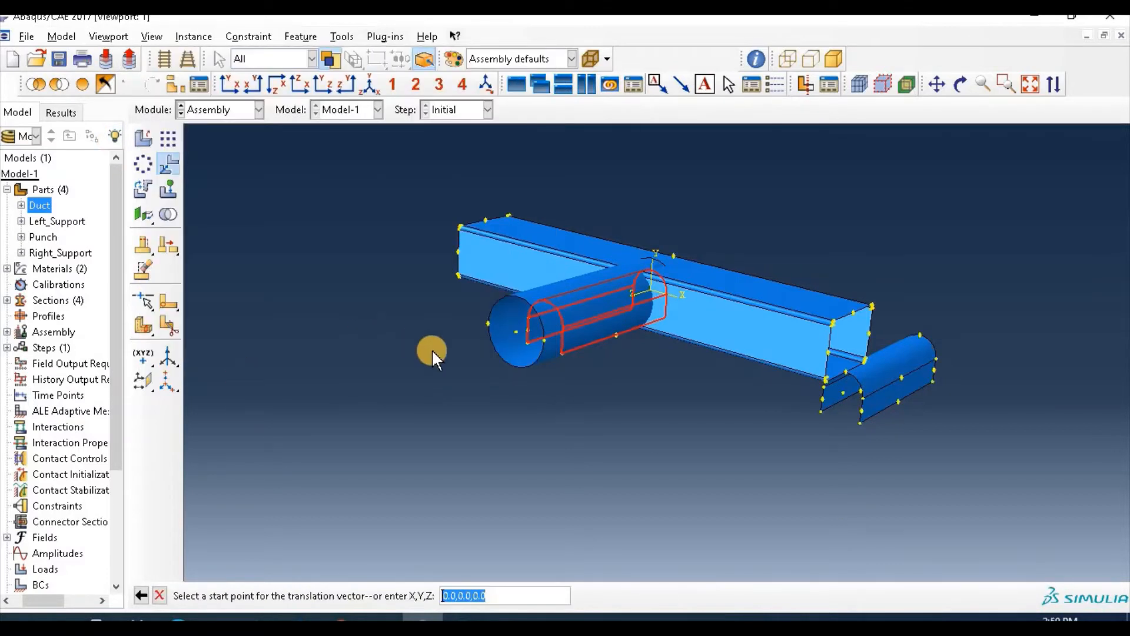
left_click(960, 84)
left_click_drag(598, 260, 582, 281)
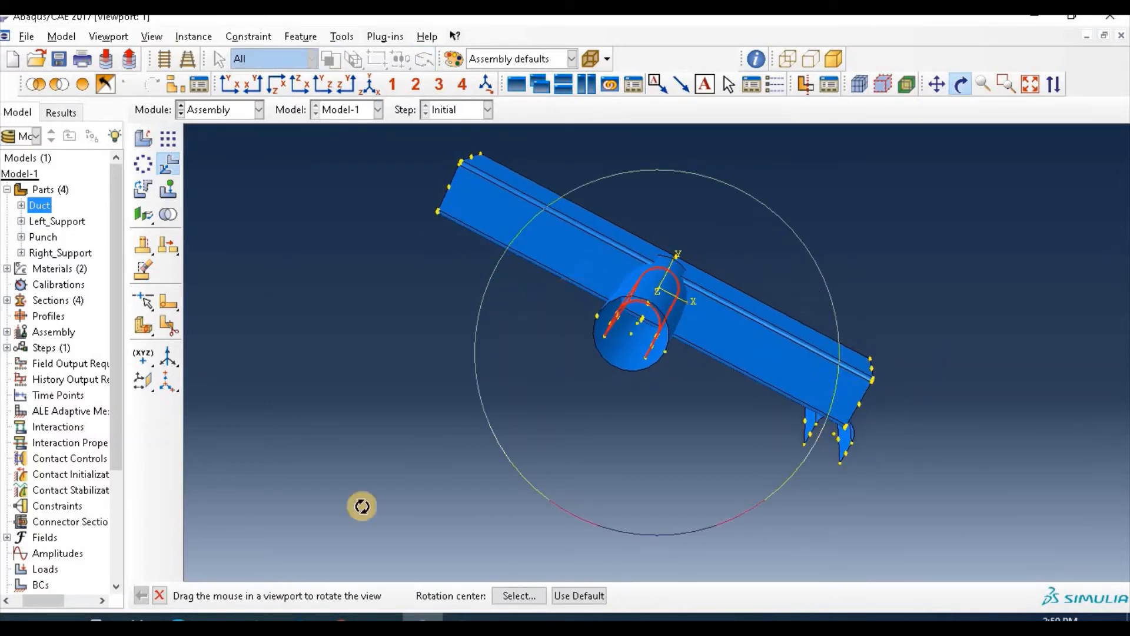
left_click(160, 595)
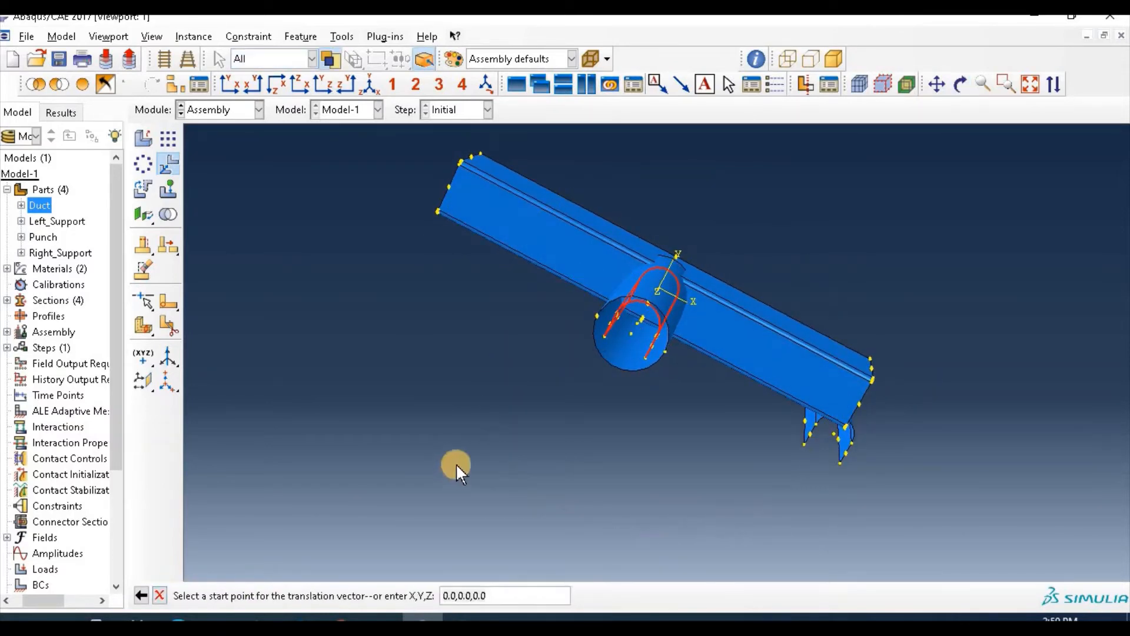
left_click(649, 303)
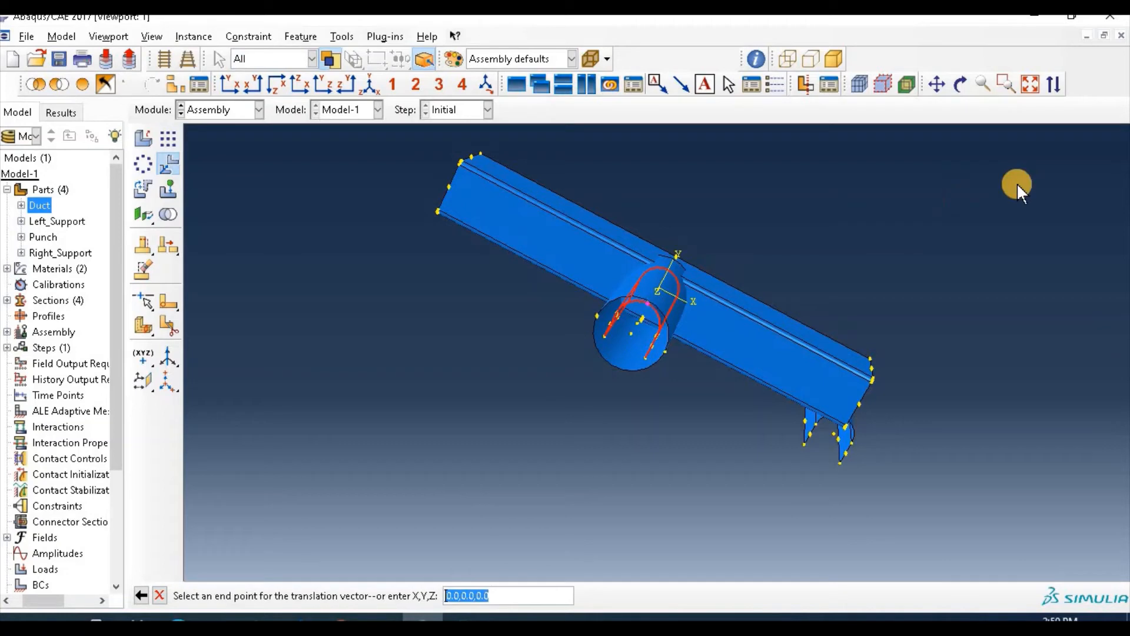
left_click(960, 84)
left_click_drag(535, 246, 556, 269)
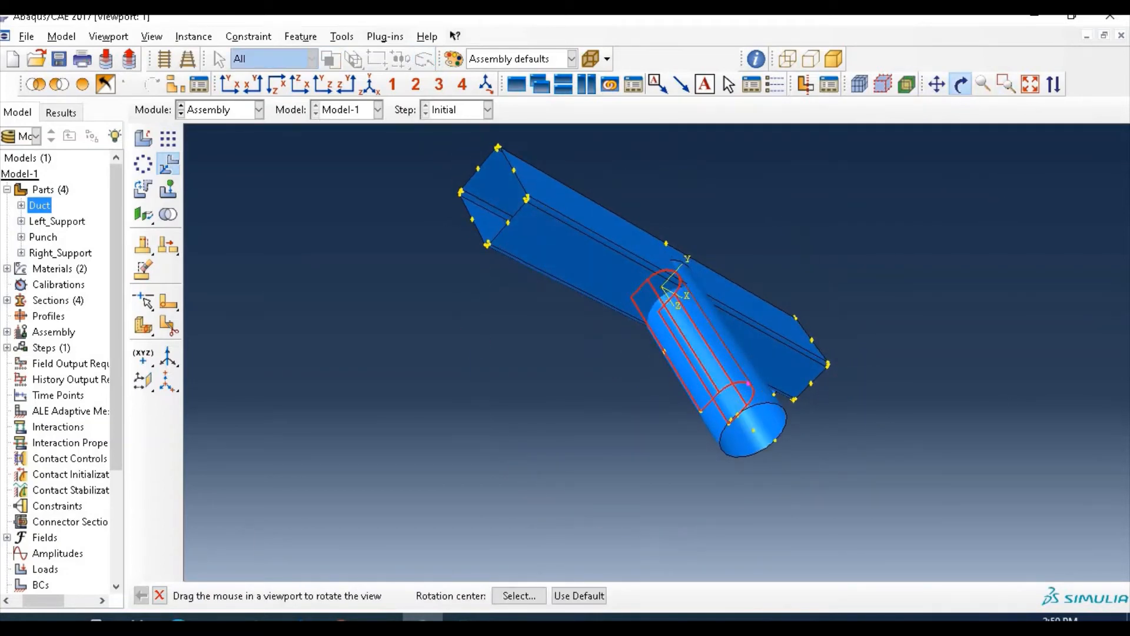
left_click(160, 596)
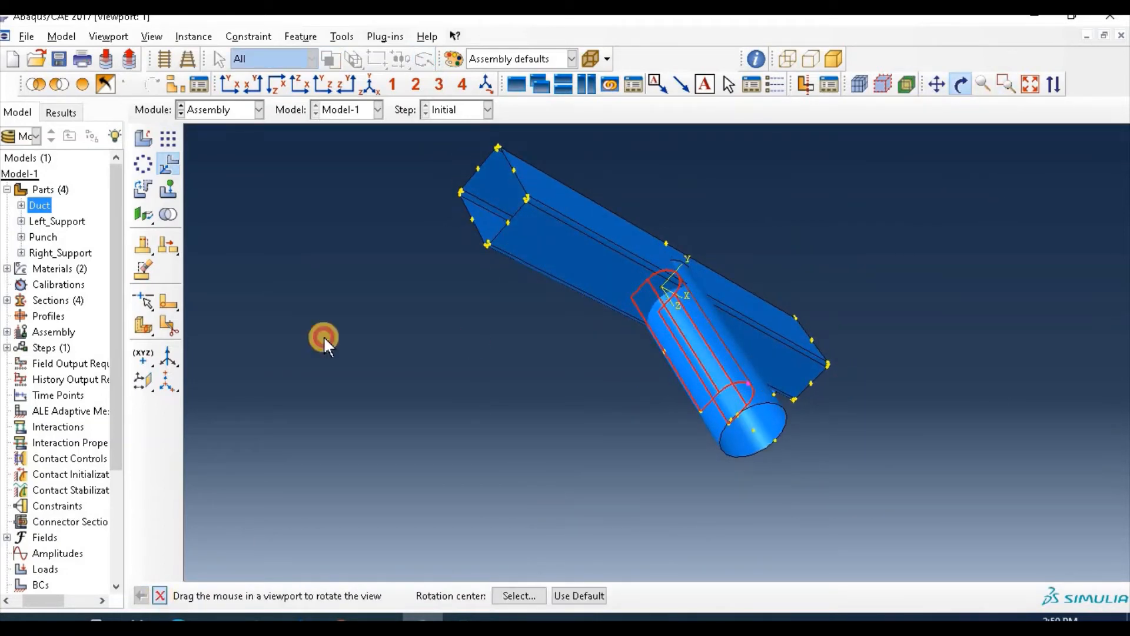
left_click(474, 219)
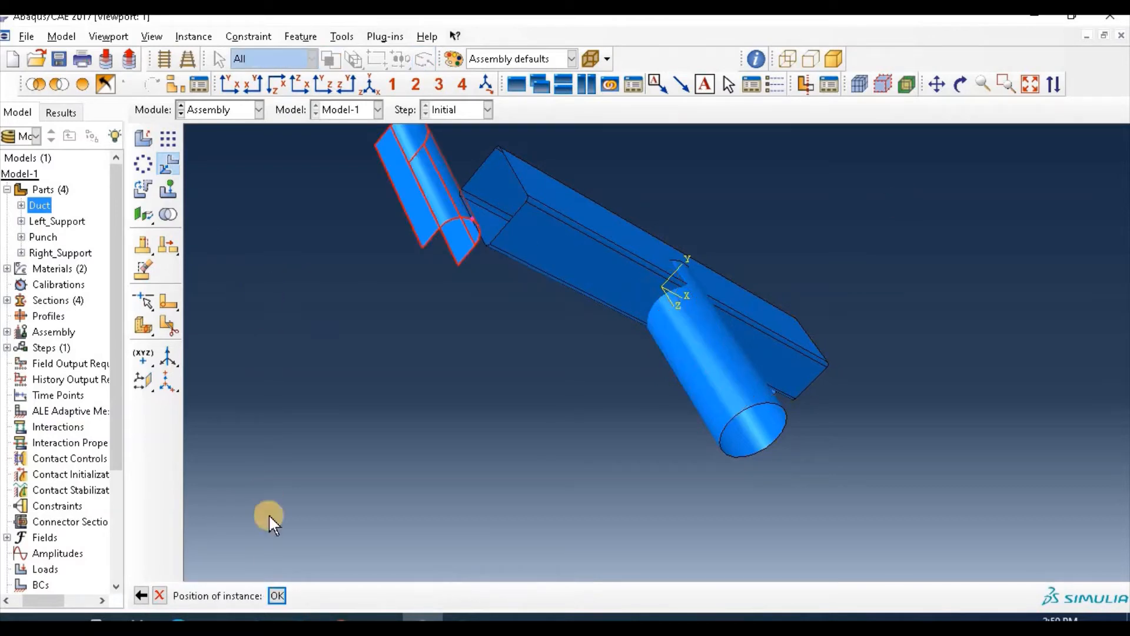
left_click(277, 596)
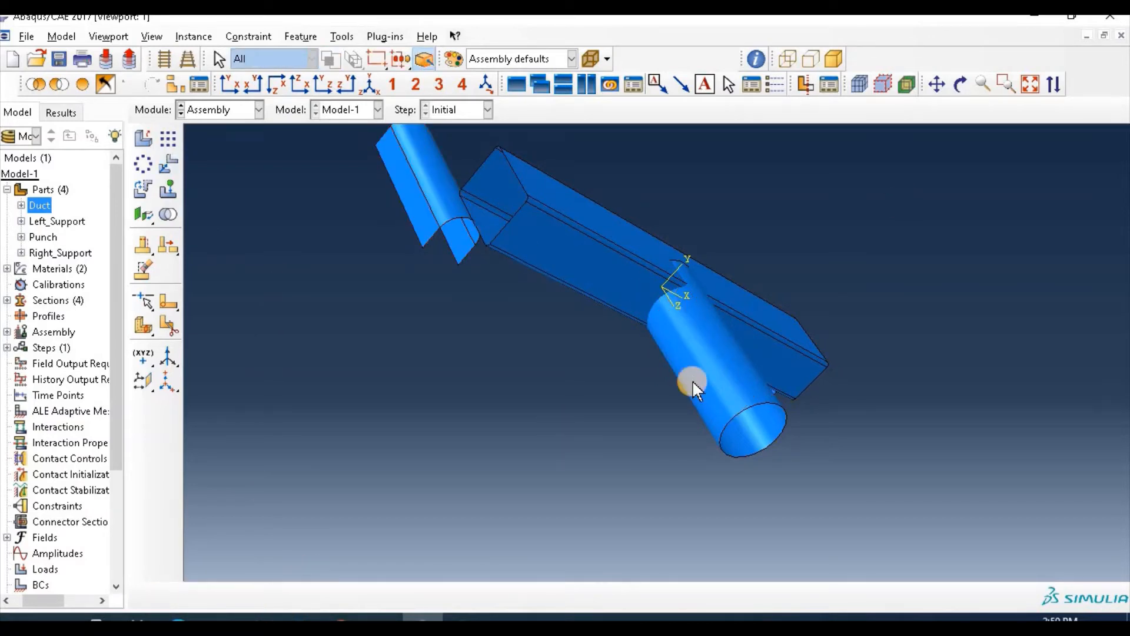
Translate the Punch-1 instance upward along the Y axis, starting from the origin, so it sits just above the duct's top face
left_click_drag(693, 380, 592, 395, "ctrl+alt")
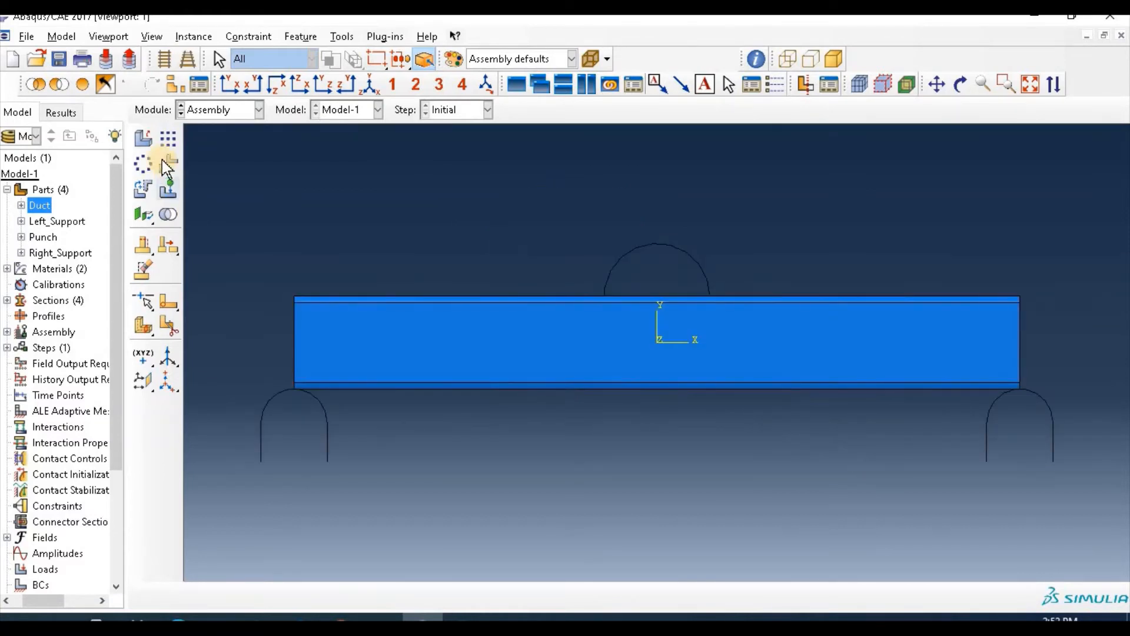
left_click(167, 163)
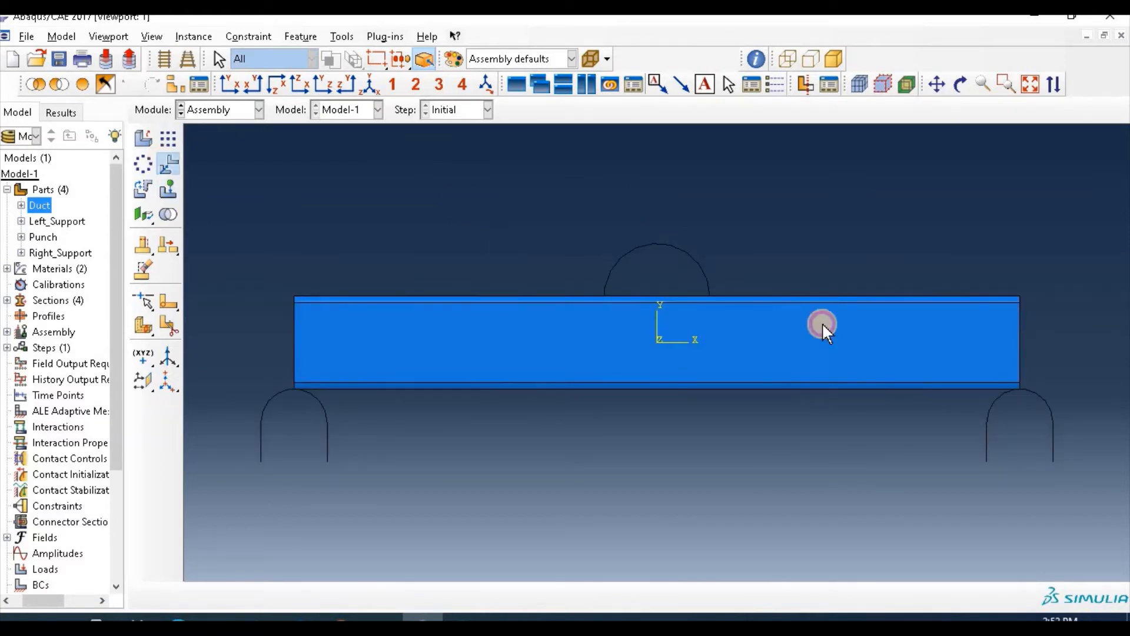
left_click(990, 596)
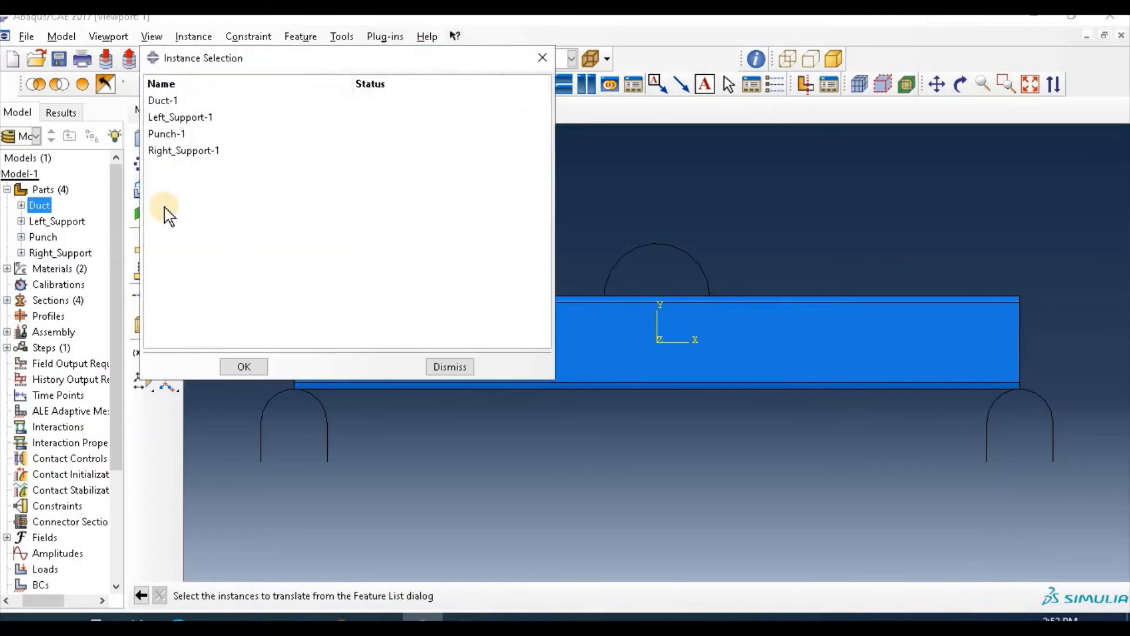
left_click(176, 135)
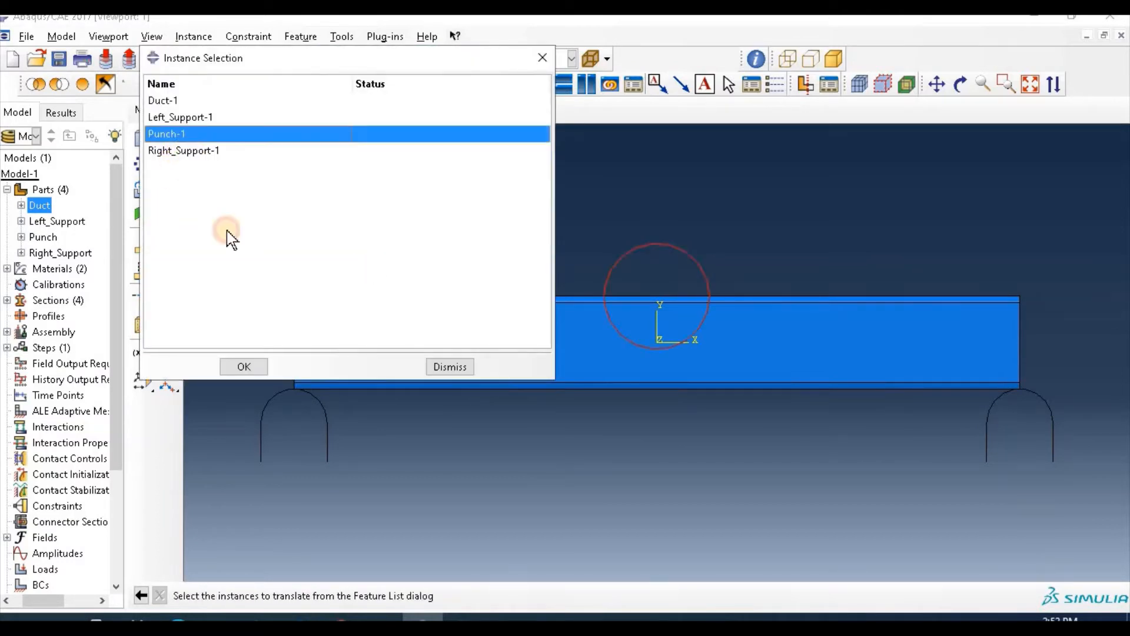
left_click(245, 367)
key("Return")
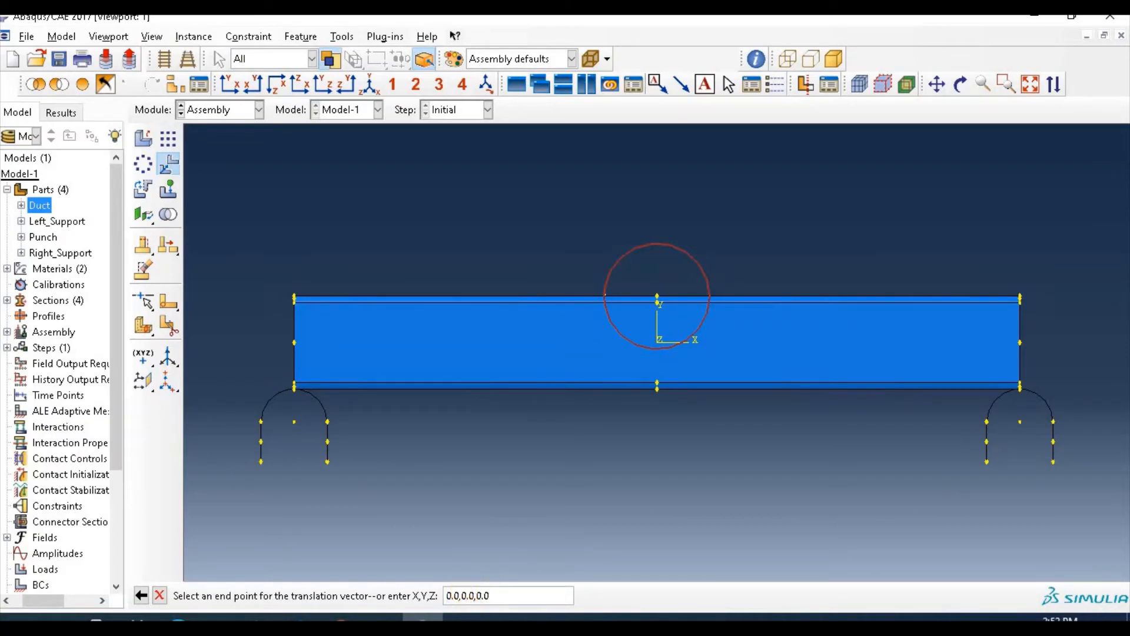
mouse_move(464, 617)
key("Return")
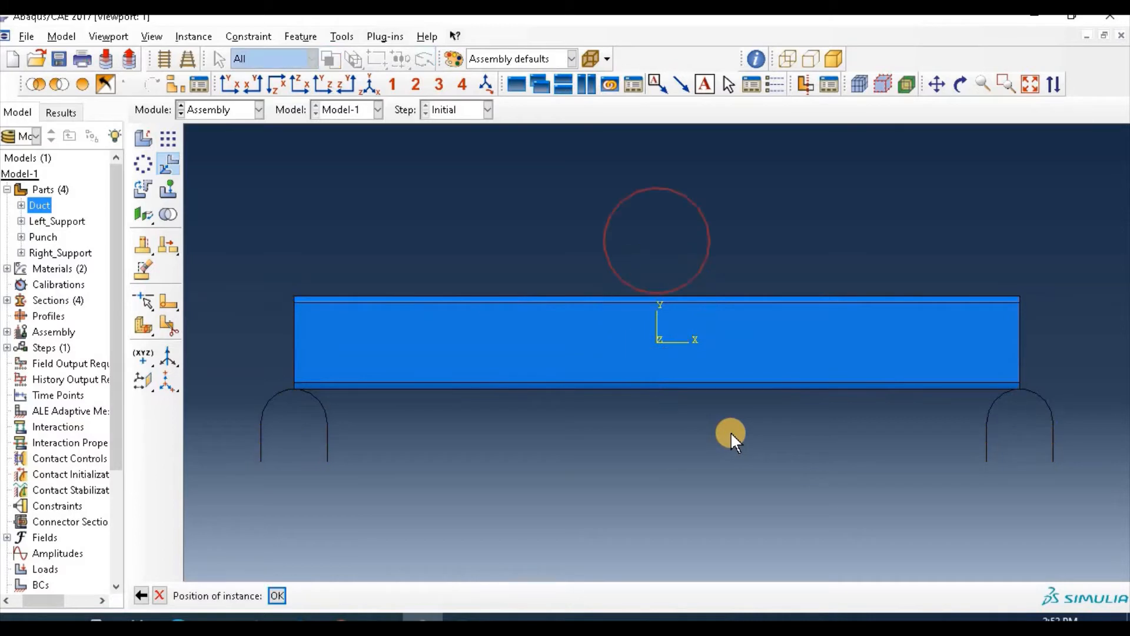
left_click(277, 595)
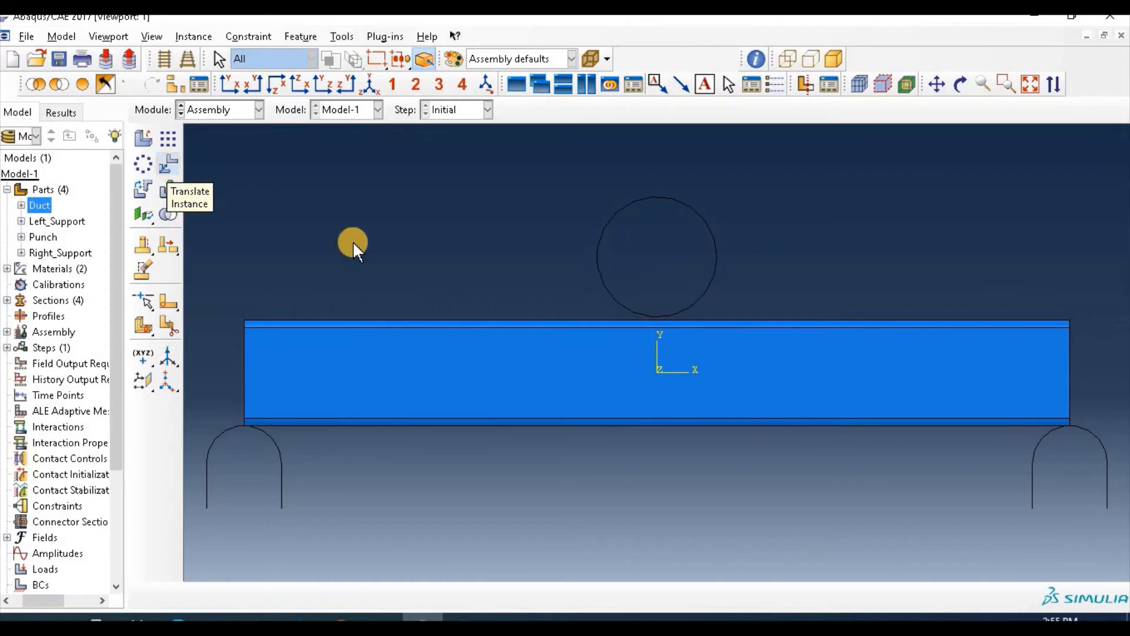
Translate the Left_Support-1 instance by 90 along the X axis, starting from the origin
left_click(166, 158)
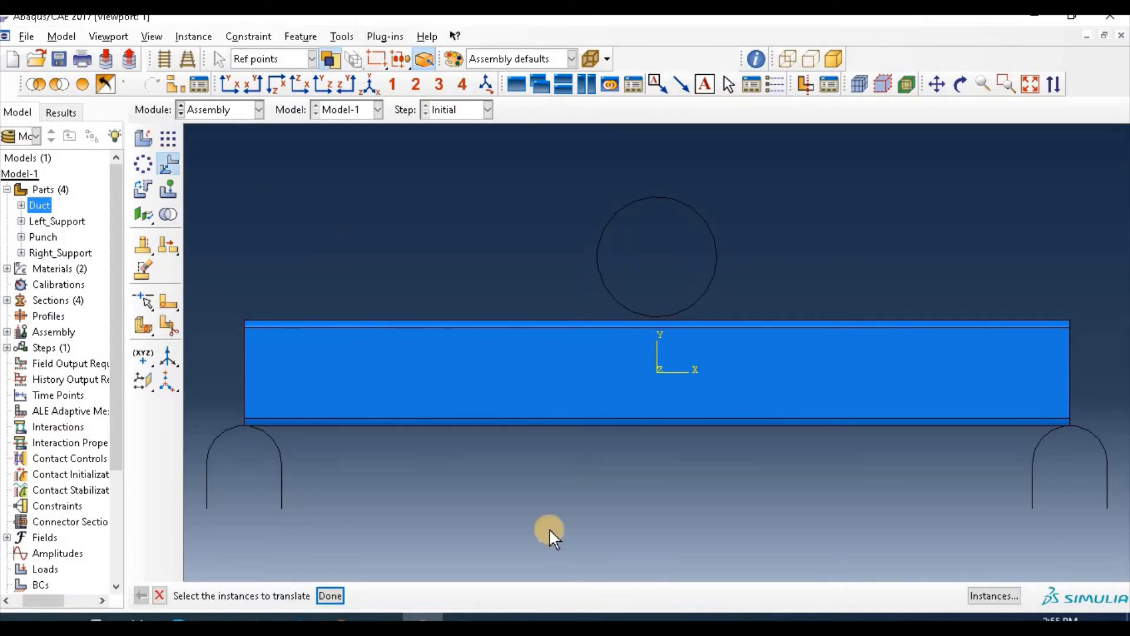
left_click(994, 595)
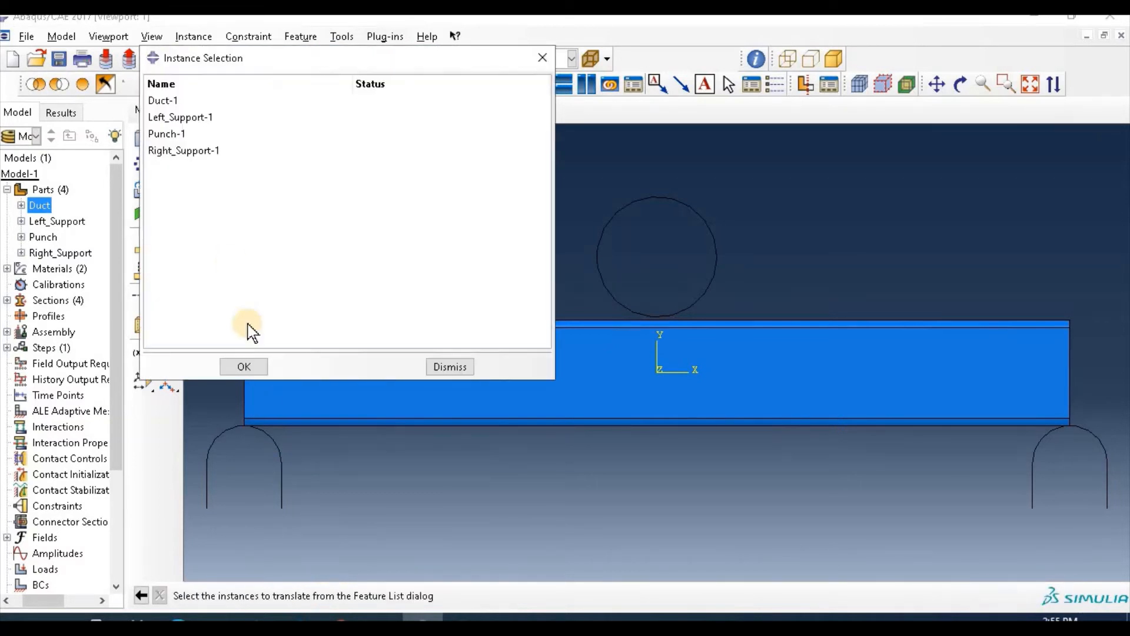
left_click(175, 118)
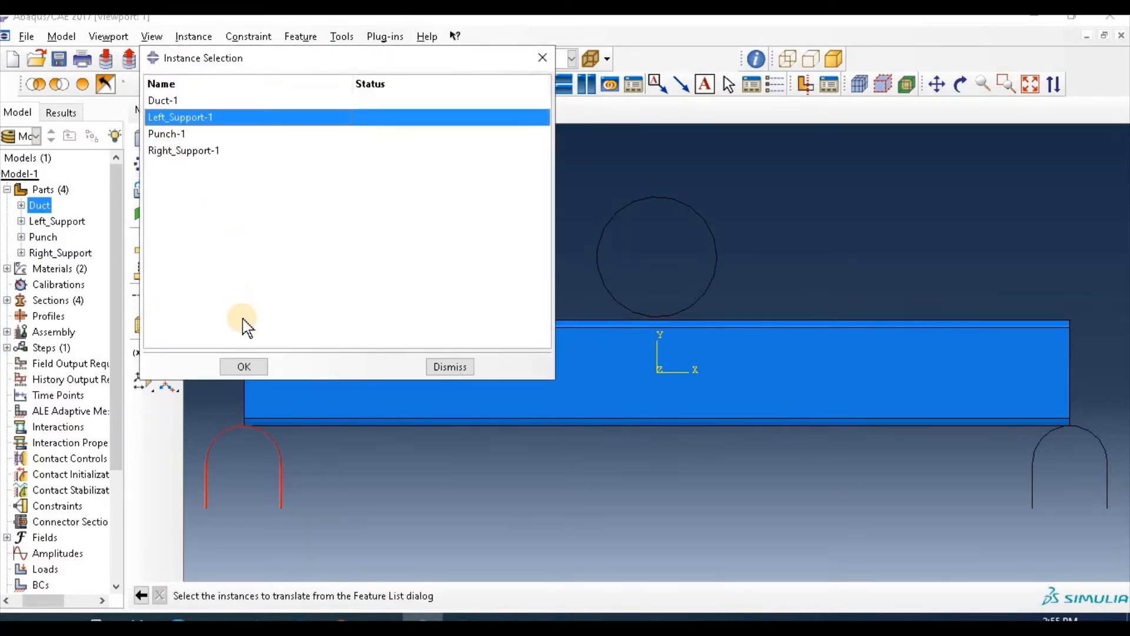
left_click(243, 366)
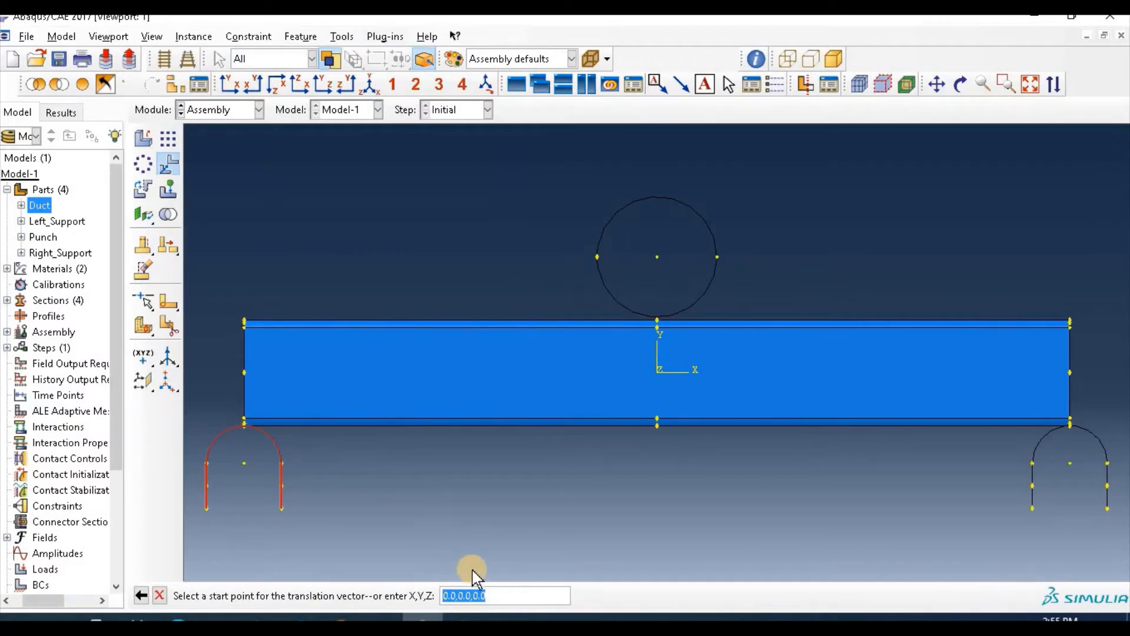
key("Return")
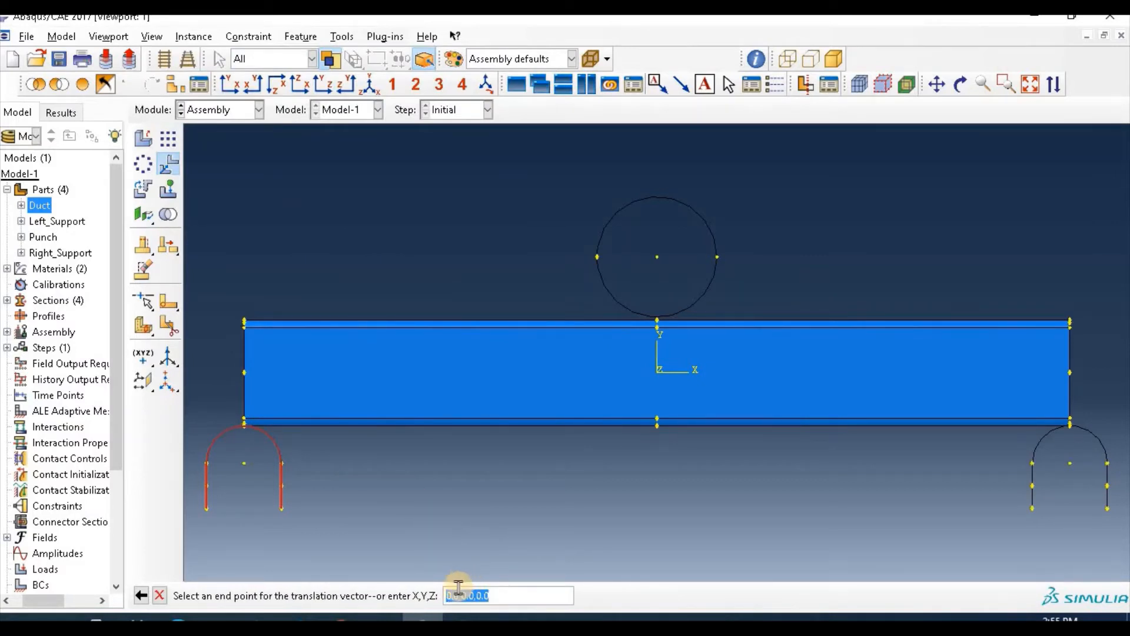
left_click(458, 596)
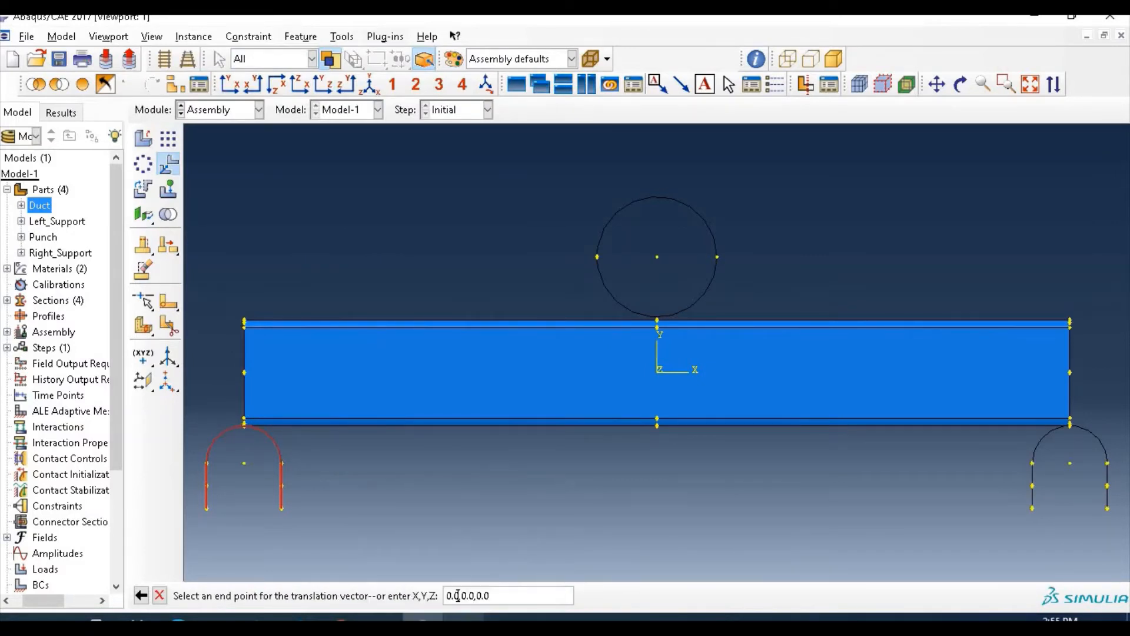
key("BackSpace")
key("BackSpace")
type("90")
key("Return")
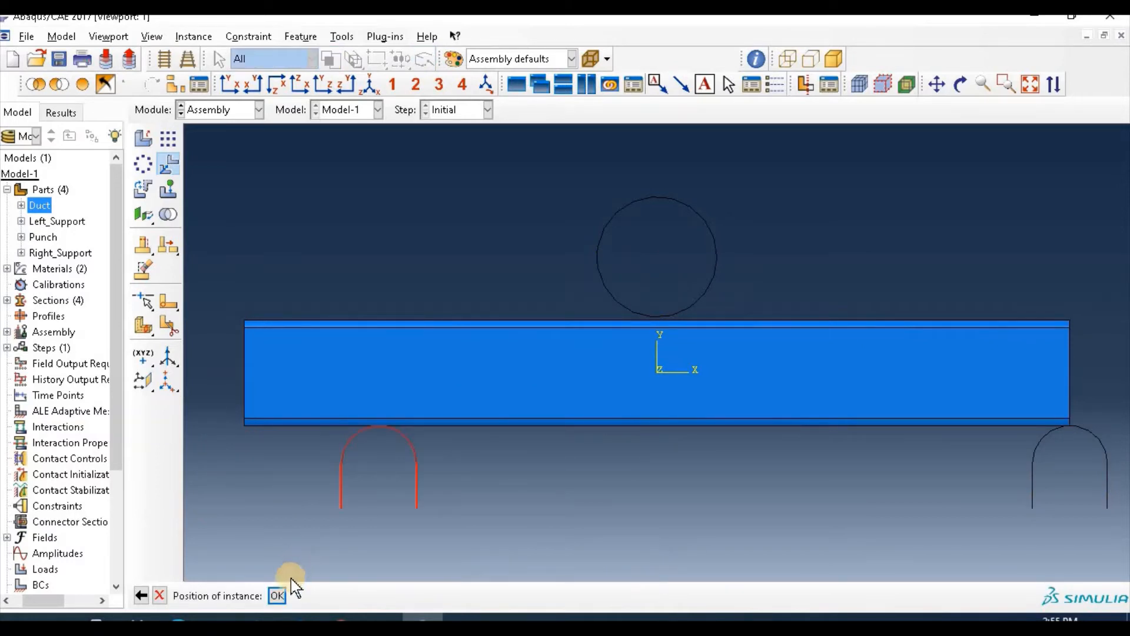
left_click(277, 596)
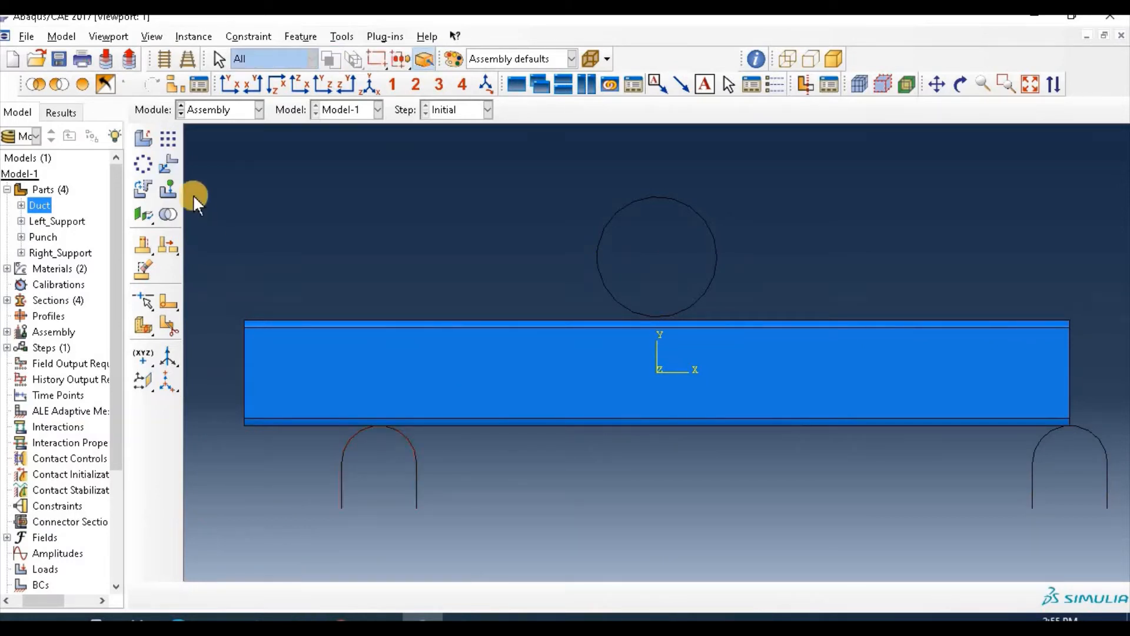
Translate the Right_Support-1 instance by -90 along the X axis, starting from the origin
left_click(168, 164)
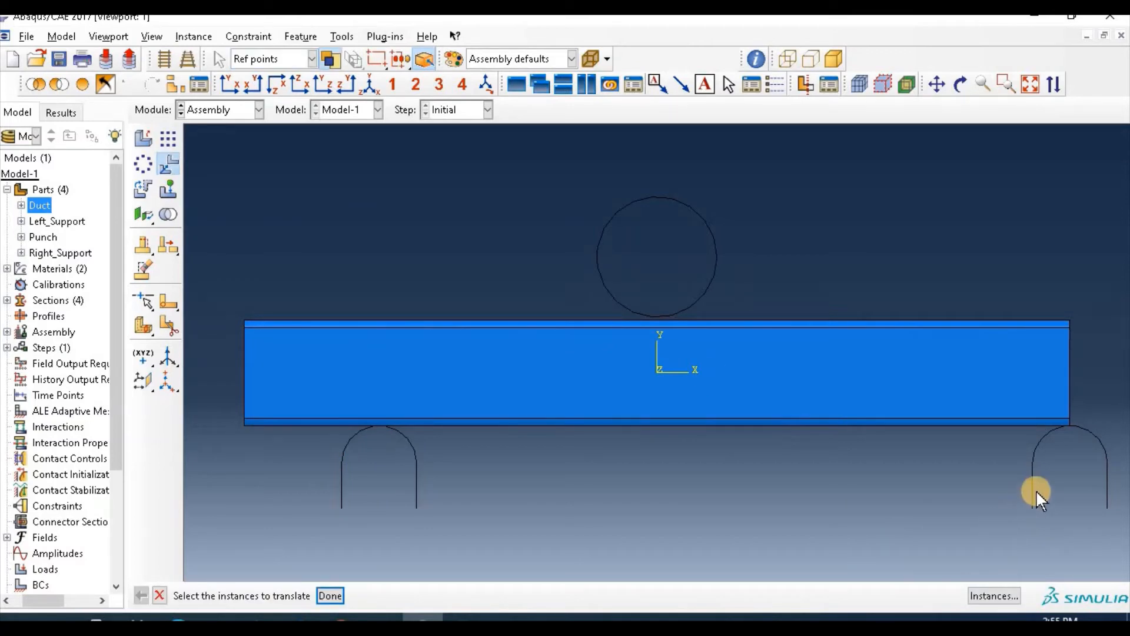
left_click(999, 607)
left_click(200, 150)
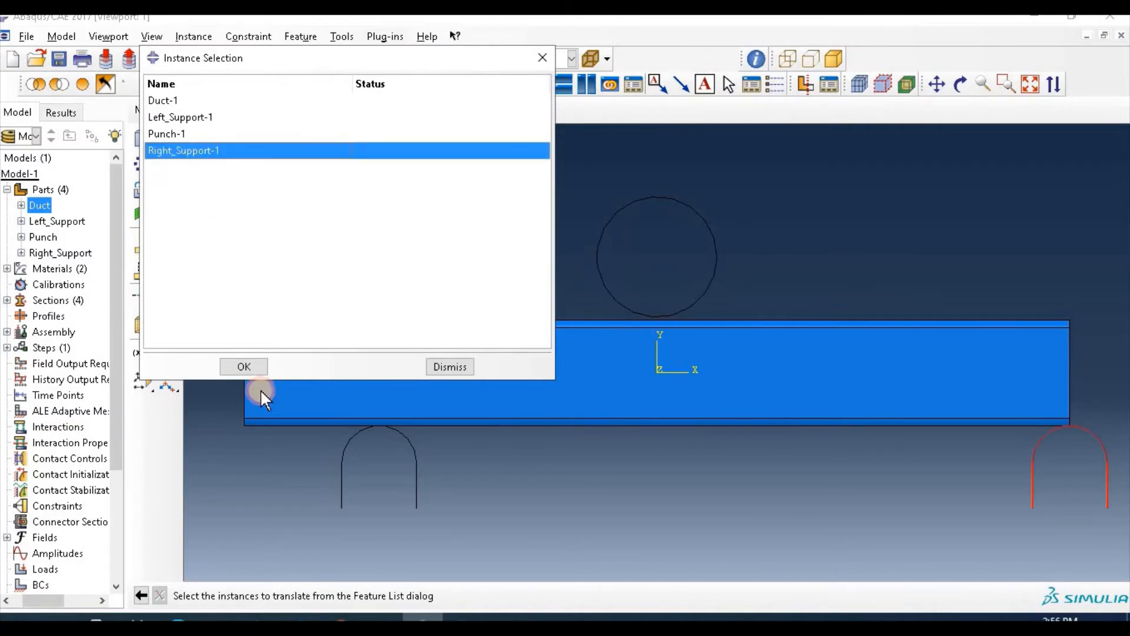
left_click(257, 368)
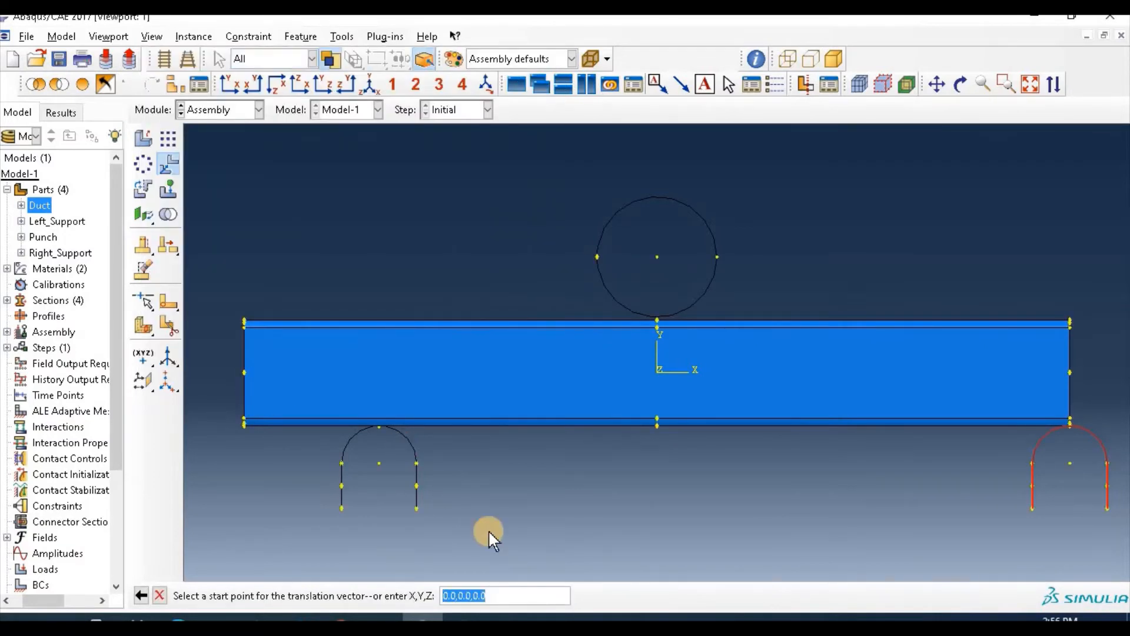
key("Return")
left_click(458, 595)
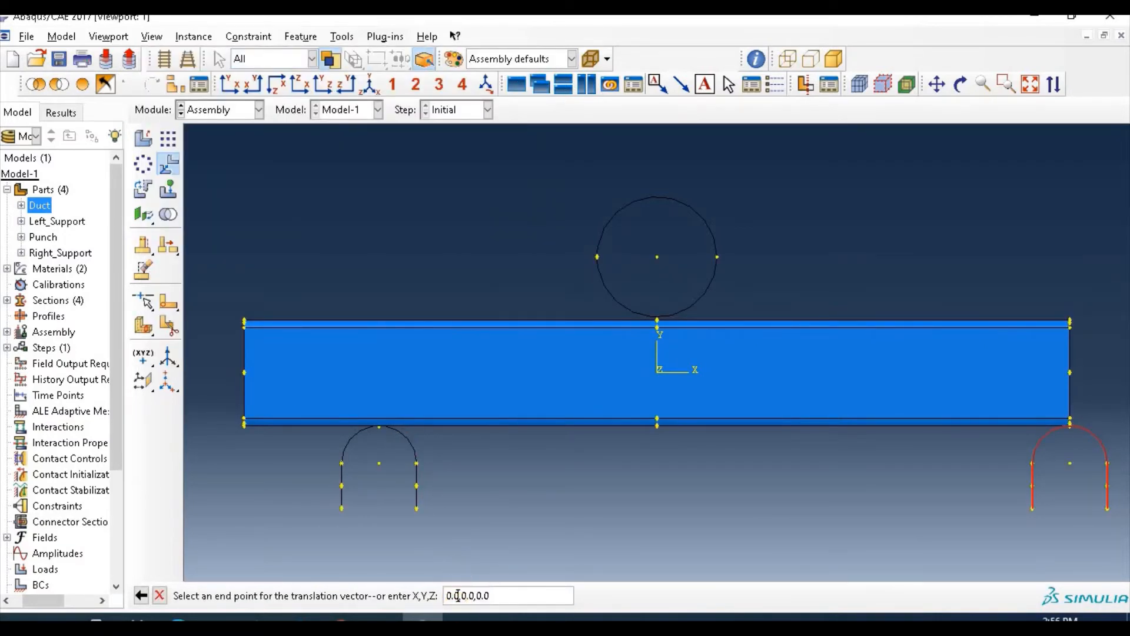
key("BackSpace")
key("BackSpace")
key("BackSpace")
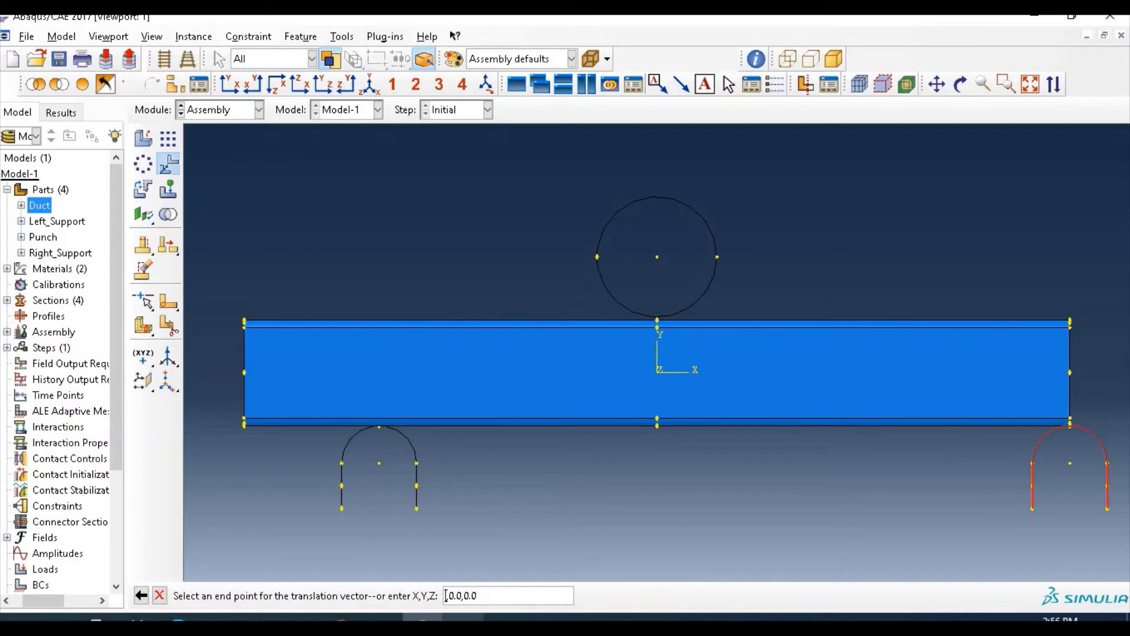
type("-90,")
key("Return")
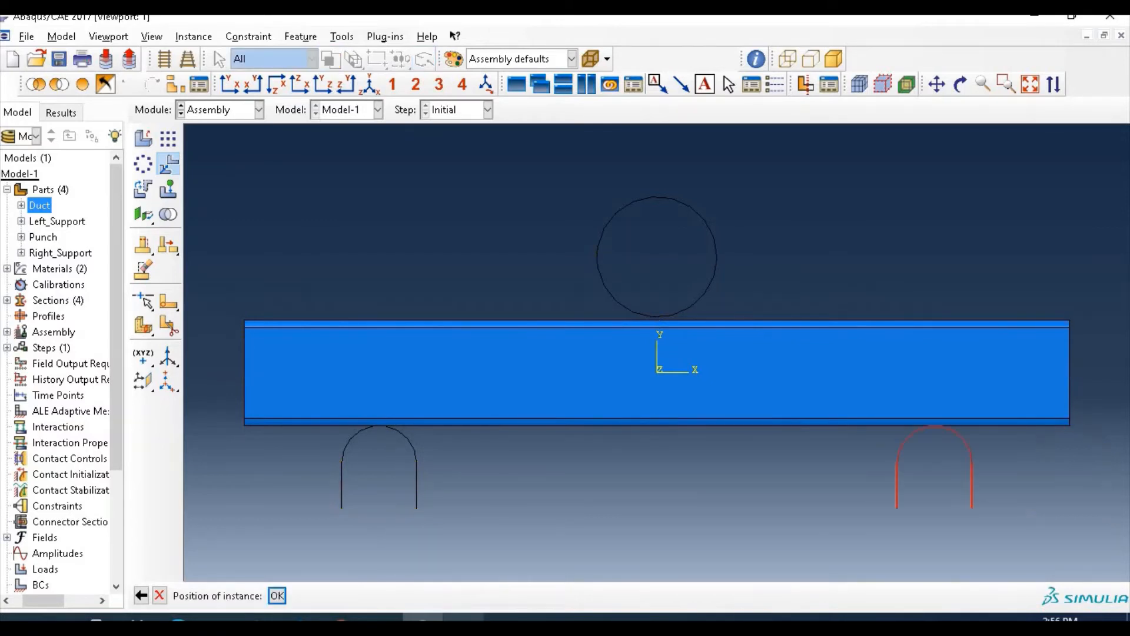
left_click(276, 595)
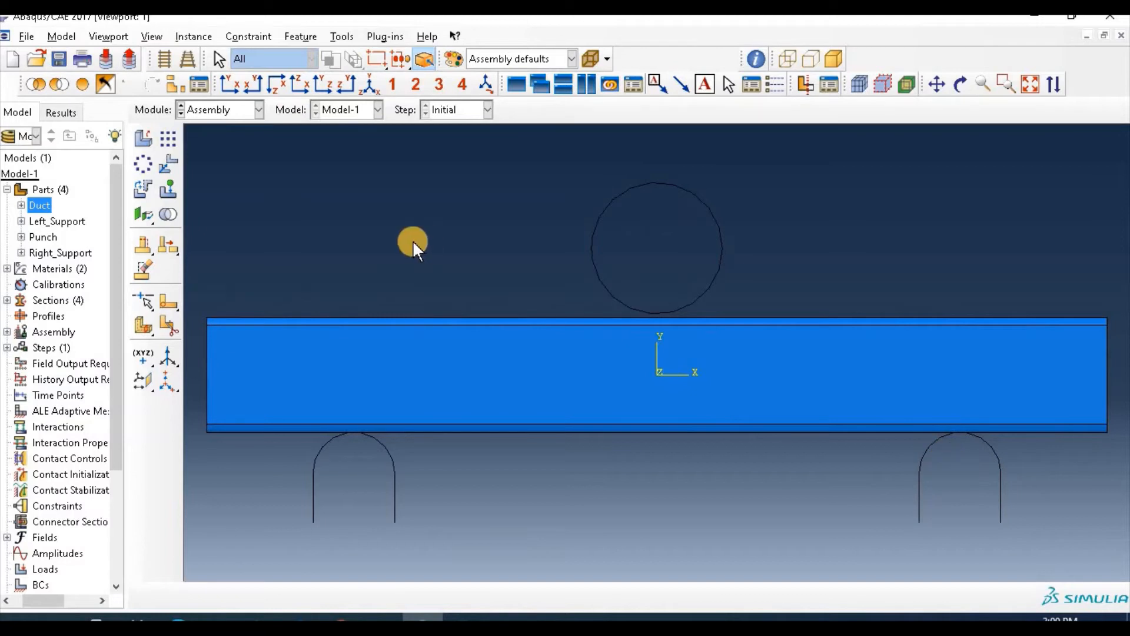
Create a Dynamic, Explicit analysis step after the Initial step with a time period of 0.07 and Nlgeom on
left_click(370, 86)
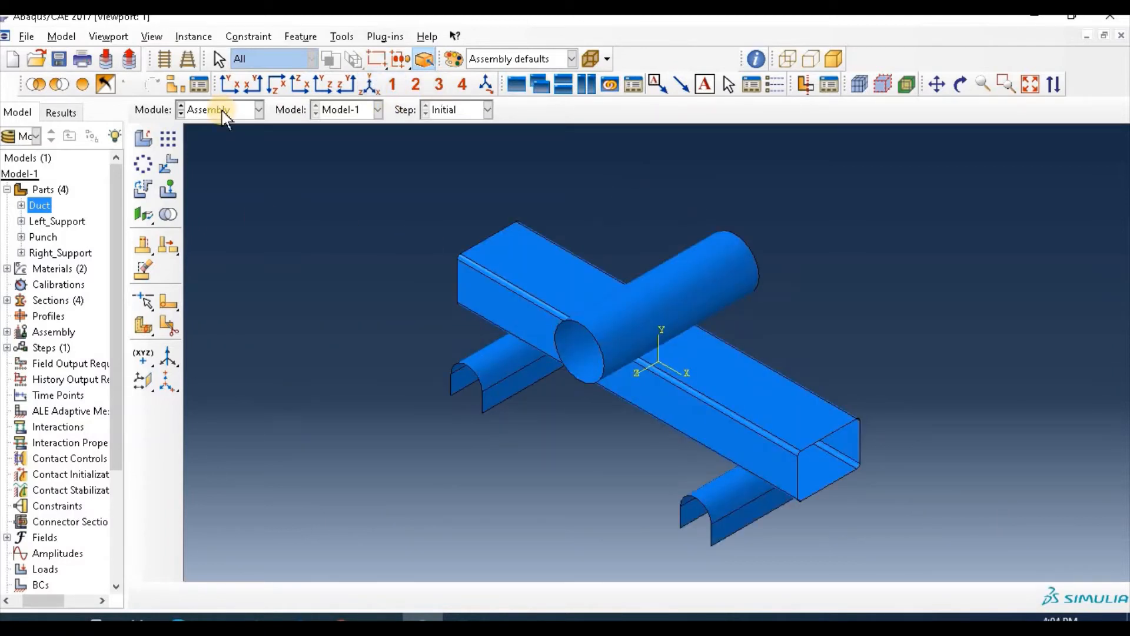
left_click(225, 110)
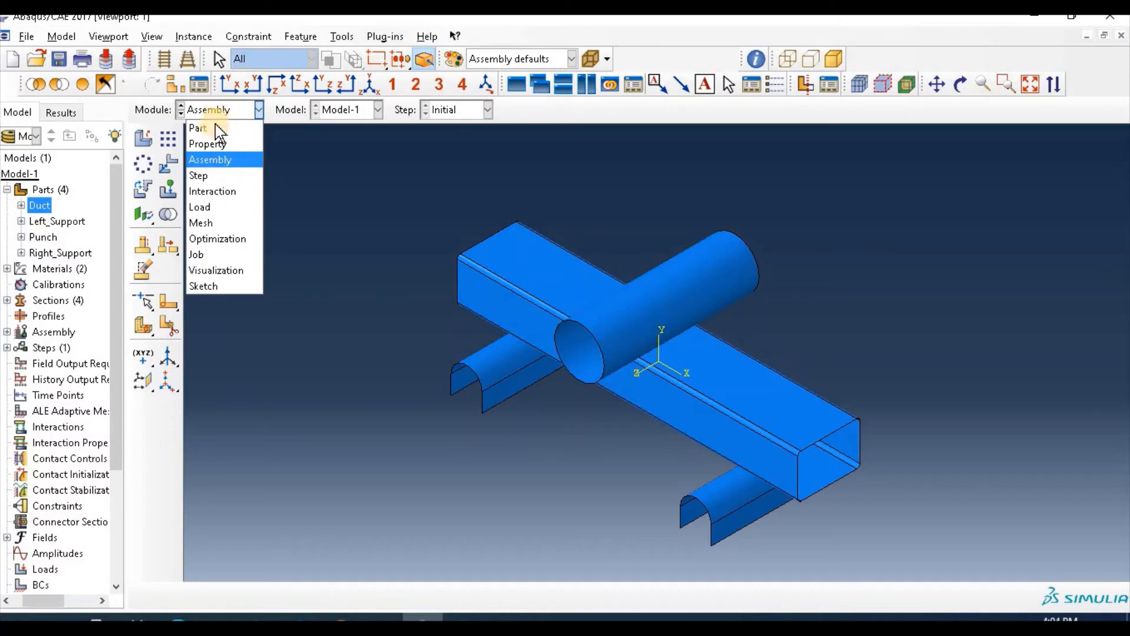
left_click(203, 172)
left_click(168, 140)
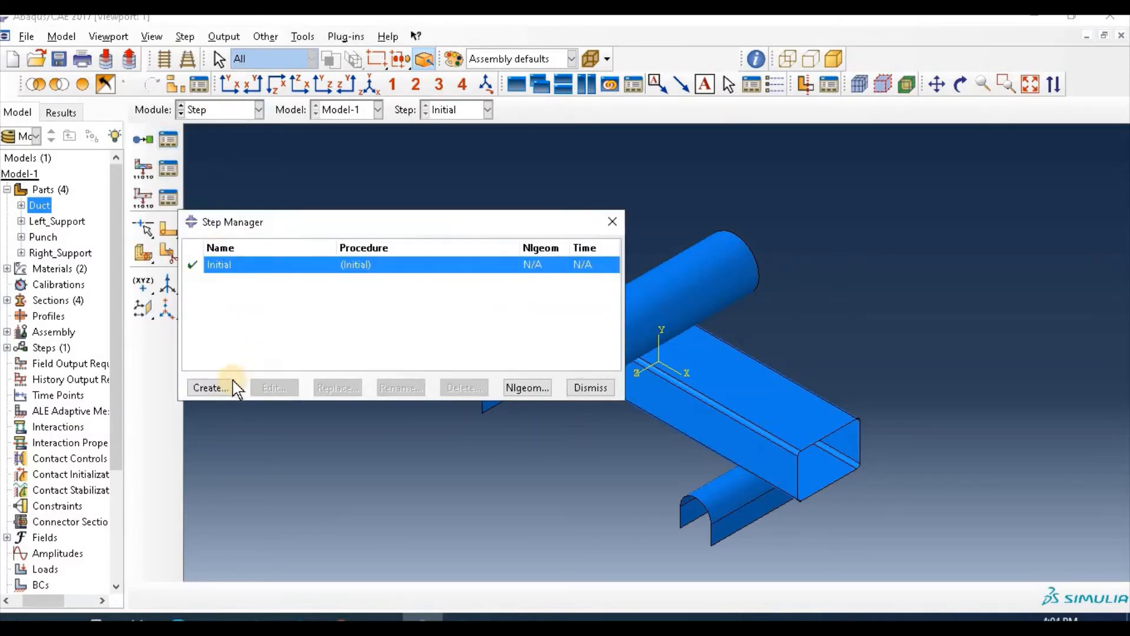
left_click(211, 387)
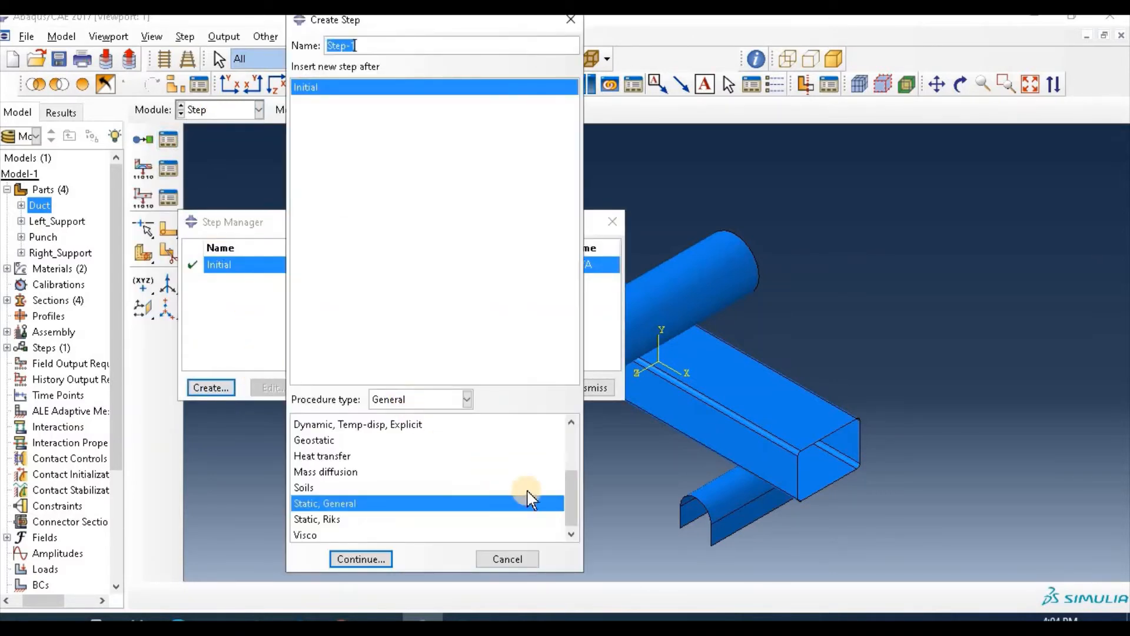
left_click_drag(566, 511, 564, 478)
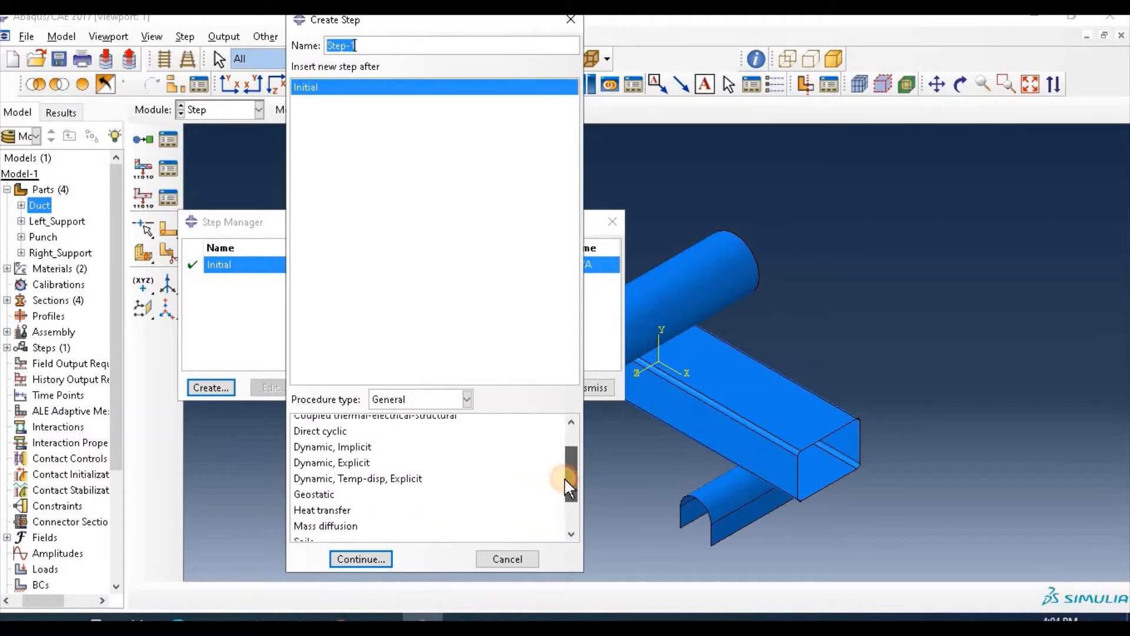
left_click(344, 463)
left_click(373, 559)
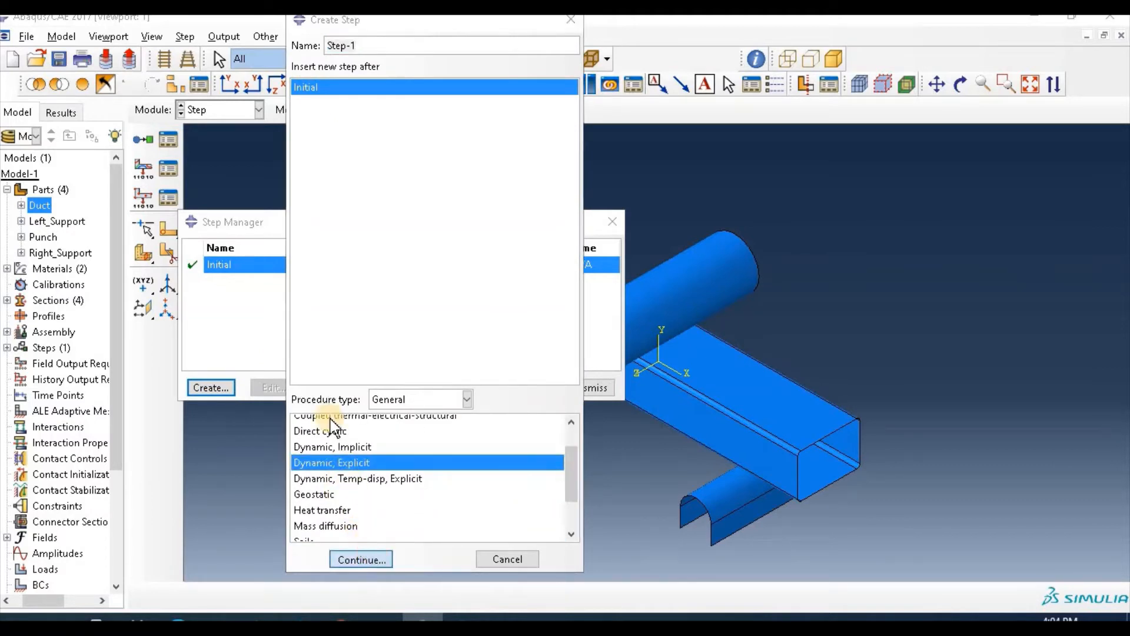
left_click(372, 142)
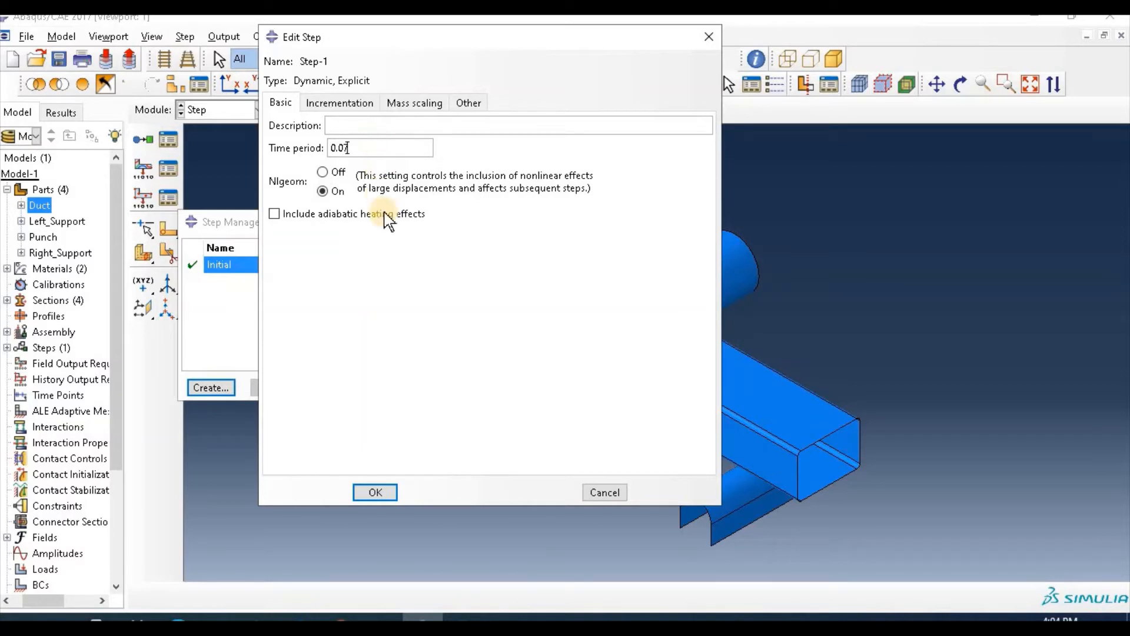
left_click(376, 492)
left_click(591, 388)
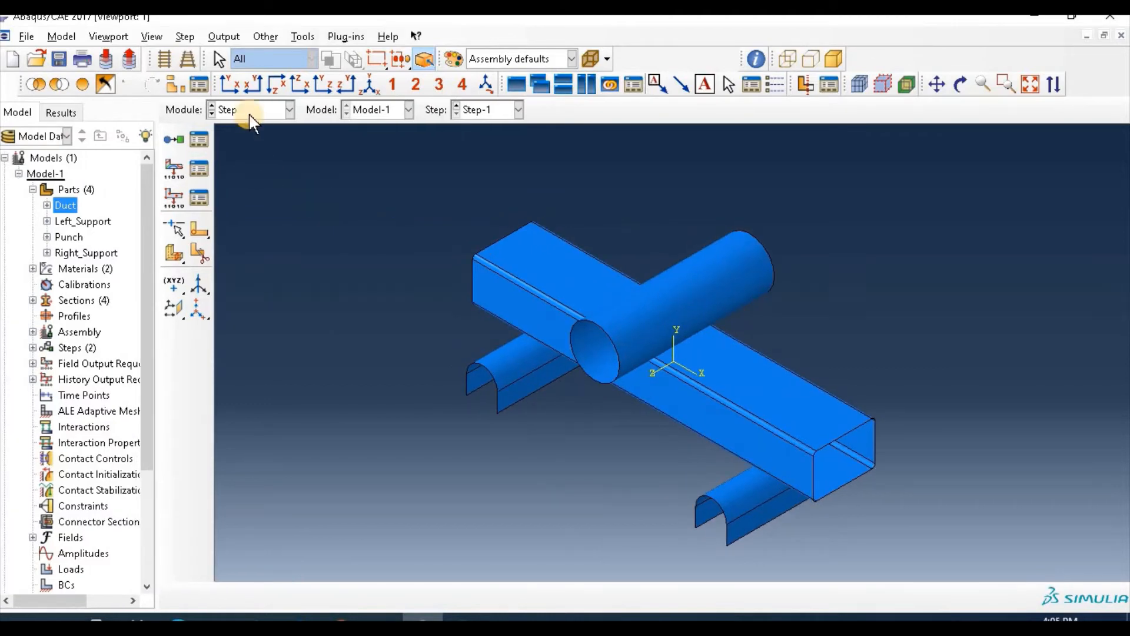
Switch to the Property module with the Right_Support part displayed
left_click(250, 118)
left_click(266, 189)
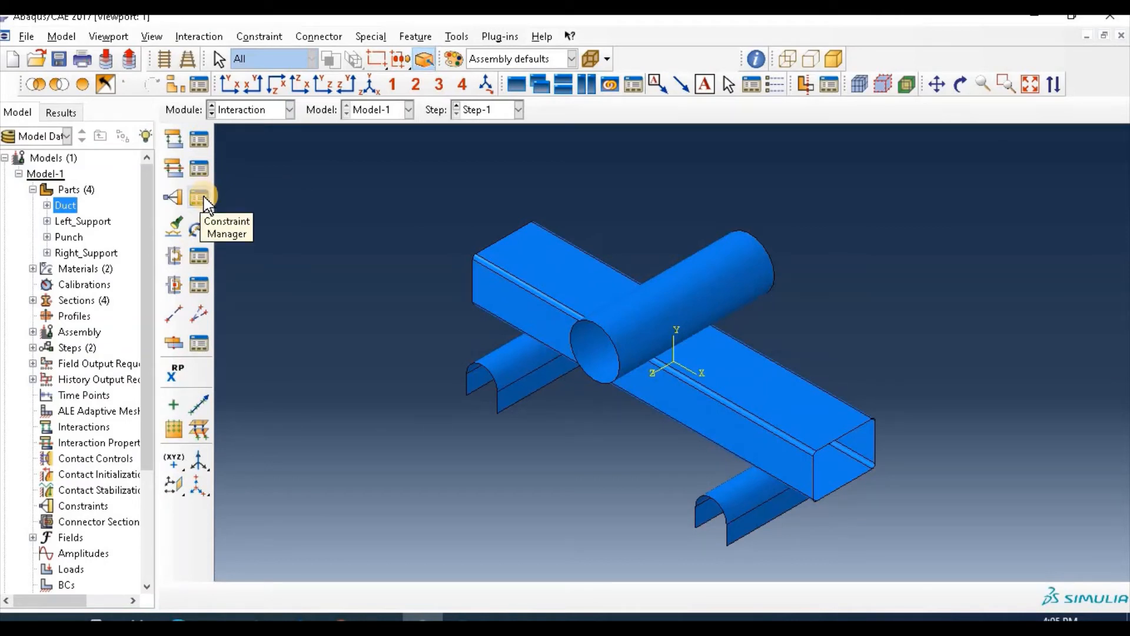
left_click(248, 115)
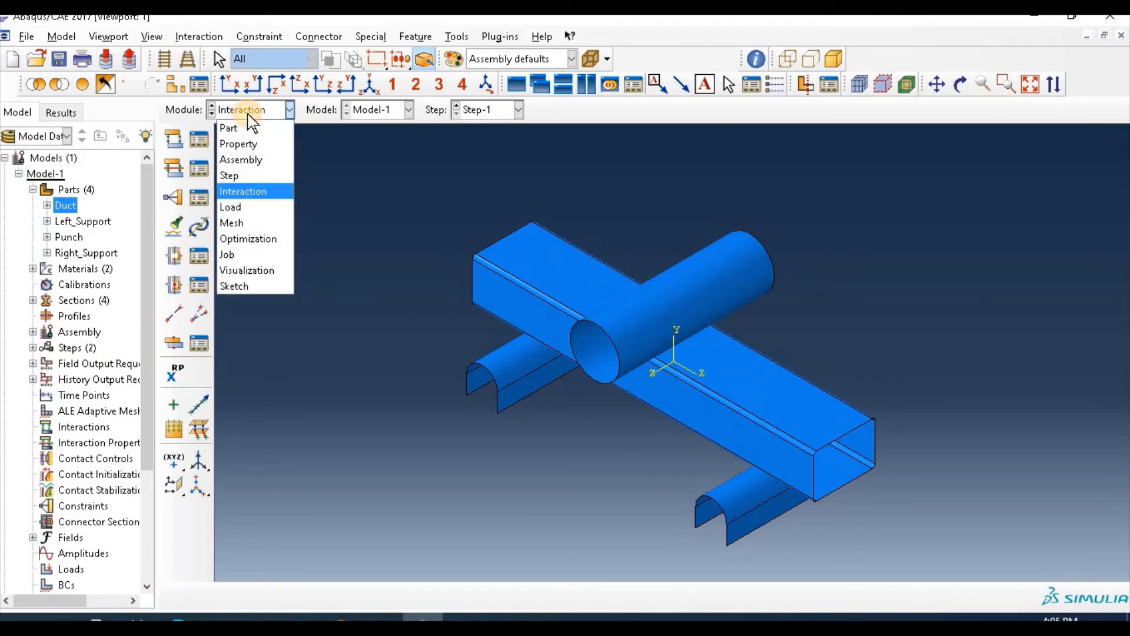
left_click(241, 143)
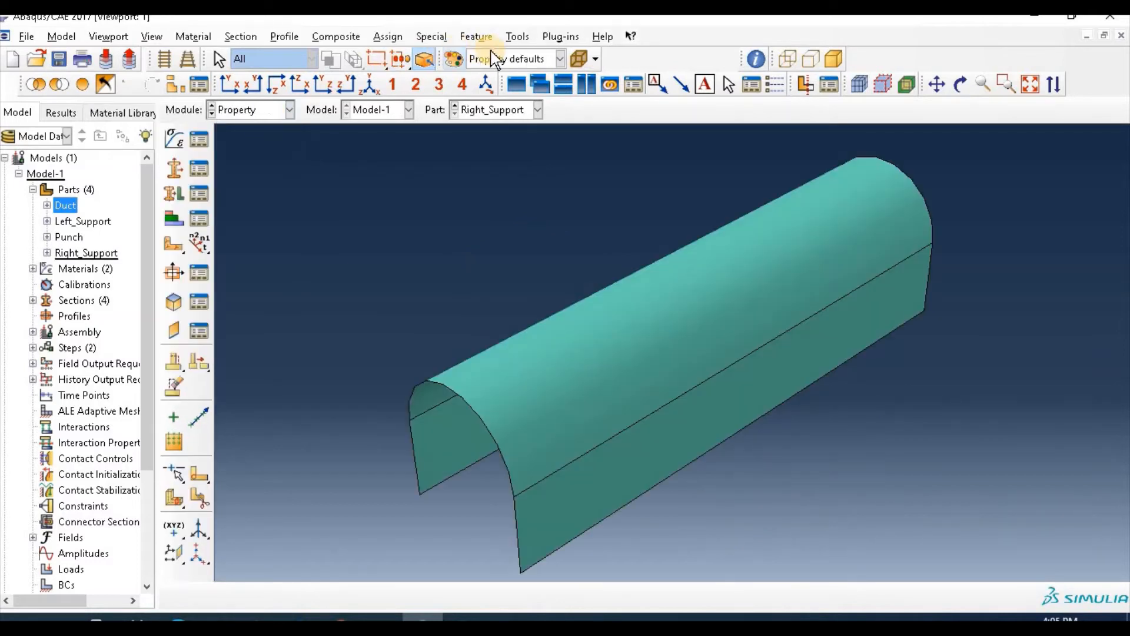
Create a datum point on the Right_Support part midway between the centre points of its two end arches
left_click(517, 37)
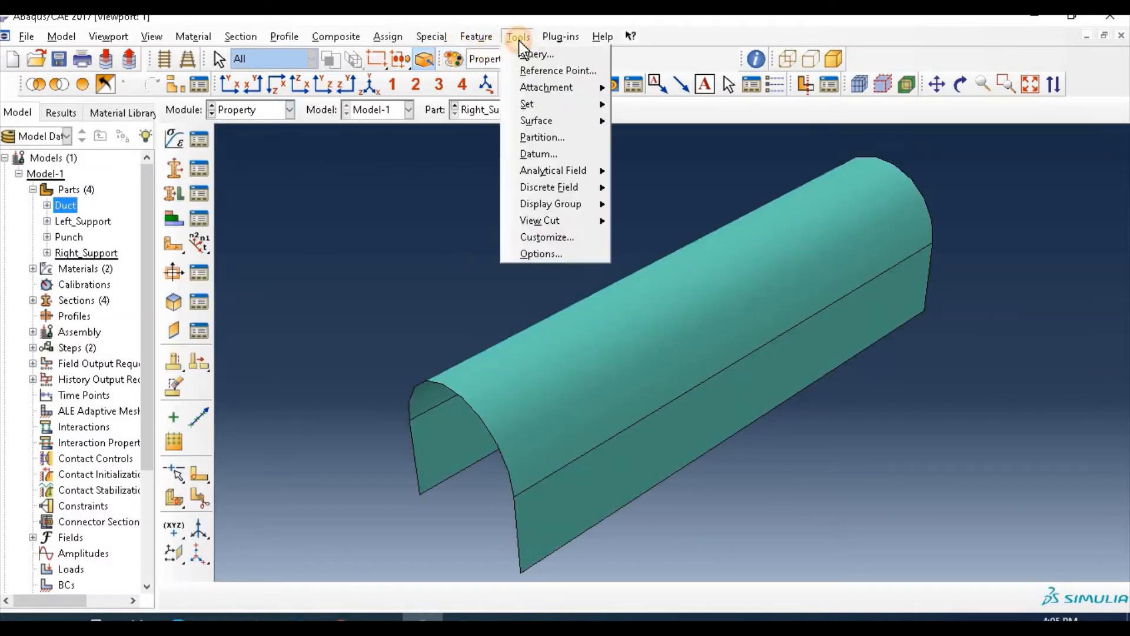
left_click(545, 72)
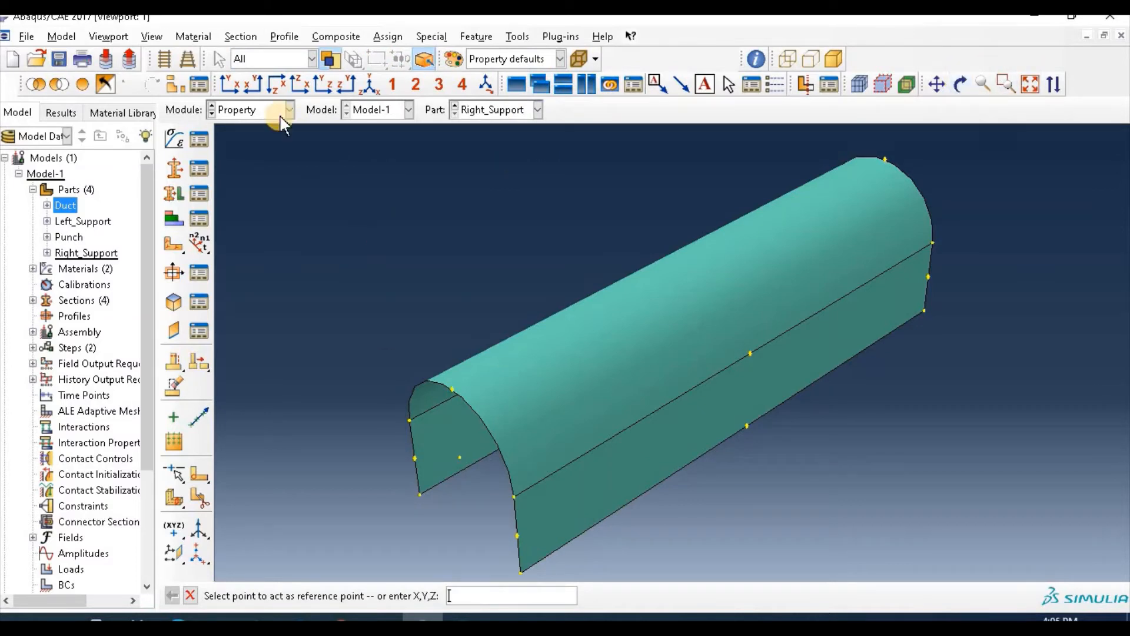
left_click(961, 84)
left_click_drag(560, 291, 733, 304)
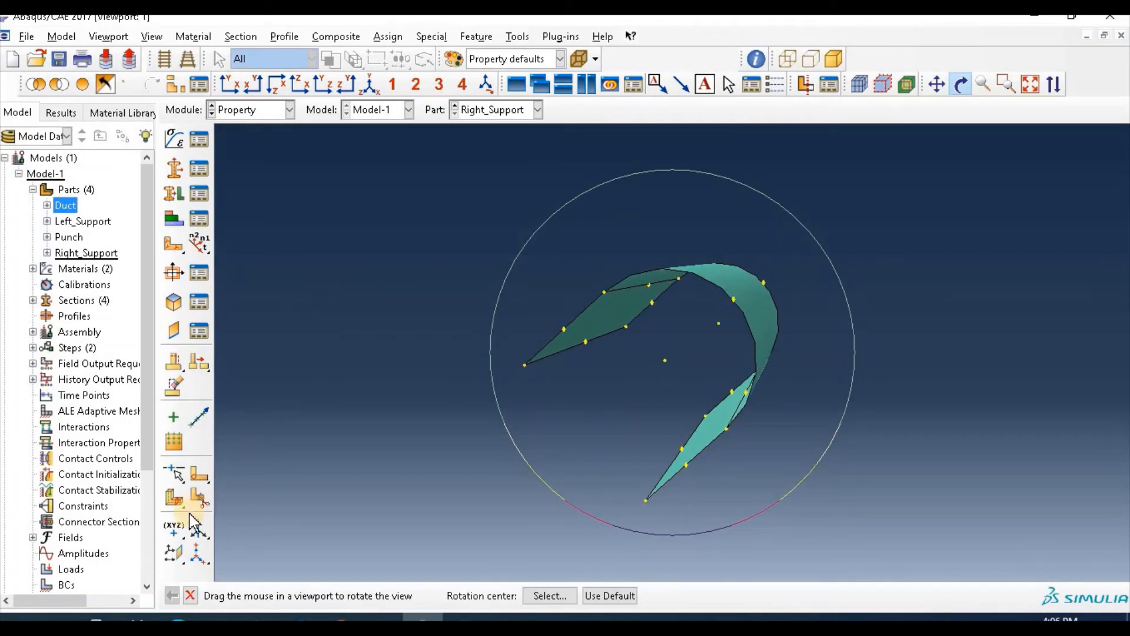
left_click_drag(179, 541, 257, 545)
left_click(257, 537)
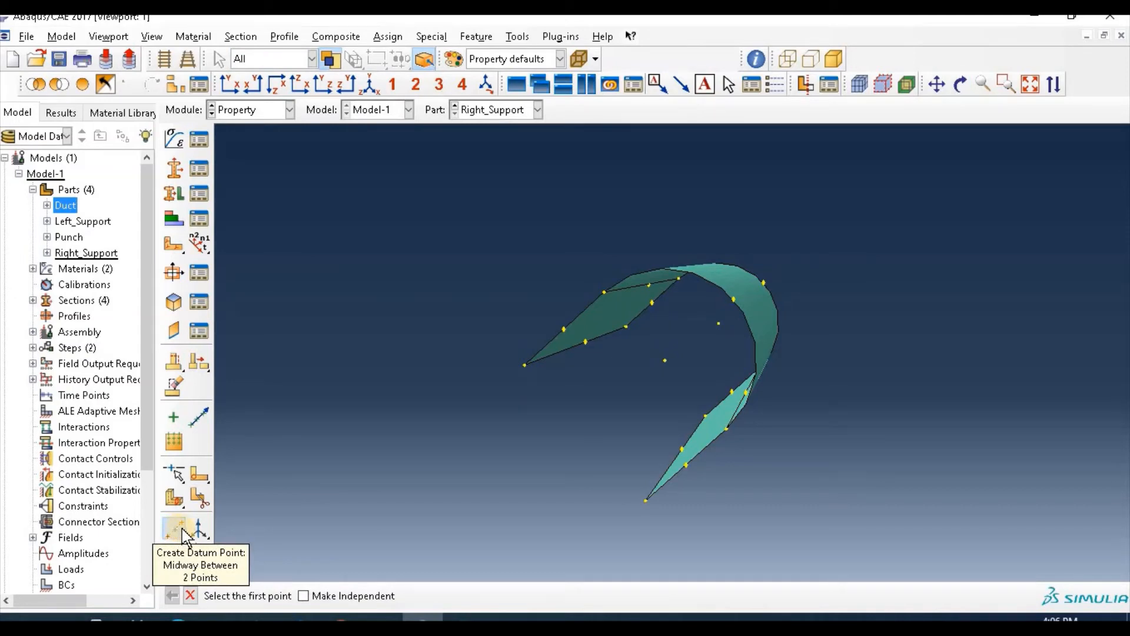
left_click_drag(184, 536, 250, 534)
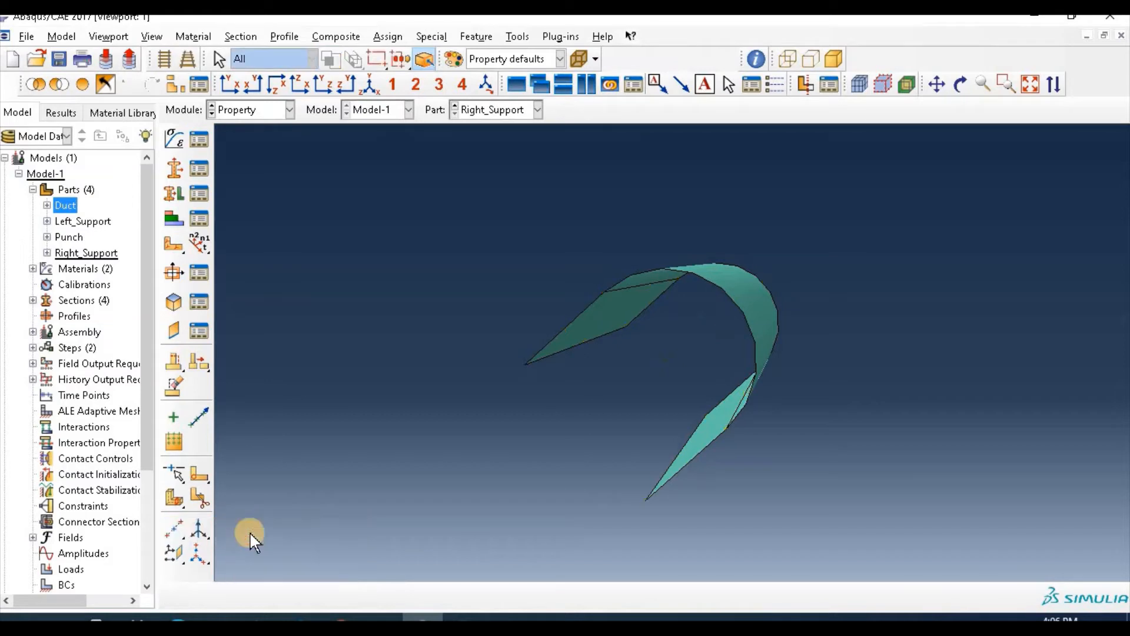
left_click(177, 533)
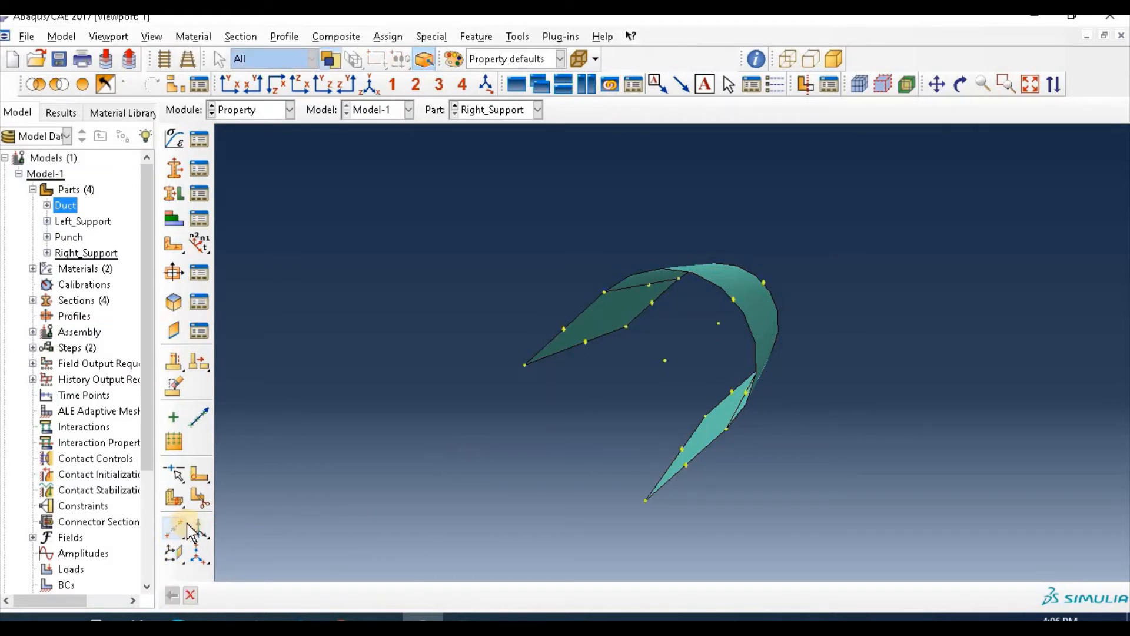
left_click(664, 359)
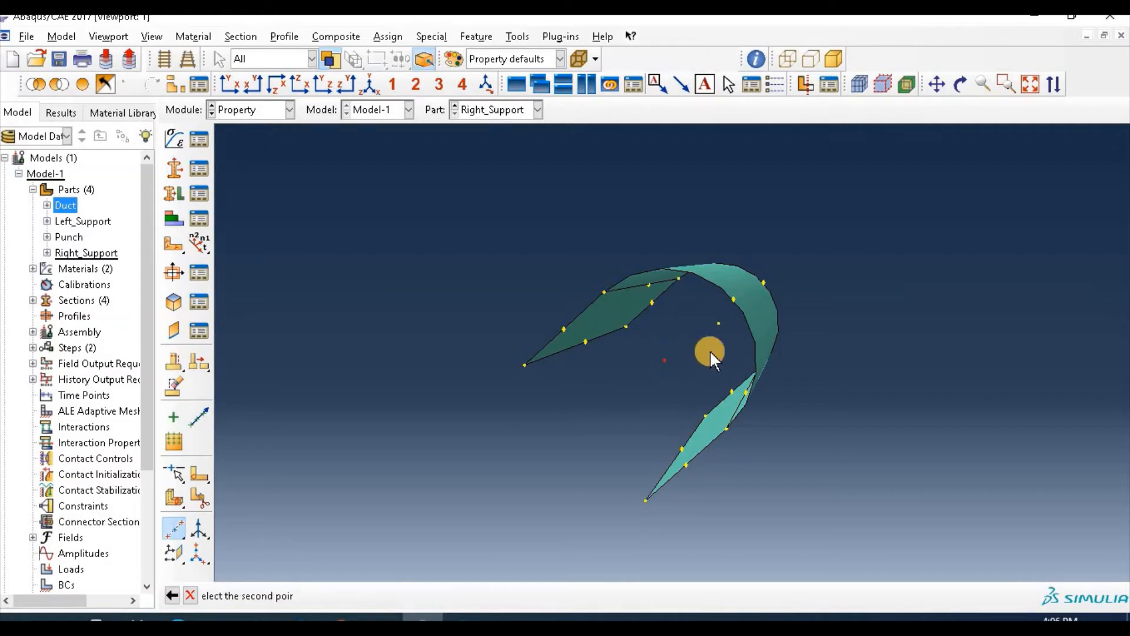
left_click(719, 323)
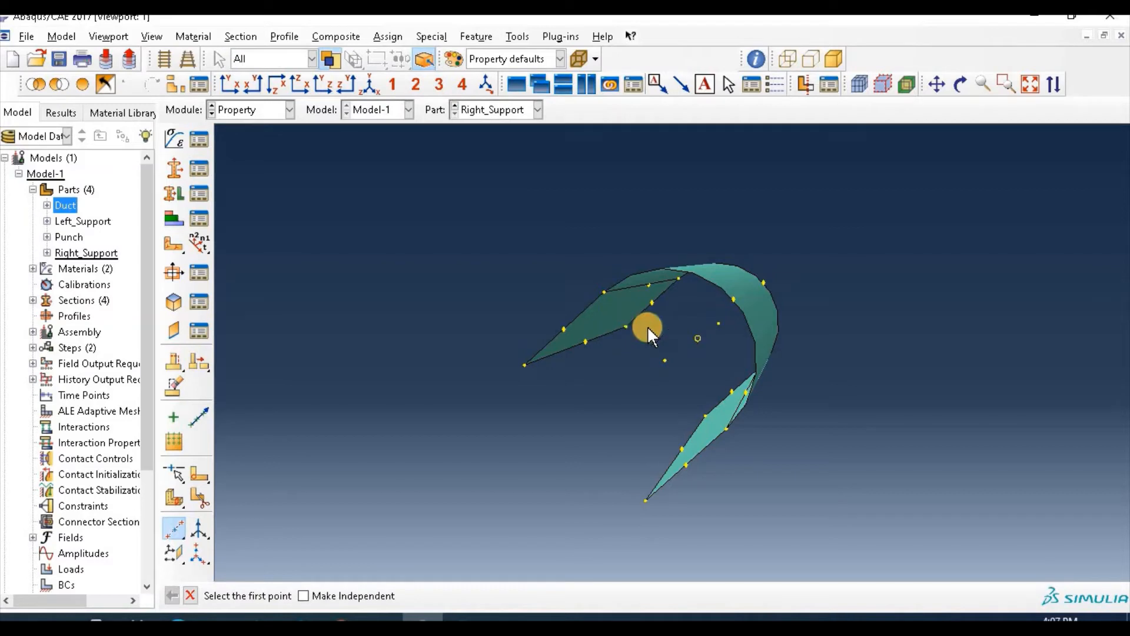
Create a reference point on the Right_Support part at the datum point between its arch centres
left_click(519, 40)
left_click(546, 76)
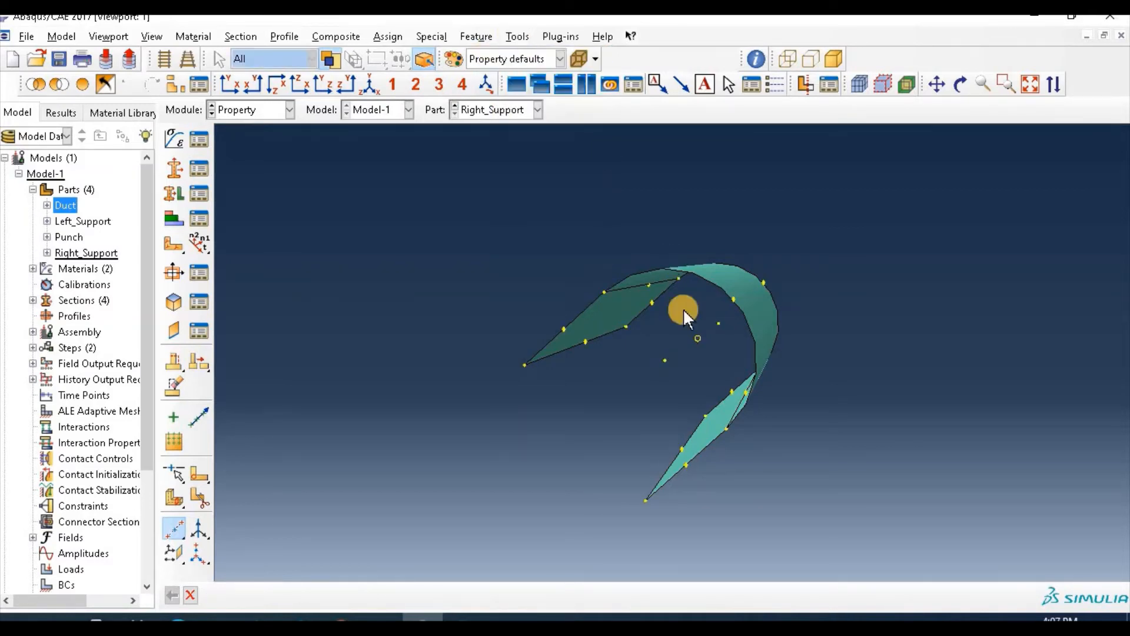
left_click(698, 338)
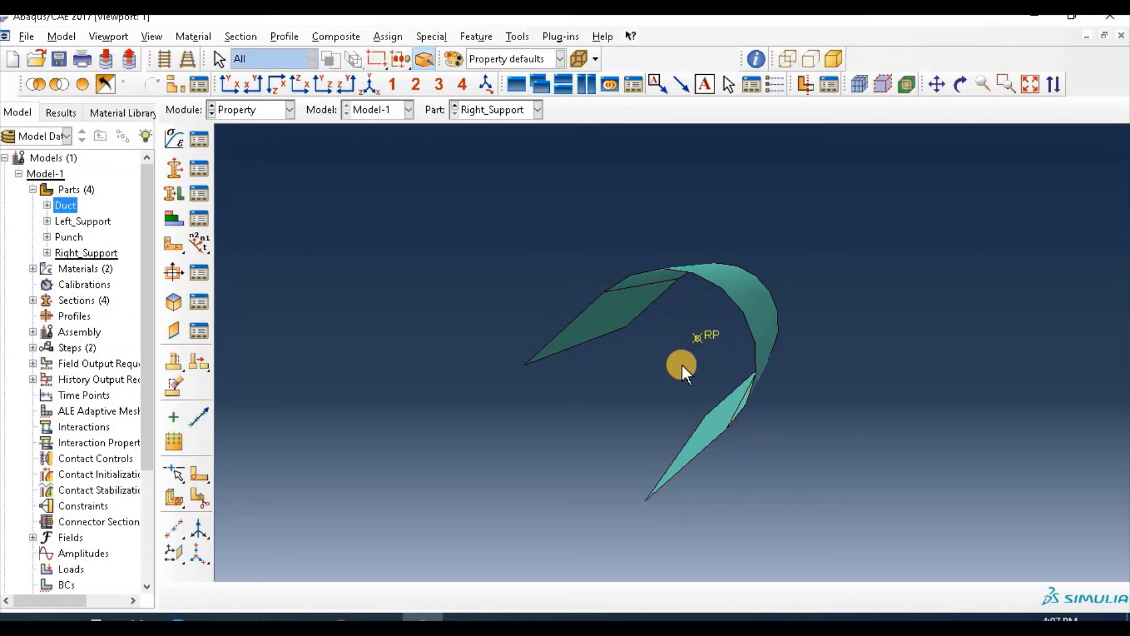
Display the Punch part and create a datum point midway between the centre points of its two end circles
left_click(496, 111)
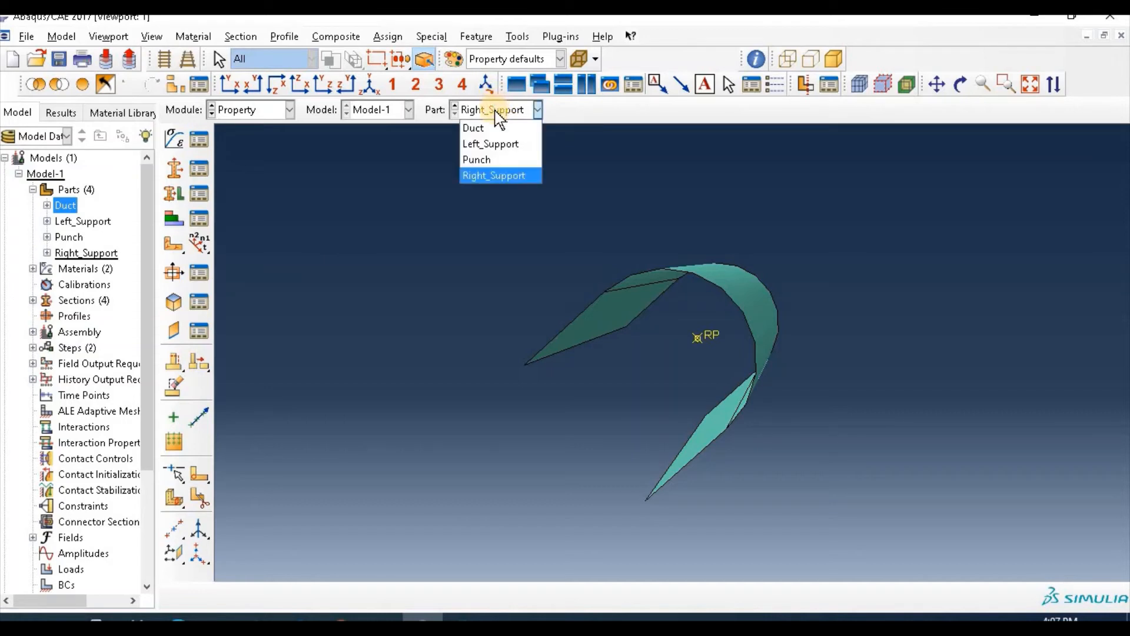
left_click(500, 160)
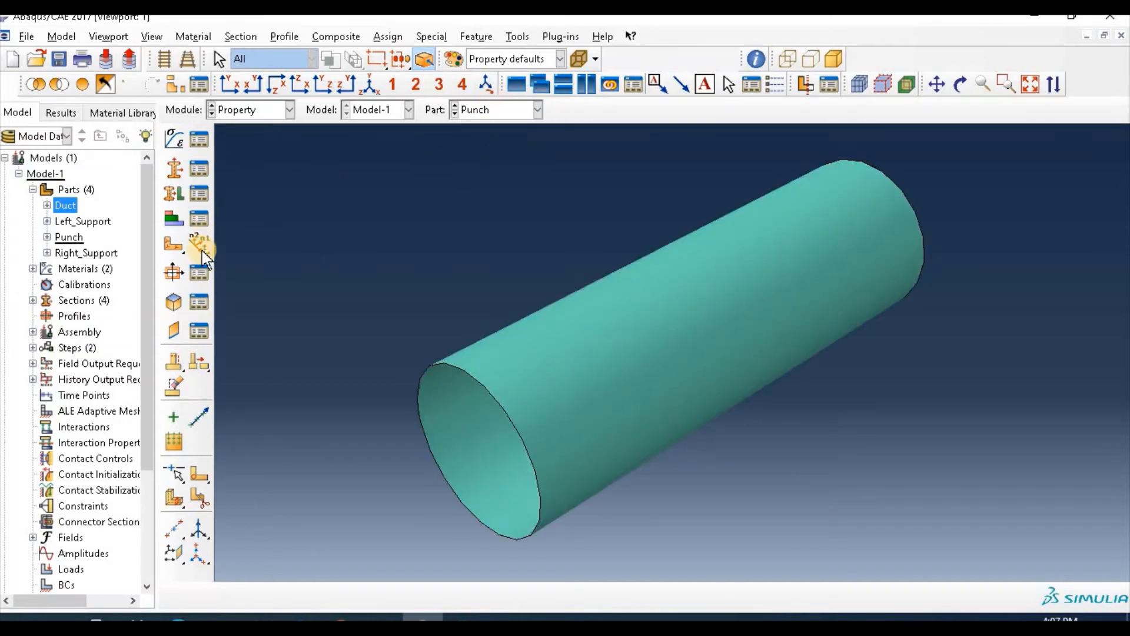
left_click(178, 533)
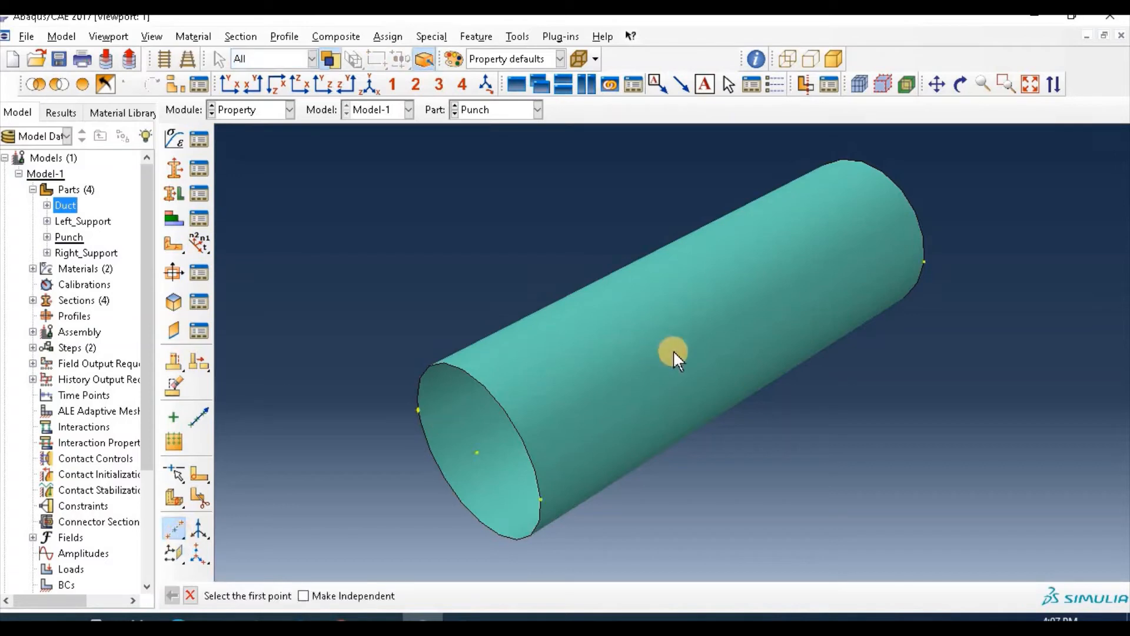
left_click(960, 92)
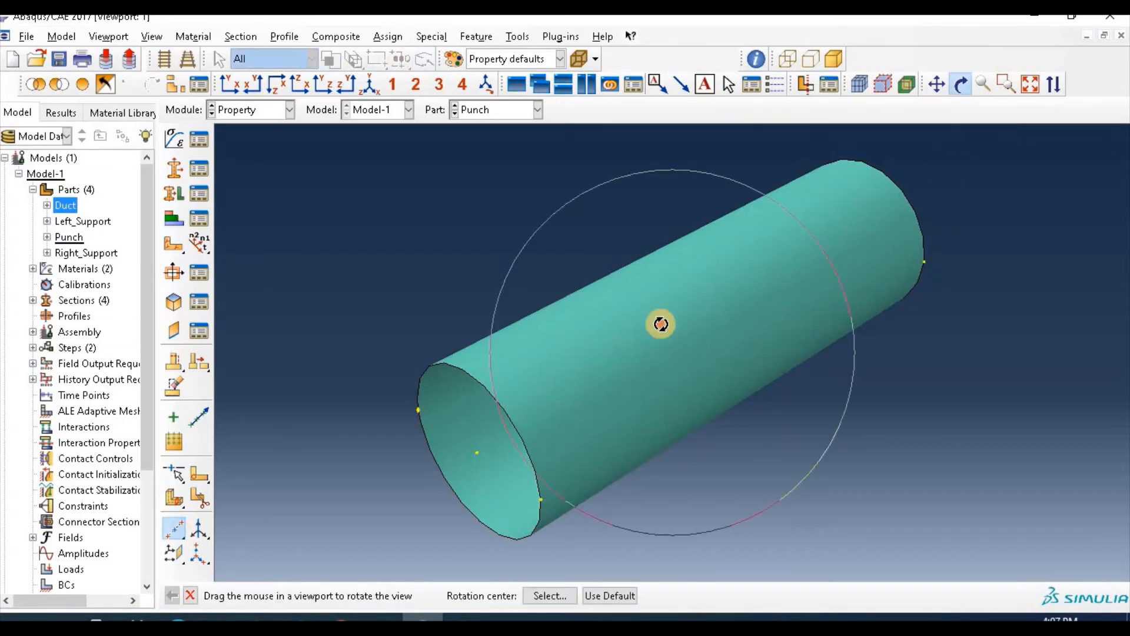
left_click_drag(656, 323, 782, 276)
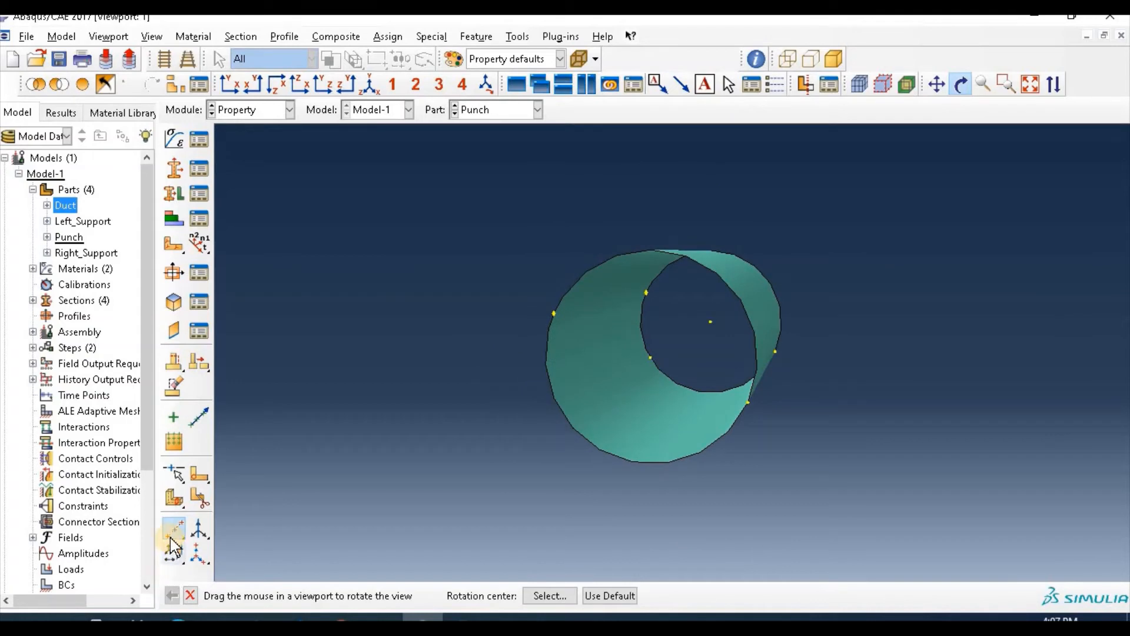
left_click(190, 595)
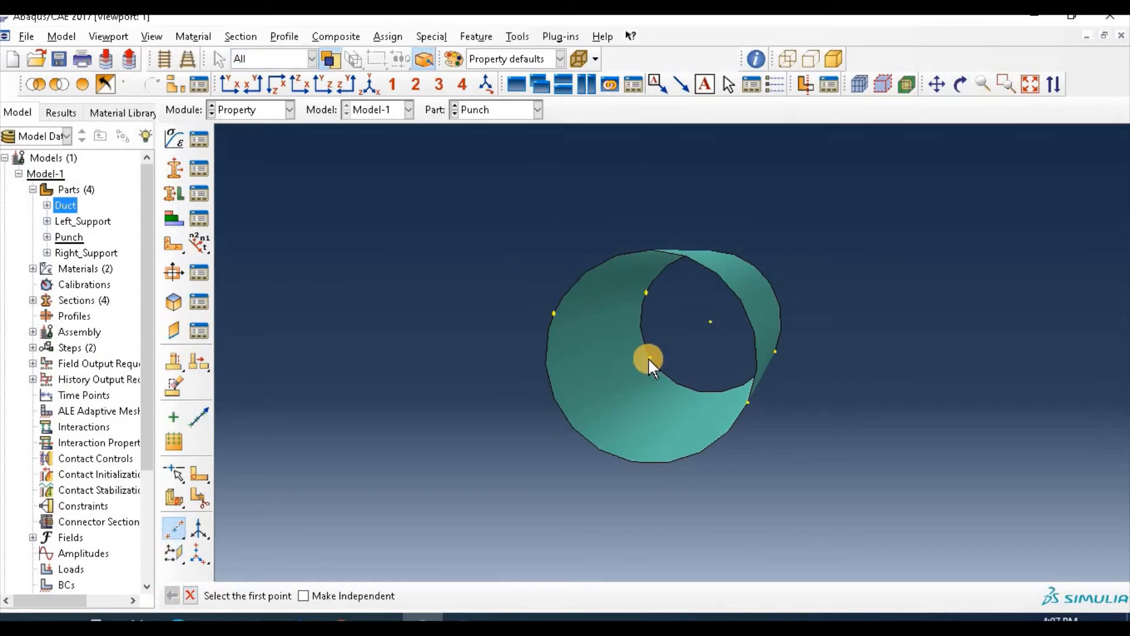
left_click(650, 357)
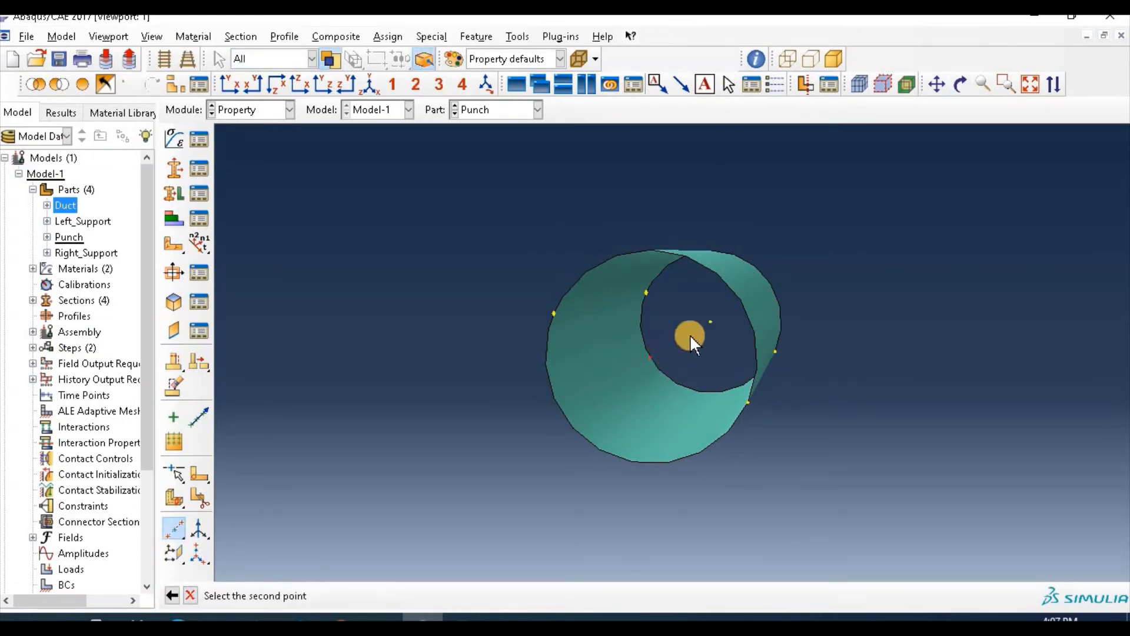
left_click(720, 327)
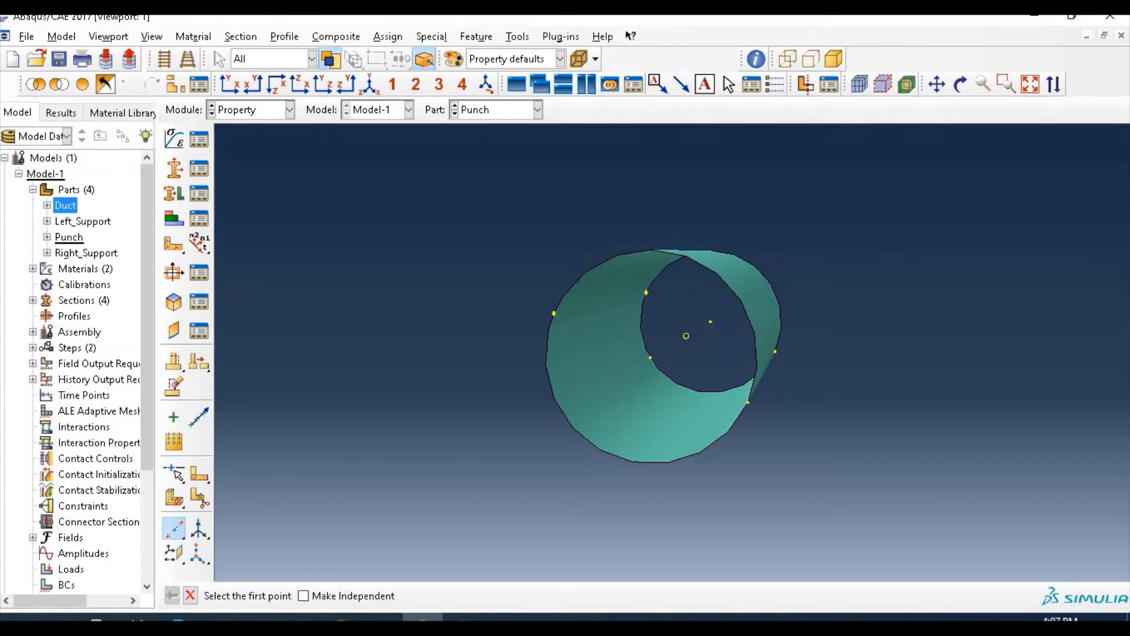
Create a reference point on the Punch part at its midway datum point
left_click(517, 37)
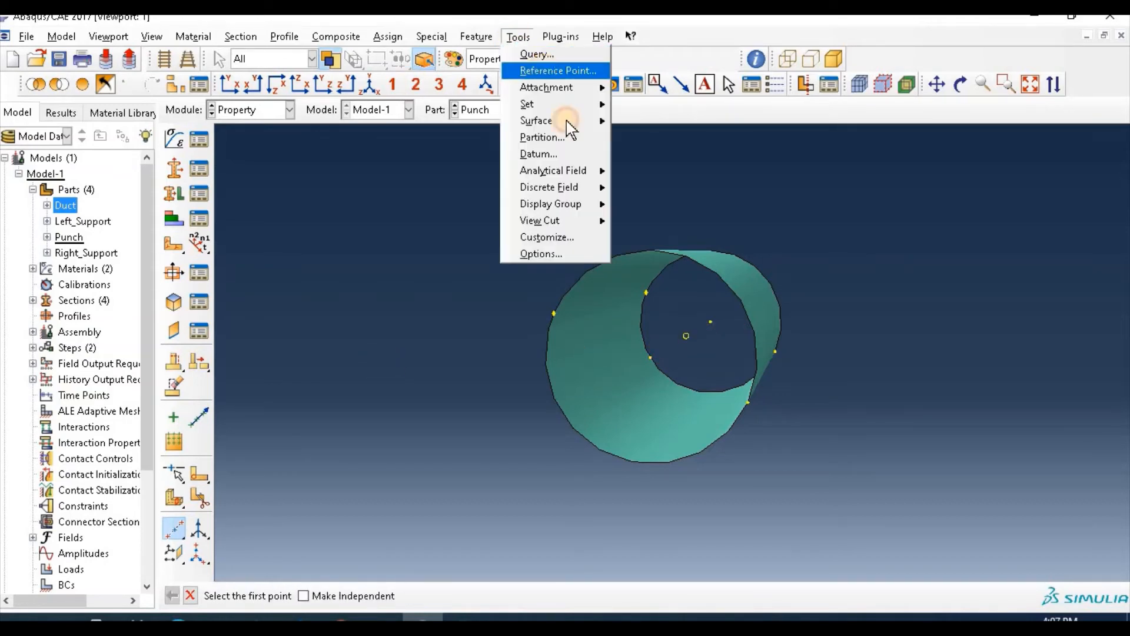
left_click(533, 68)
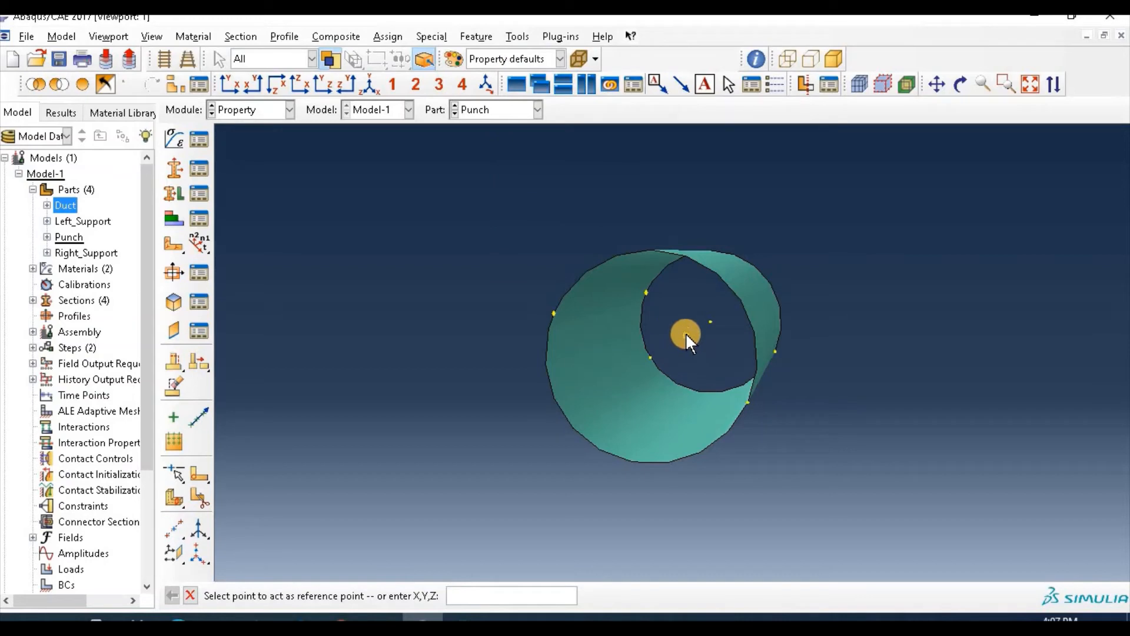
left_click(687, 335)
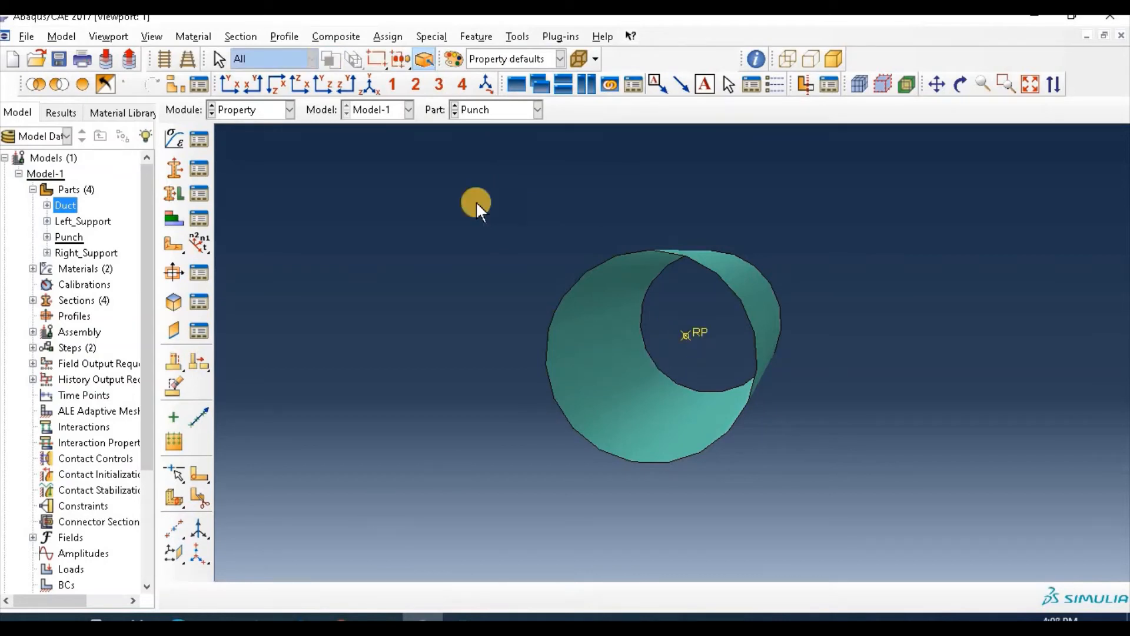
Display the Left_Support part and create a datum point midway between the centre points of its two end arches
left_click(507, 110)
left_click(503, 147)
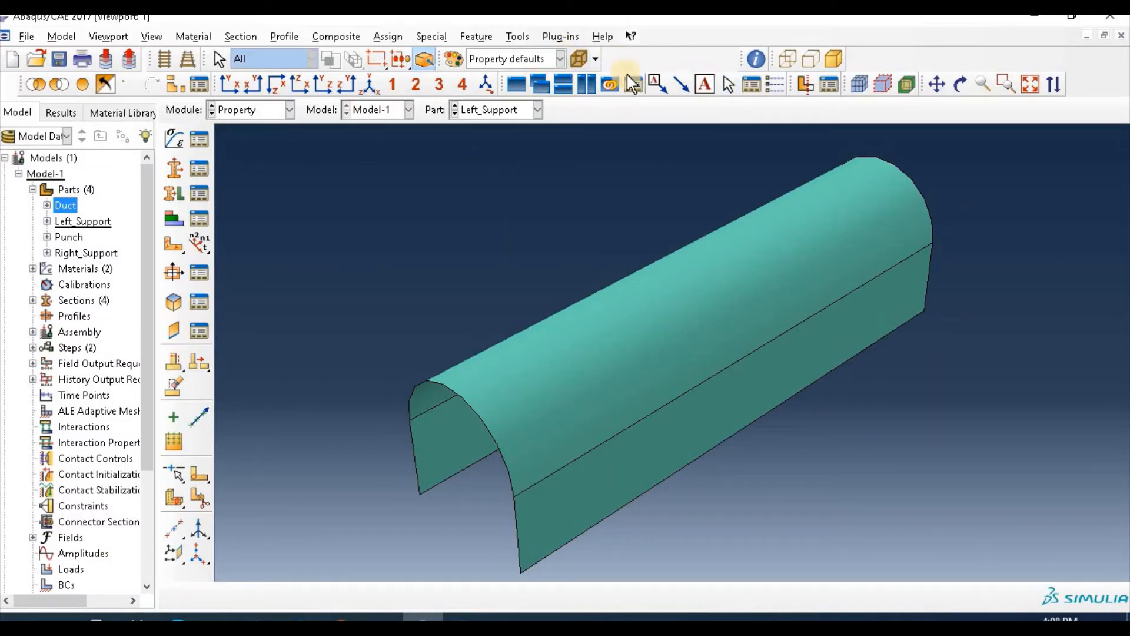
left_click(960, 84)
left_click_drag(575, 268, 752, 244)
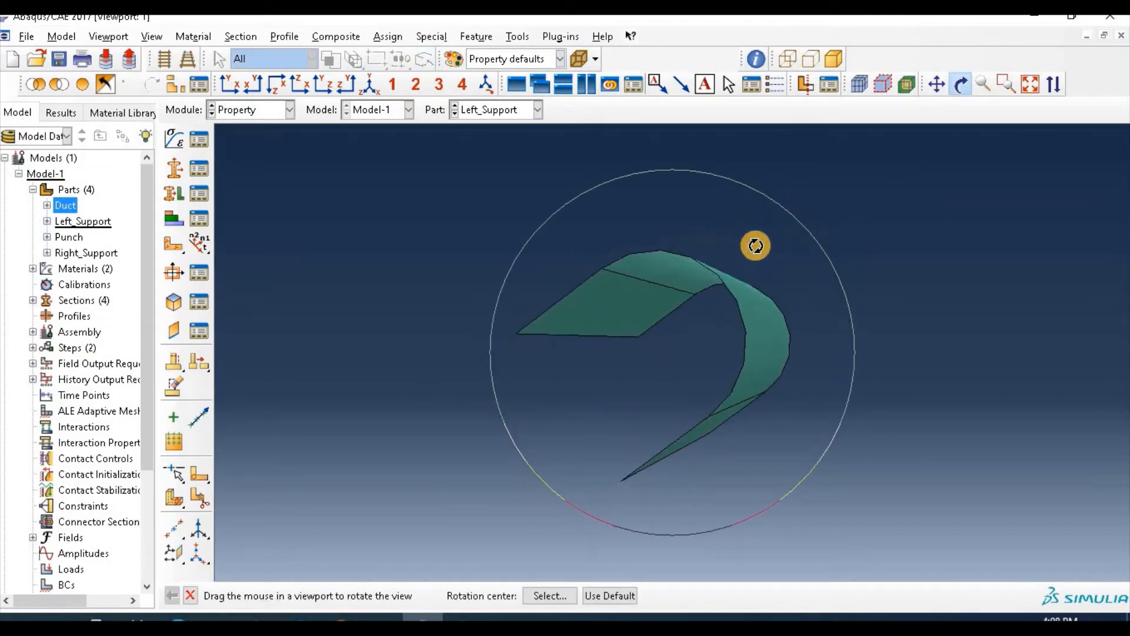
left_click(172, 530)
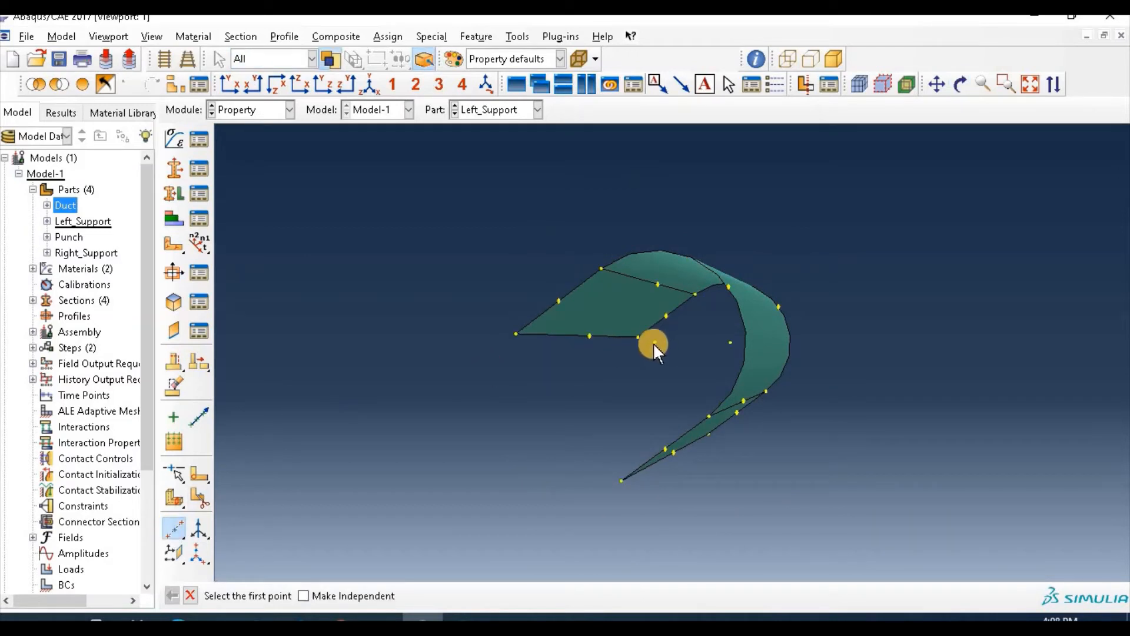
left_click(668, 347)
left_click(730, 343)
Create a reference point on the Left_Support part at its midway datum point
left_click(518, 37)
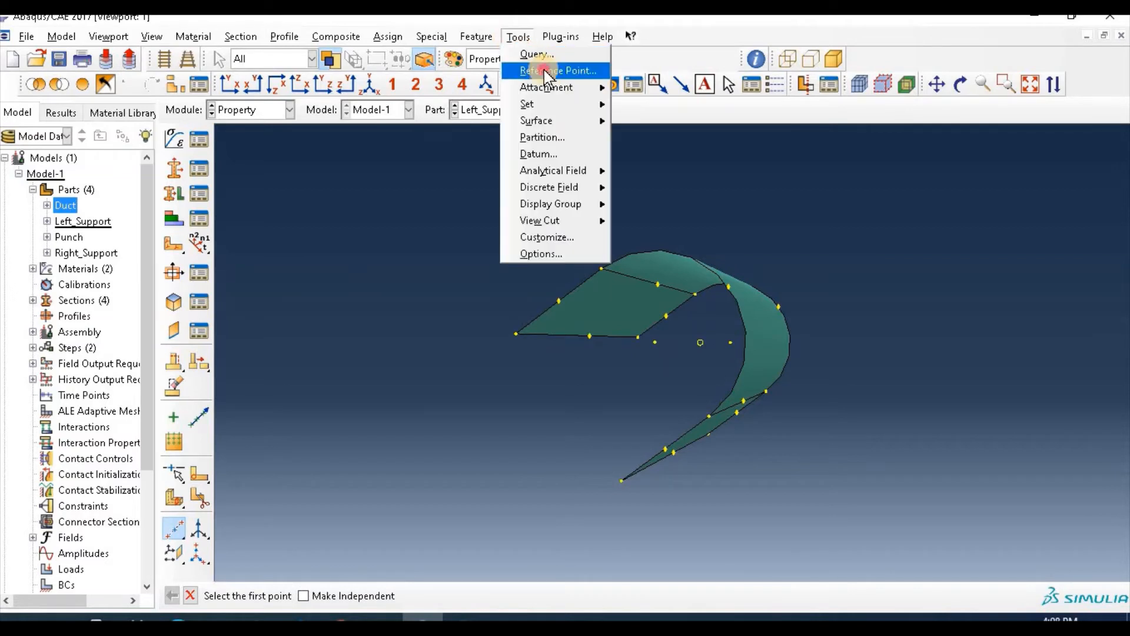
left_click(548, 71)
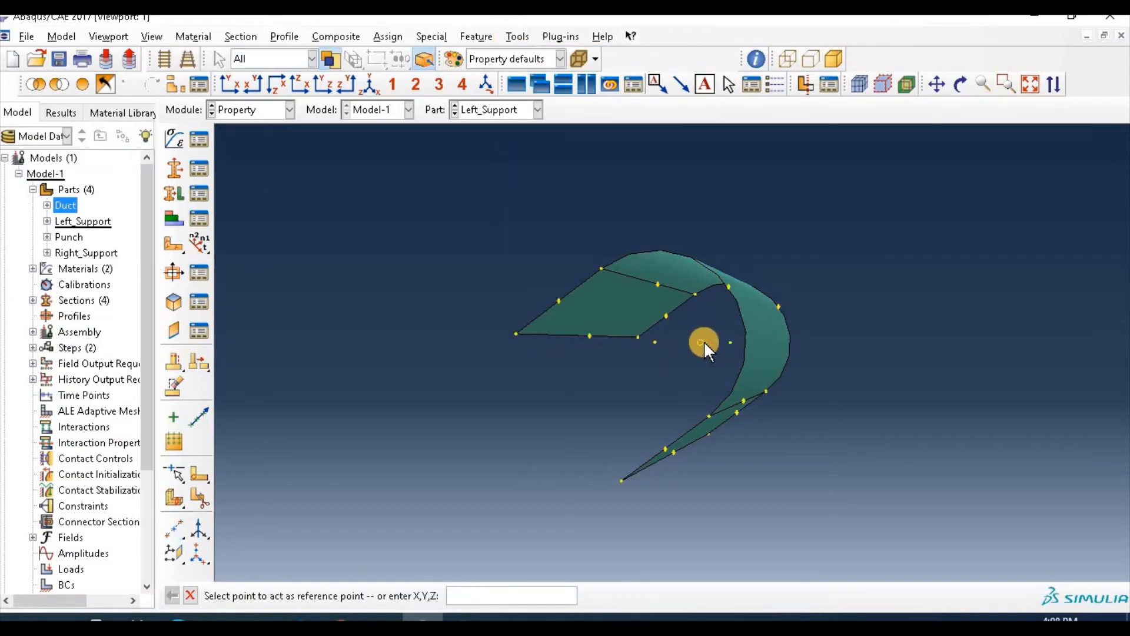
left_click(700, 342)
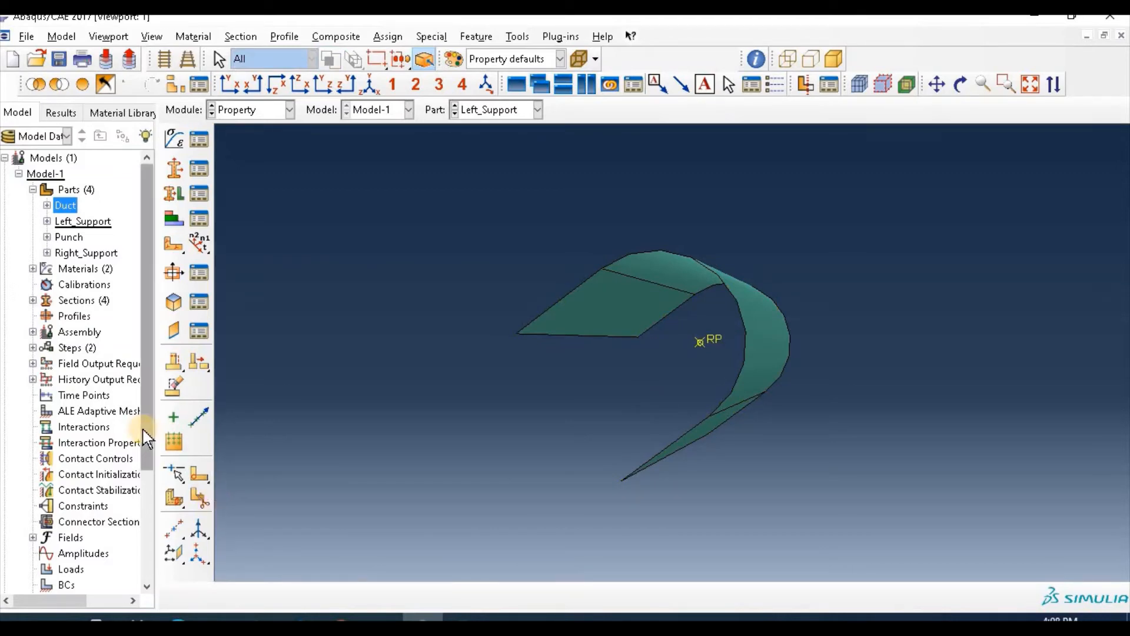
Switch to the Interaction module and expand the Assembly container in a widened model tree
left_click(251, 110)
left_click(259, 193)
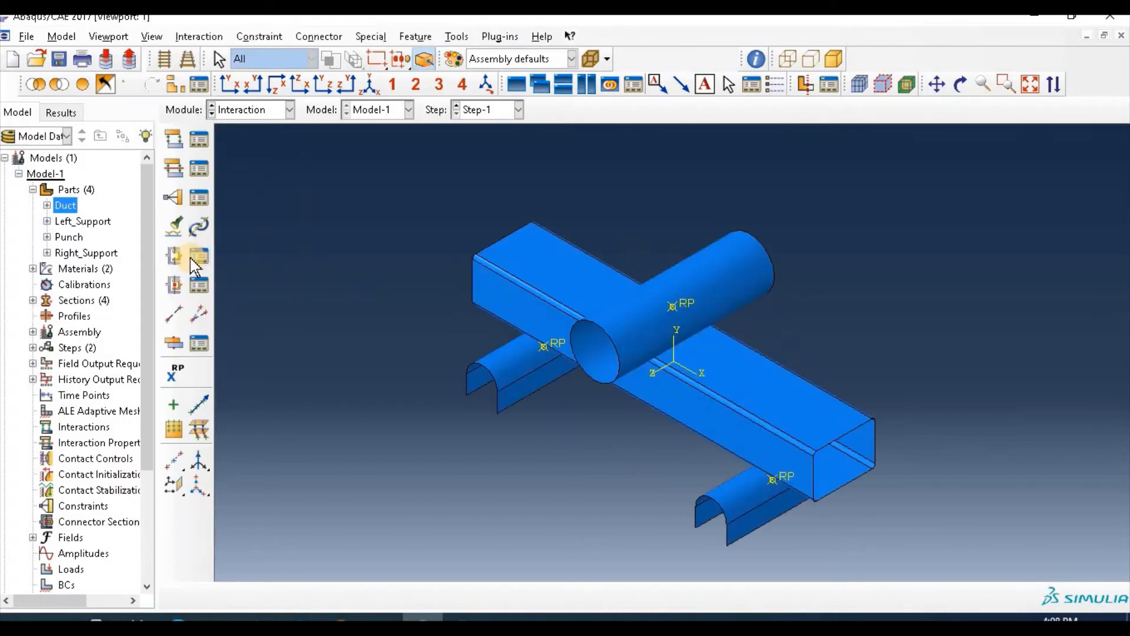
left_click(33, 332)
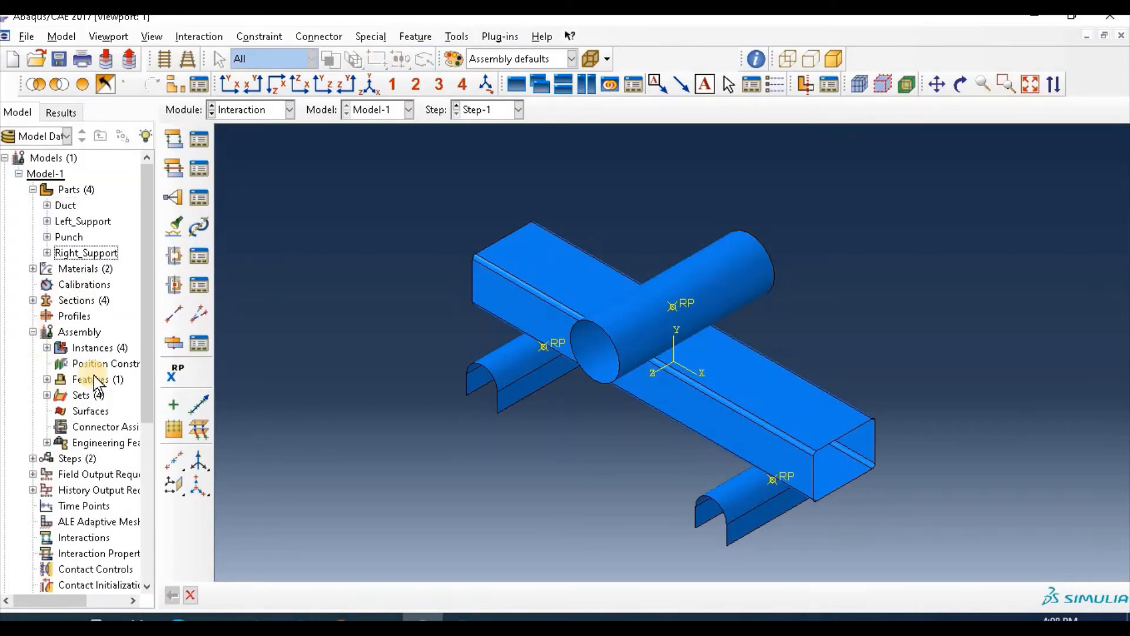
left_click_drag(157, 383, 193, 384)
Create an assembly surface named Slave from all the duct's faces, using the purple outer side
right_click(95, 409)
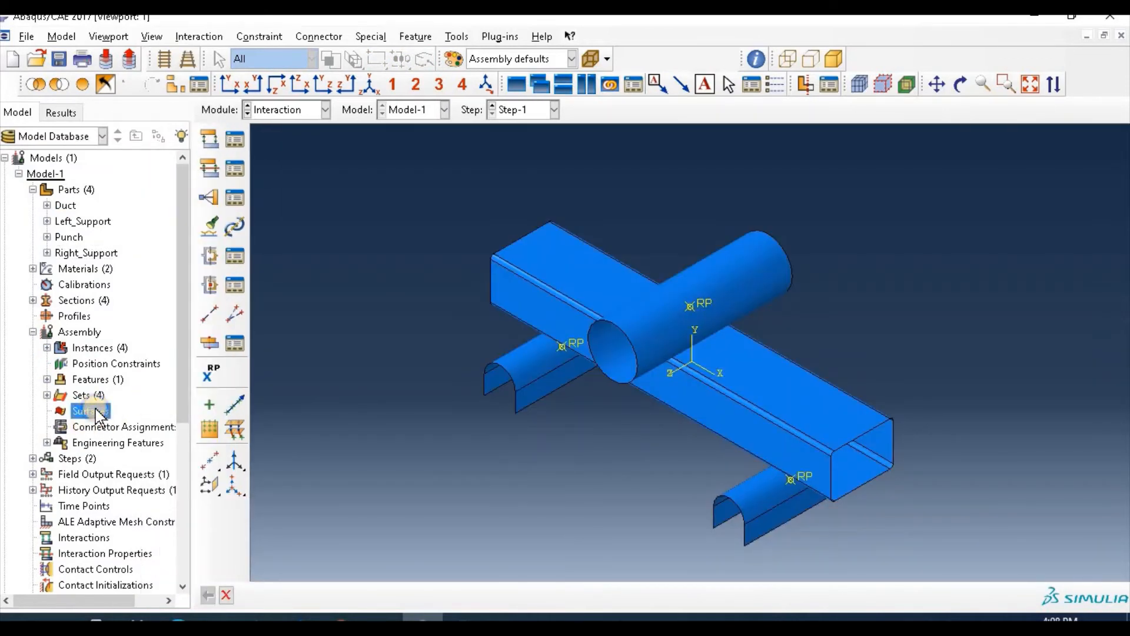
left_click(140, 435)
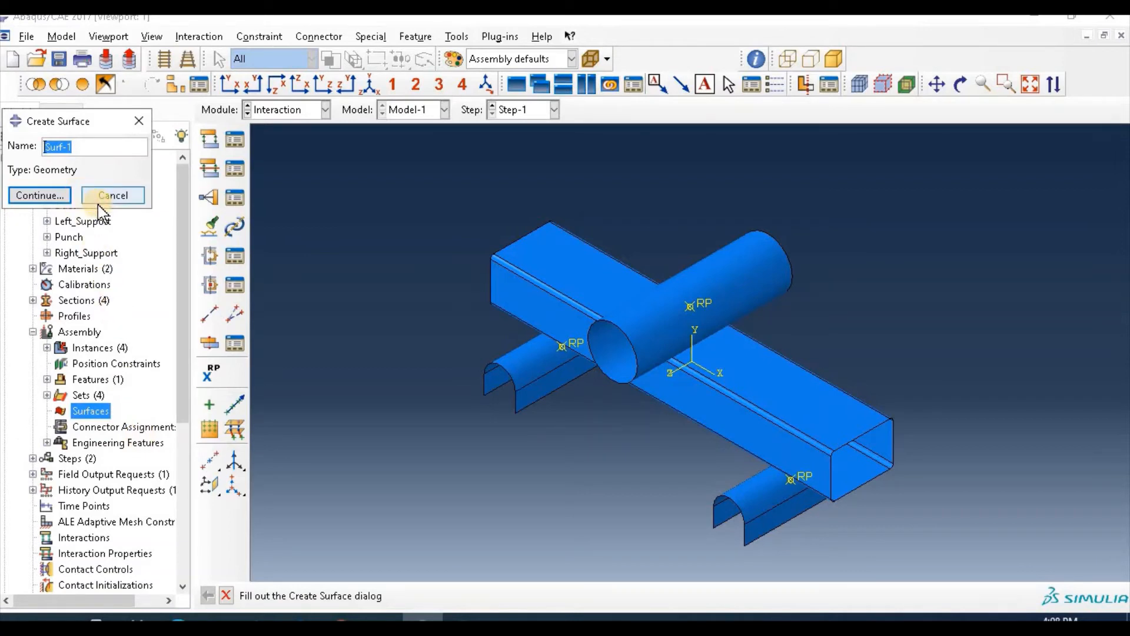
type("SLa")
key("BackSpace")
type("lave")
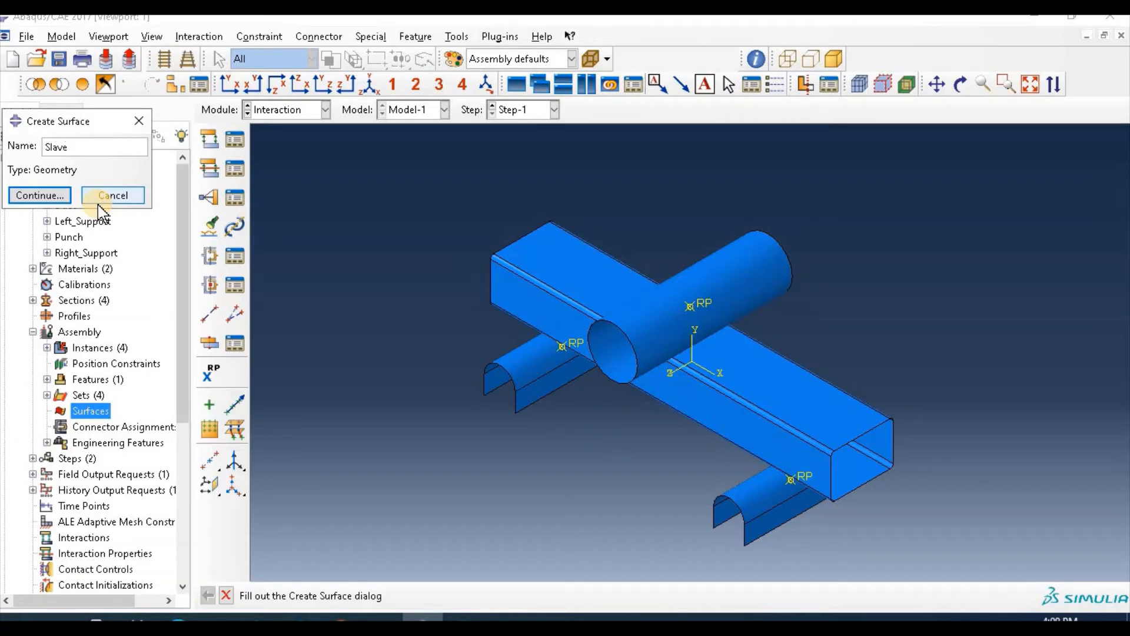
left_click(38, 195)
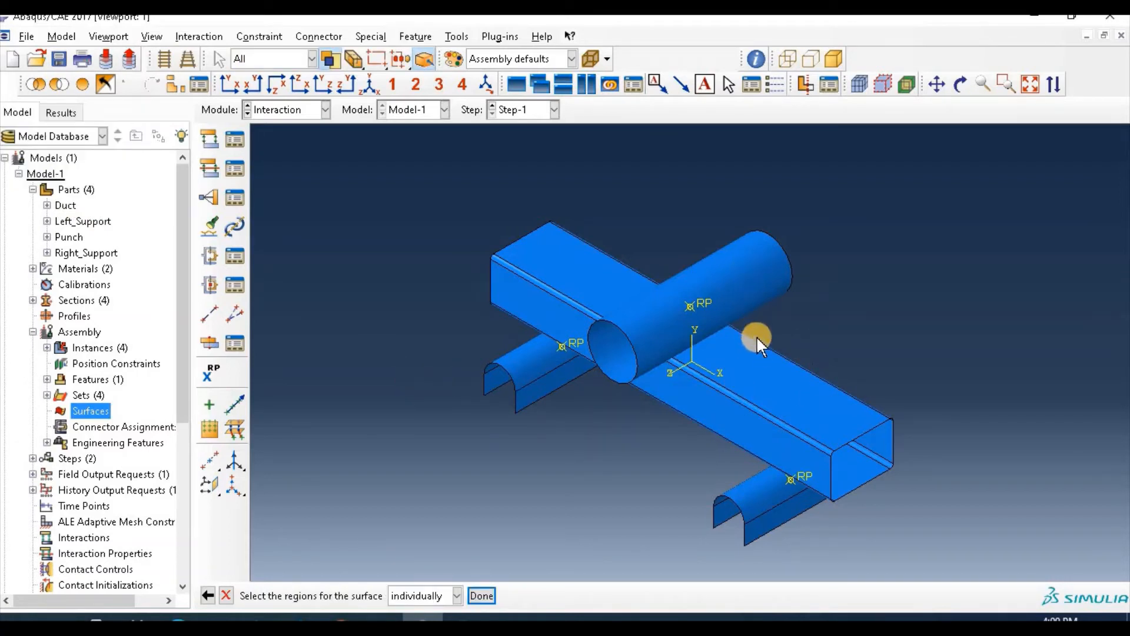
left_click_drag(722, 431, 729, 460)
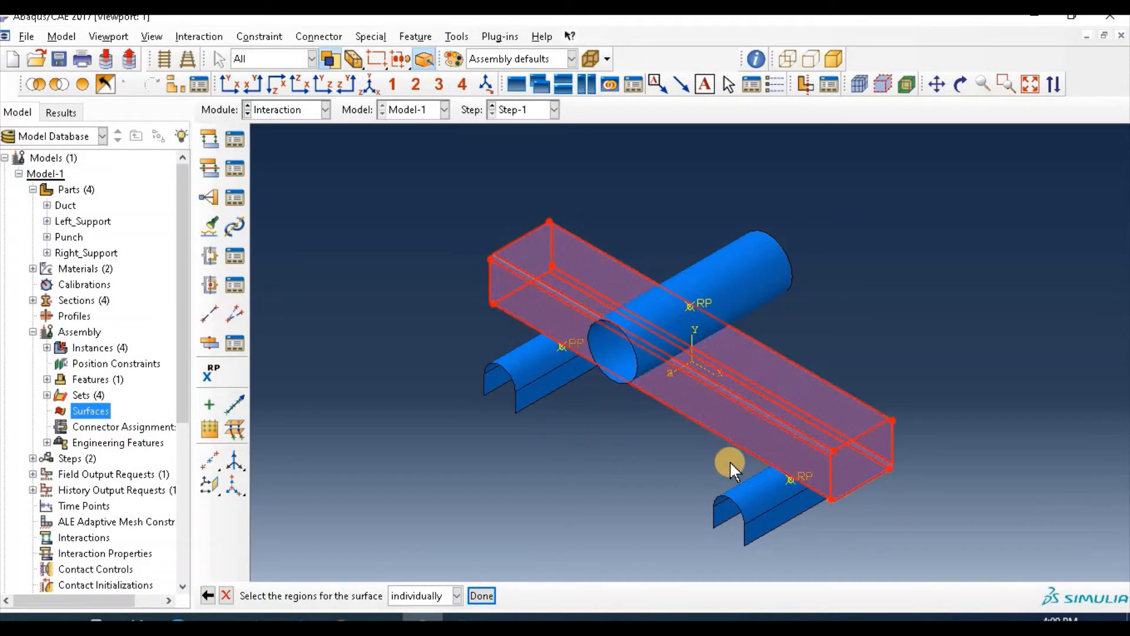
left_click(483, 596)
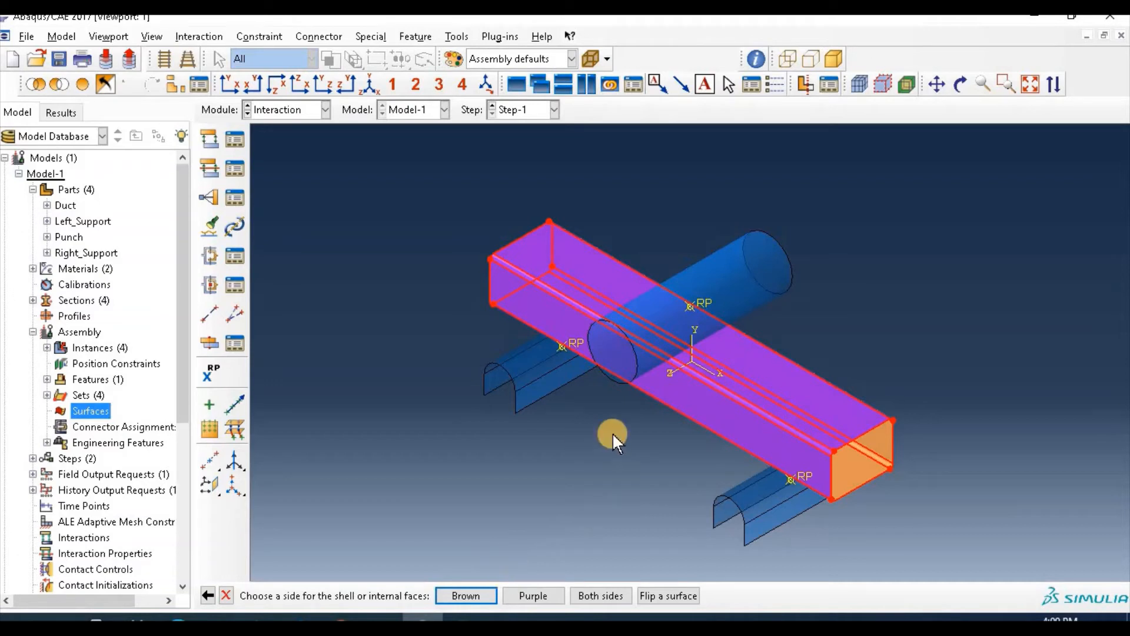
left_click(531, 597)
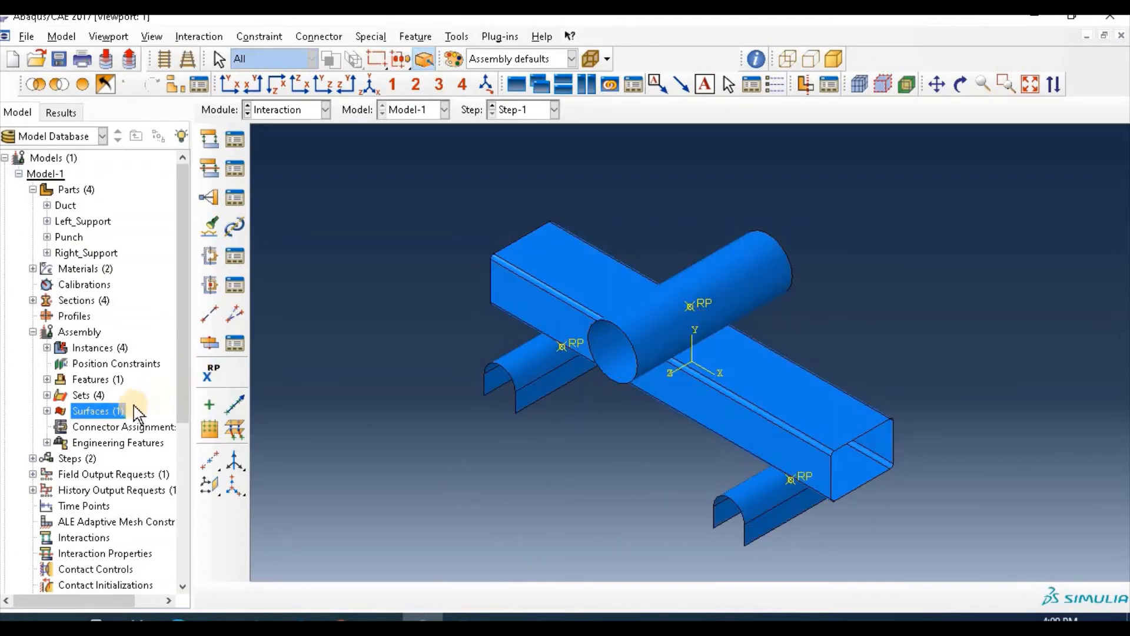
Create an assembly surface named Master_punch and assign the punch's cylindrical face as its region
right_click(107, 414)
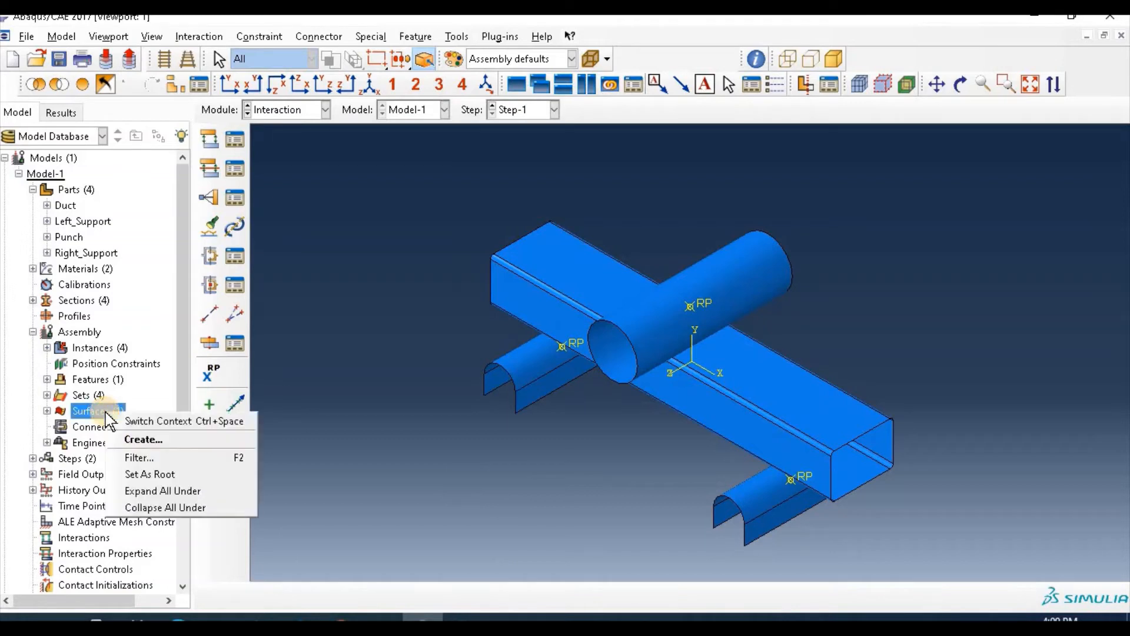
left_click(144, 440)
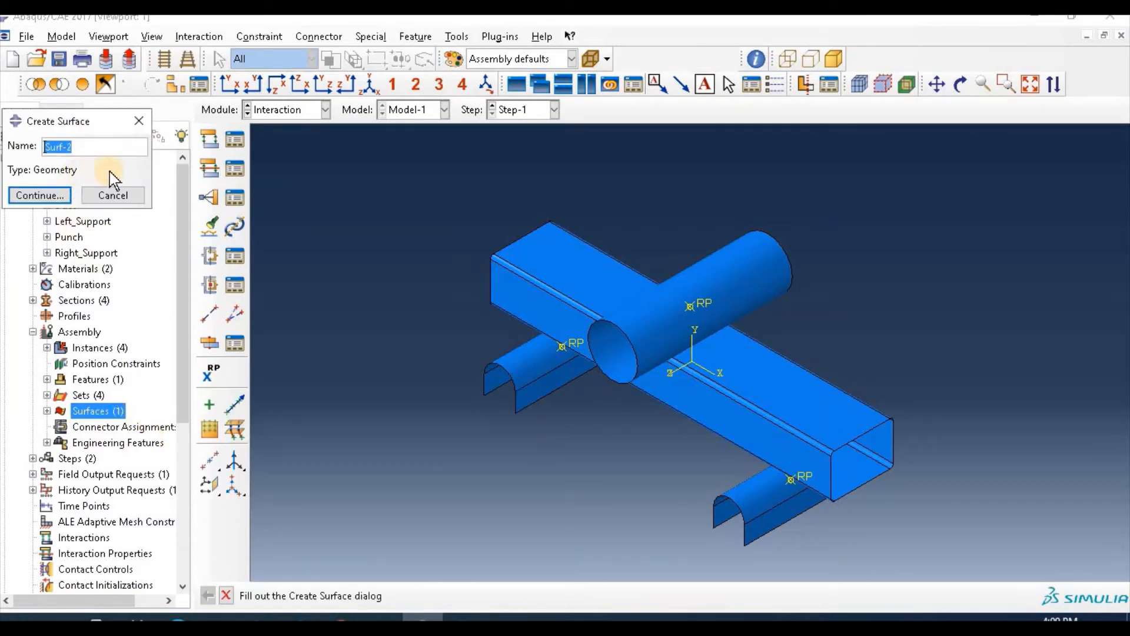
type("MAster")
key("BackSpace")
key("BackSpace")
key("BackSpace")
key("BackSpace")
type("ster_punch")
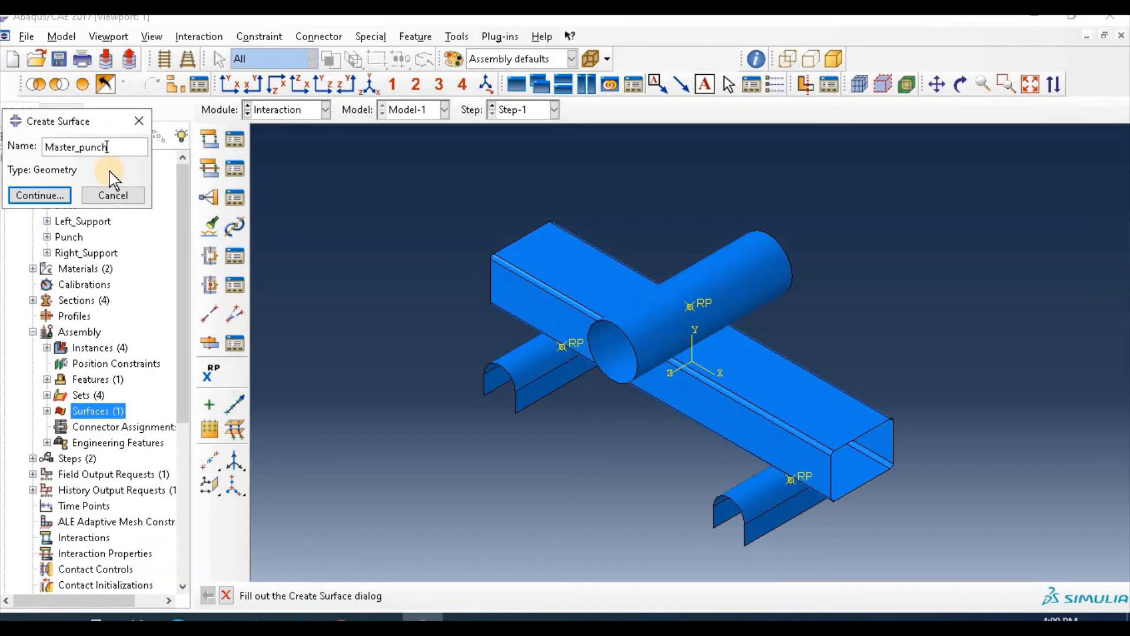
left_click(38, 196)
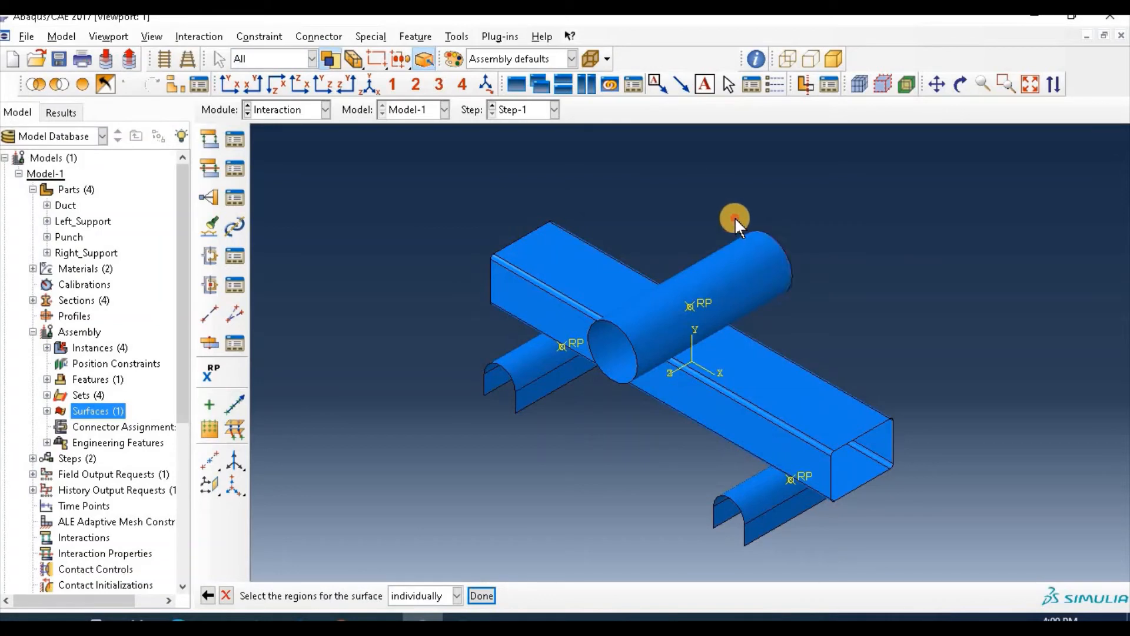
left_click_drag(735, 218, 816, 316)
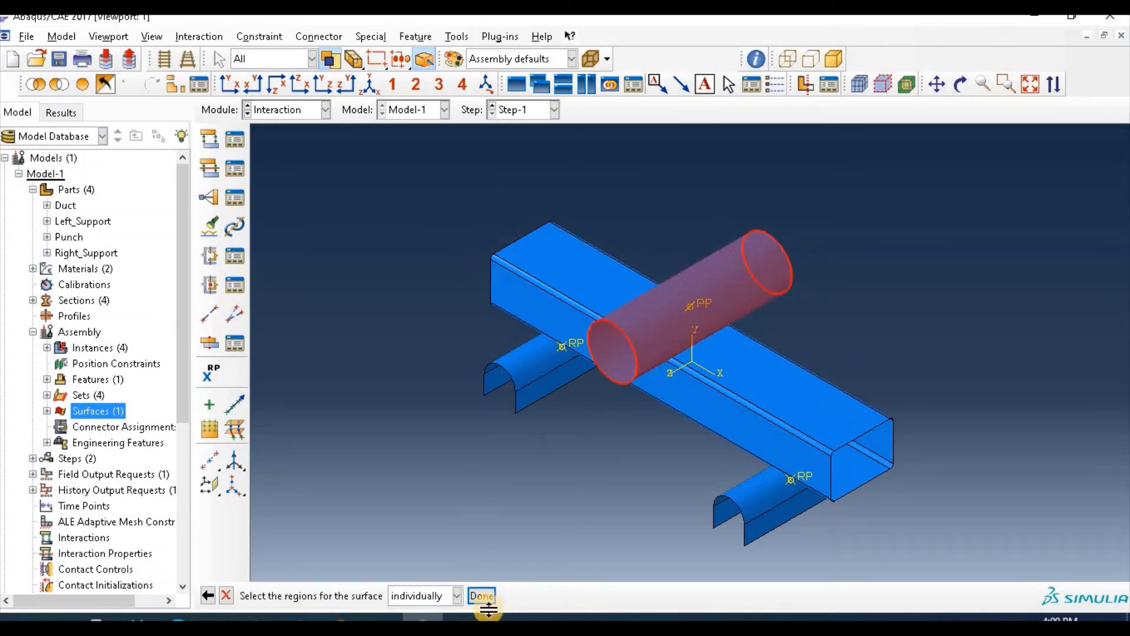
left_click(481, 596)
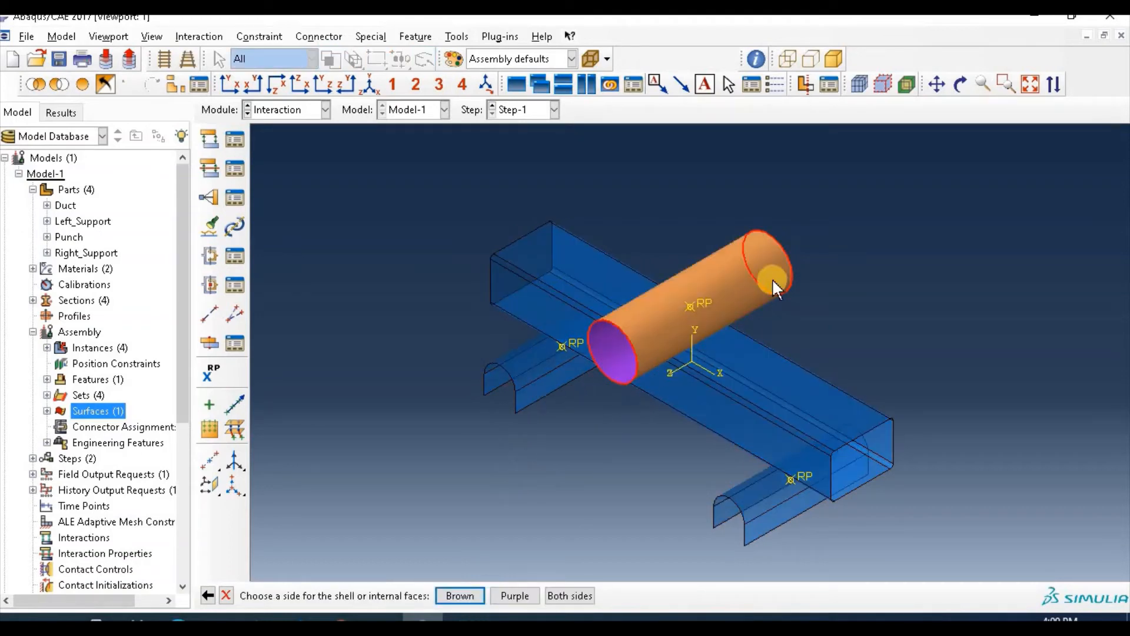
Use the punch's brown side for its surface, and create surface Master_leftsupport from the purple side of the left support
left_click(459, 595)
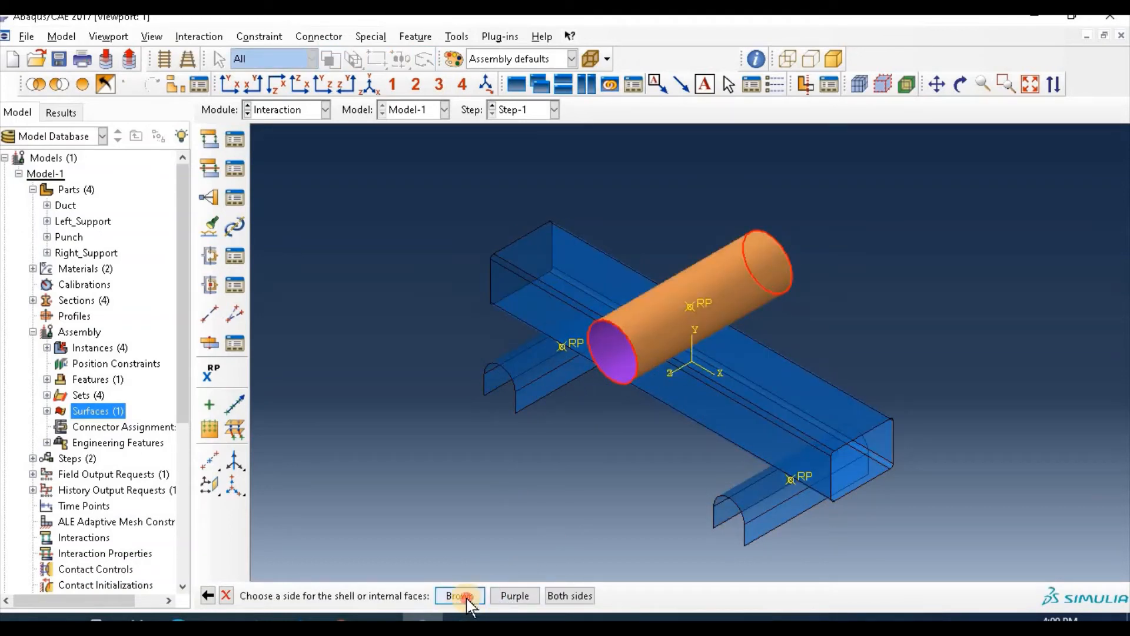
right_click(101, 411)
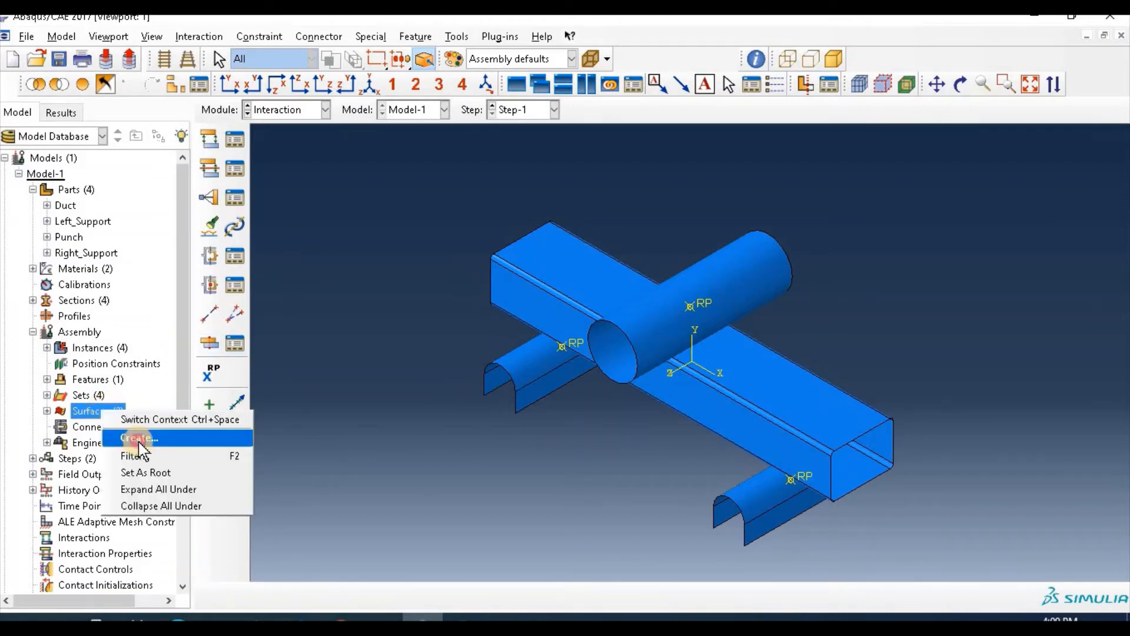
left_click(137, 439)
type("Master")
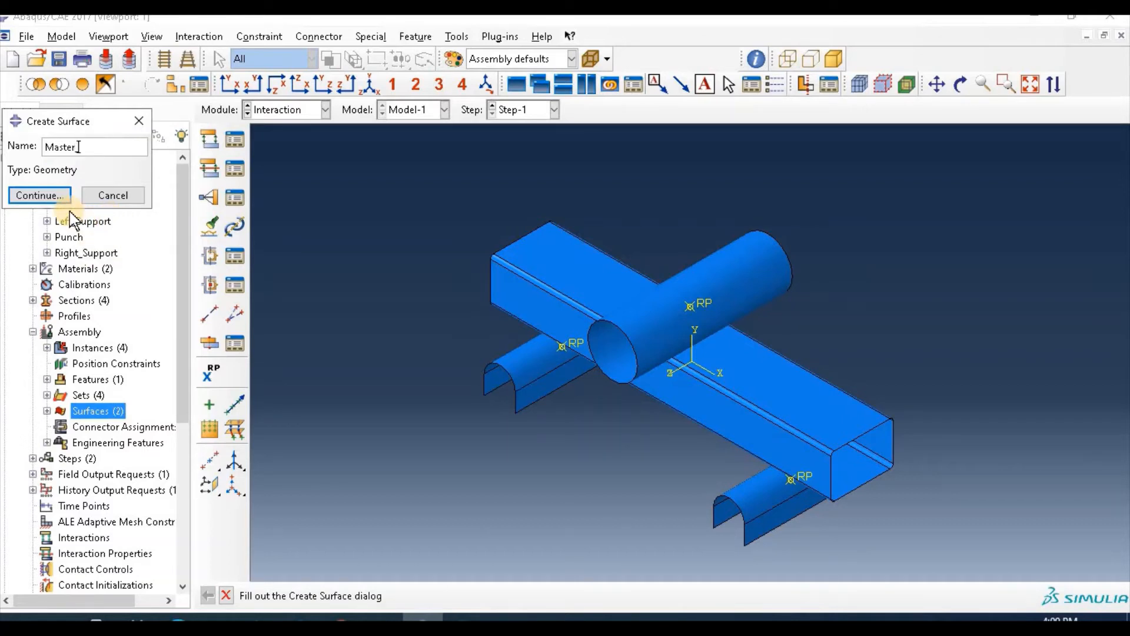
type("_leftsupport")
left_click(38, 195)
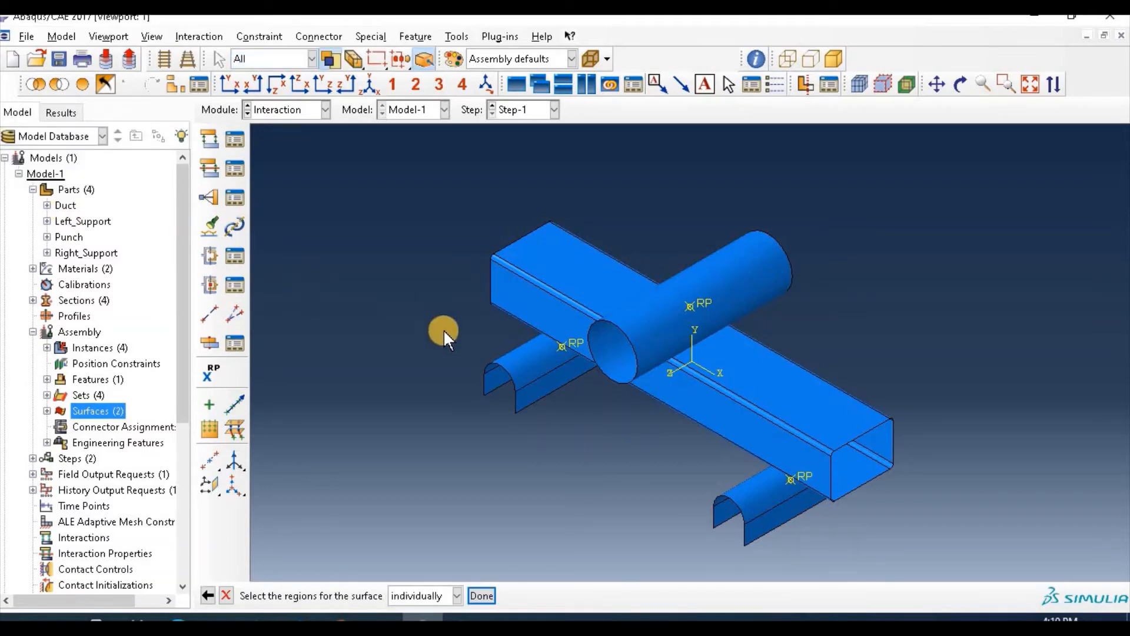
mouse_move(446, 335)
left_mouse_down()
mouse_move(492, 386)
mouse_move(525, 451)
left_mouse_up()
left_click(481, 596)
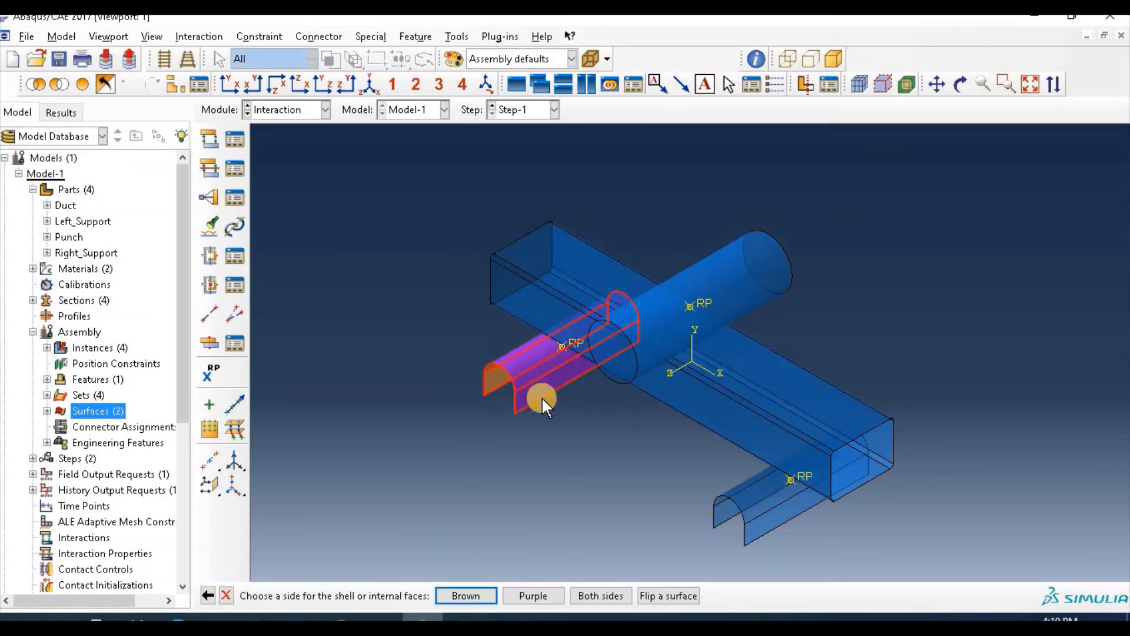
left_click(531, 597)
Create an assembly surface named Master_rightsupport from the purple side of the right support
left_click(87, 410)
right_click(88, 410)
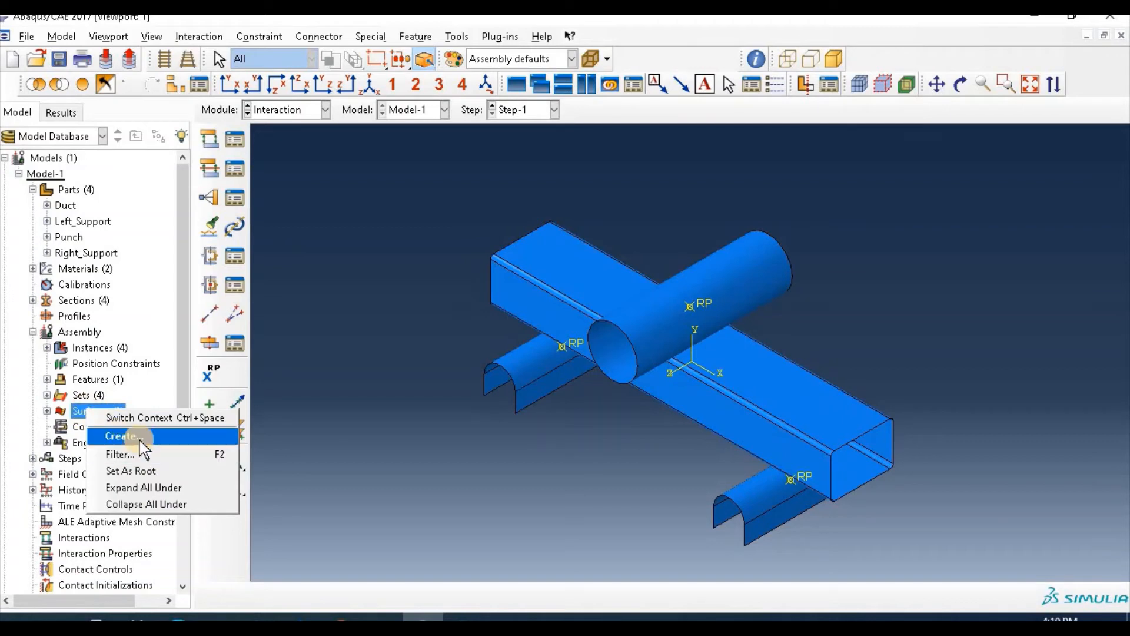
left_click(140, 439)
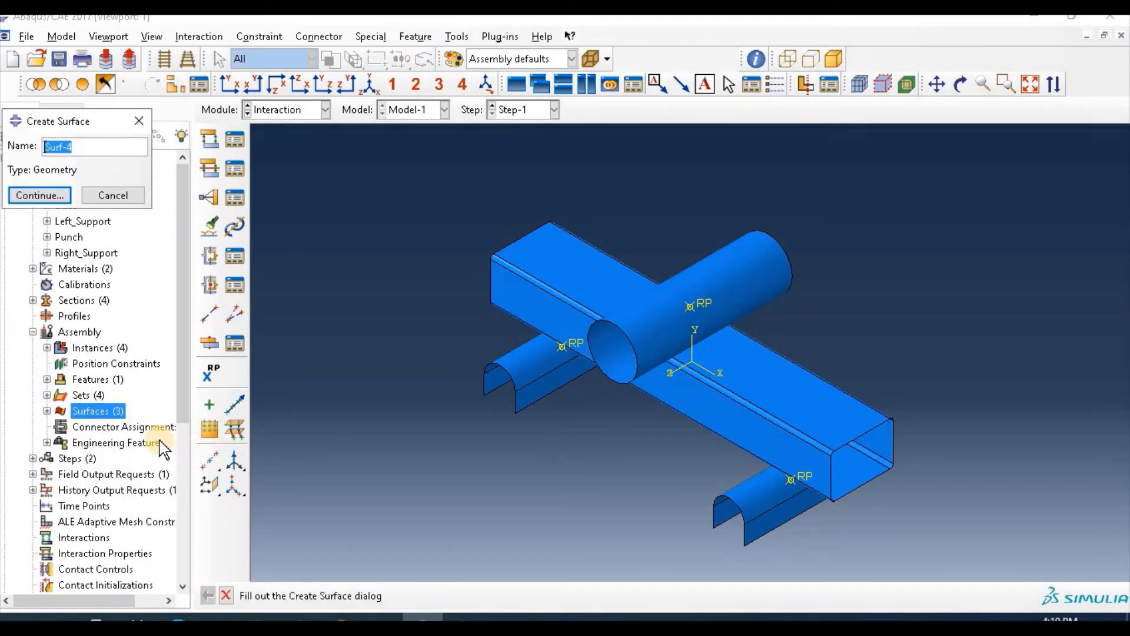
type("Master_rightsupport")
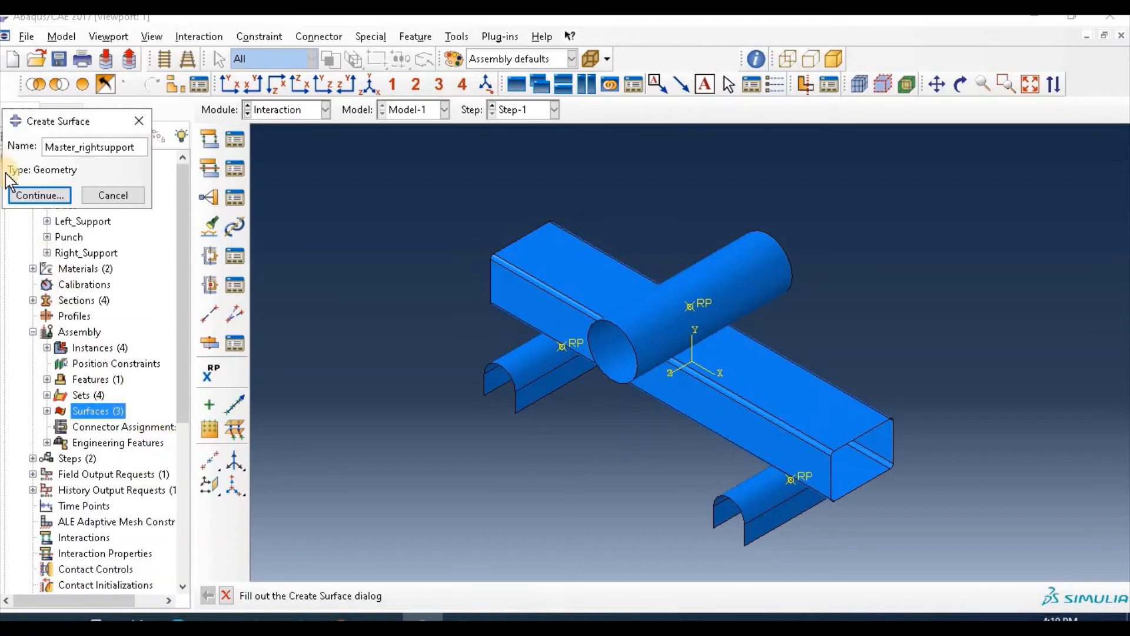
left_click(35, 196)
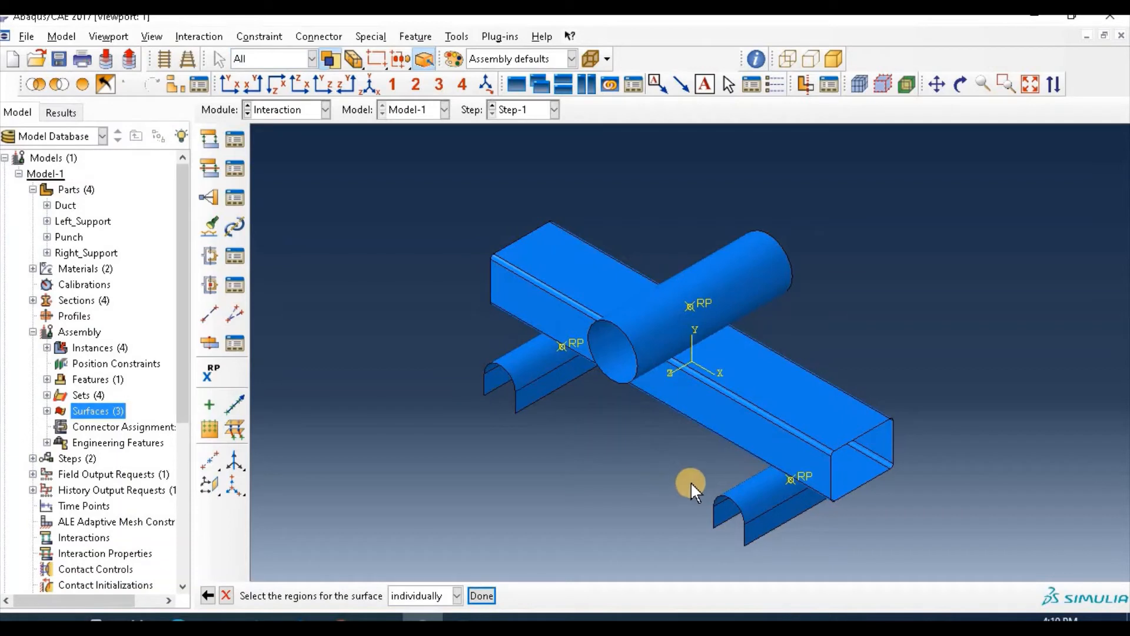
left_click_drag(691, 482, 759, 554)
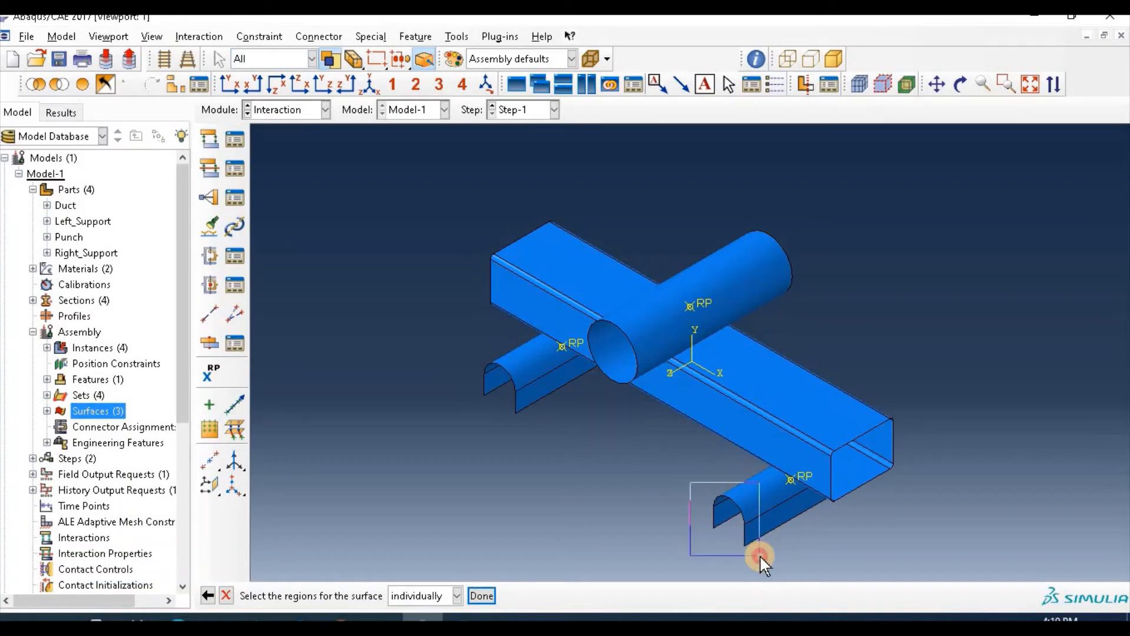
left_click(493, 596)
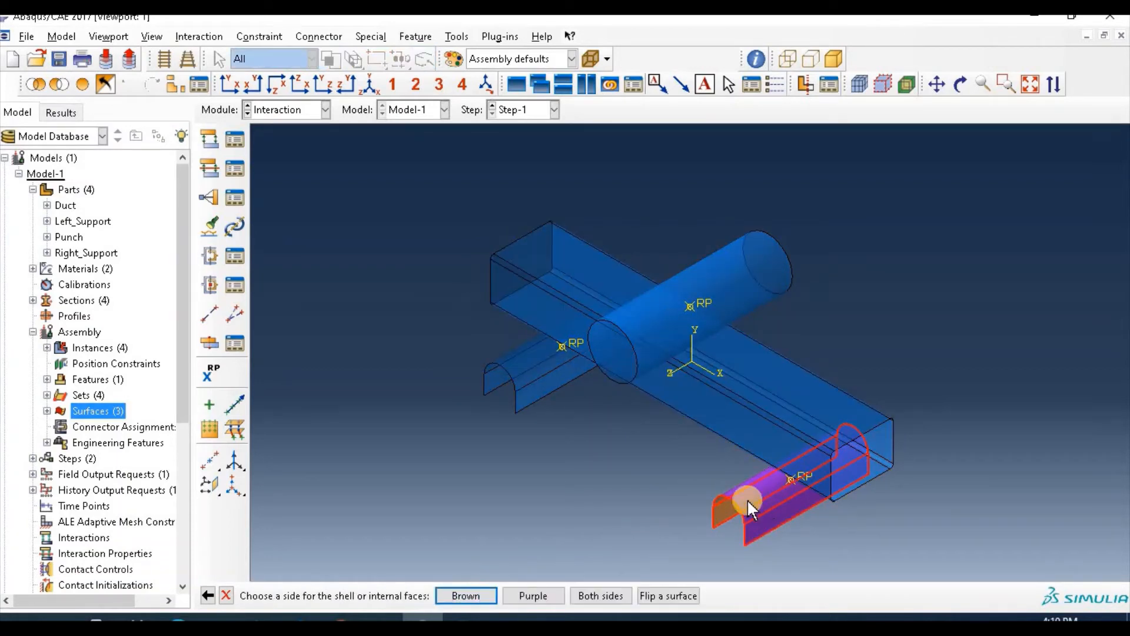
left_click(534, 596)
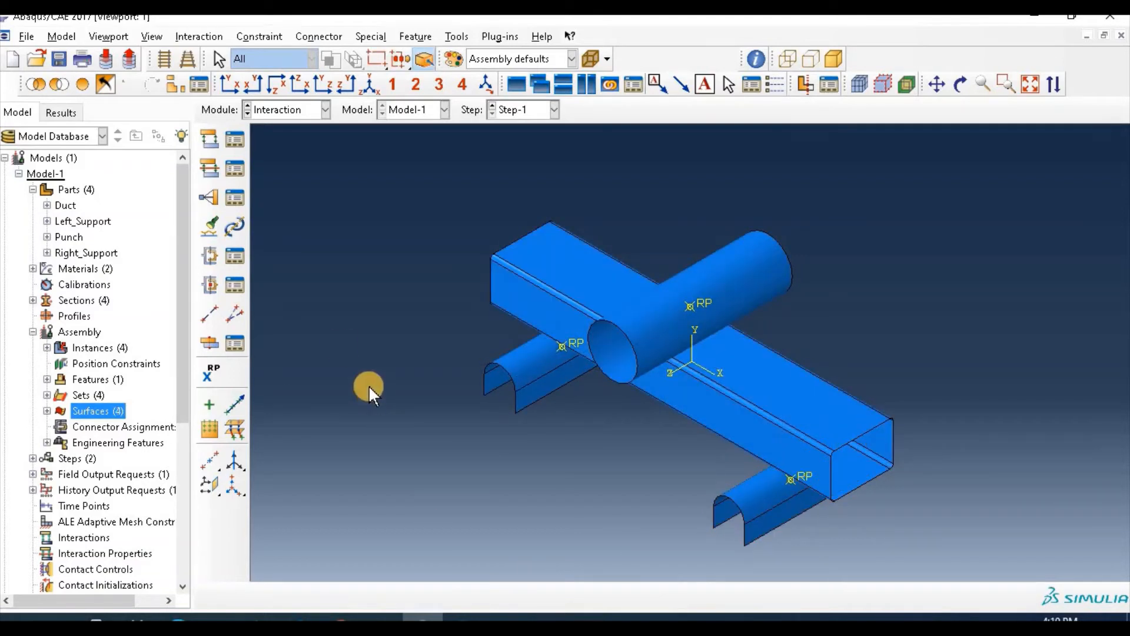
Create a rigid body constraint with Punch-1.Set-1 as its body elements region, highlighting selections in the viewport
left_click(236, 198)
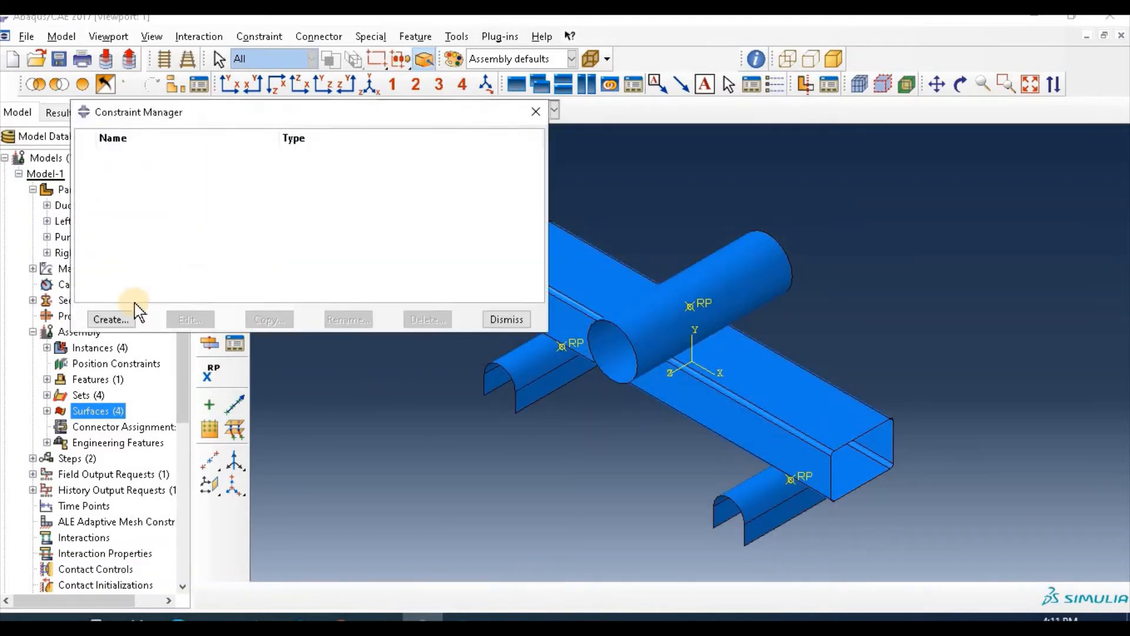
left_click(113, 320)
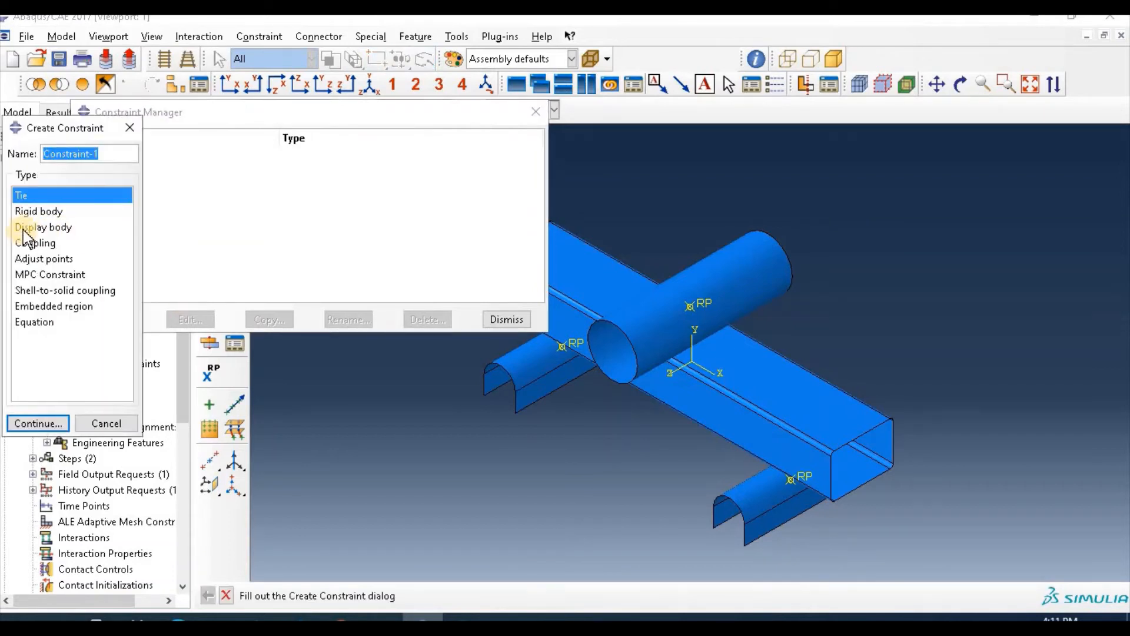
left_click(45, 214)
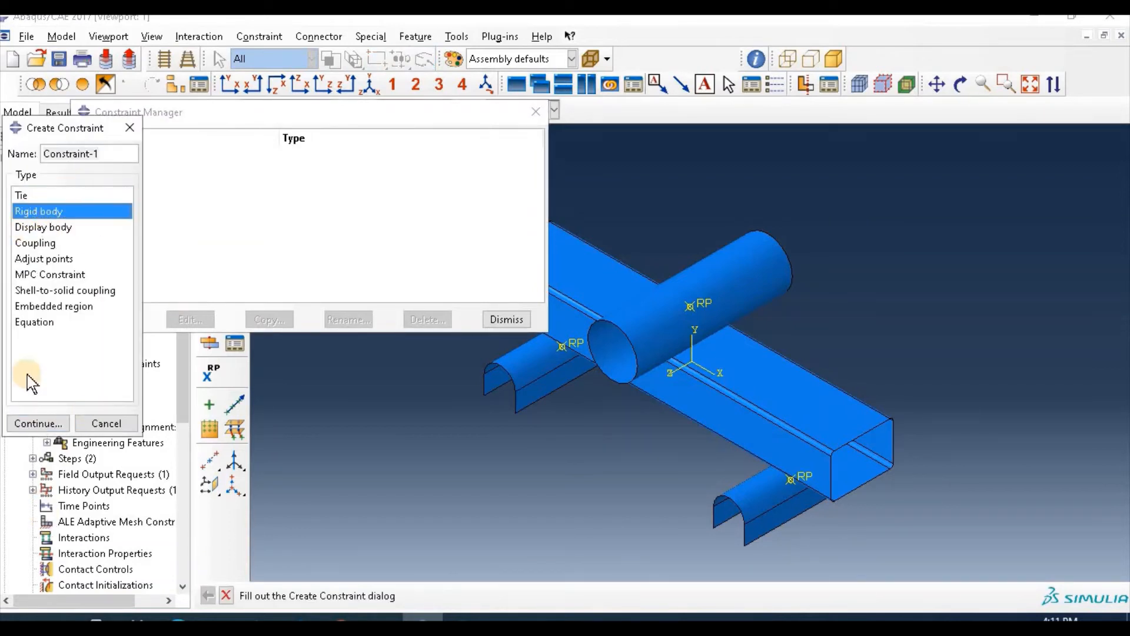
left_click(38, 423)
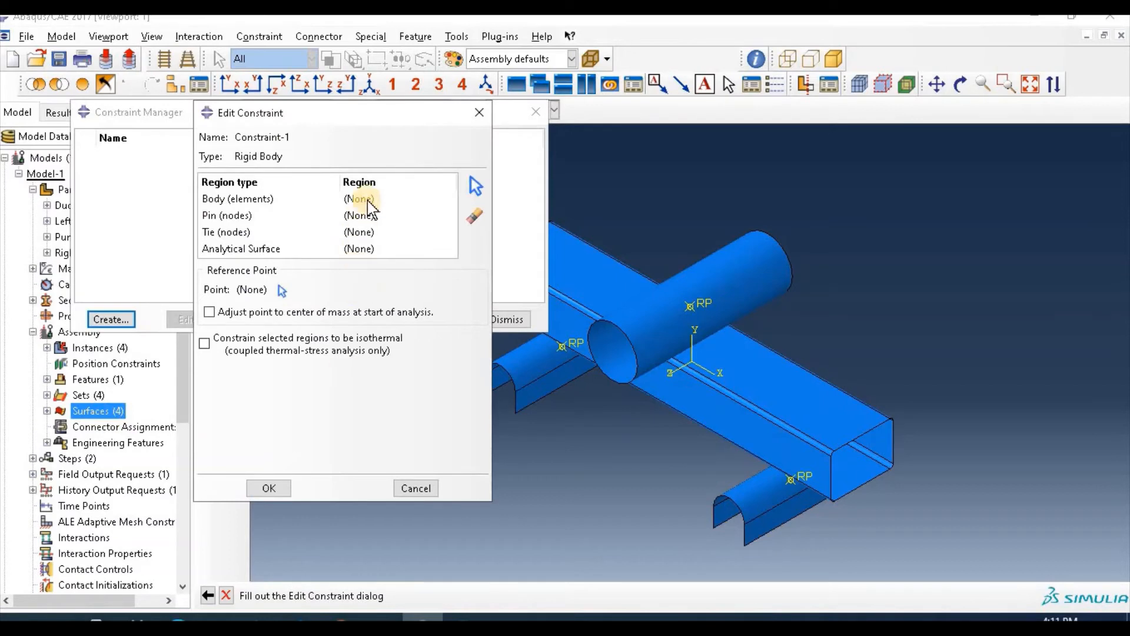
left_click(315, 200)
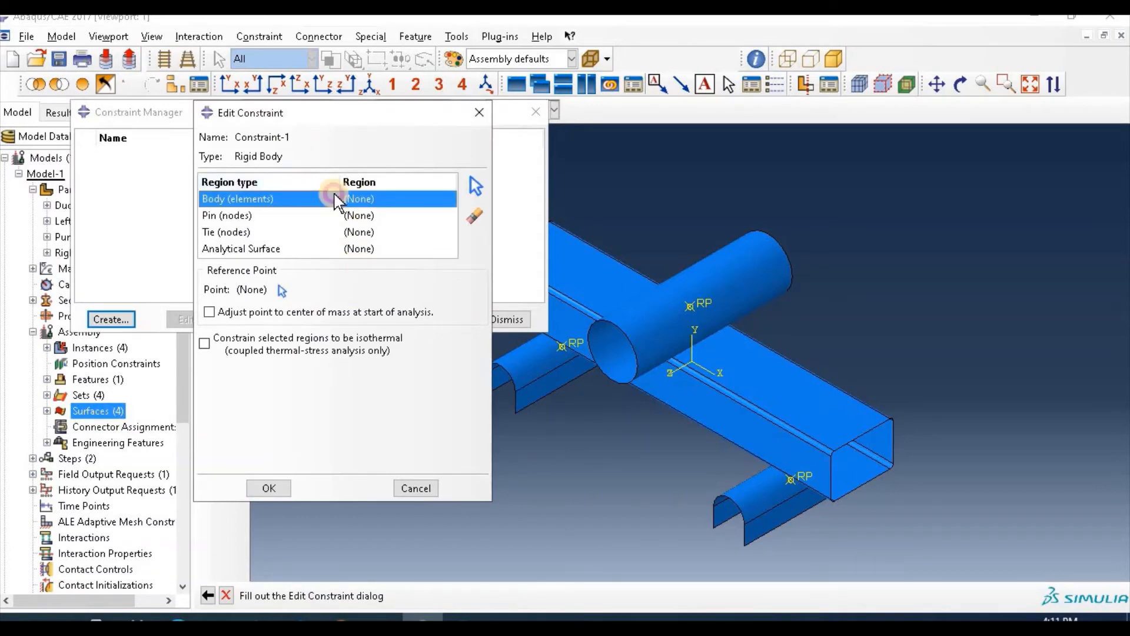
left_click(479, 185)
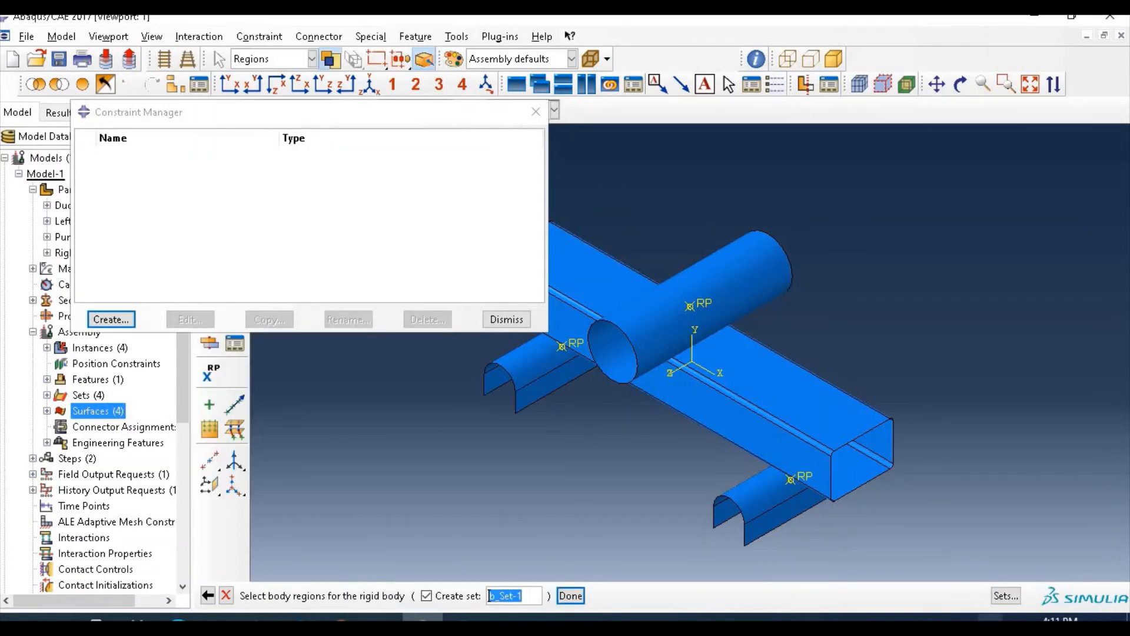
left_click(1006, 595)
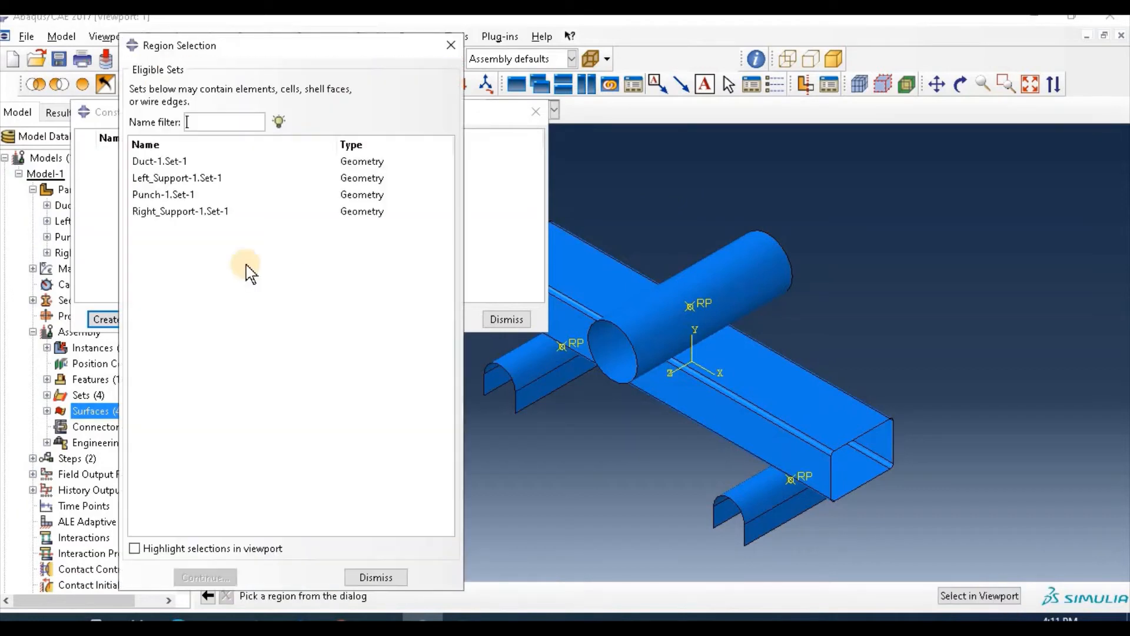
left_click(165, 194)
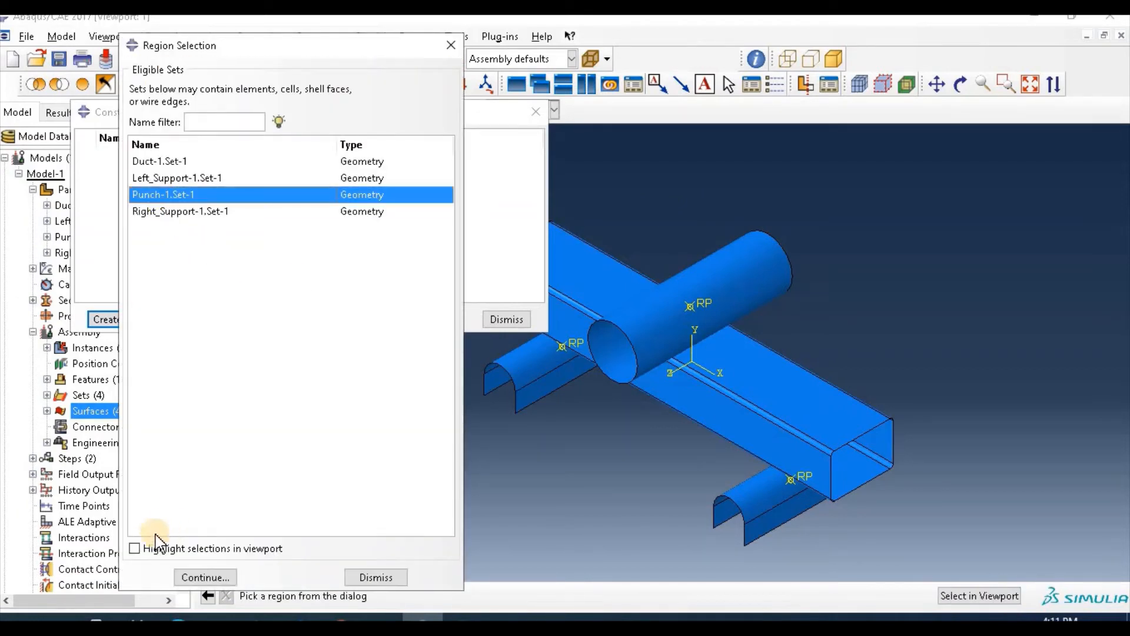
left_click(135, 548)
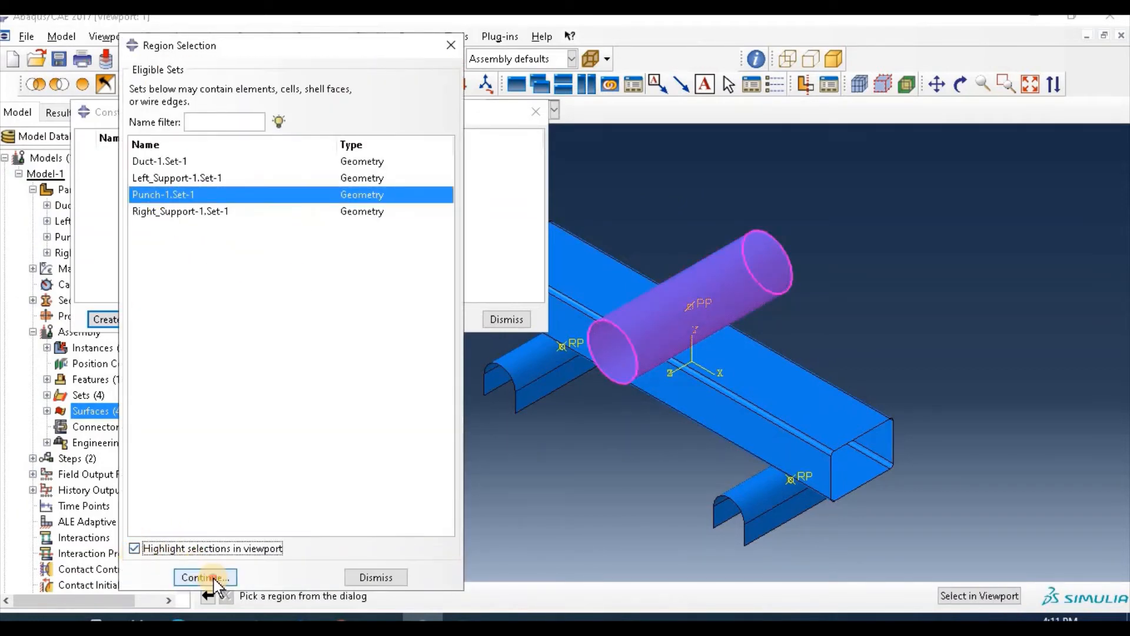
left_click(207, 577)
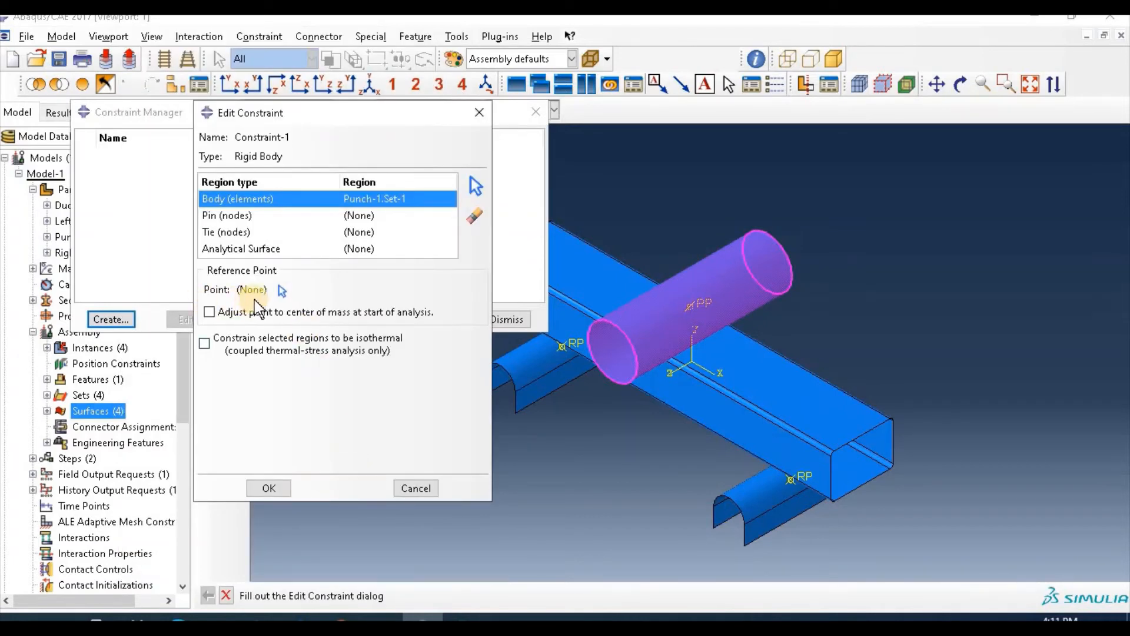
Assign the punch's RP as the rigid body reference point, adjusted to the center of mass at the start of analysis
left_click(284, 290)
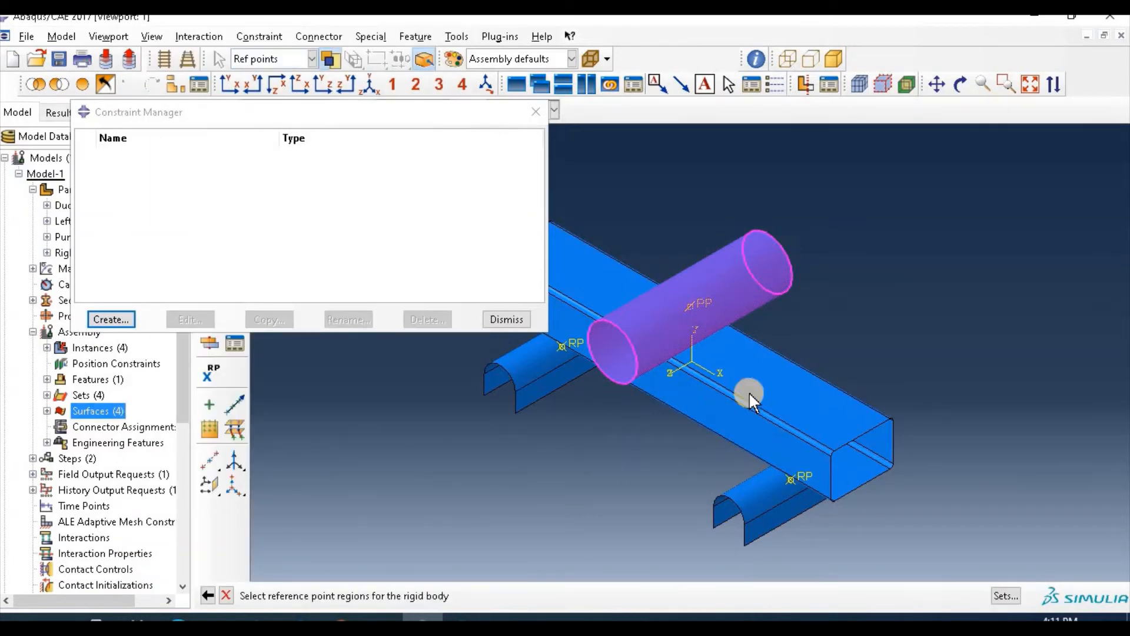
left_click(705, 305)
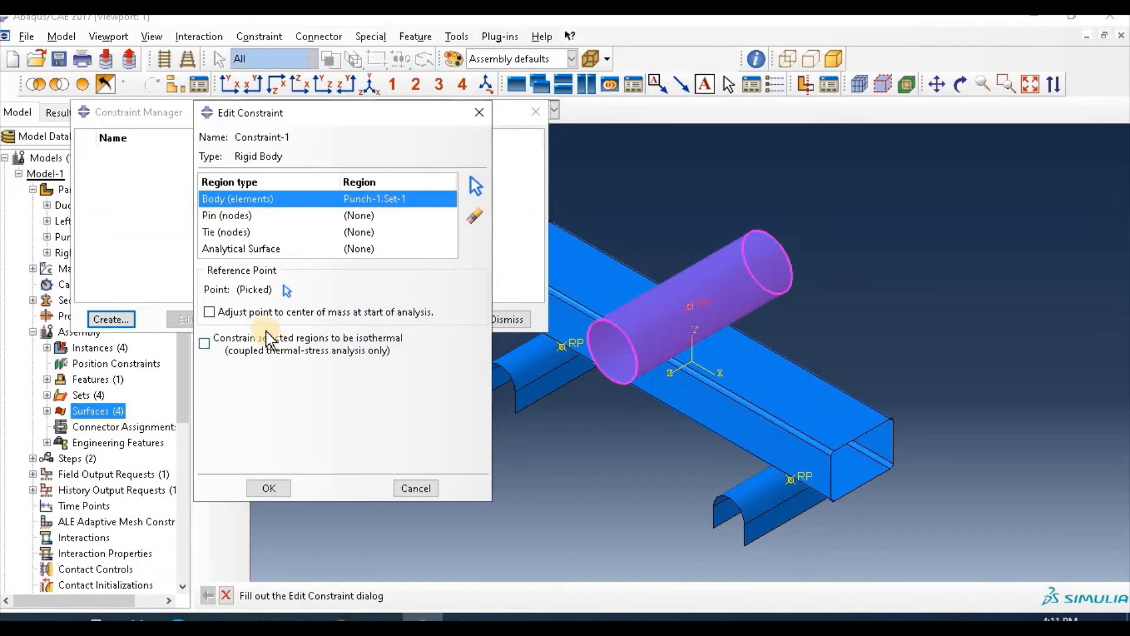
left_click(209, 312)
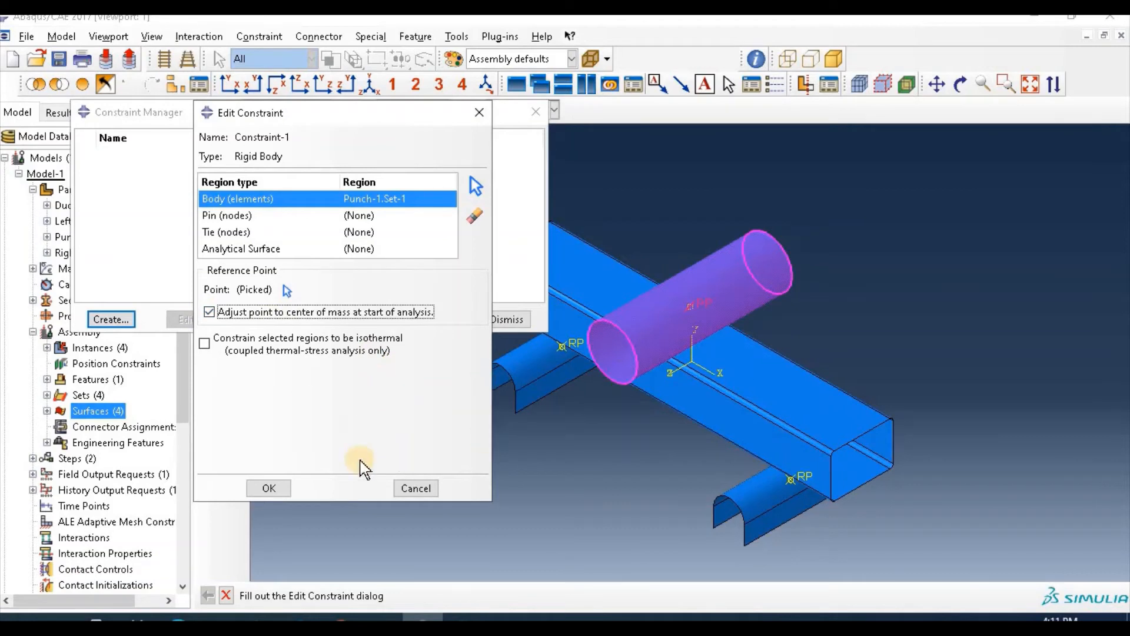
left_click(270, 489)
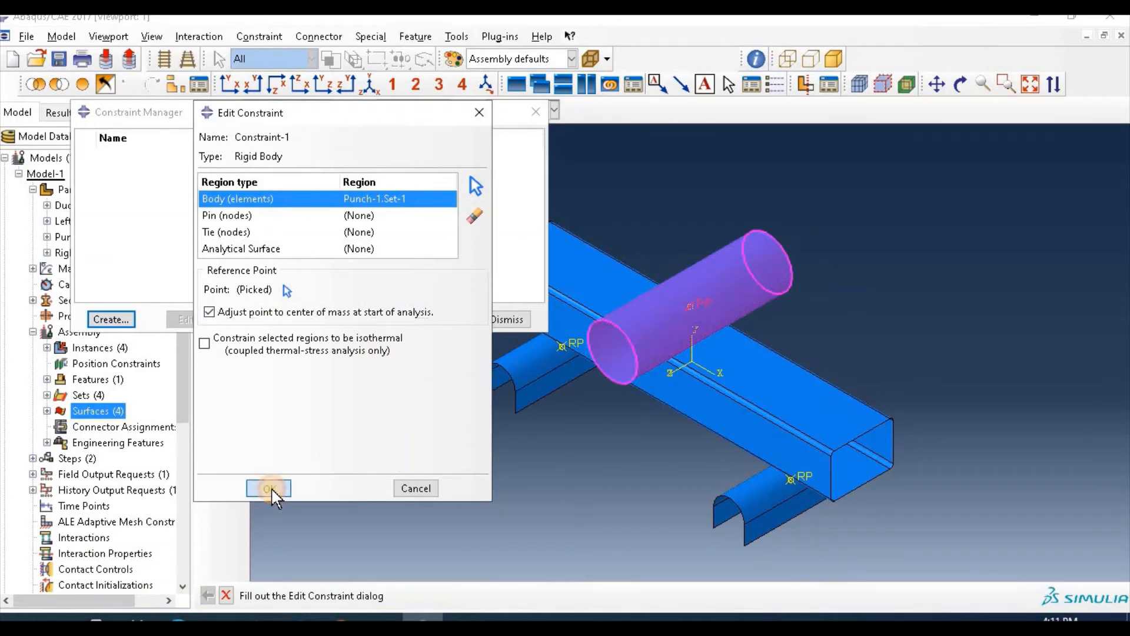
Create a second rigid body constraint with Left_Support-1.Set-1 as its body elements region
left_click(111, 319)
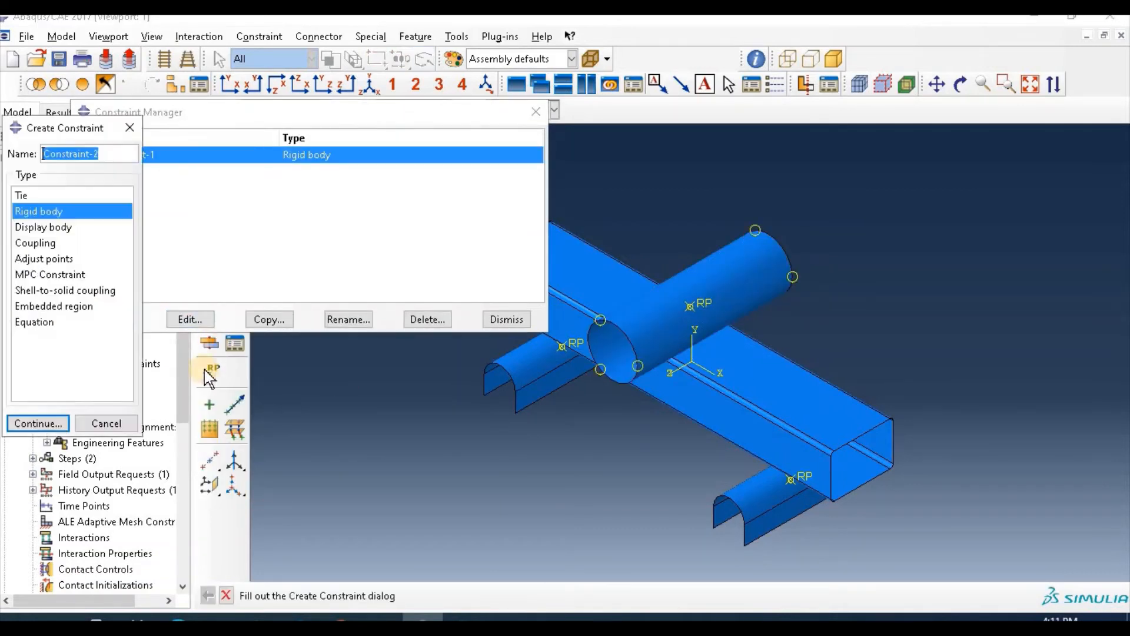
left_click(40, 424)
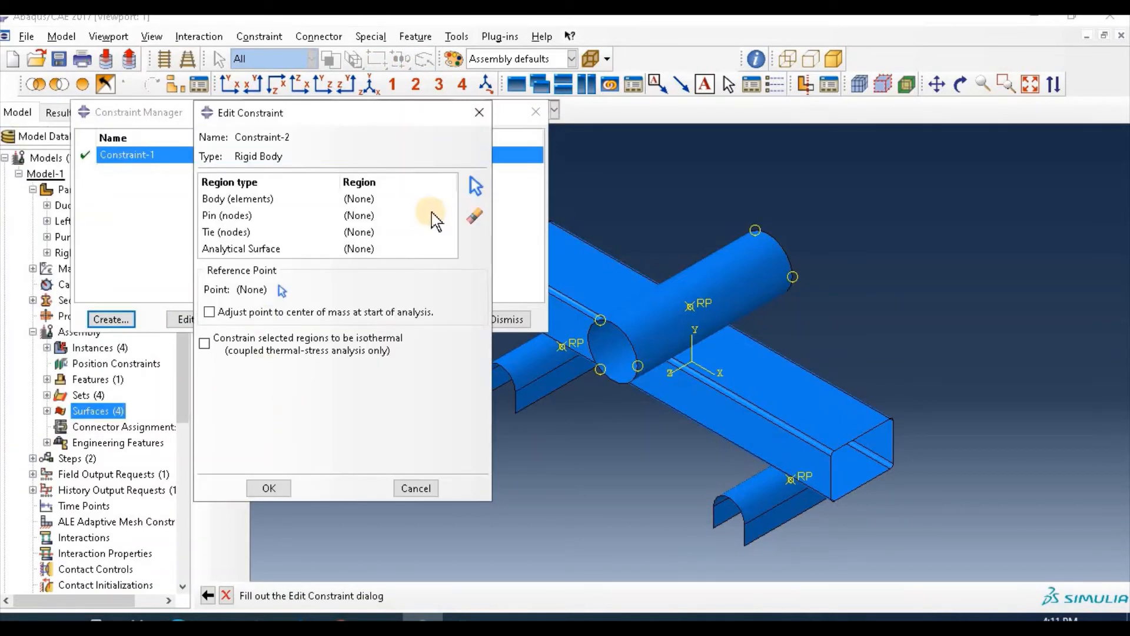
left_click(362, 199)
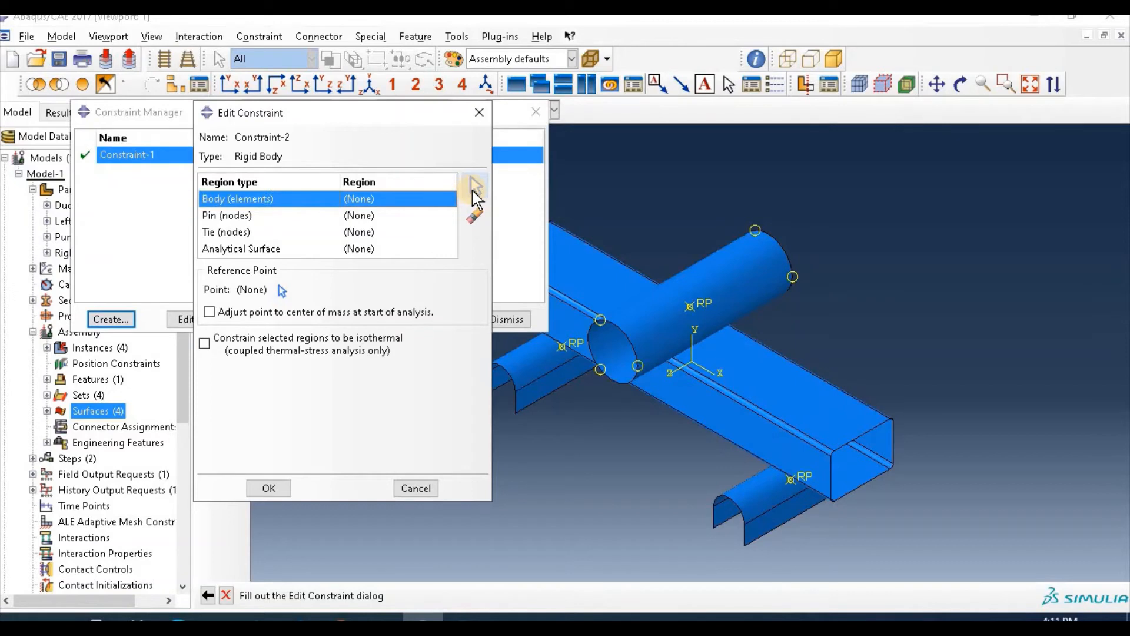
left_click(477, 187)
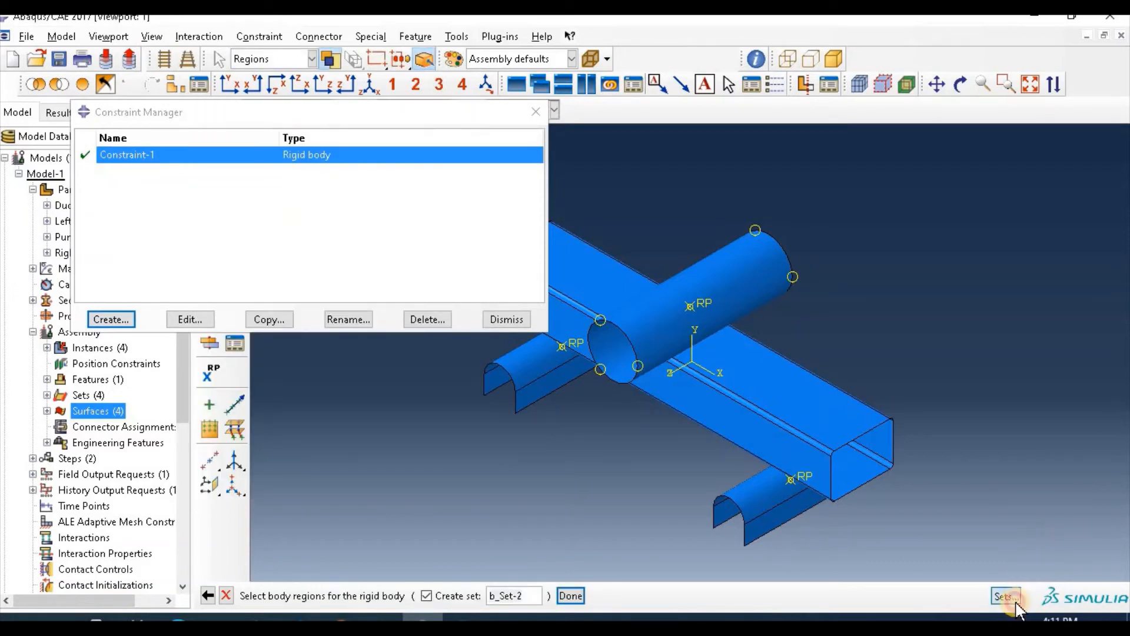
left_click(1006, 595)
left_click(169, 179)
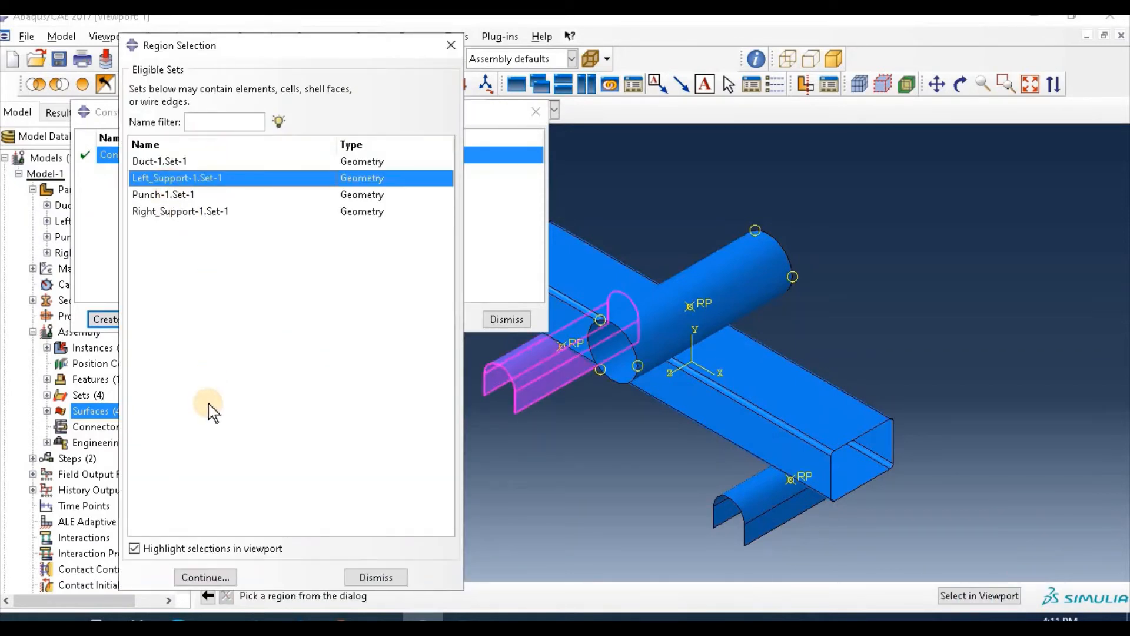
left_click(205, 577)
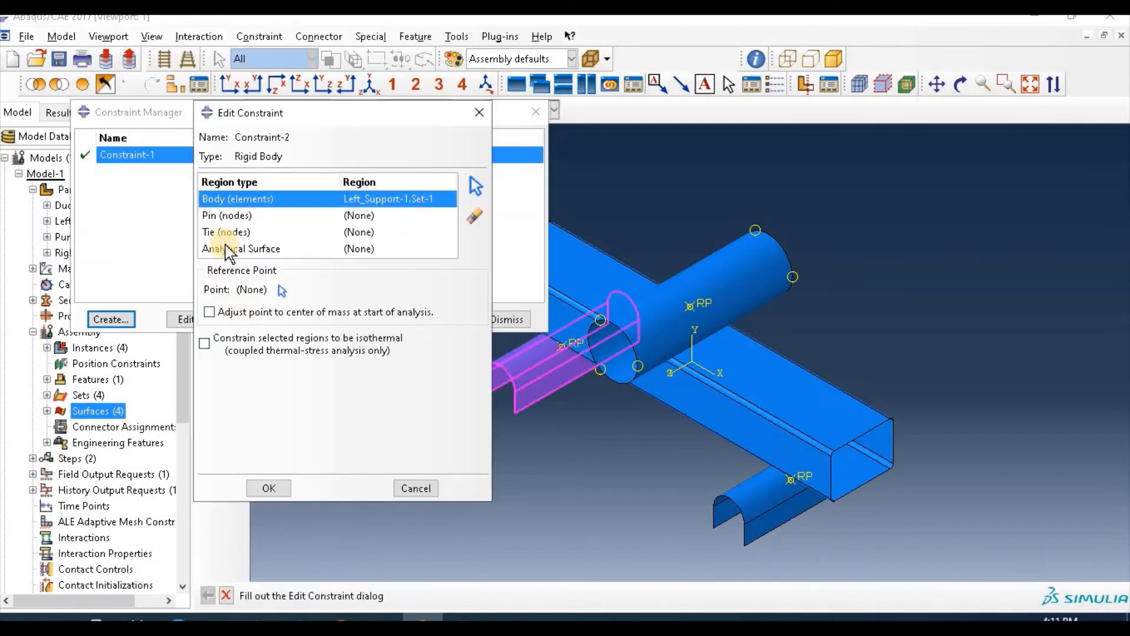
Assign the left support's RP as the rigid body reference point, adjusted to the center of mass at the start of analysis
left_click(209, 313)
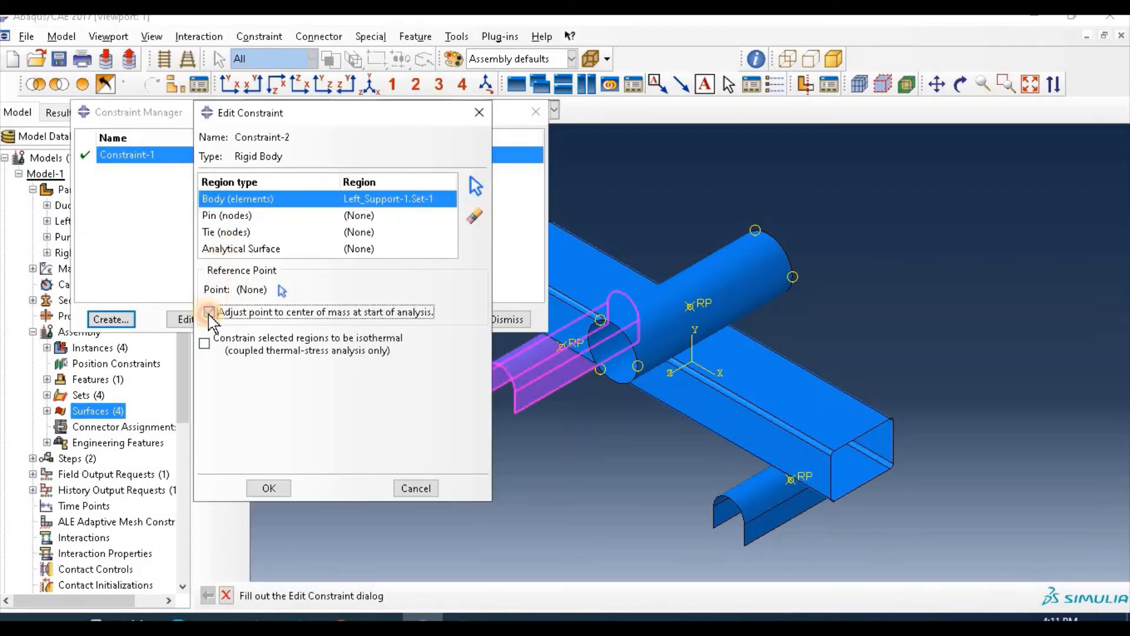
left_click(282, 290)
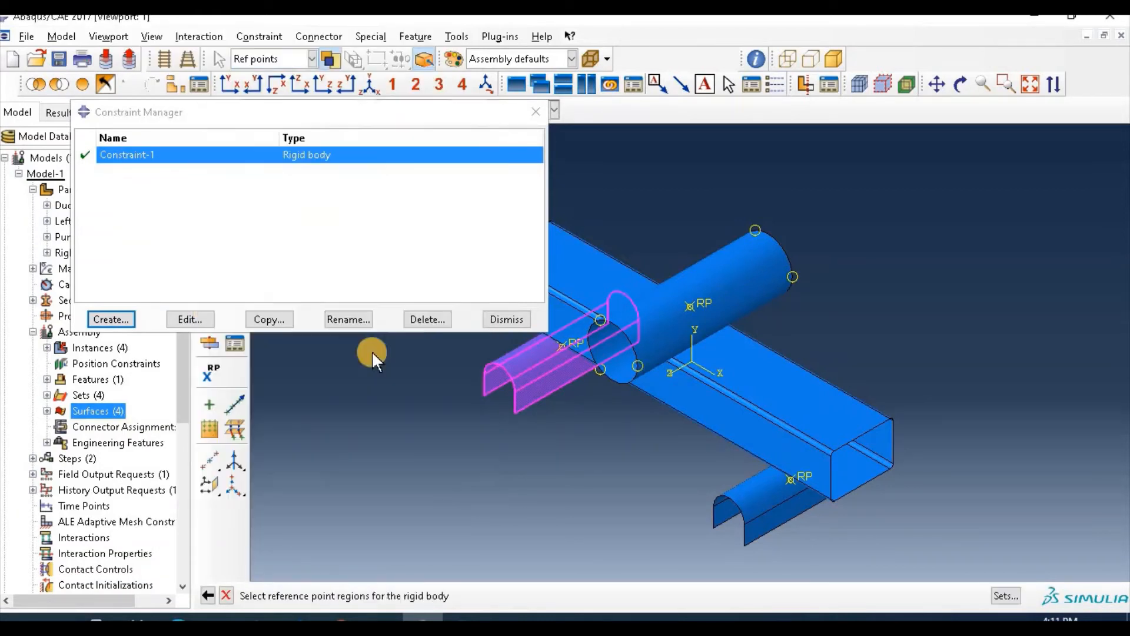
left_click(564, 342)
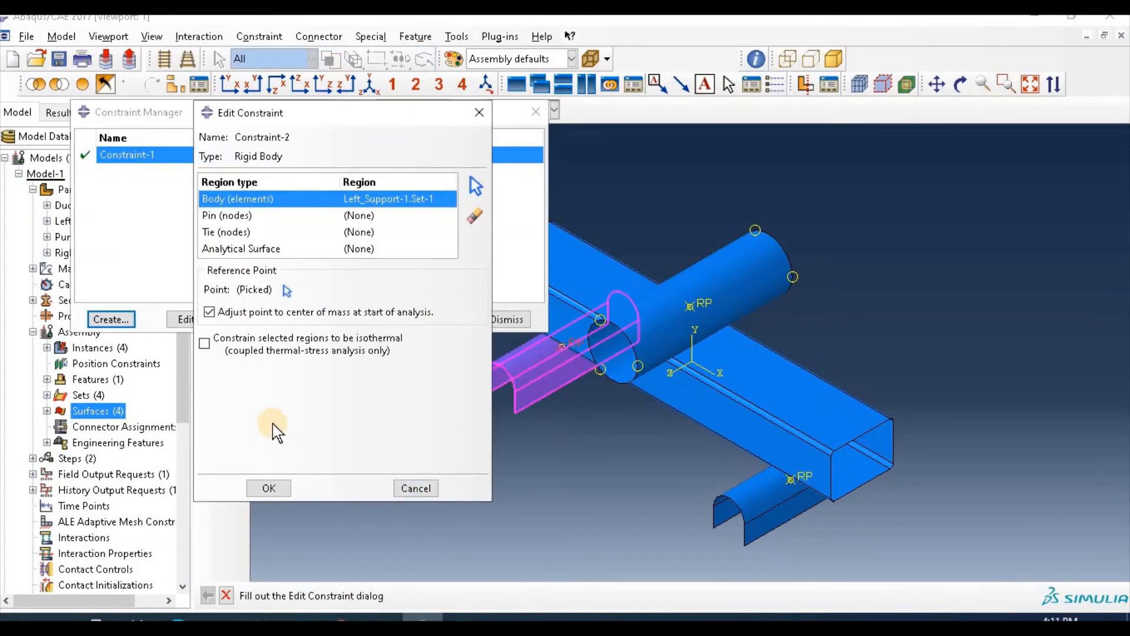
left_click(280, 488)
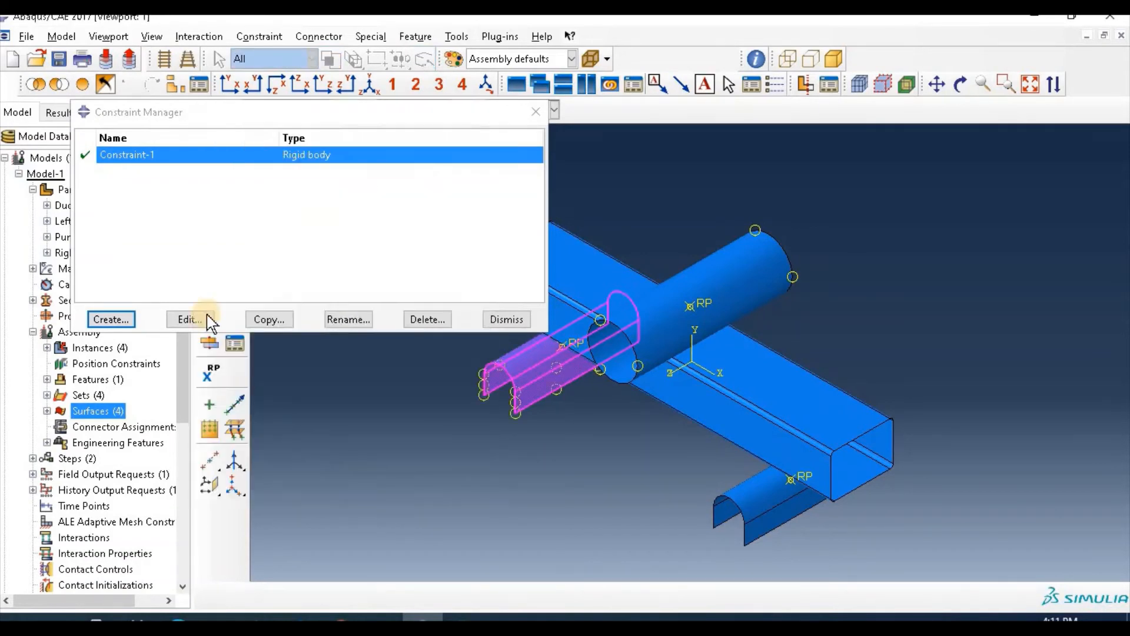
Create a third rigid body constraint with Right_Support-1.Set-1 as its body elements region
left_click(106, 317)
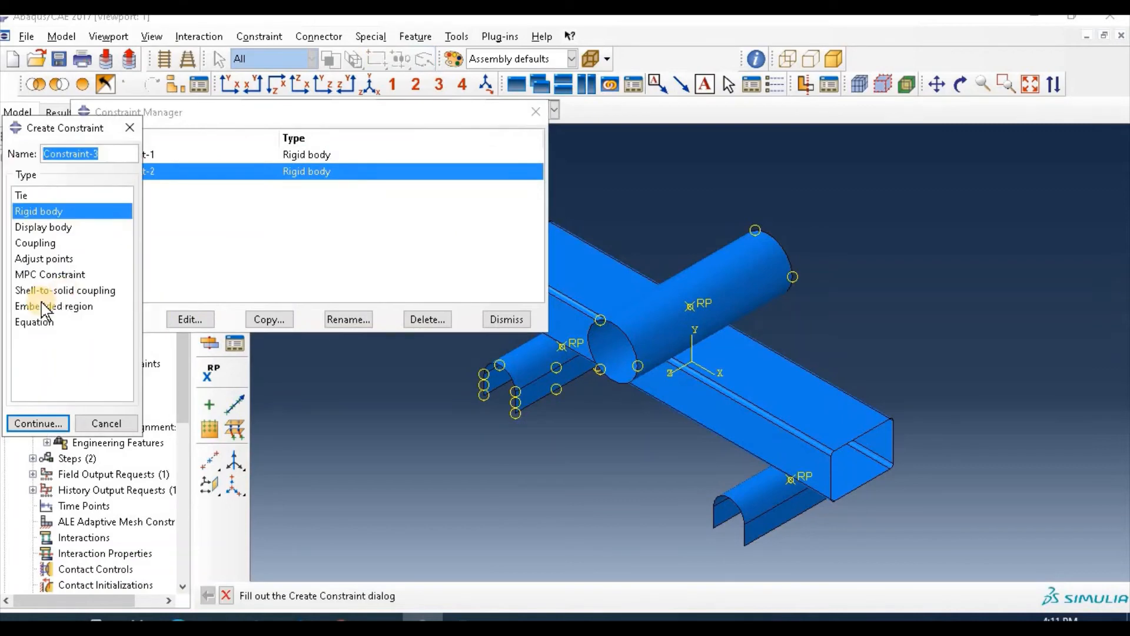
left_click(36, 424)
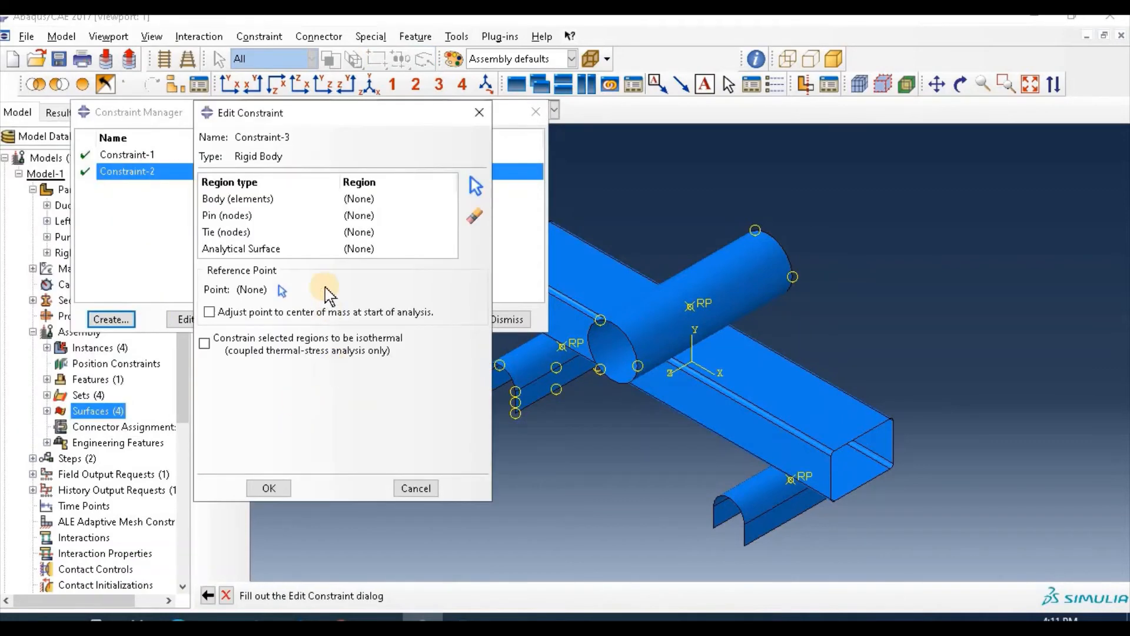
left_click(333, 200)
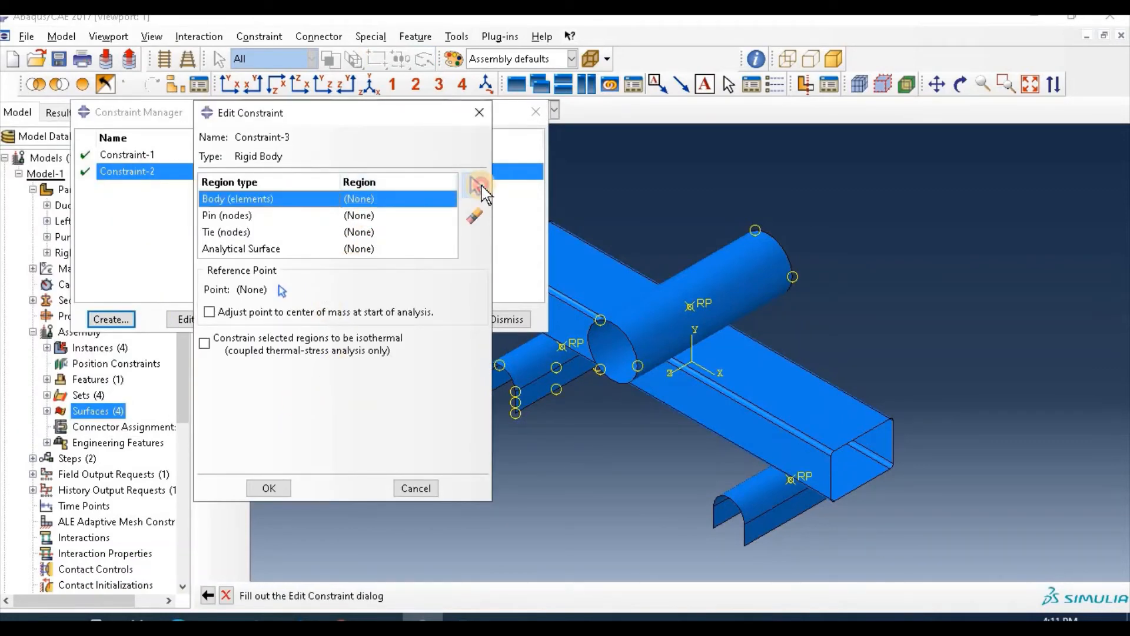
left_click(478, 187)
left_click(776, 494)
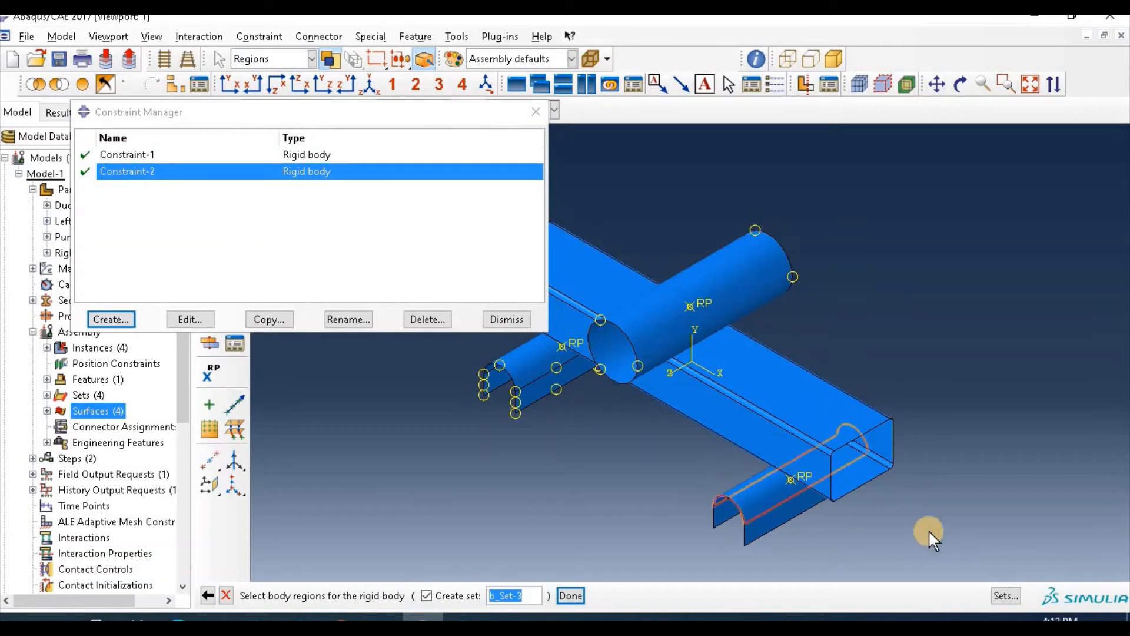
left_click(1008, 597)
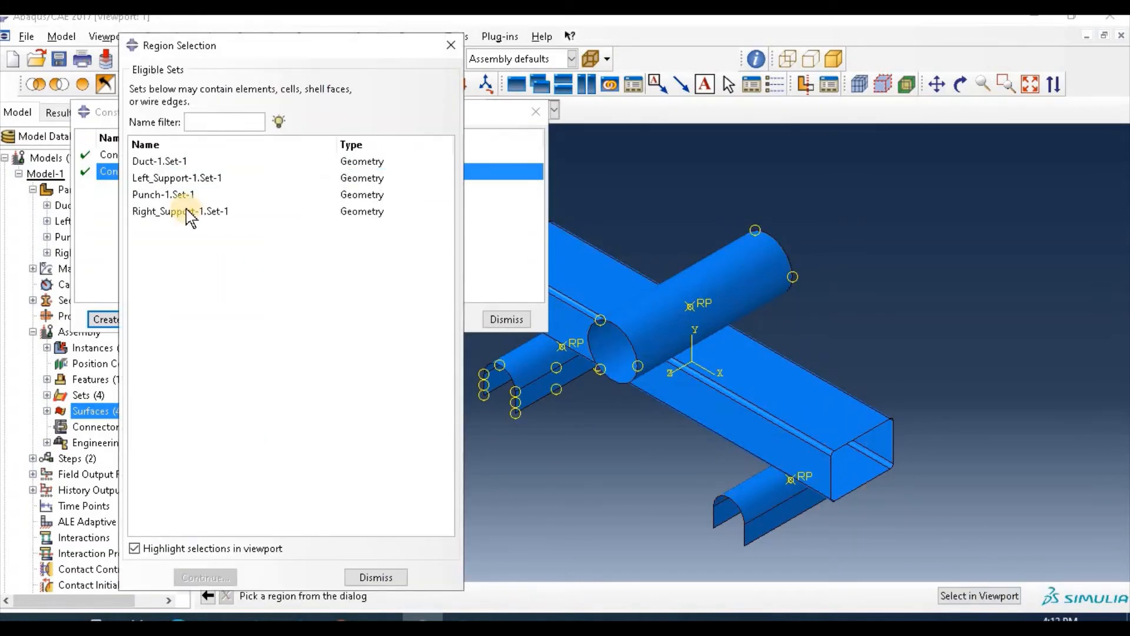
left_click(185, 211)
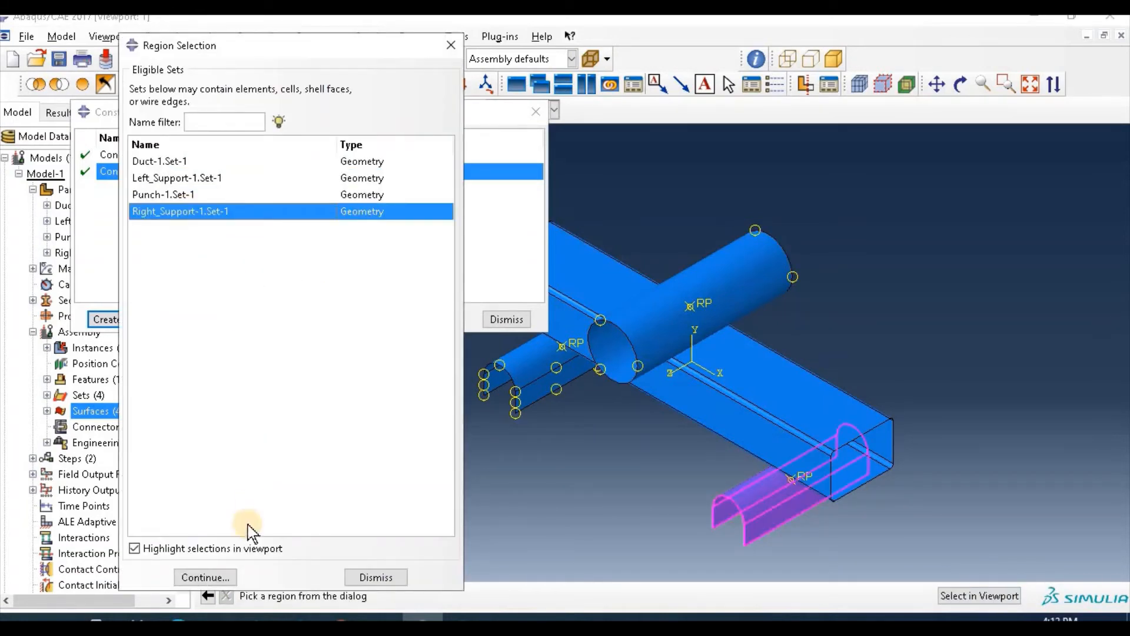
left_click(215, 577)
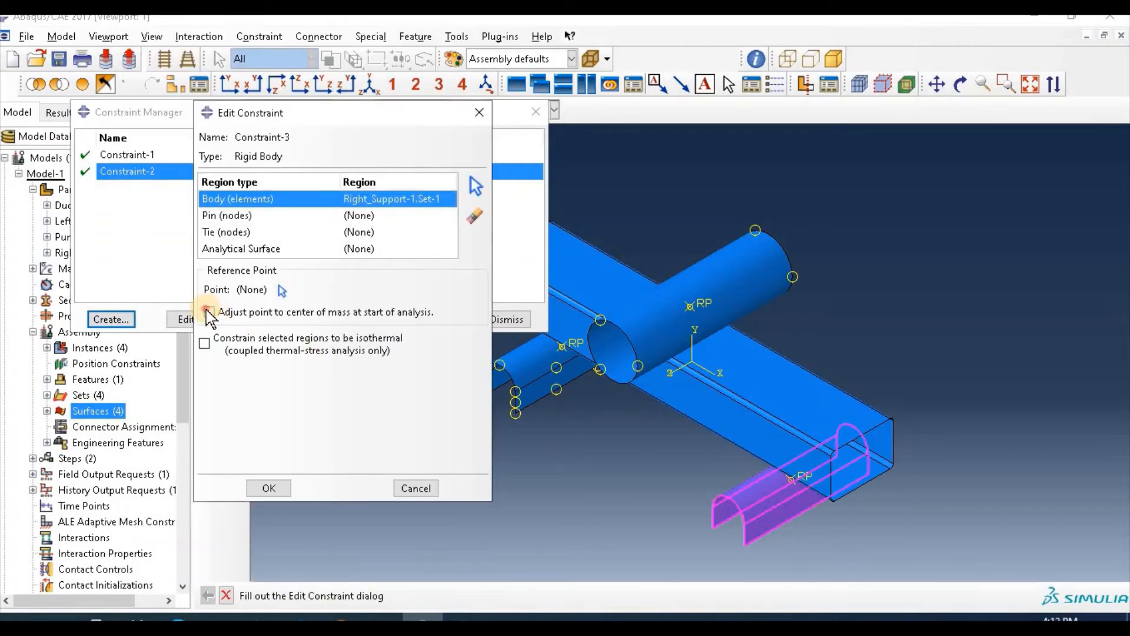
Assign the right support's RP as the rigid body reference point, adjusted to the center of mass at the start of analysis
left_click(209, 311)
left_click(283, 290)
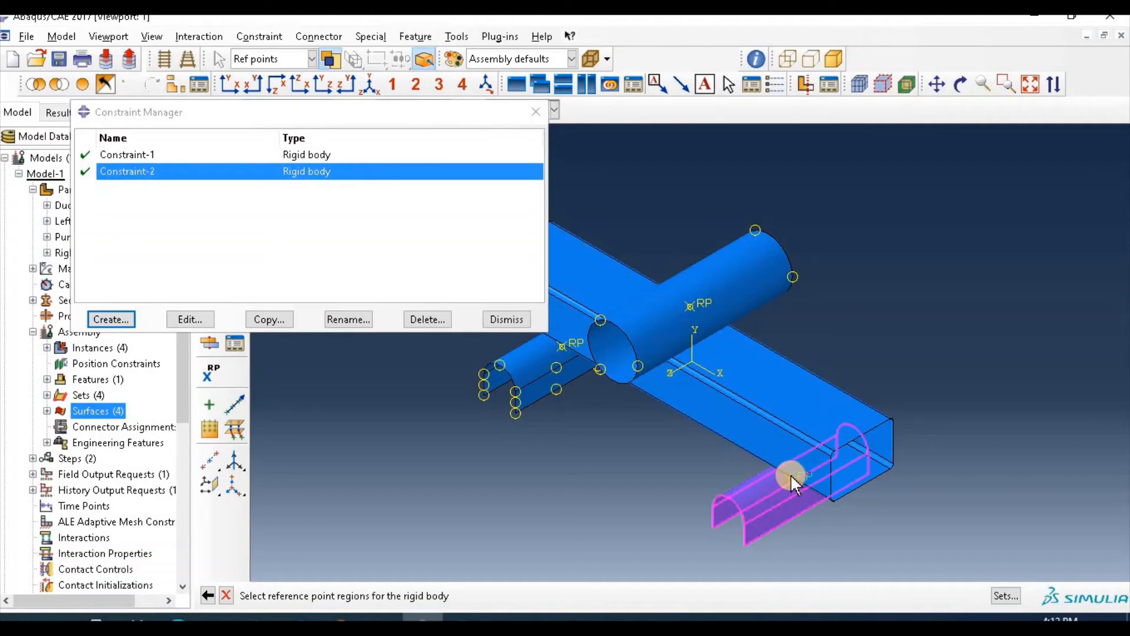
left_click(790, 475)
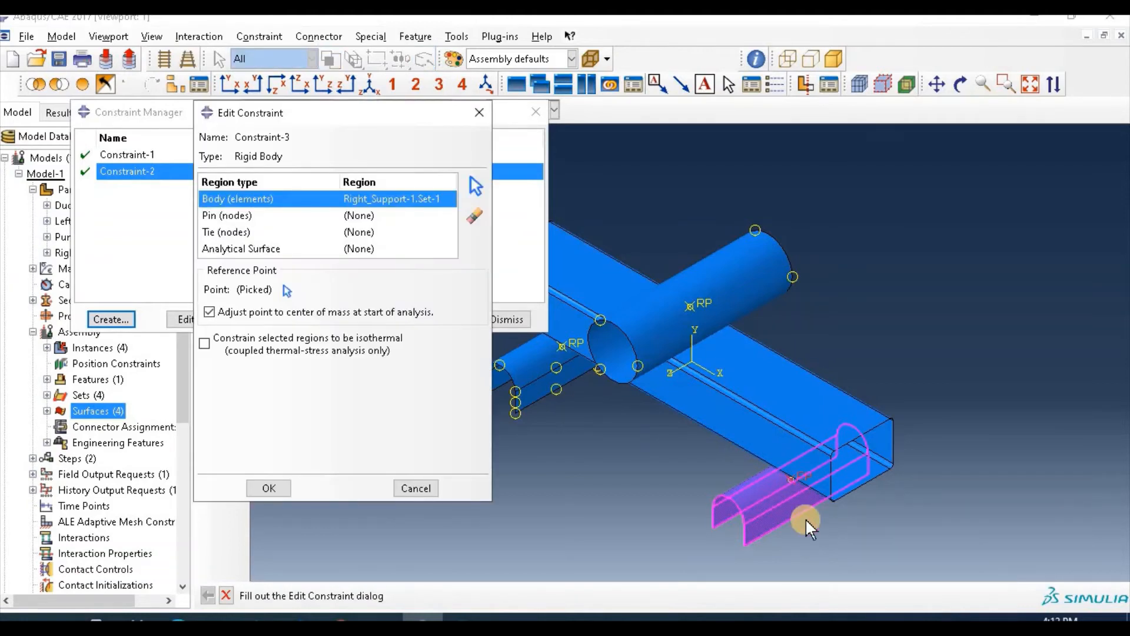
left_click(268, 488)
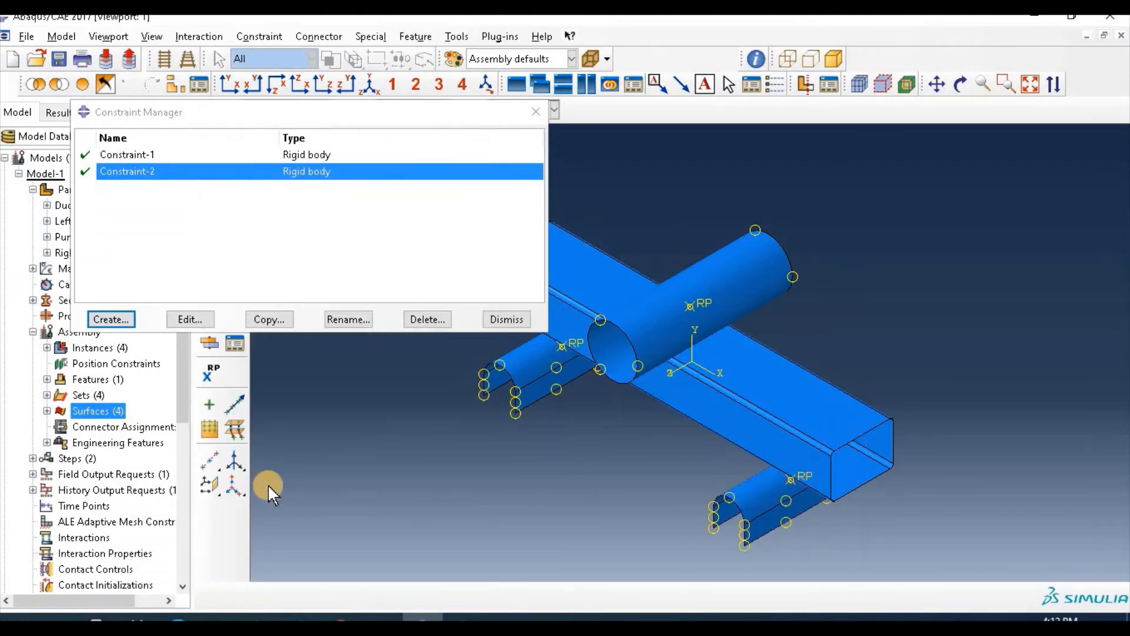
left_click(499, 321)
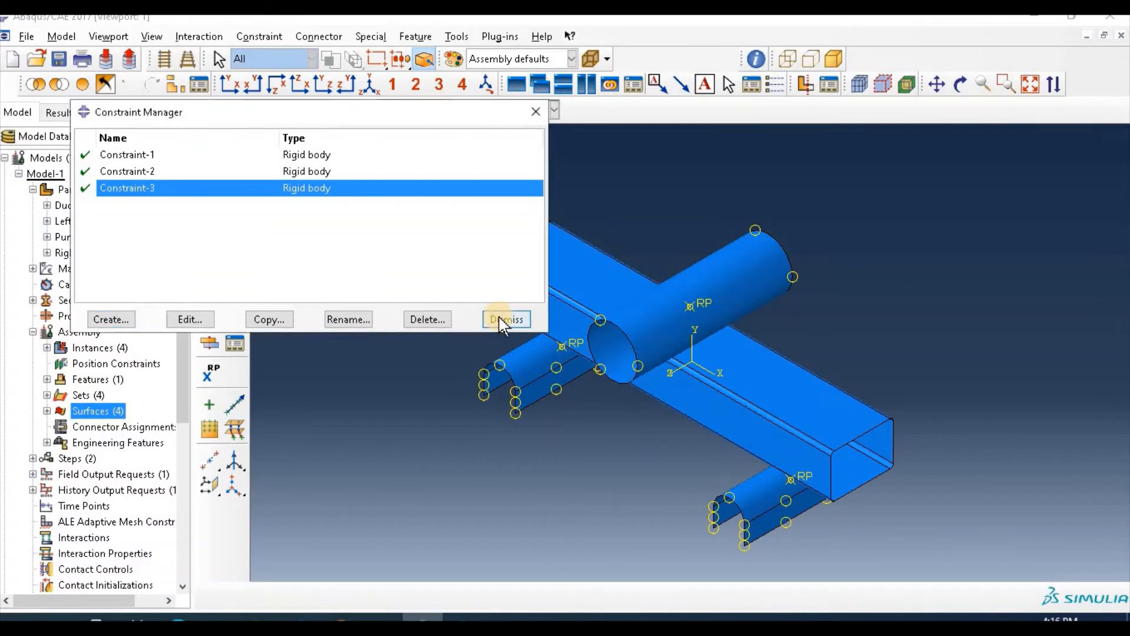
Create a contact interaction property with mechanical tangential behavior using the Penalty friction formulation
left_click(235, 141)
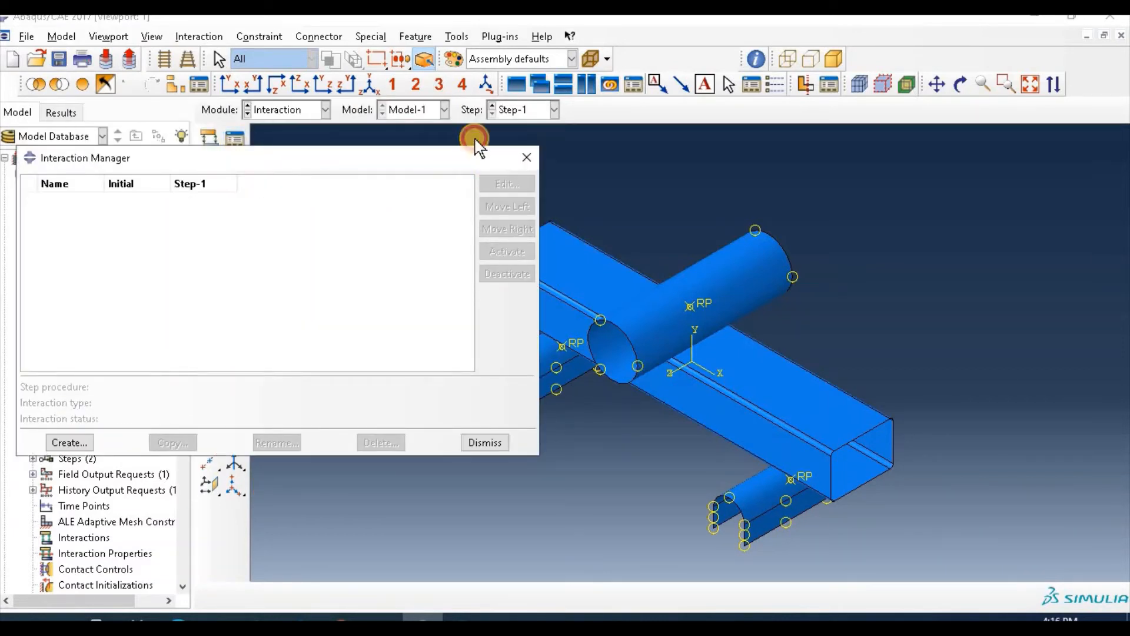
left_click(527, 157)
left_click(210, 169)
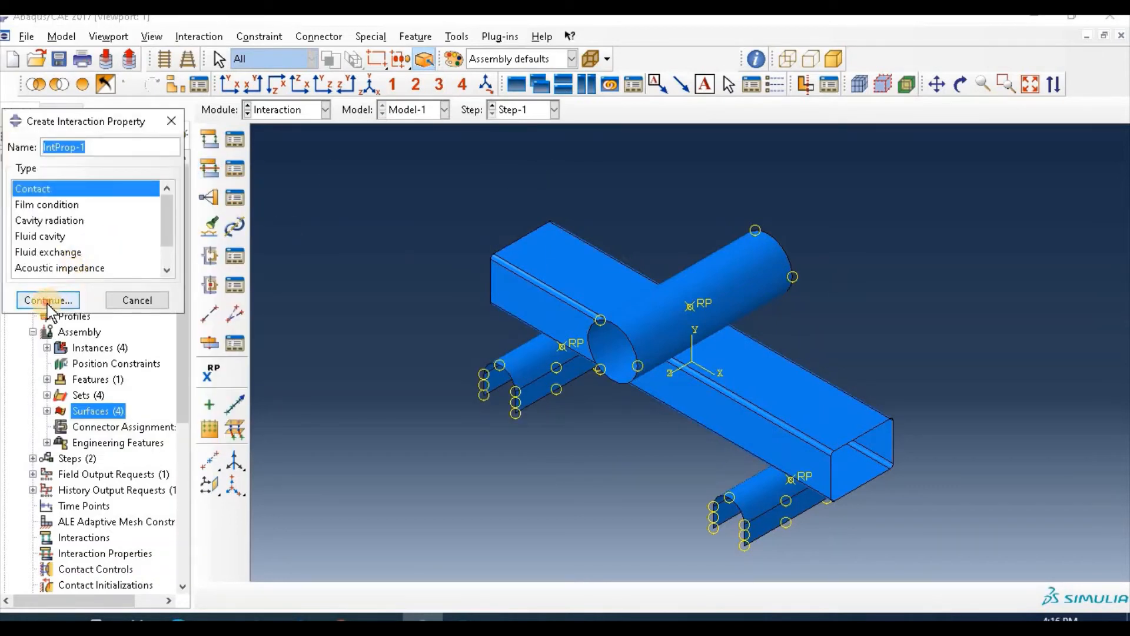
left_click(47, 300)
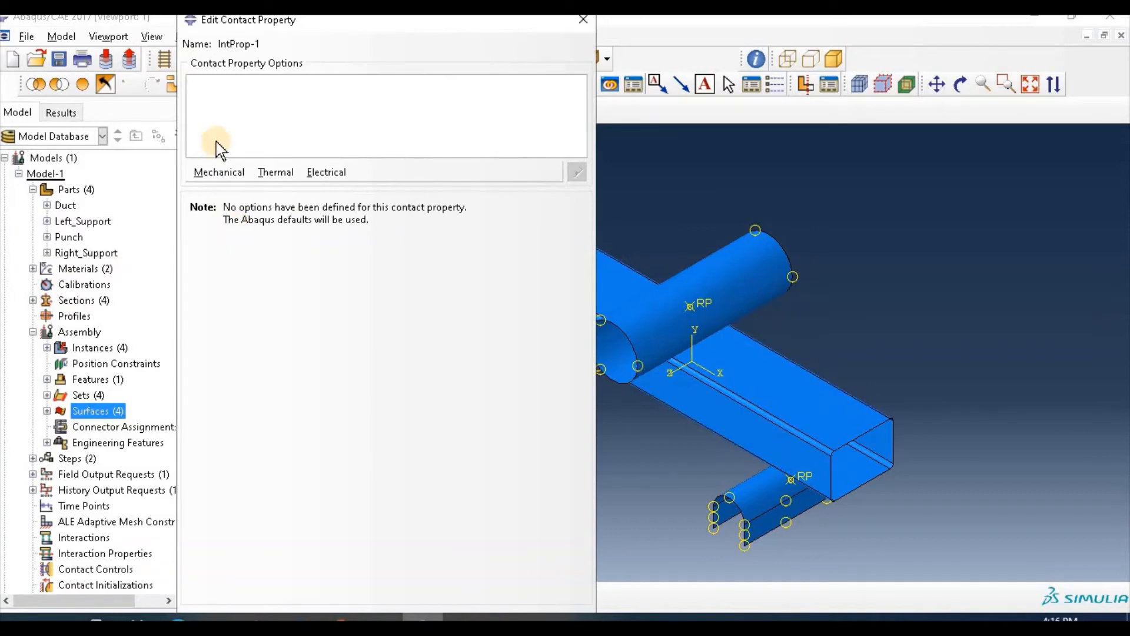
left_click(220, 172)
left_click(233, 188)
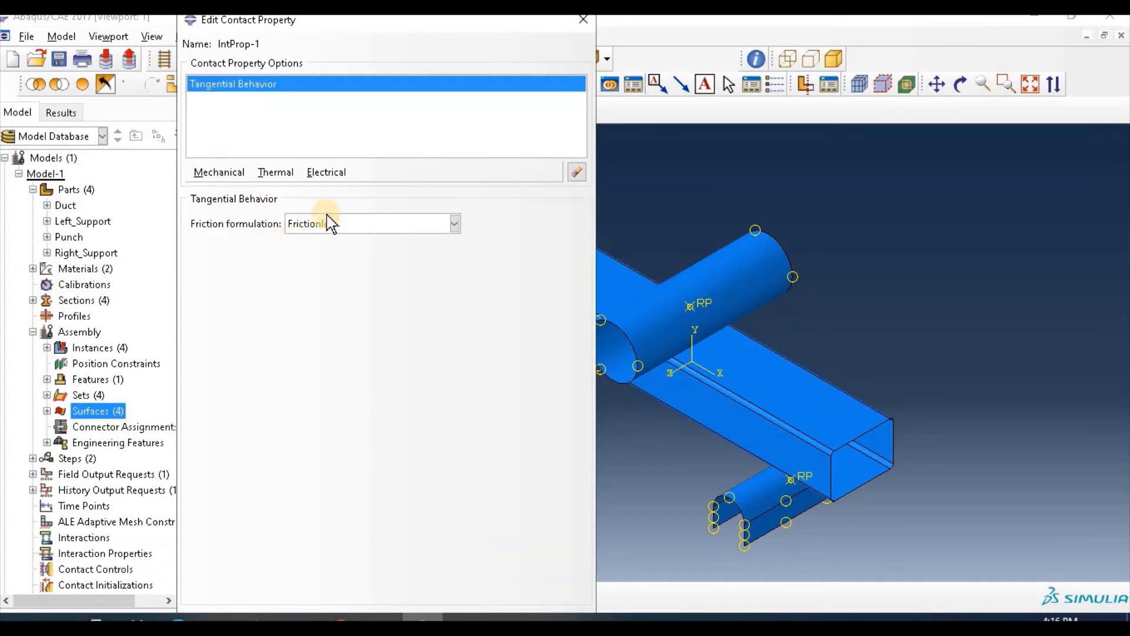
left_click(362, 223)
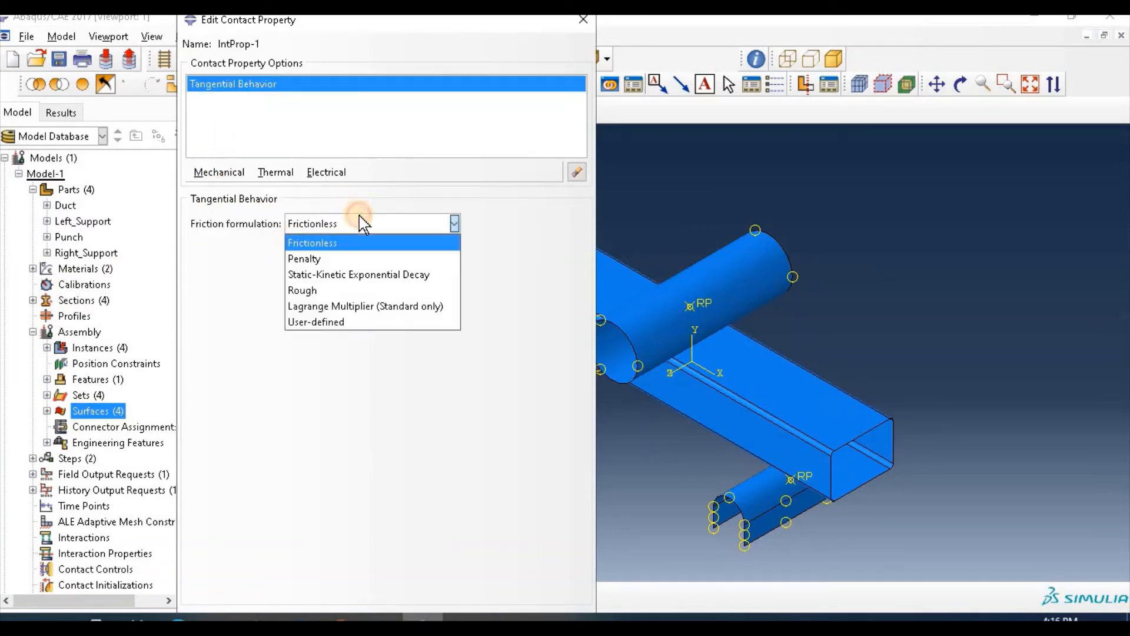
left_click(363, 257)
Set the friction coefficient of the first contact property to 0.07 and save the property
left_click(238, 401)
type("0.07")
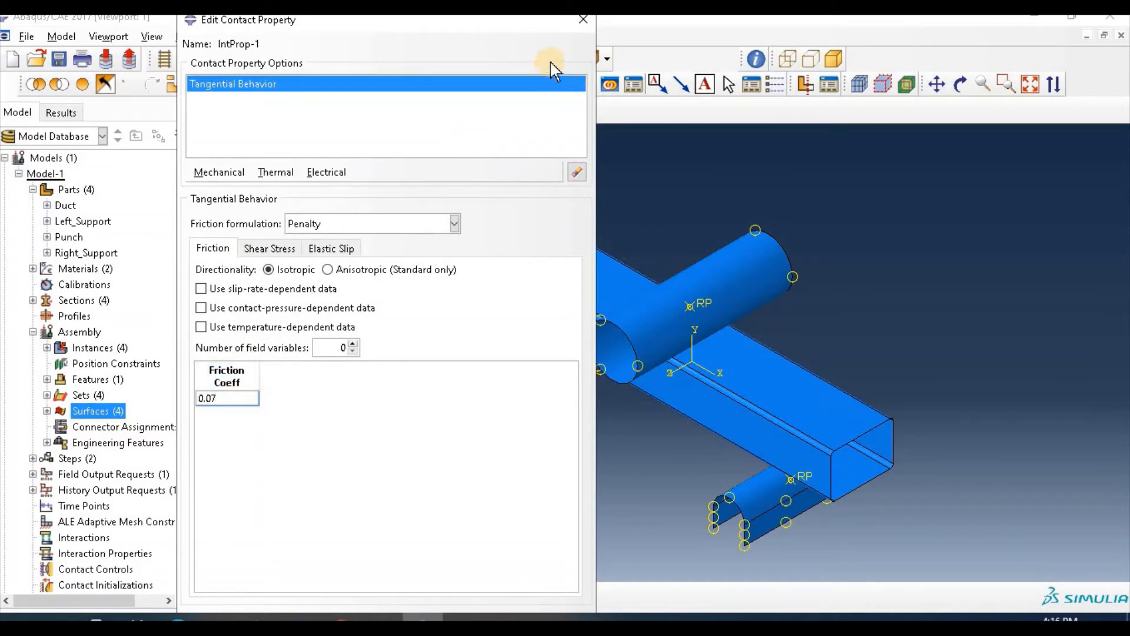
left_click(580, 23)
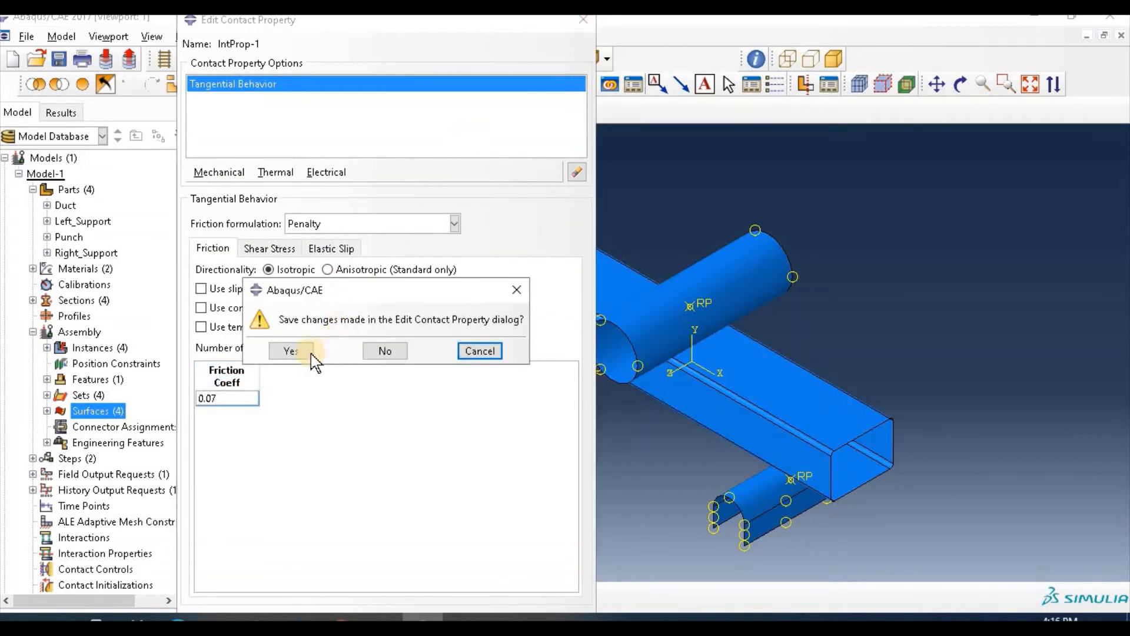
left_click(307, 353)
left_click(385, 429)
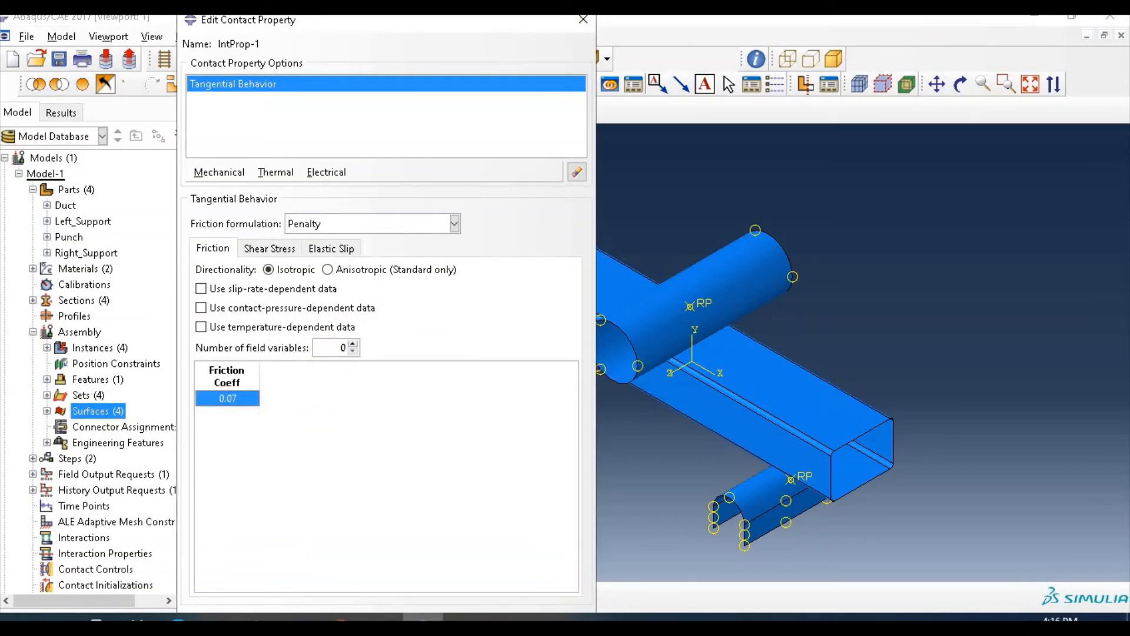
left_click(583, 20)
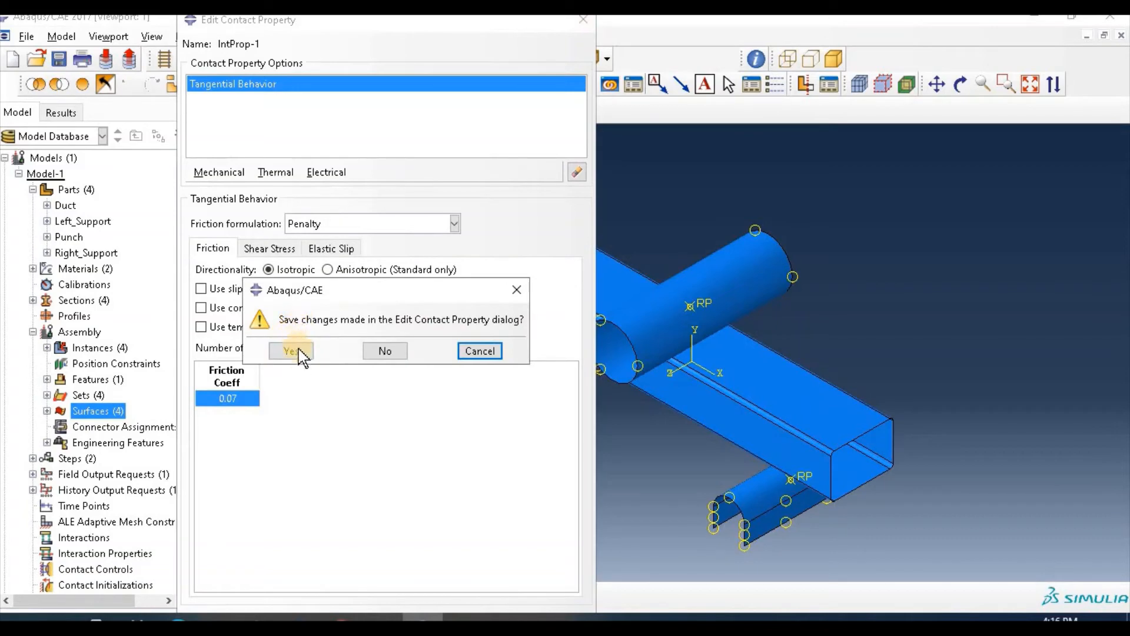
left_click(298, 352)
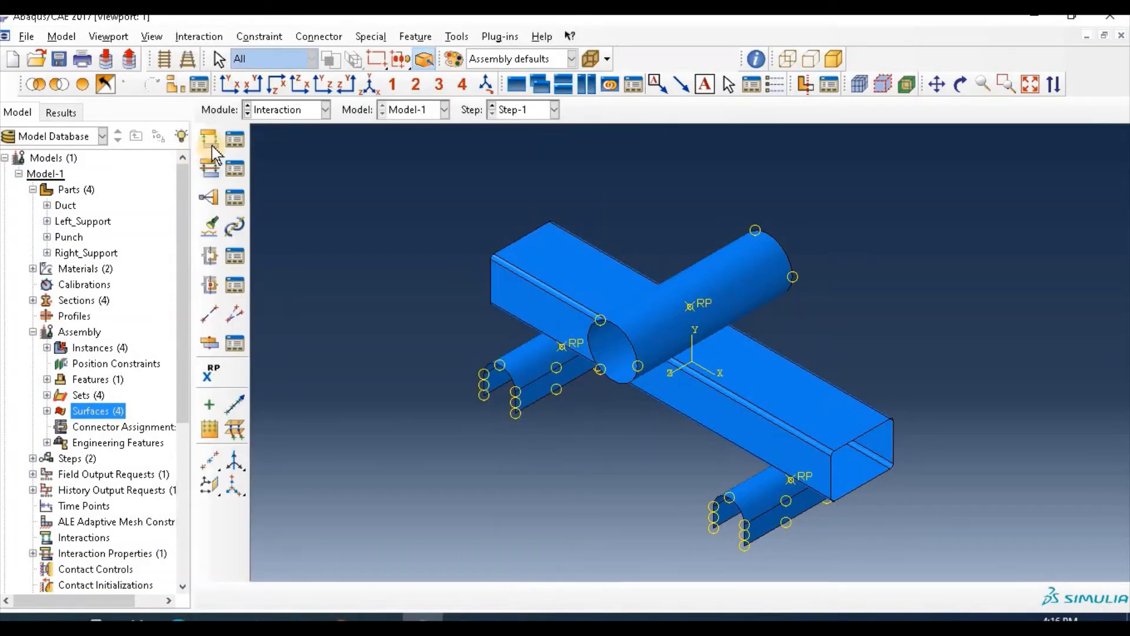
Create a second contact interaction property with tangential behavior using the Penalty friction formulation
left_click(210, 143)
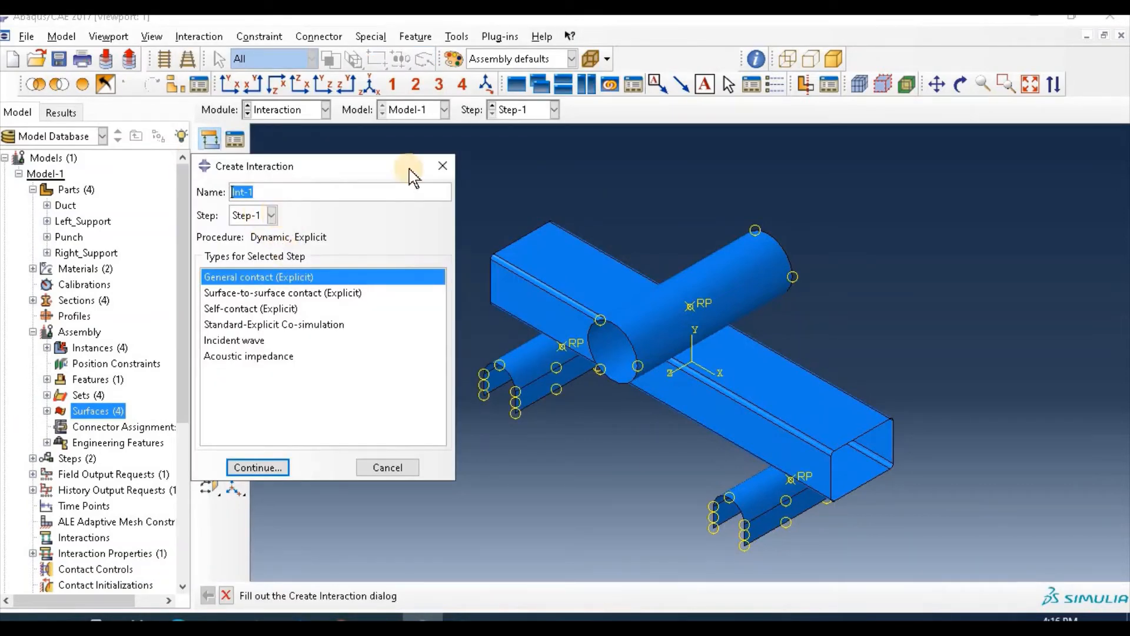
left_click(445, 168)
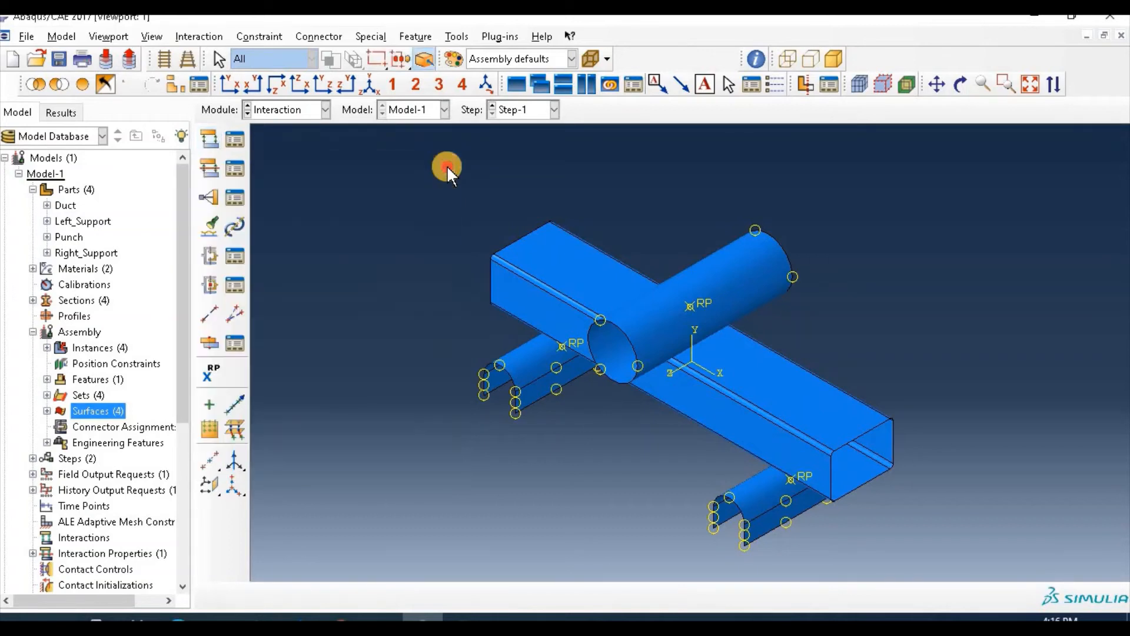
left_click(208, 168)
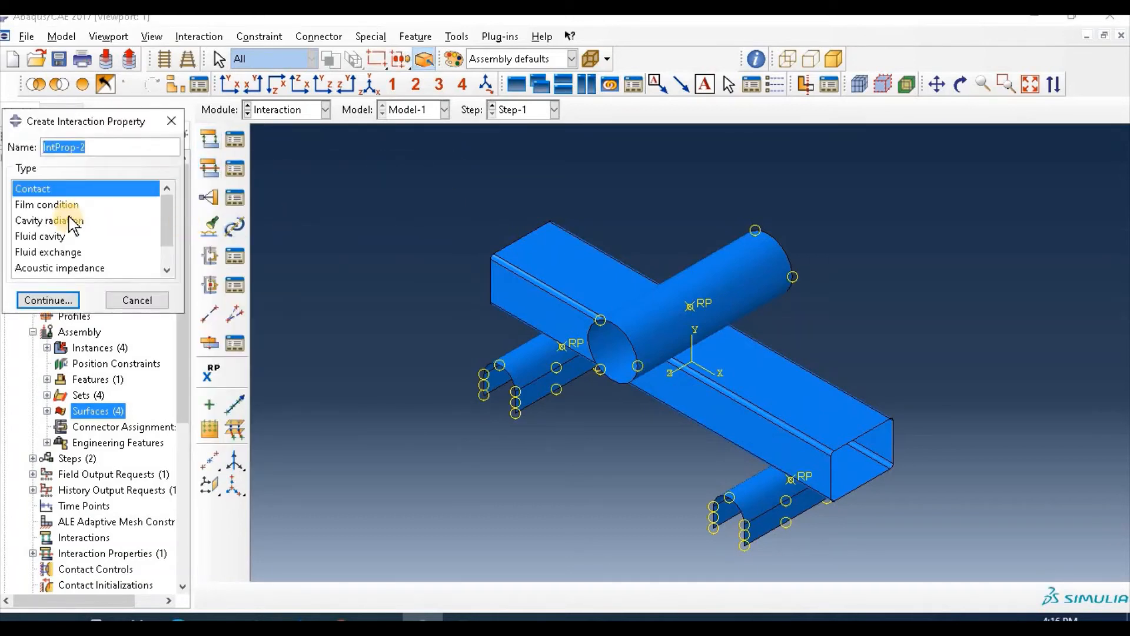
left_click(50, 301)
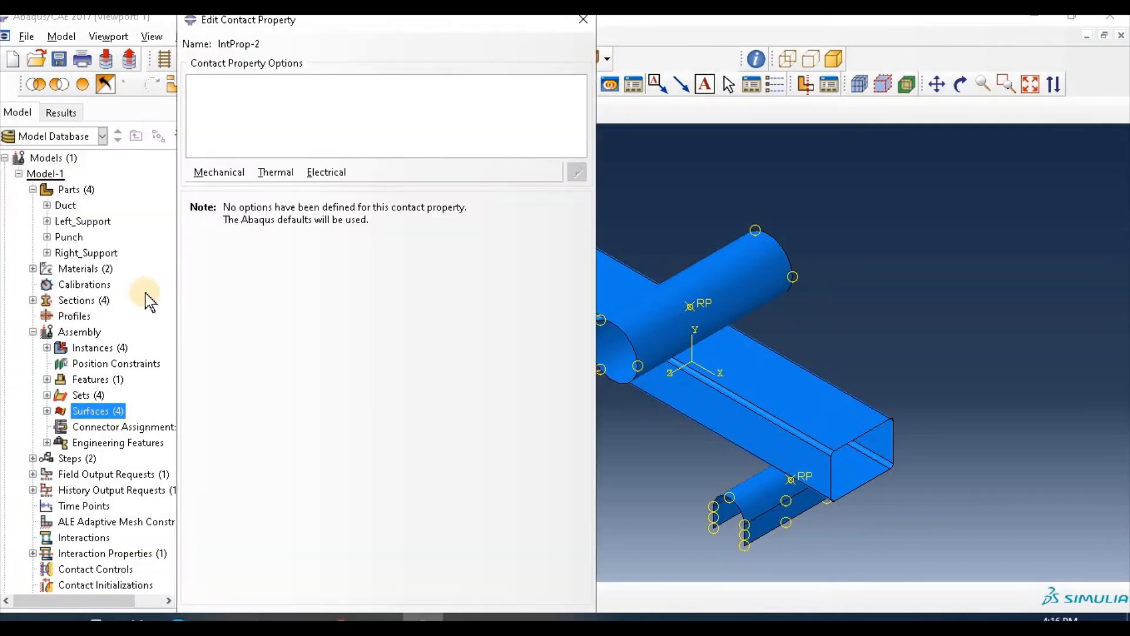
left_click(213, 172)
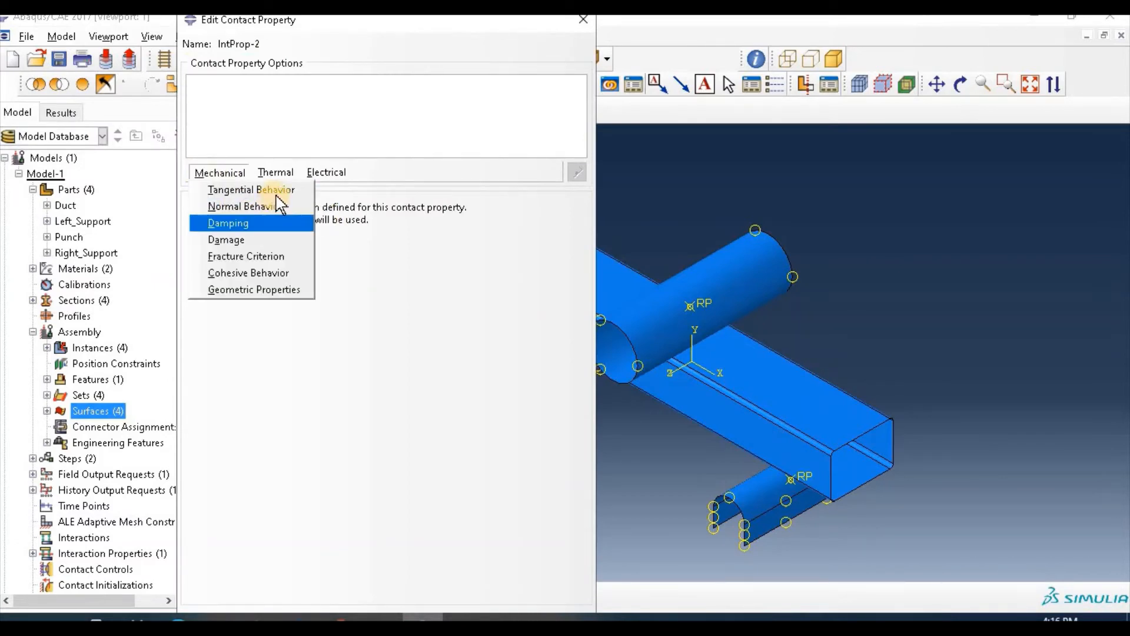
left_click(275, 188)
left_click(325, 225)
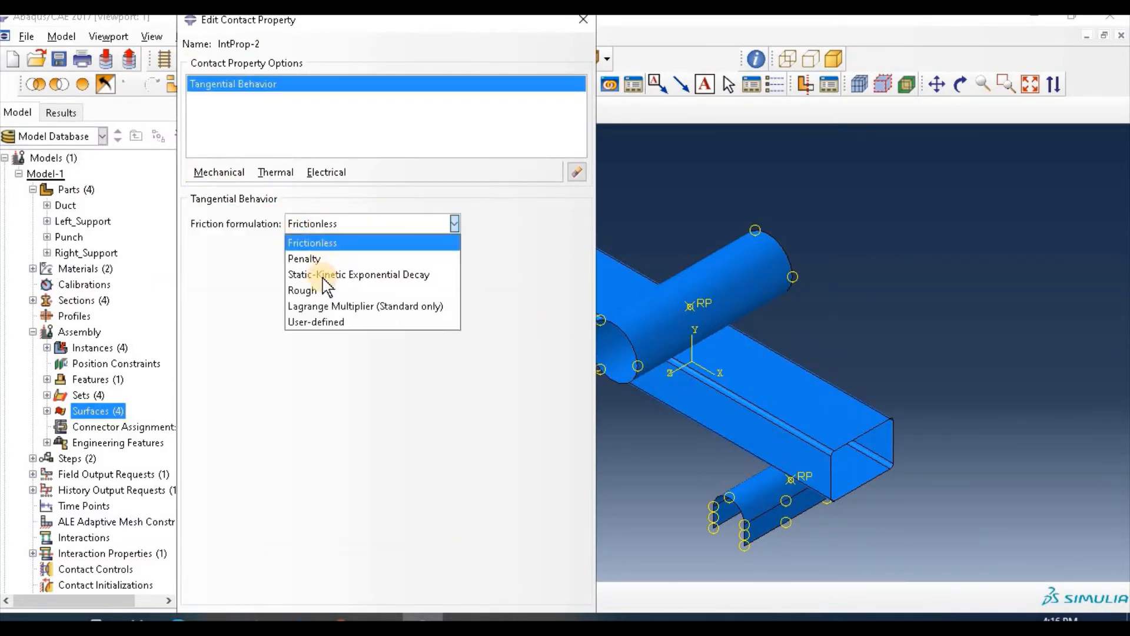
left_click(304, 258)
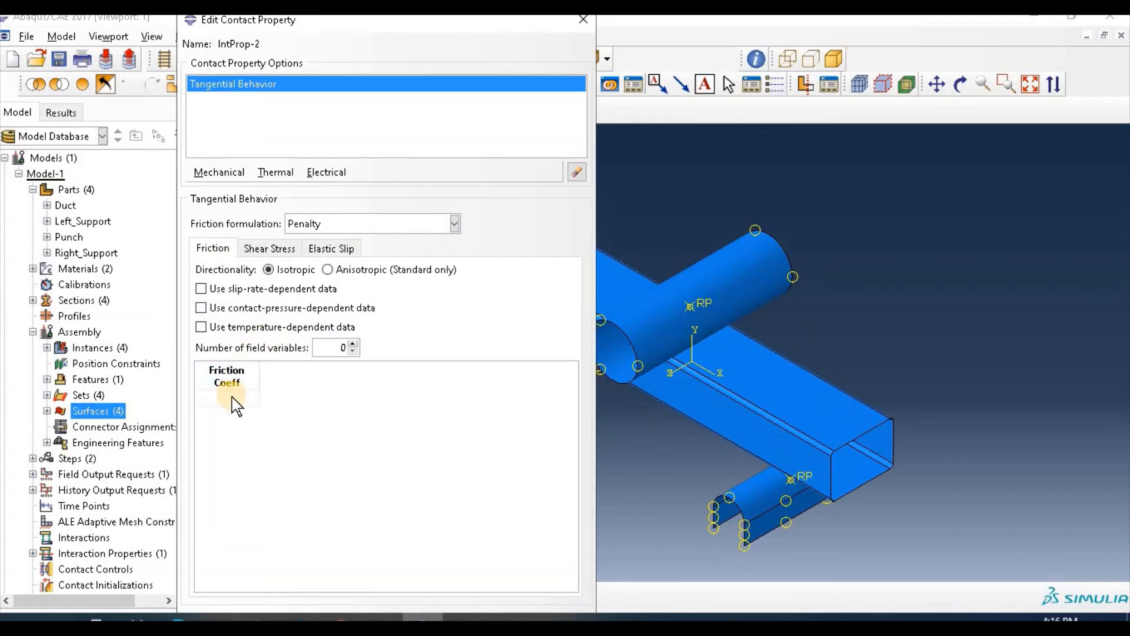
Set the friction coefficient of the second contact property to 0.15 and save the property
left_click(232, 397)
type("0.15")
left_click(583, 19)
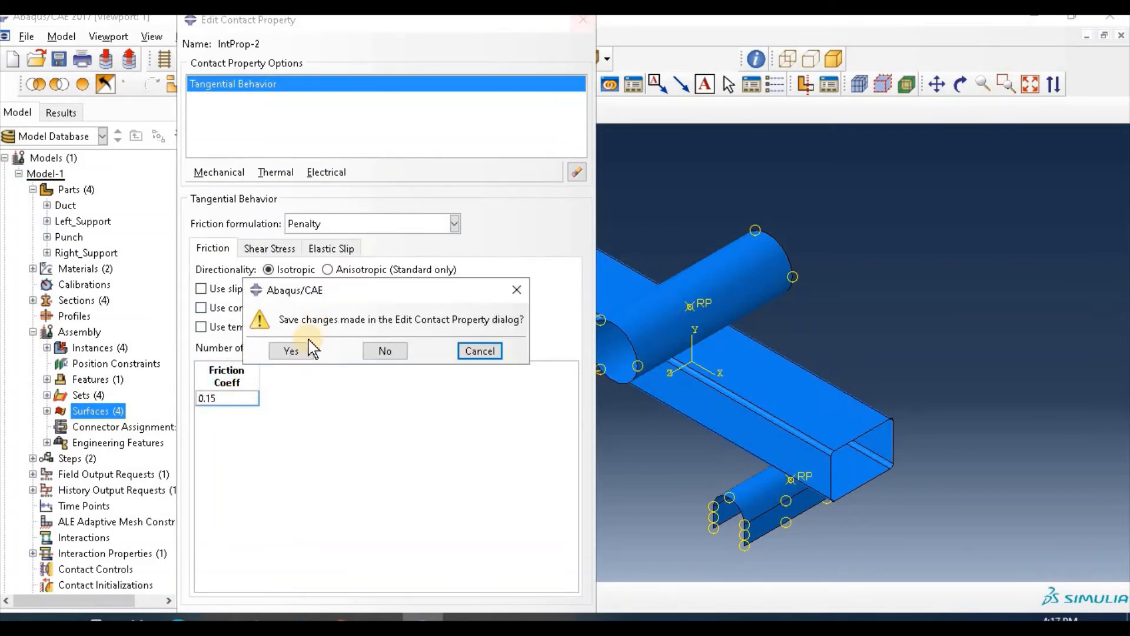
left_click(291, 351)
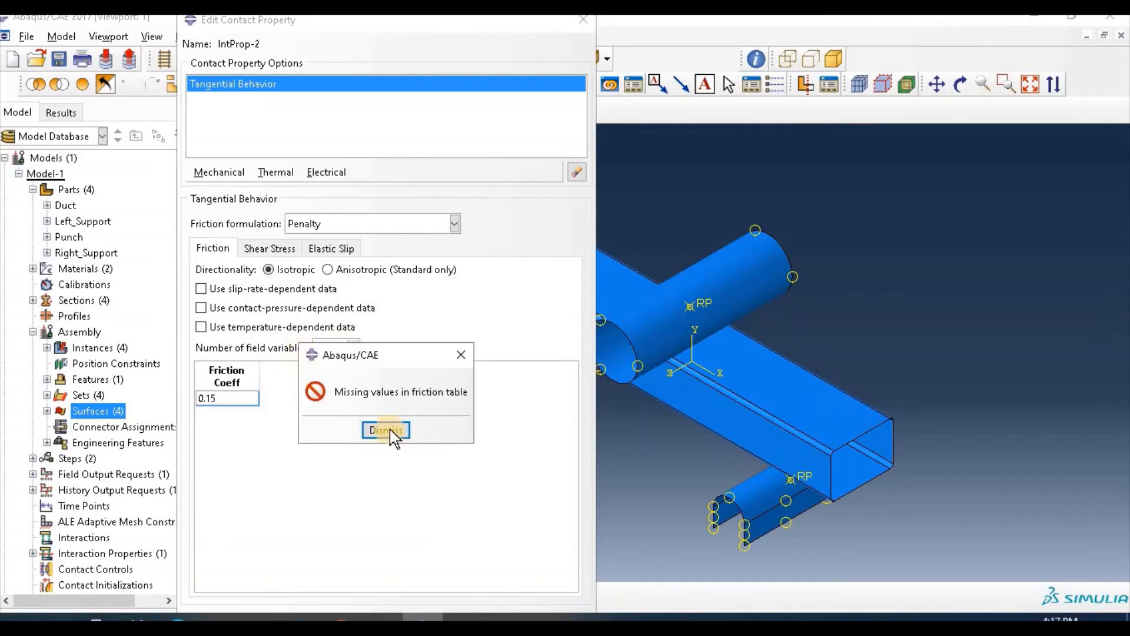
left_click(387, 430)
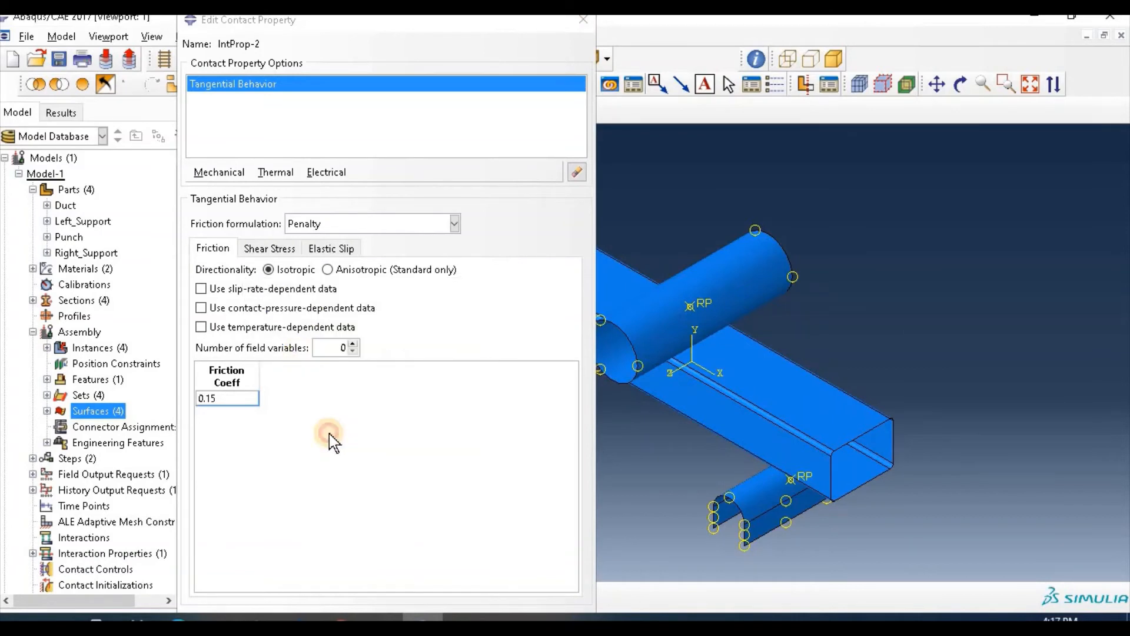
left_click(584, 22)
left_click(301, 352)
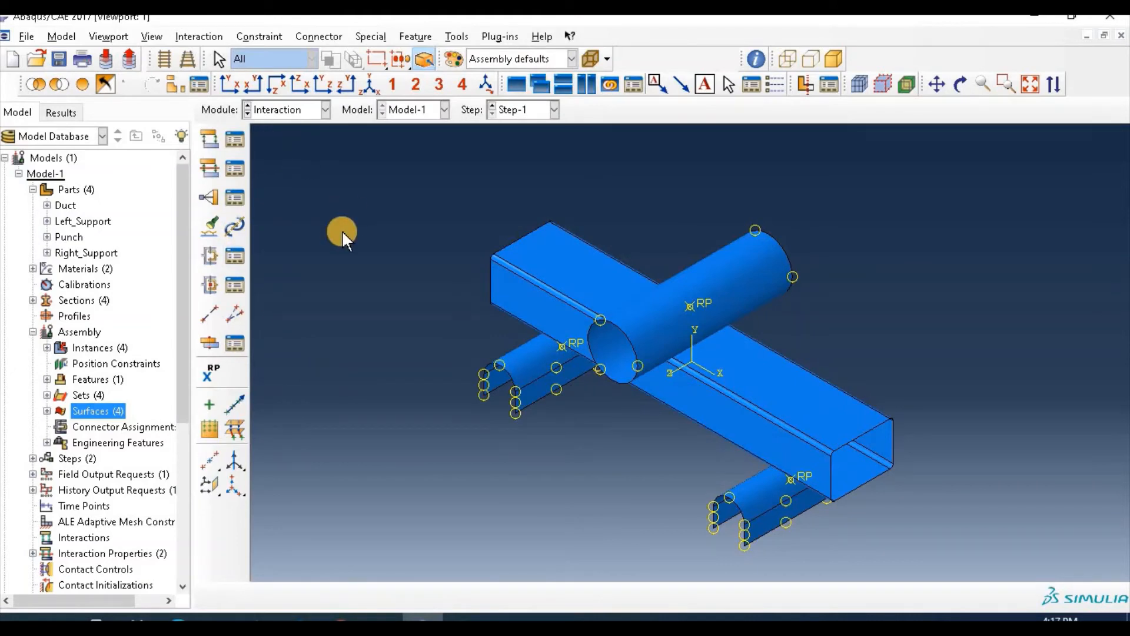
Start a surface-to-surface contact (Explicit) interaction in the Initial step
left_click(211, 140)
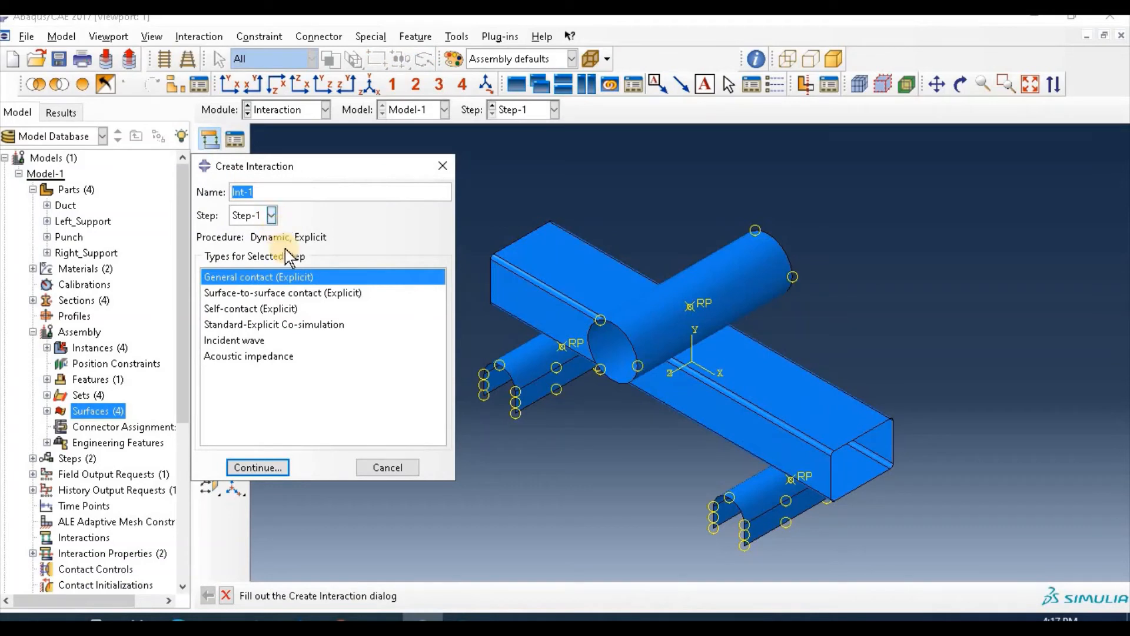
left_click(300, 292)
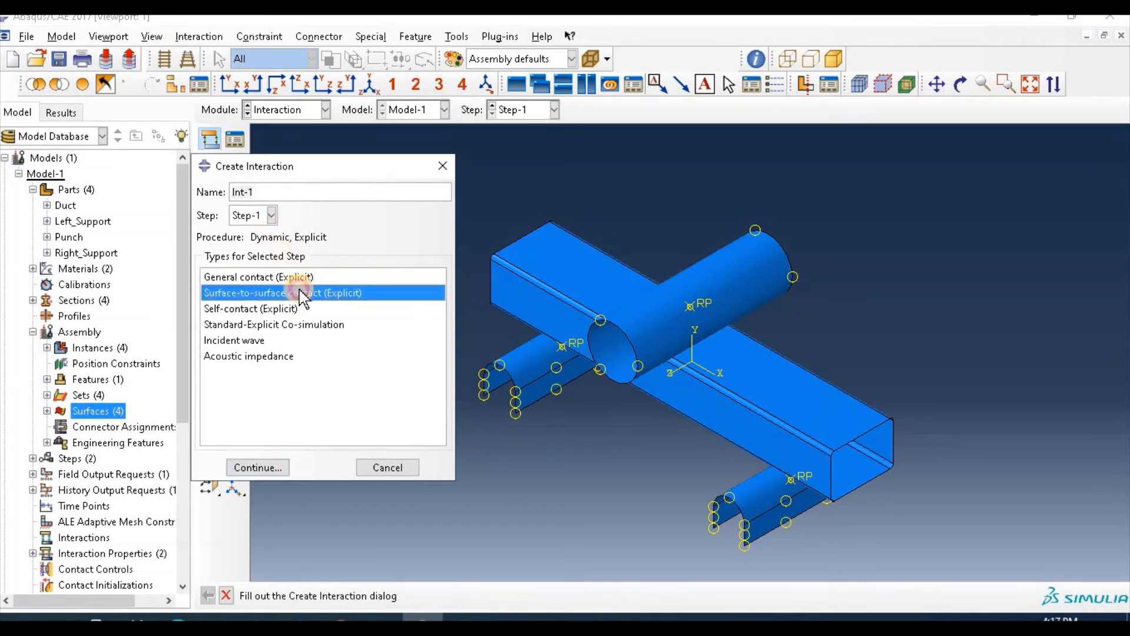
left_click(270, 216)
left_click(253, 231)
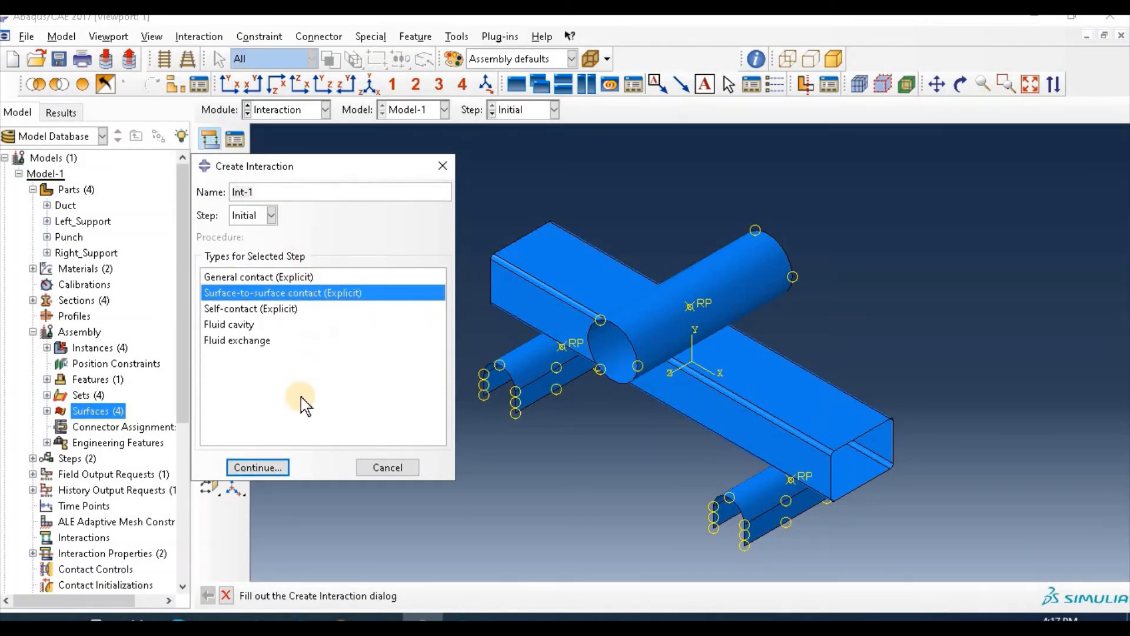
left_click(258, 467)
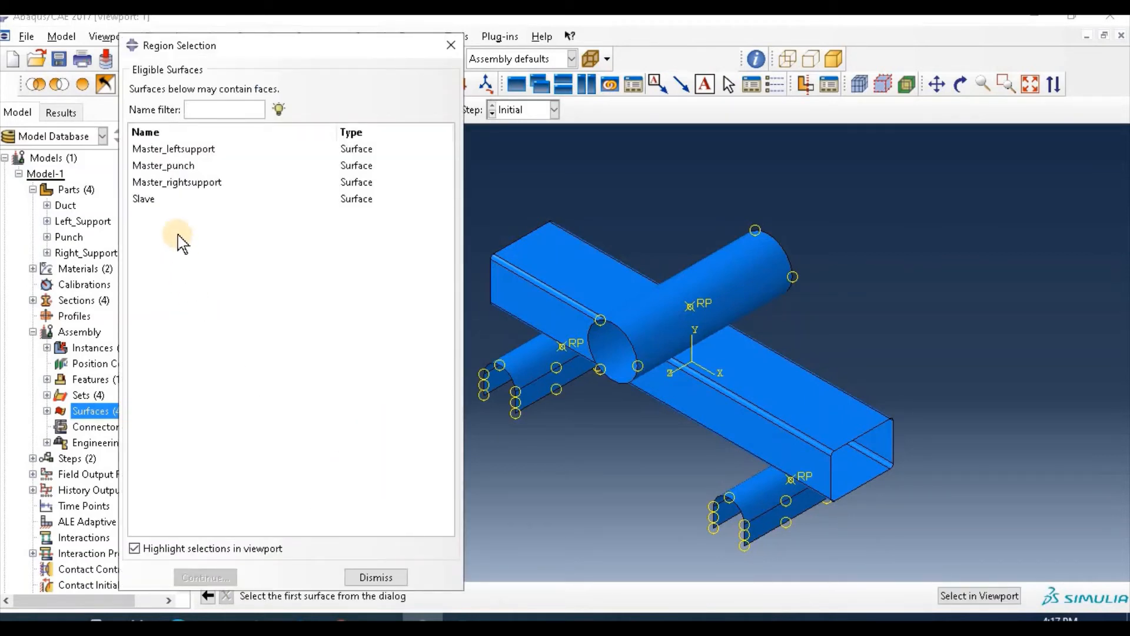
Define the contact with Master_punch as first surface and Slave as second surface, using contact property IntProp-1
left_click(194, 166)
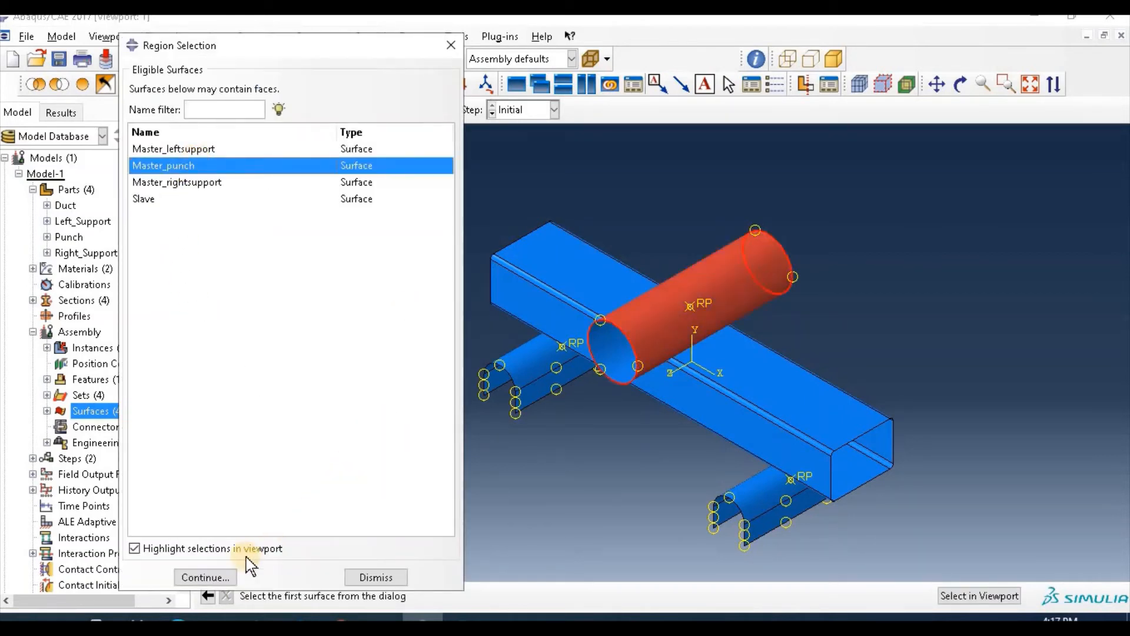
left_click(227, 575)
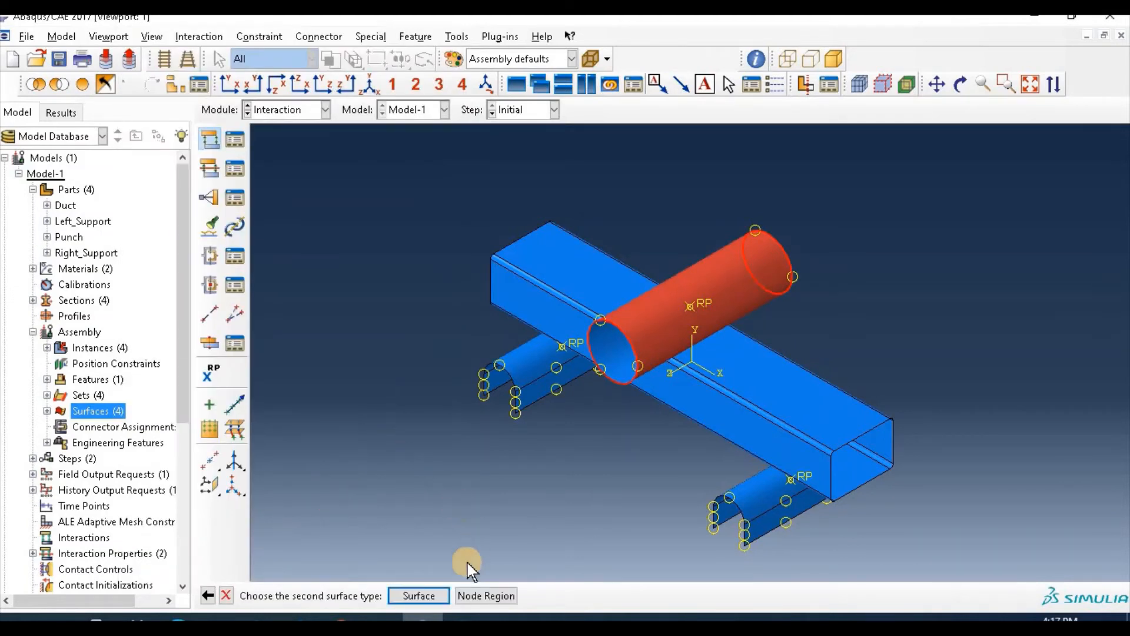
left_click(419, 596)
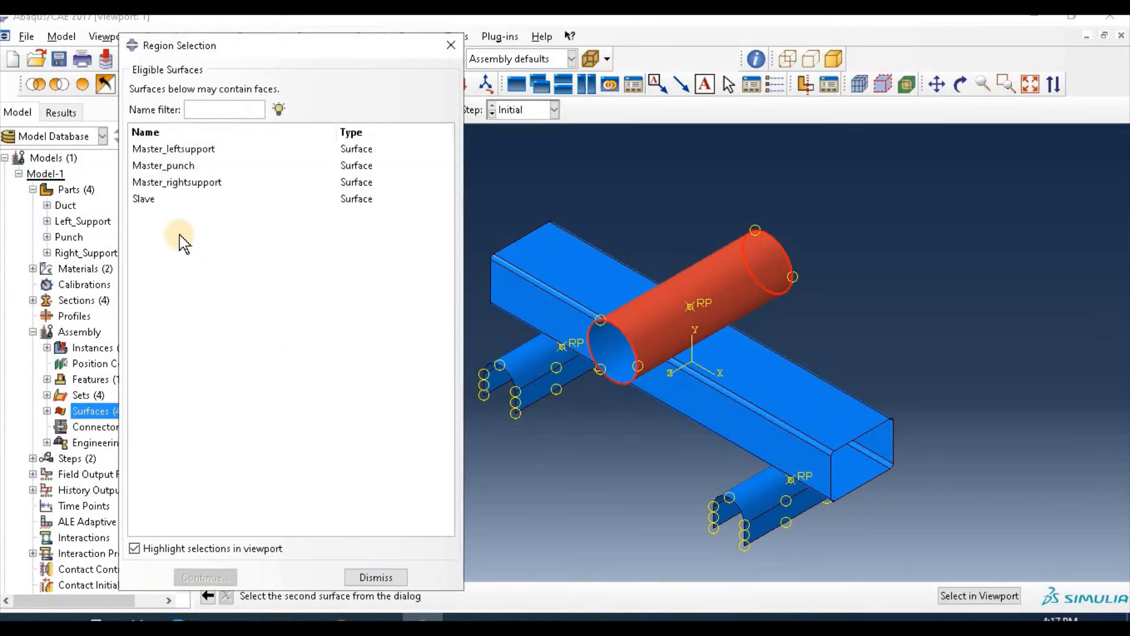
left_click(177, 200)
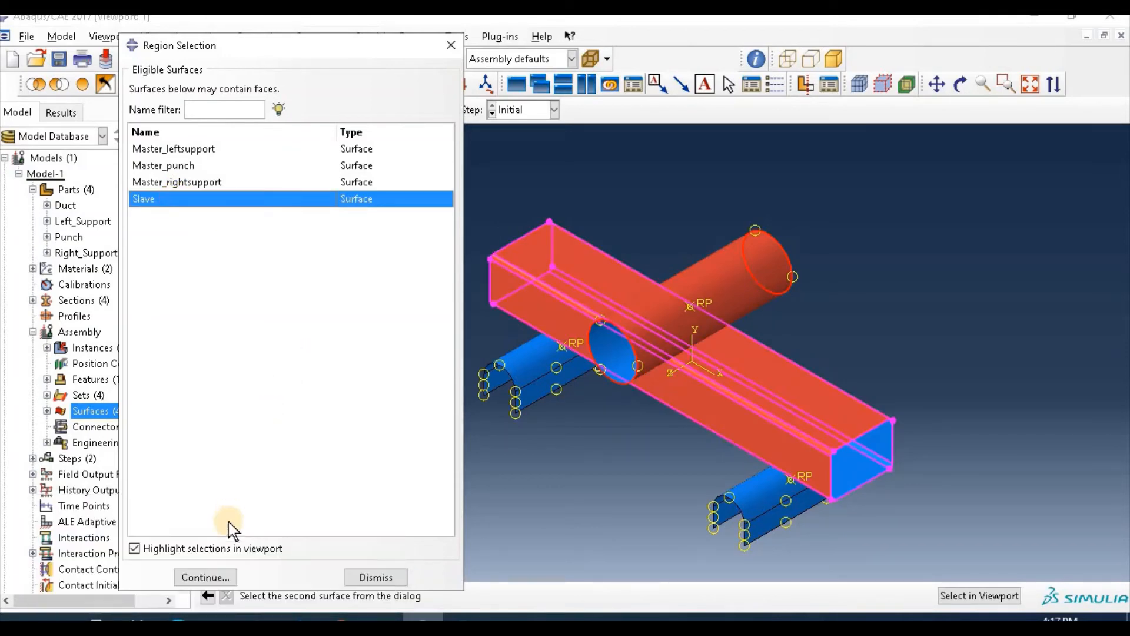
left_click(218, 577)
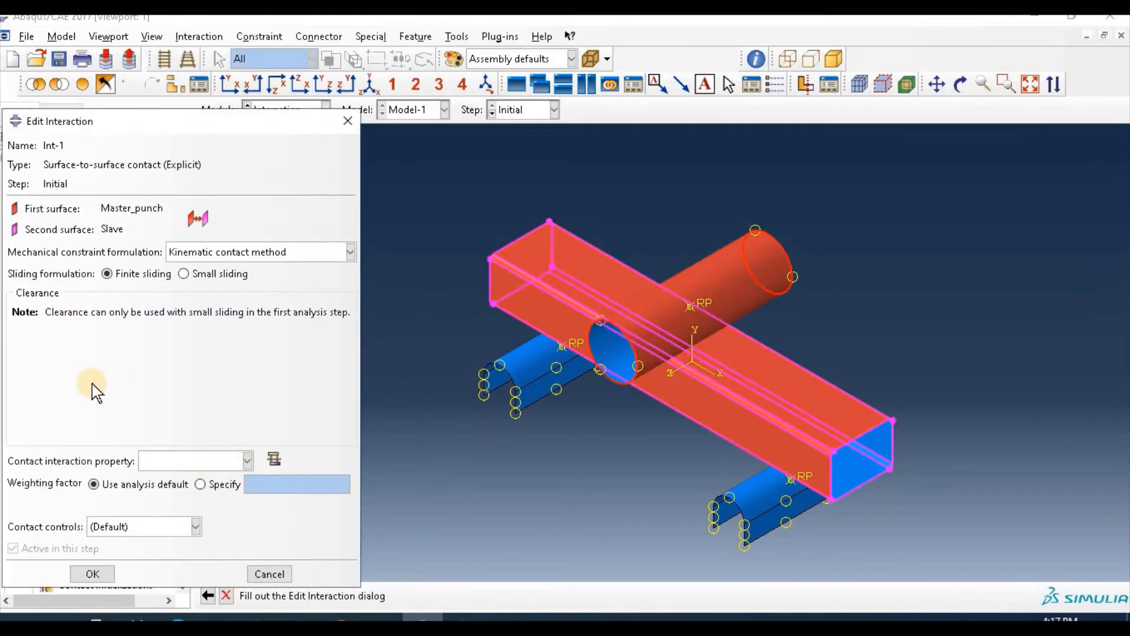
left_click(165, 461)
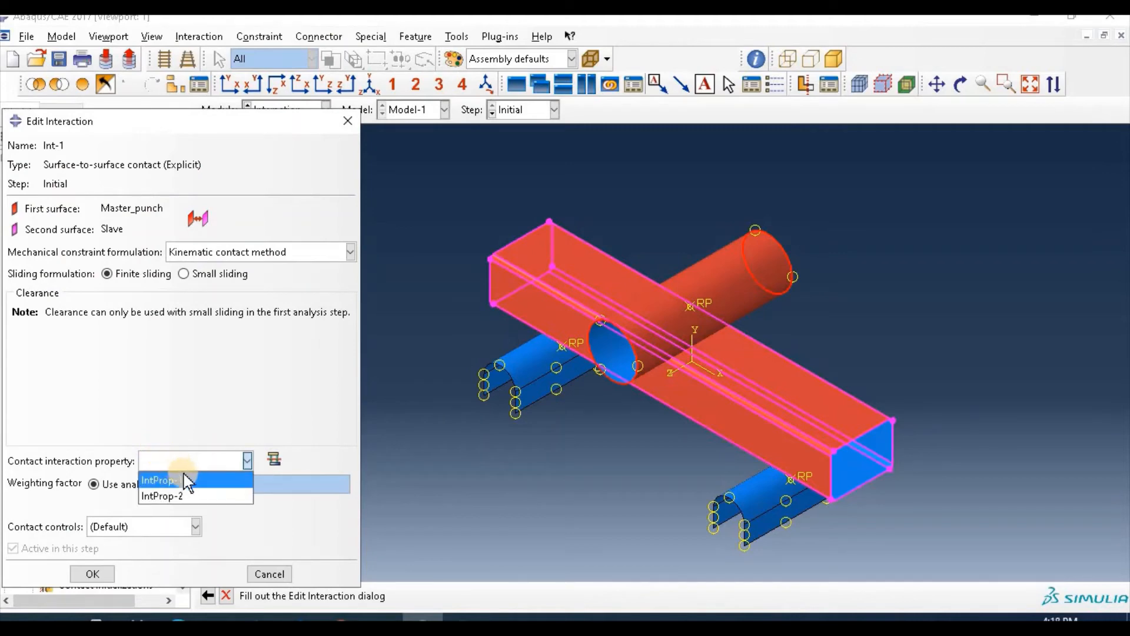
left_click(91, 574)
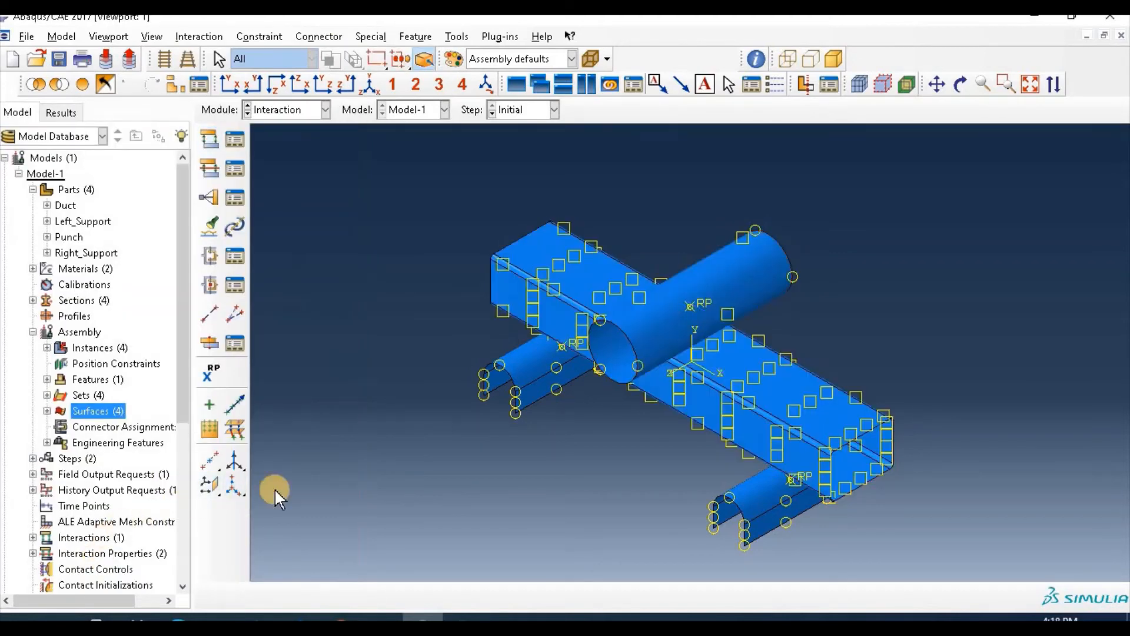
Create a general contact (Explicit) interaction in the Initial step and limit its contact domain to selected surface pairs
left_click(210, 139)
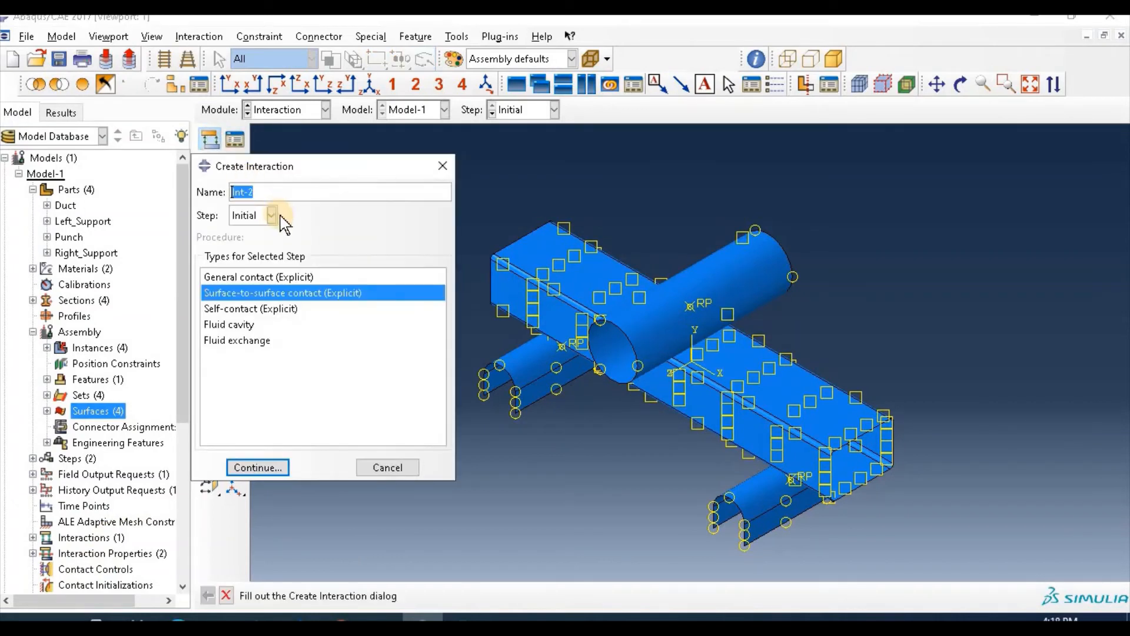
left_click(273, 277)
left_click(270, 467)
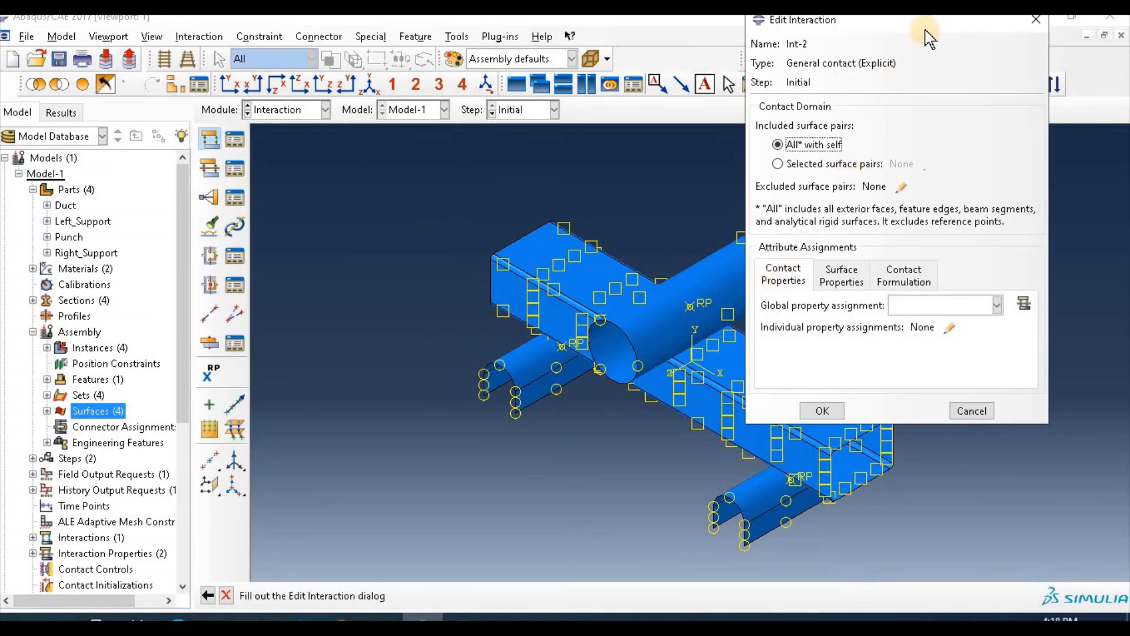
left_click_drag(929, 33, 642, 103)
left_click_drag(504, 101, 577, 120)
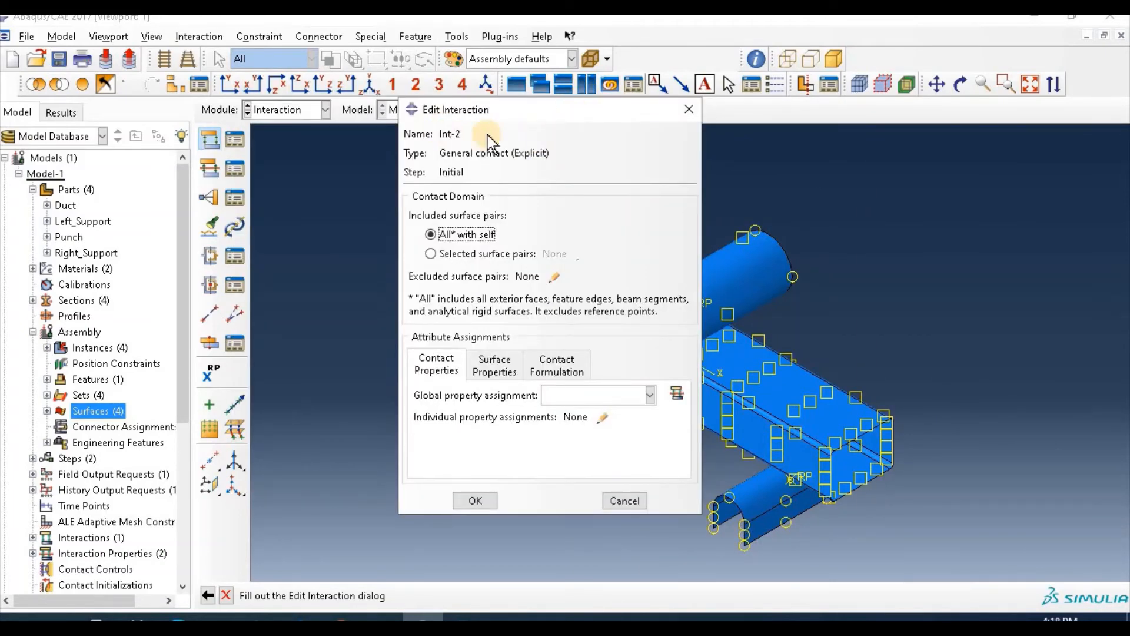
left_click(432, 255)
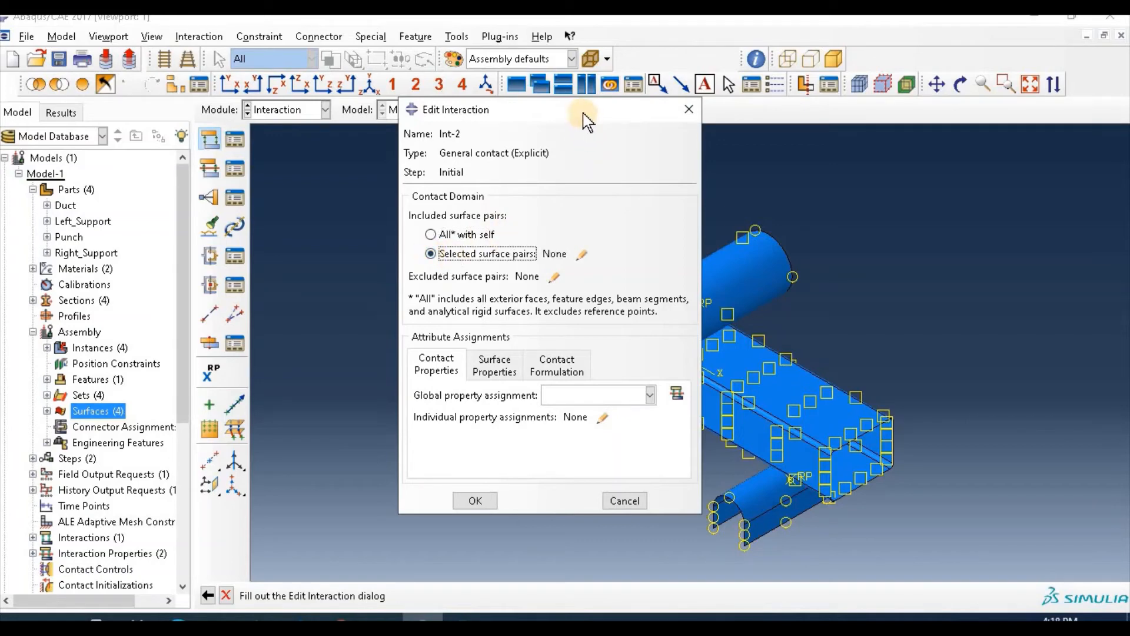
left_click_drag(551, 113, 475, 94)
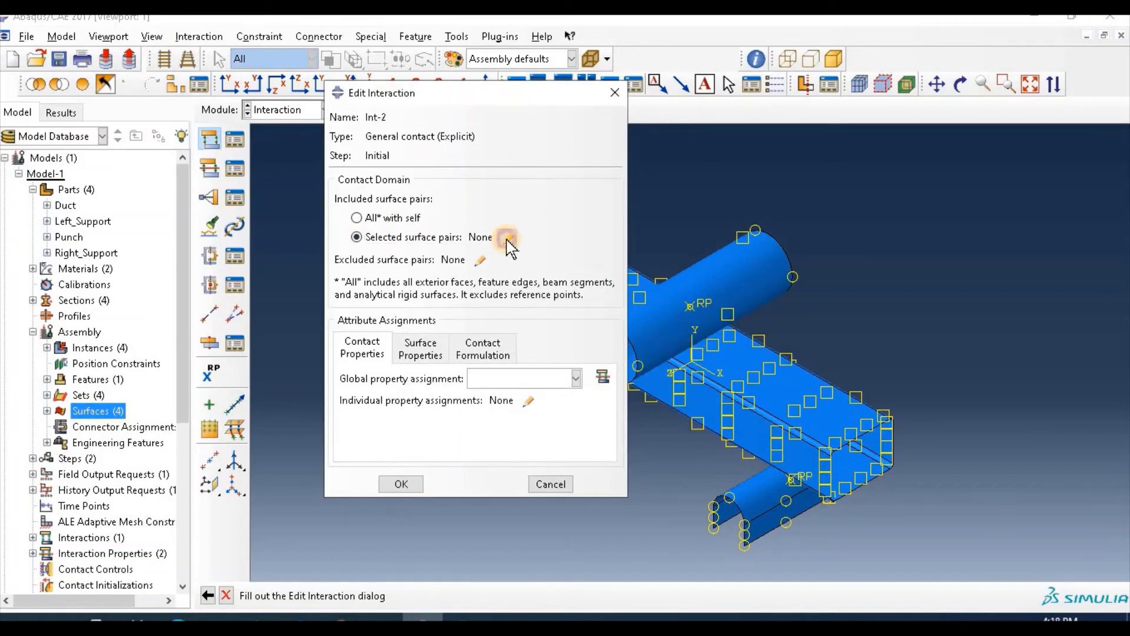
Add the Master_punch and Slave surfaces as an included pair of the general contact
left_click(507, 238)
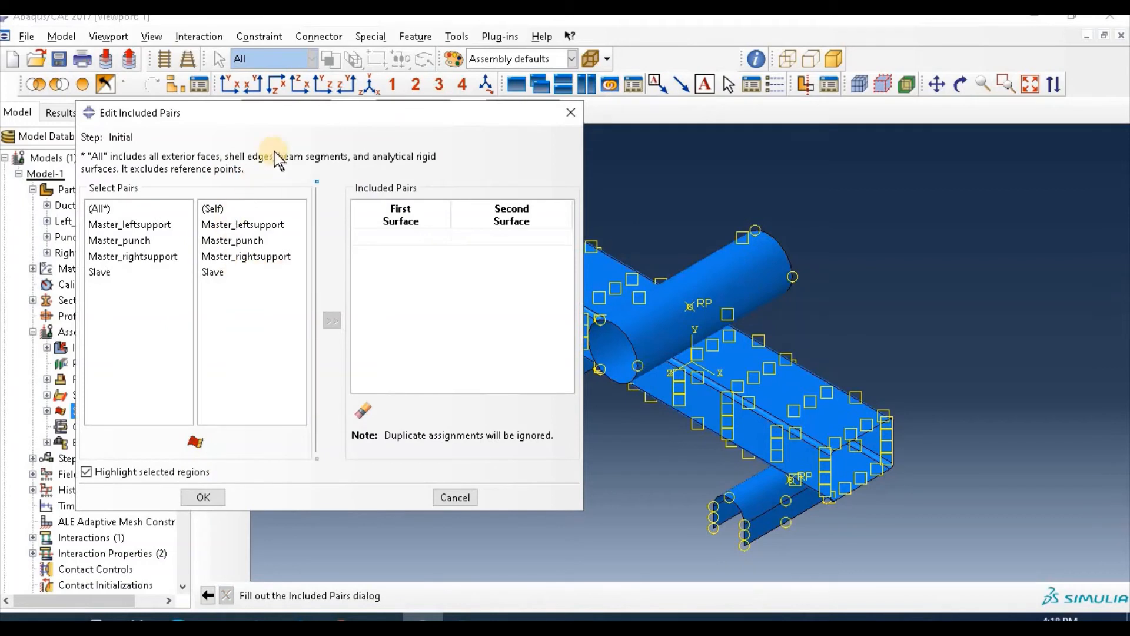
left_click_drag(352, 115, 345, 114)
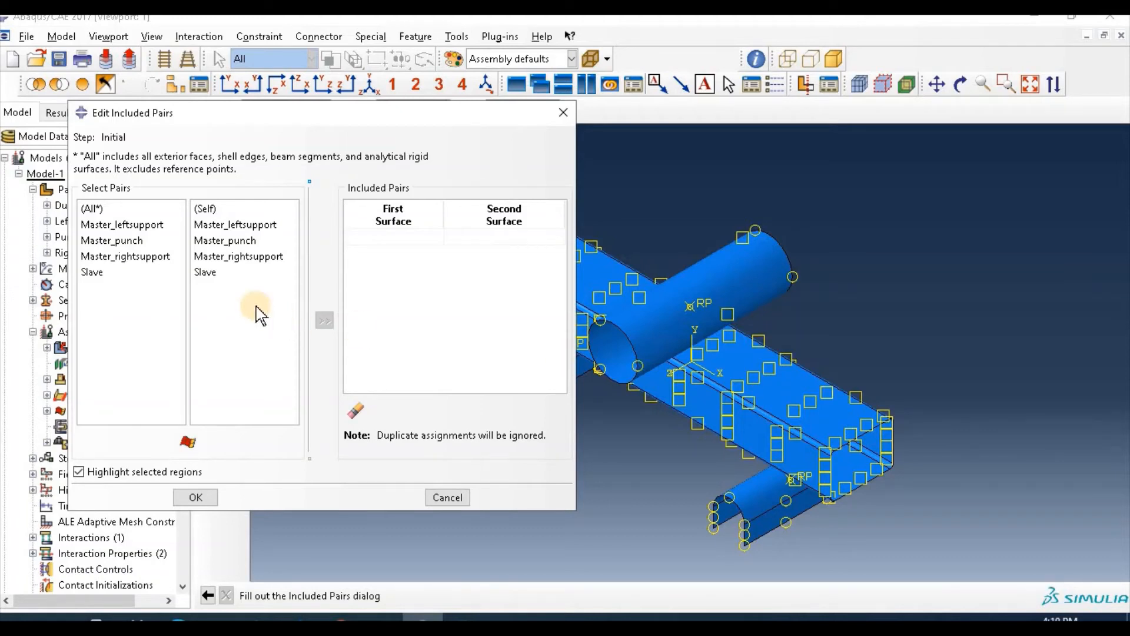
left_click(138, 241)
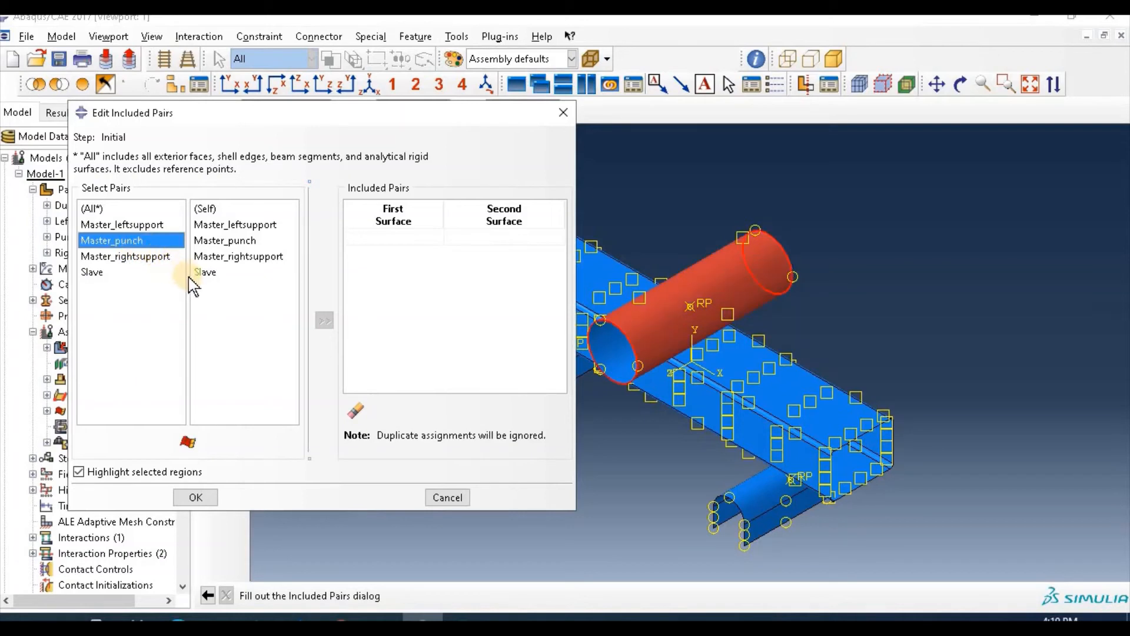
left_click(214, 273)
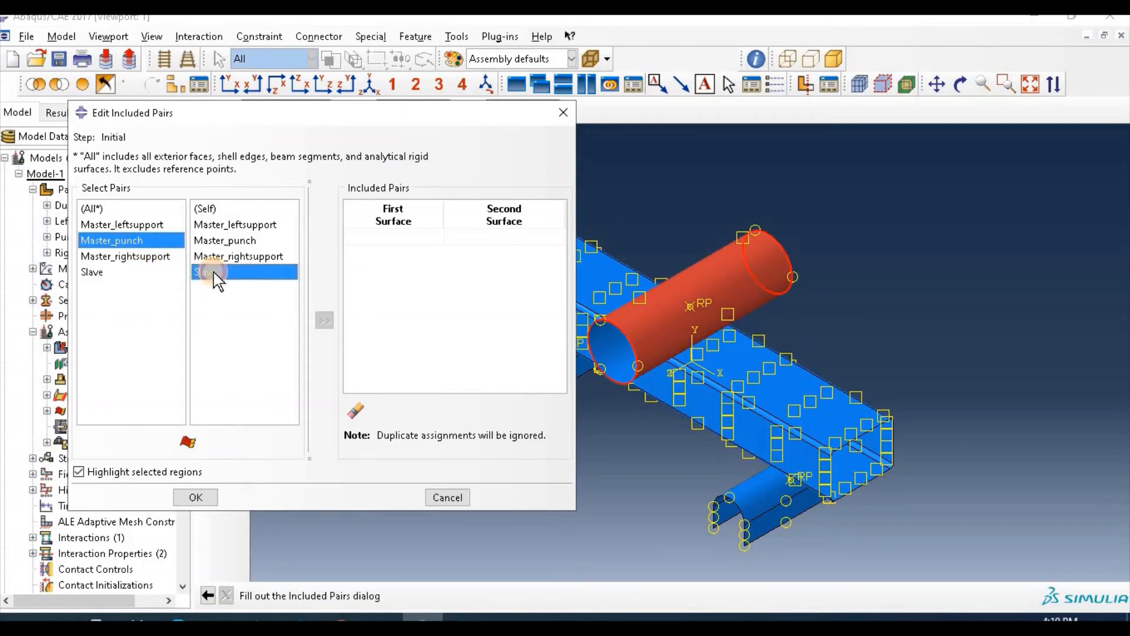
left_click(326, 322)
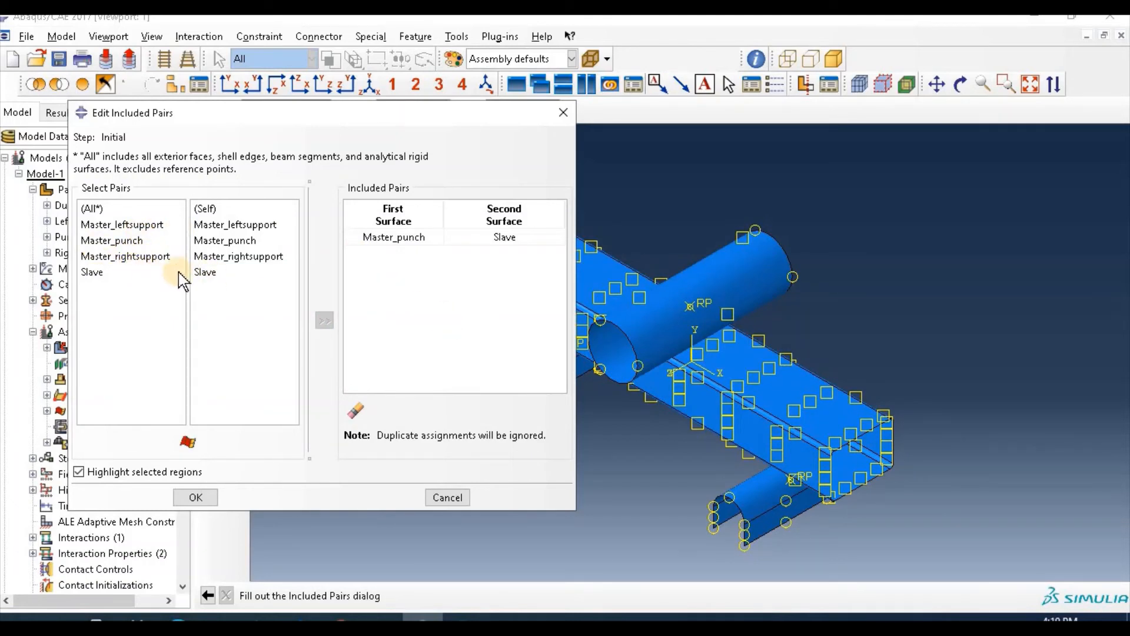
Include Master_leftsupport and Master_rightsupport in the general contact, each paired with Slave, and accept the included pairs
left_click(139, 226)
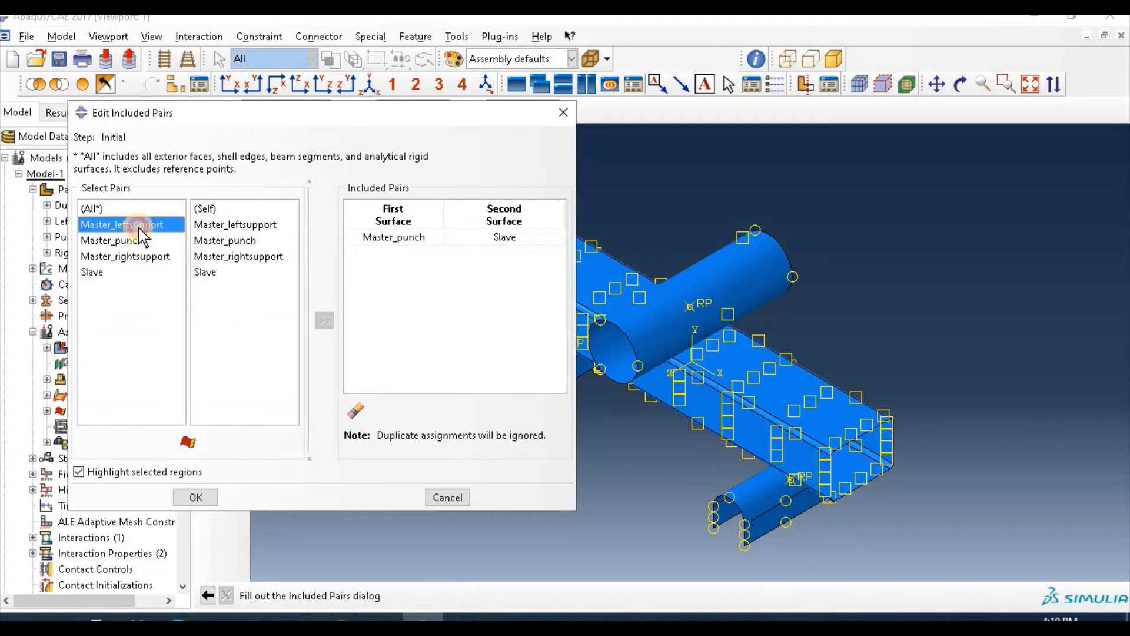
left_click(212, 273)
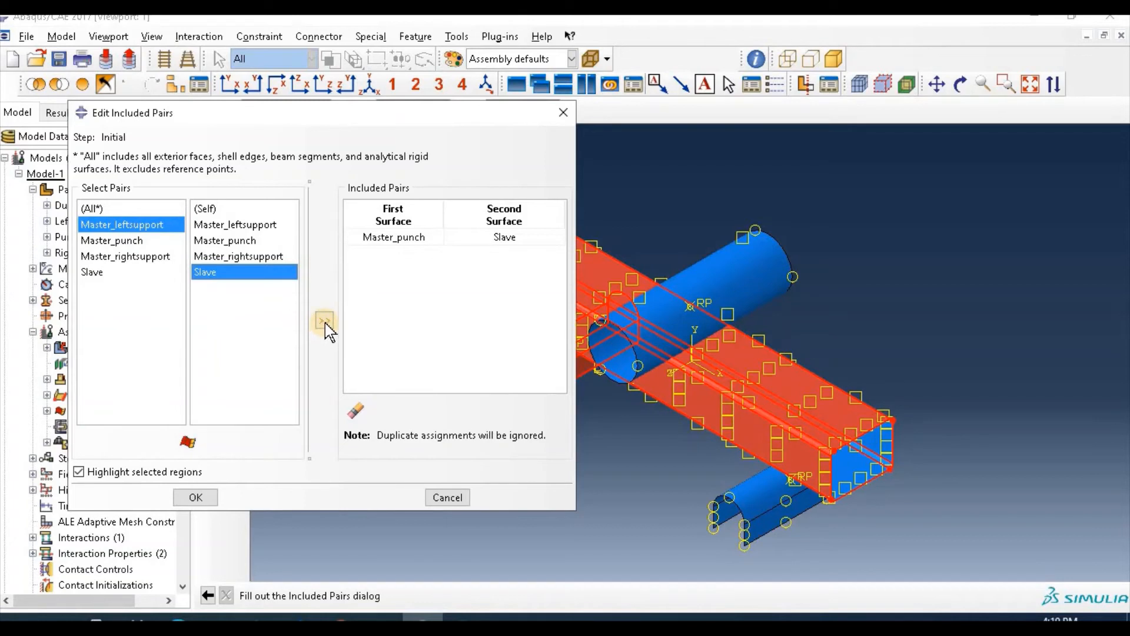
left_click(325, 321)
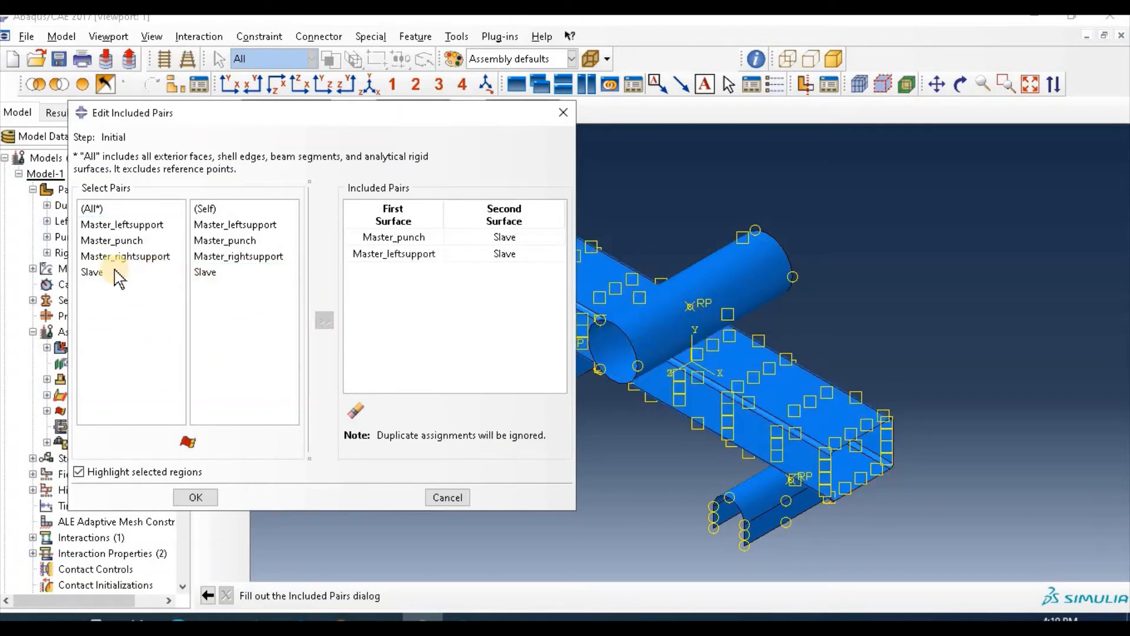
left_click(126, 258)
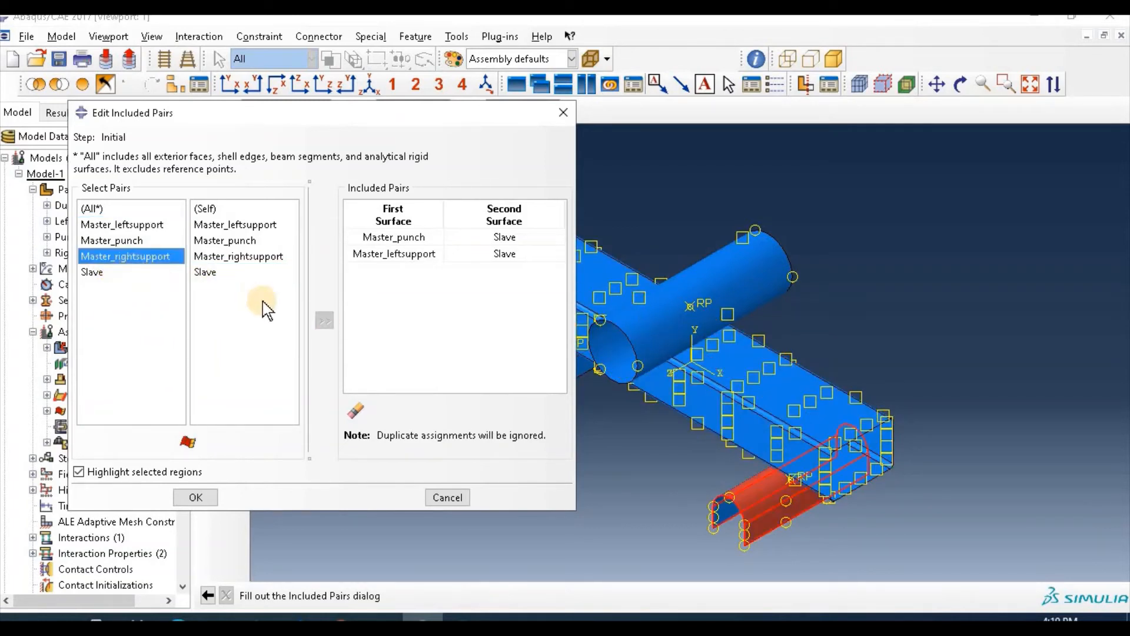
left_click(207, 274)
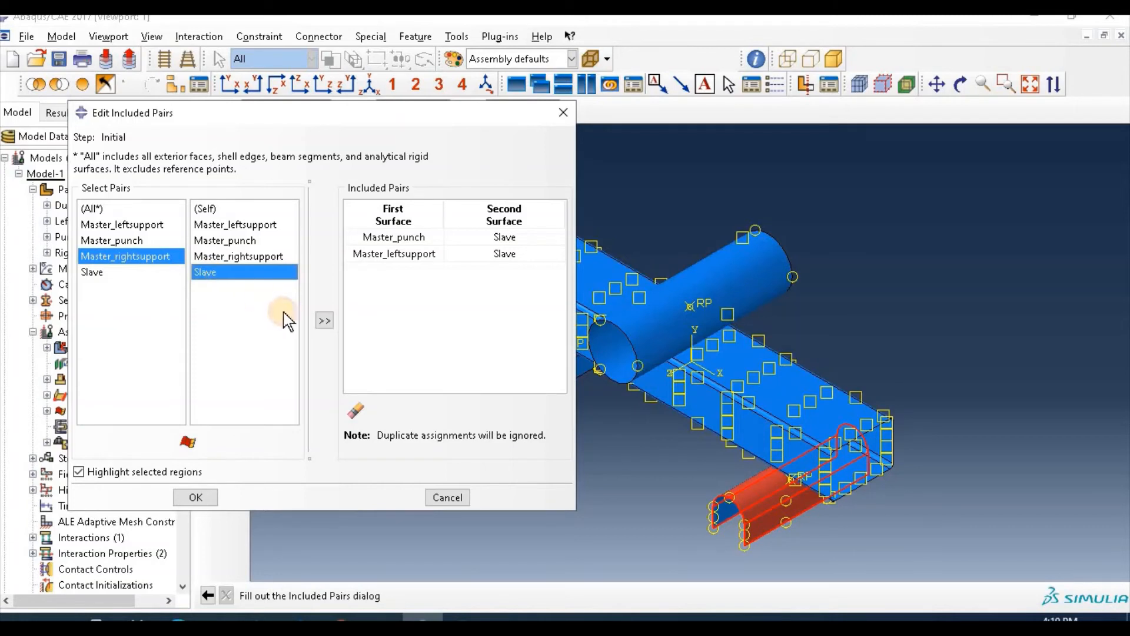
left_click(324, 321)
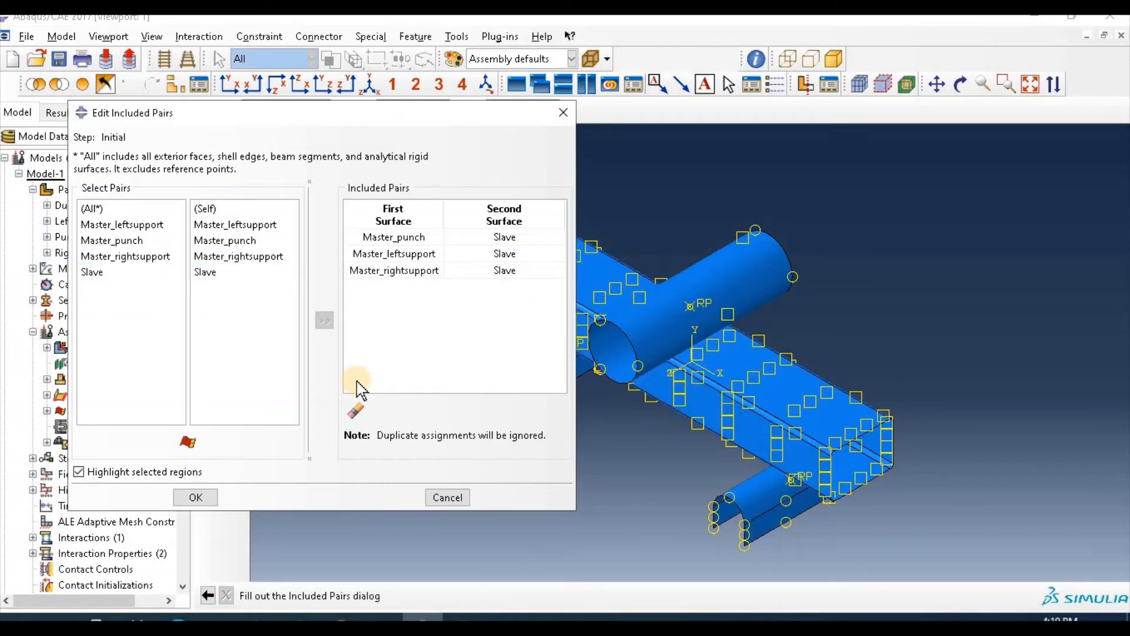
left_click(200, 498)
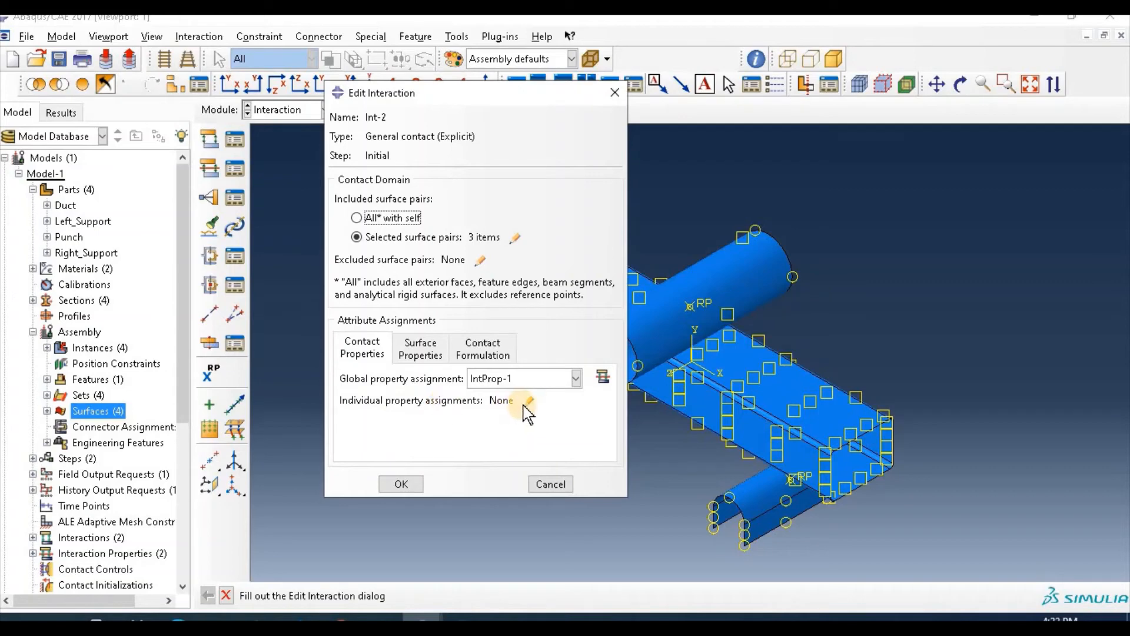
Assign contact property IntProp-1 individually to the Master_leftsupport–Slave and Master_rightsupport–Slave pairs of the general contact
left_click(530, 403)
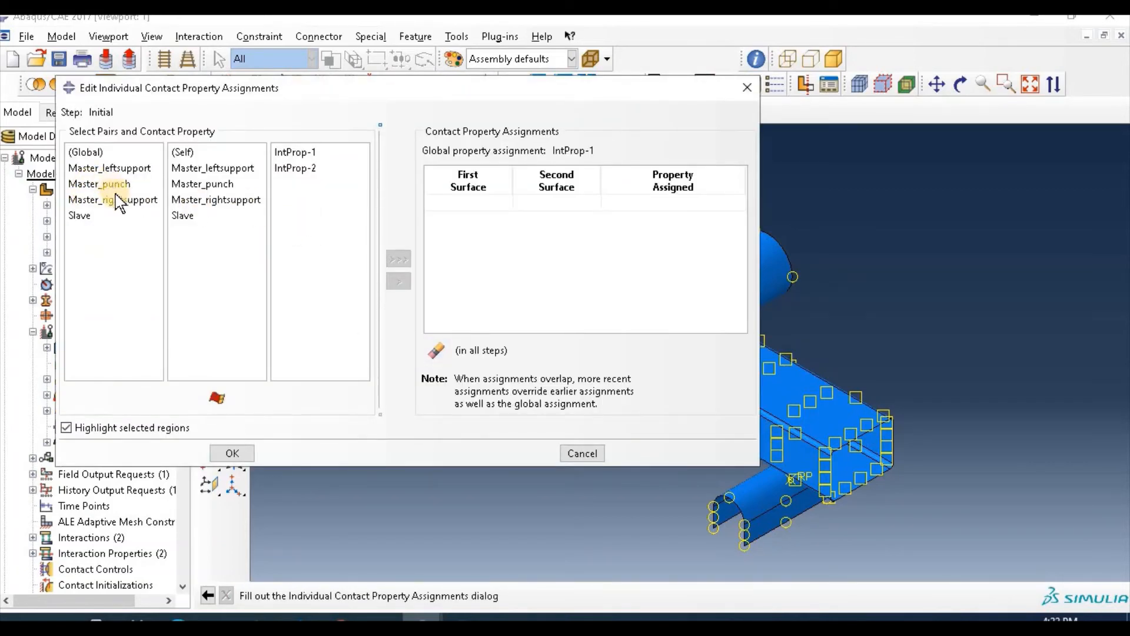
left_click(140, 171)
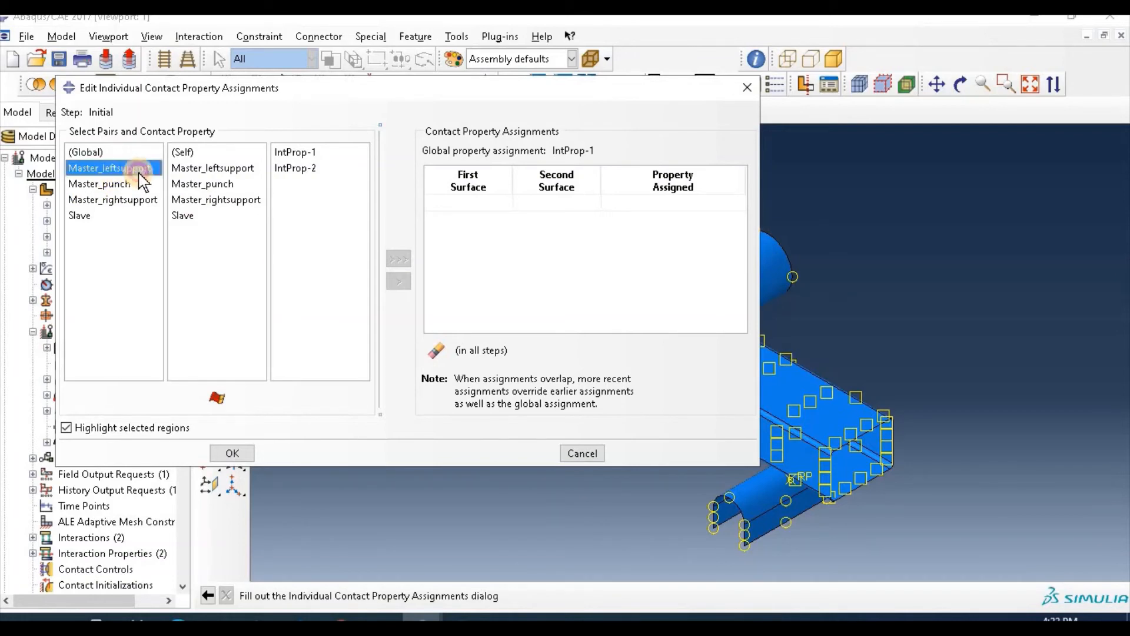
left_click(187, 216)
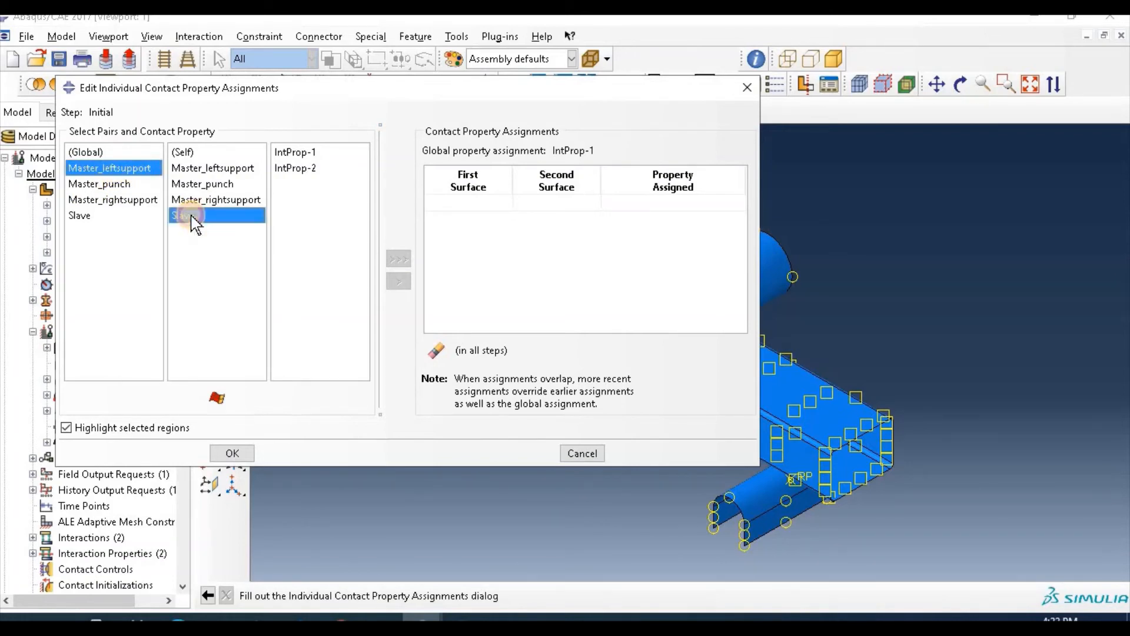
left_click(306, 154)
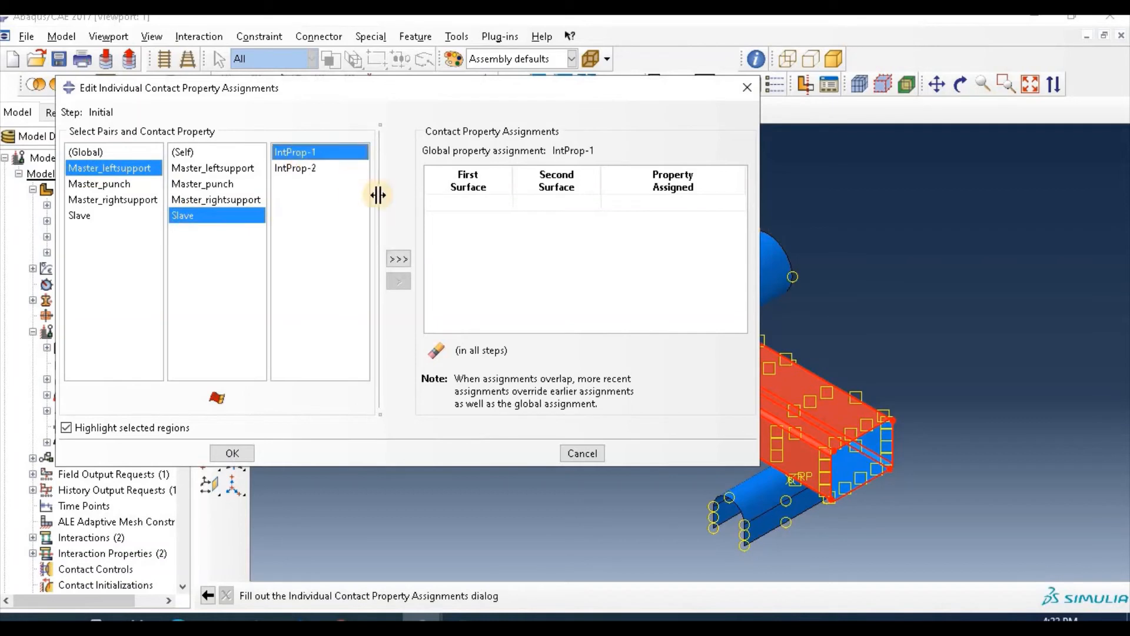
left_click(400, 259)
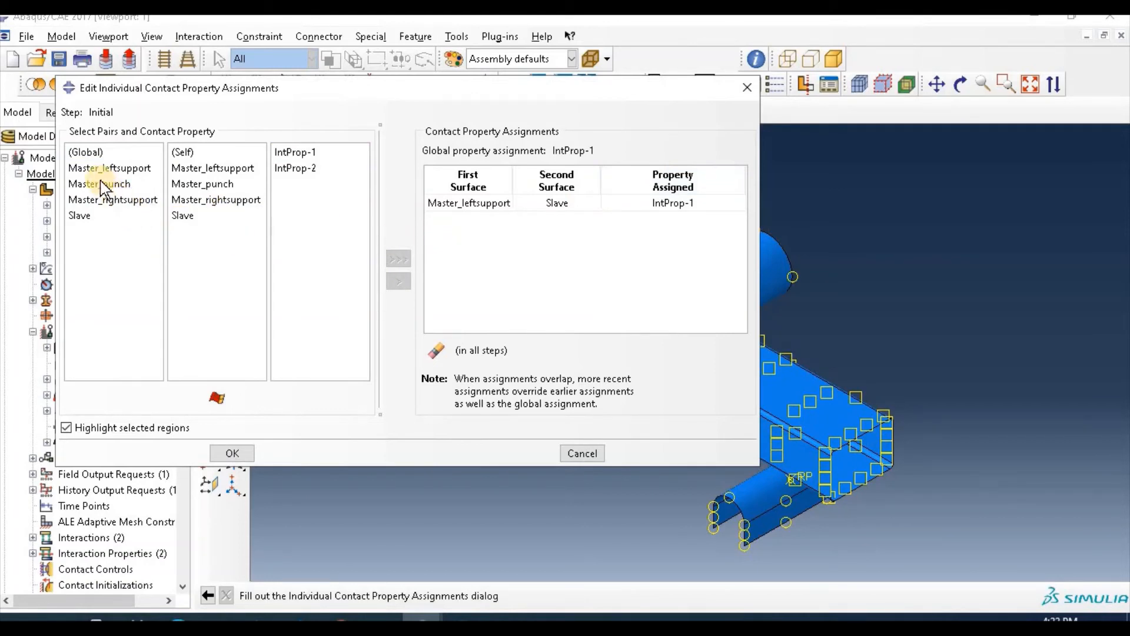
left_click(112, 201)
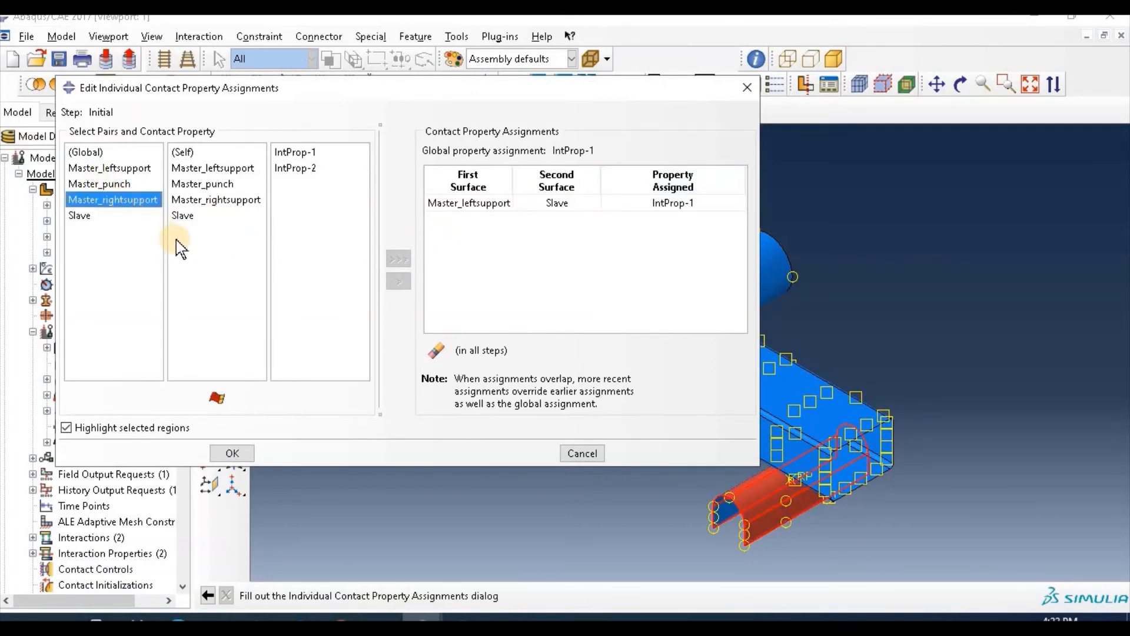
left_click(197, 216)
left_click(303, 153)
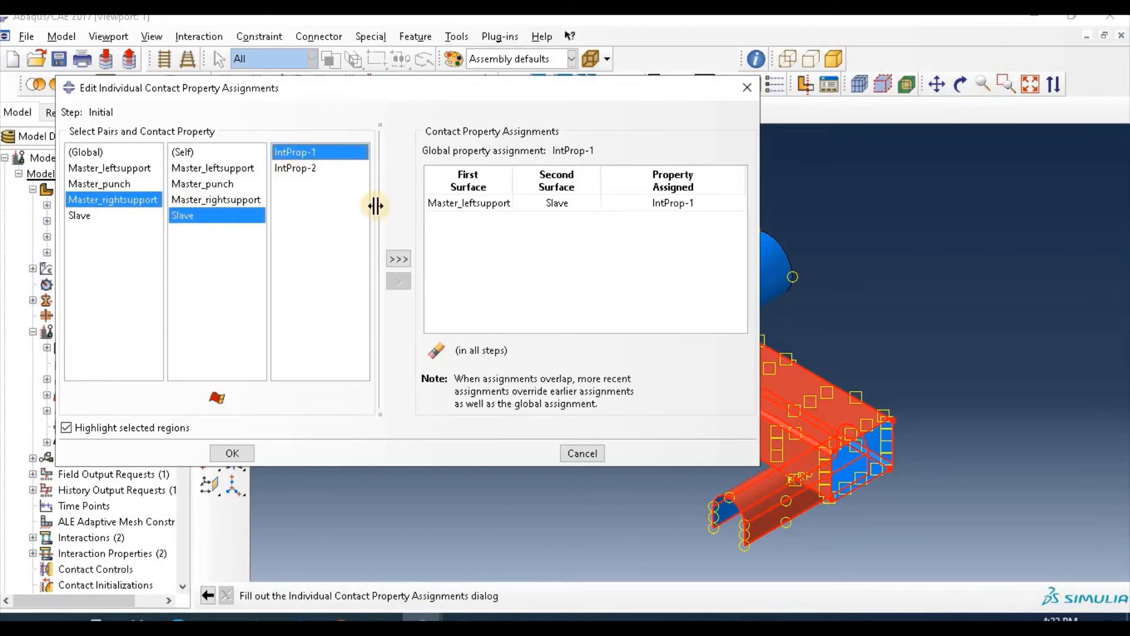
left_click(399, 259)
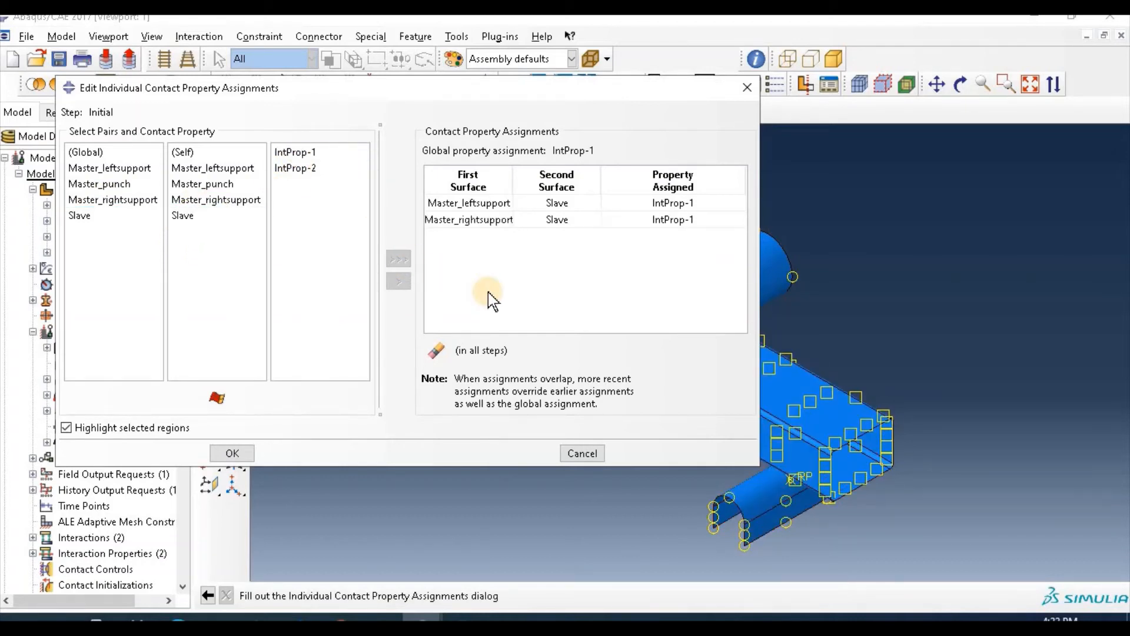
Assign contact property IntProp-2 to the self-contact of the Slave surface and accept the individual property assignments
left_click(81, 216)
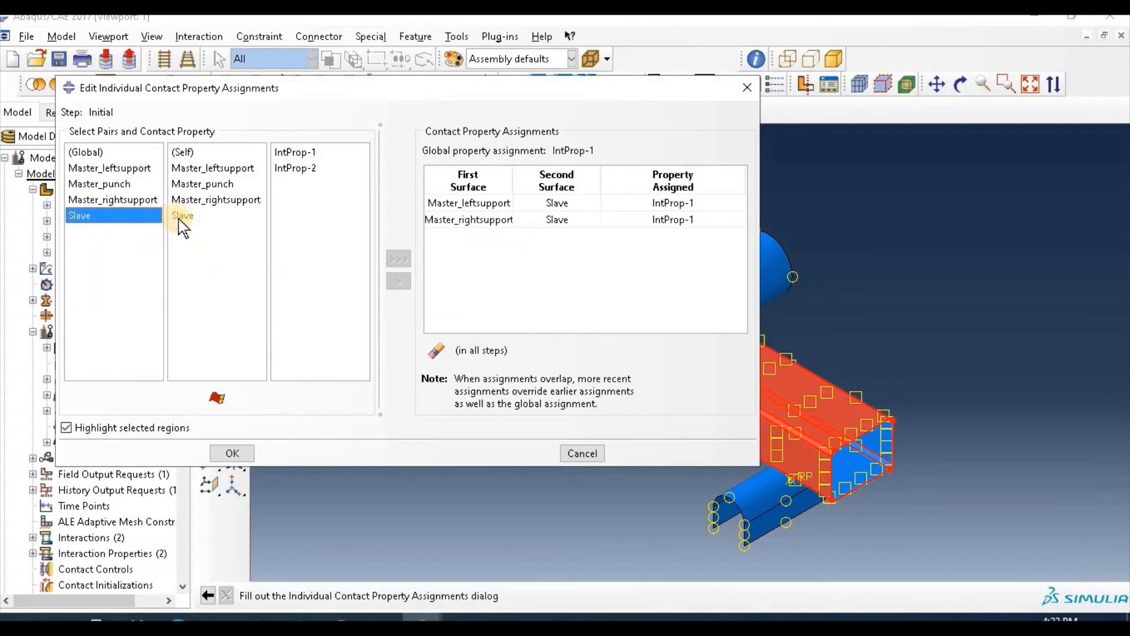
left_click(182, 216)
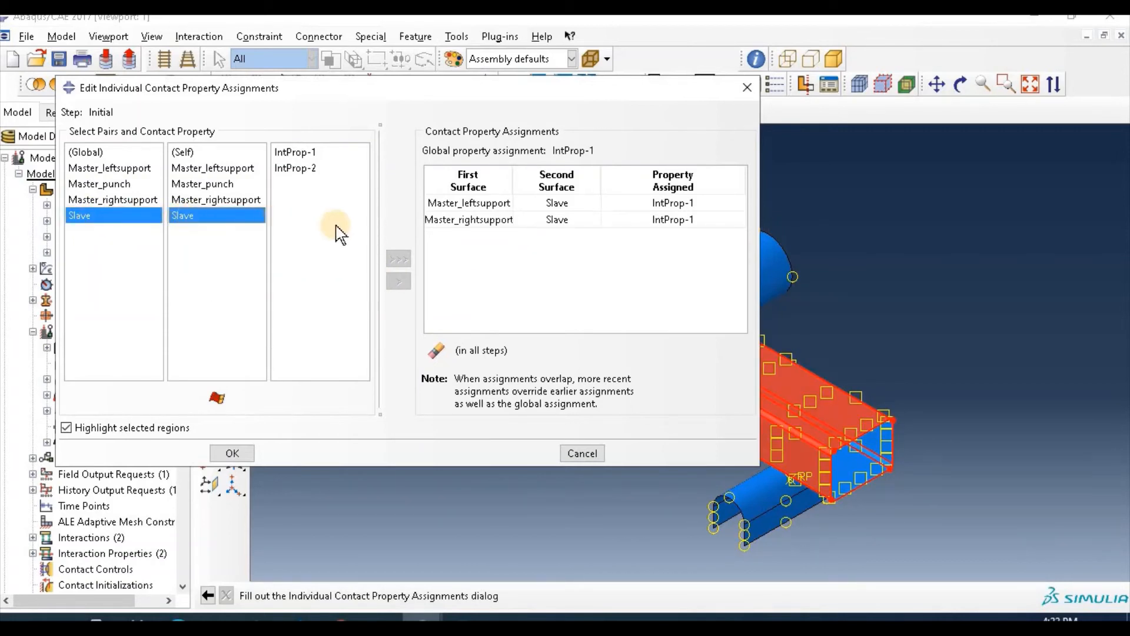
left_click(305, 168)
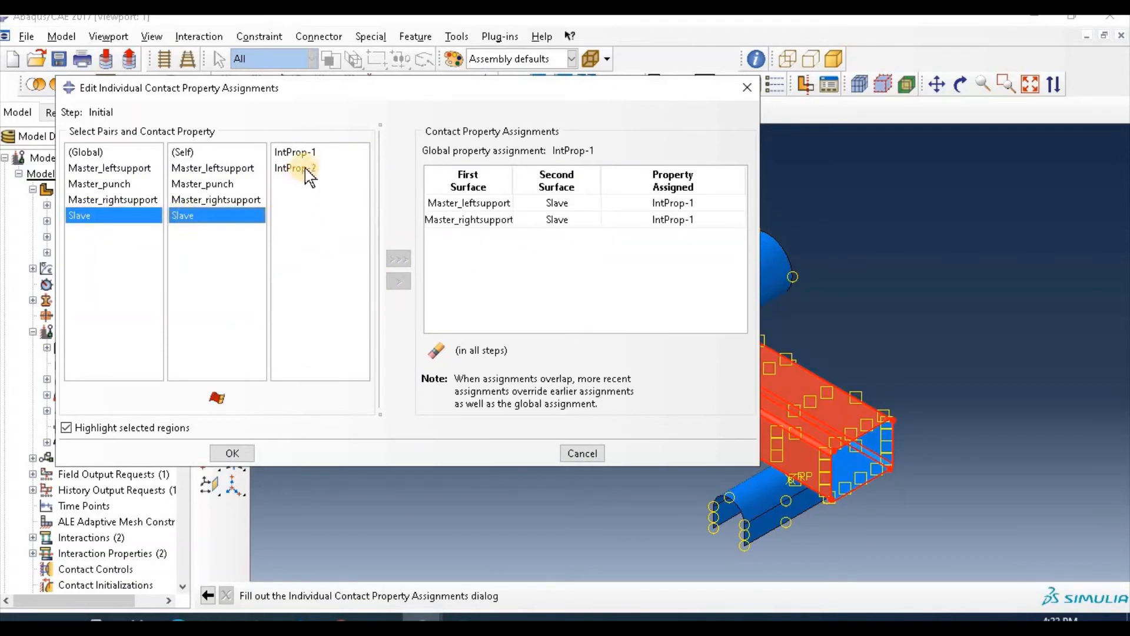
left_click(399, 259)
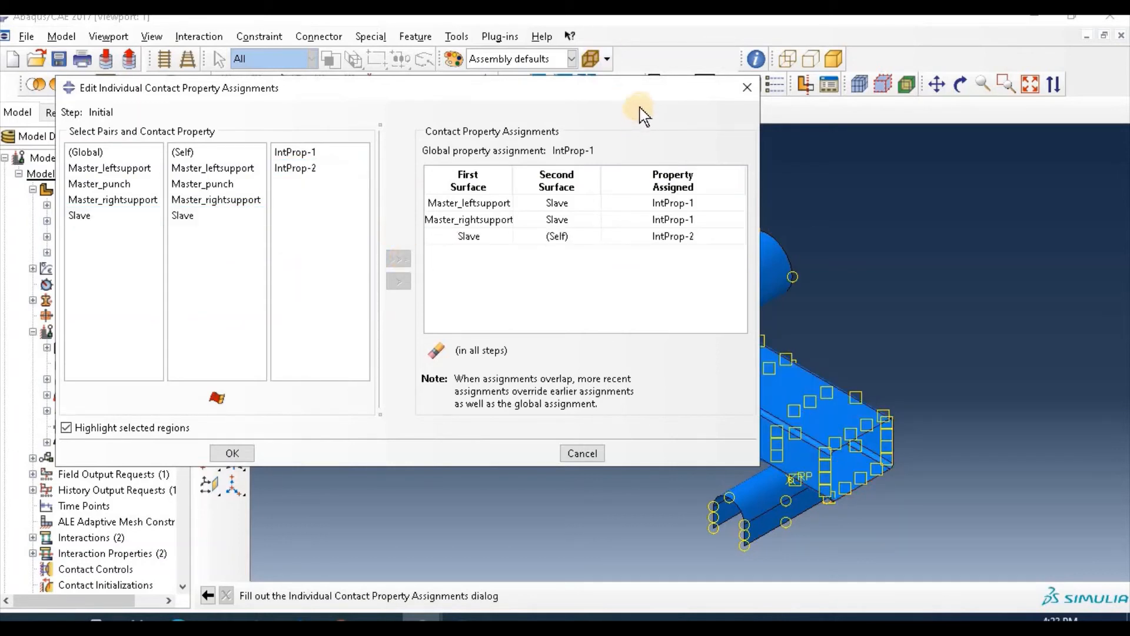
left_click_drag(651, 90, 391, 86)
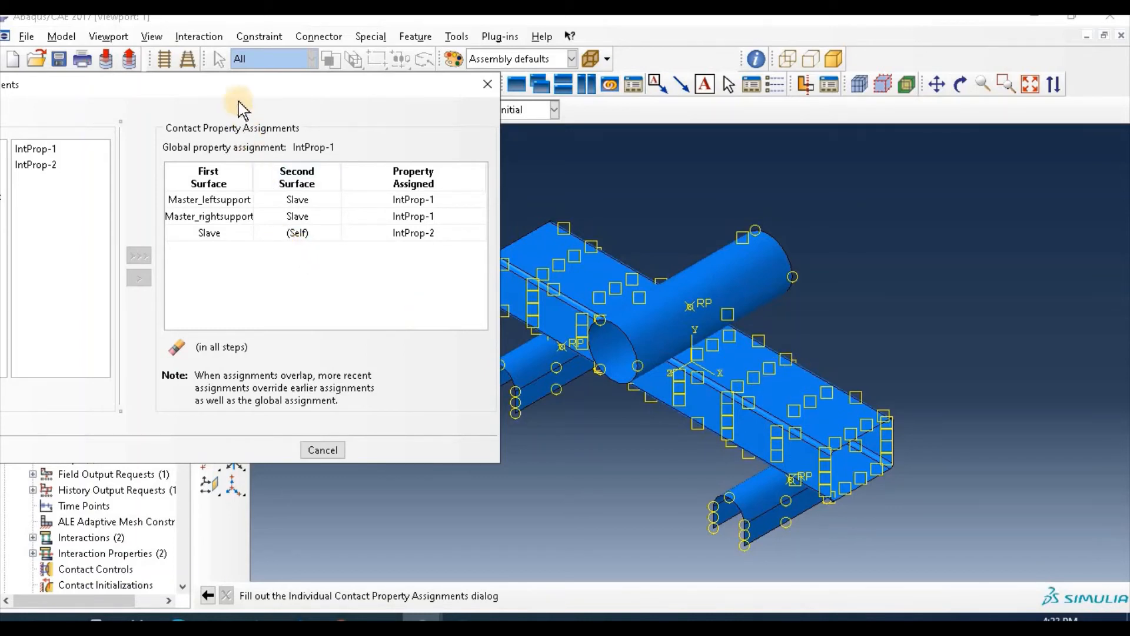
left_click_drag(236, 91, 319, 96)
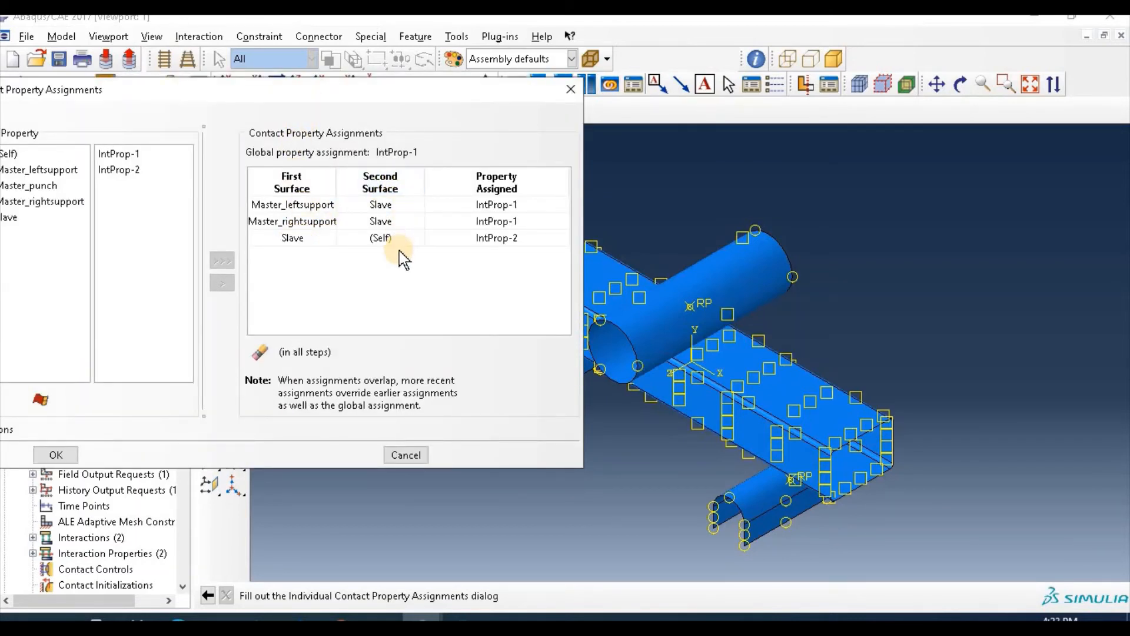
left_click(526, 245)
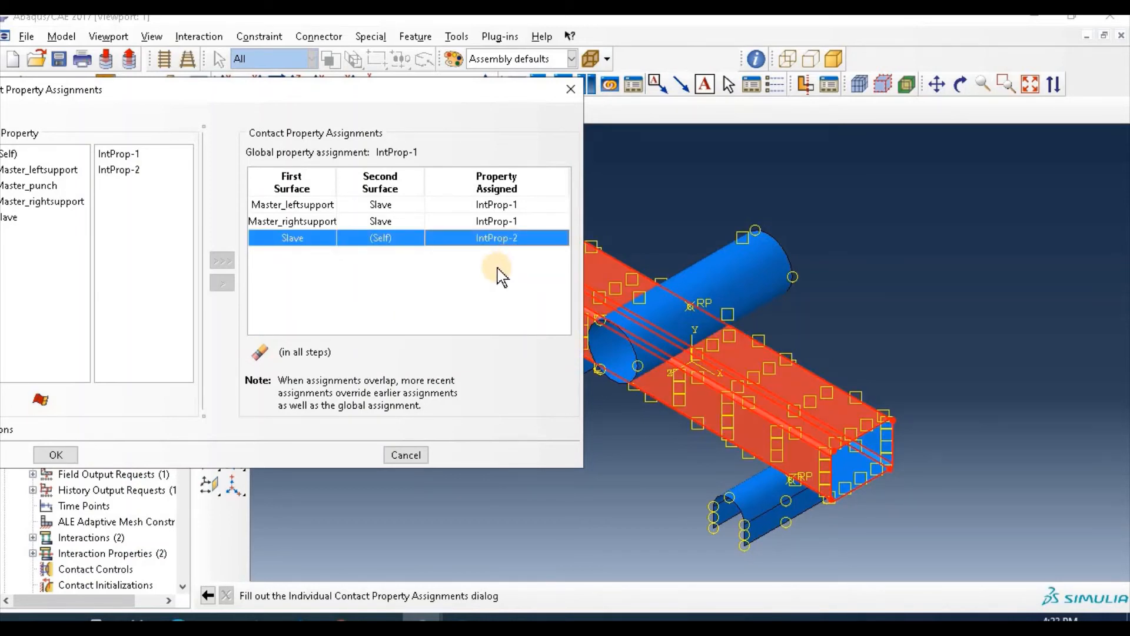
left_click_drag(302, 95, 459, 92)
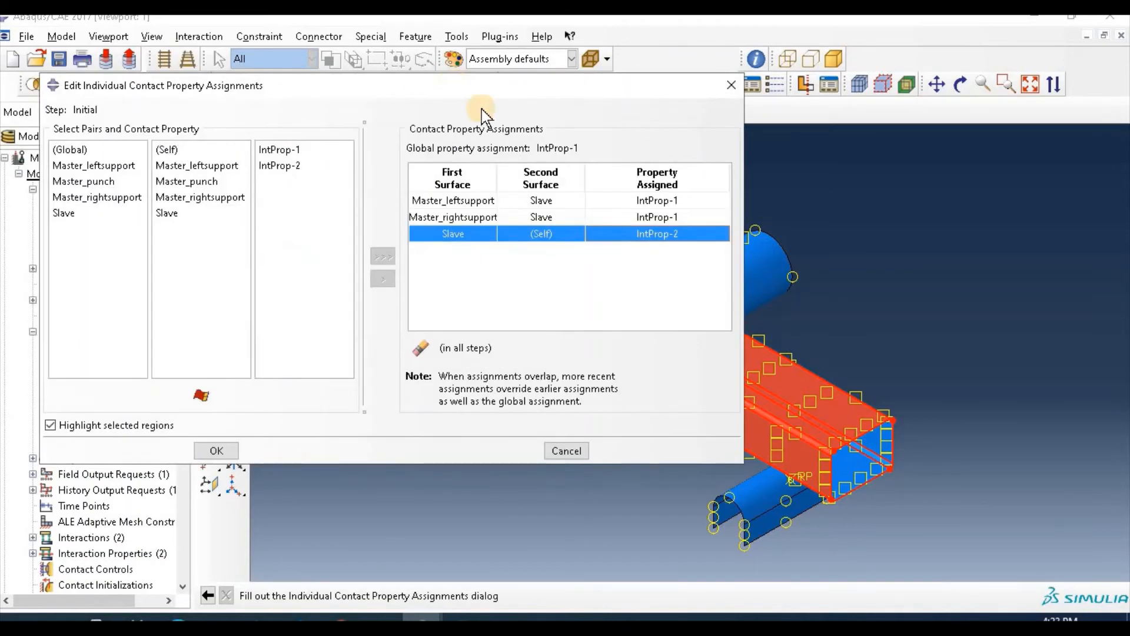
left_click(530, 404)
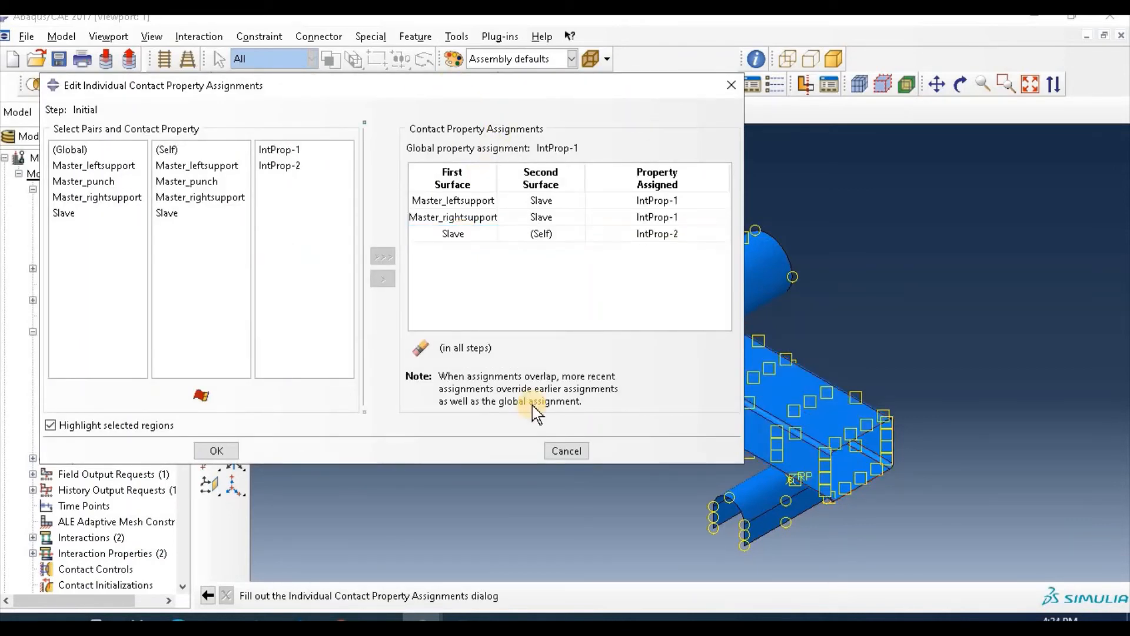
left_click(219, 450)
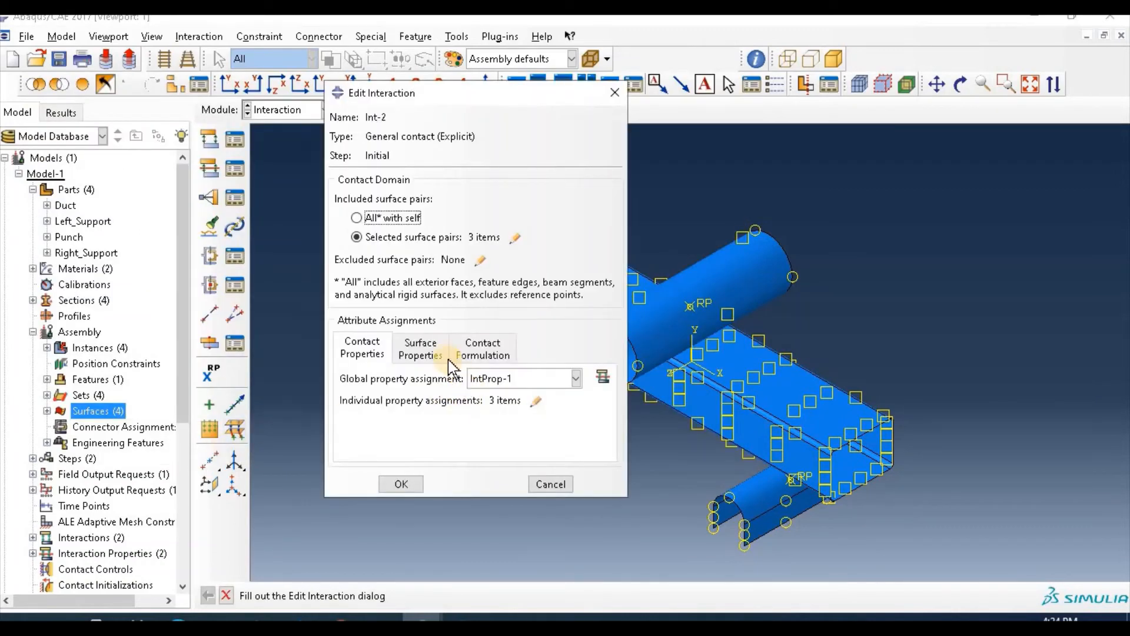
Add a surface thickness assignment for Master_leftsupport with ORIGINAL thickness and scale factor 1
left_click(419, 349)
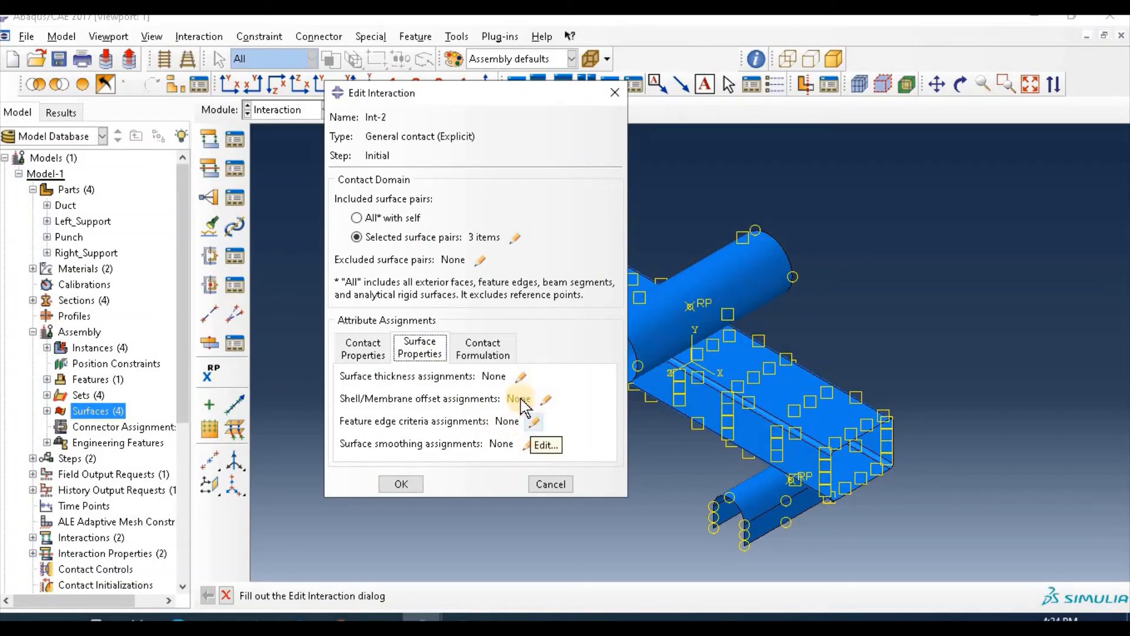
left_click(520, 376)
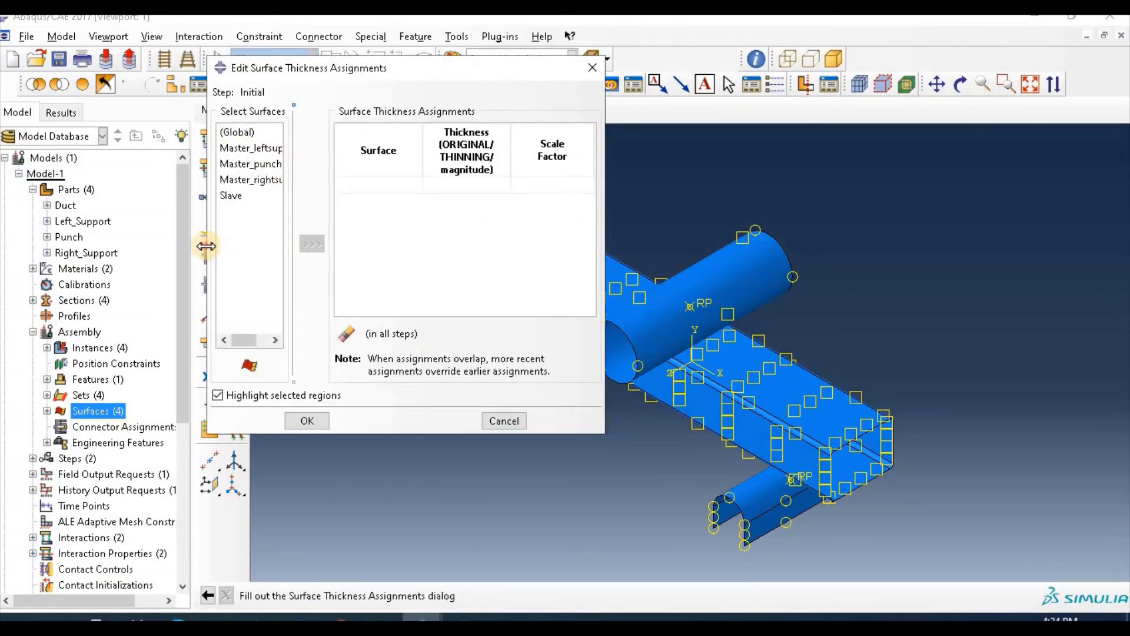
left_click_drag(207, 244, 105, 245)
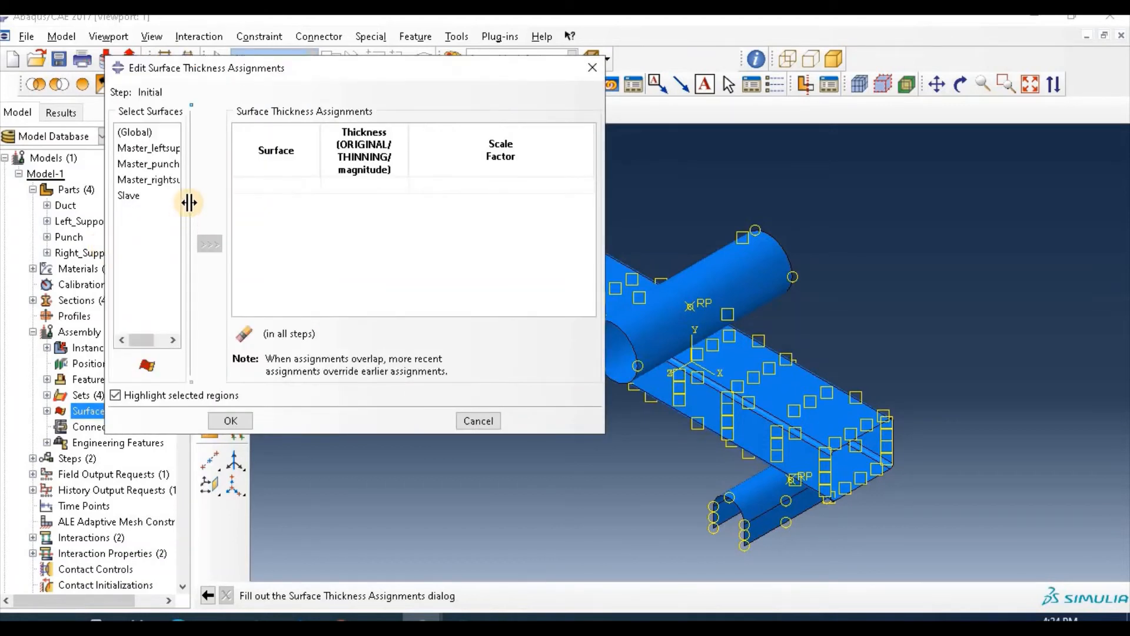
left_click_drag(187, 202, 264, 200)
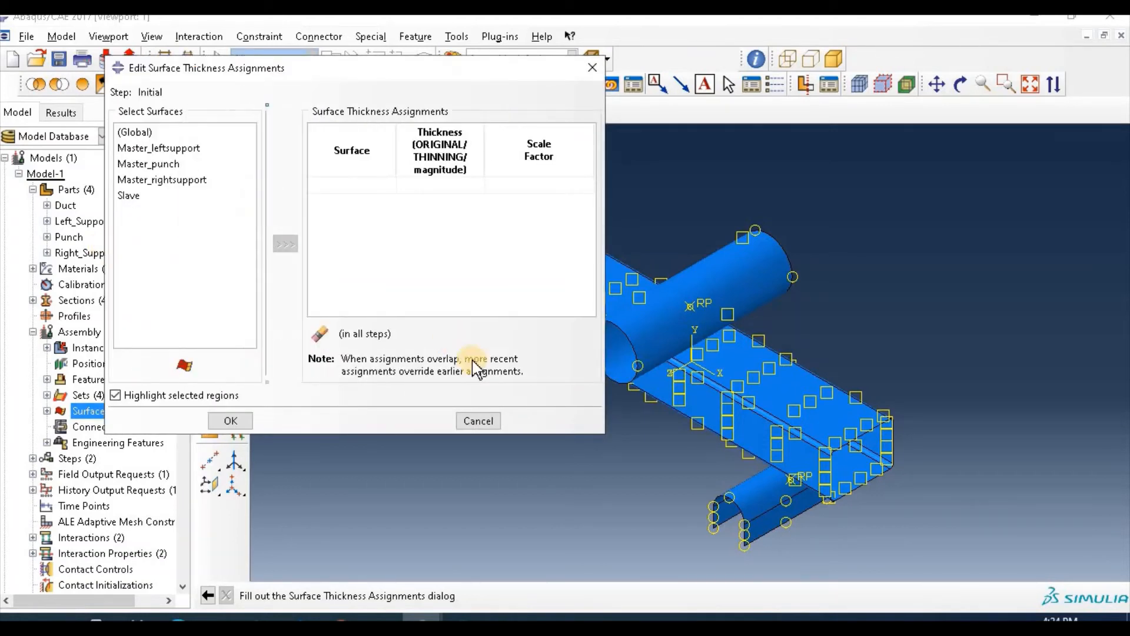
left_click(163, 149)
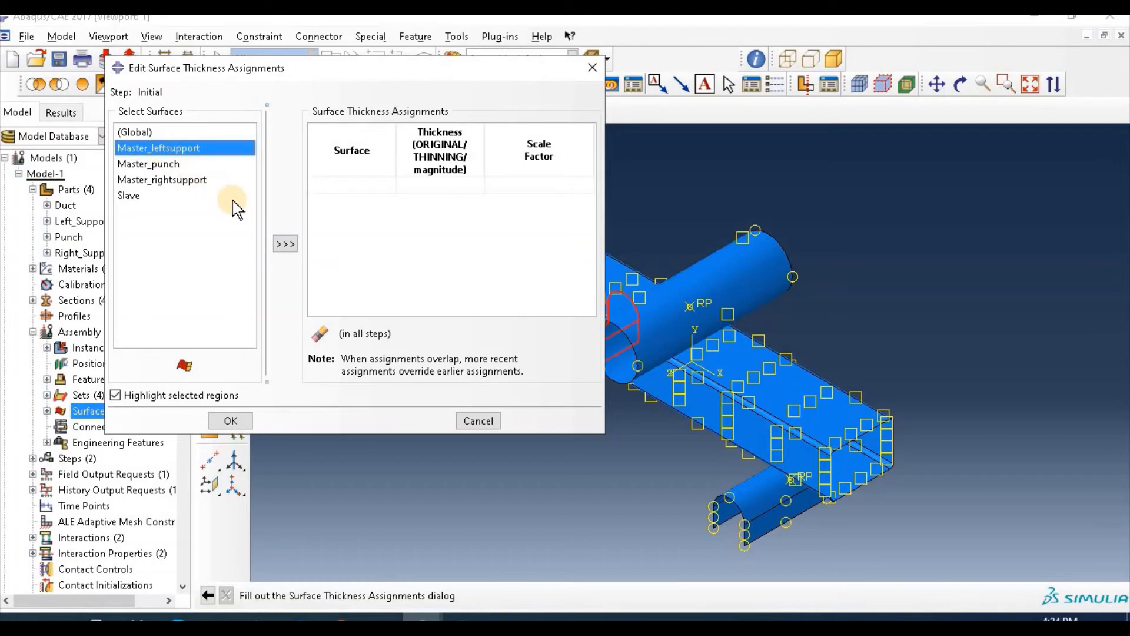
left_click(285, 244)
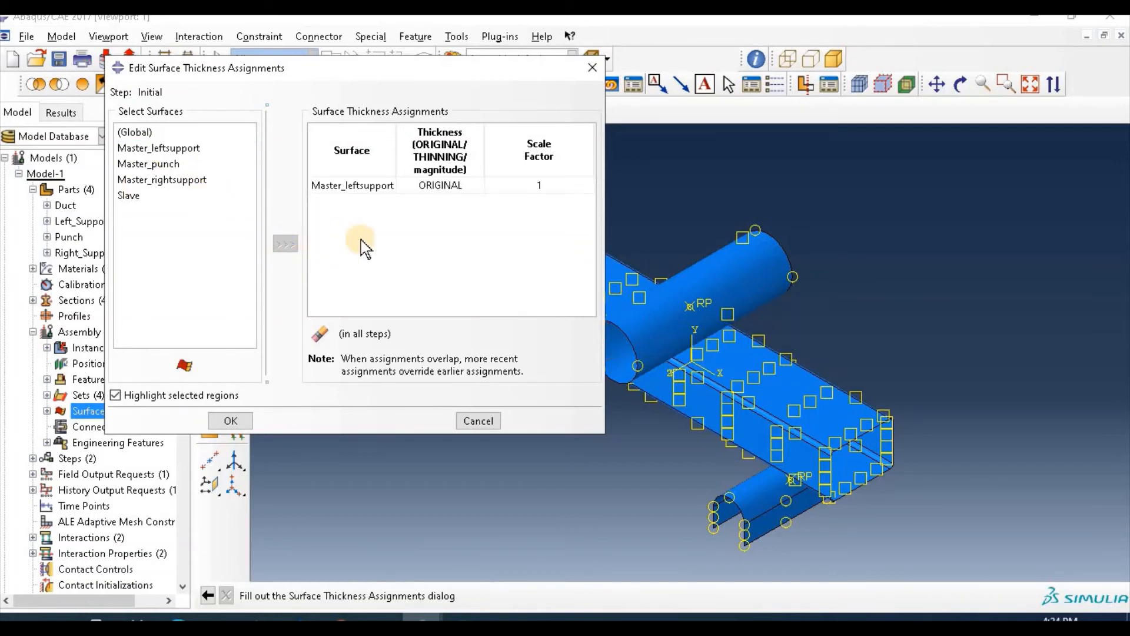
double_click(459, 187)
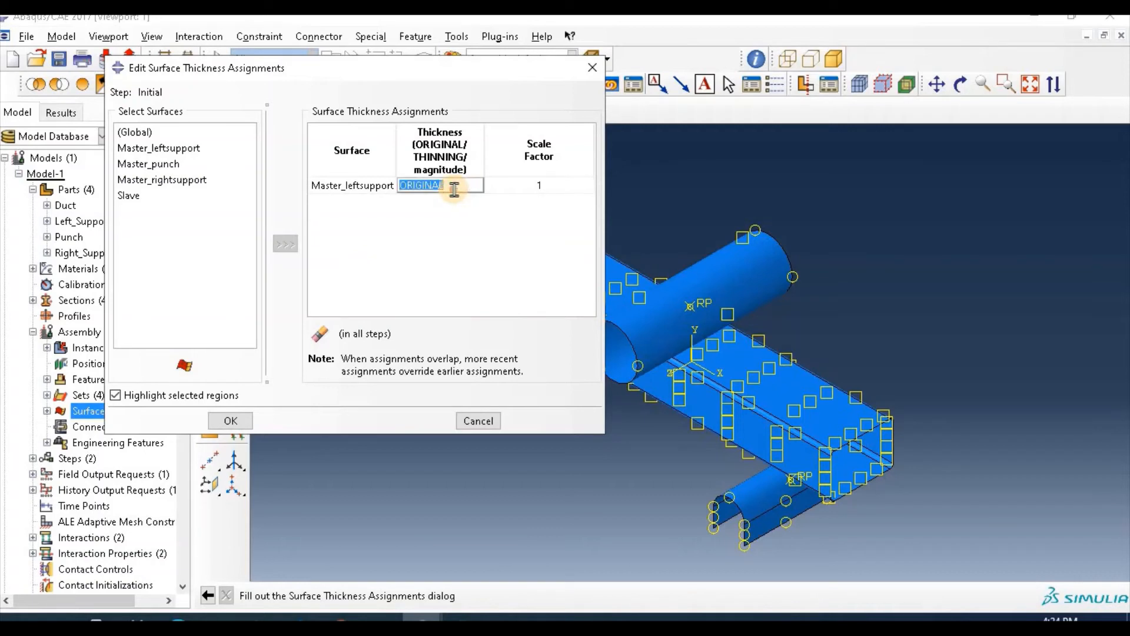
left_click(455, 188)
left_click_drag(454, 187, 399, 191)
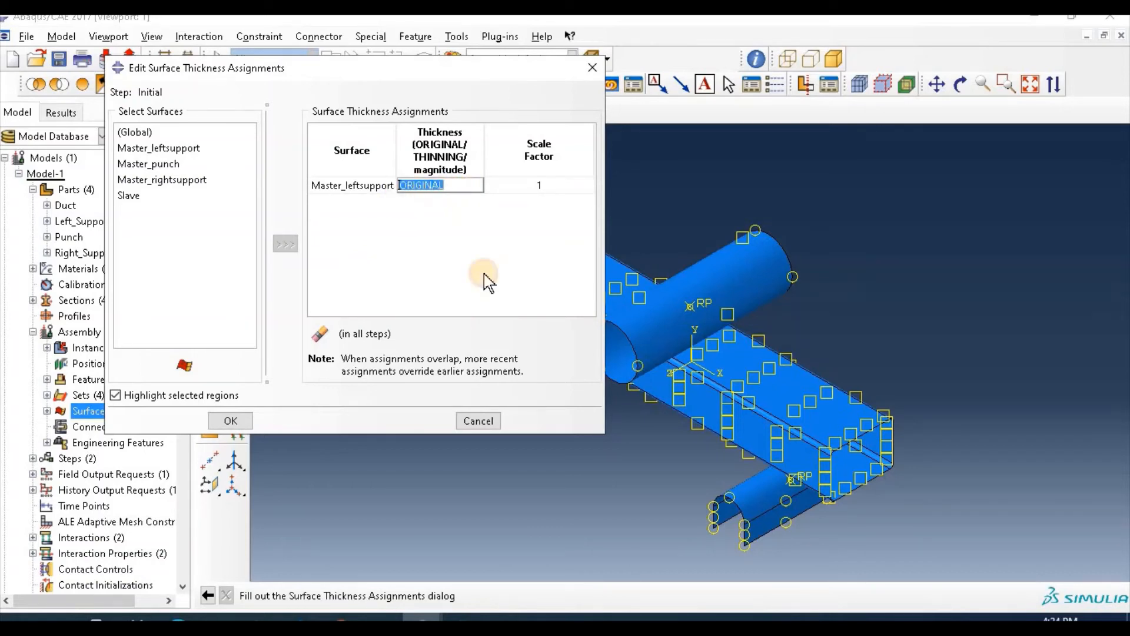
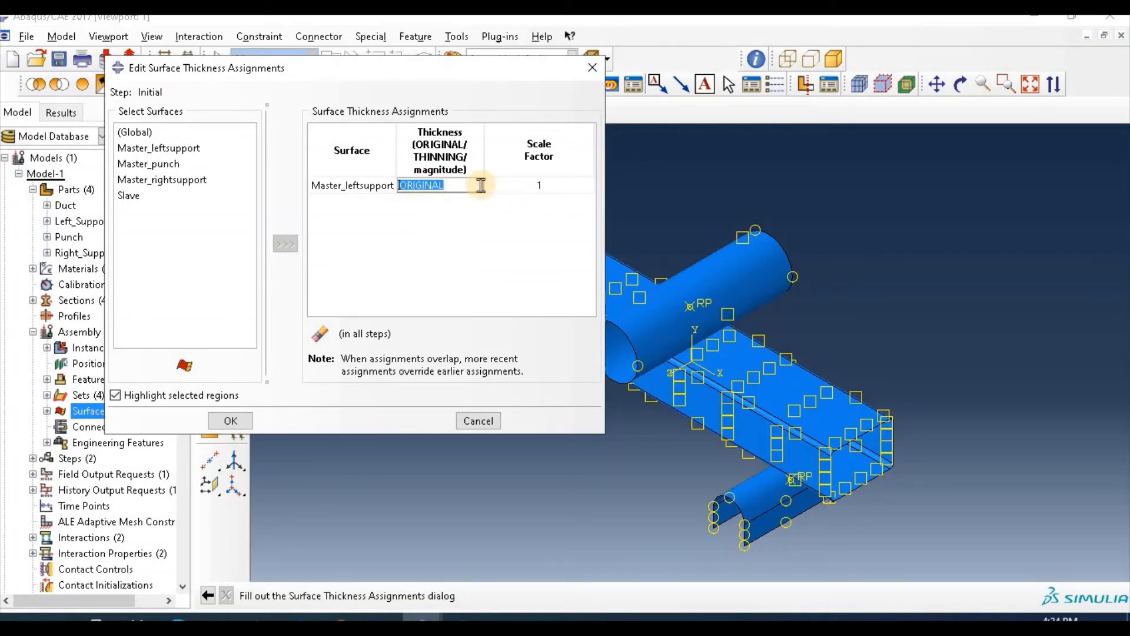
double_click(461, 186)
left_click(492, 205)
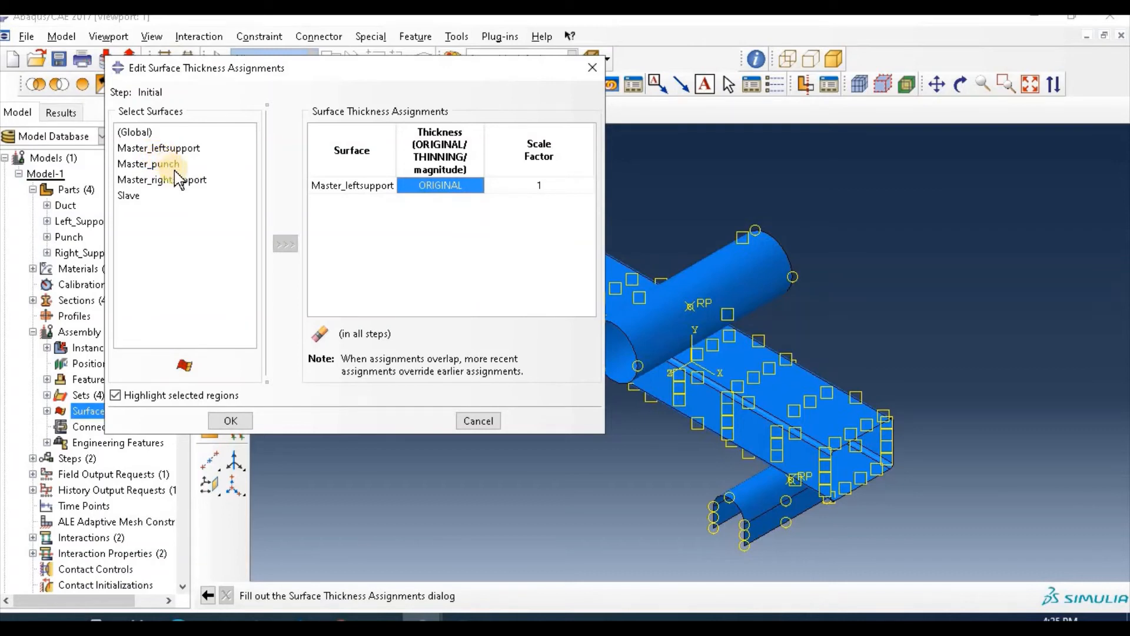
Add Master_punch and Master_rightsupport to the surface thickness assignments with ORIGINAL thickness and scale factor 1
left_click(154, 163)
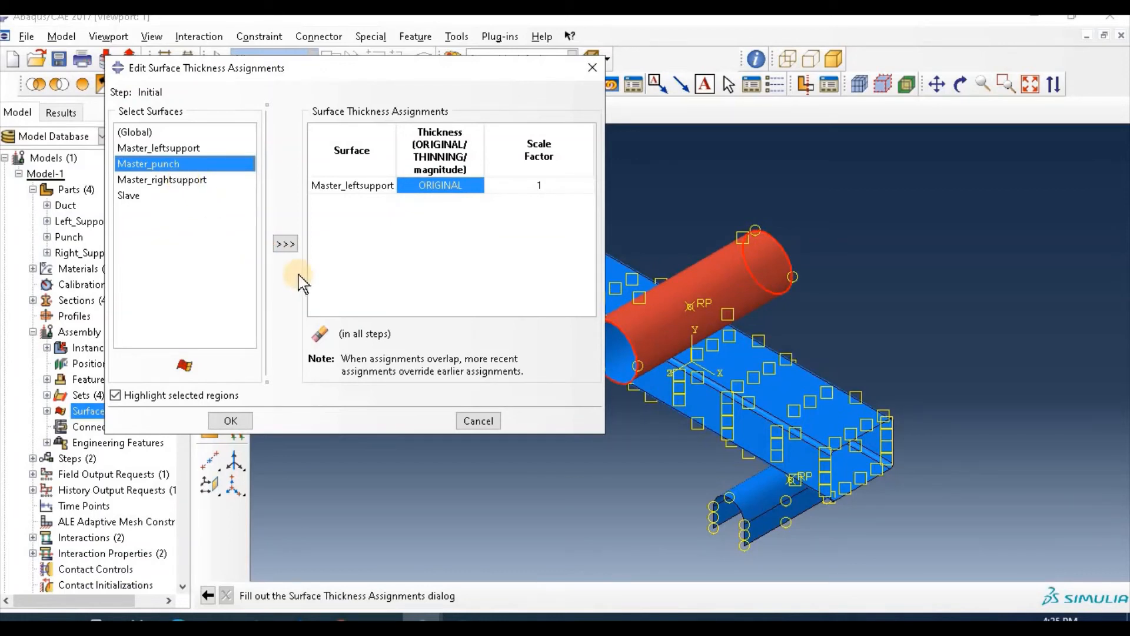
left_click(285, 243)
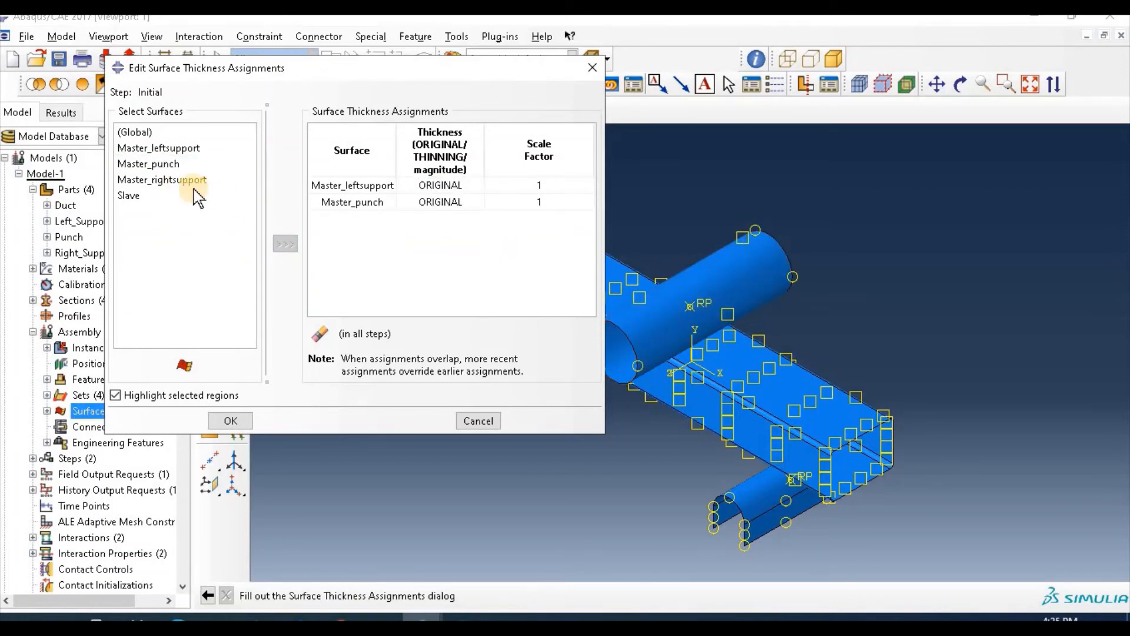
left_click(181, 180)
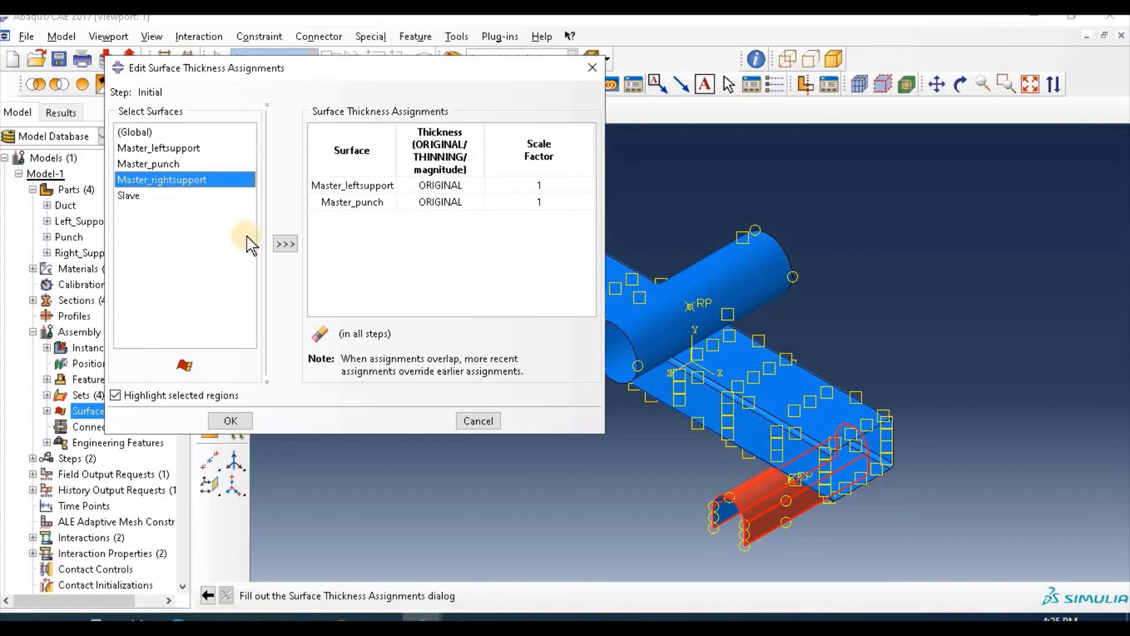
left_click(285, 244)
Add the Slave surface twice with ORIGINAL thickness and scale factor 1, and accept the surface thickness assignments
left_click(135, 195)
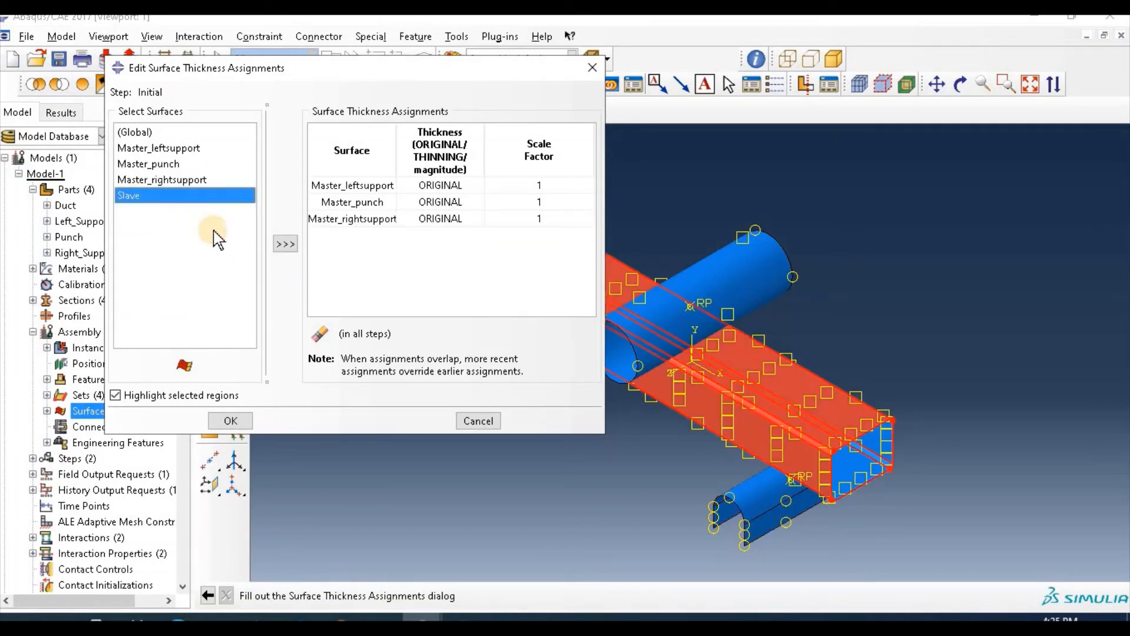
left_click(285, 244)
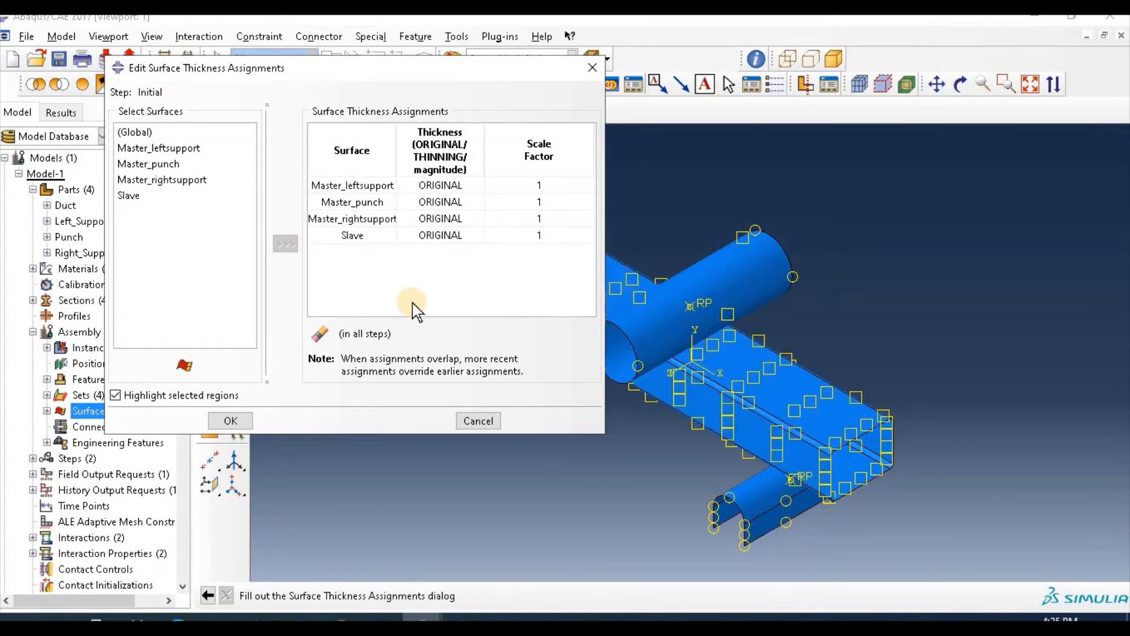
left_click(148, 196)
left_click(285, 247)
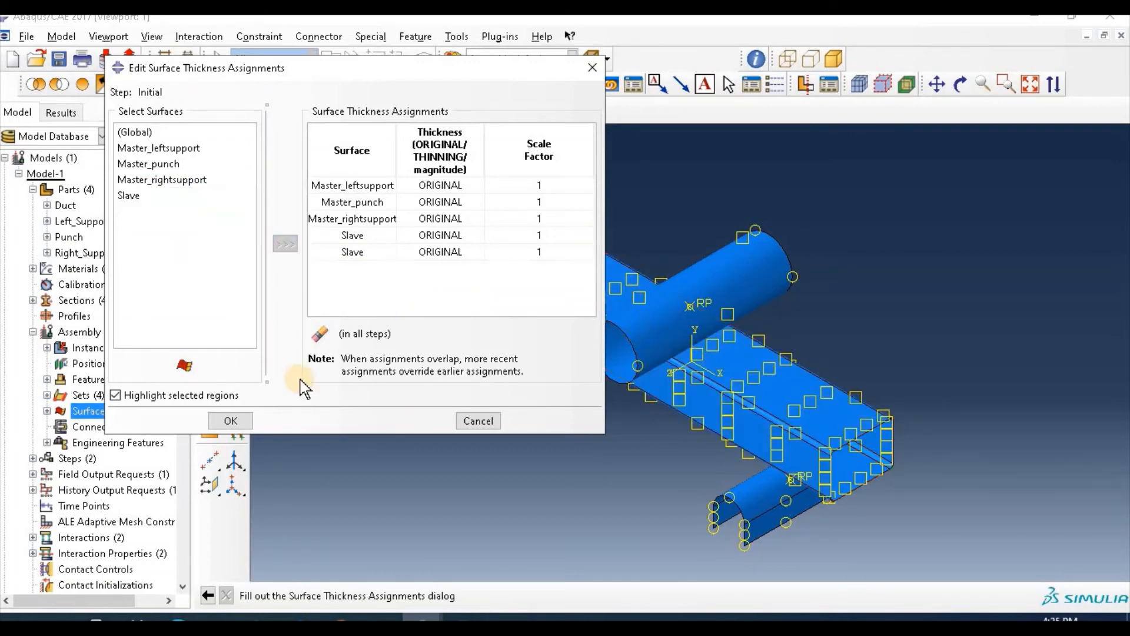
left_click(231, 422)
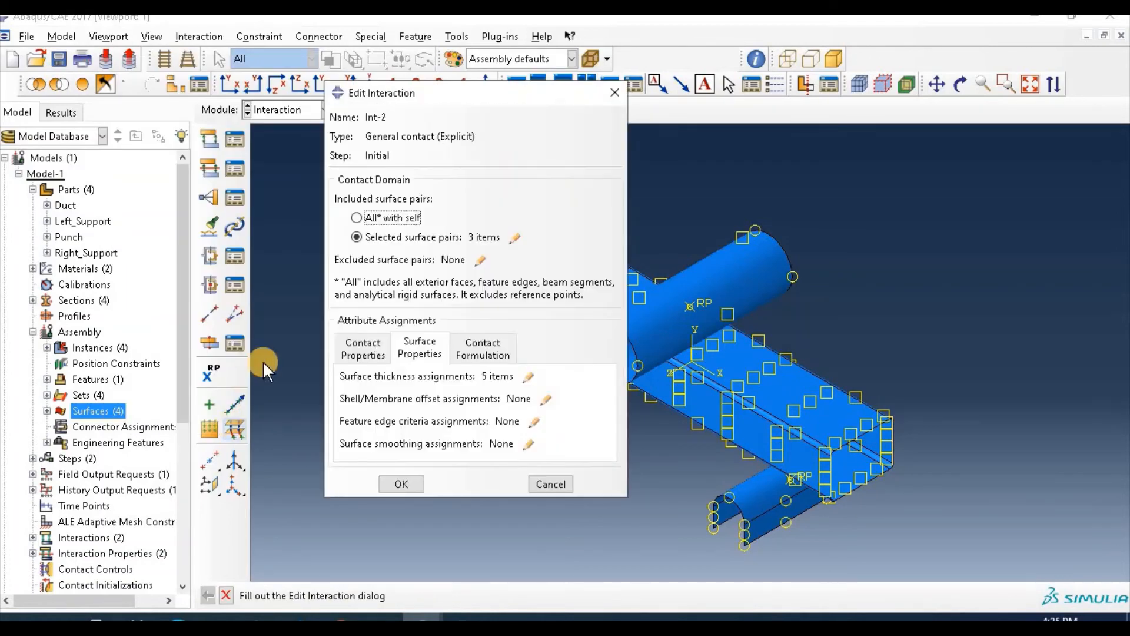
Open the pure master-slave assignments of the general contact interaction and widen the surface pair lists
left_click(498, 365)
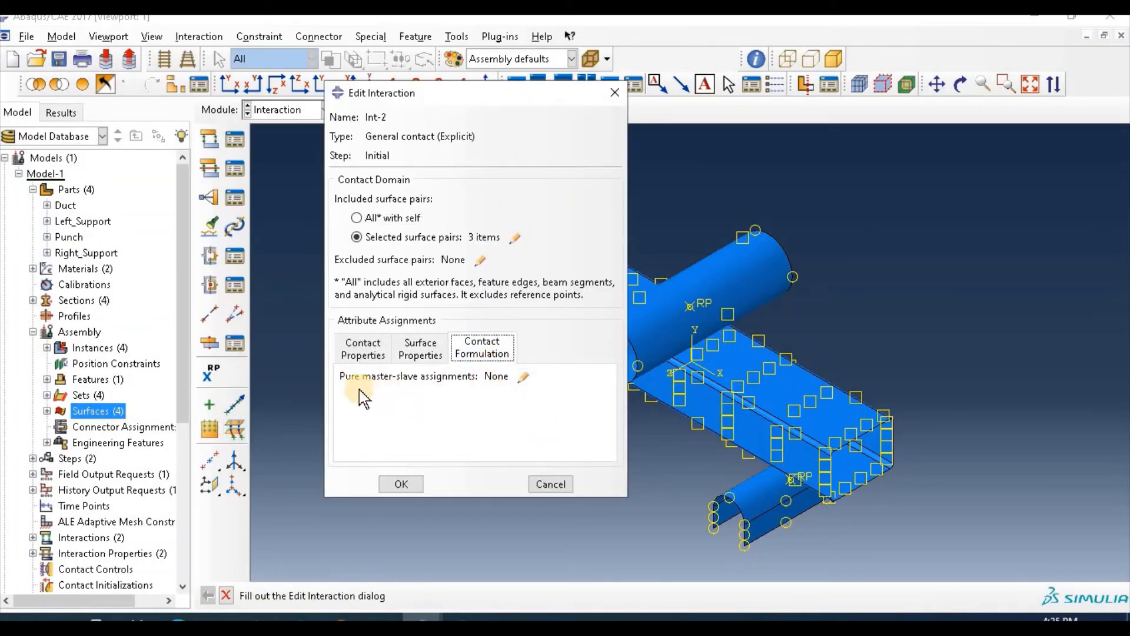
left_click(523, 378)
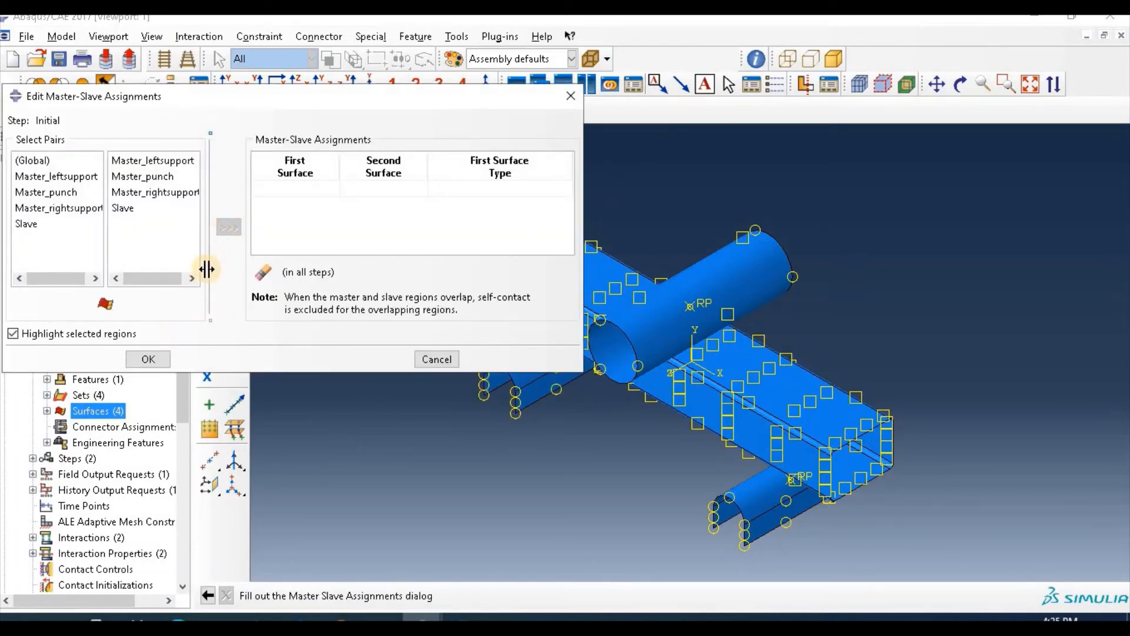
left_click_drag(209, 284, 264, 290)
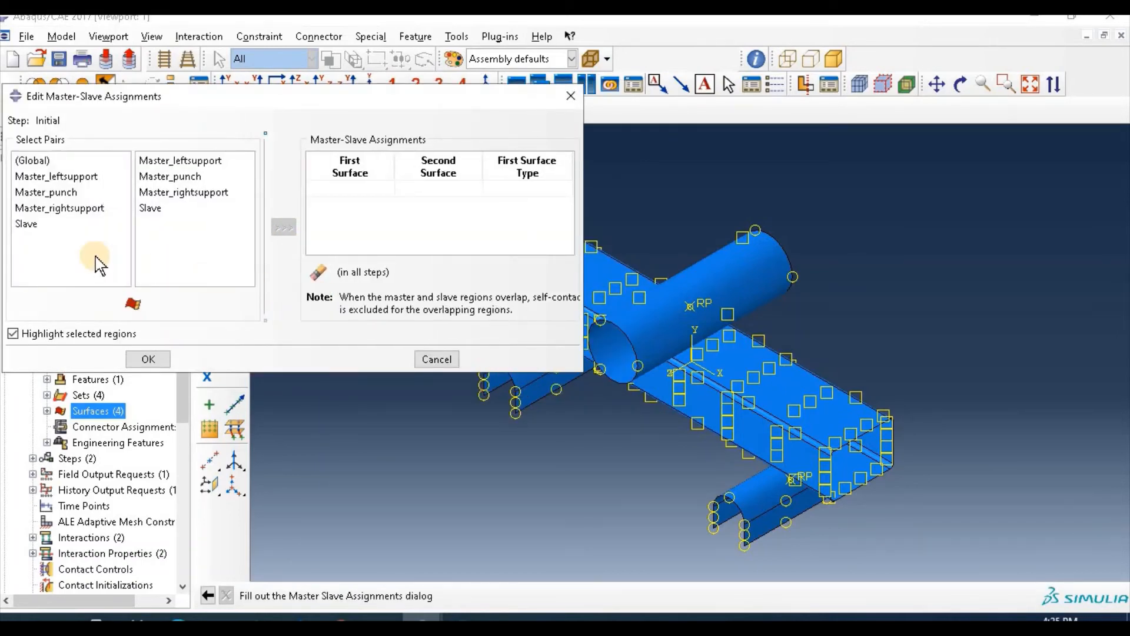
Add master-slave assignments with Master_leftsupport, Master_punch and Master_rightsupport as first surfaces and Slave as the second surface
left_click(66, 176)
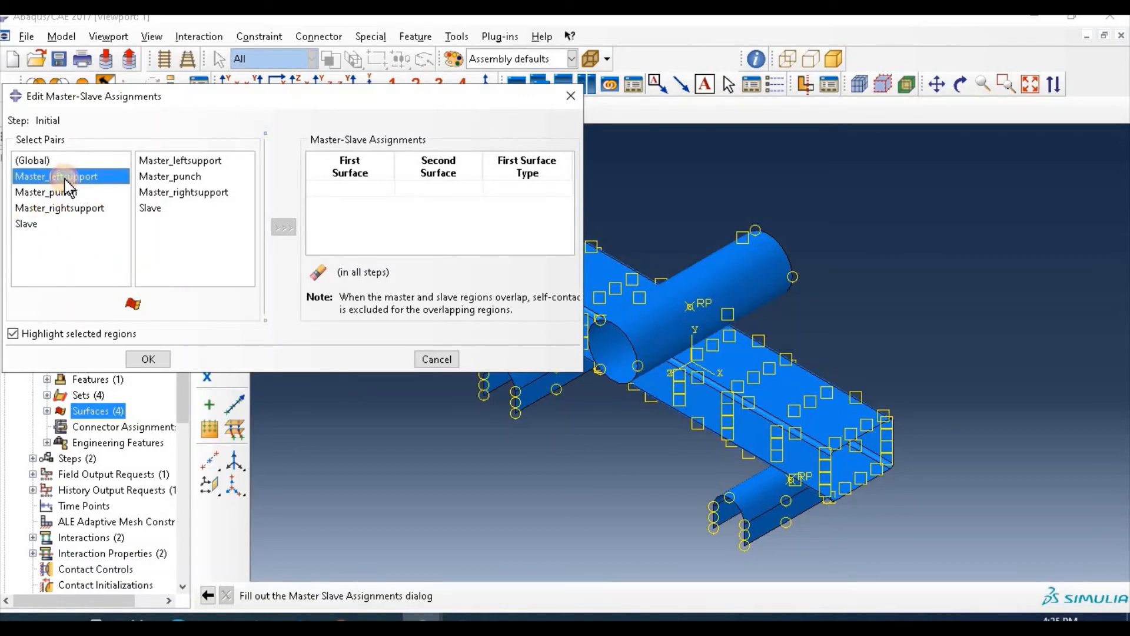
left_click(148, 209)
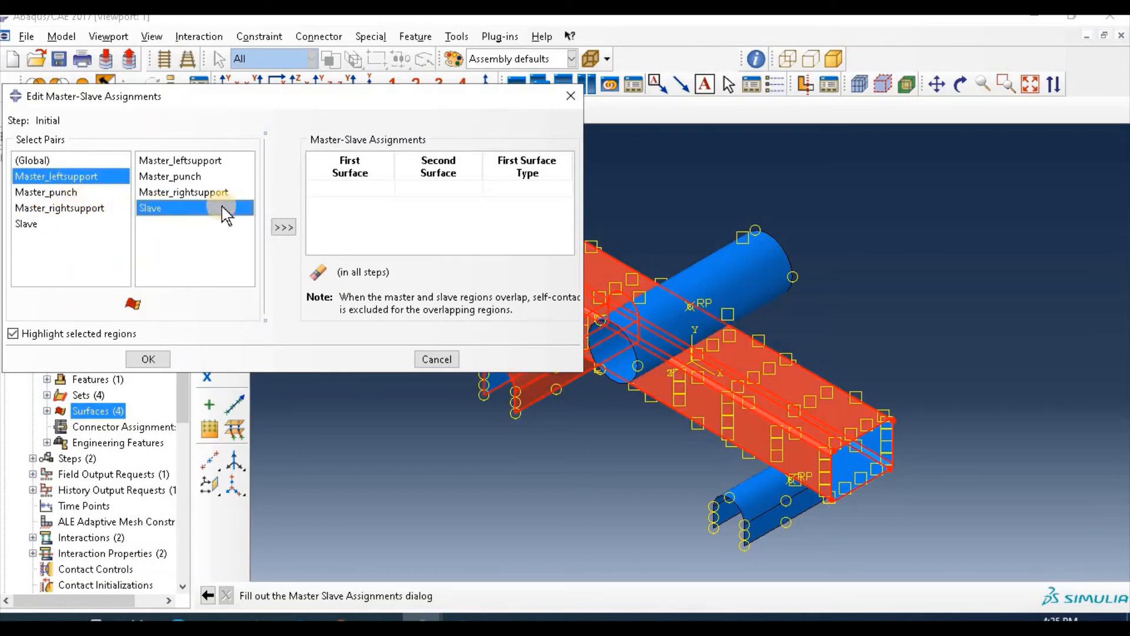
left_click(285, 228)
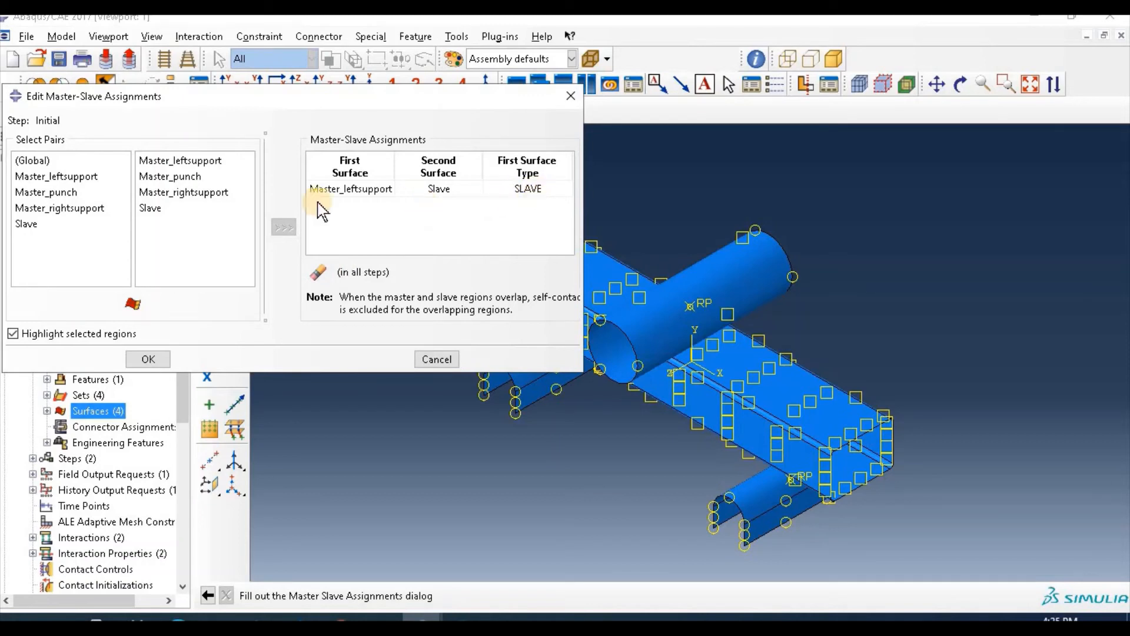
left_click(52, 193)
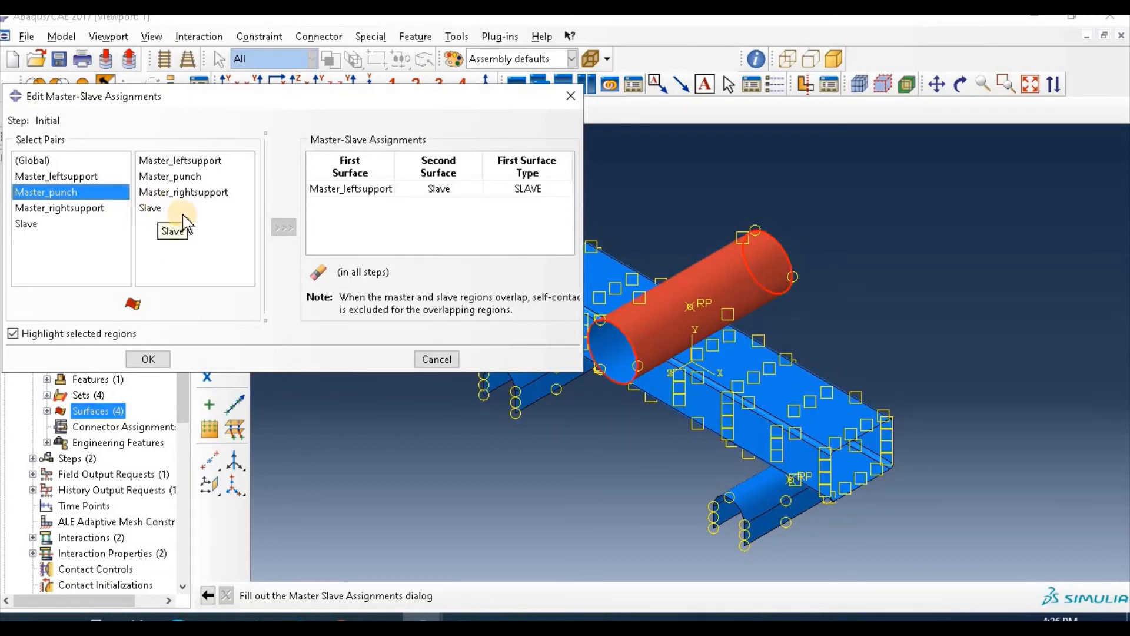
left_click(152, 207)
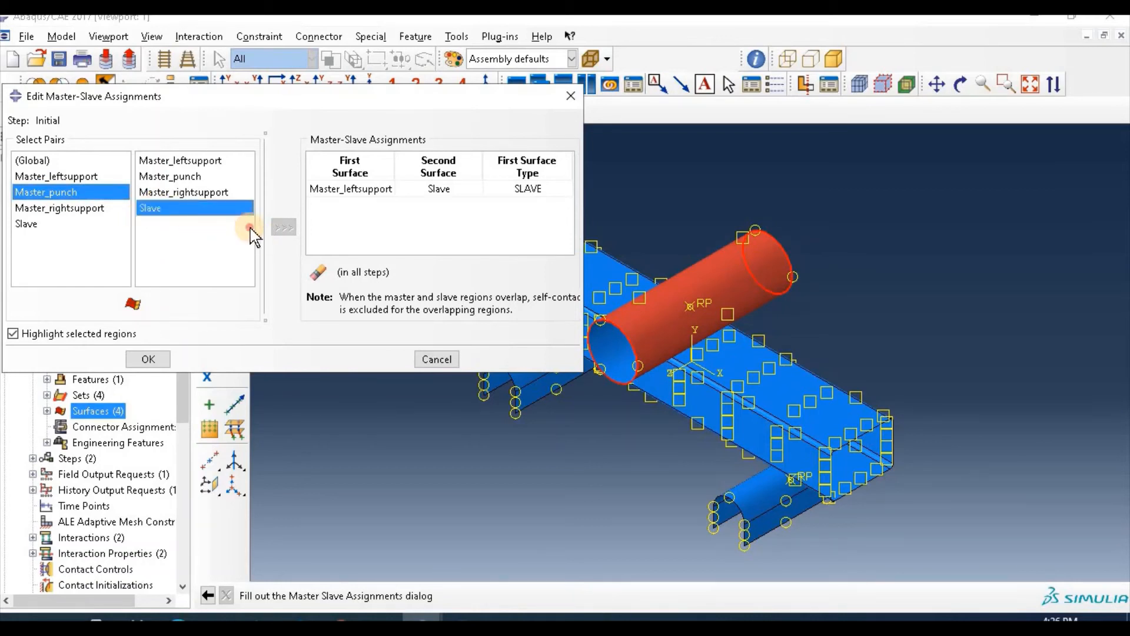
left_click(284, 228)
left_click(58, 209)
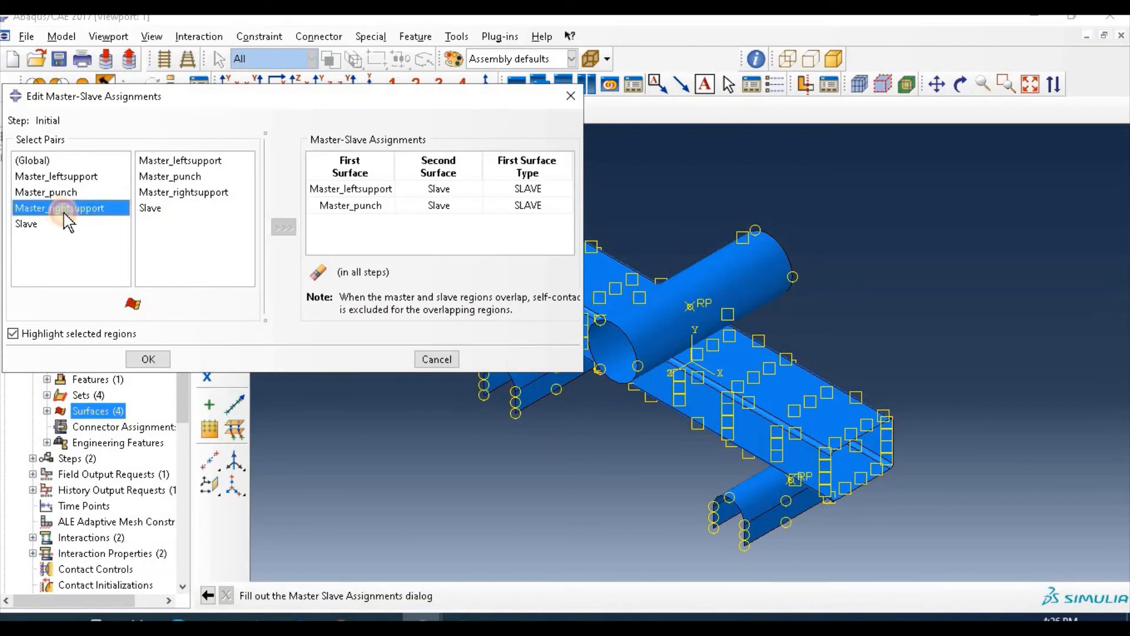
left_click(151, 210)
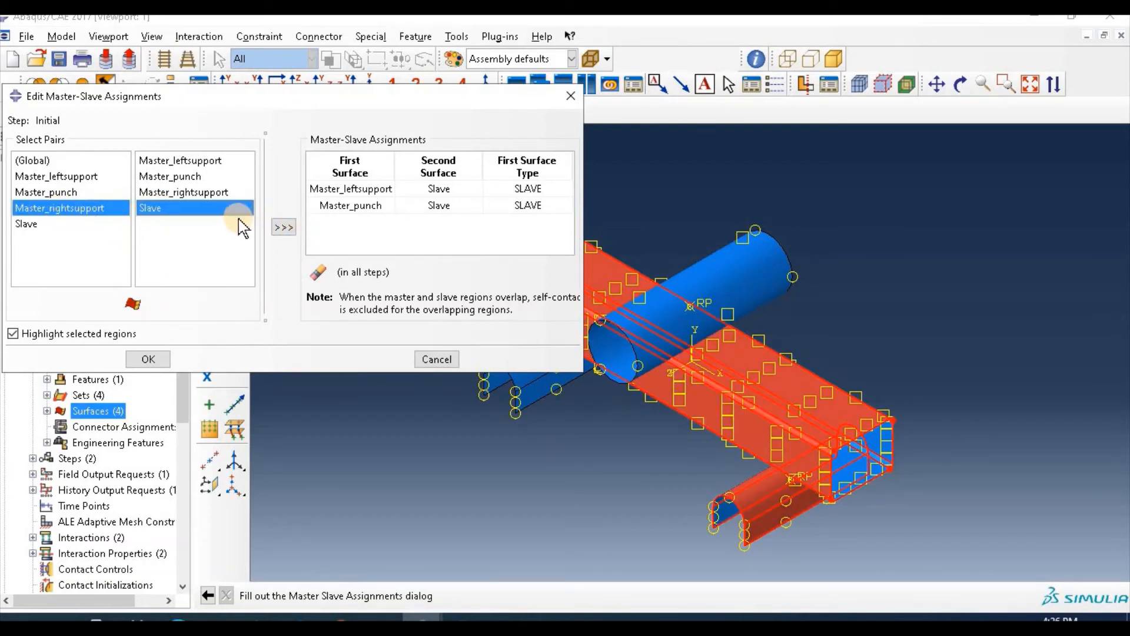
left_click(286, 230)
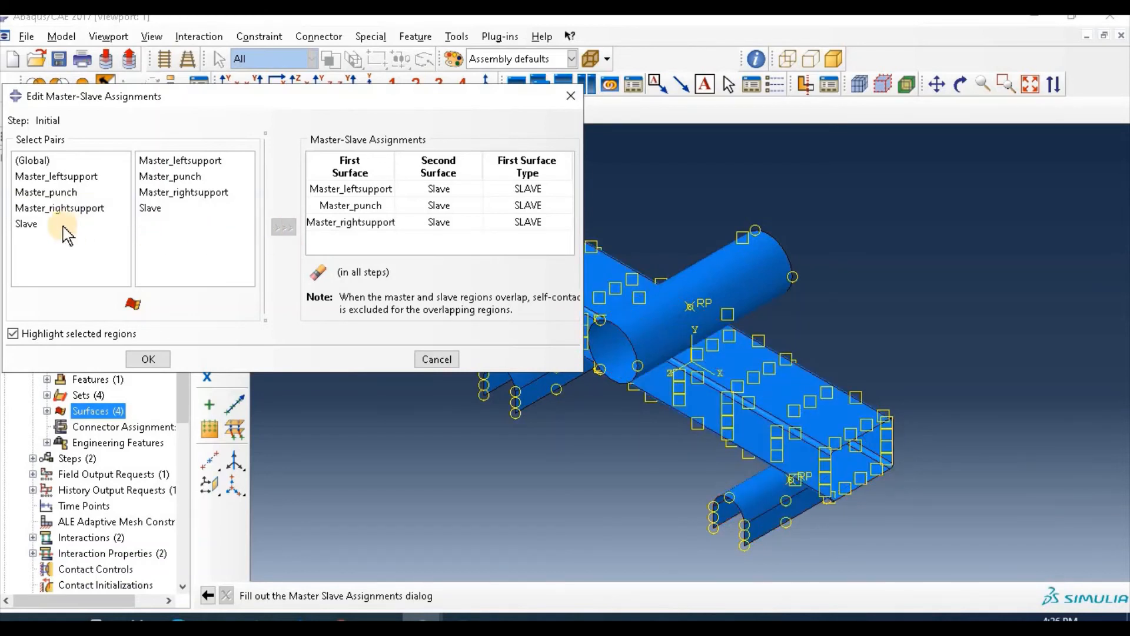
Try to add a master-slave assignment of the Slave surface with itself and accept the assignments
left_click(37, 224)
left_click(154, 210)
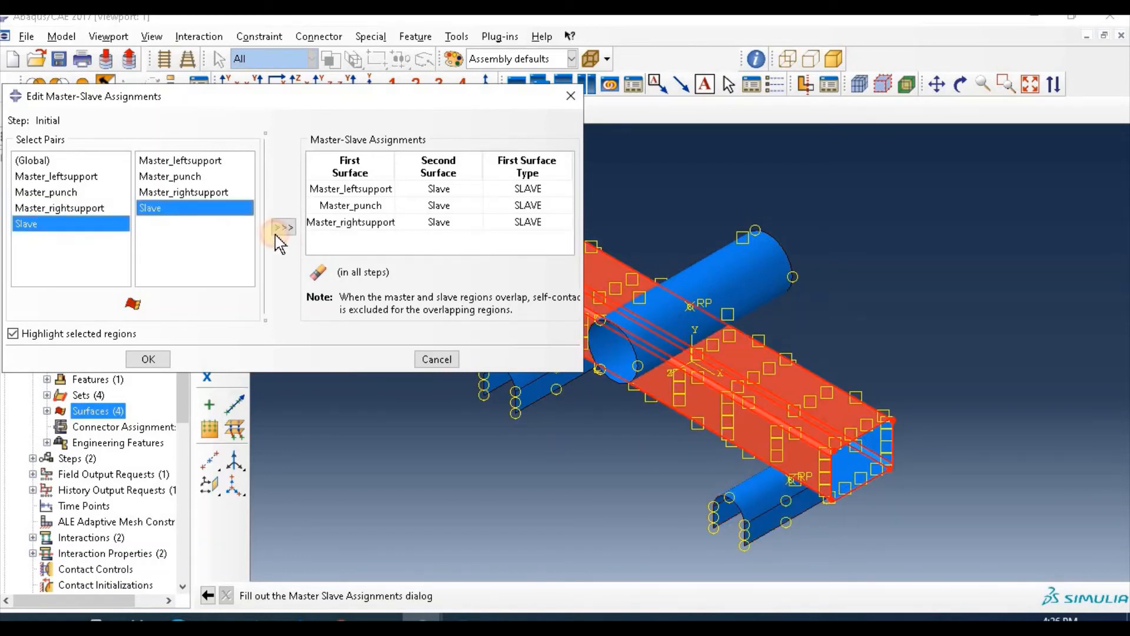
left_click(283, 228)
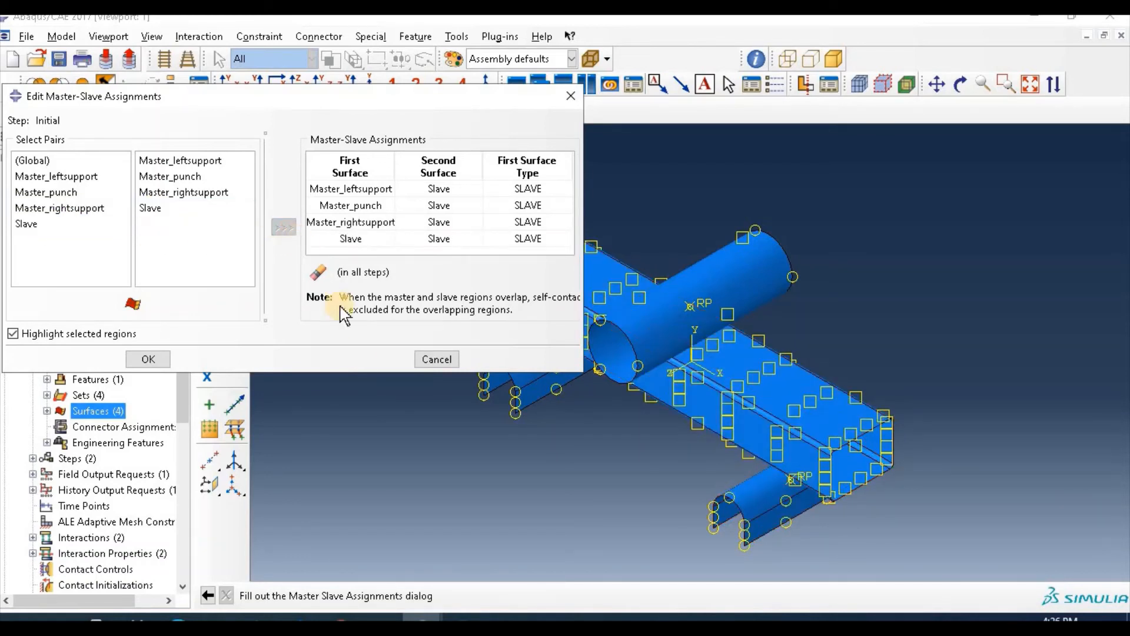
left_click(162, 362)
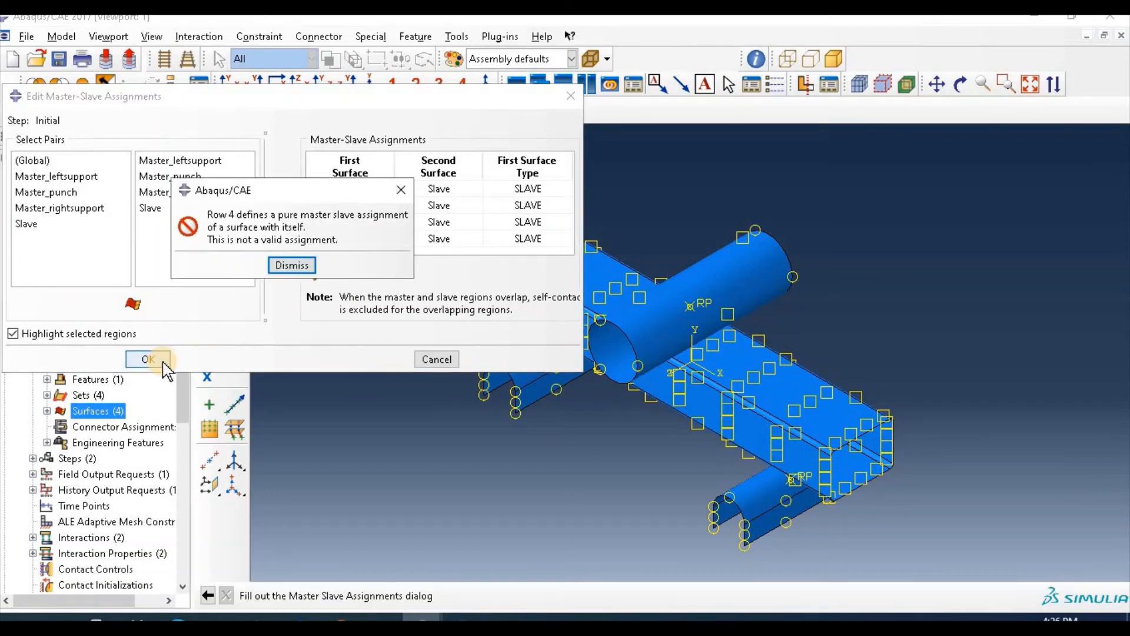
left_click(301, 268)
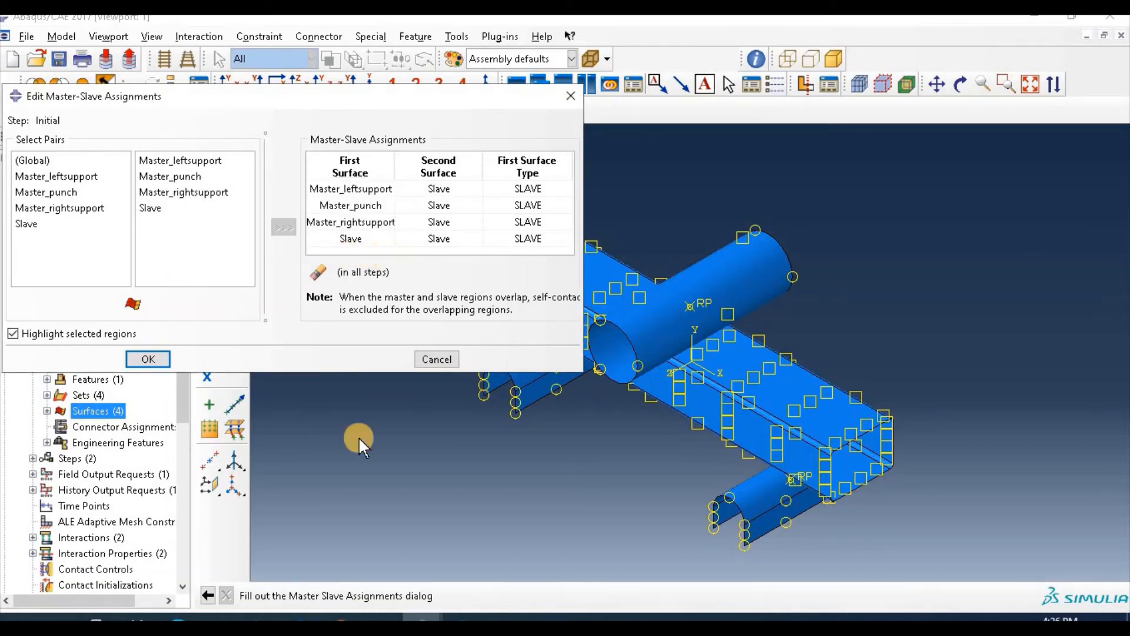
Delete all master-slave assignments, from the Slave self-pair up to the Master_leftsupport pair
left_click(437, 239)
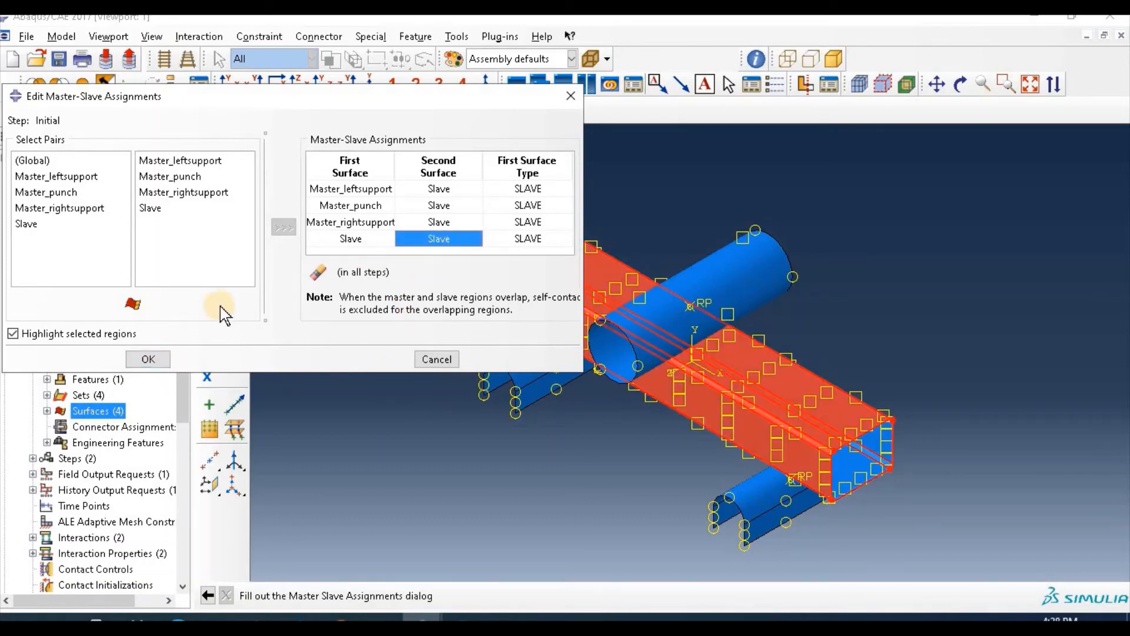
left_click(325, 271)
left_click(386, 222)
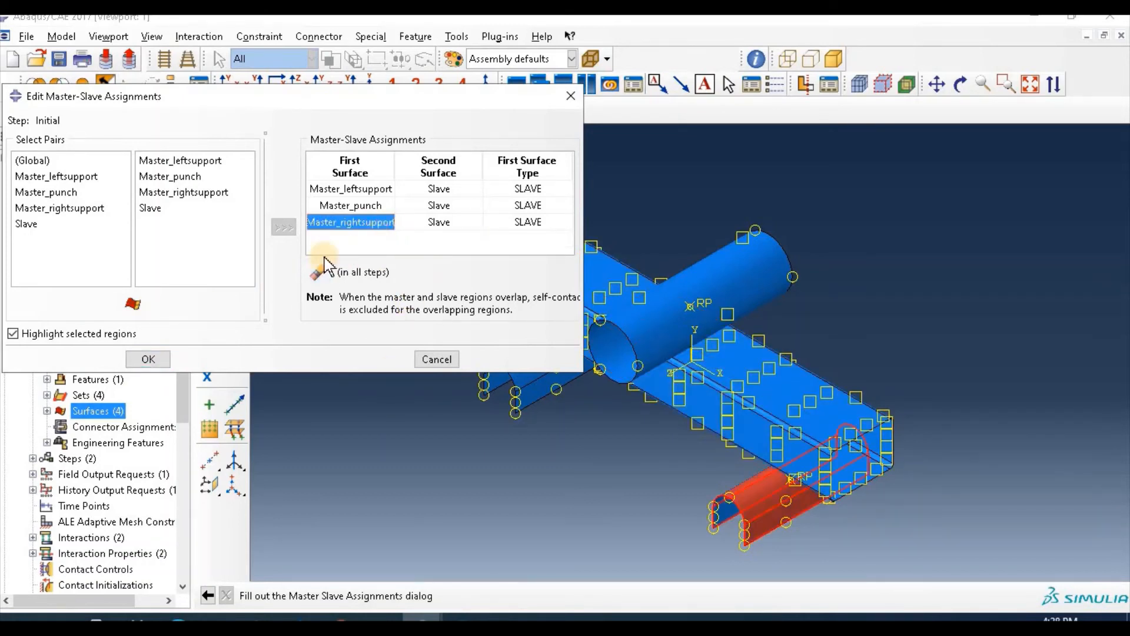
left_click(319, 272)
left_click(377, 206)
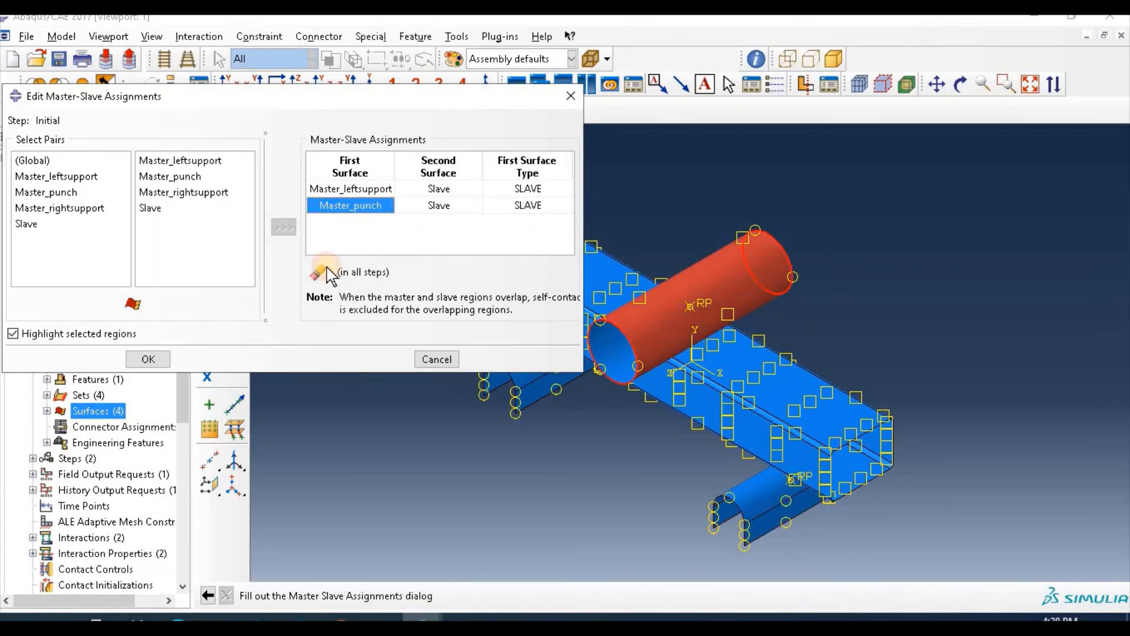
left_click(321, 274)
left_click(376, 189)
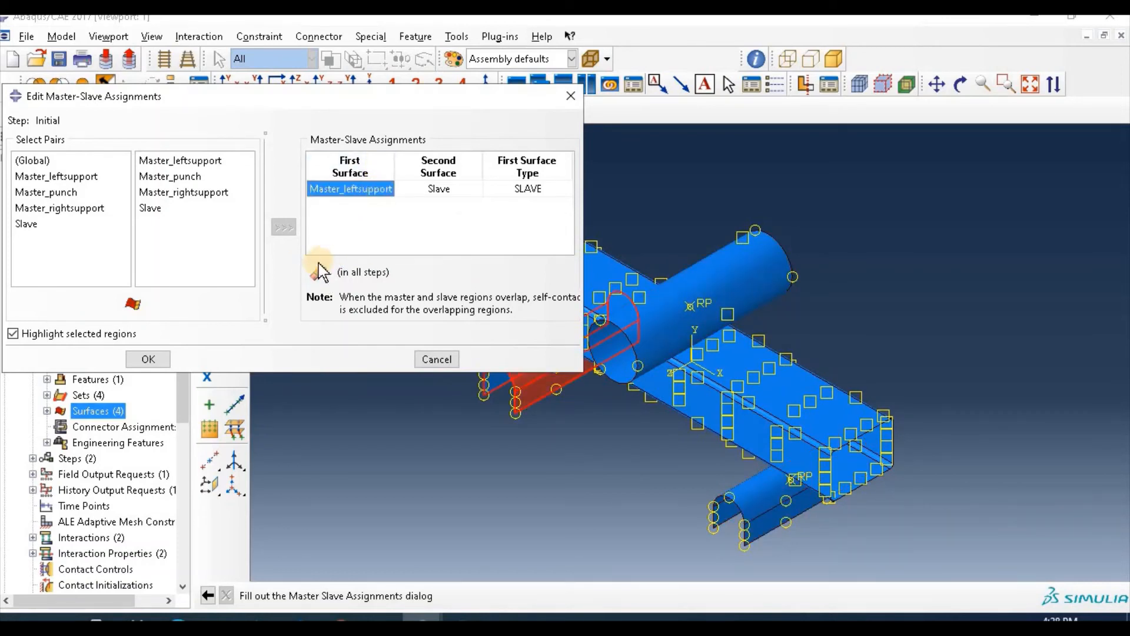
left_click(318, 273)
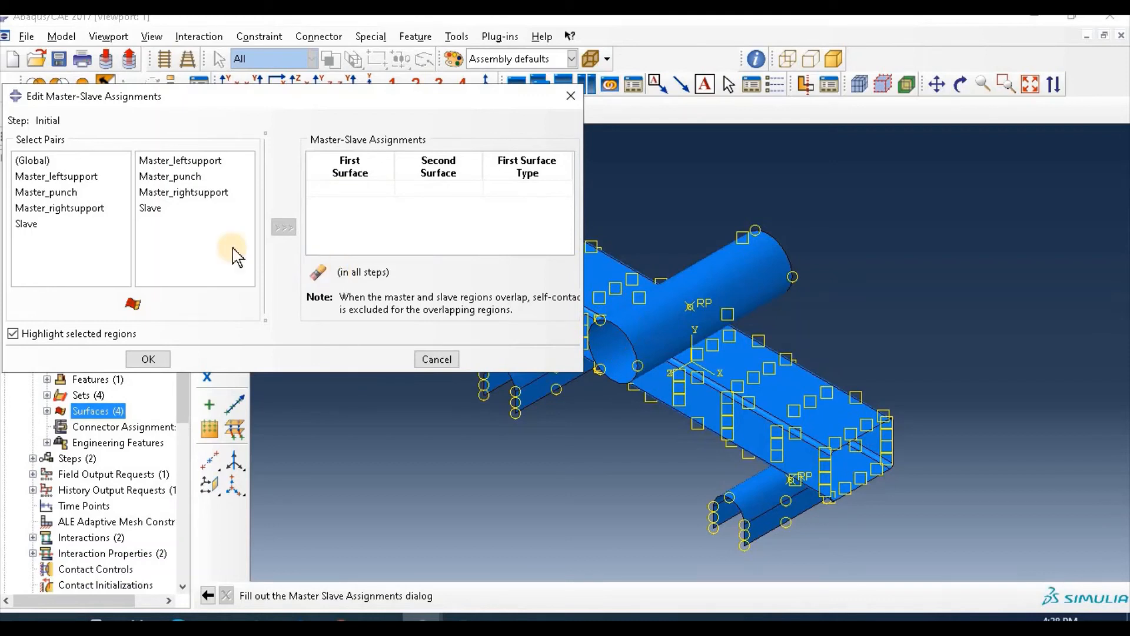
Assign Slave as the first surface of type SLAVE against Master_leftsupport and Master_rightsupport, and accept the master-slave assignments
left_click(27, 223)
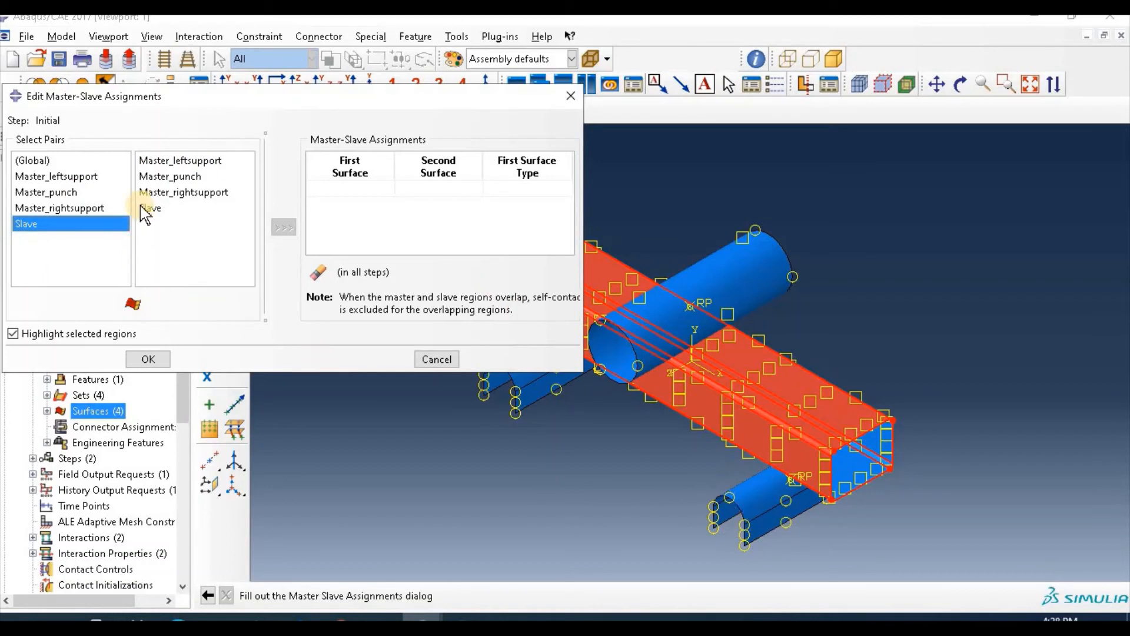
left_click(183, 161)
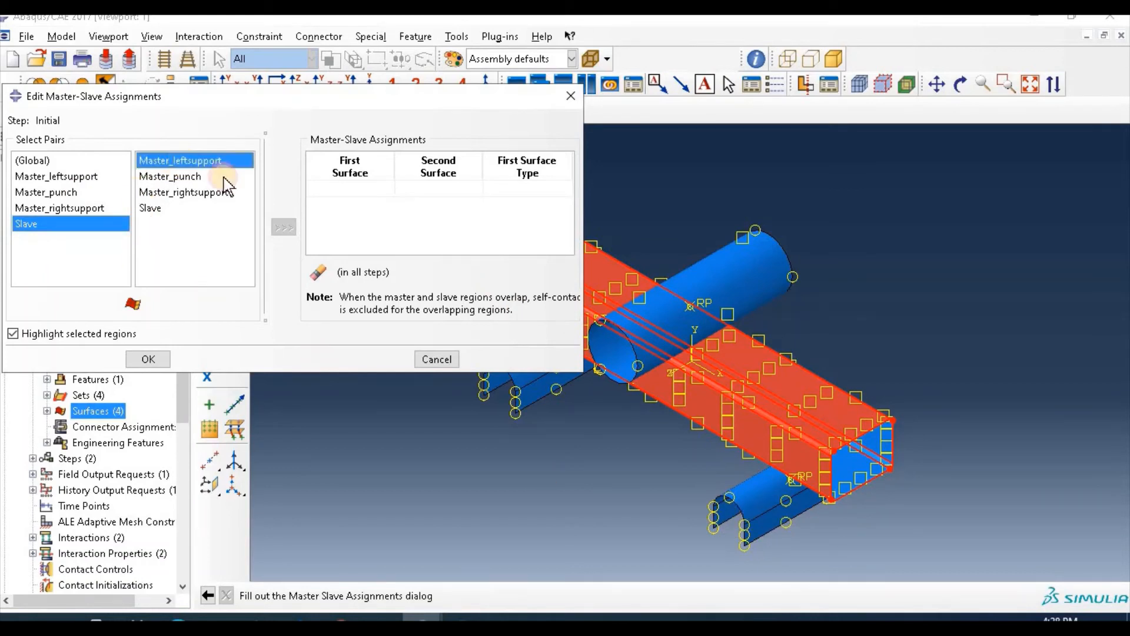
left_click(283, 228)
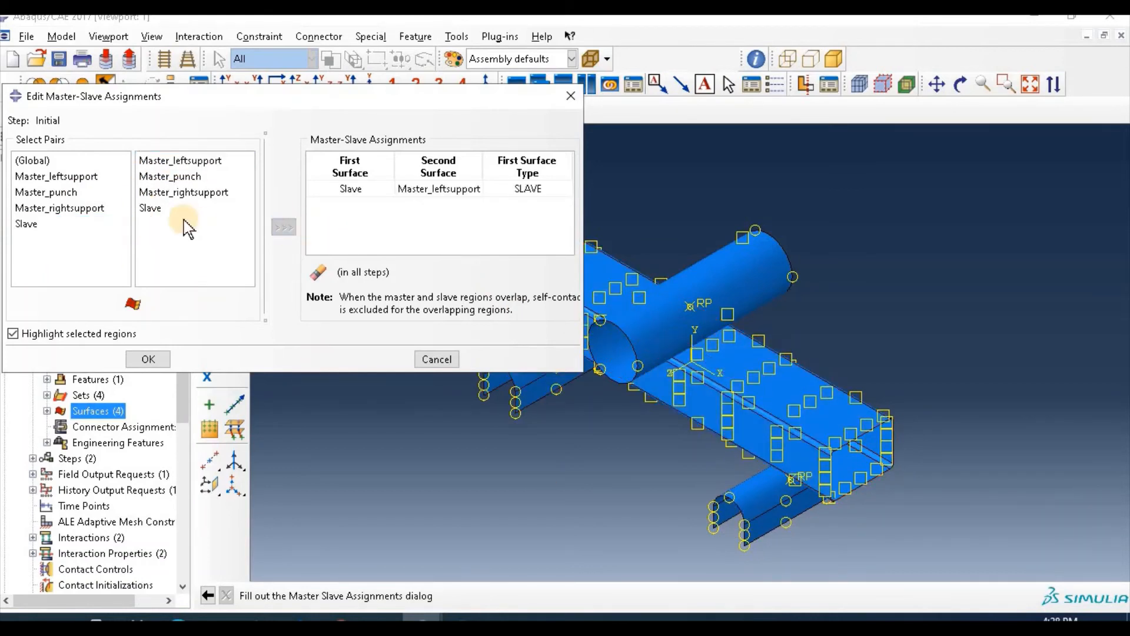
left_click(26, 224)
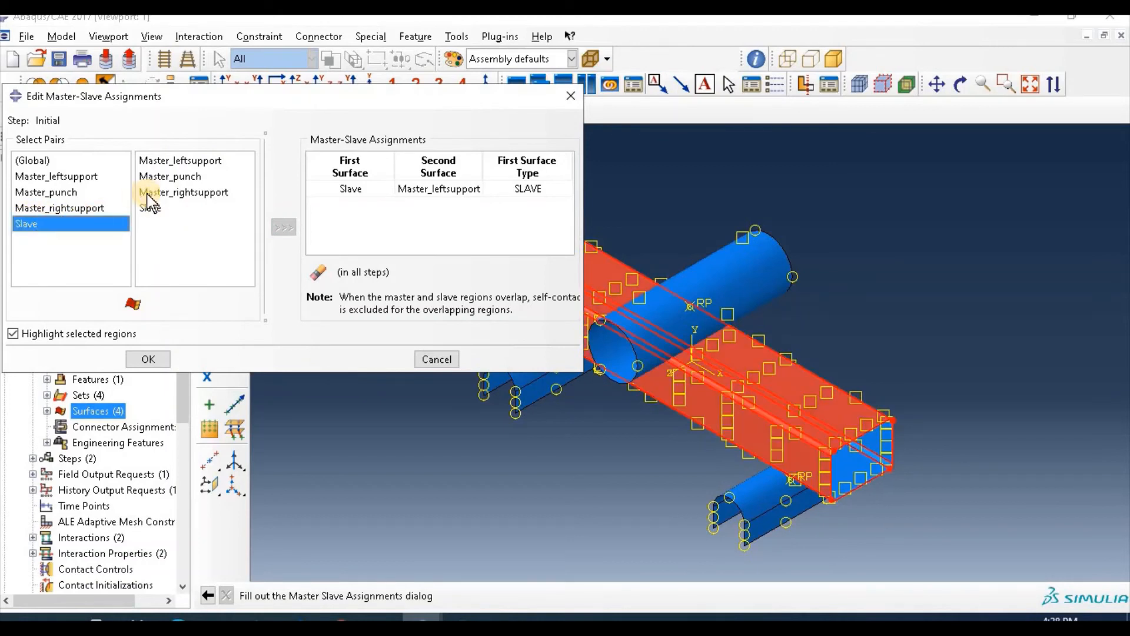
left_click(171, 192)
left_click(284, 227)
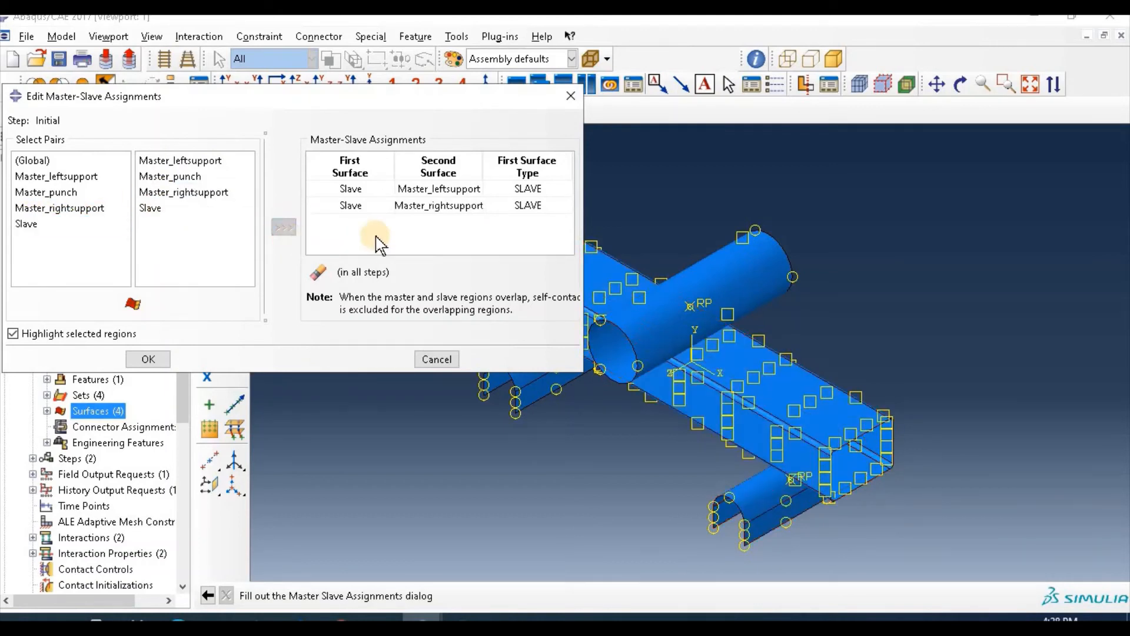
left_click(149, 360)
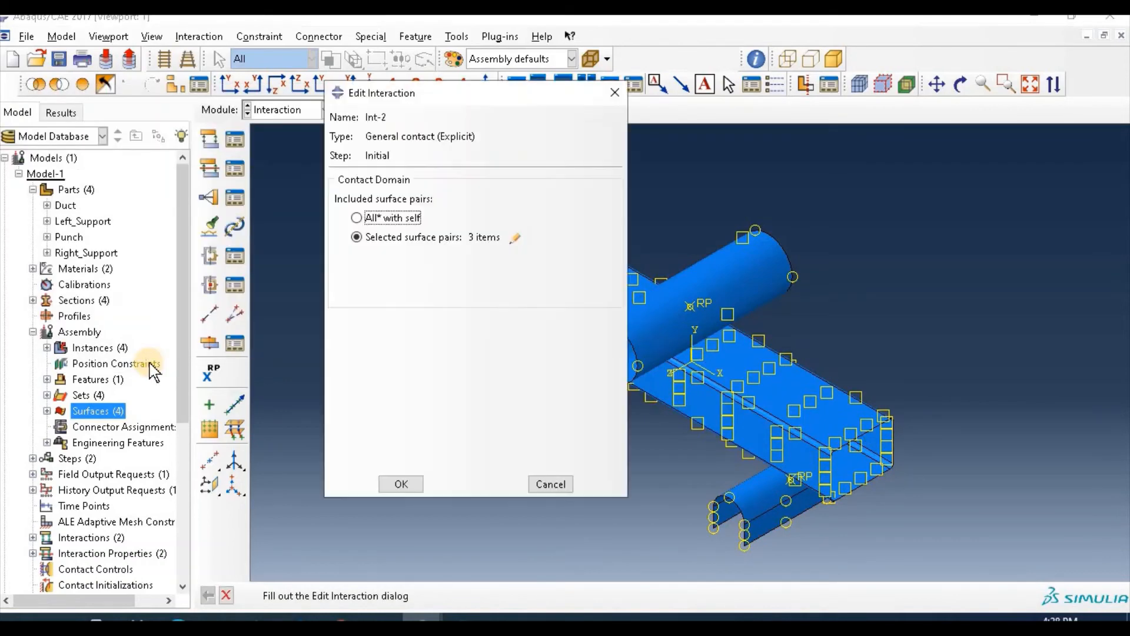
Review the surface and contact property assignments, and accept the general contact interaction
left_click(439, 353)
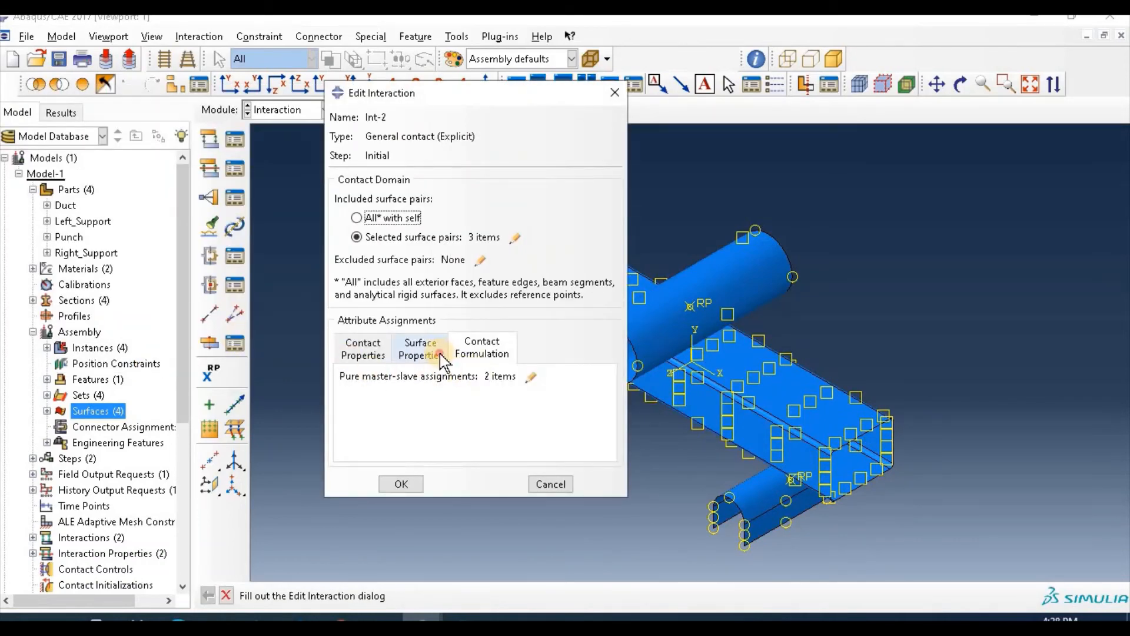
left_click(362, 348)
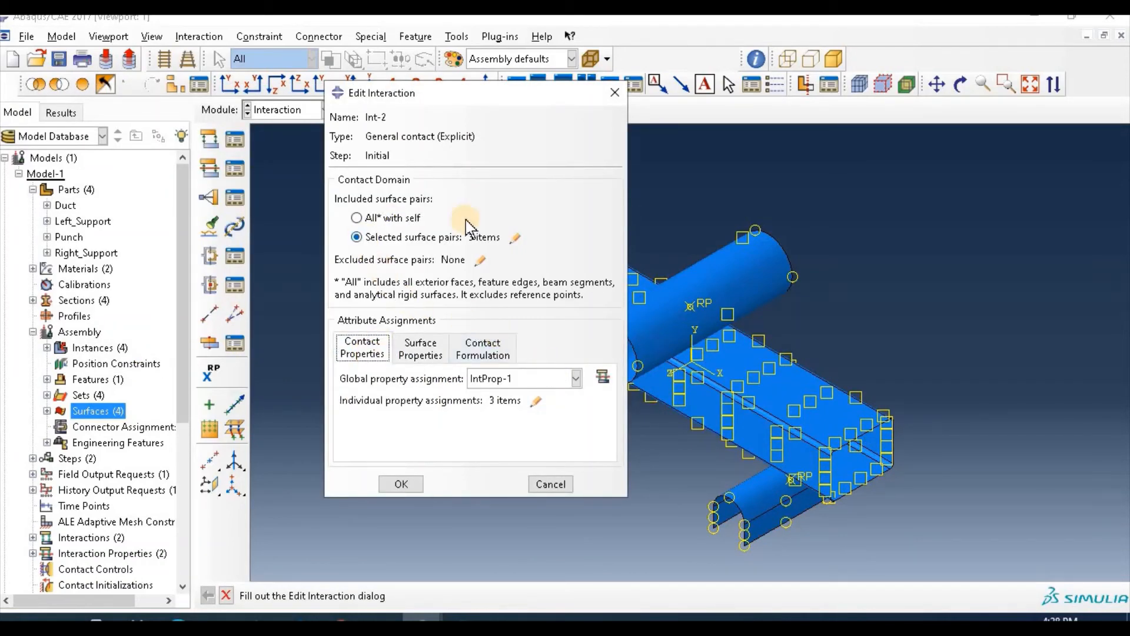
left_click(405, 487)
Switch to the Load module and open the Boundary Condition Manager
left_click(288, 115)
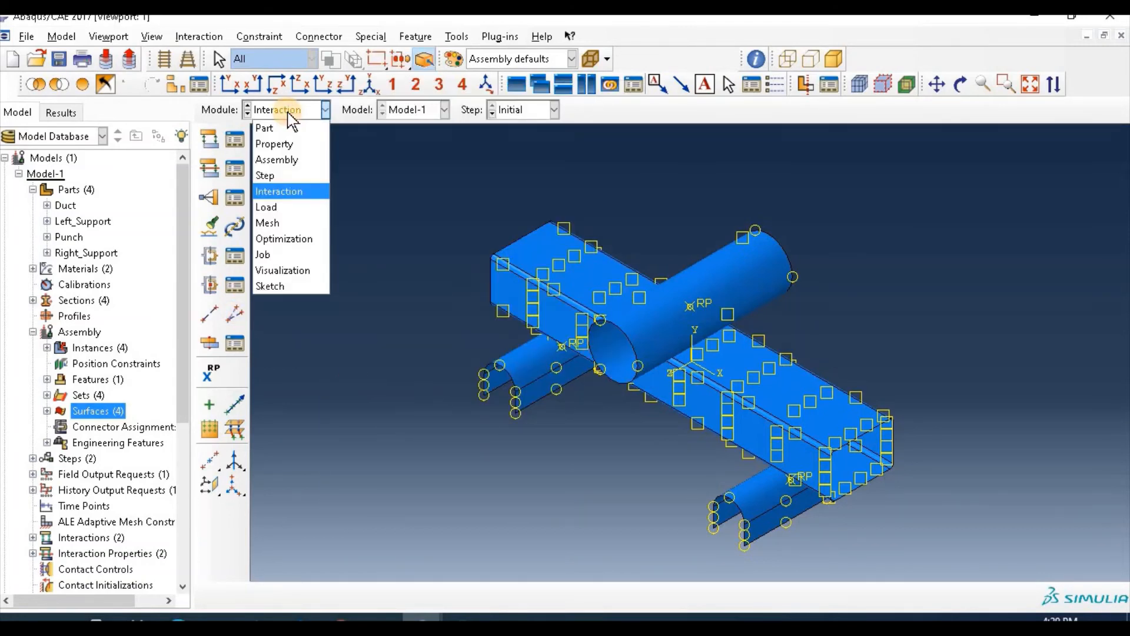
left_click(291, 207)
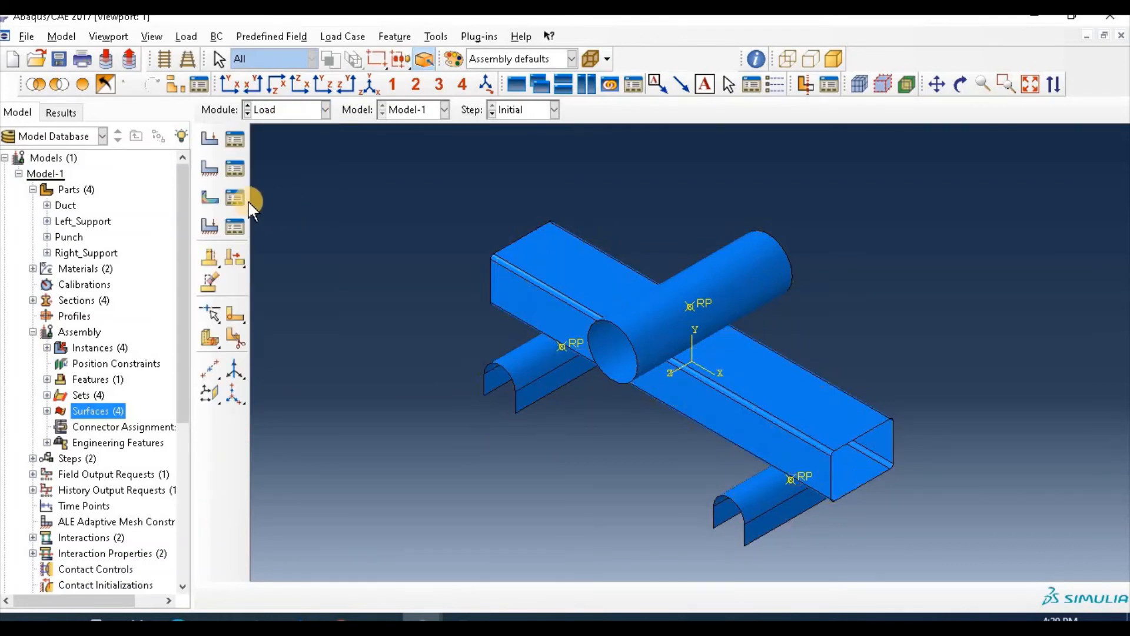
left_click(238, 174)
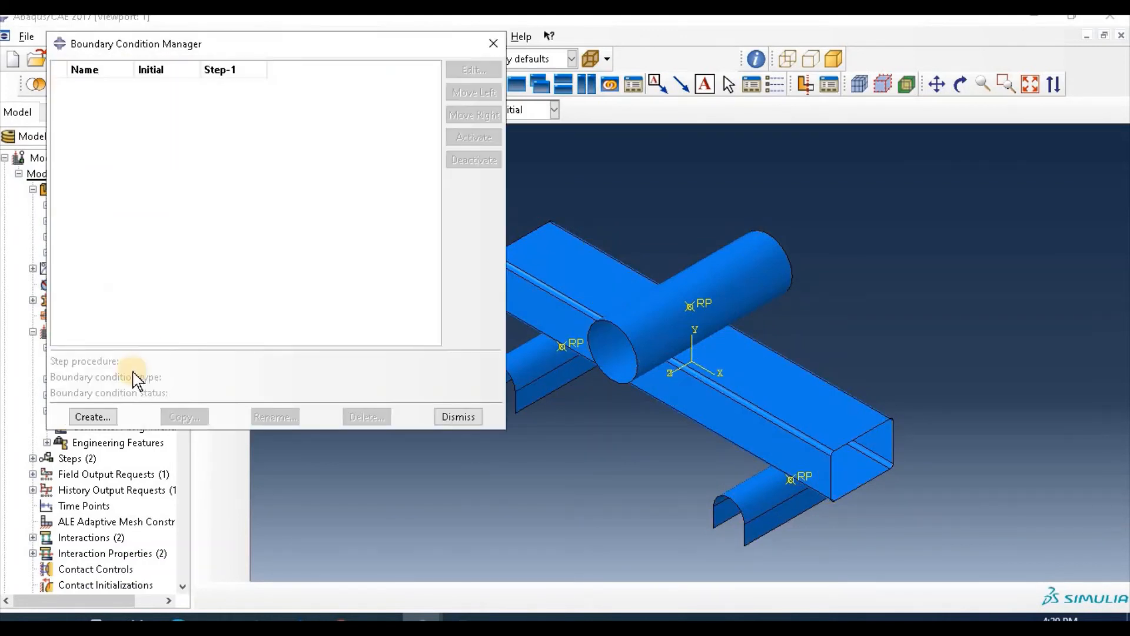
Create a Displacement/Rotation boundary condition in the Initial step that fixes U1 at the punch's reference point
left_click(108, 415)
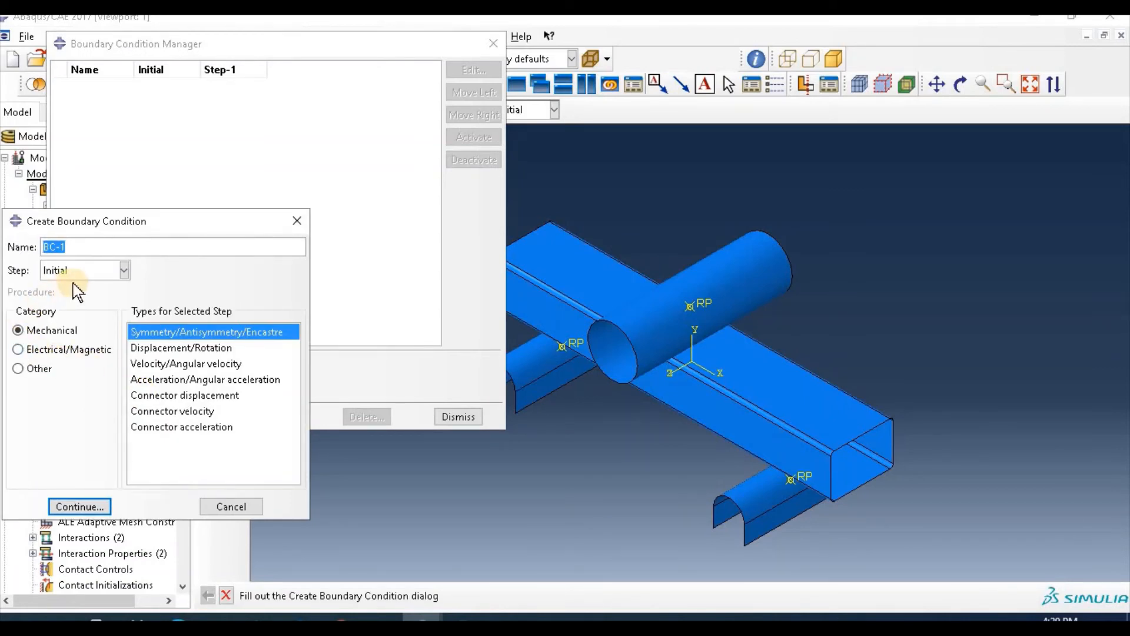
left_click(199, 347)
left_click(91, 506)
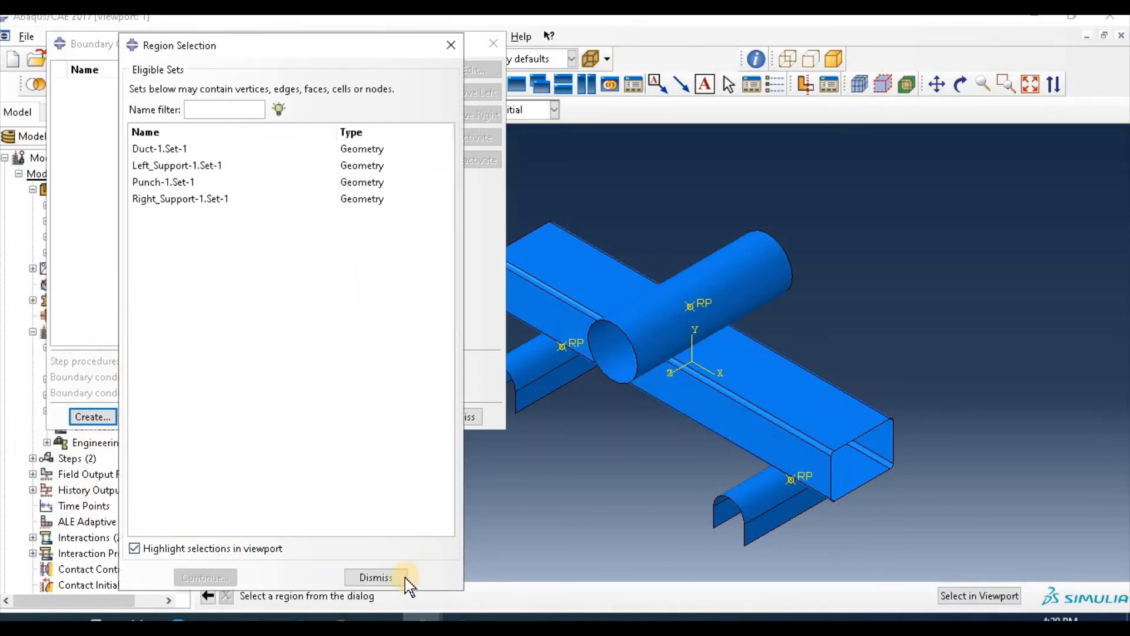
left_click(376, 578)
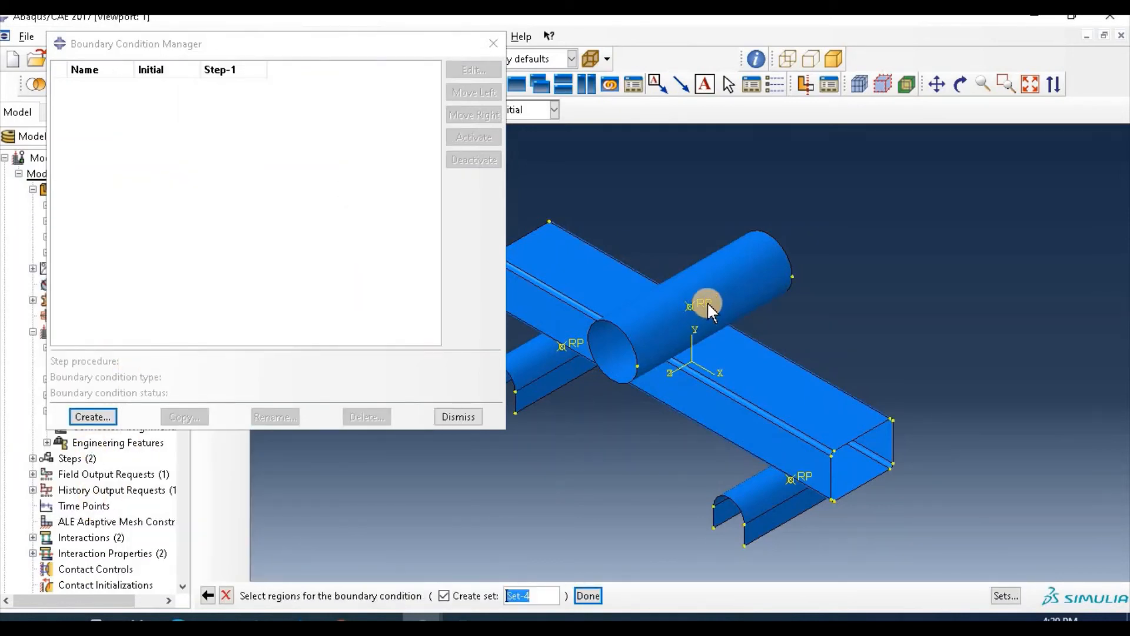
left_click(708, 304)
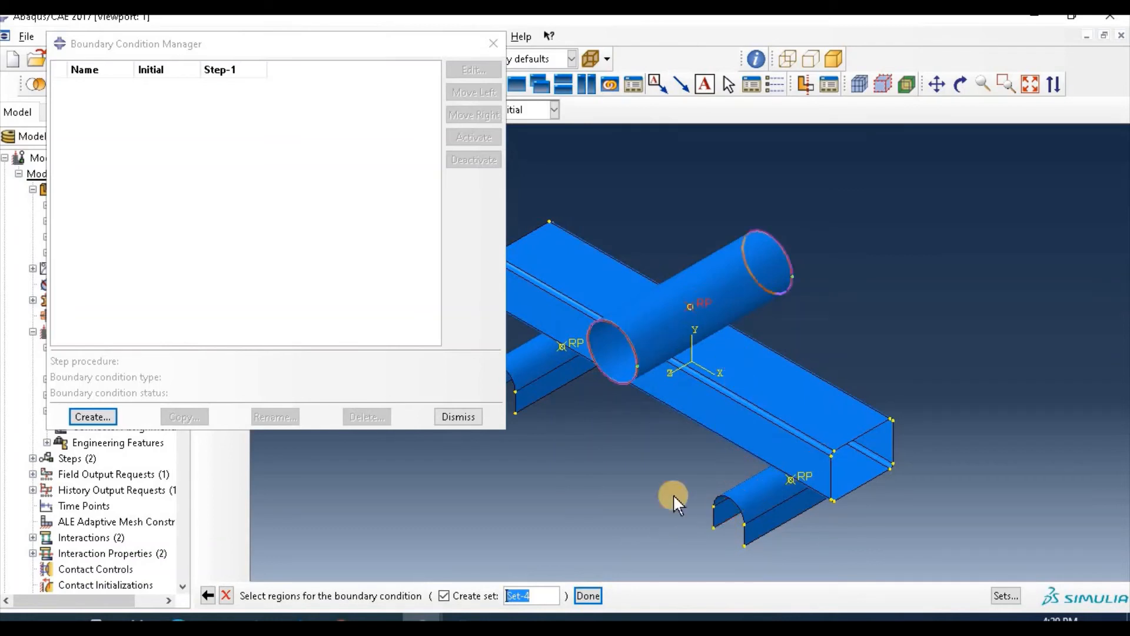
left_click(587, 596)
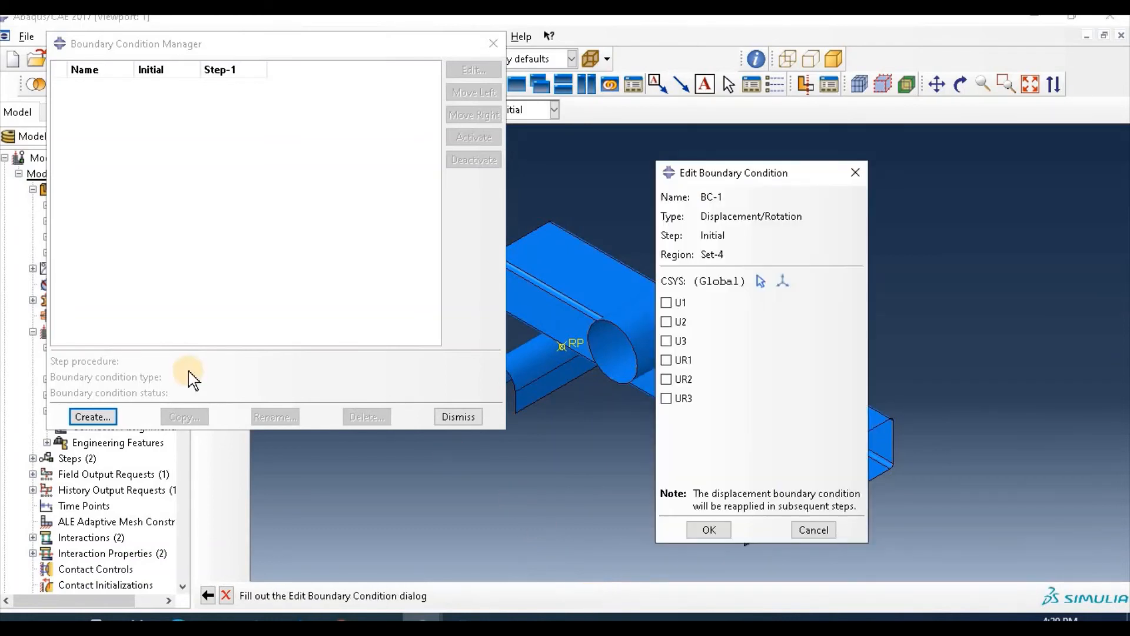
left_click(665, 303)
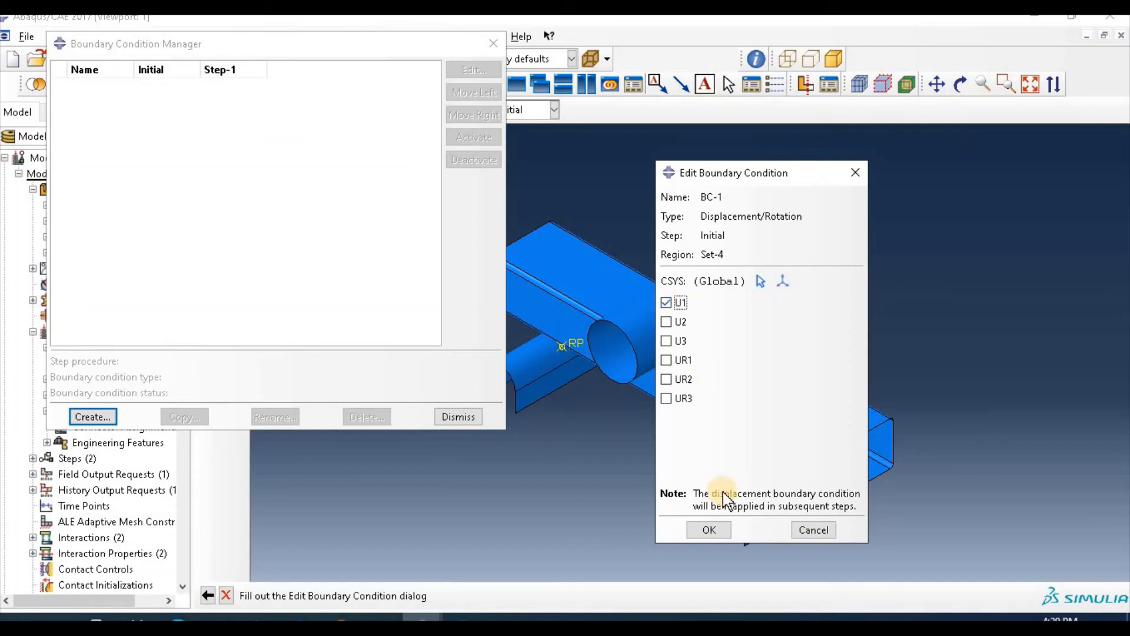
left_click(715, 528)
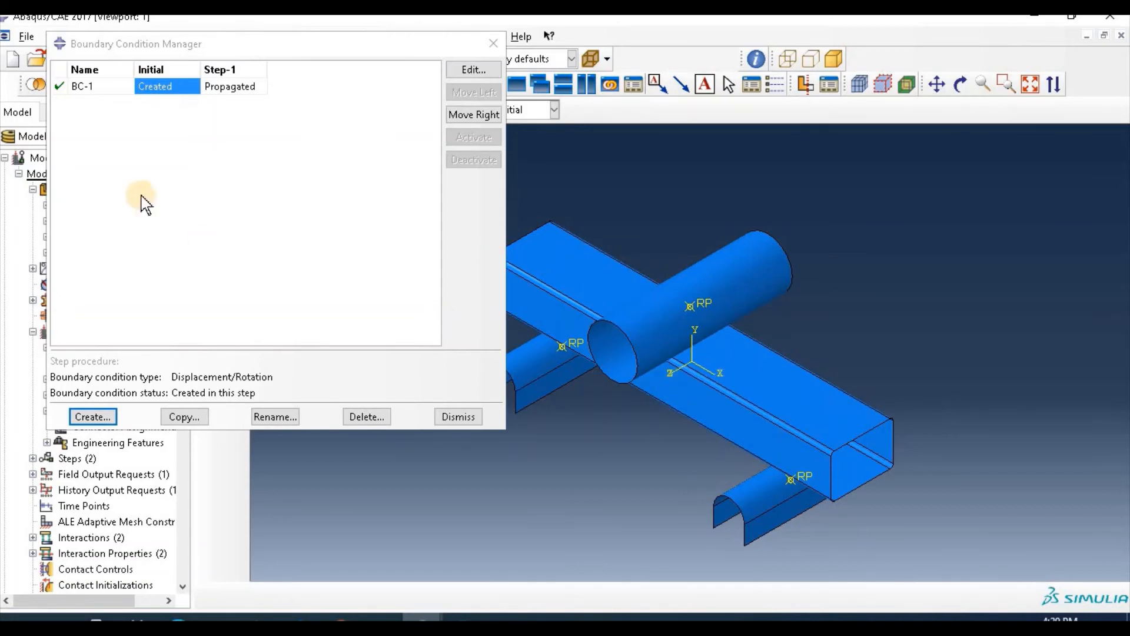
Create a second Displacement/Rotation boundary condition in the Initial step that fixes U3 on the punch reference point set, Set-4
left_click(92, 416)
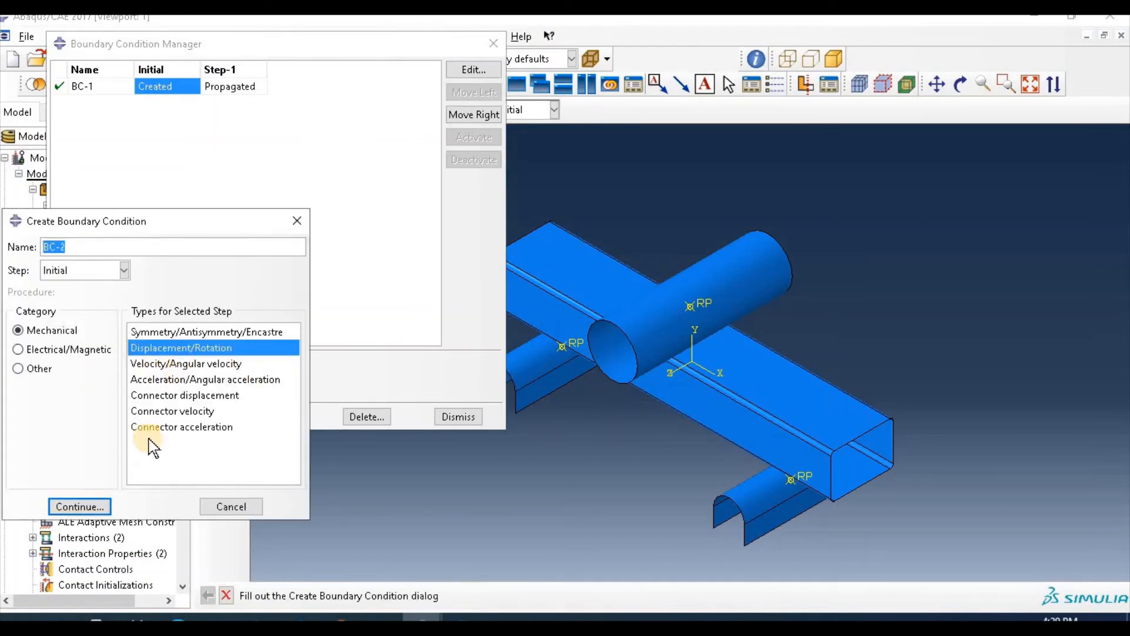
left_click(104, 507)
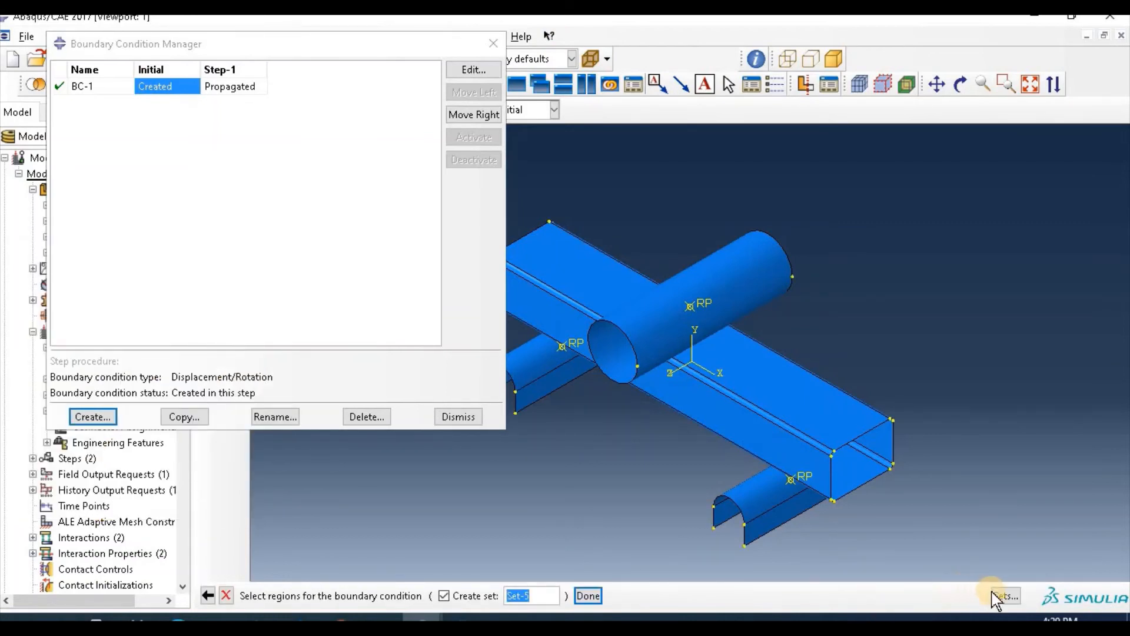
left_click(1005, 597)
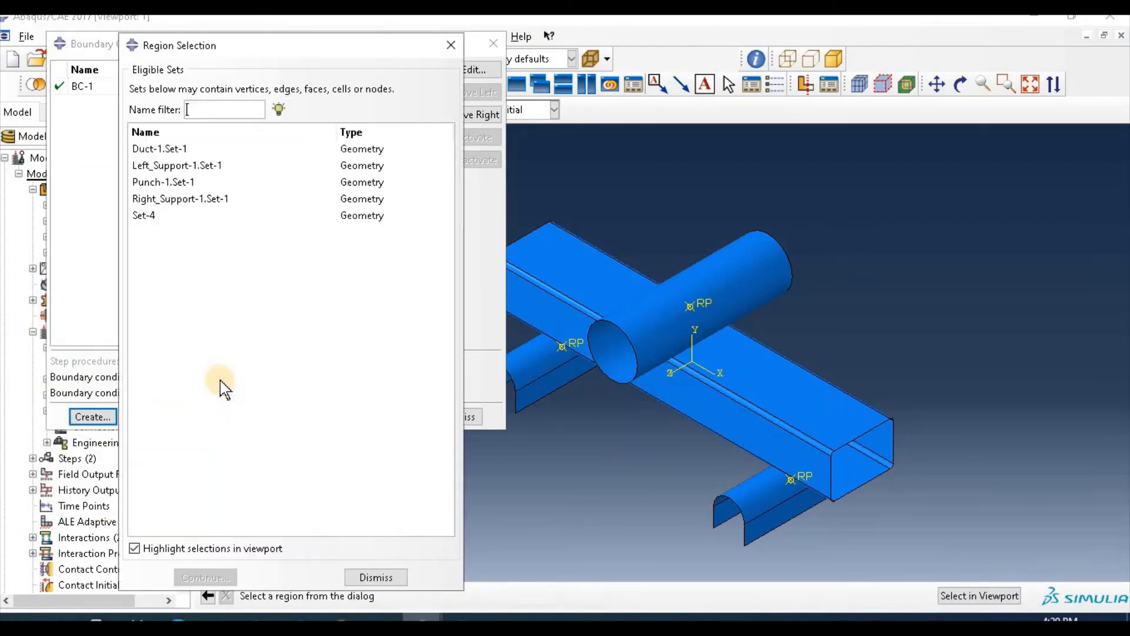
left_click(146, 216)
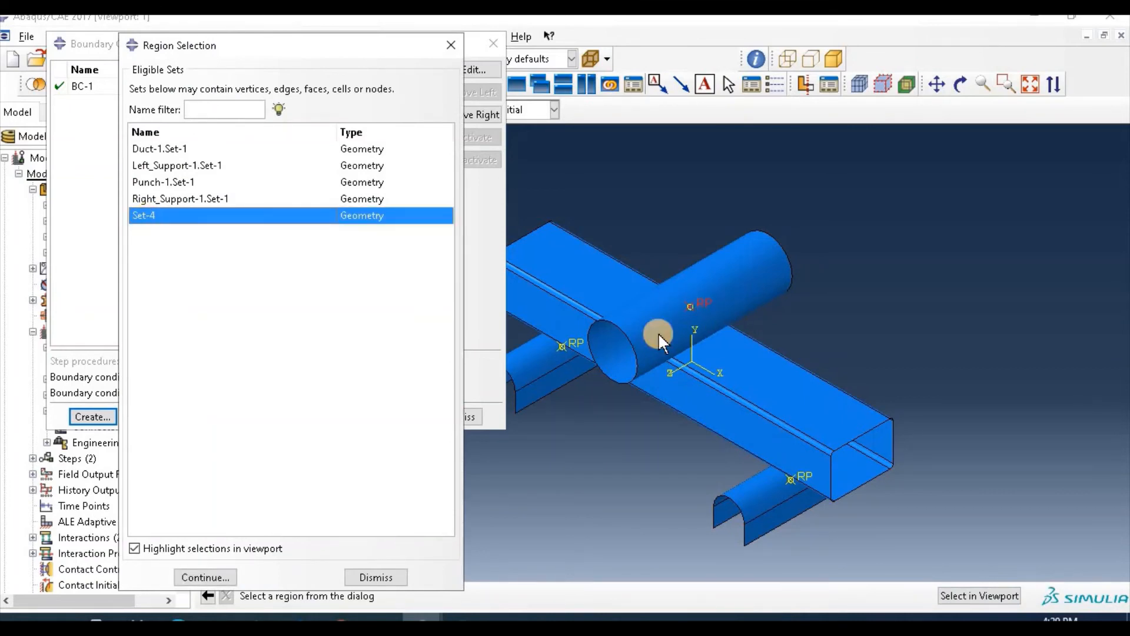
left_click(204, 576)
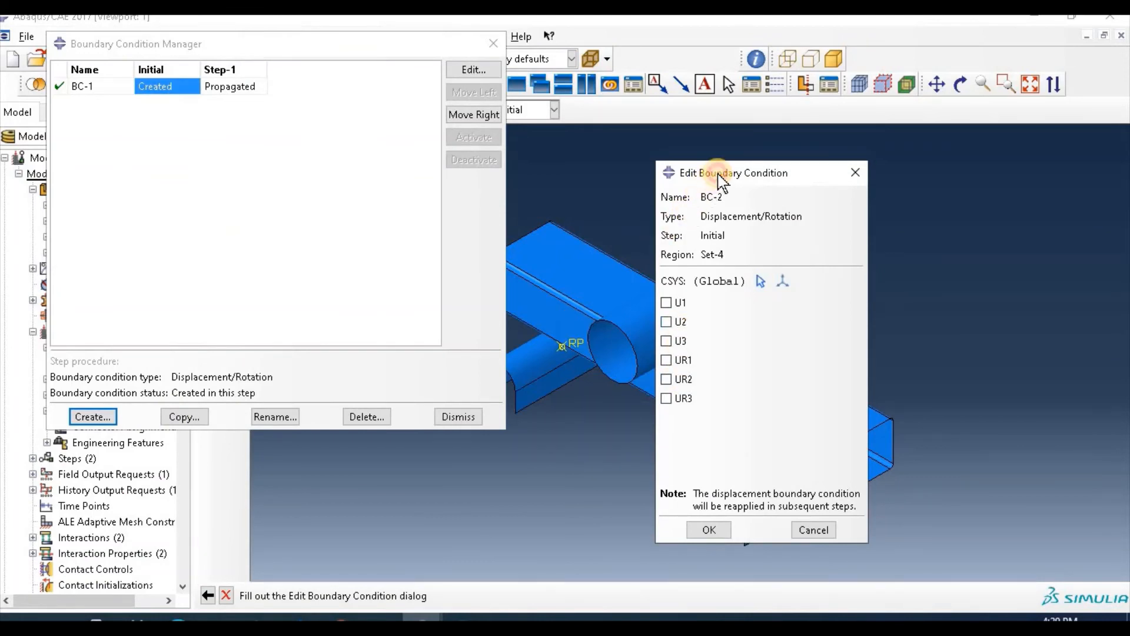
left_click_drag(718, 175, 896, 203)
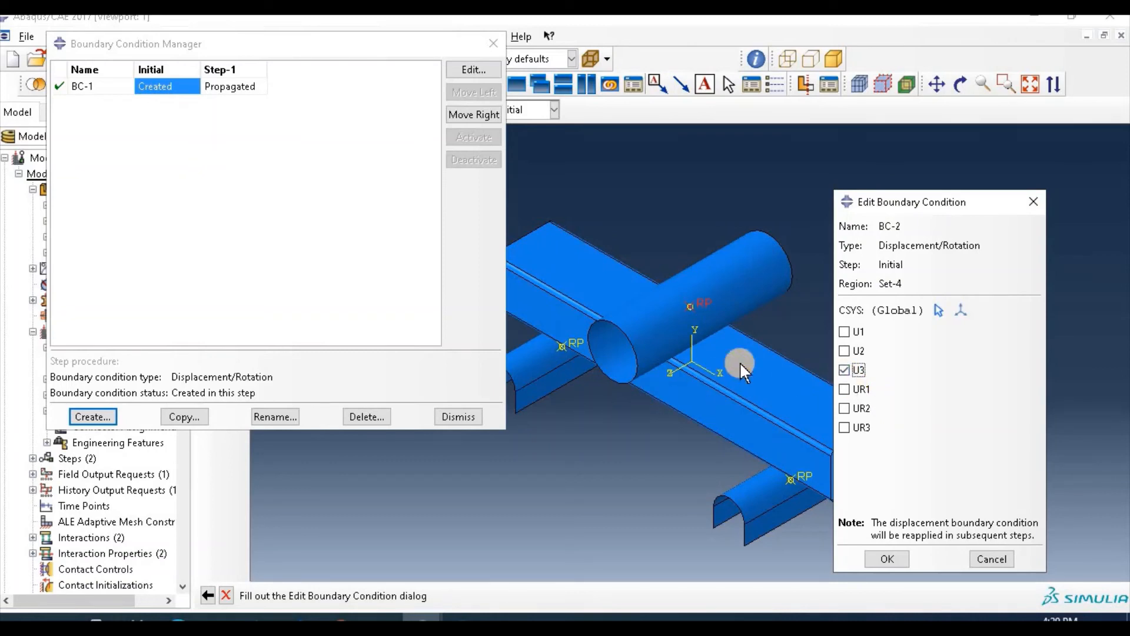
left_click(888, 559)
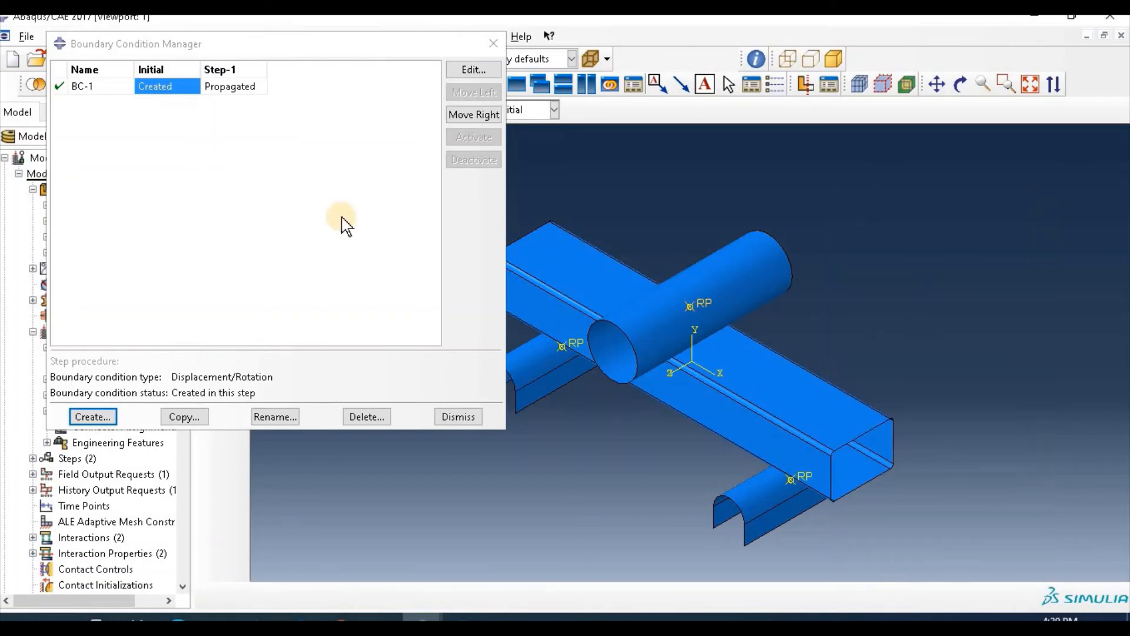
Add a Displacement/Rotation boundary condition in the Initial step that fixes UR1 on Set-4
left_click(101, 416)
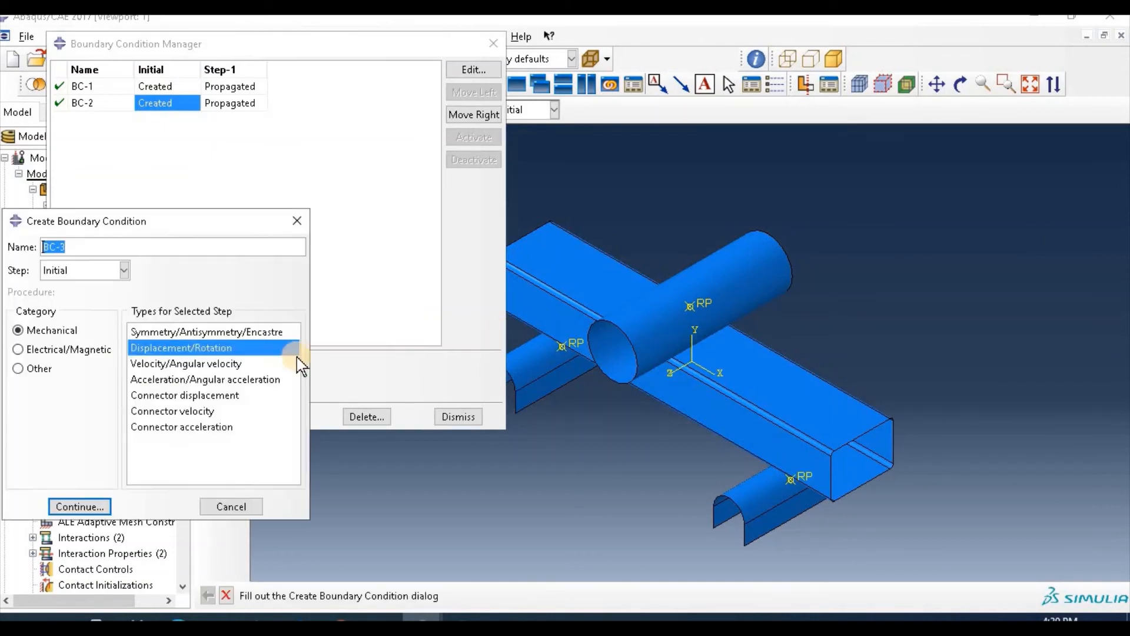
left_click(98, 509)
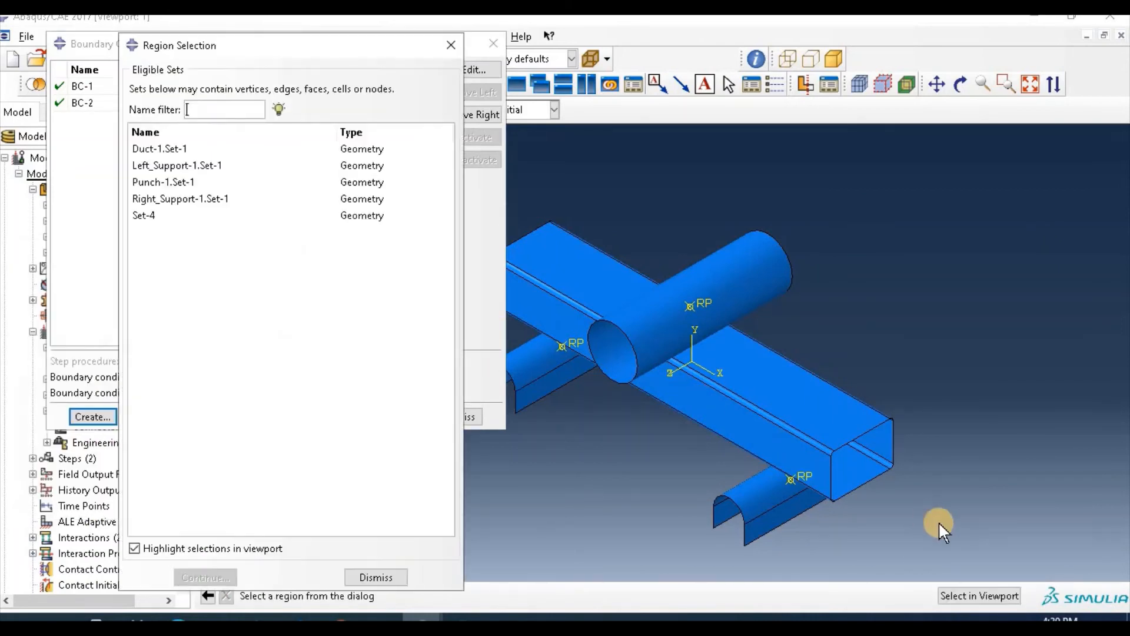
left_click(146, 215)
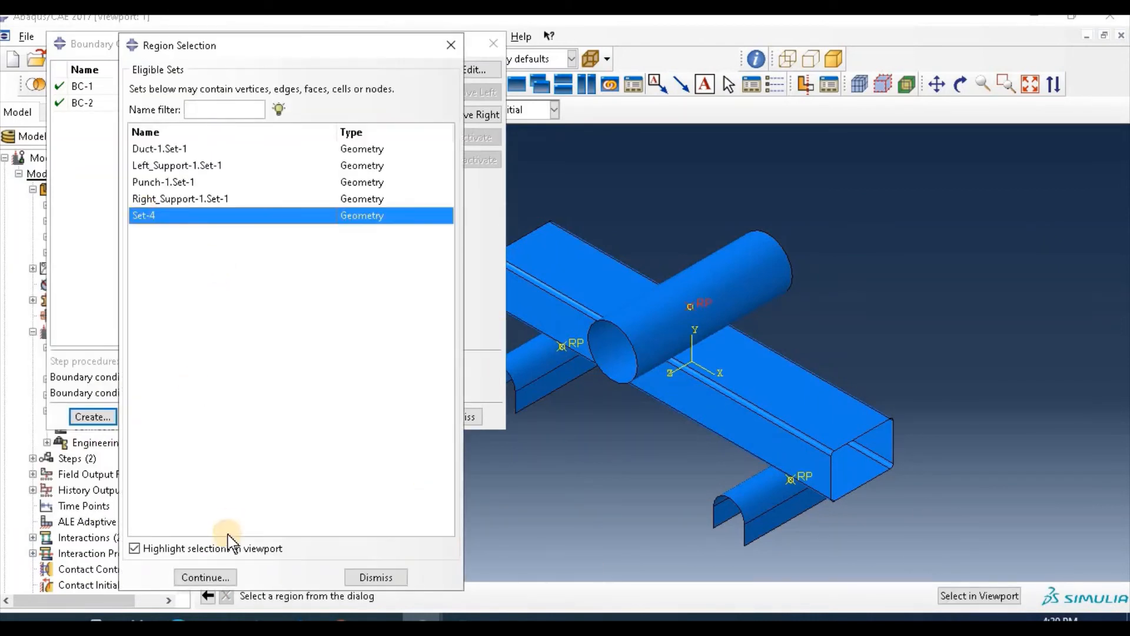
left_click(219, 577)
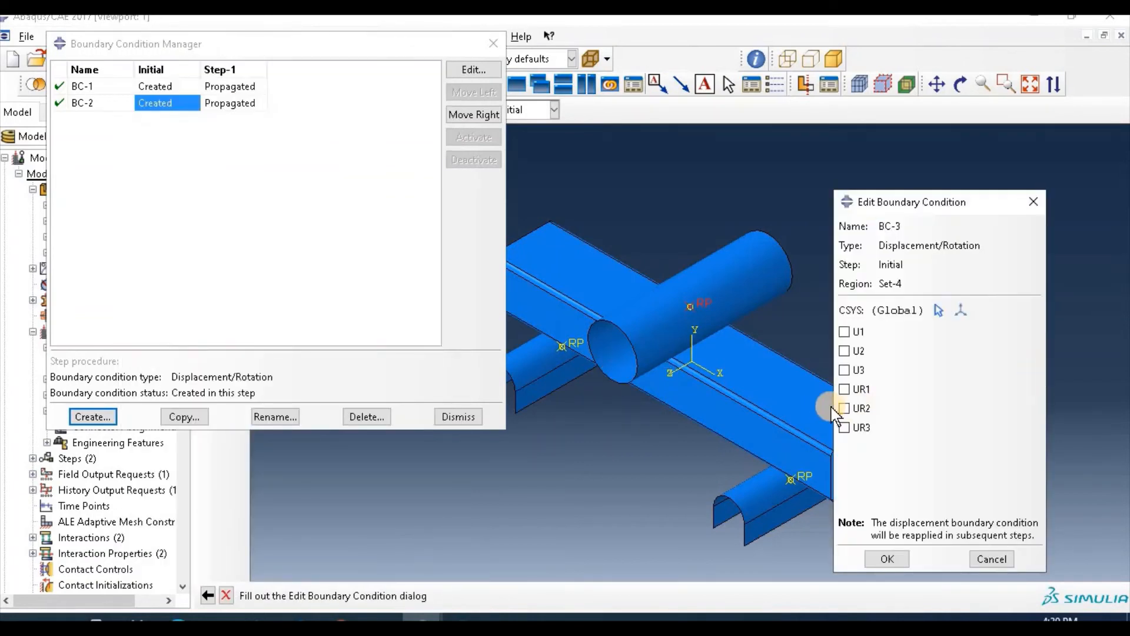
left_click(844, 389)
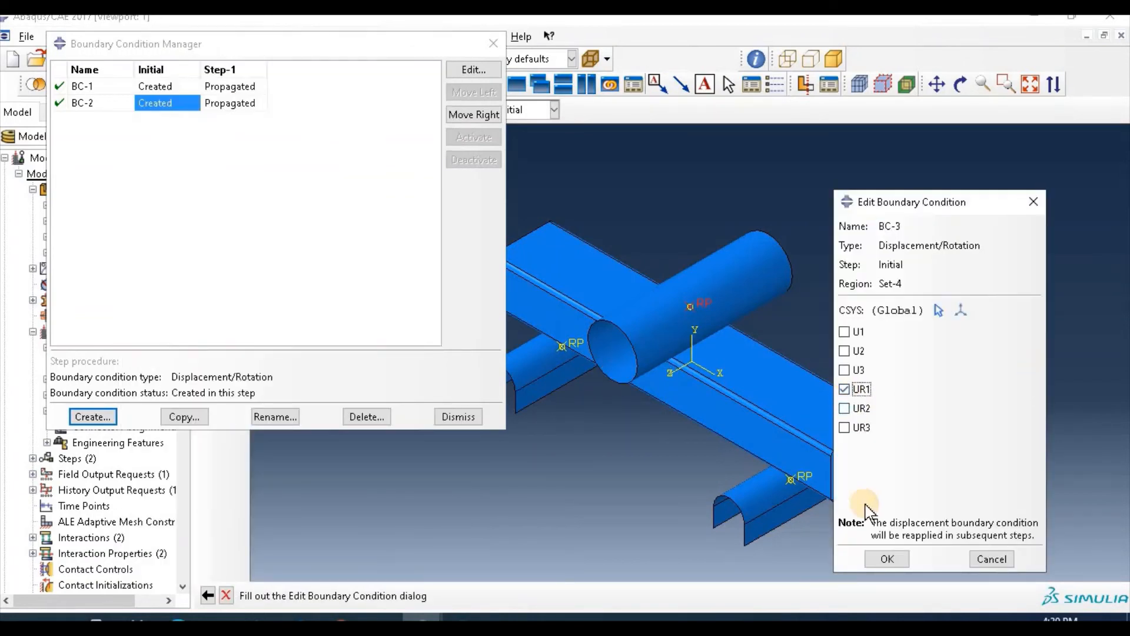
left_click(888, 559)
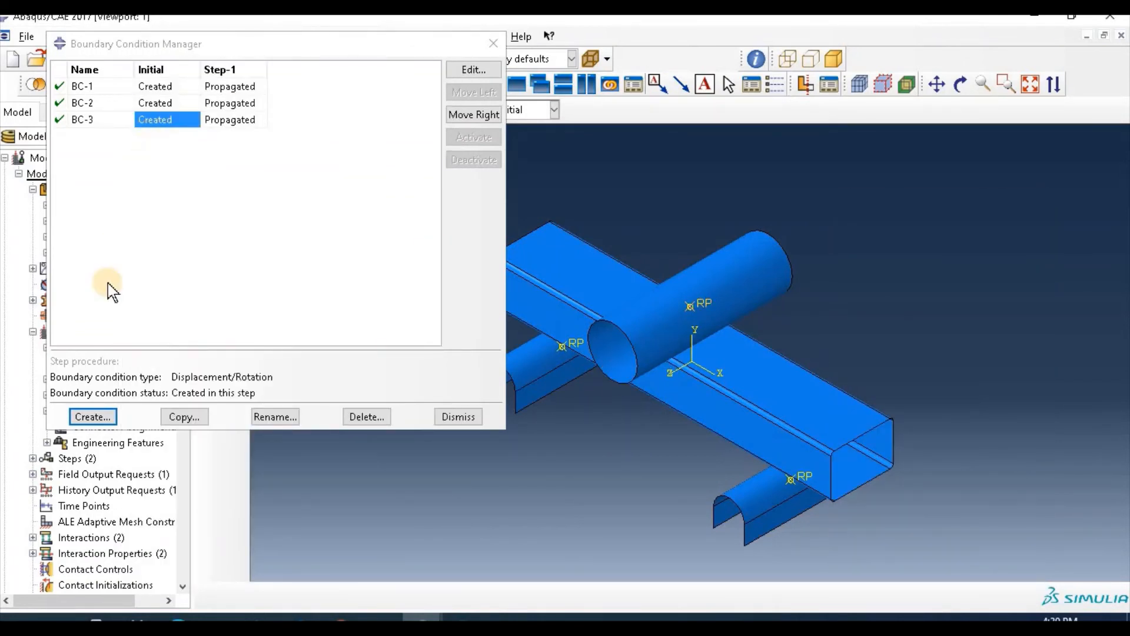
Add a Displacement/Rotation boundary condition in the Initial step that fixes UR2 on Set-4
left_click(92, 417)
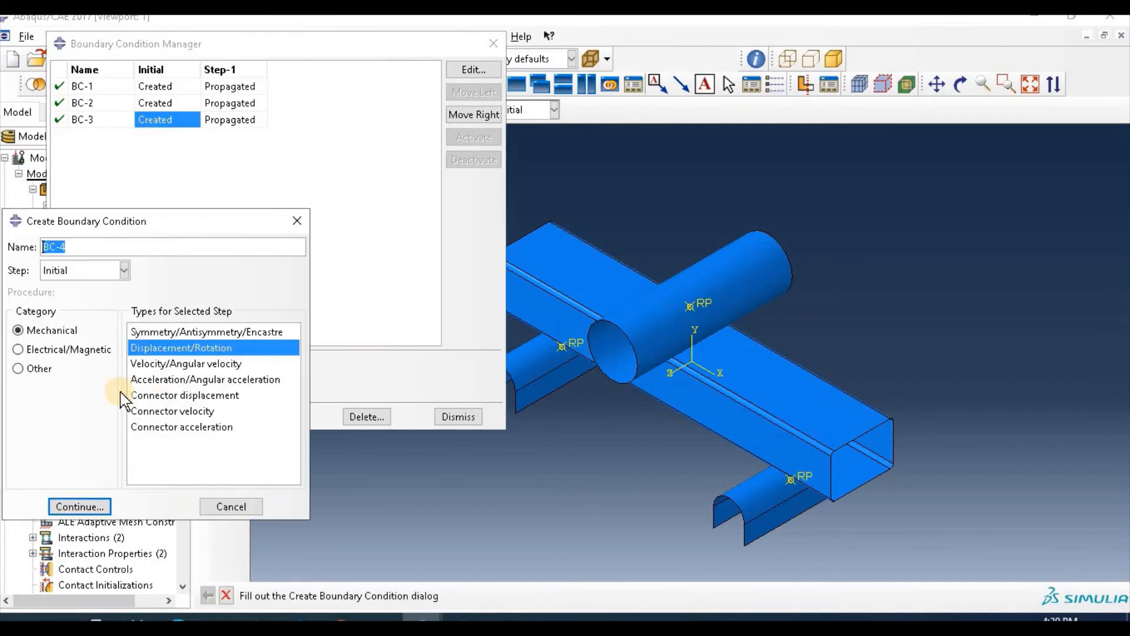
left_click(81, 506)
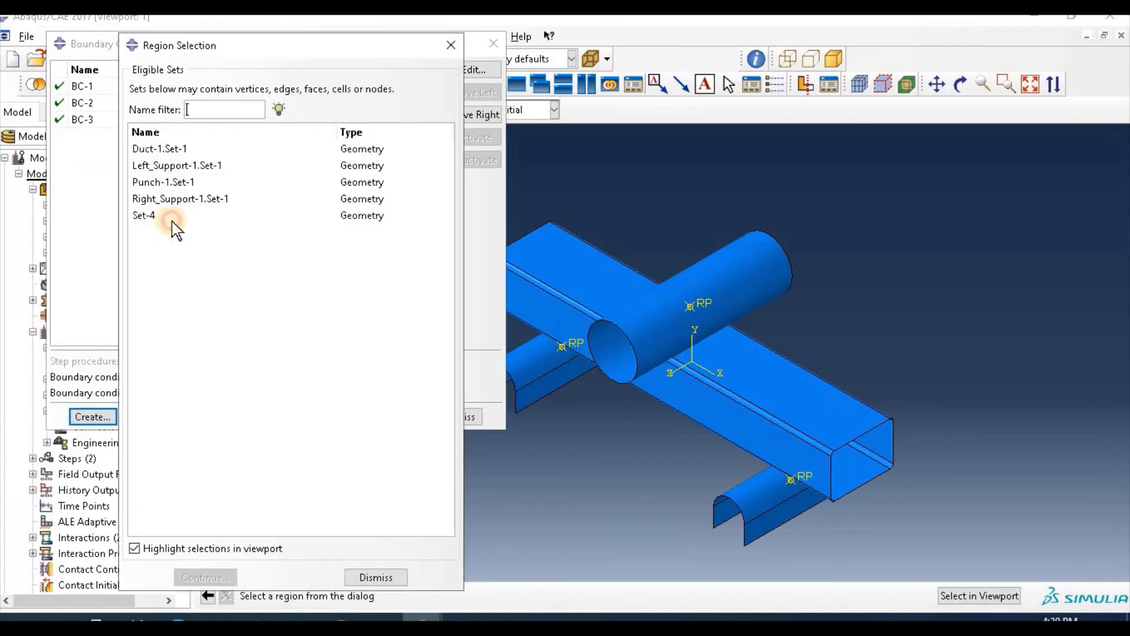
left_click(172, 217)
left_click(211, 577)
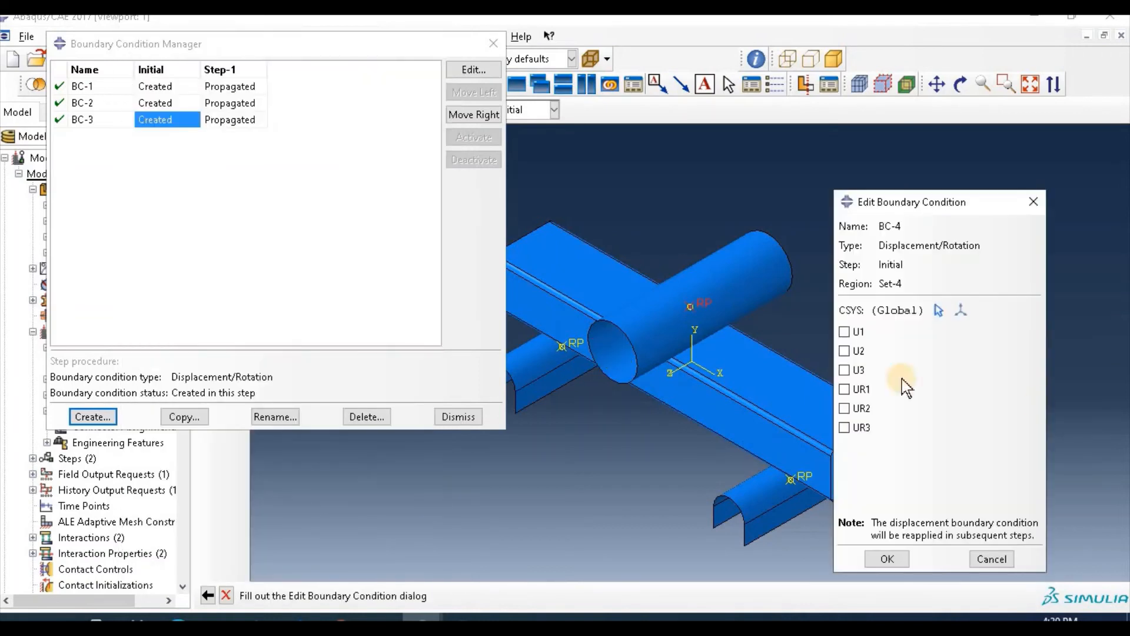
left_click(844, 408)
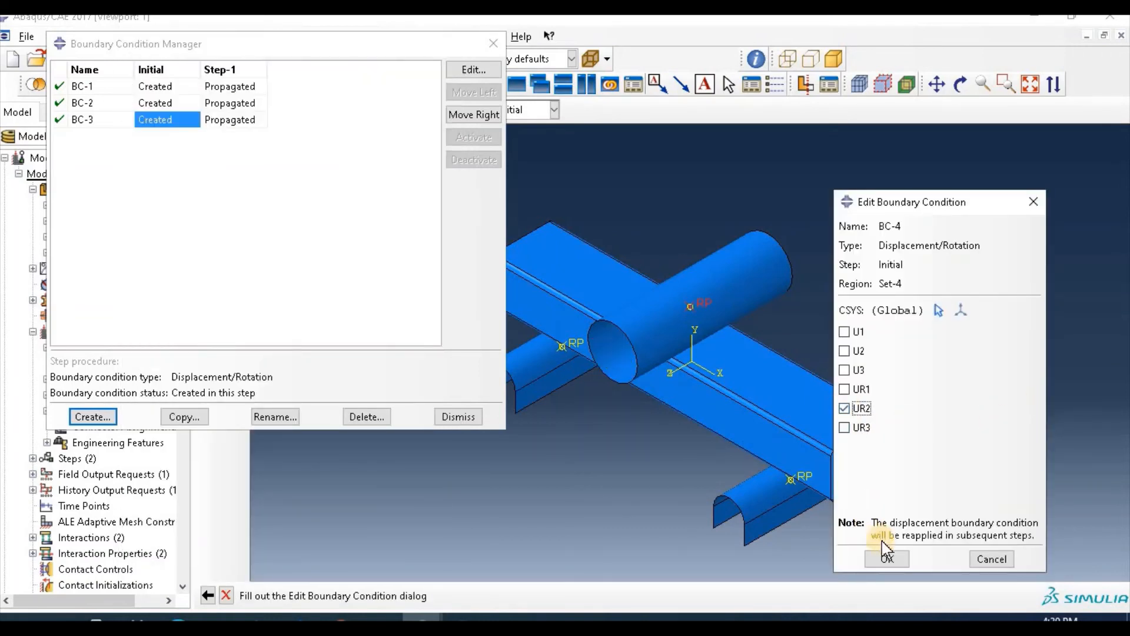
left_click(888, 558)
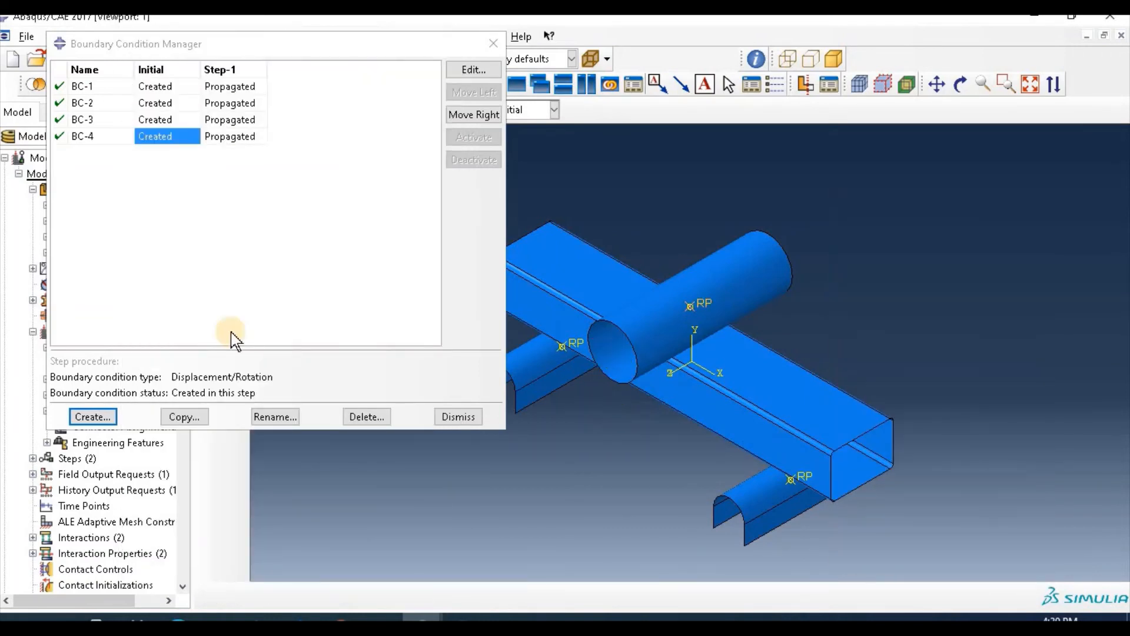
Add a Displacement/Rotation boundary condition in the Initial step that fixes UR3 on Set-4
left_click(97, 416)
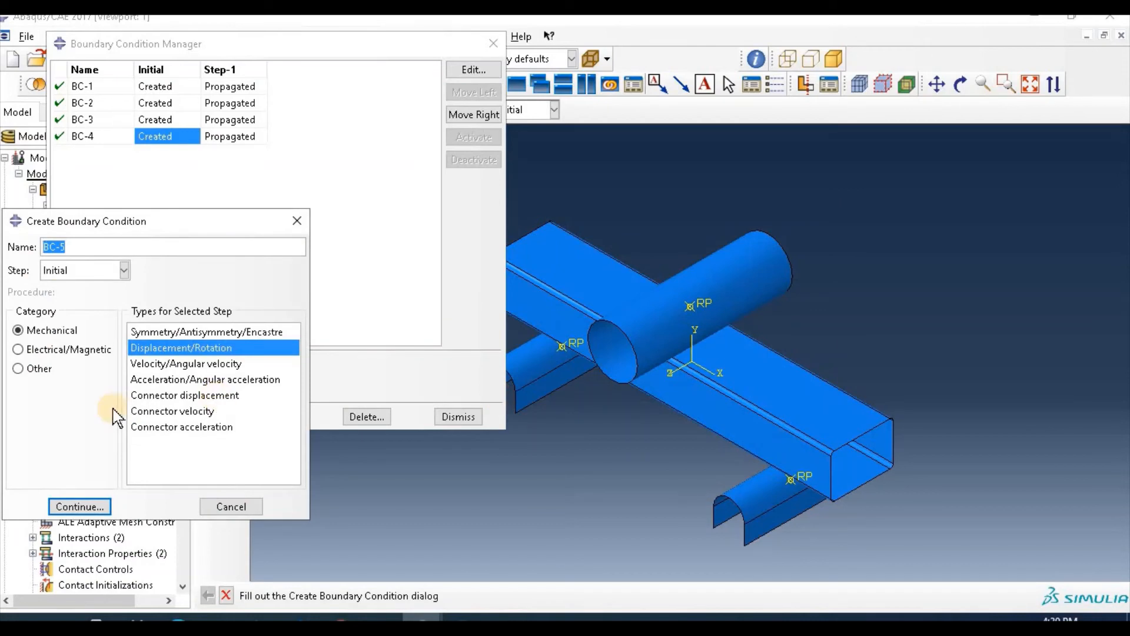
left_click(88, 506)
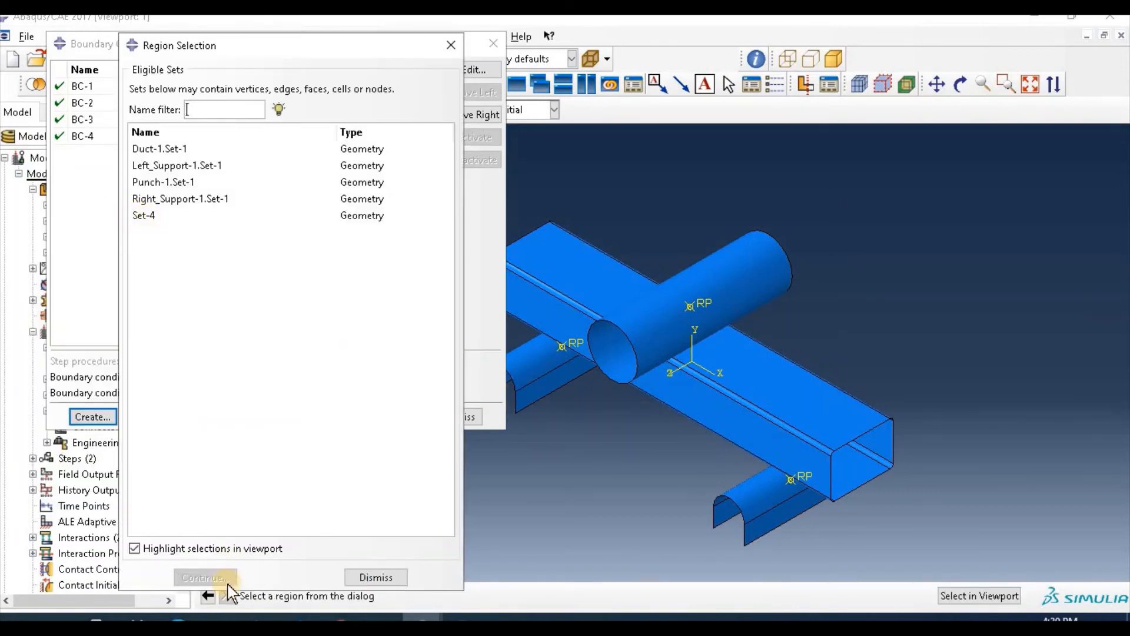
left_click(150, 217)
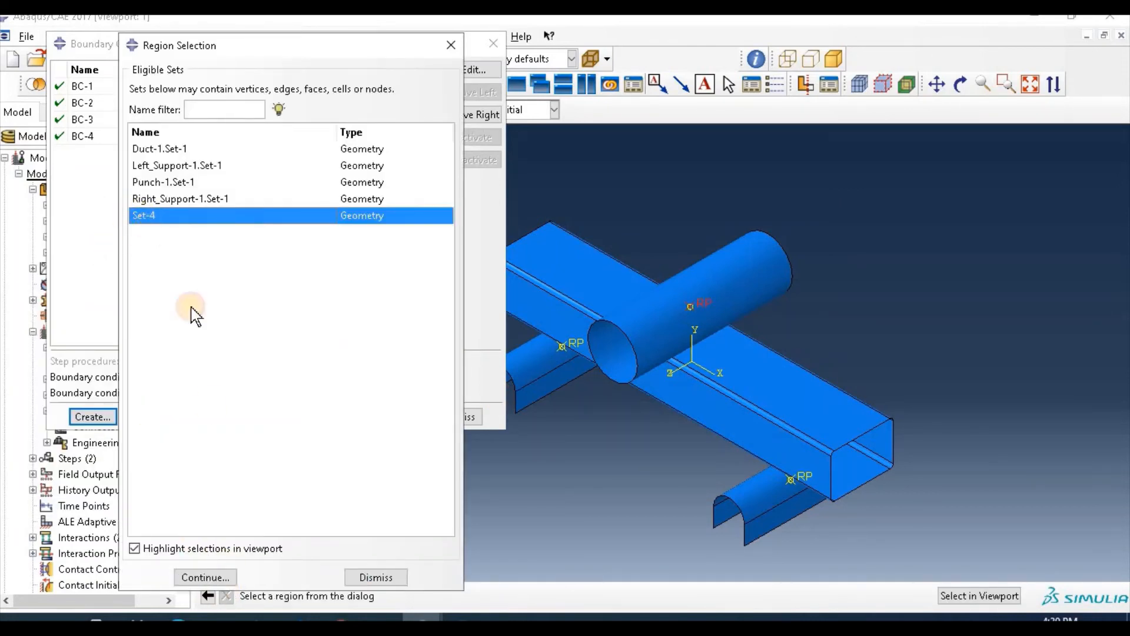
left_click(206, 577)
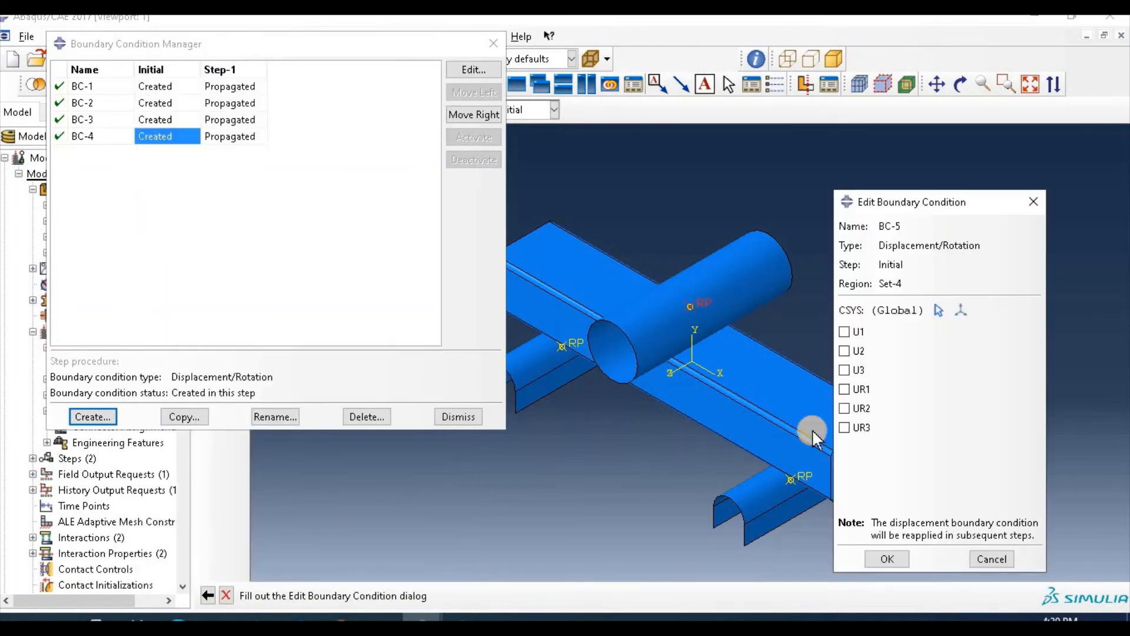
left_click(852, 426)
left_click(886, 558)
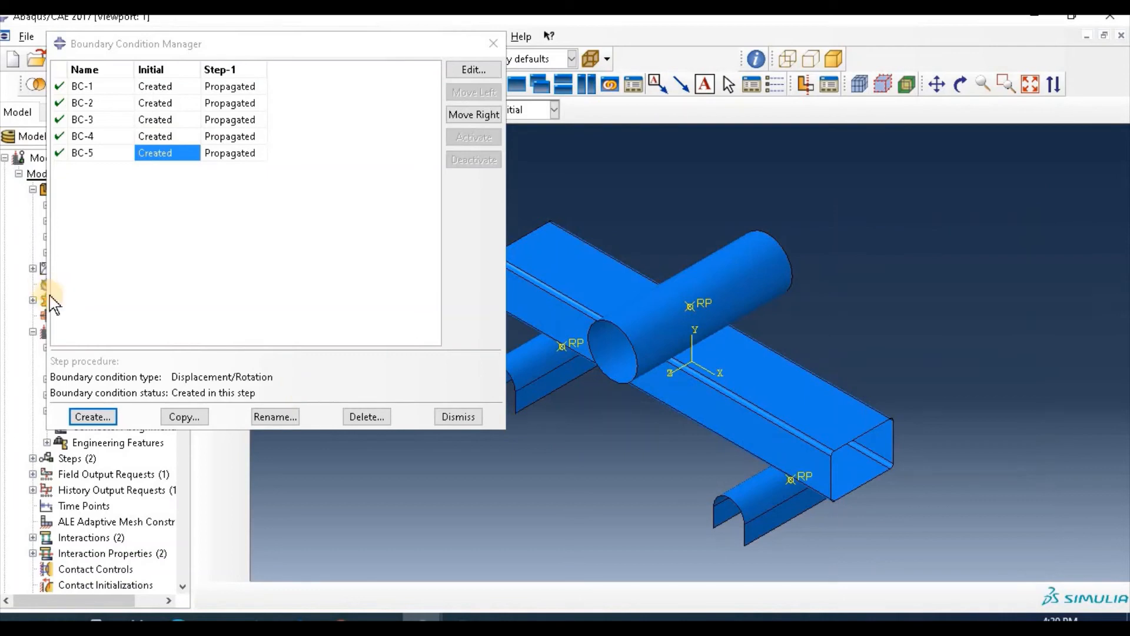
Create a Displacement/Rotation boundary condition in the Initial step fixing U1, U2, U3, UR1, UR2 and UR3 on the left-hand support's reference point, Set-5
left_click(92, 417)
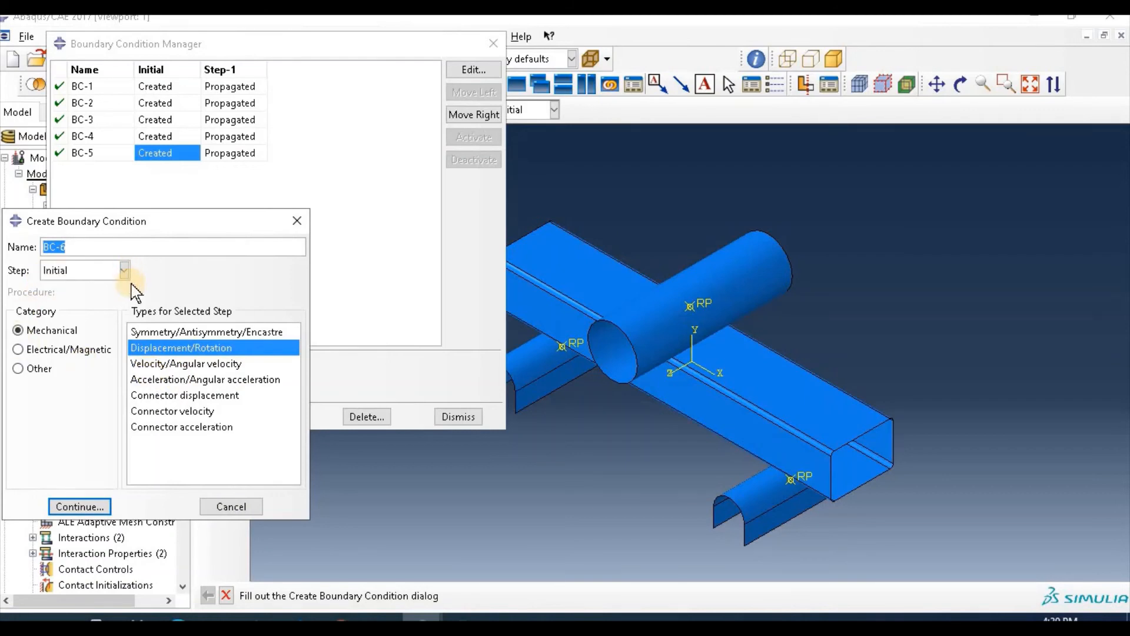
left_click(78, 506)
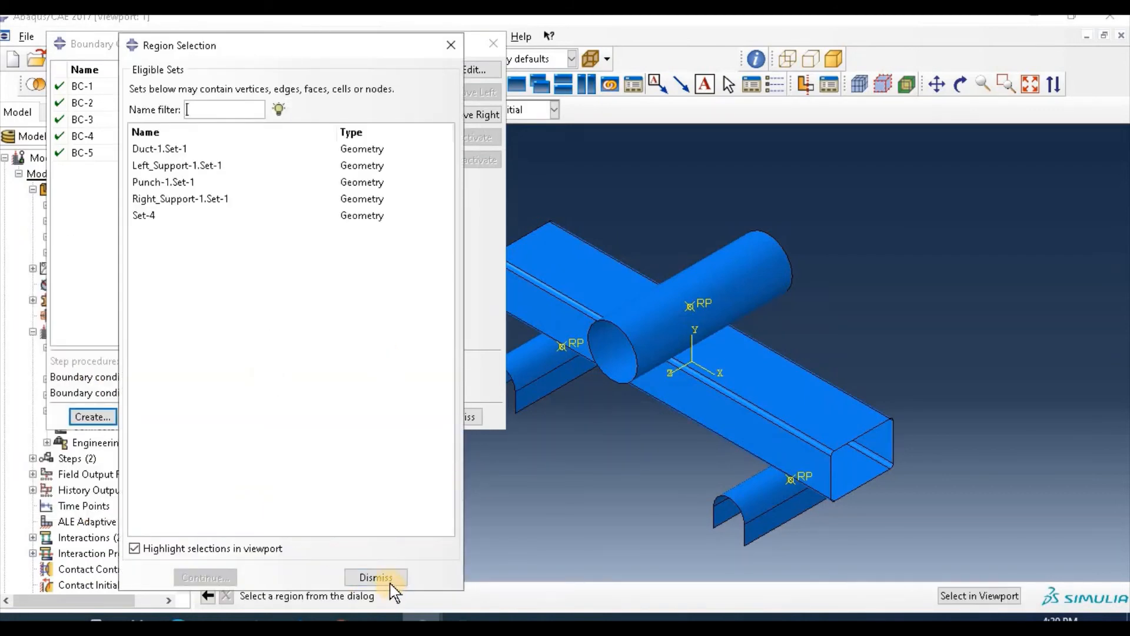
left_click(376, 578)
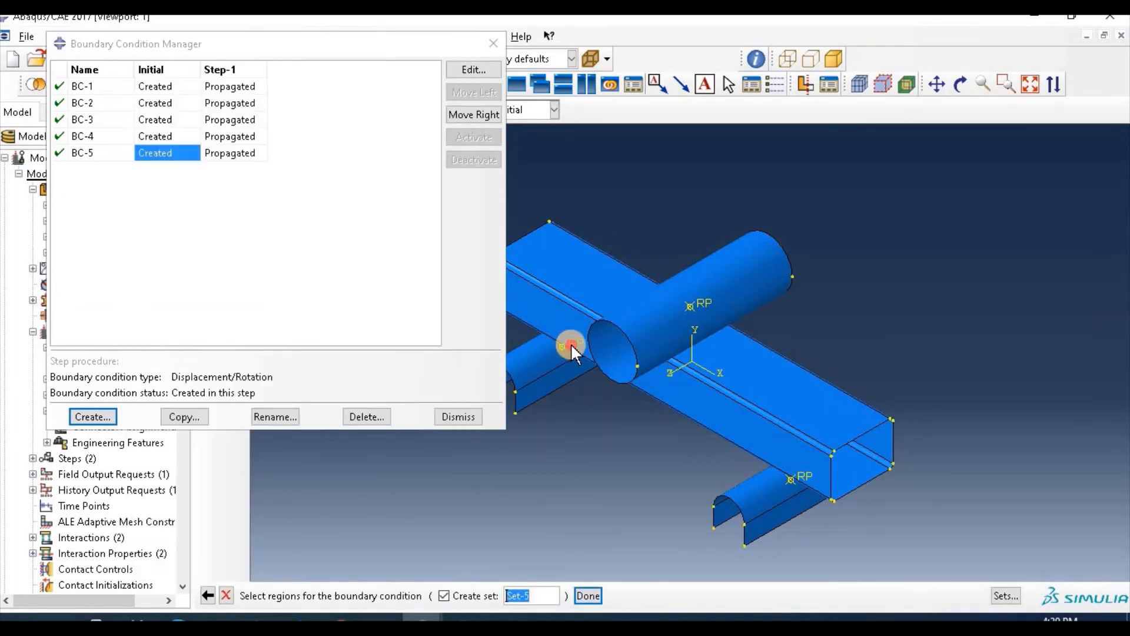
left_click(570, 344)
left_click(588, 596)
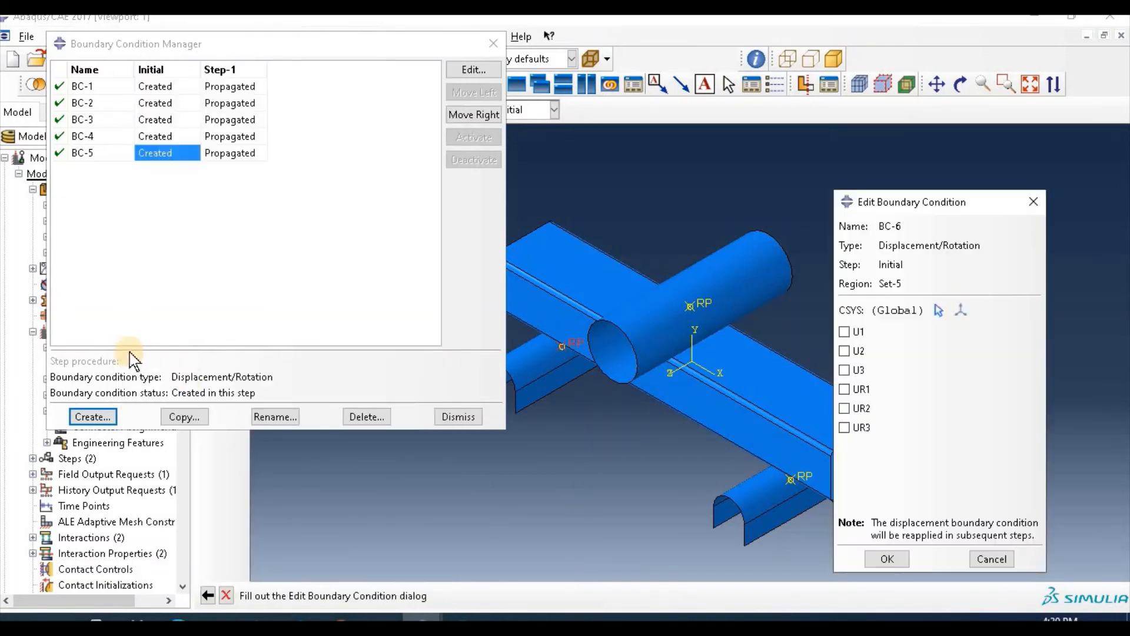
left_click(847, 332)
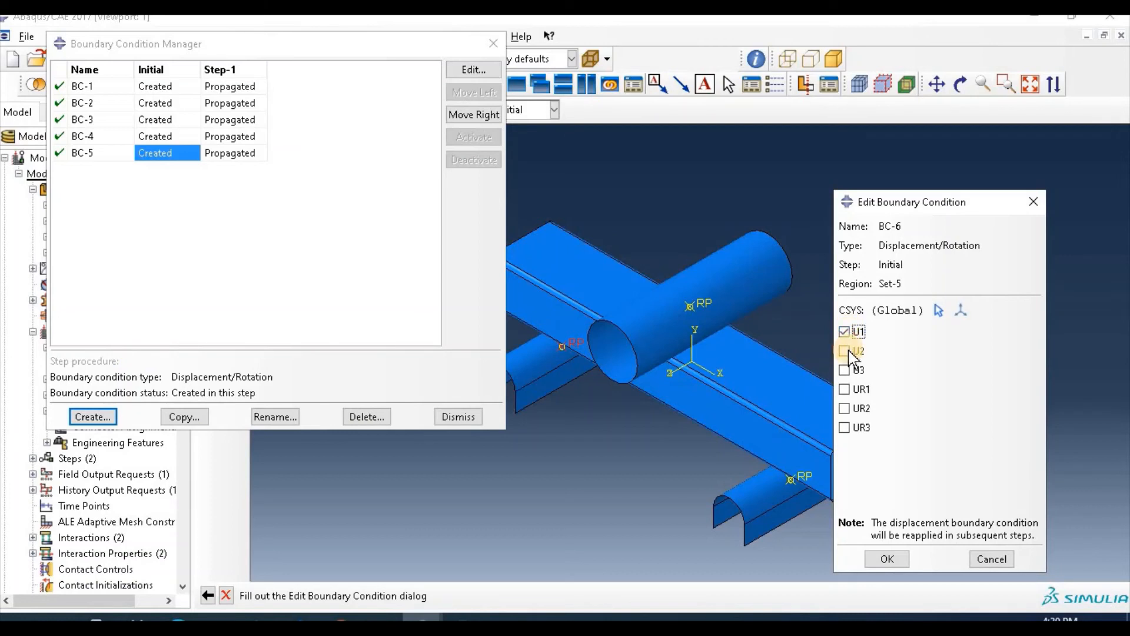
left_click(847, 350)
left_click(847, 386)
left_click(846, 371)
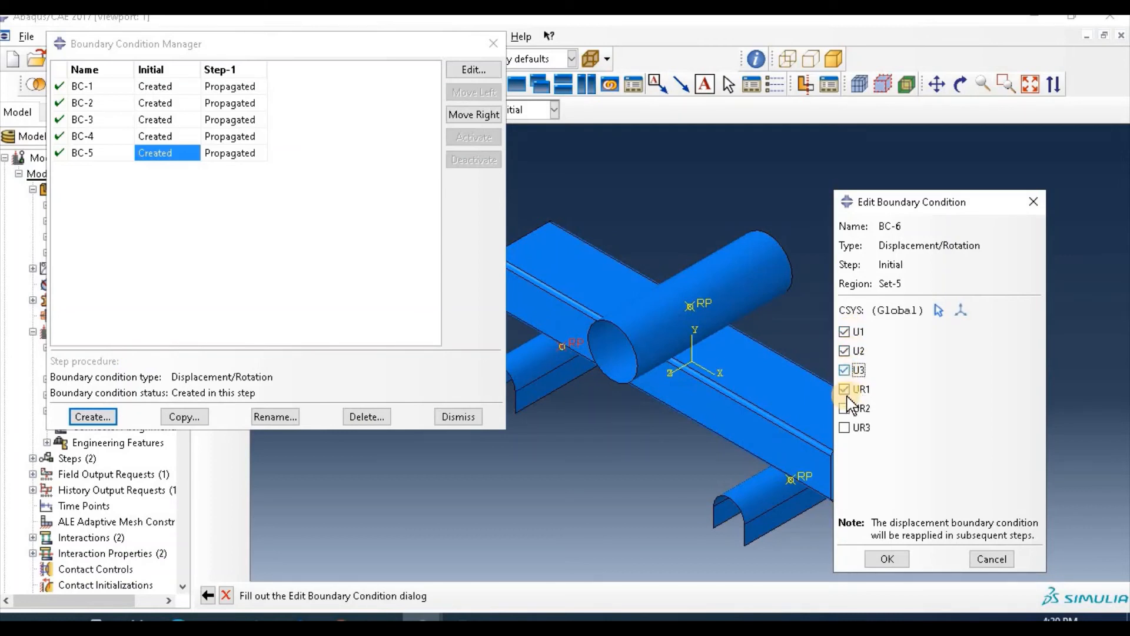
left_click(847, 409)
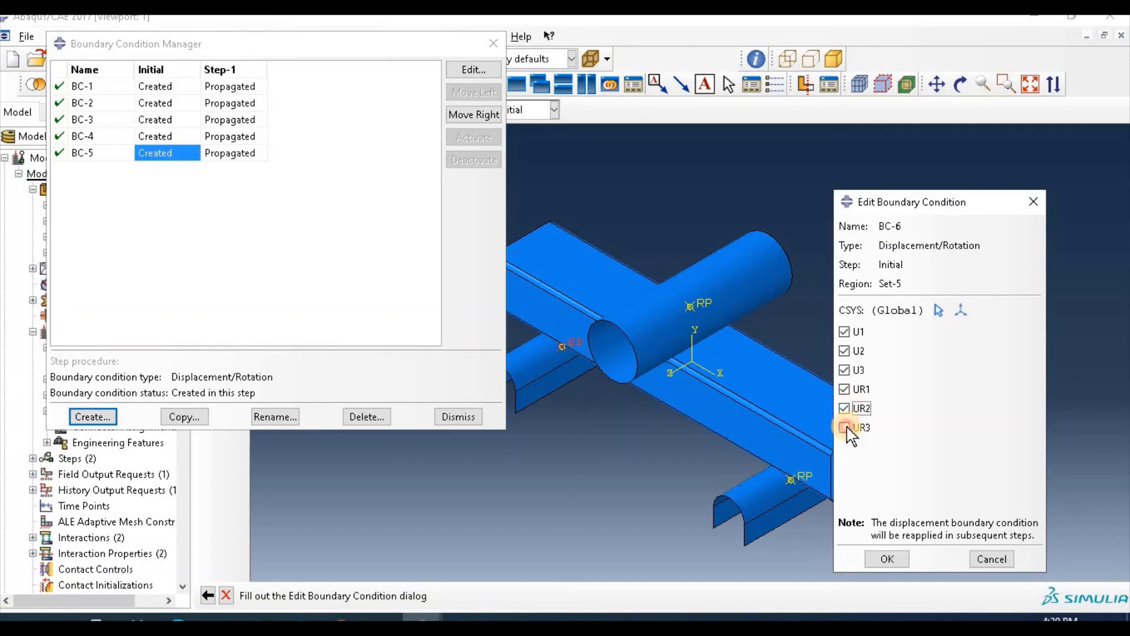
left_click(846, 427)
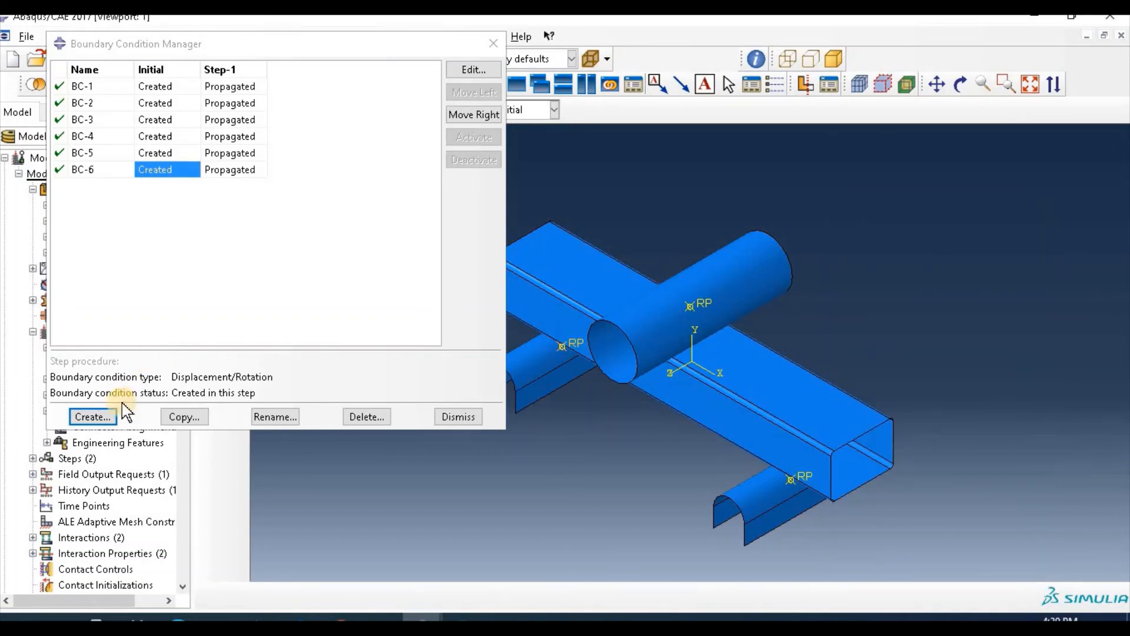
Create a Displacement/Rotation boundary condition in the Initial step fixing U1, U2, U3, UR1, UR2 and UR3 on the right-hand support's reference point, Set-6
left_click(91, 416)
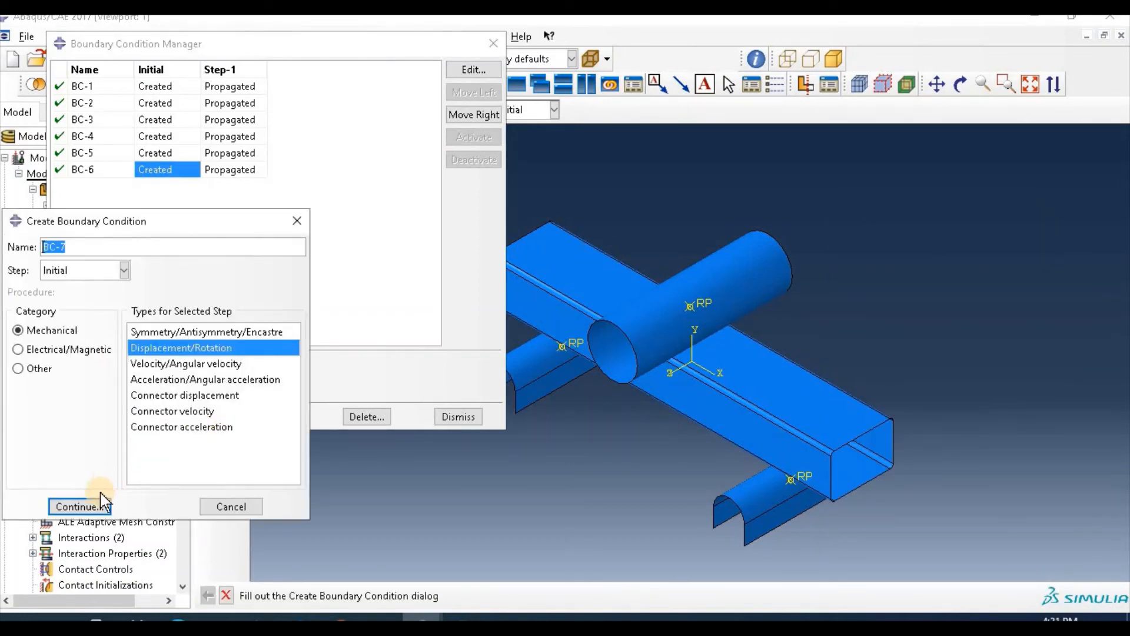
left_click(87, 506)
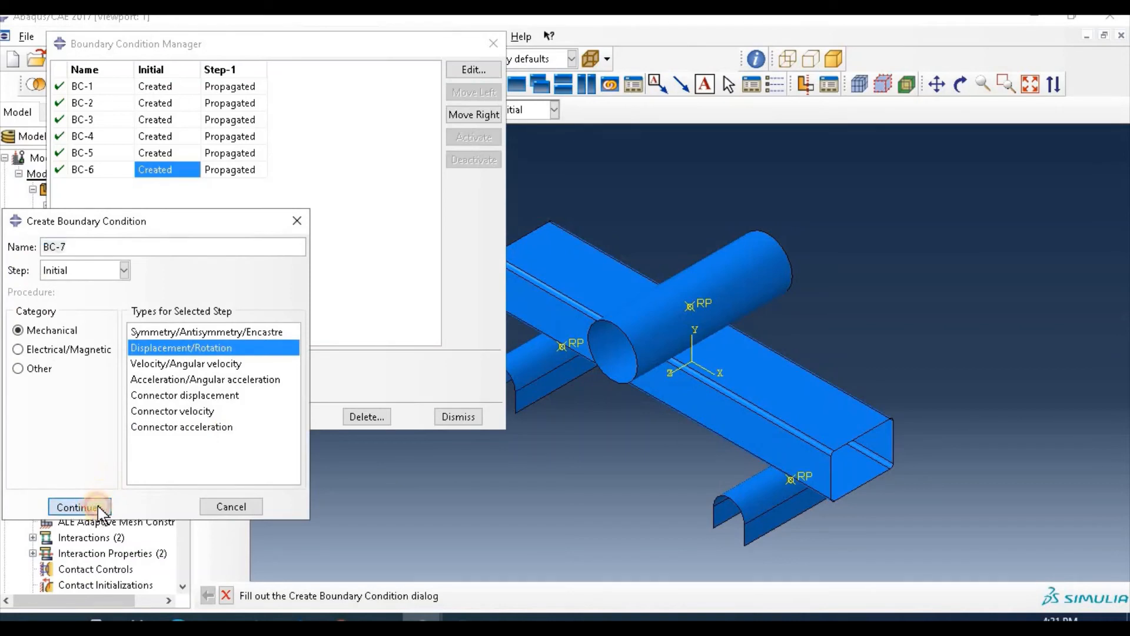
left_click(797, 479)
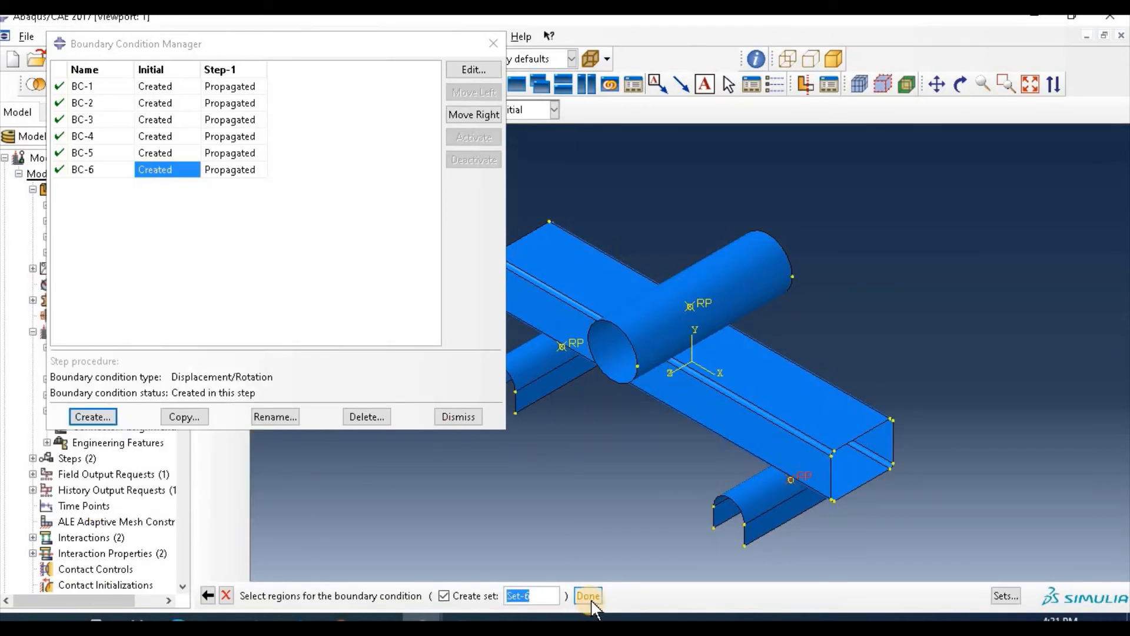
middle_click(523, 562)
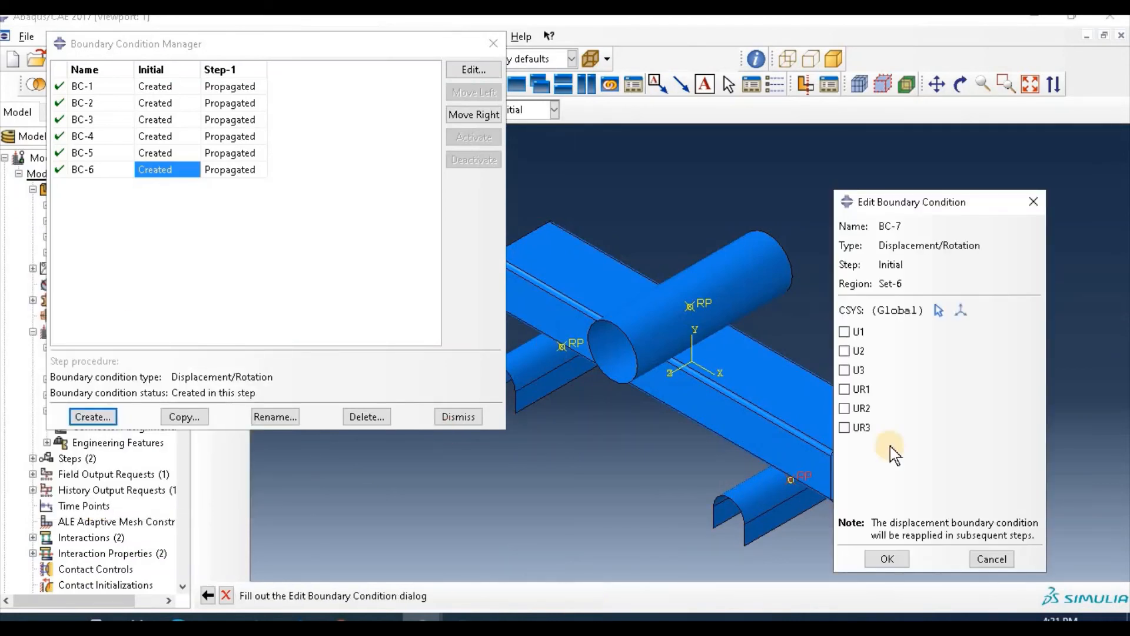
left_click(845, 332)
left_click(846, 371)
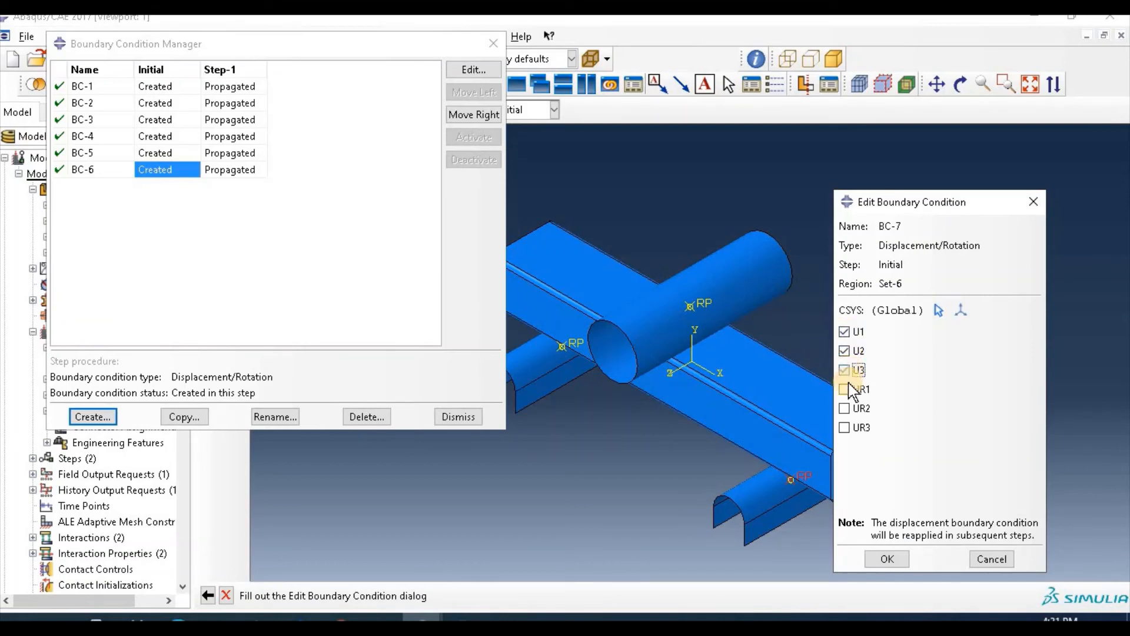
left_click(845, 389)
left_click(845, 427)
left_click(901, 562)
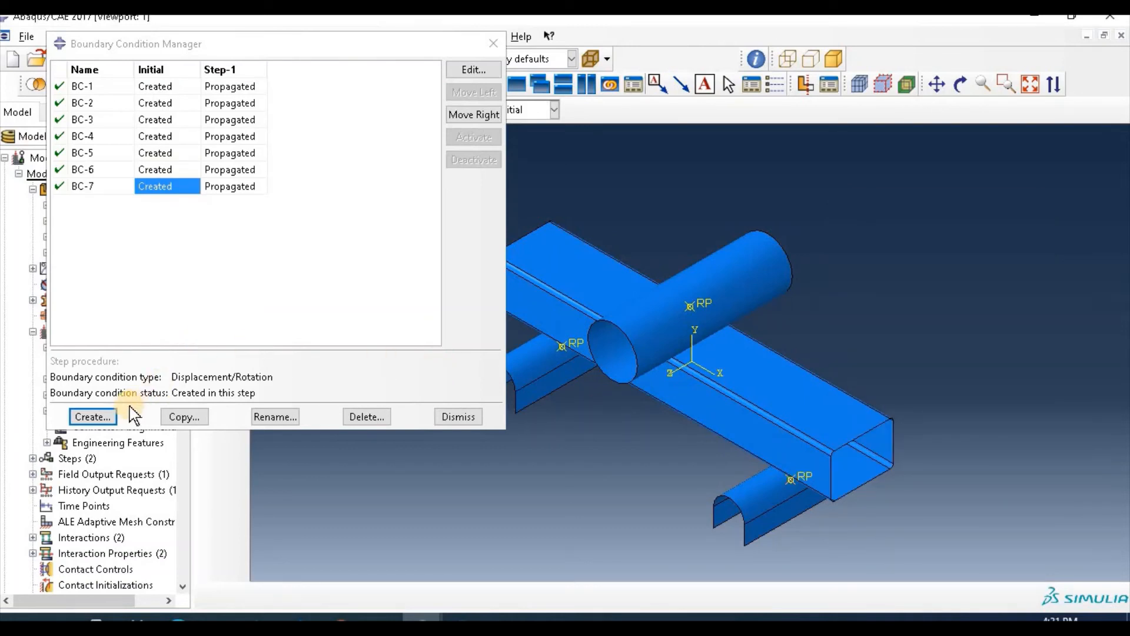
Start a Velocity/Angular velocity boundary condition in Step-1 on the punch reference point set, Set-4
left_click(670, 344)
left_click(92, 416)
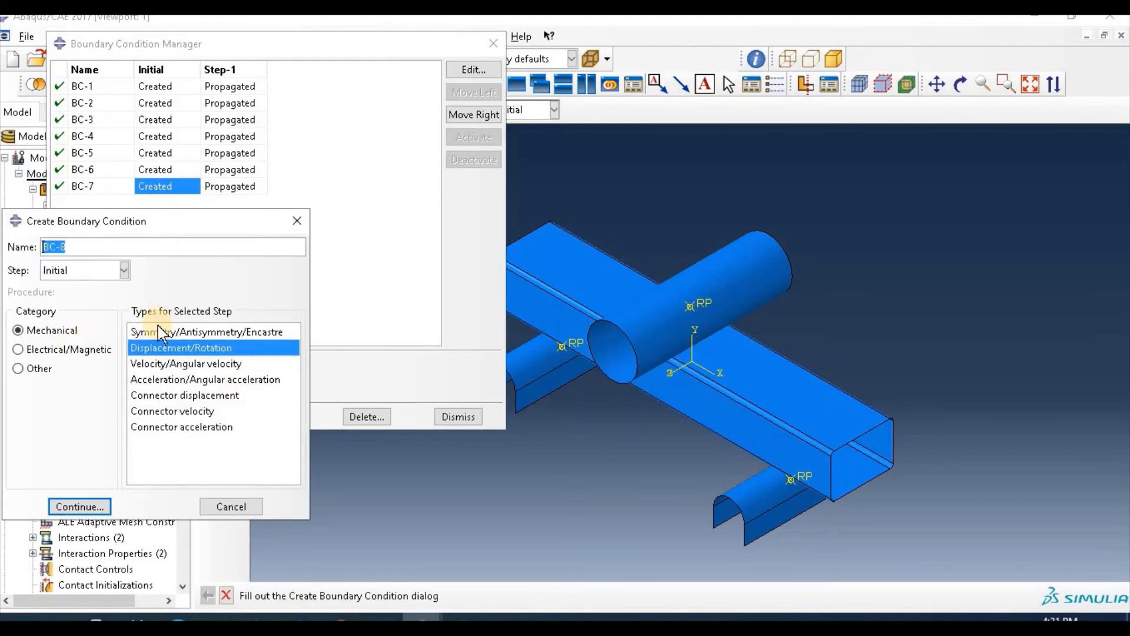
left_click(180, 363)
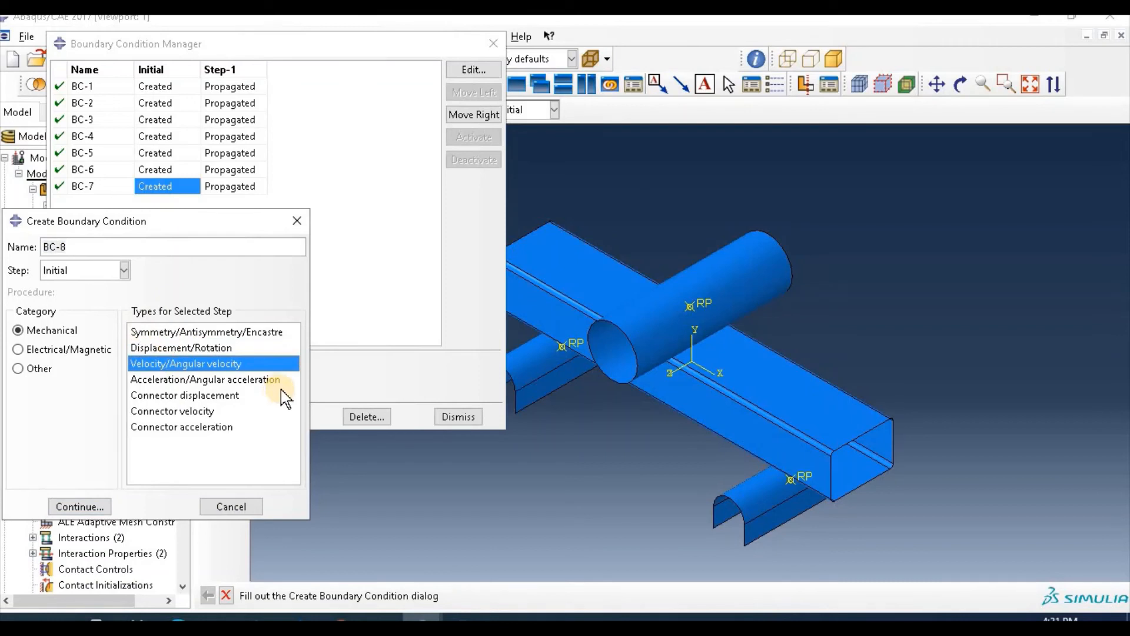
left_click(121, 271)
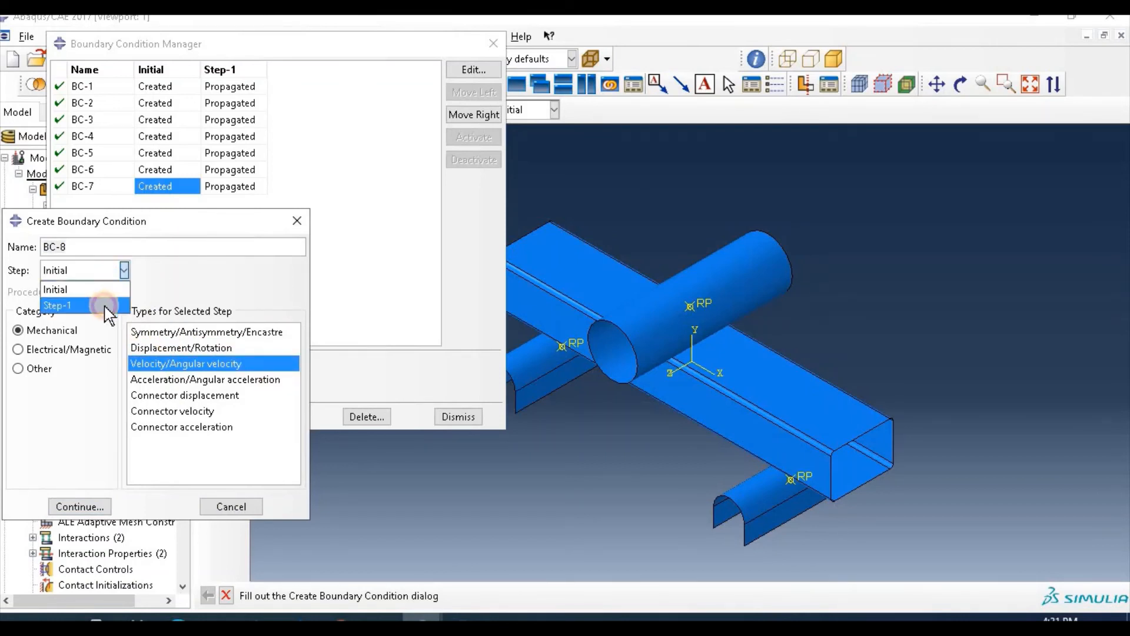
left_click(106, 303)
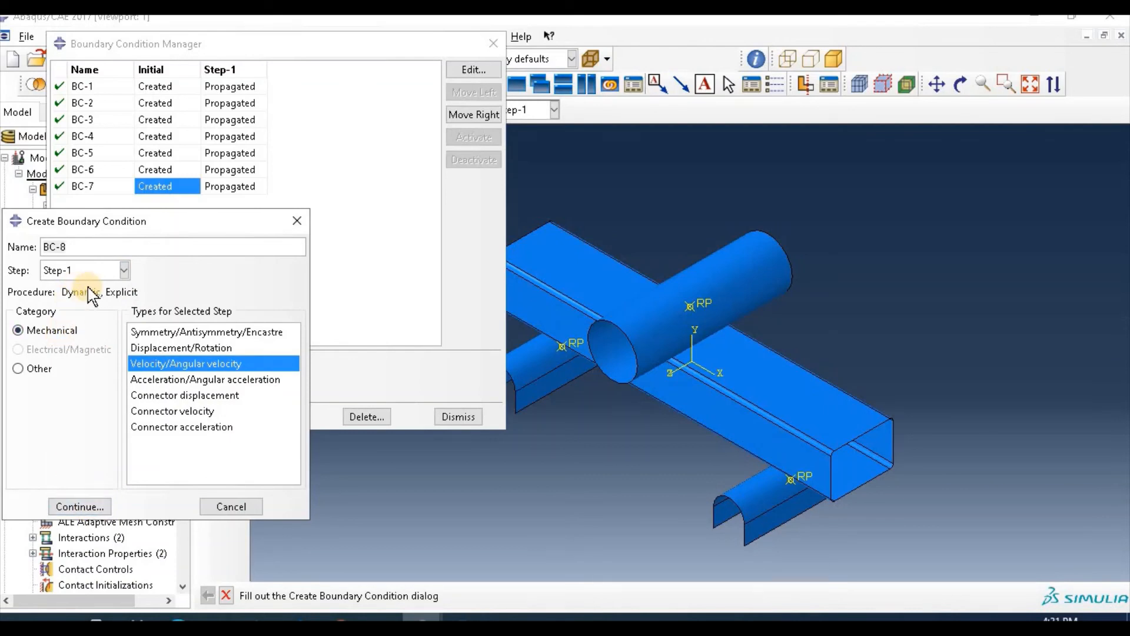
left_click(83, 506)
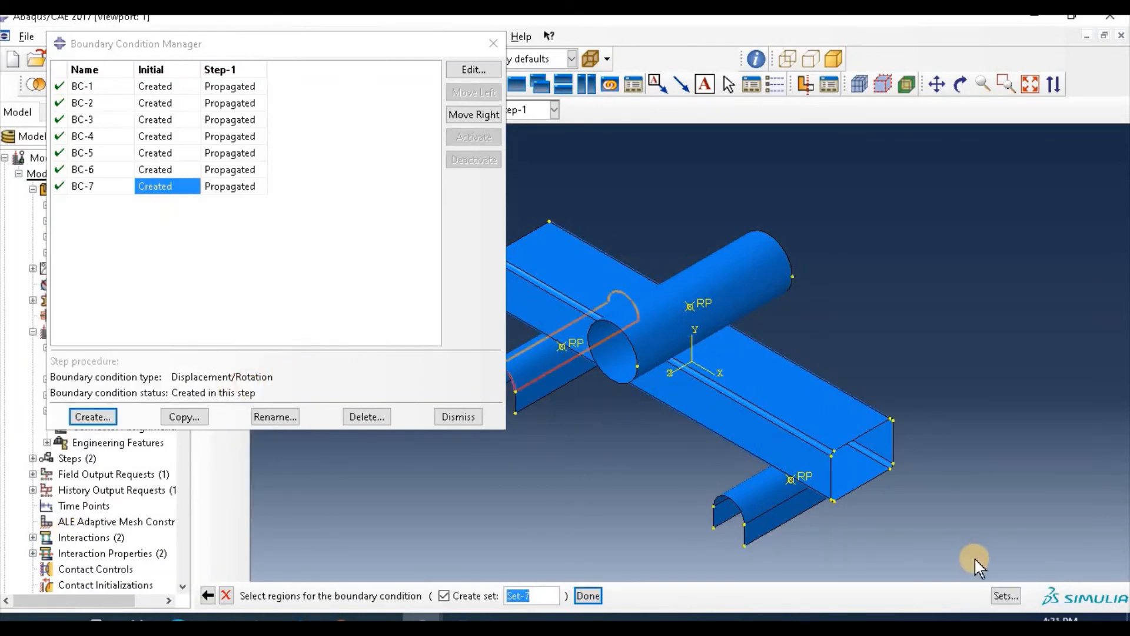
left_click(1011, 597)
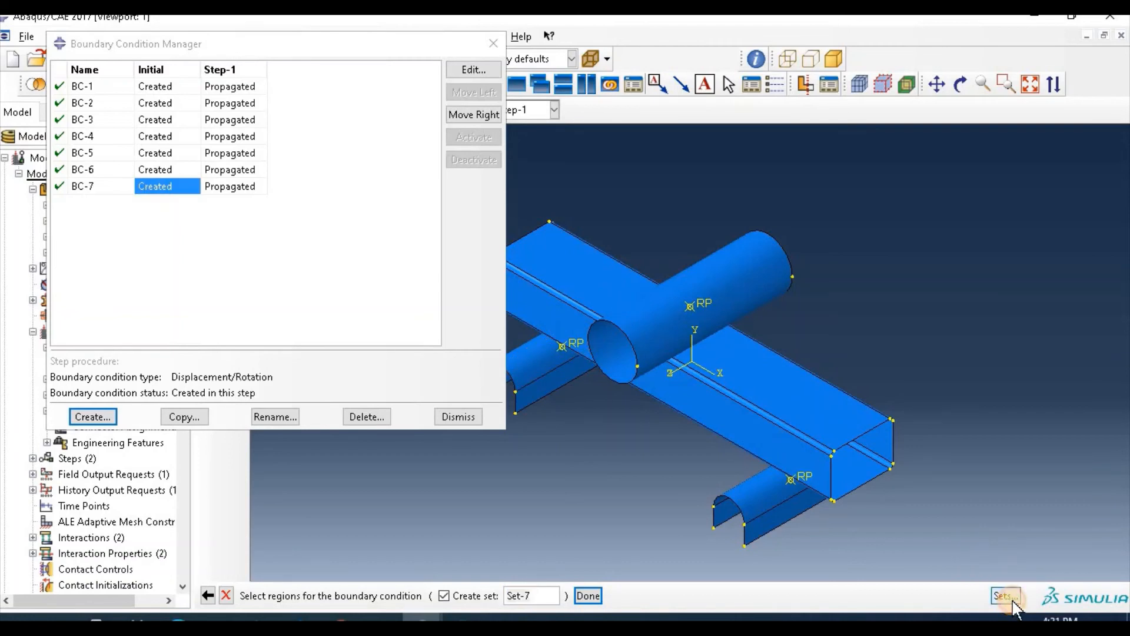
left_click(186, 215)
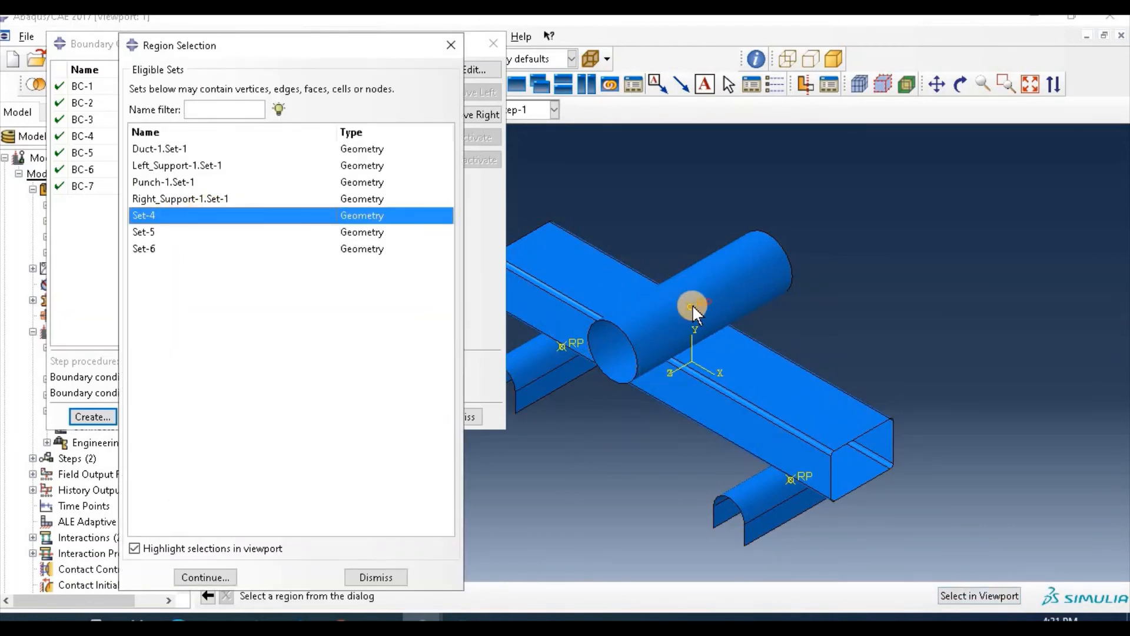
left_click(206, 577)
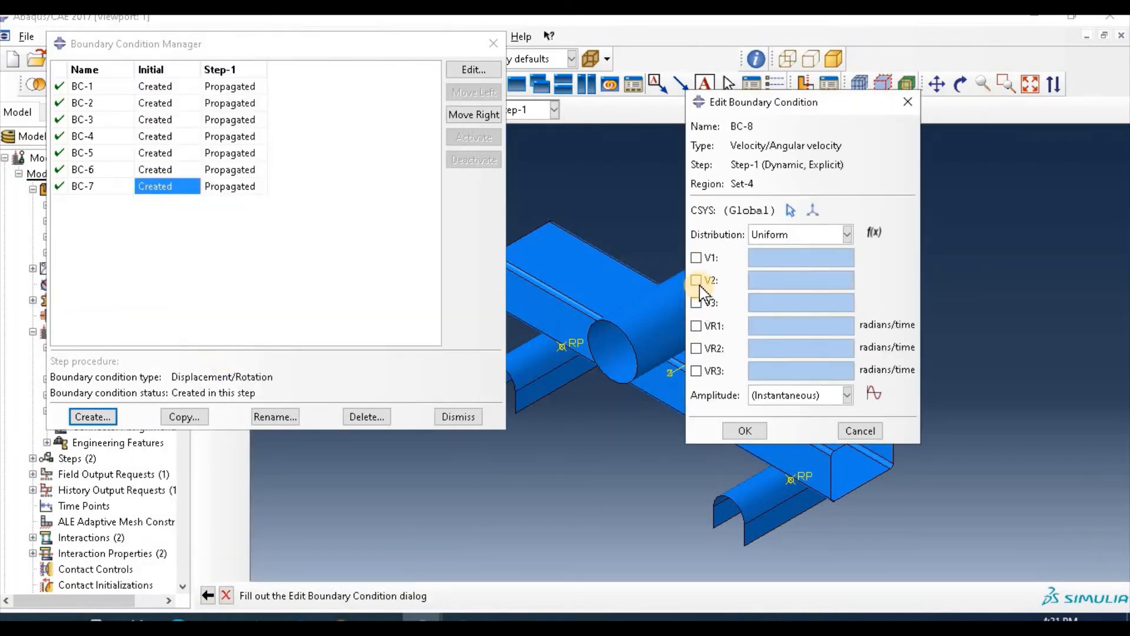
Enable V2 for the punch velocity boundary condition and set it to -1
left_click(700, 286)
left_click(761, 285)
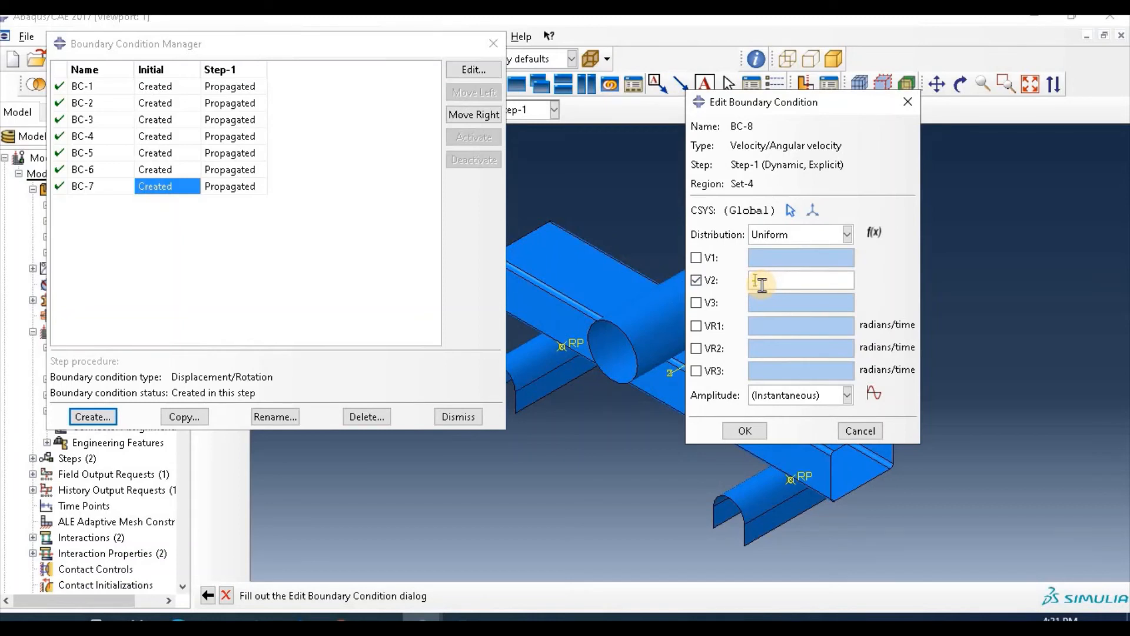
type("-1")
Start a new tabular amplitude named Amp-1 for the punch velocity boundary condition
left_click(822, 400)
left_click(819, 394)
left_click(875, 396)
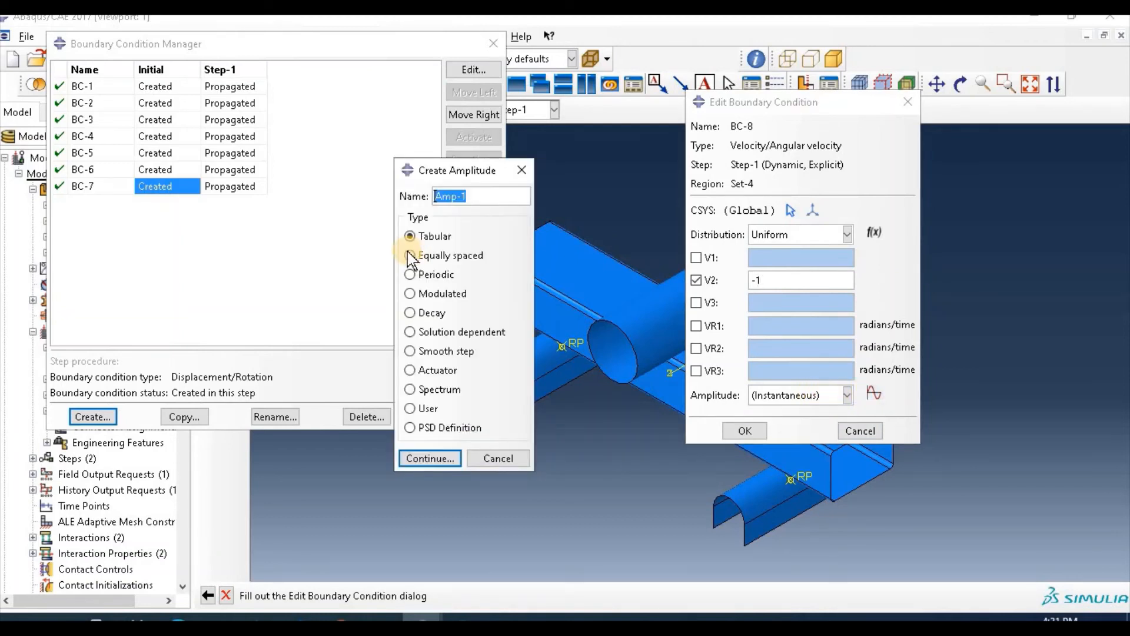
left_click(435, 458)
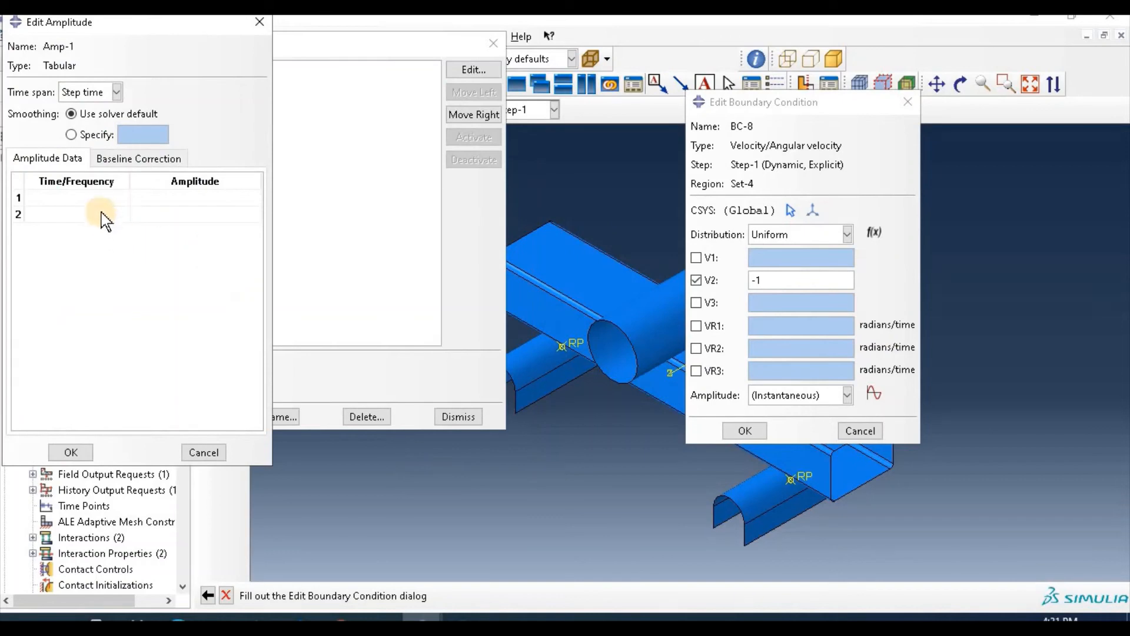
left_click(106, 197)
left_click(104, 196)
Switch to the prop workbook in Excel and copy the two-column Amplitude data in S3:T44
left_click(463, 617)
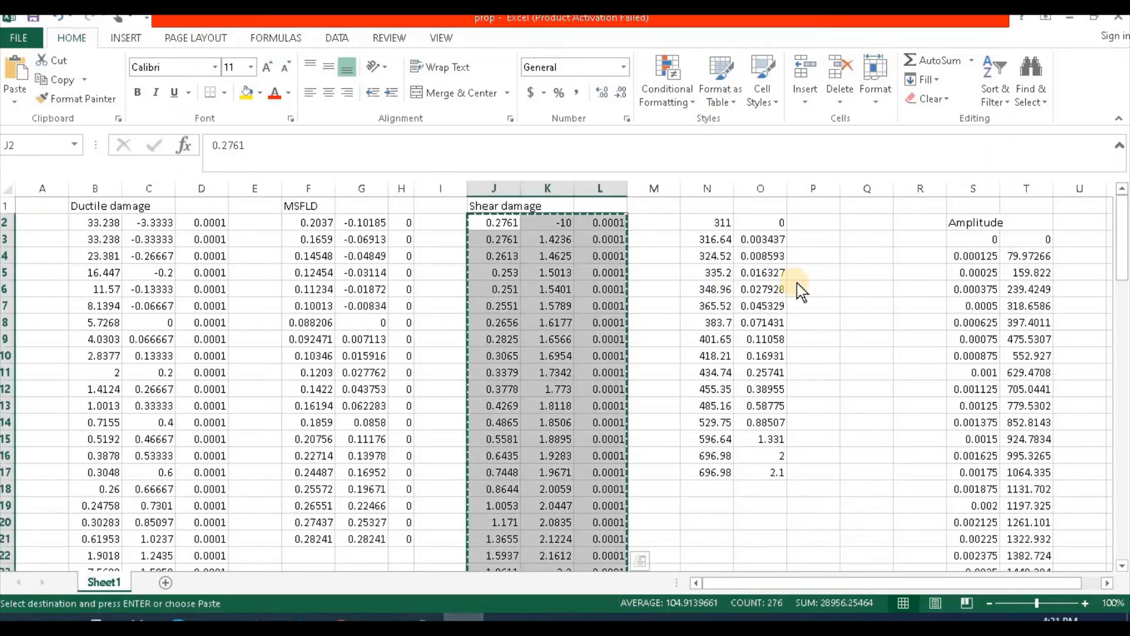
left_click_drag(974, 260, 1024, 540)
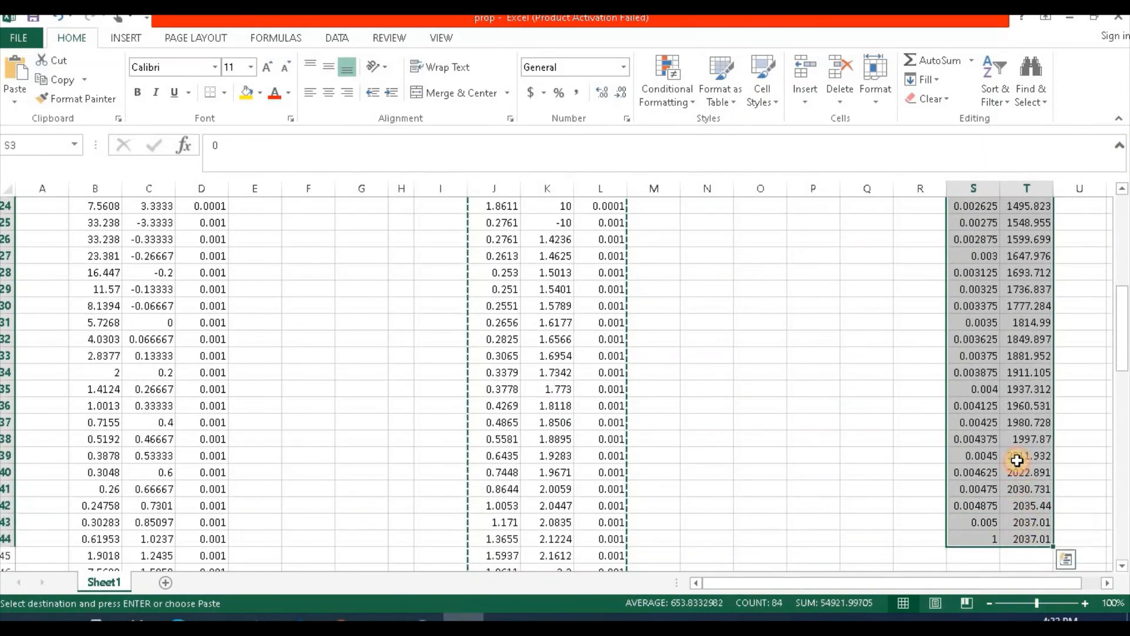
right_click(1017, 460)
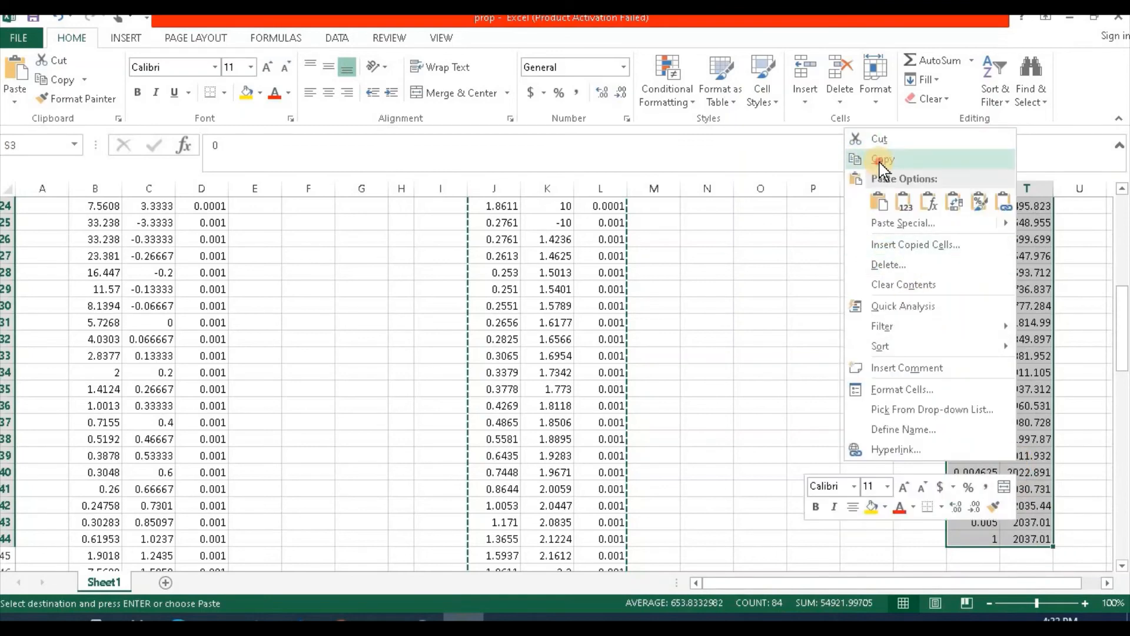
key("Escape")
key("ctrl+c")
mouse_move(422, 616)
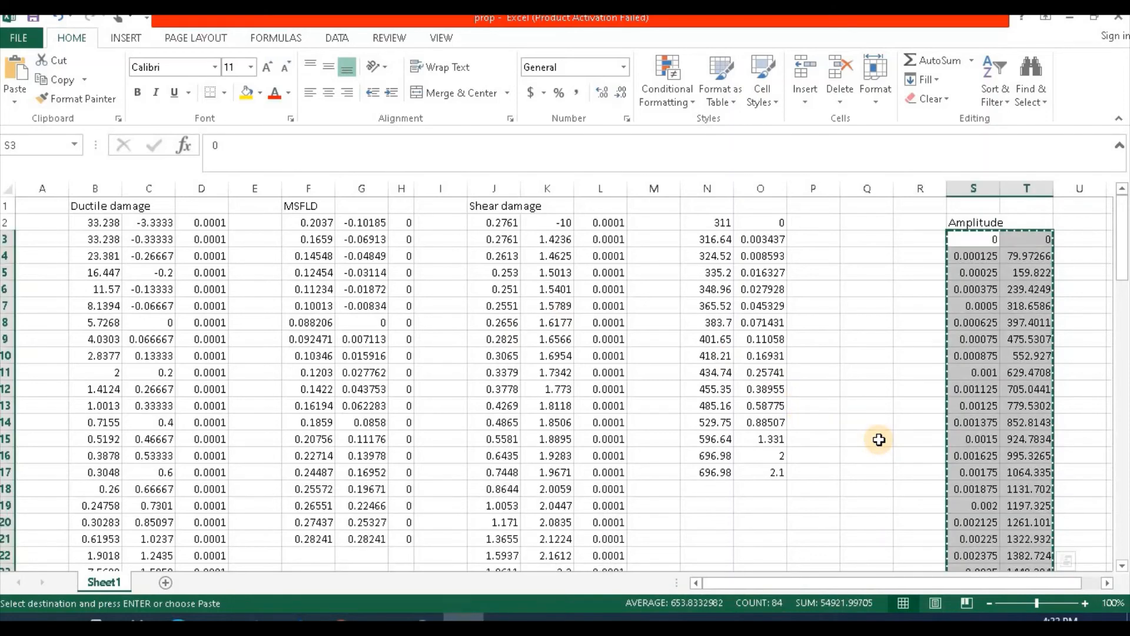
right_click(975, 323)
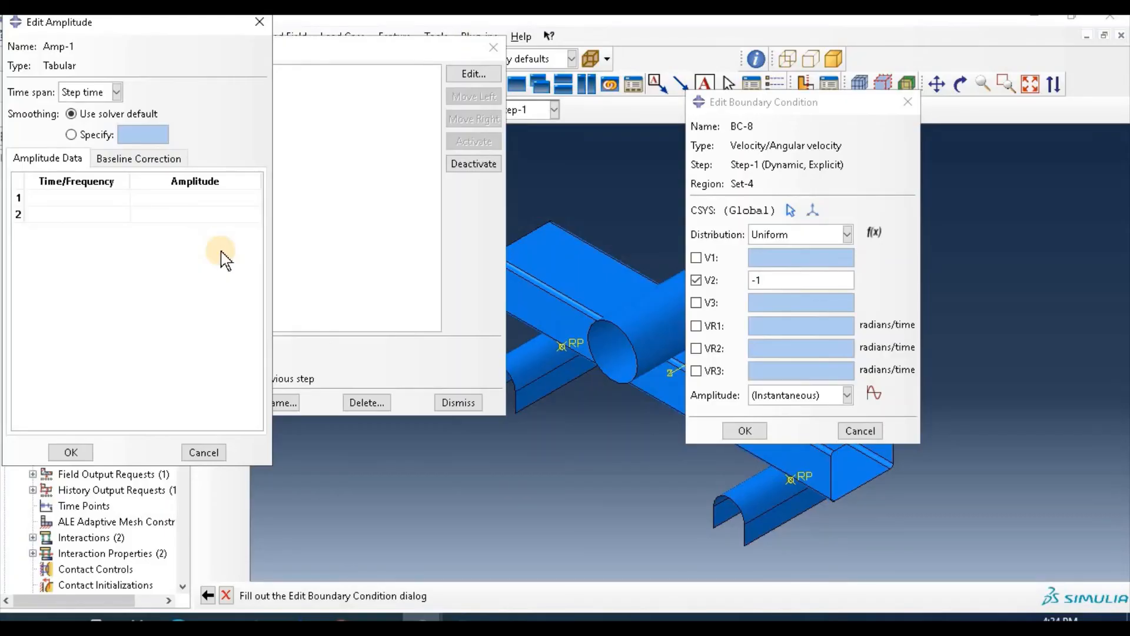
Paste the copied time and amplitude values into the Amp-1 data table in Abaqus, starting at row 1, and accept the amplitude
left_click(86, 198)
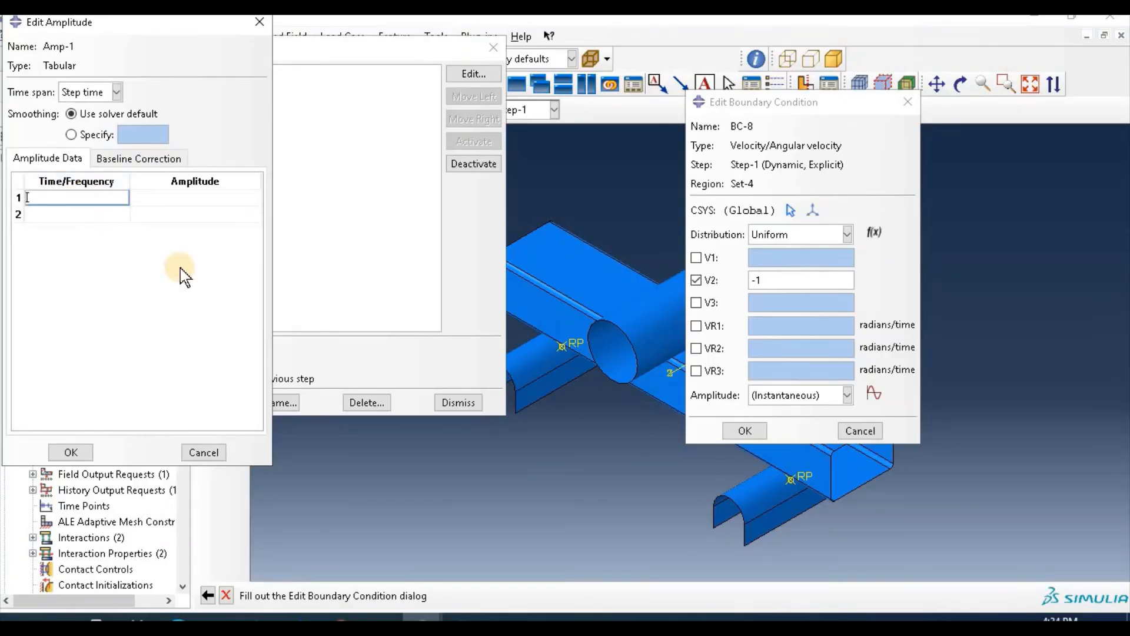
key("ctrl+v")
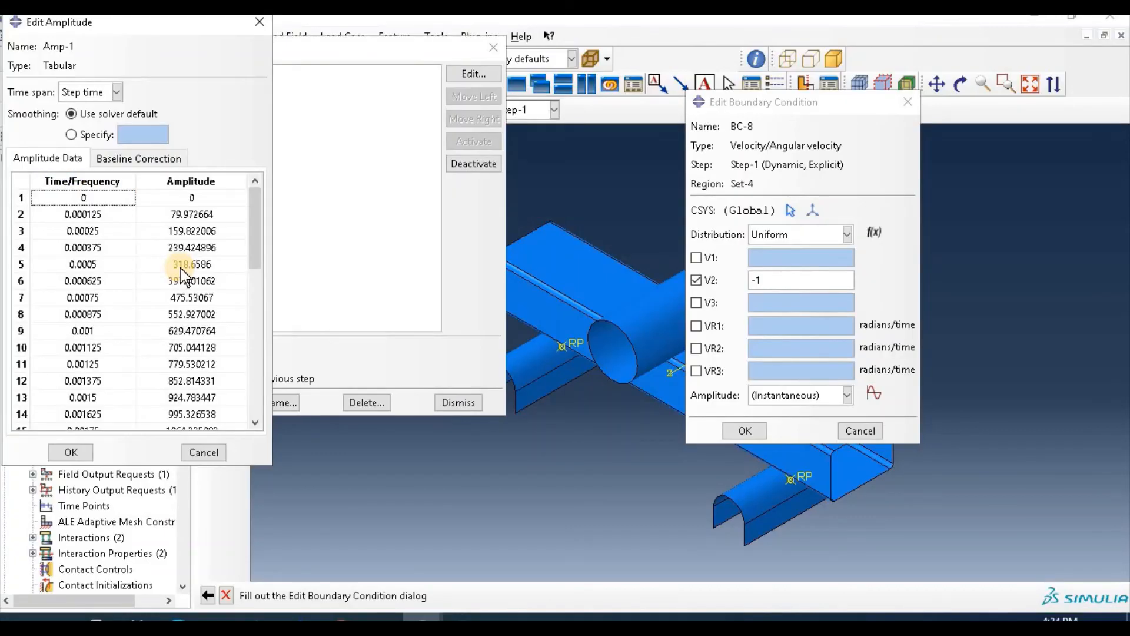
left_click(71, 452)
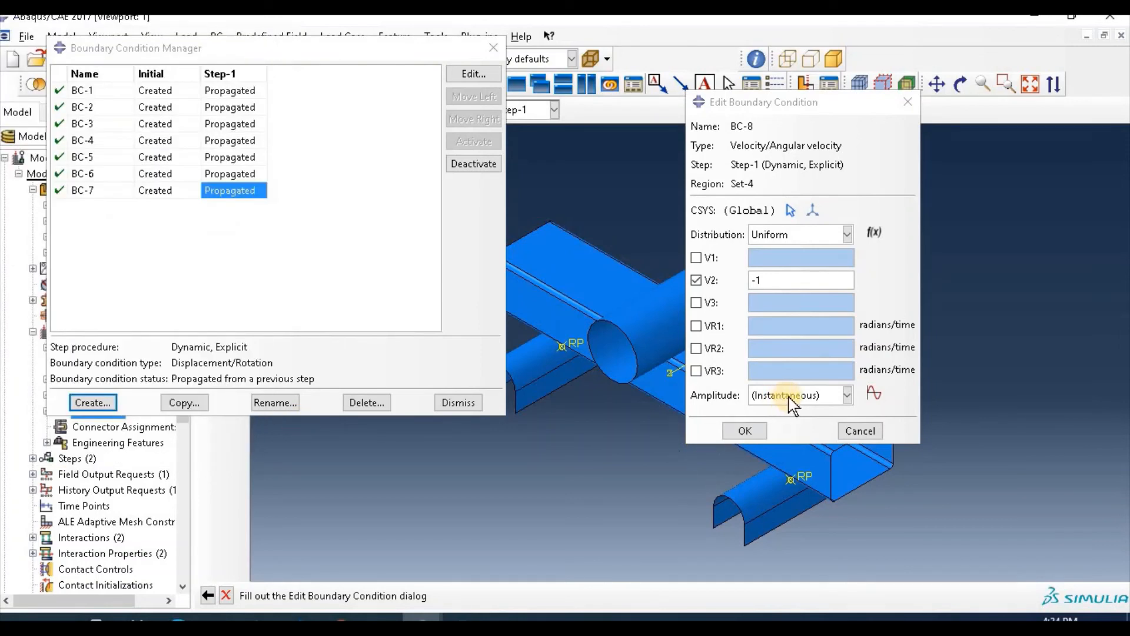
Assign amplitude Amp-1 to the punch velocity boundary condition and finish creating it
left_click(788, 395)
left_click(789, 431)
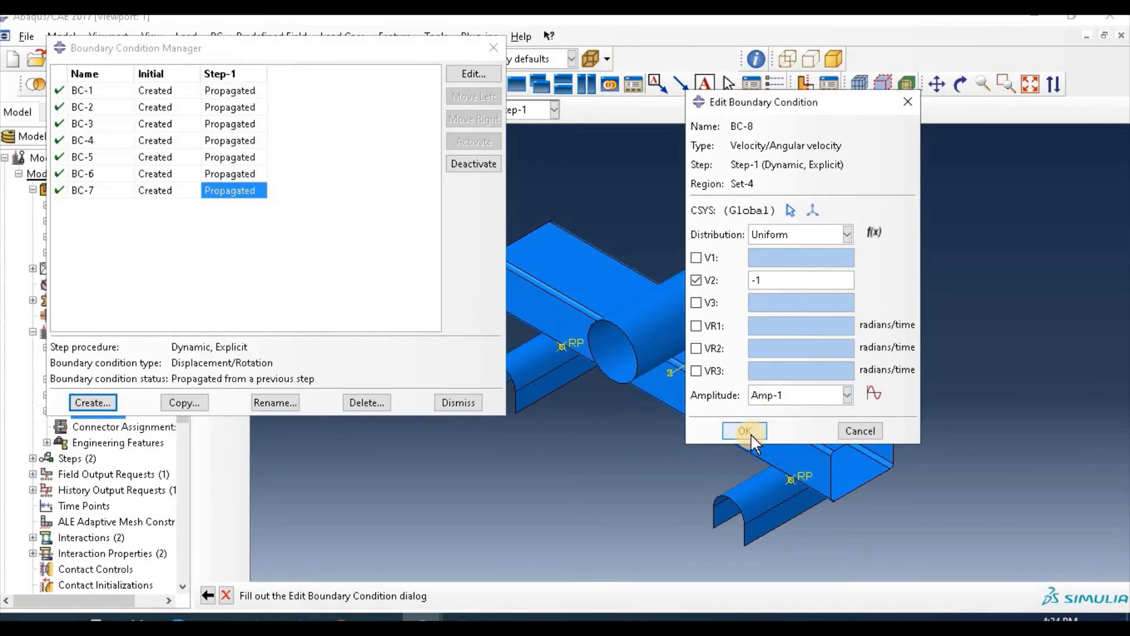
left_click(746, 431)
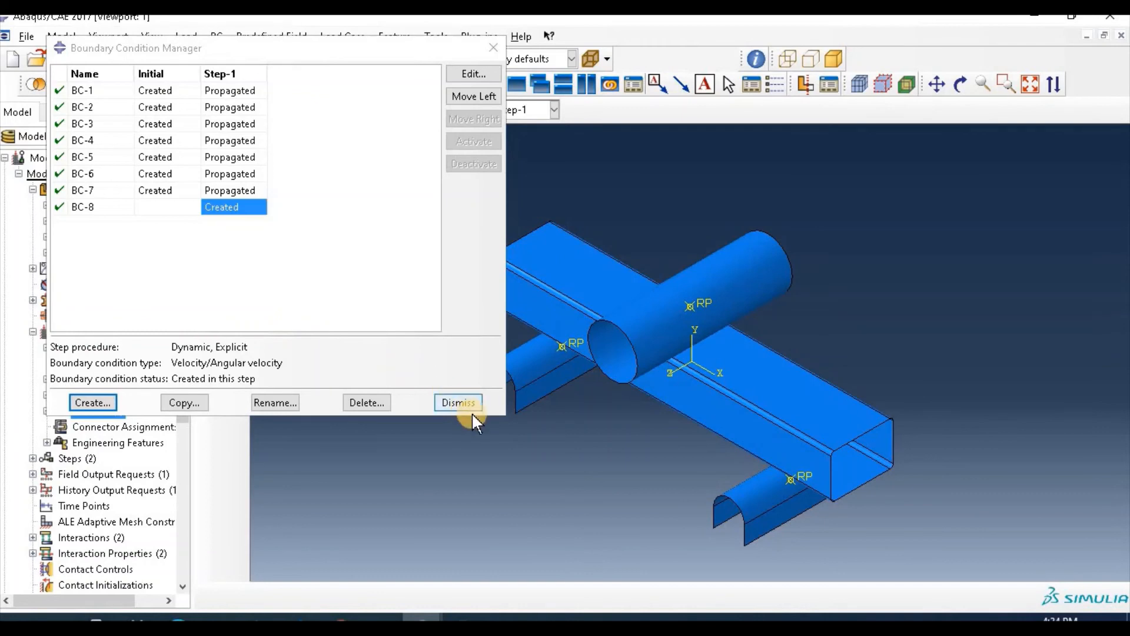
Close the boundary condition manager and switch to the Mesh module with the Left_Support part displayed in isometric view
left_click(453, 404)
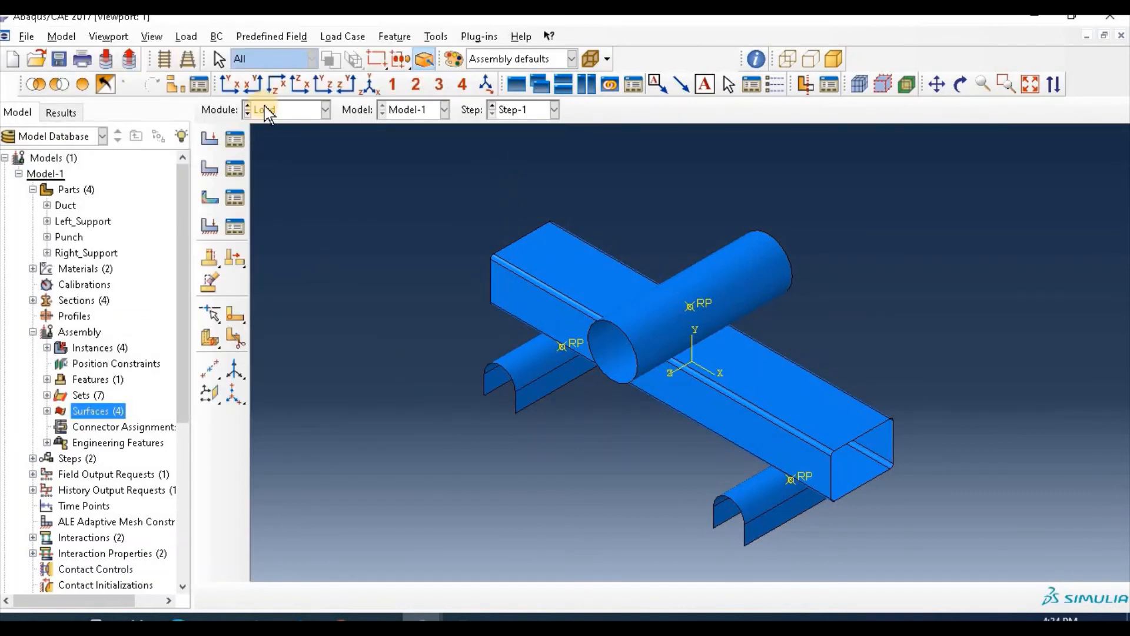
left_click(280, 110)
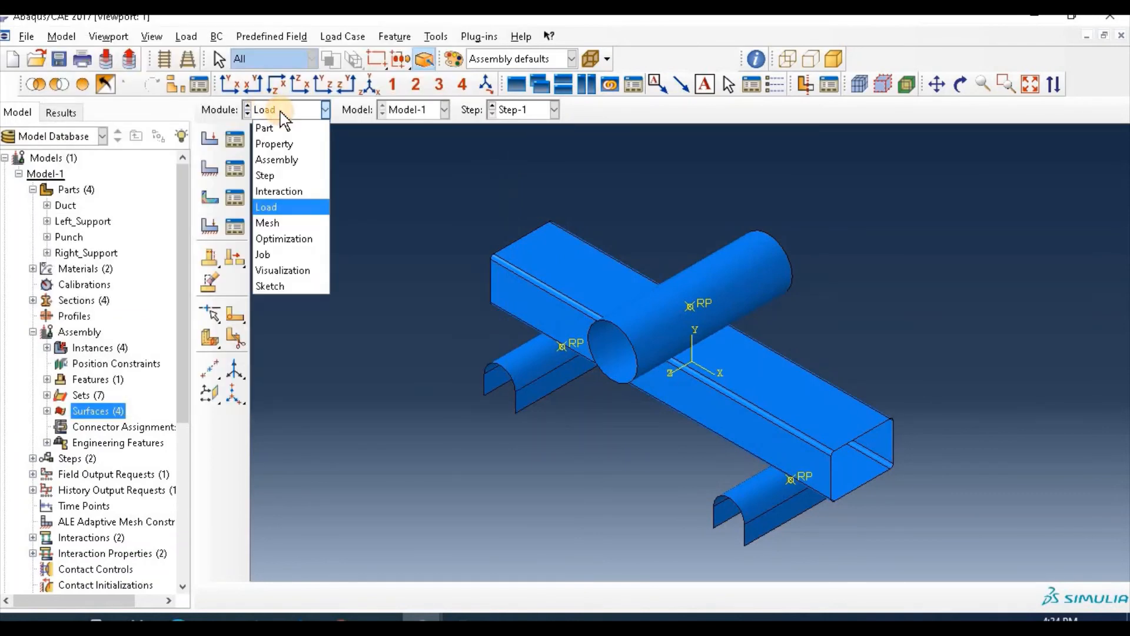
left_click(281, 224)
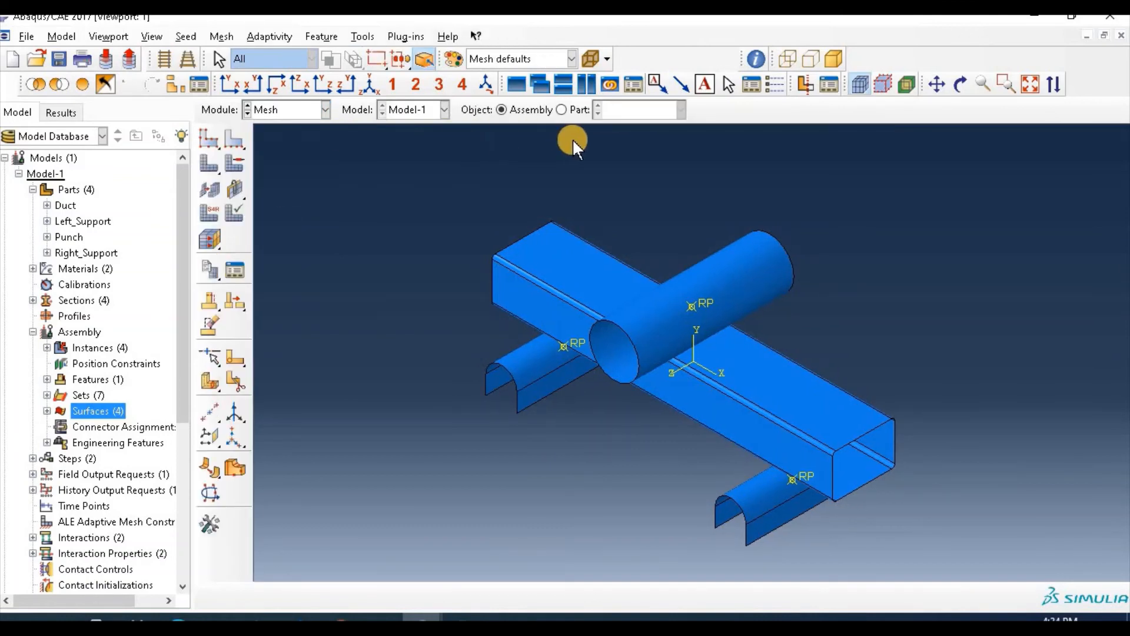
left_click(571, 111)
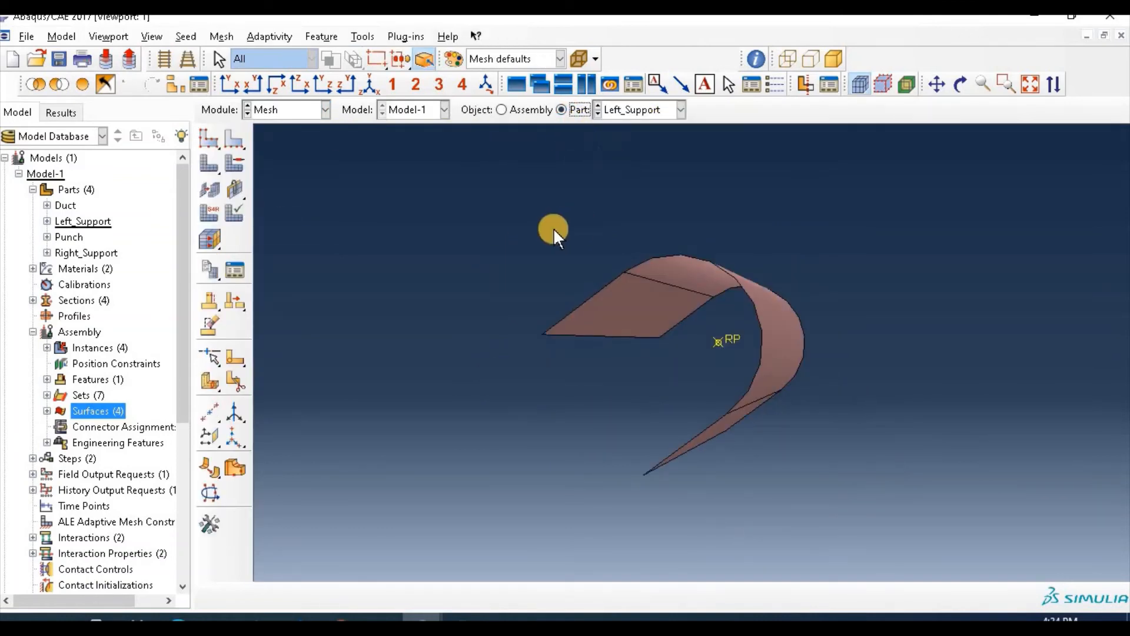
left_click(369, 84)
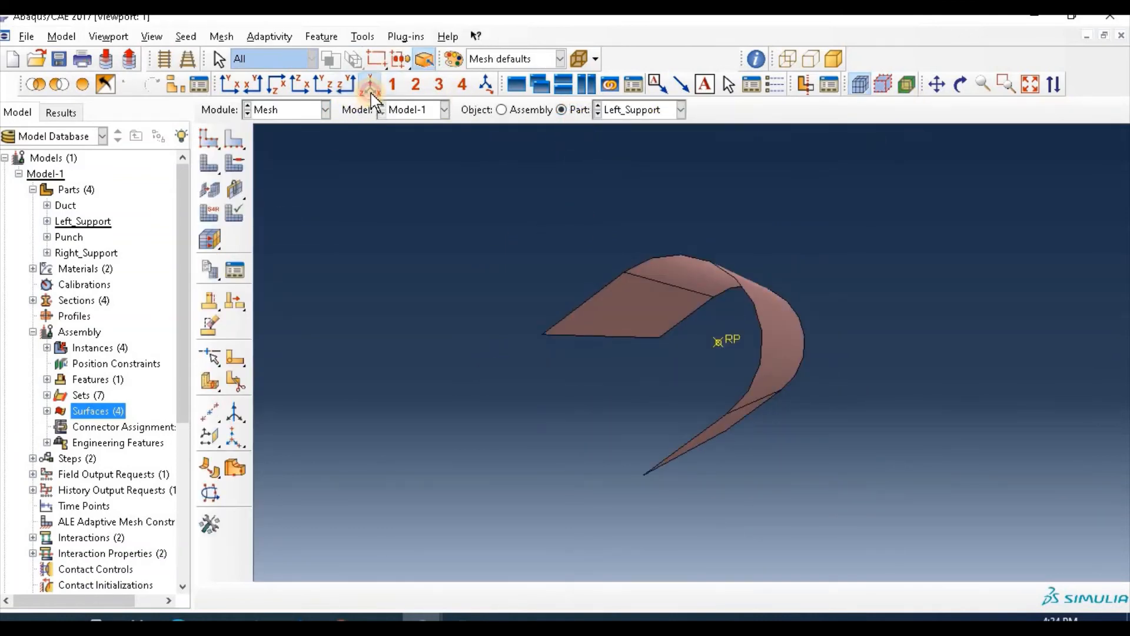
Seed the Left_Support part with an approximate global size of 3 and mesh it
left_click(216, 140)
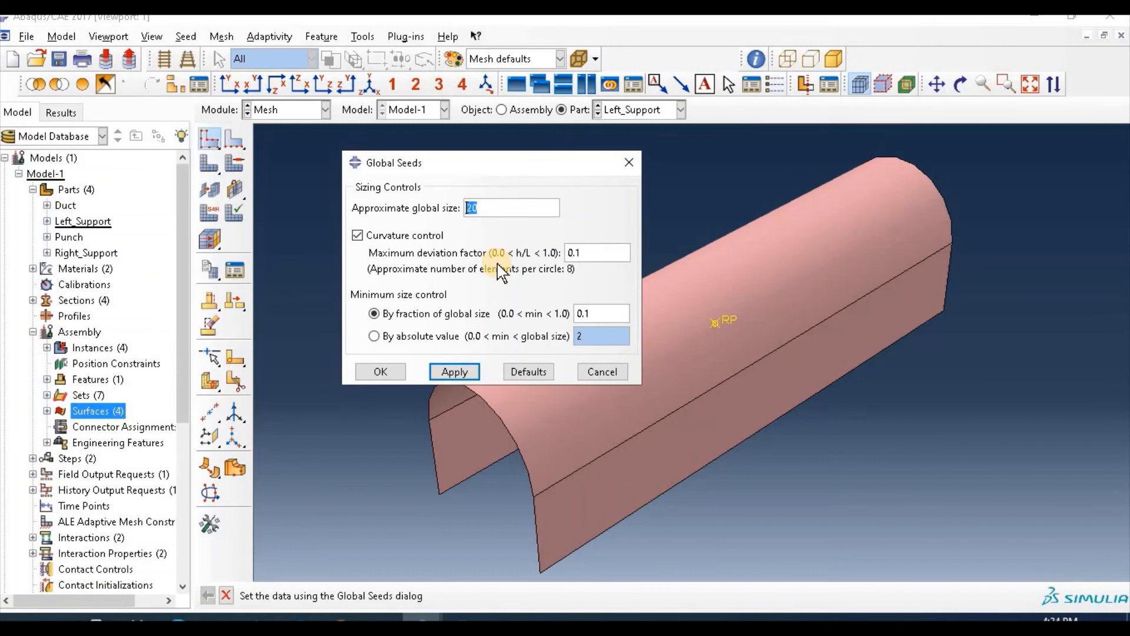
left_click(470, 372)
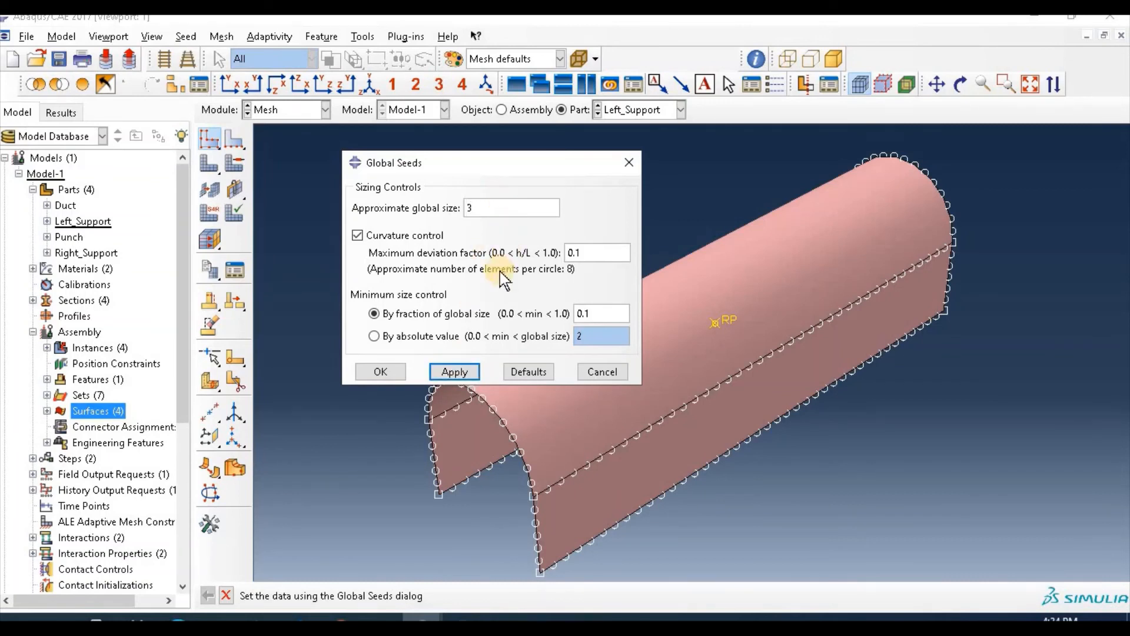
left_click(474, 372)
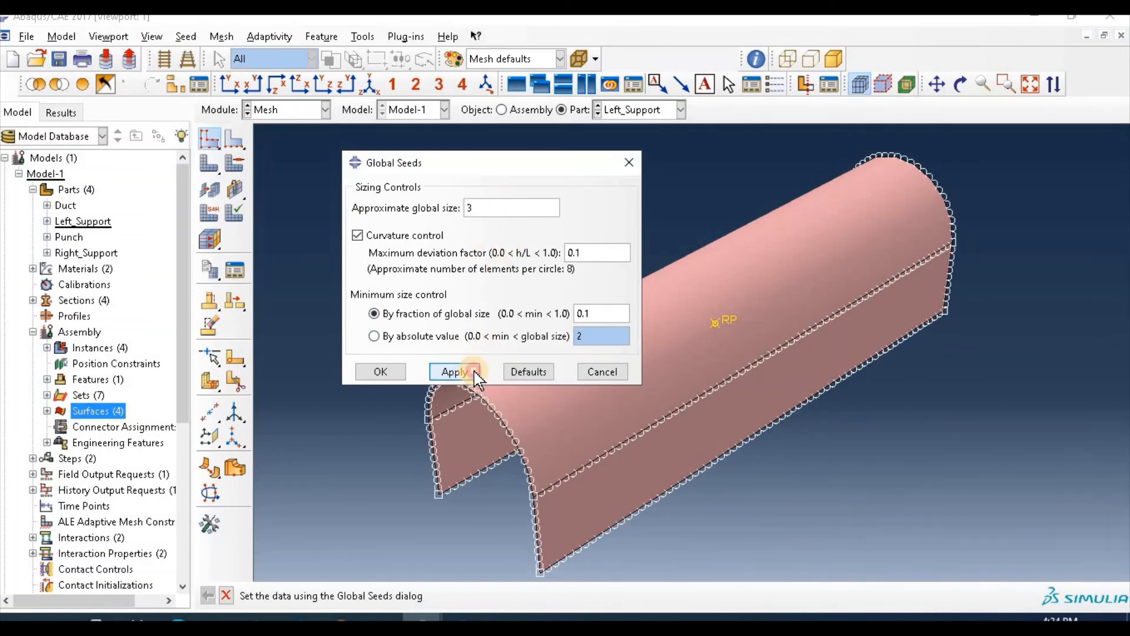
left_click(380, 371)
left_click(209, 163)
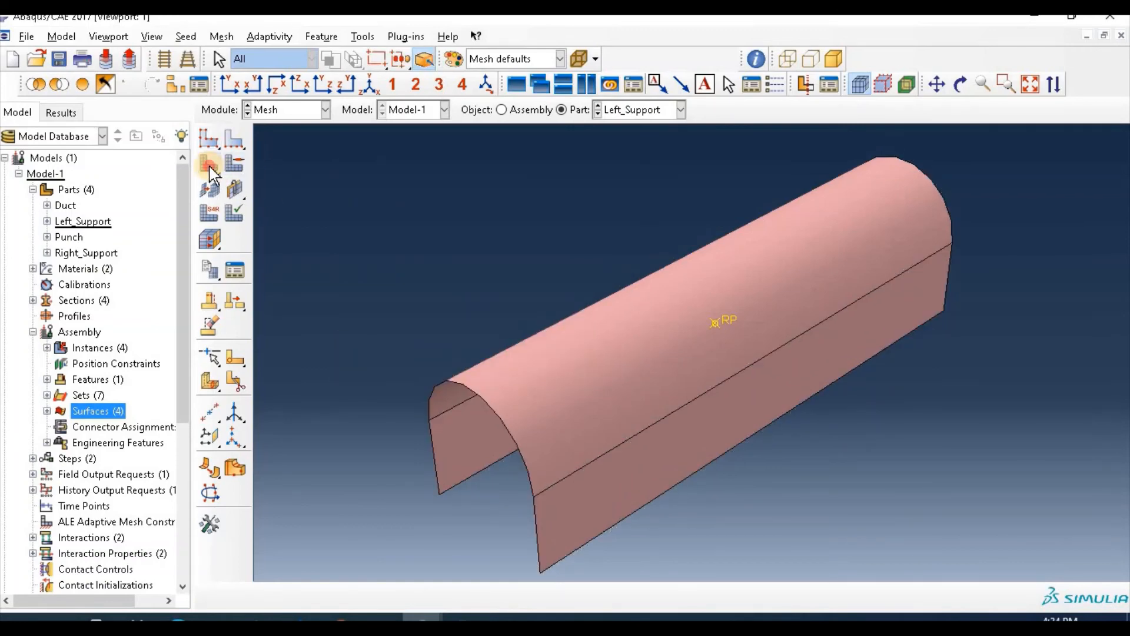
left_click(348, 596)
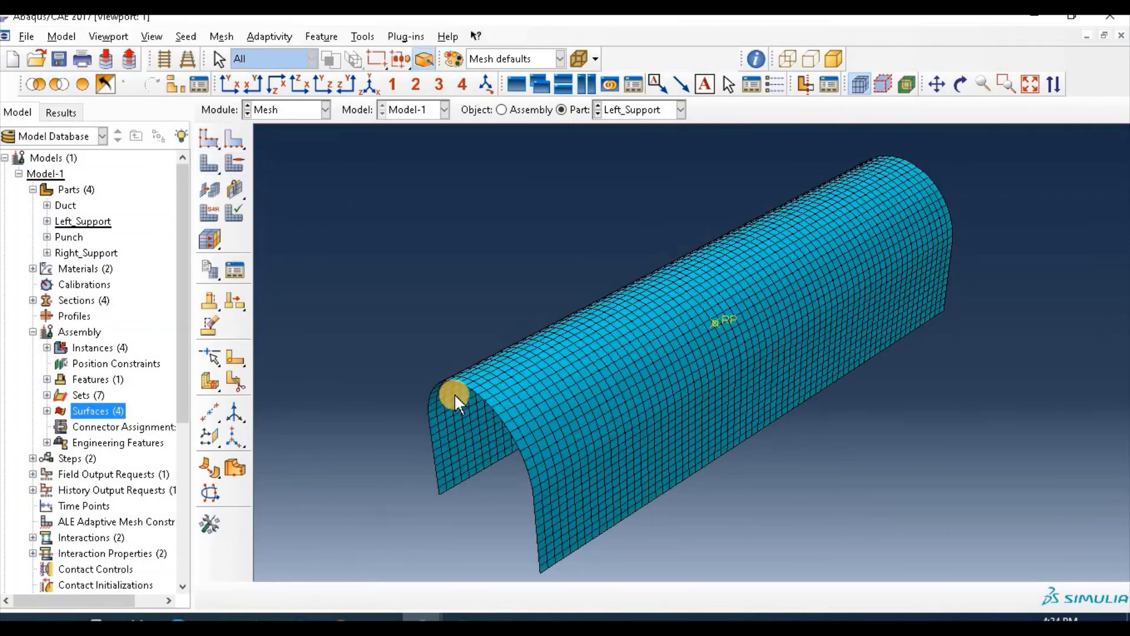
Display the Duct part, apply global seeds to it and mesh it
left_click(645, 114)
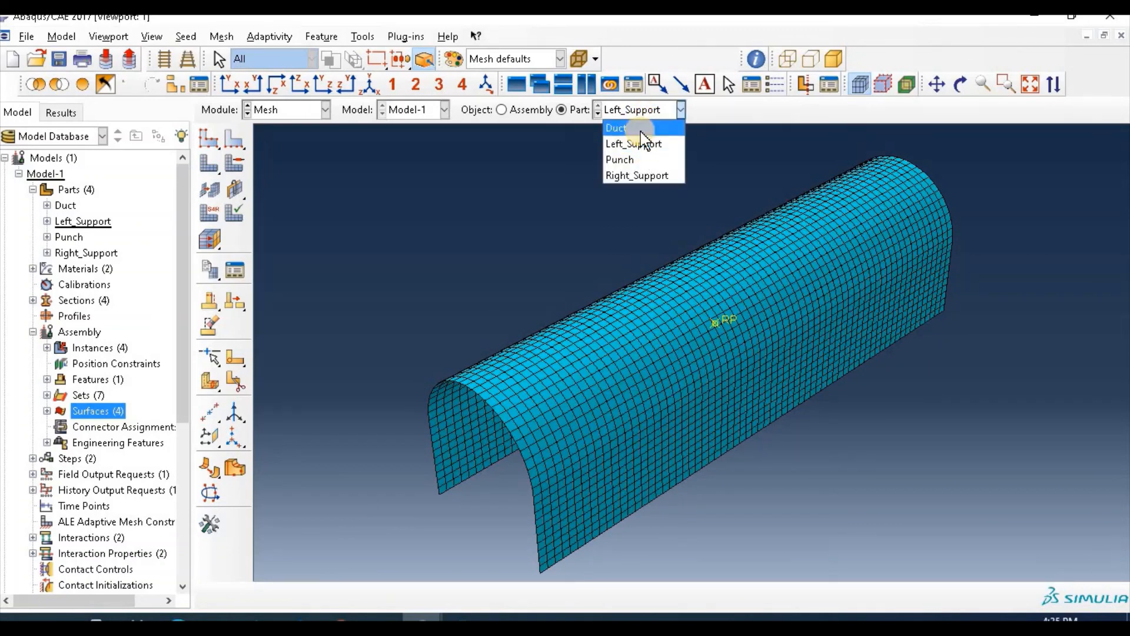
left_click(636, 128)
left_click(206, 140)
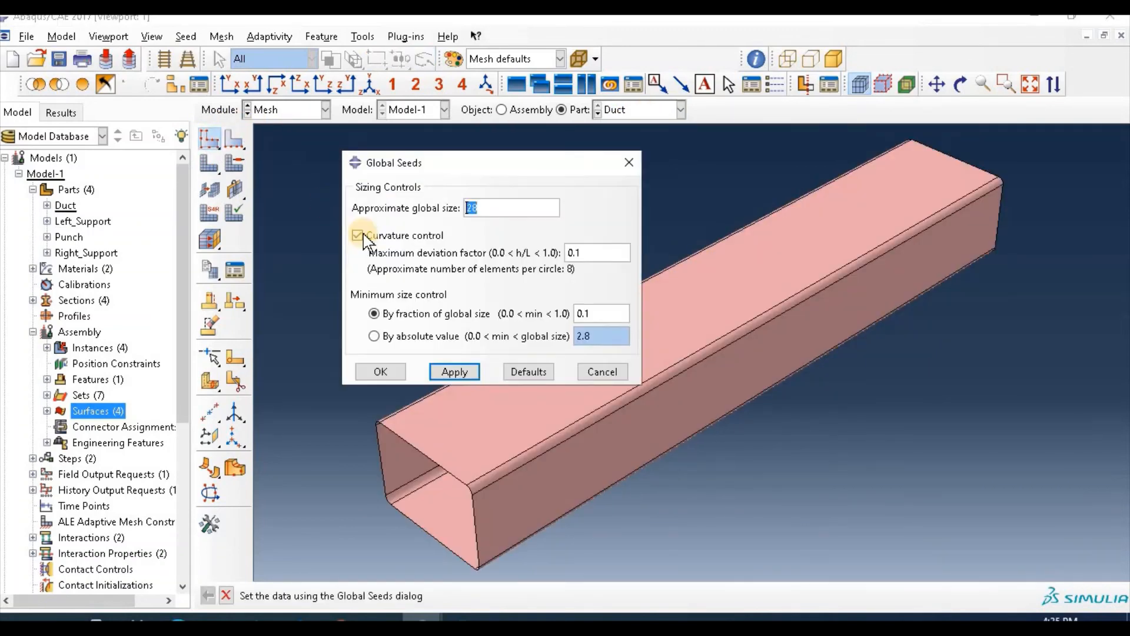
left_click(455, 372)
left_click(381, 372)
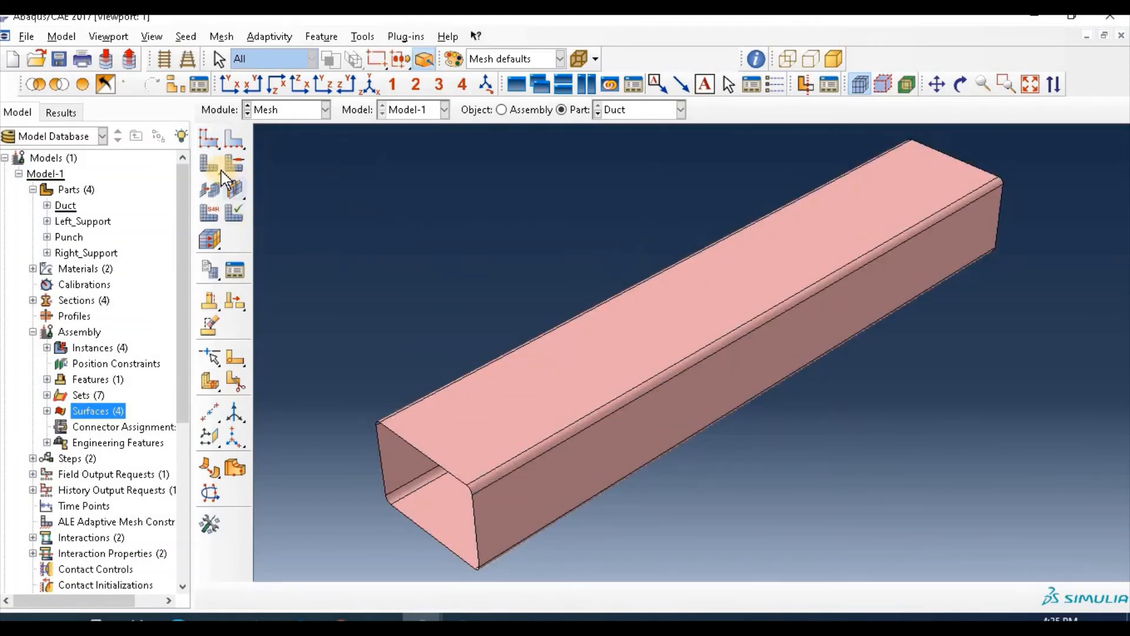
left_click(210, 165)
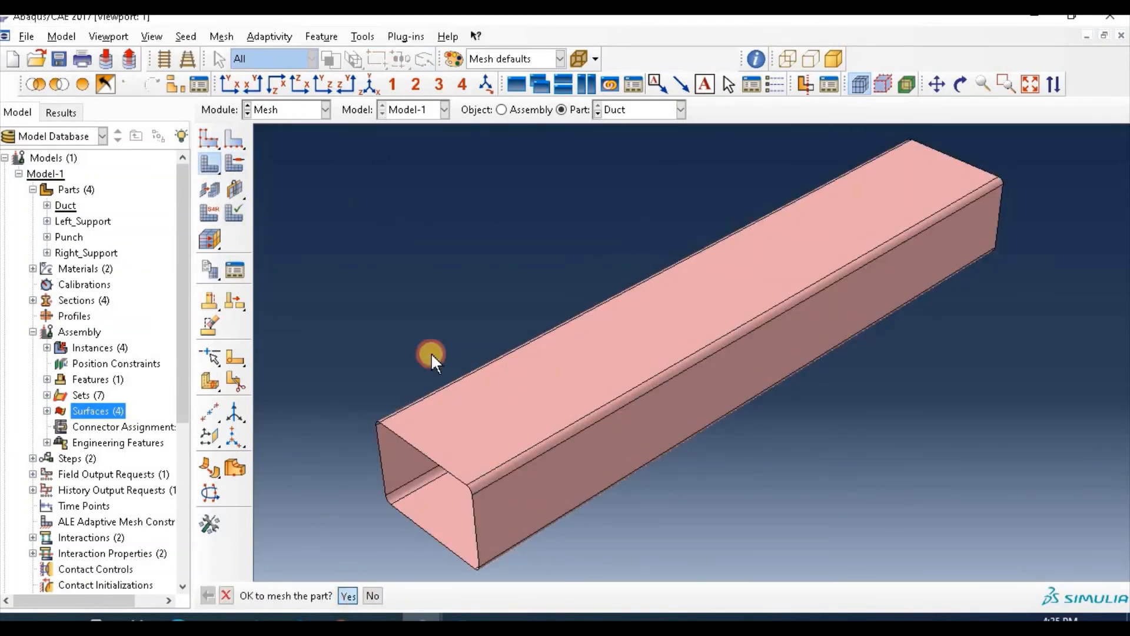
middle_click(431, 354)
Assign the Explicit, linear Shell element type to all faces of the Duct part
left_click(214, 212)
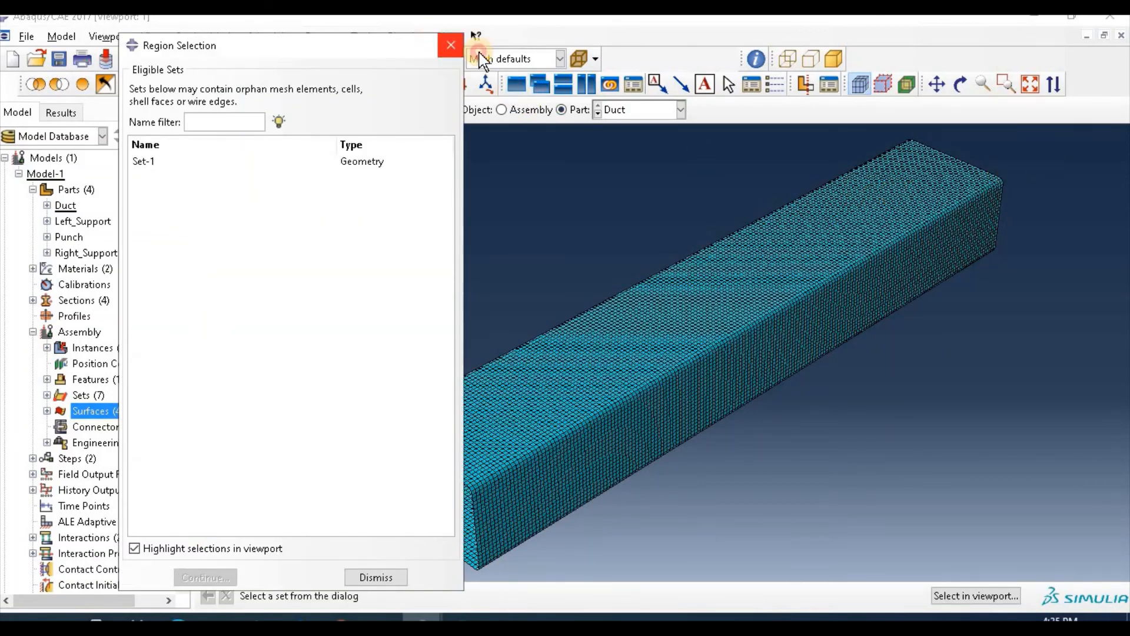
left_click(451, 45)
left_click_drag(1028, 143, 425, 570)
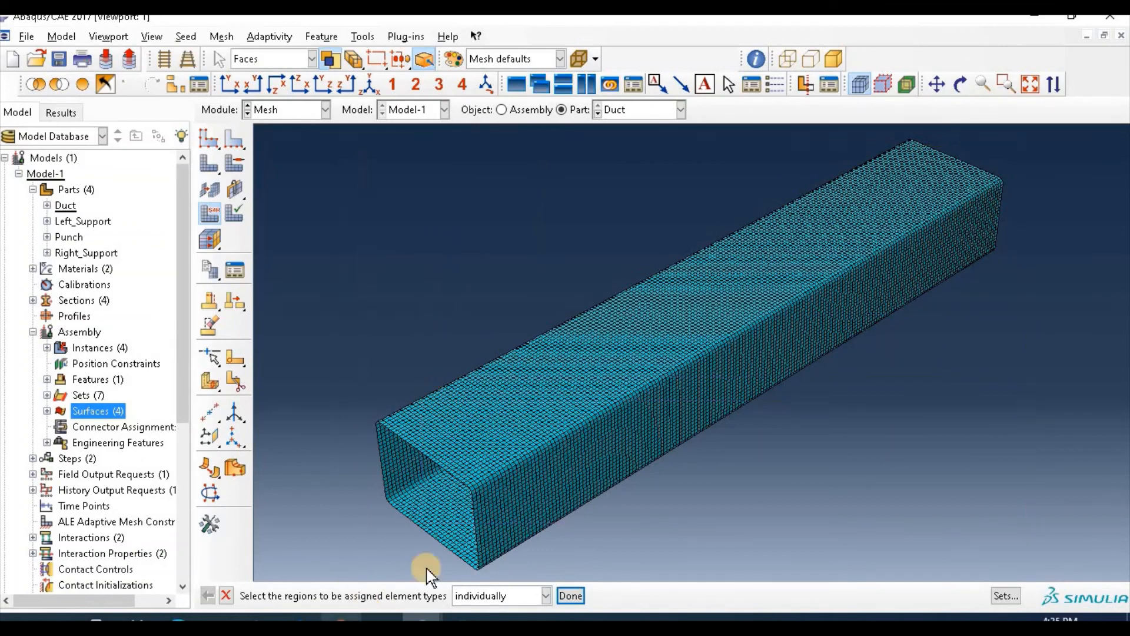
left_click(570, 596)
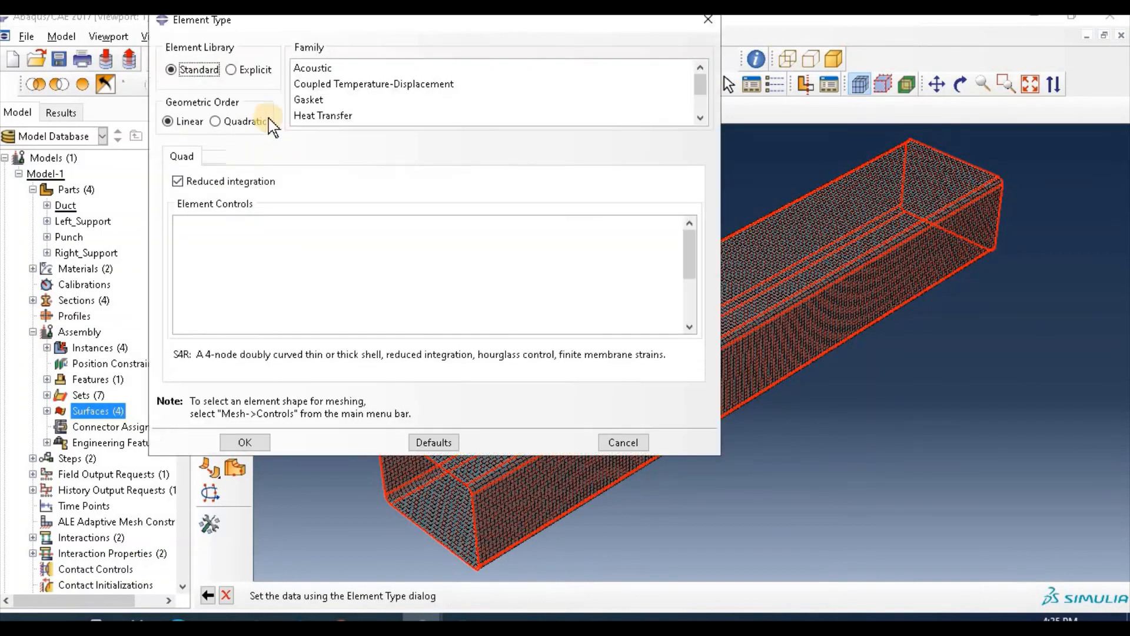
left_click(244, 69)
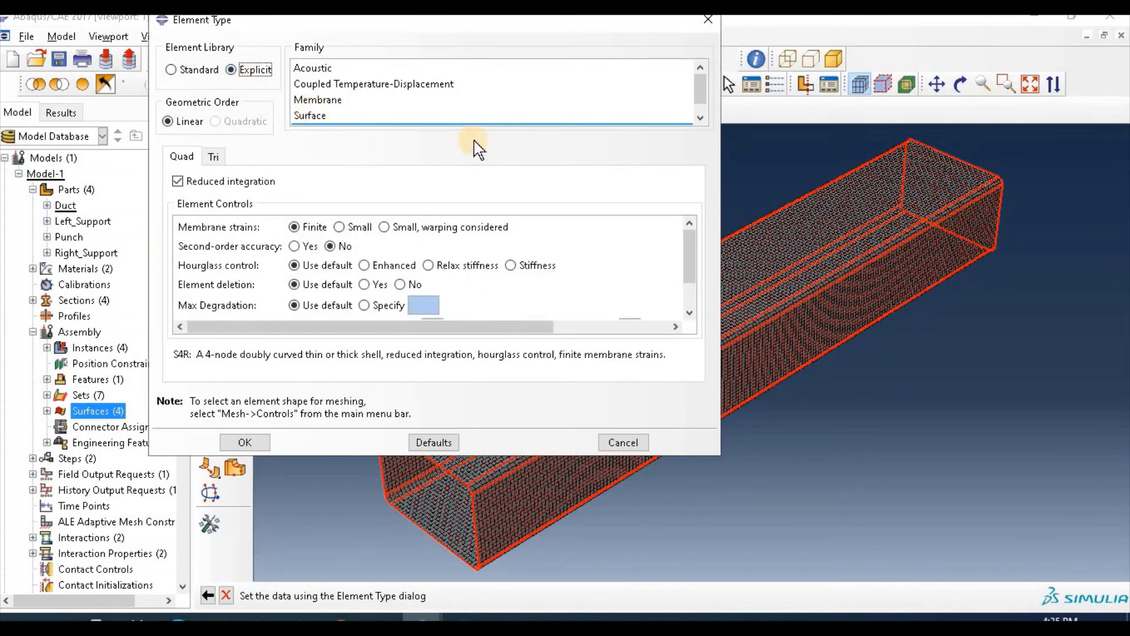
left_click(701, 118)
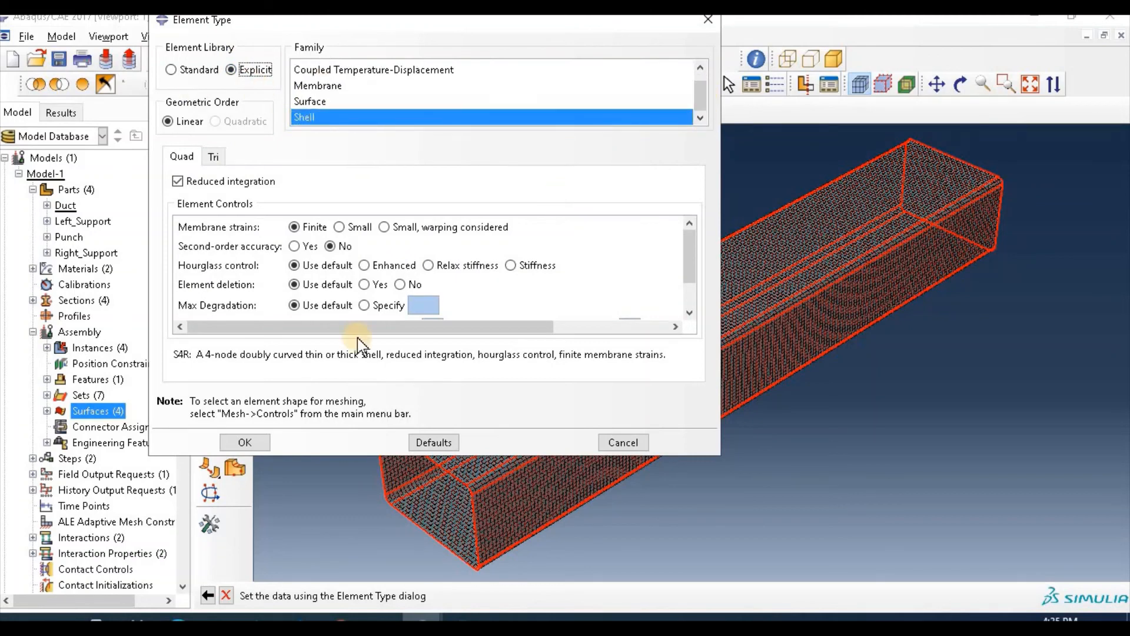
left_click(244, 442)
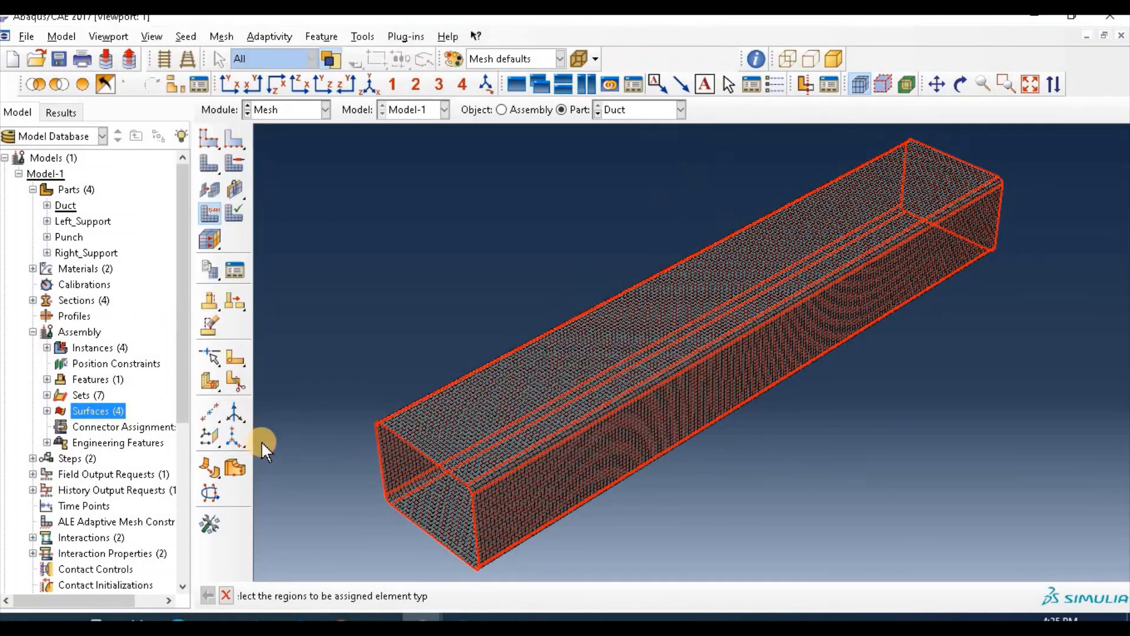
Switch to the Left_Support part and assign the Explicit, linear Shell element type to all its faces
left_click(641, 114)
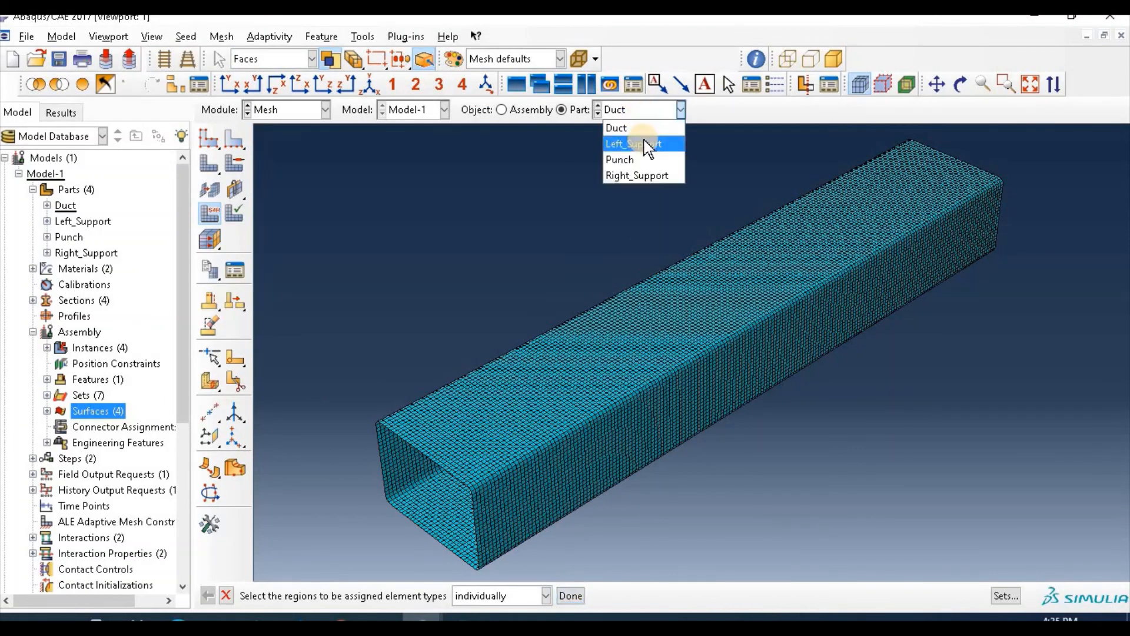
left_click(647, 144)
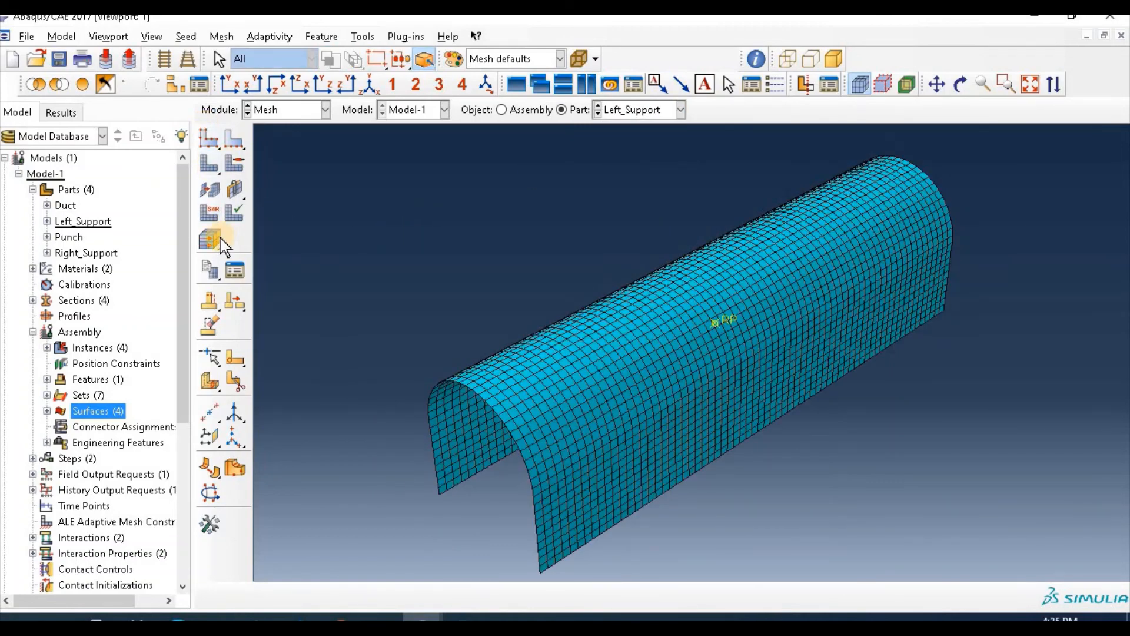
left_click(207, 213)
left_click_drag(351, 146, 1062, 583)
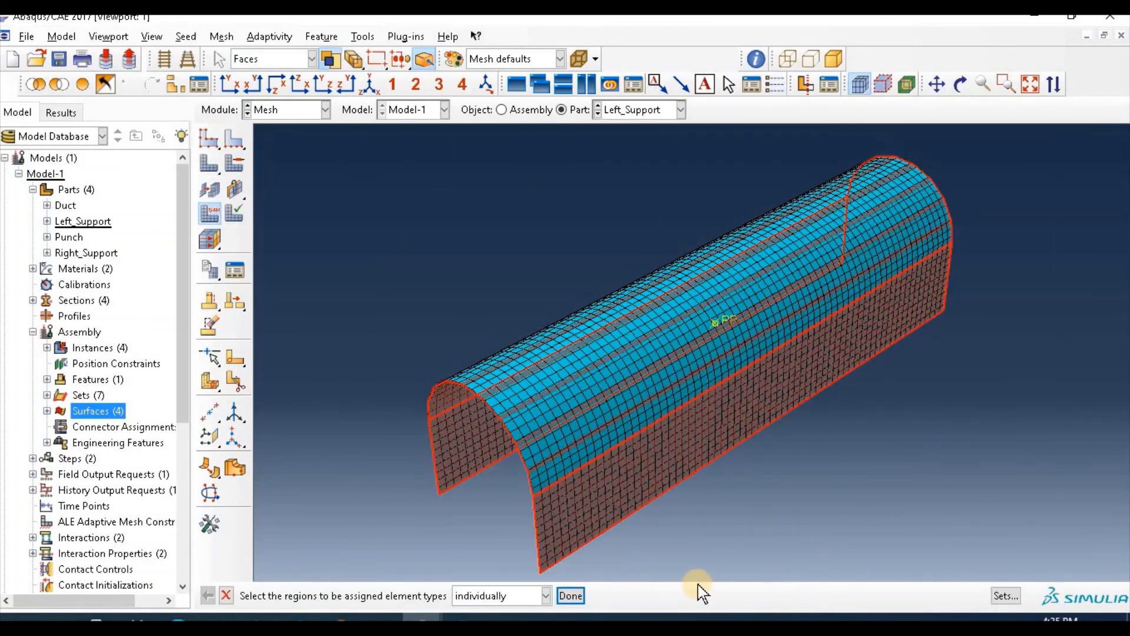
left_click(570, 595)
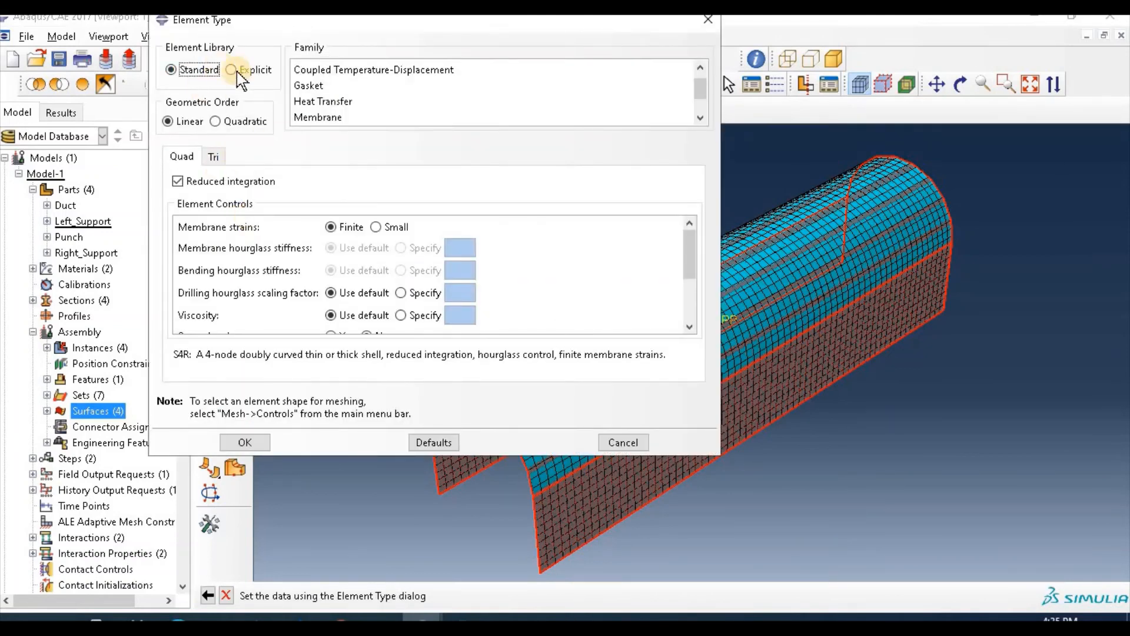
left_click(236, 71)
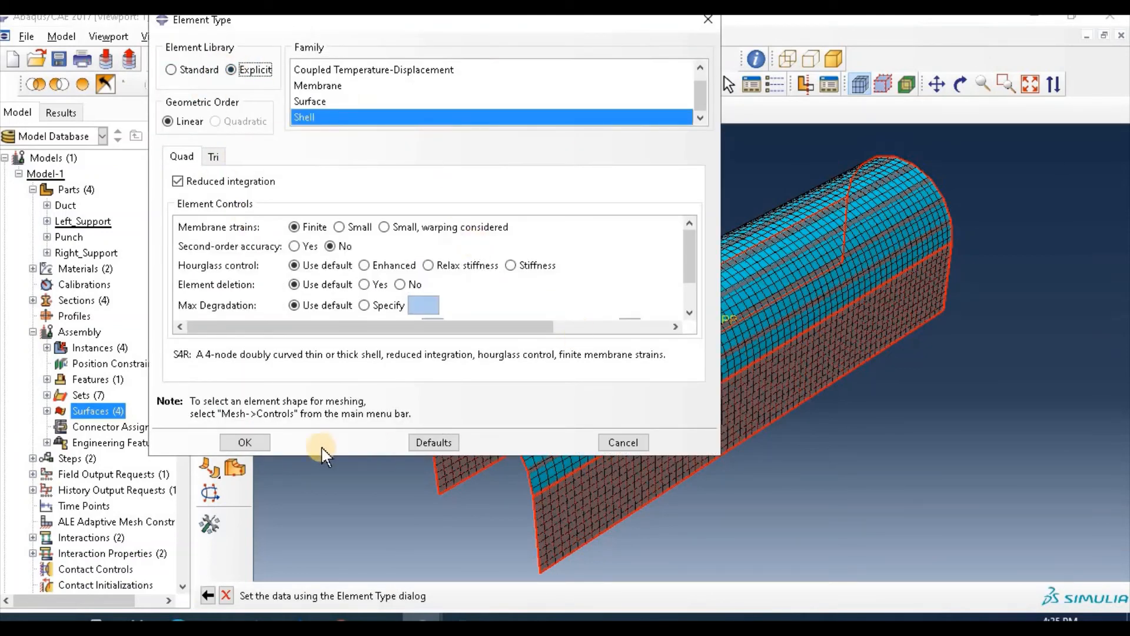
left_click(247, 442)
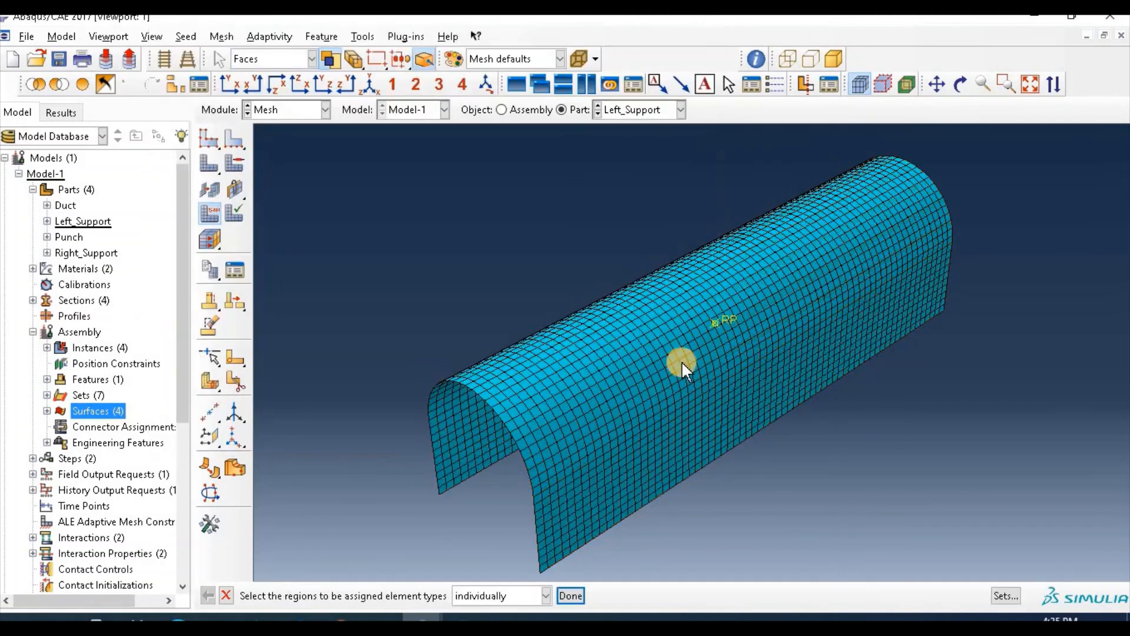
Switch to the Punch part, seed it with an approximate global size of 3 and mesh it
left_click(653, 111)
left_click(655, 159)
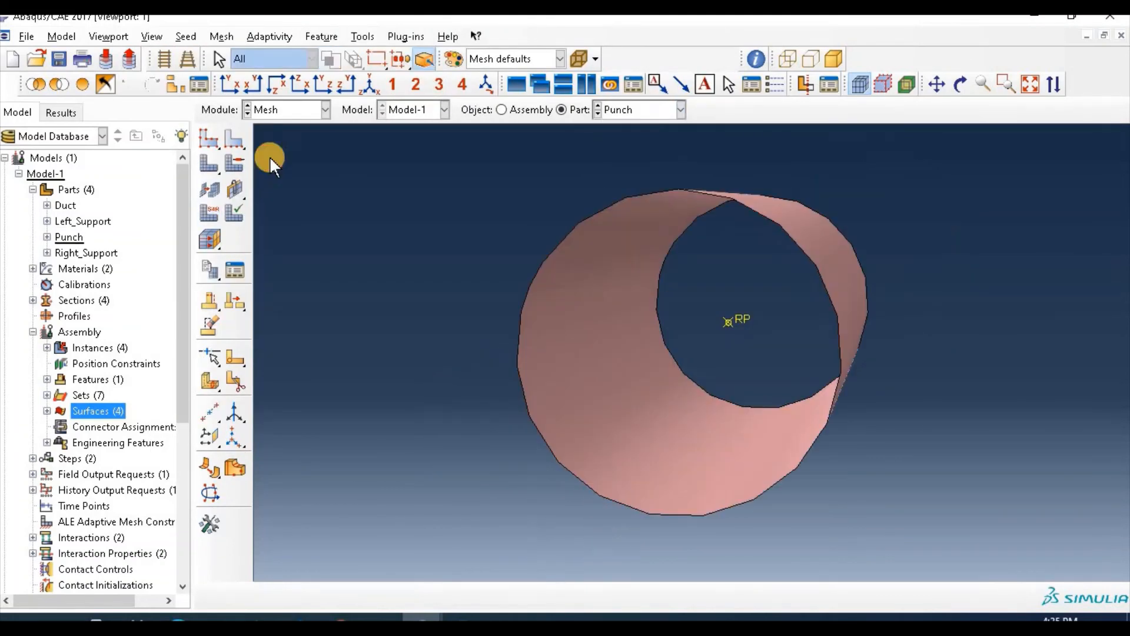
left_click(253, 189)
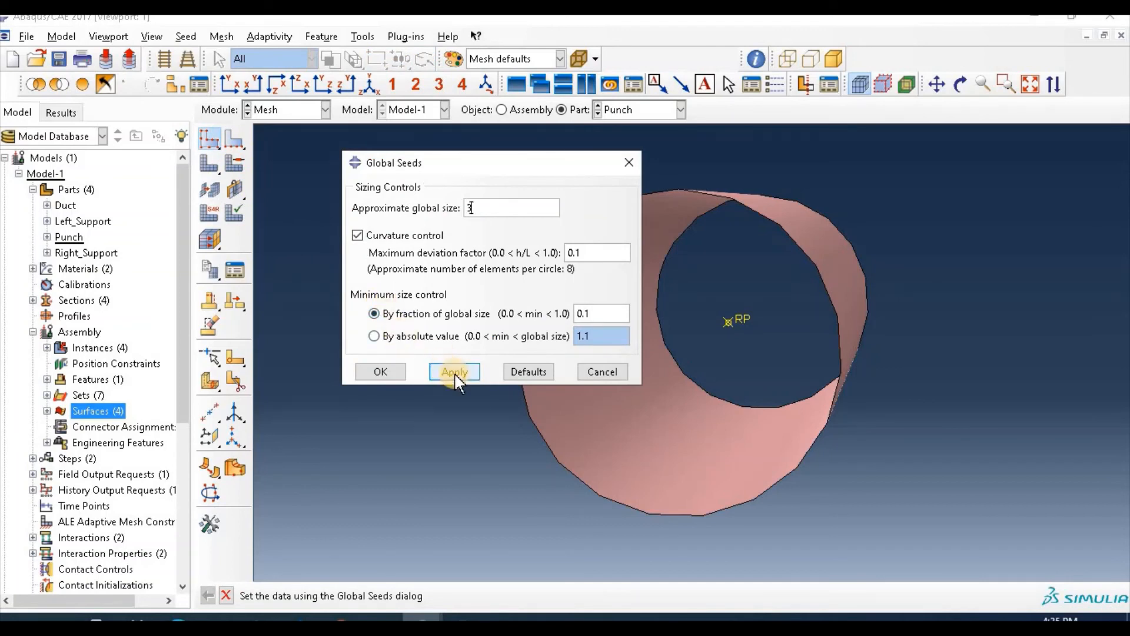
left_click(381, 372)
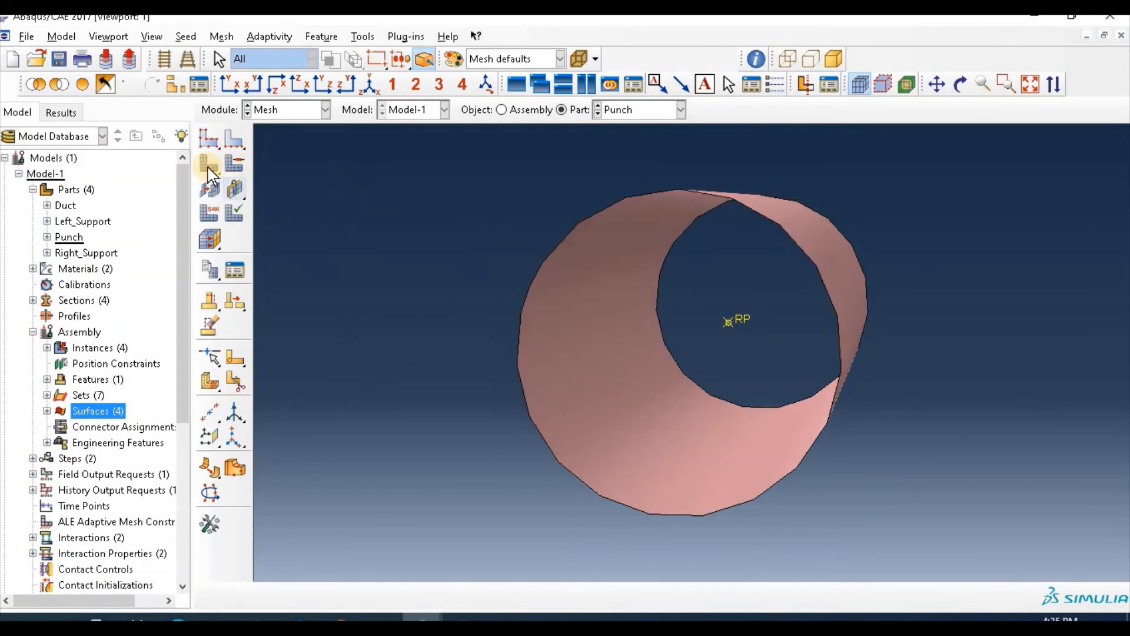
left_click(208, 165)
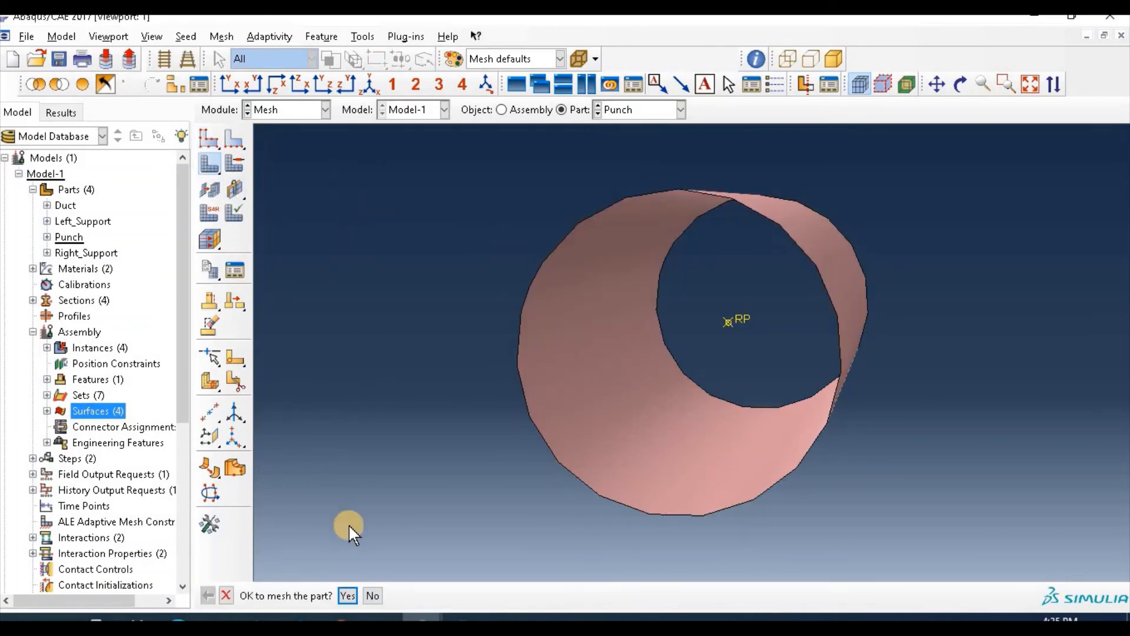
left_click(347, 594)
Assign the Explicit, linear Shell element type to all faces of the meshed Punch part
left_click(212, 213)
left_click(445, 111)
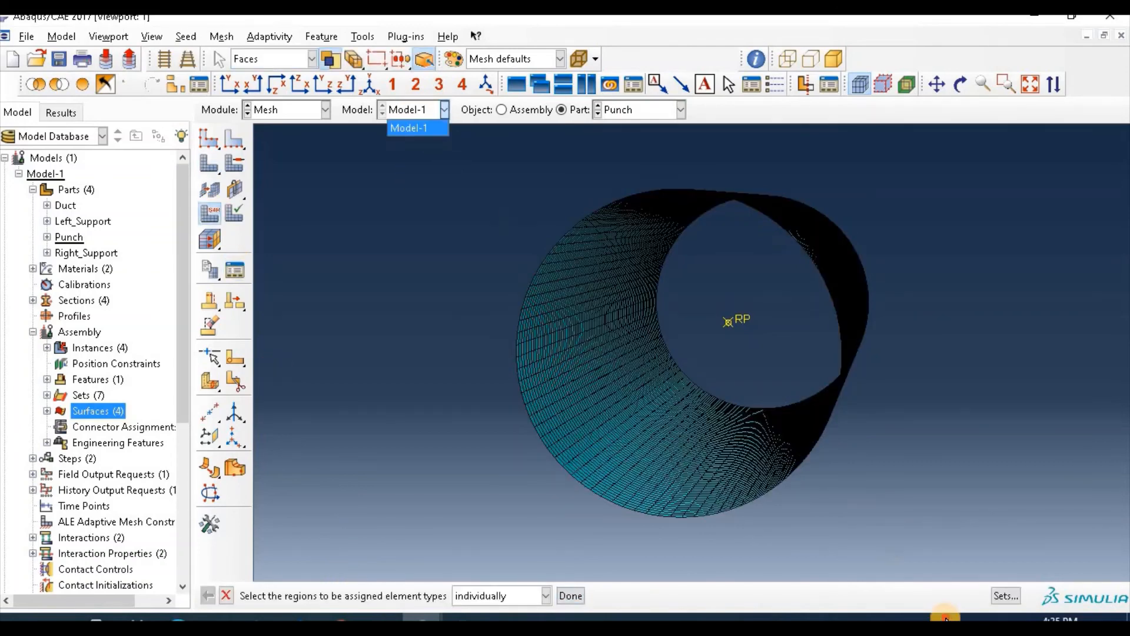
left_click(643, 345)
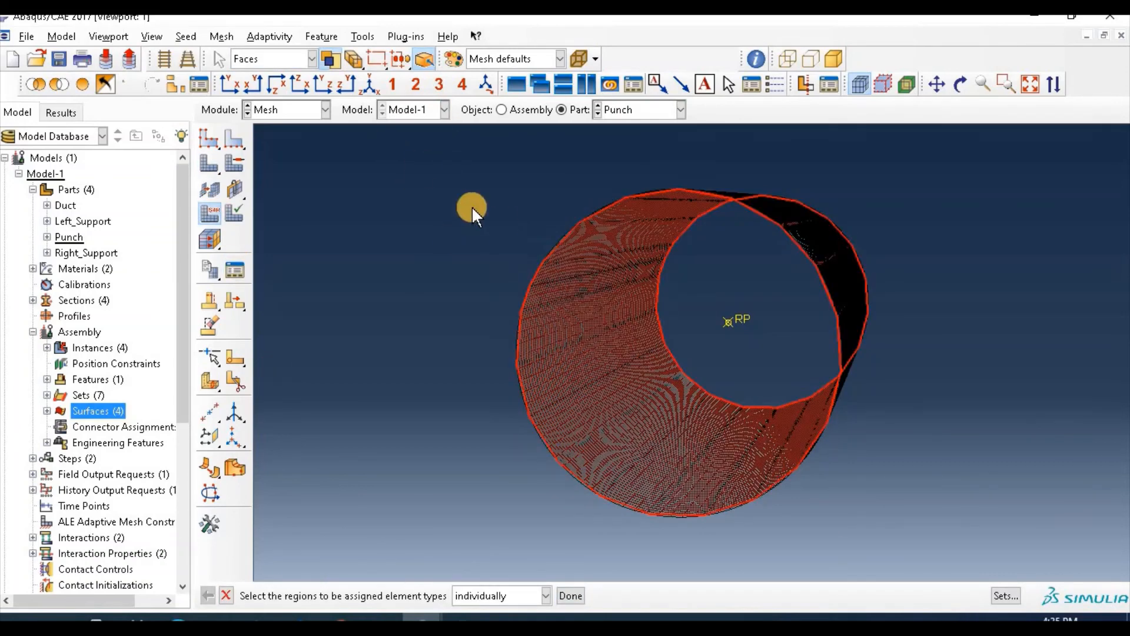
left_click_drag(417, 162, 1054, 500)
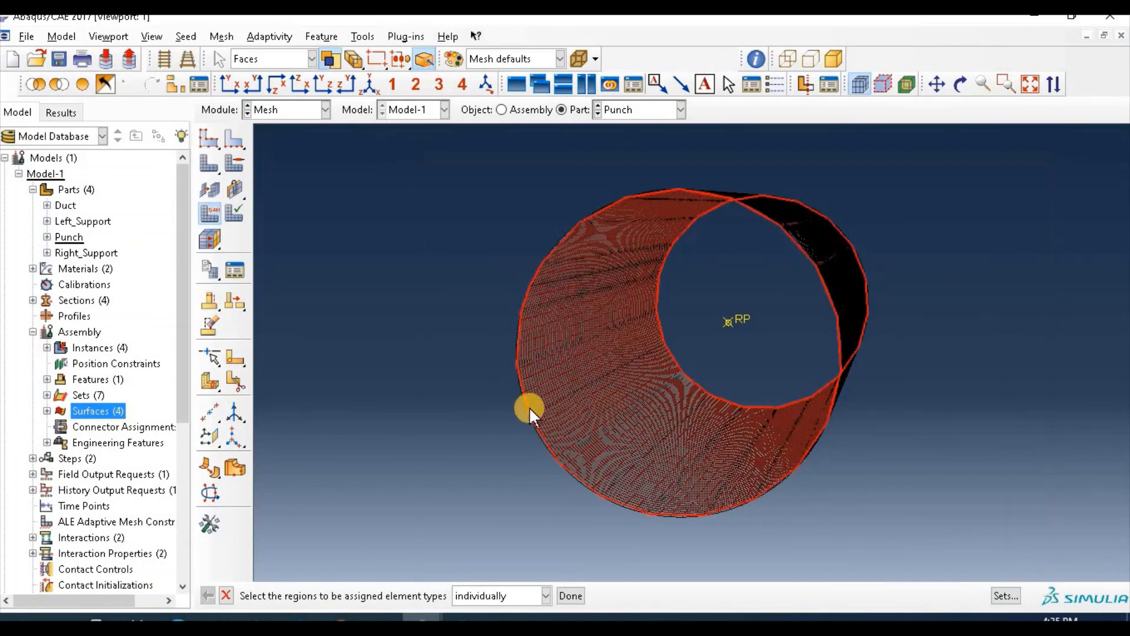
left_click(571, 596)
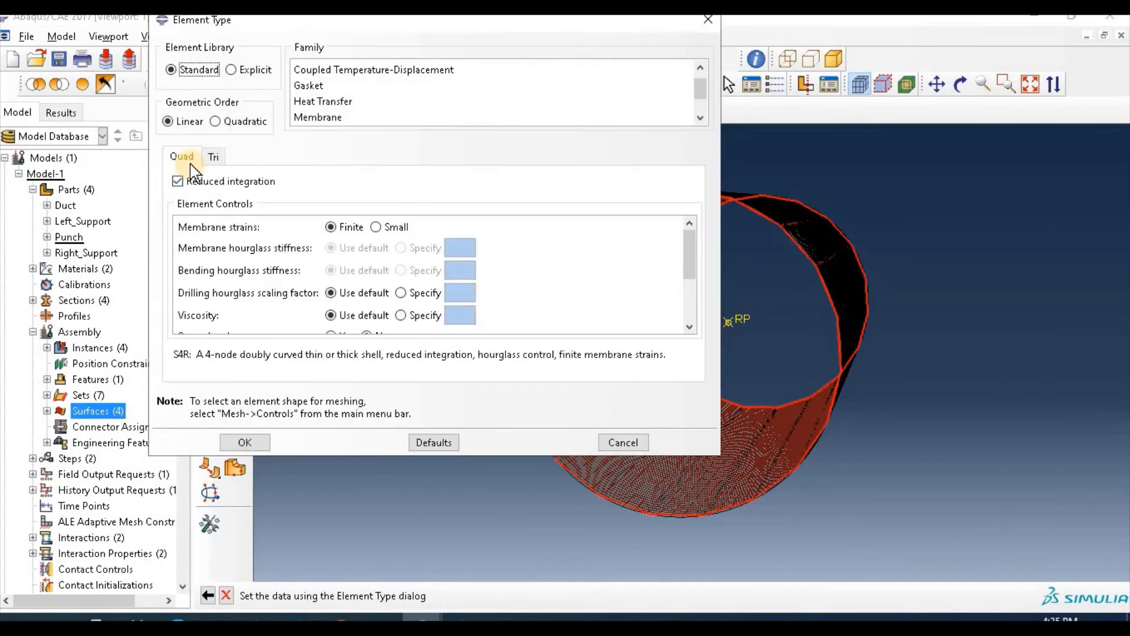
left_click(232, 70)
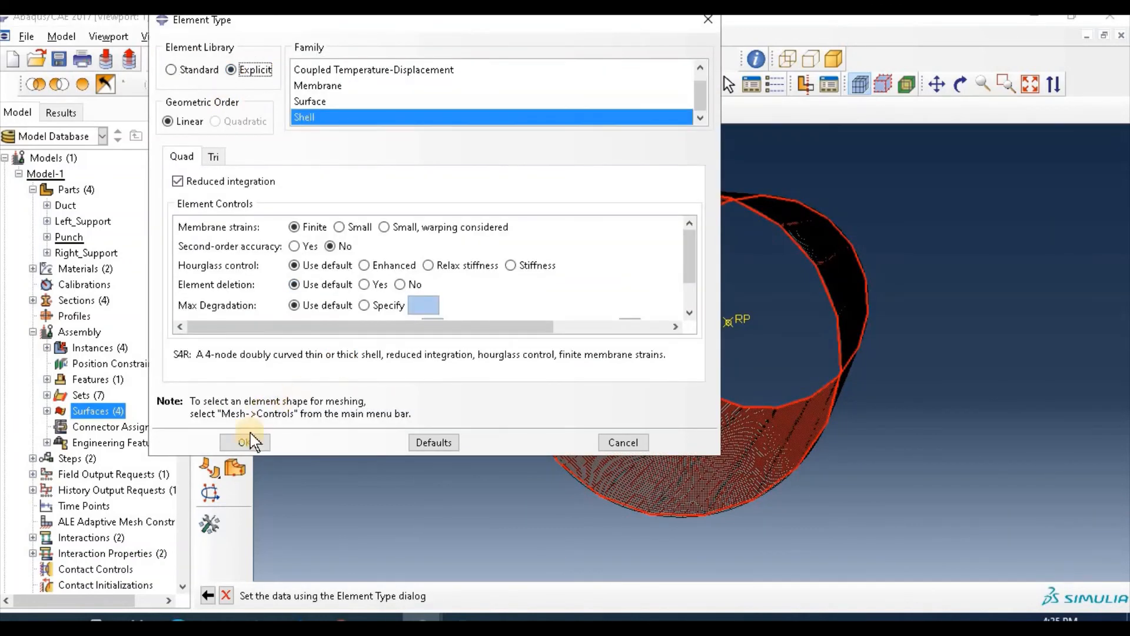
left_click(244, 442)
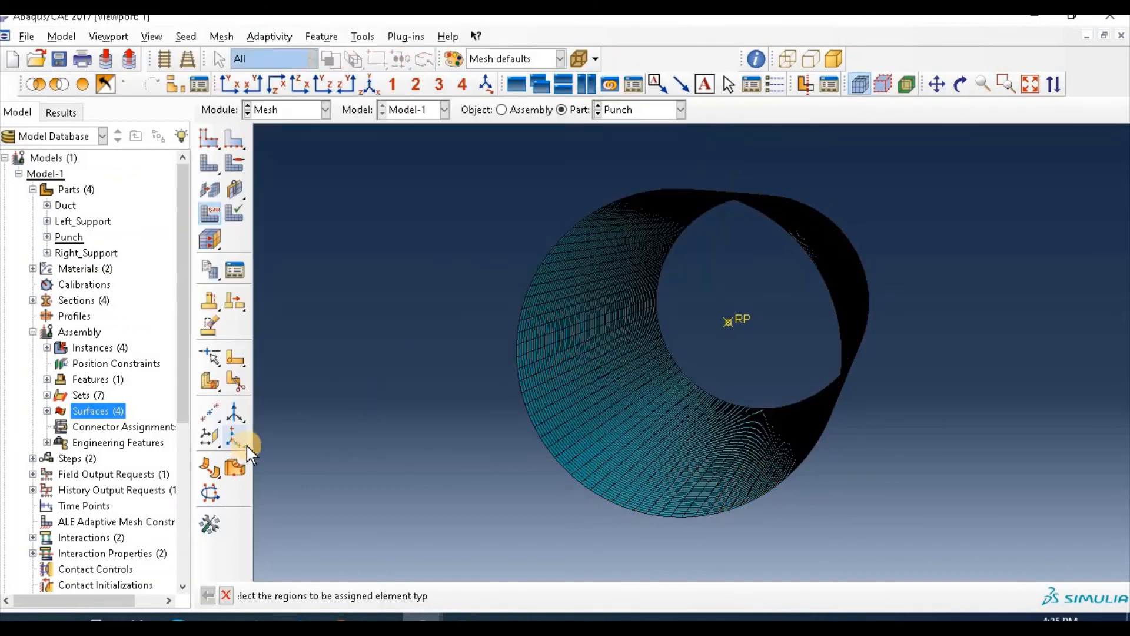
Switch to the Right_Support part, apply global seeds to it and mesh it
left_click(644, 109)
left_click(659, 172)
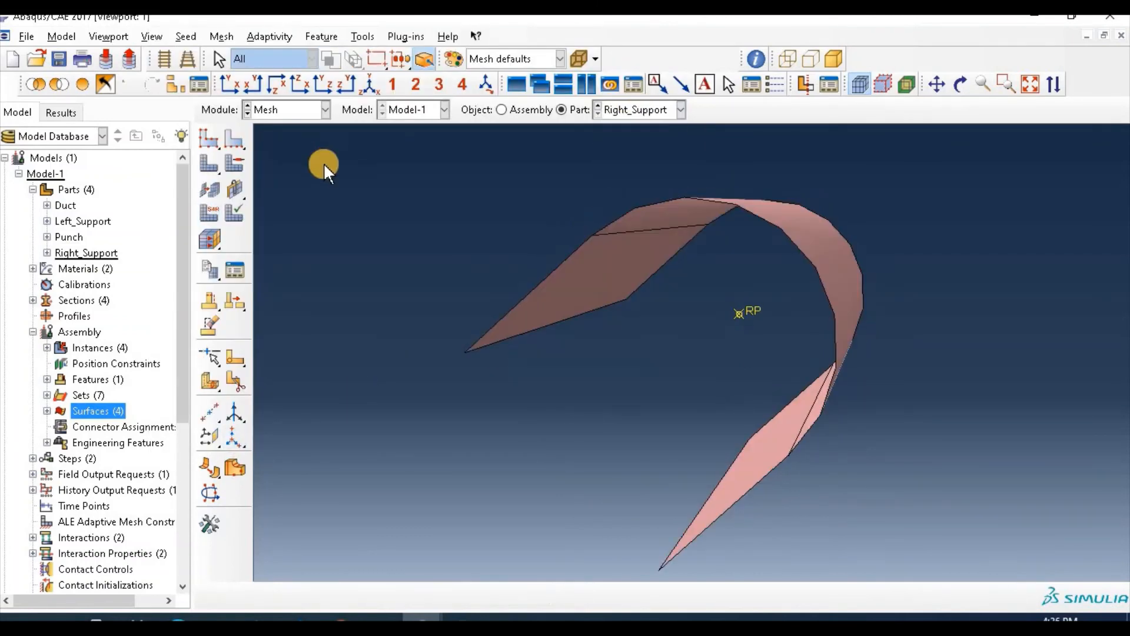
left_click(209, 138)
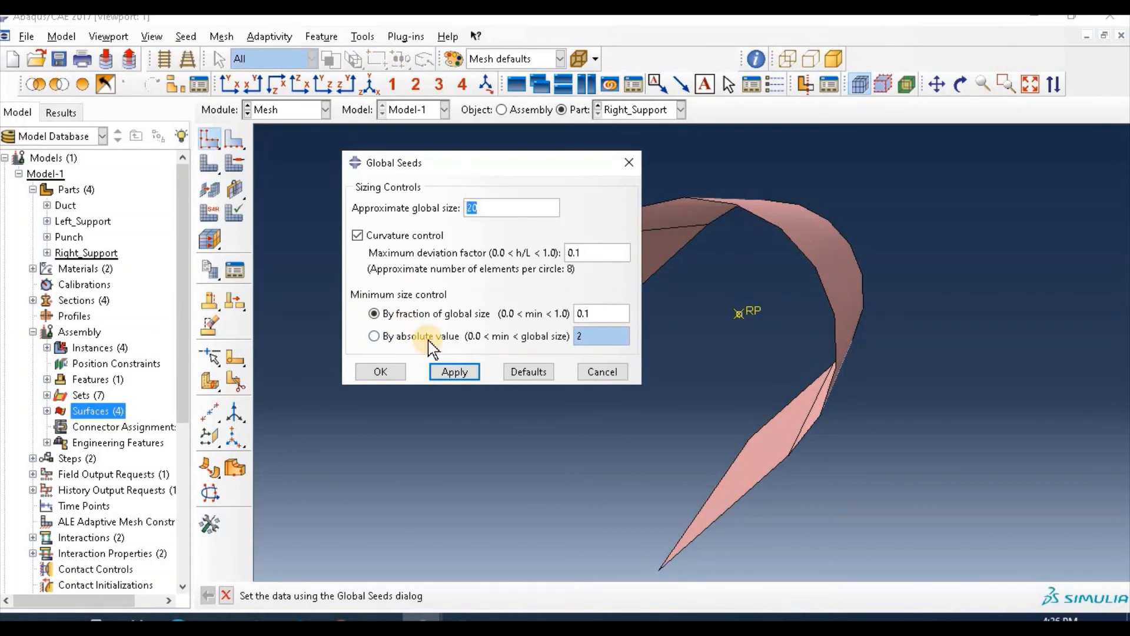
left_click(455, 372)
left_click(380, 372)
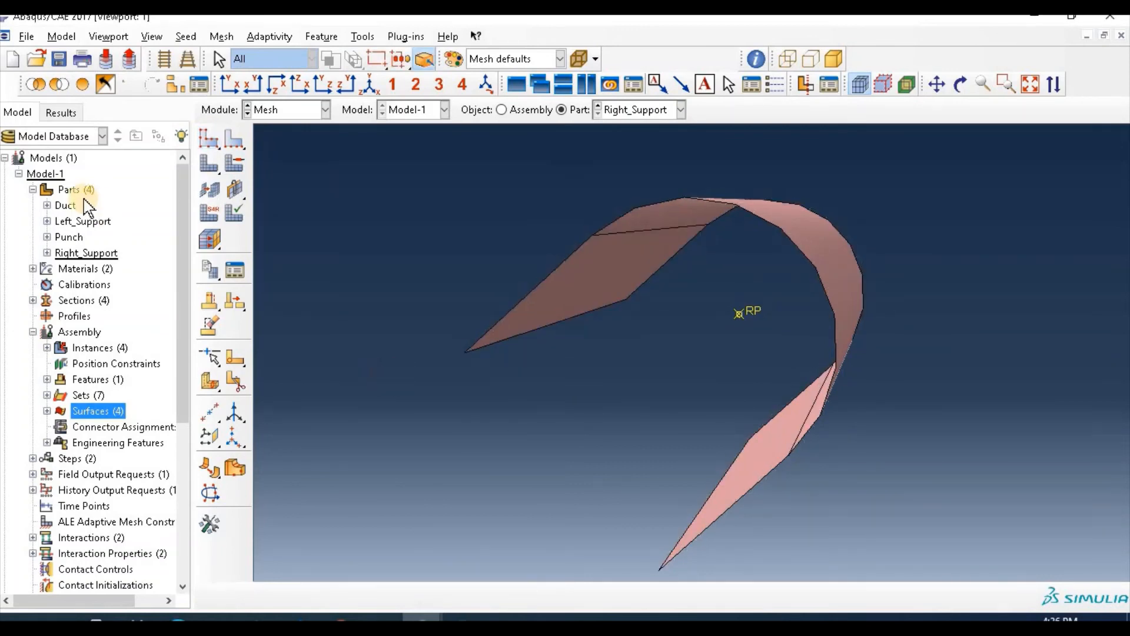
left_click(211, 165)
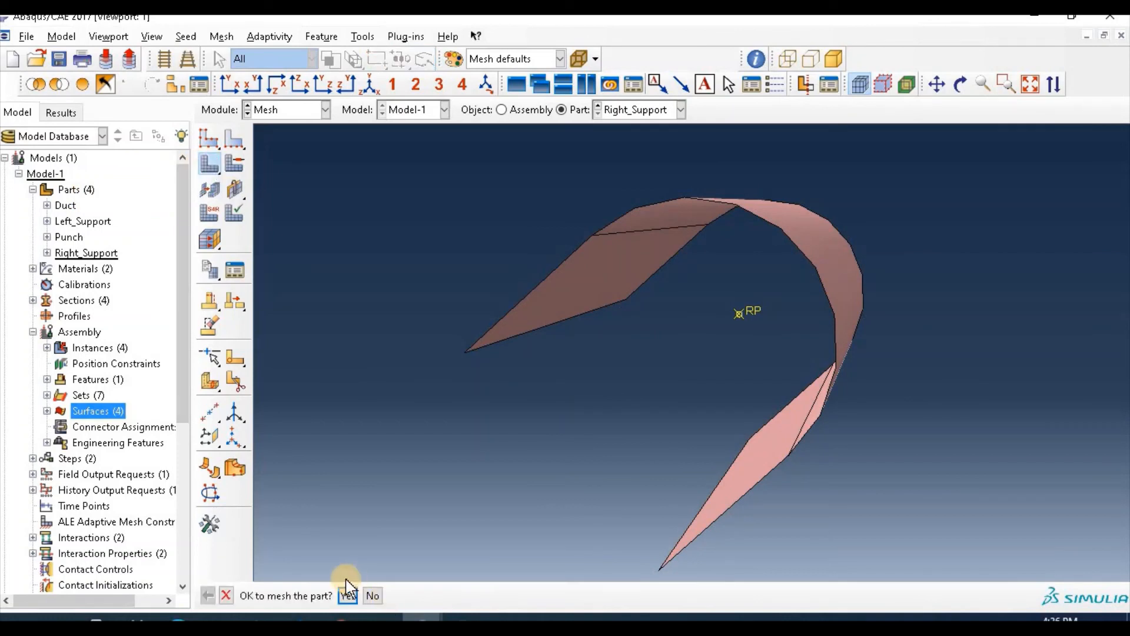
left_click(347, 596)
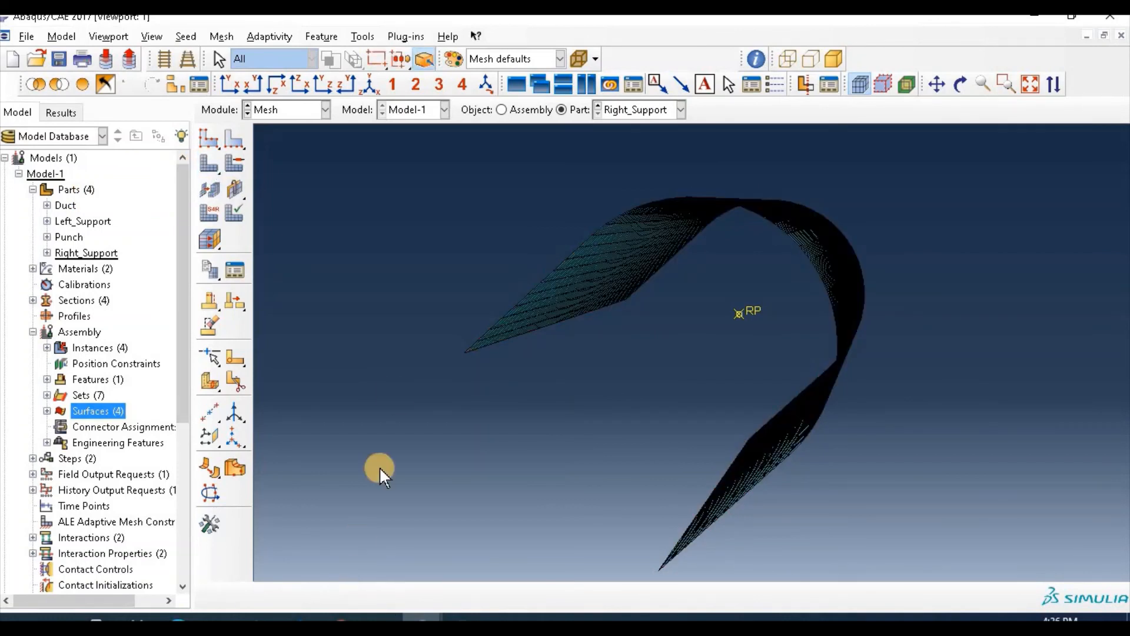
Assign the Explicit, linear Shell element type to all faces of Right_Support and display the whole assembly
left_click(209, 213)
left_click_drag(417, 159, 972, 513)
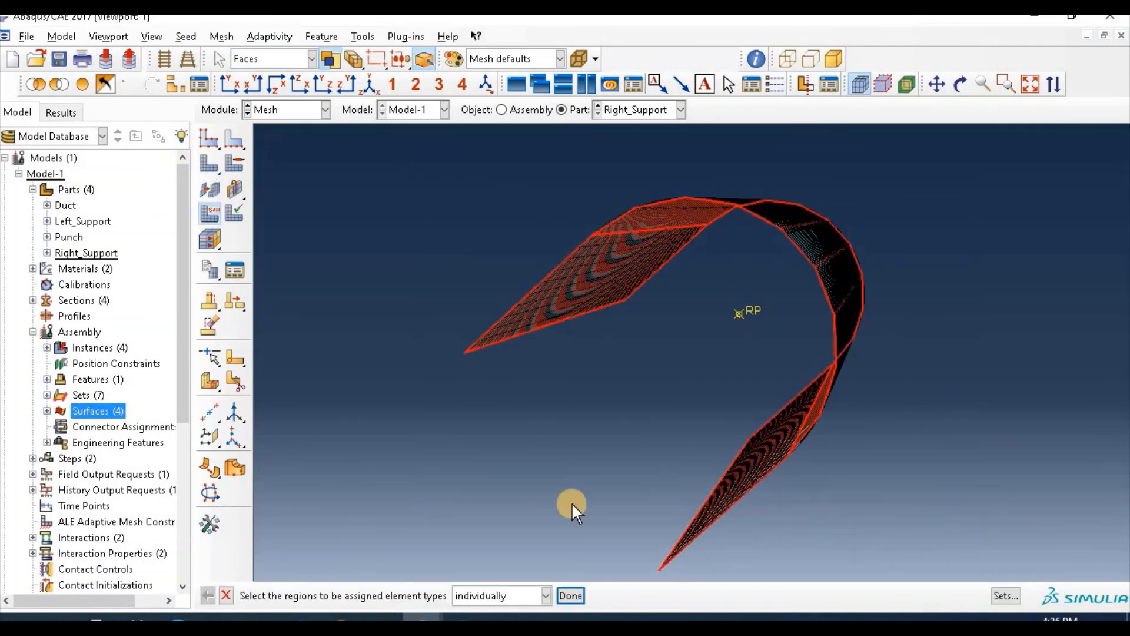
left_click(580, 595)
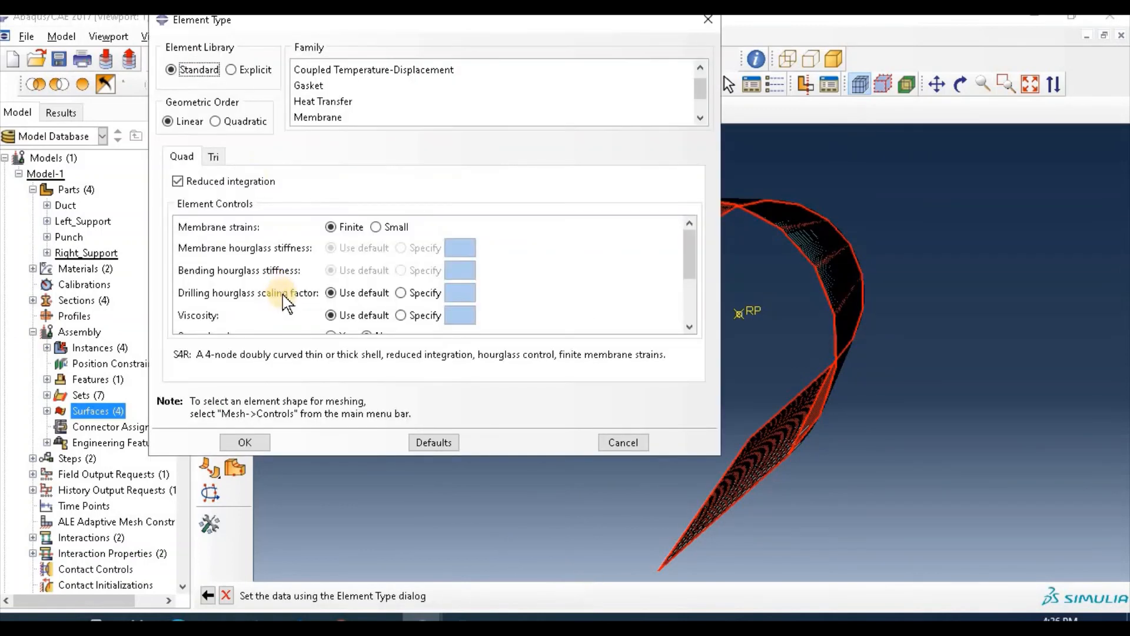
left_click(230, 69)
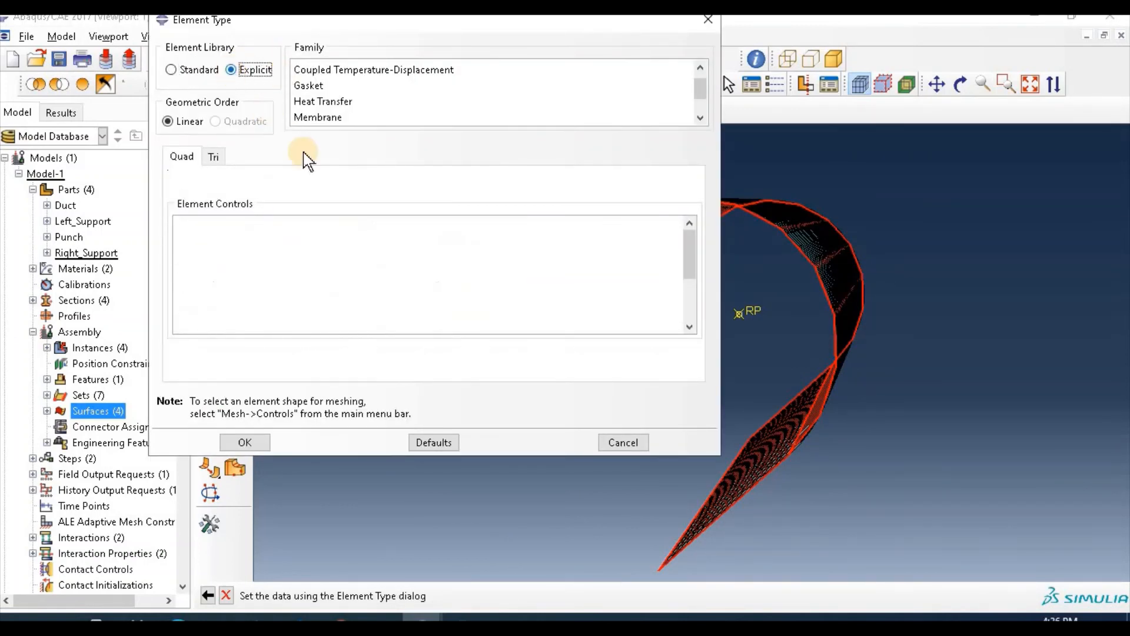
left_click(260, 441)
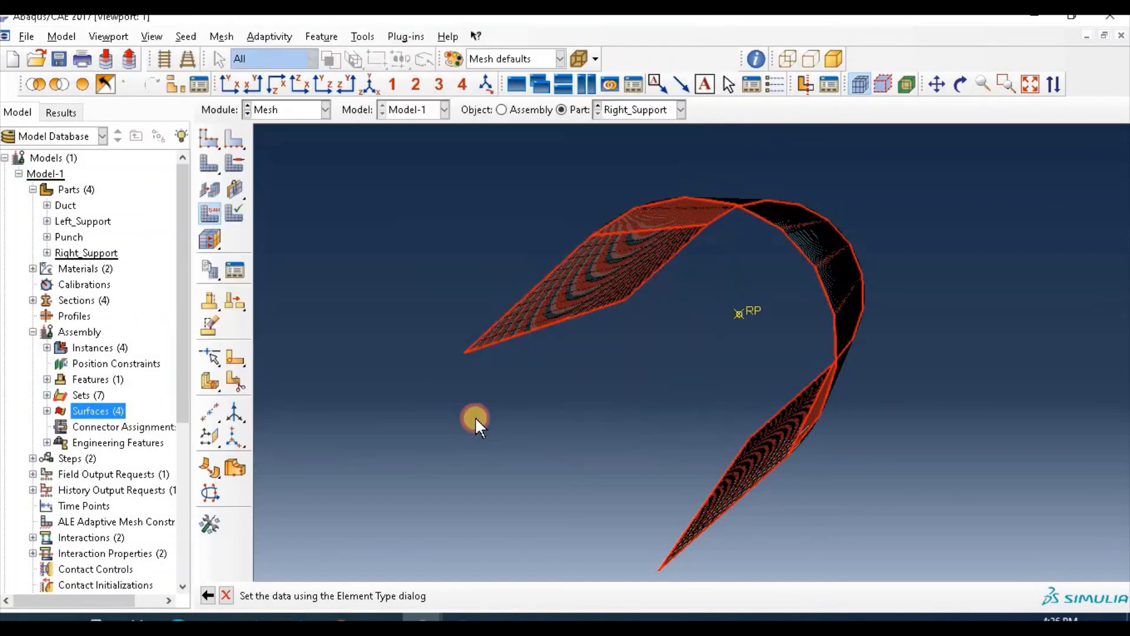
left_click(569, 596)
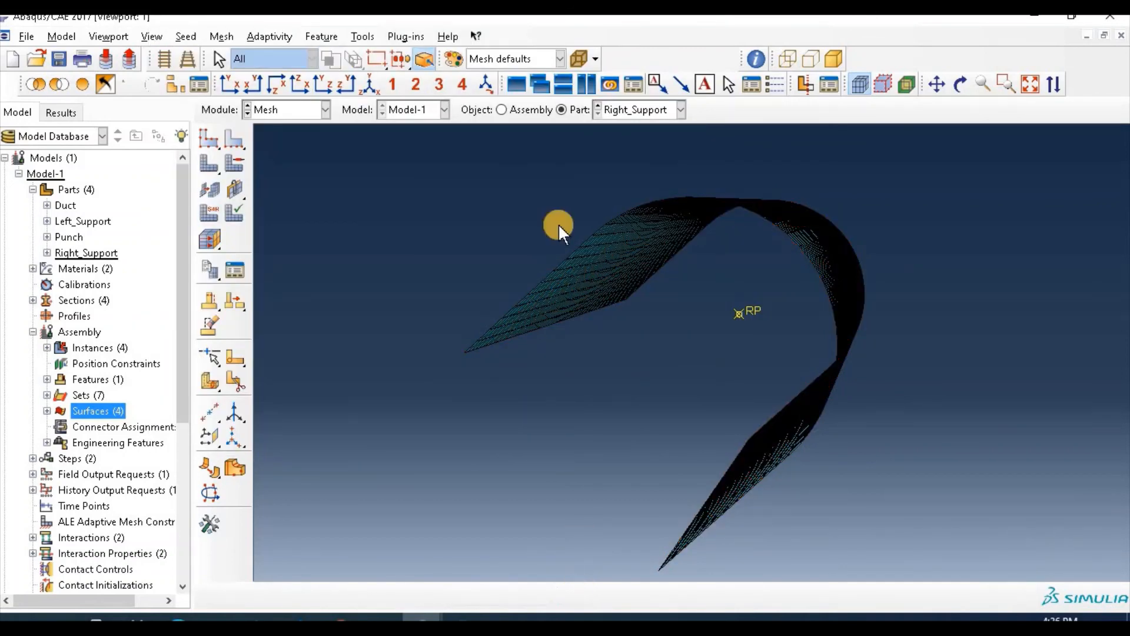
left_click(501, 110)
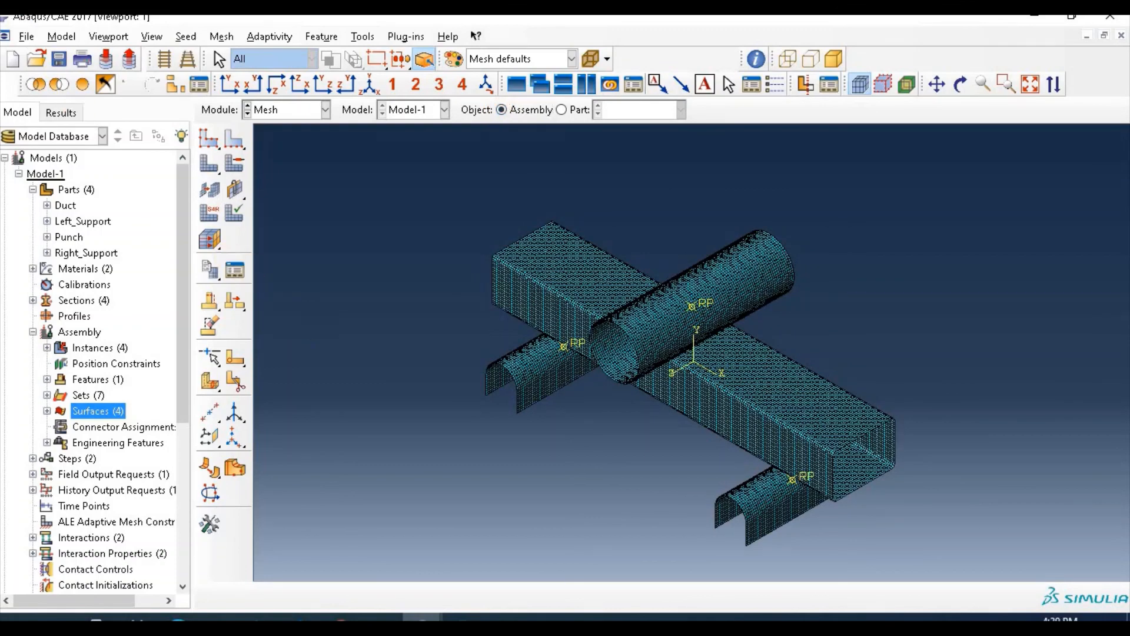
Start changing the work directory and create a new folder named Duct crushing inside Desktop\Machining Abaq
left_click(27, 37)
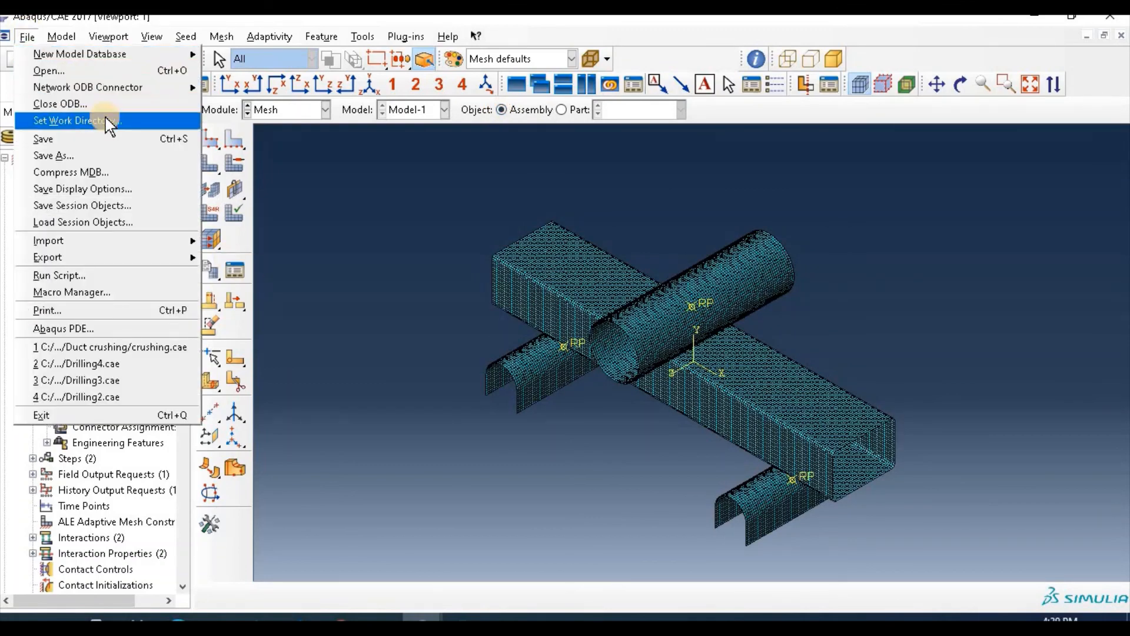
left_click(136, 124)
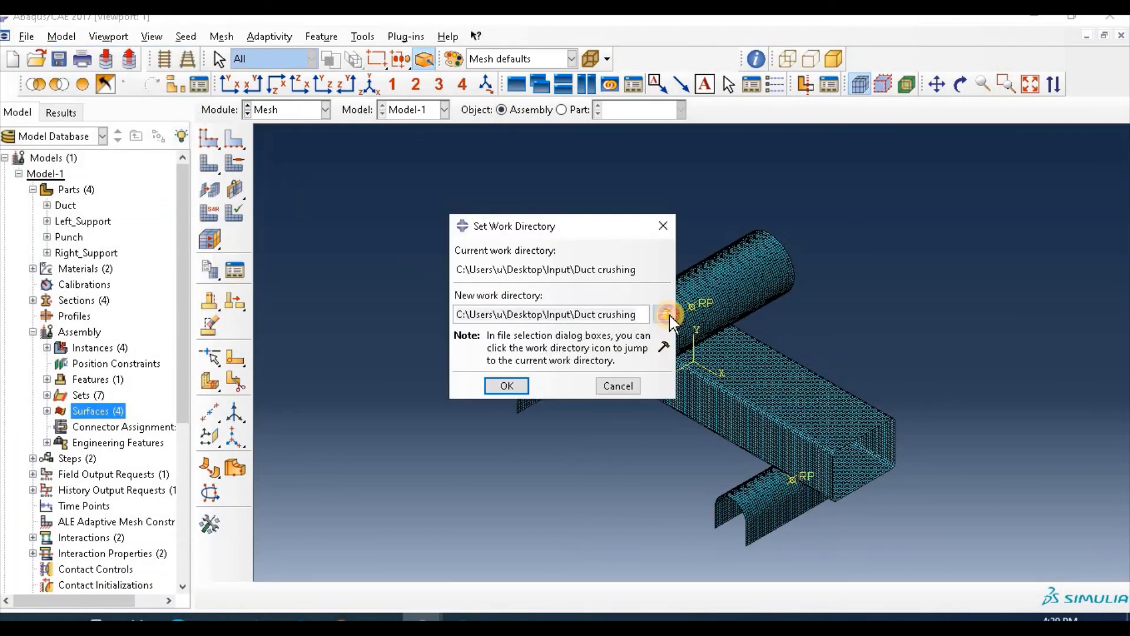
left_click(667, 314)
left_click(559, 236)
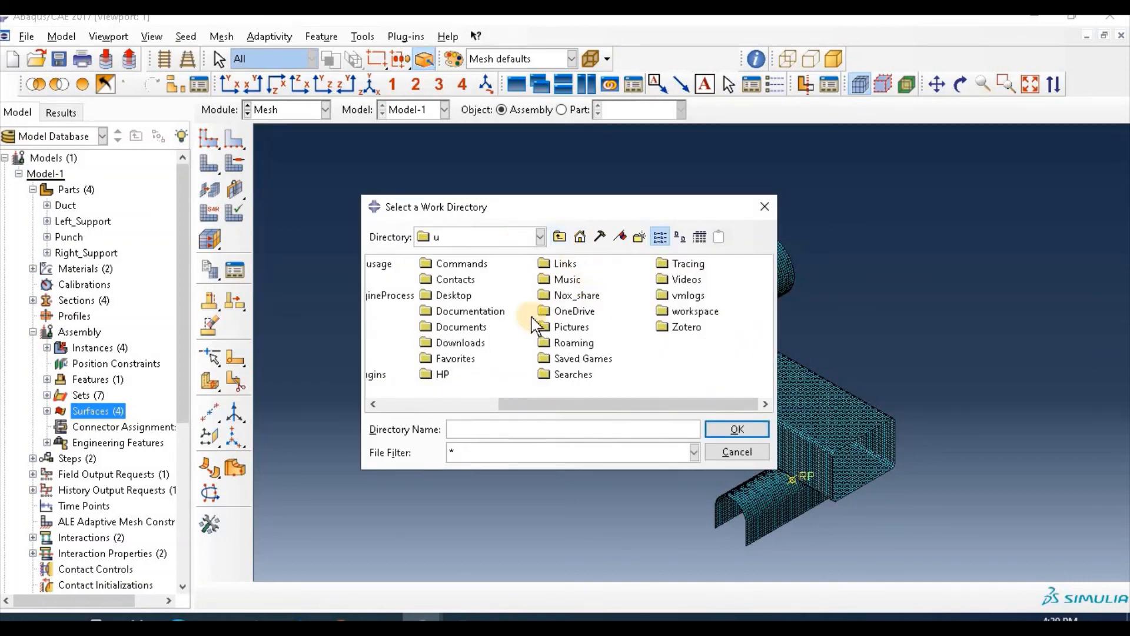
double_click(451, 295)
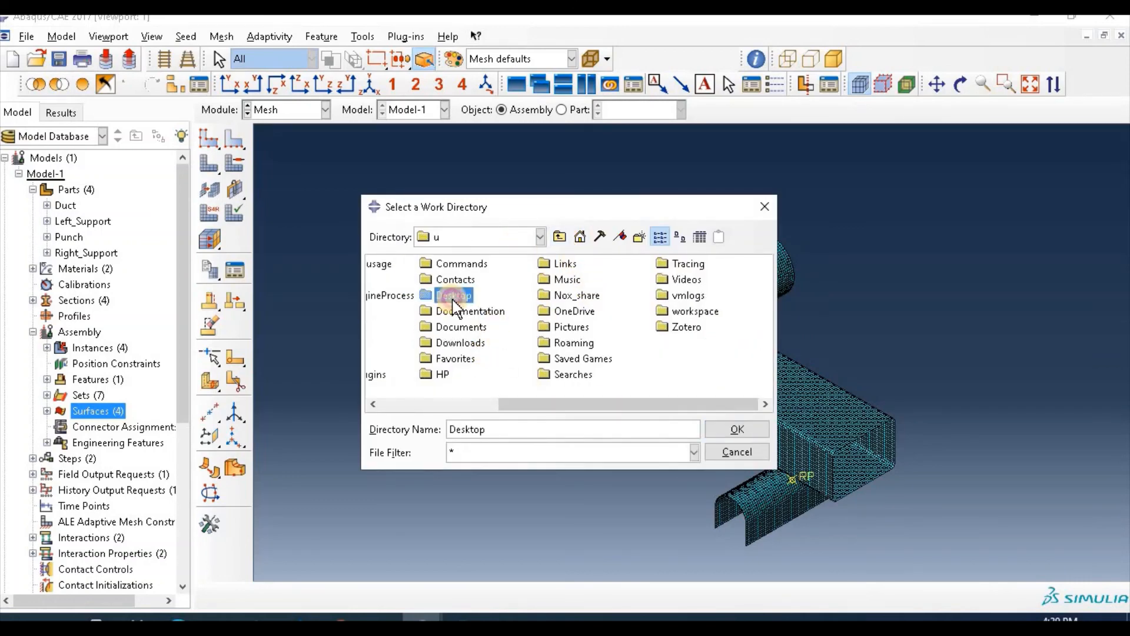
left_click_drag(547, 404, 526, 404)
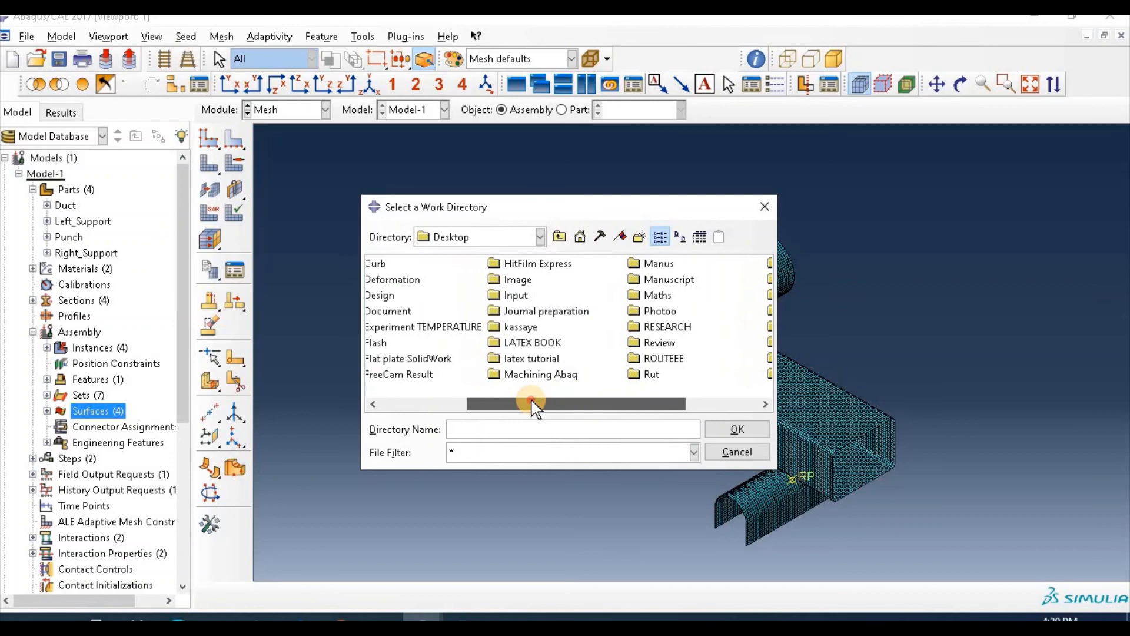
double_click(551, 375)
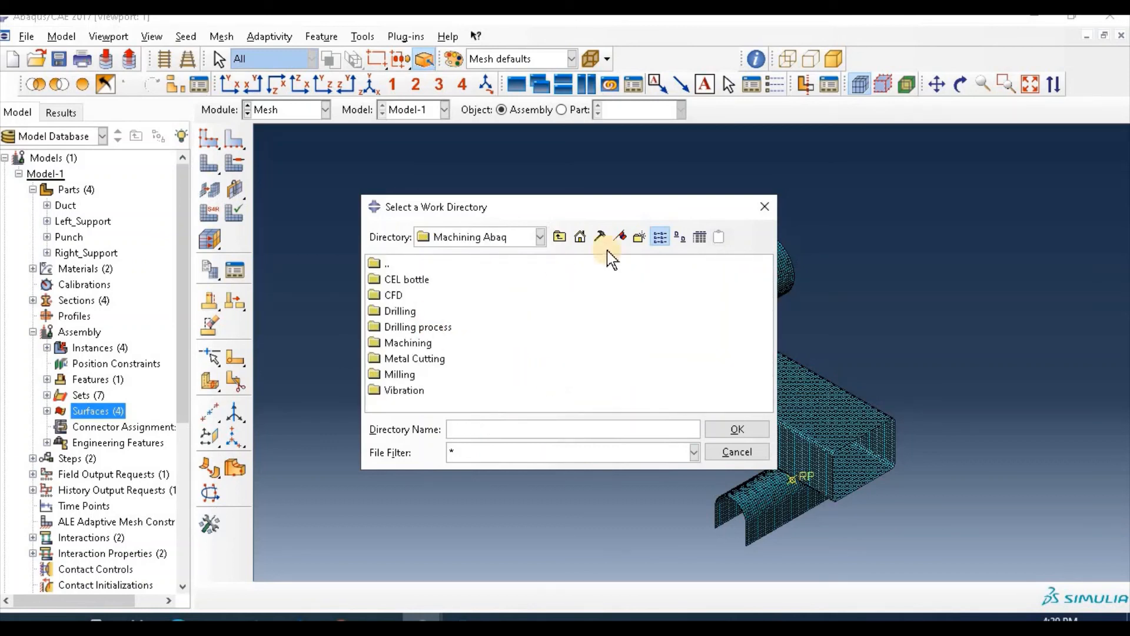
left_click(639, 238)
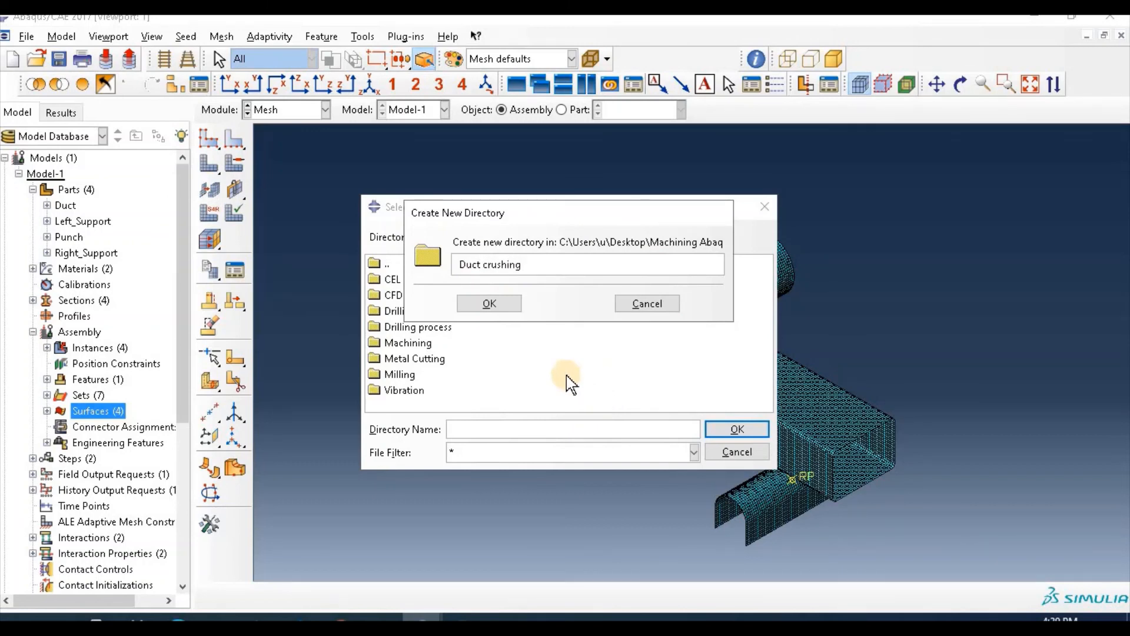
left_click(499, 304)
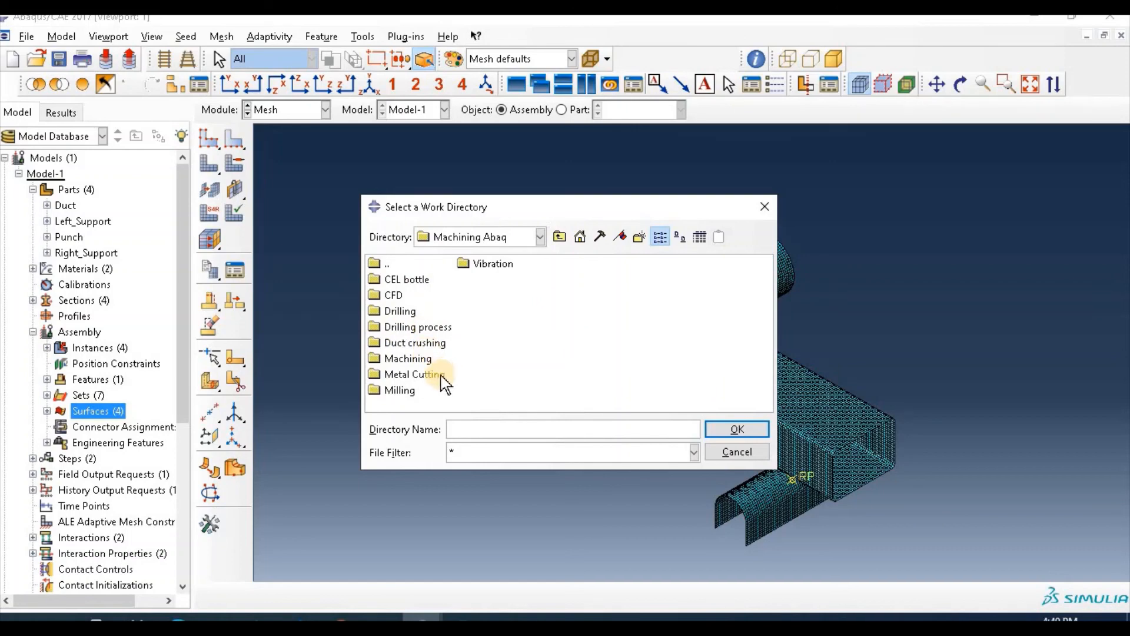
Set the new Duct crushing folder as the work directory
left_click(423, 342)
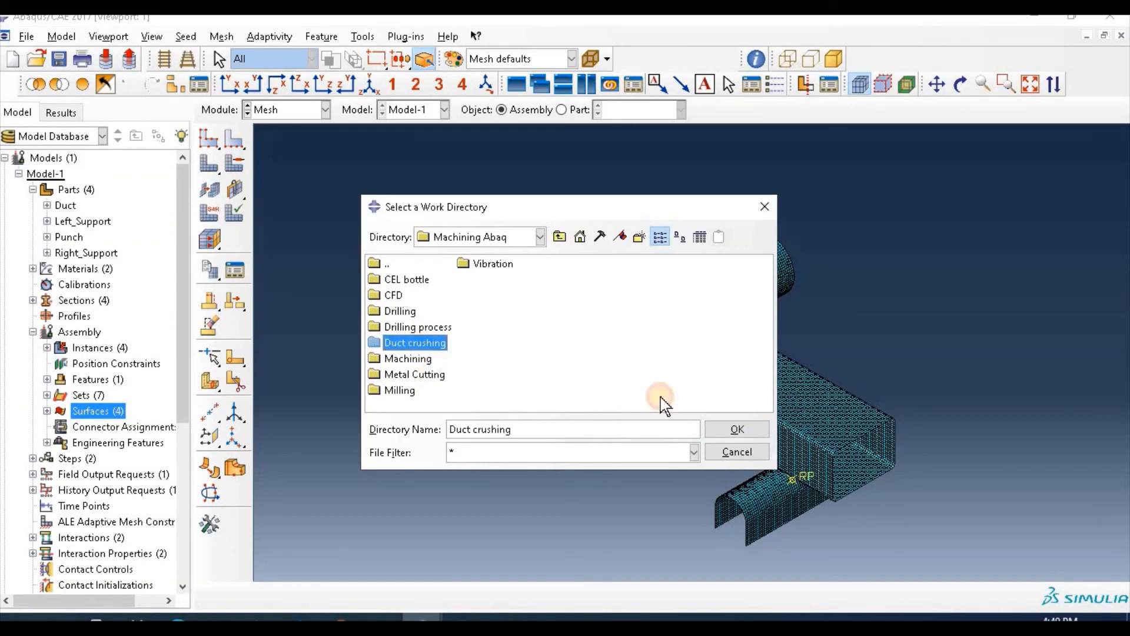
left_click(758, 431)
key("Return")
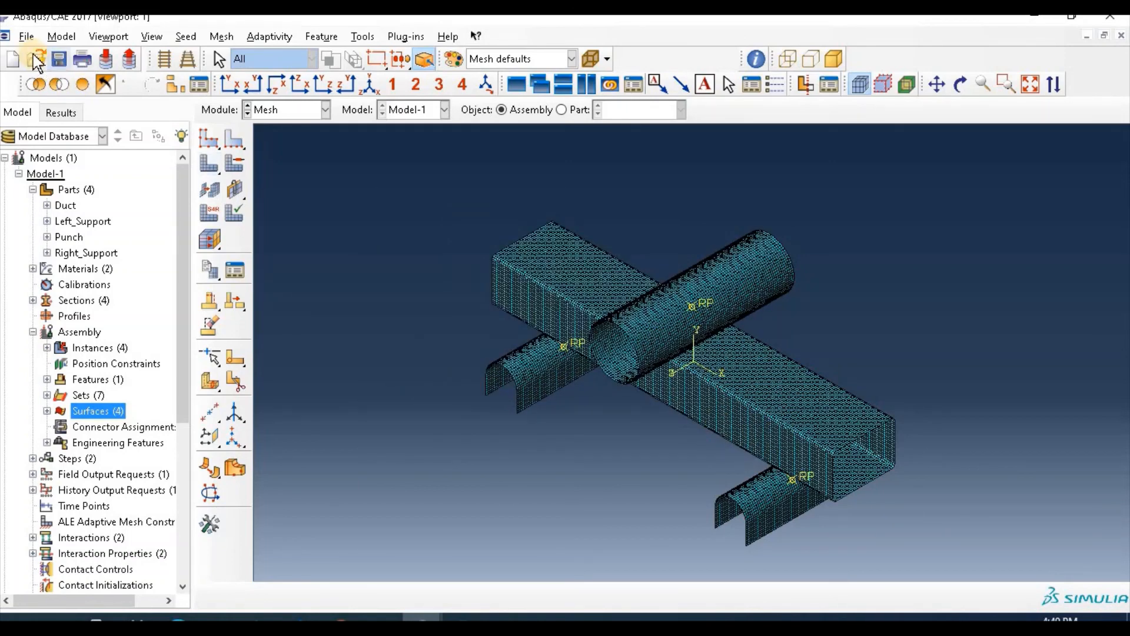
Save the model database as duct in the Duct crushing folder under Desktop\Machining Abaq
left_click(27, 37)
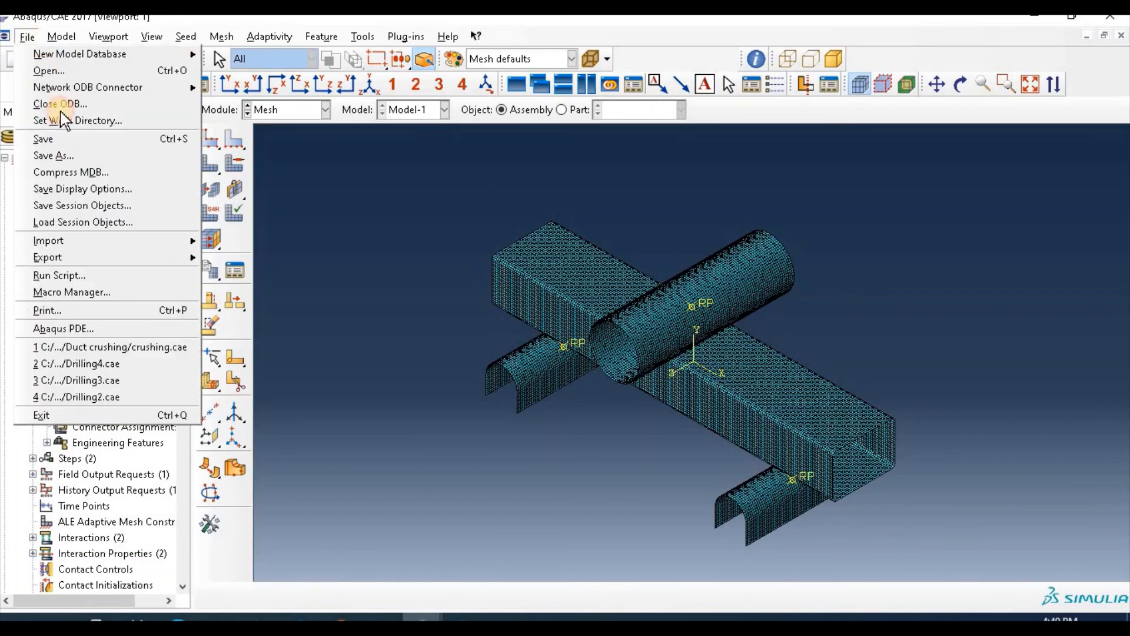
left_click(76, 155)
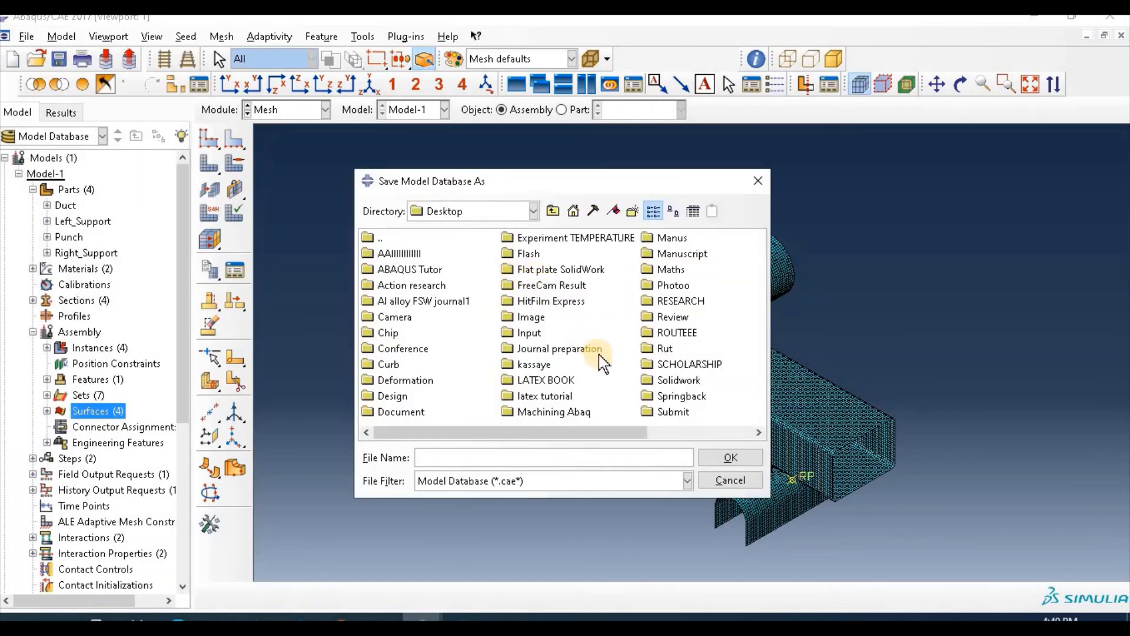
double_click(579, 412)
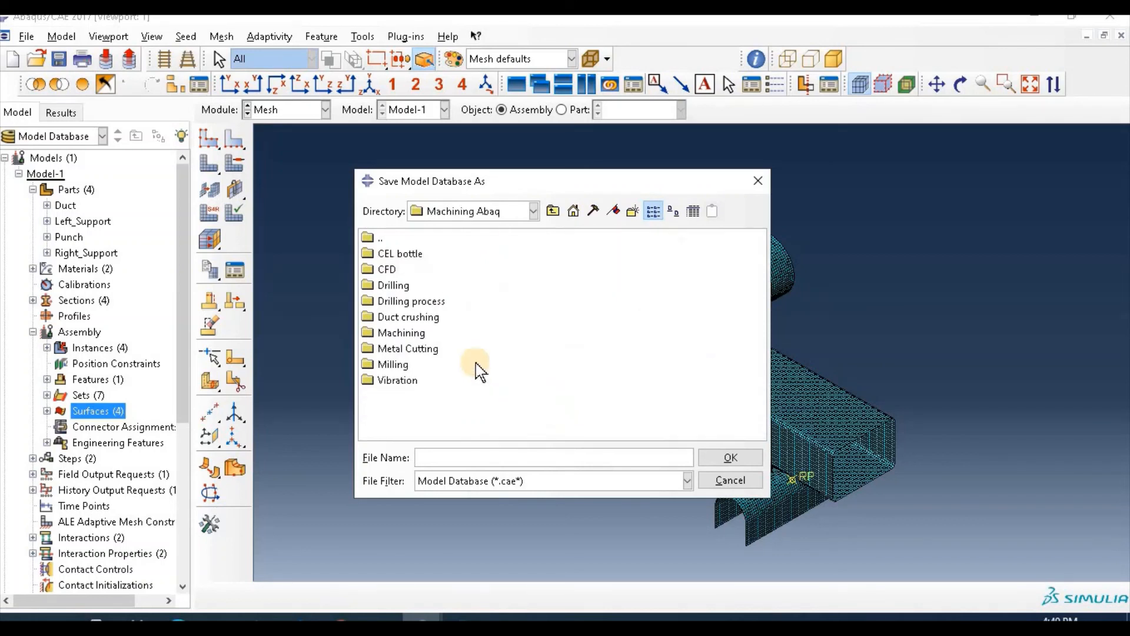
double_click(424, 318)
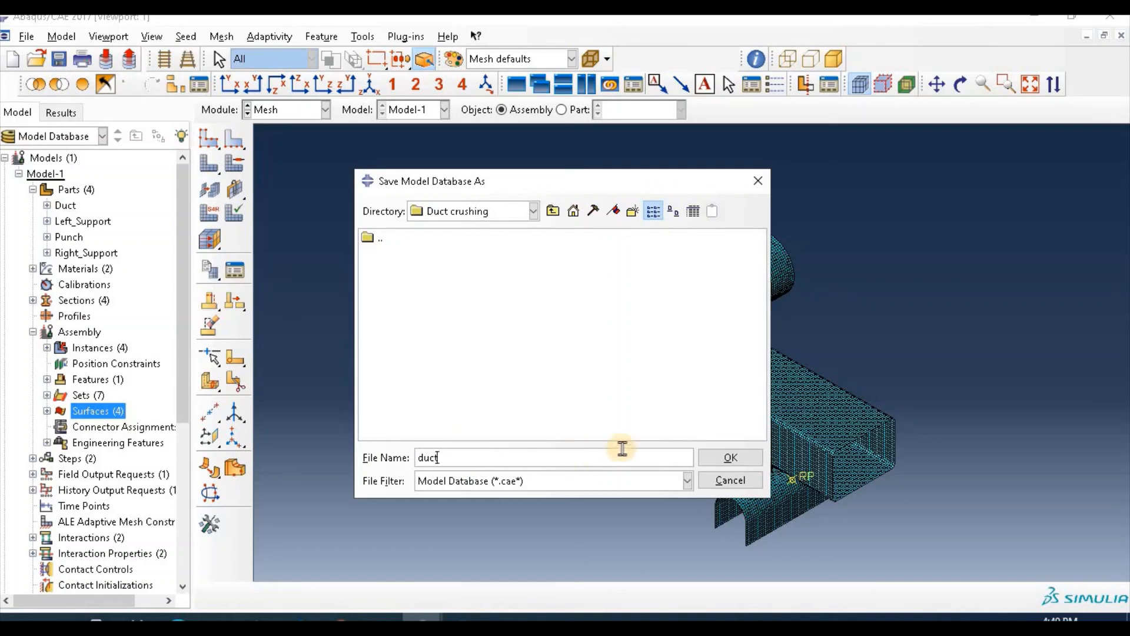
left_click(727, 458)
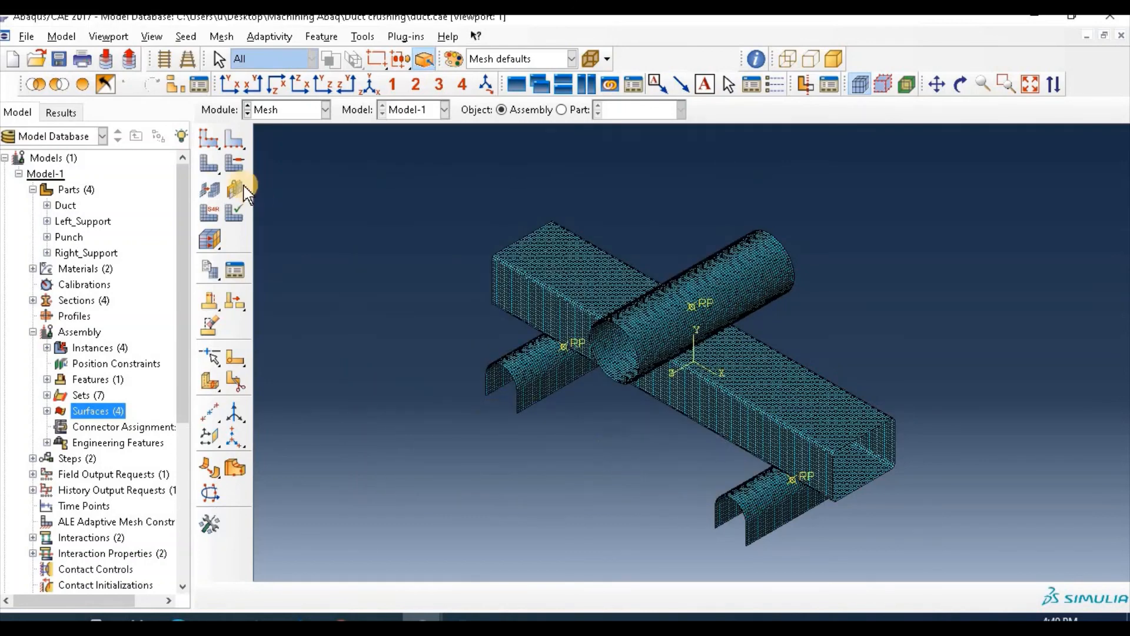
Create a full-analysis job named Duct_job from Model-1 with default settings and submit it
left_click(280, 111)
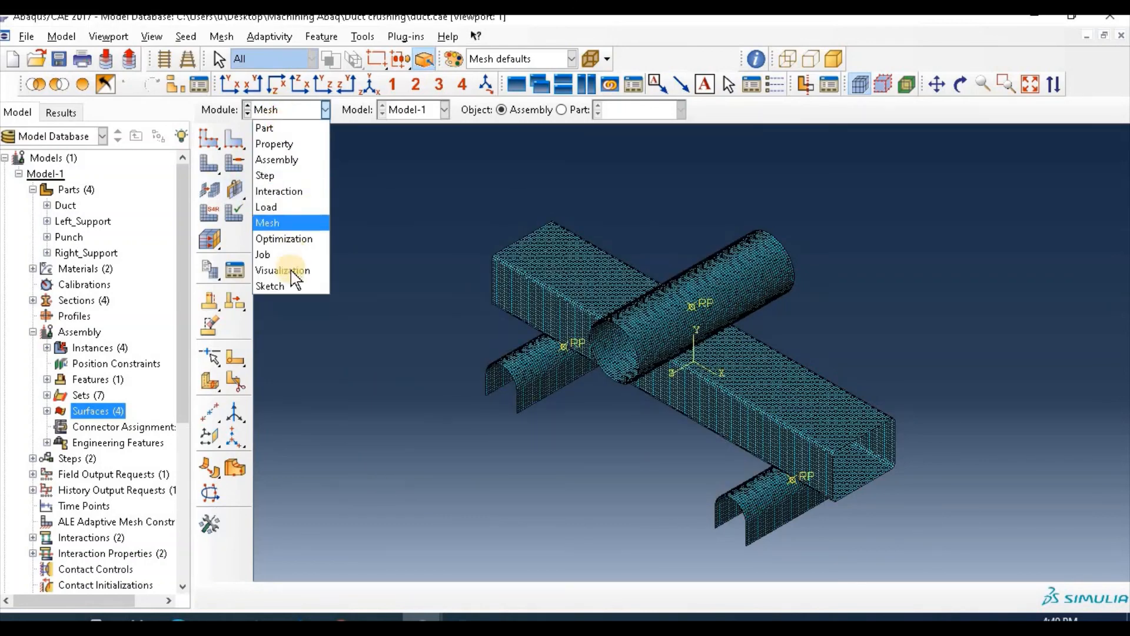
left_click(299, 257)
left_click(242, 164)
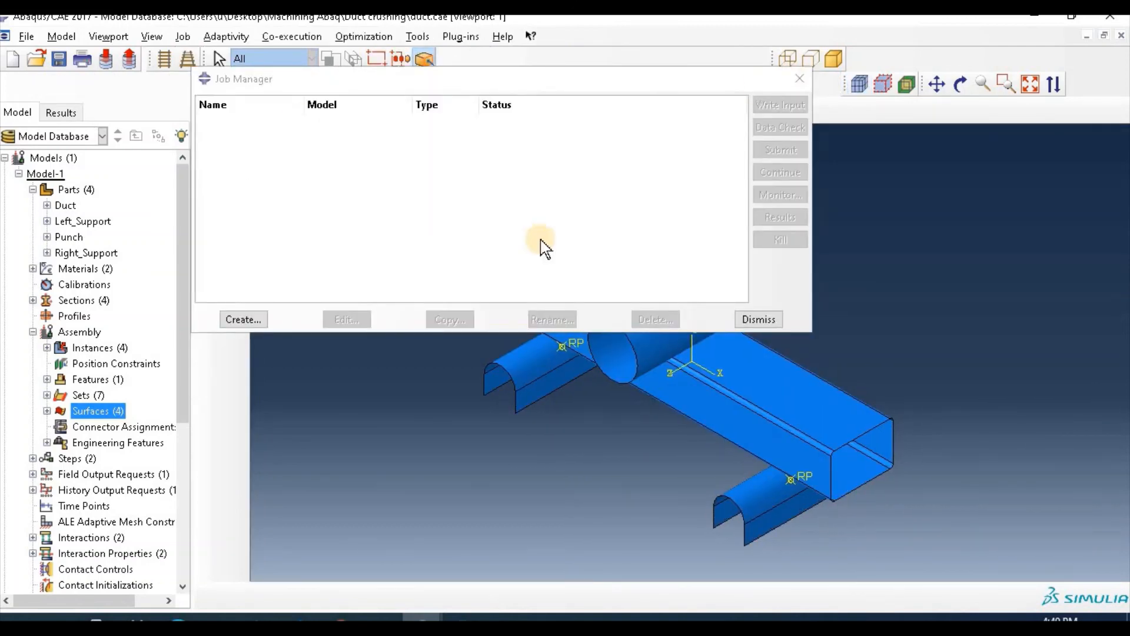
left_click(249, 322)
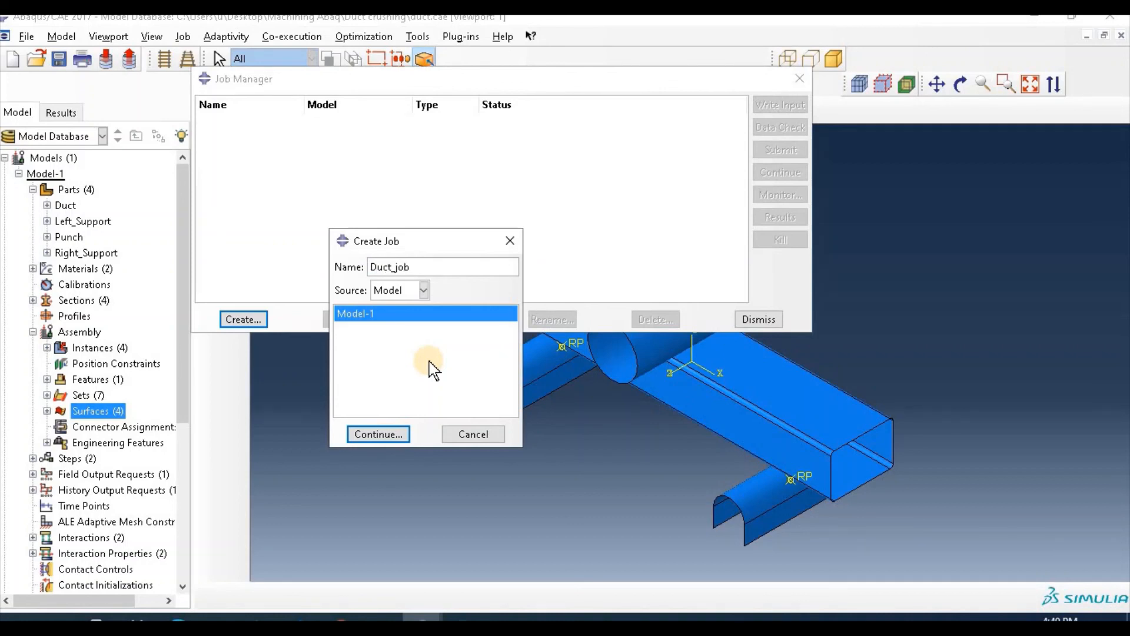
left_click(379, 434)
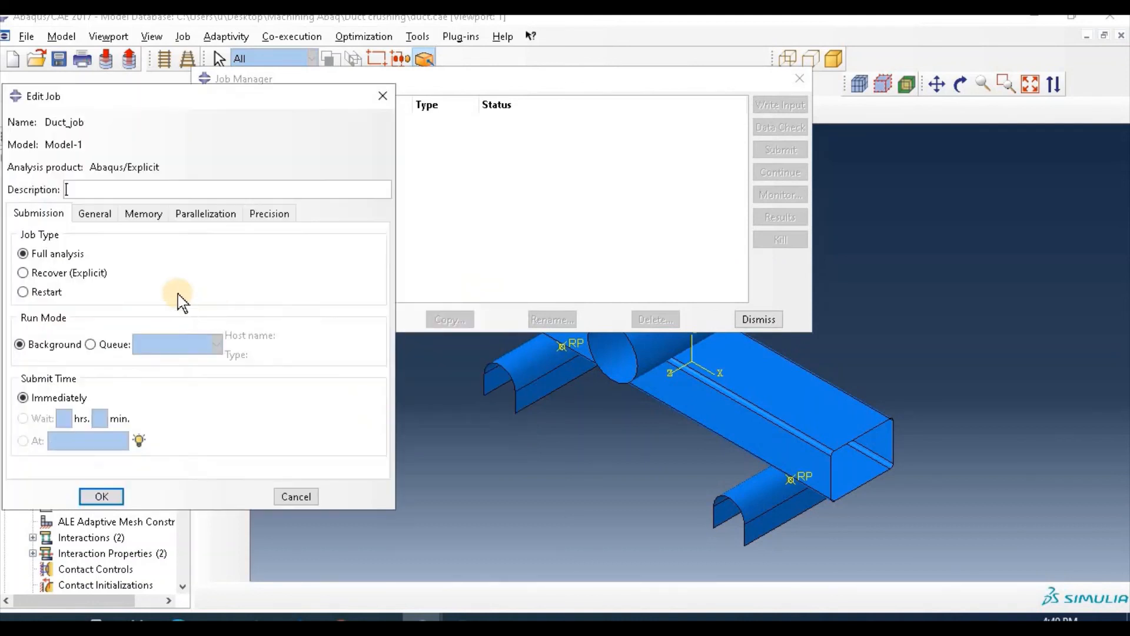
left_click(99, 496)
left_click(776, 154)
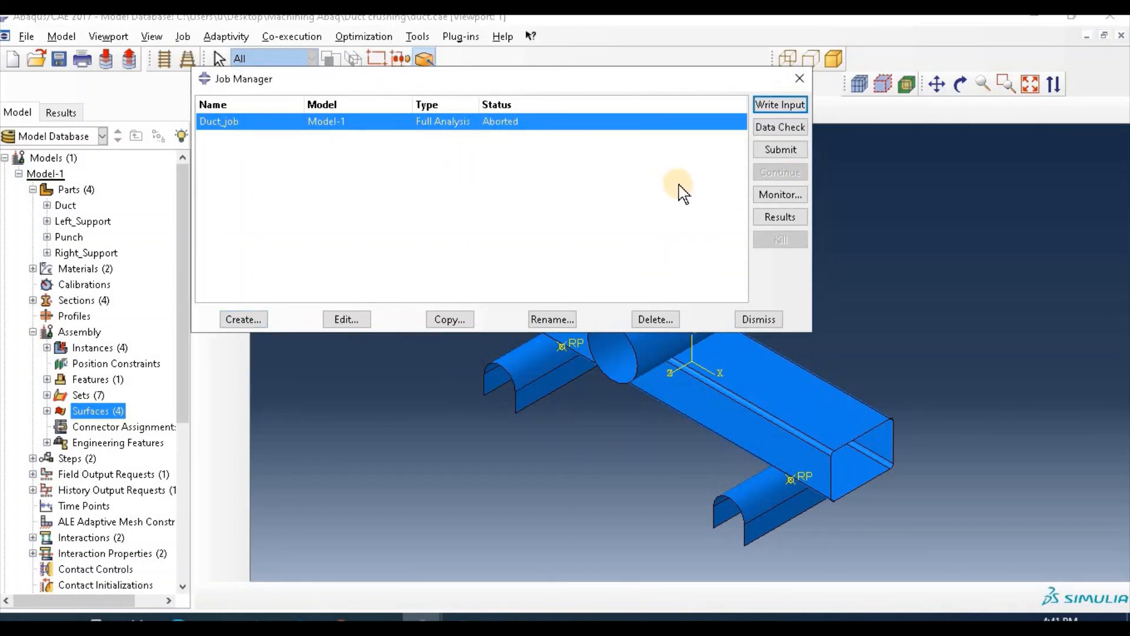
Read the error messages in the Duct_job monitor to find out which contact definition to correct
left_click(780, 194)
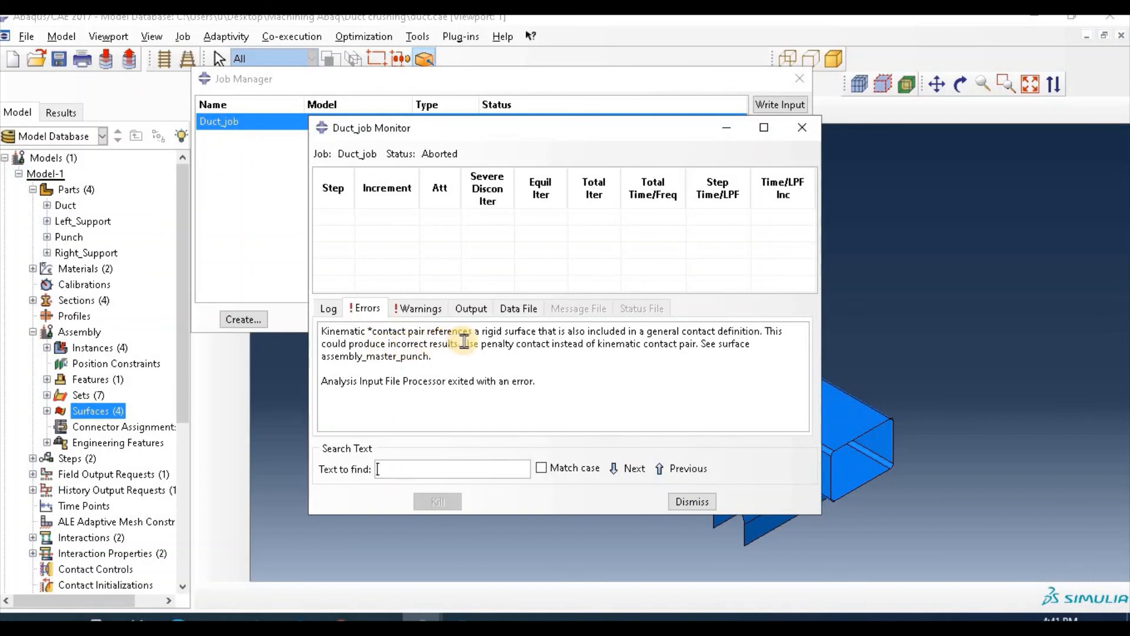
left_click_drag(373, 331, 447, 330)
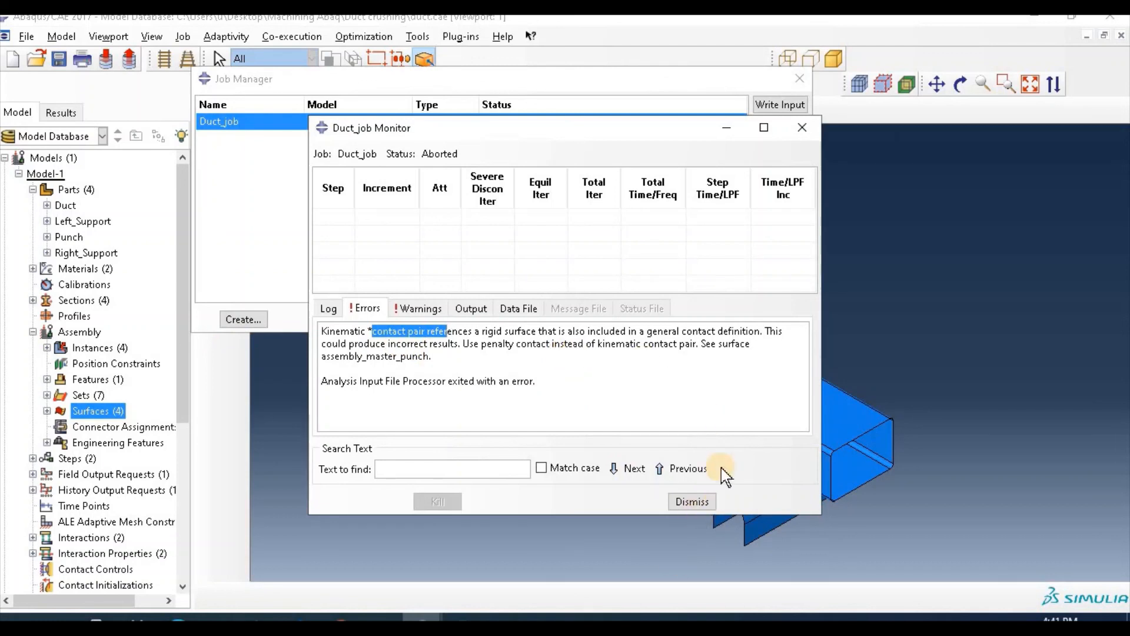
left_click(700, 502)
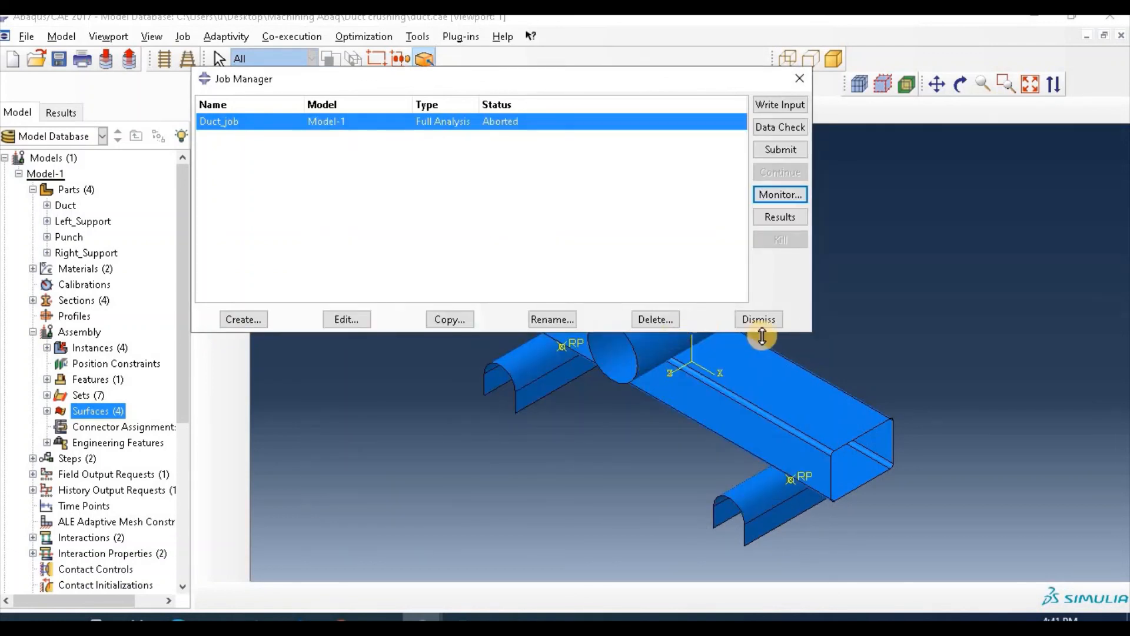
left_click(759, 319)
Review the settings of the general contact interaction Int-2 in the Interaction module
left_click(289, 112)
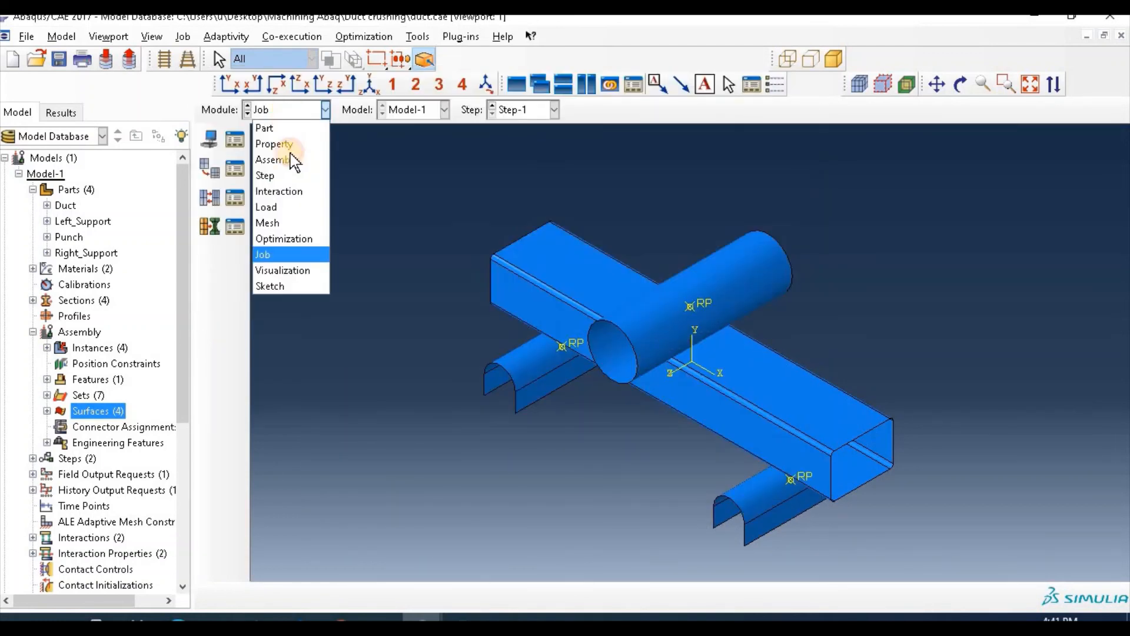
left_click(294, 192)
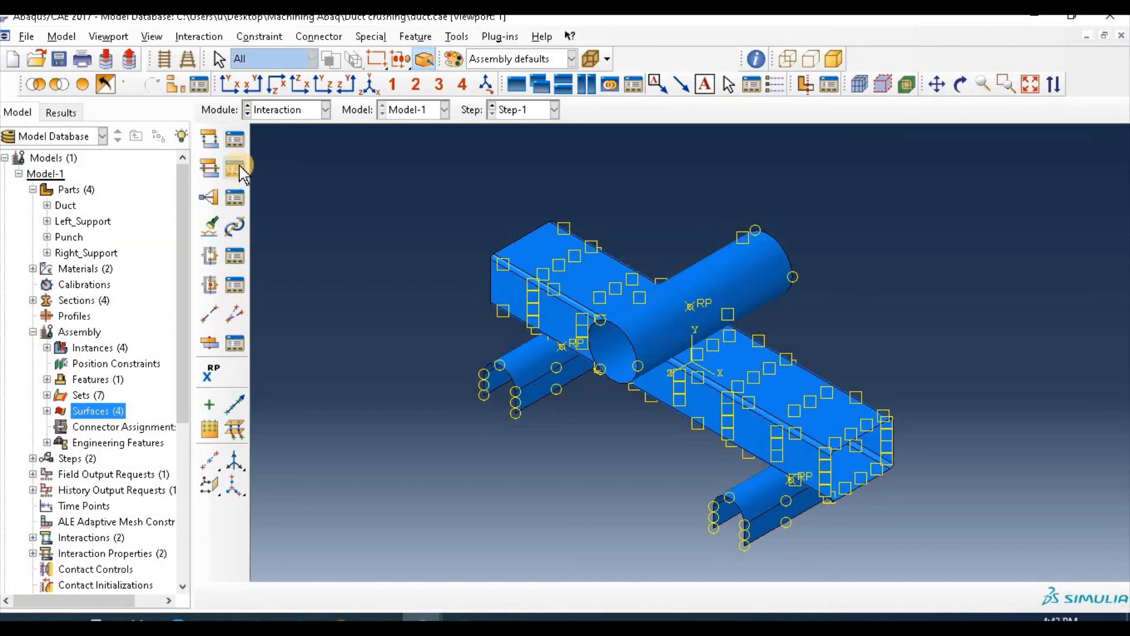
left_click(234, 141)
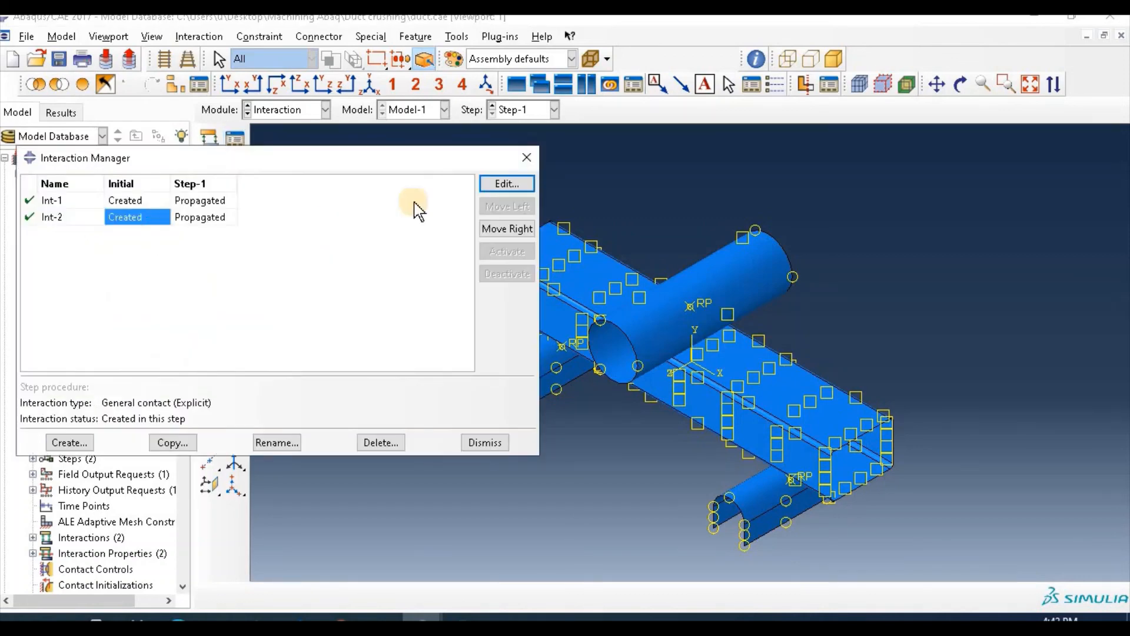
left_click(509, 185)
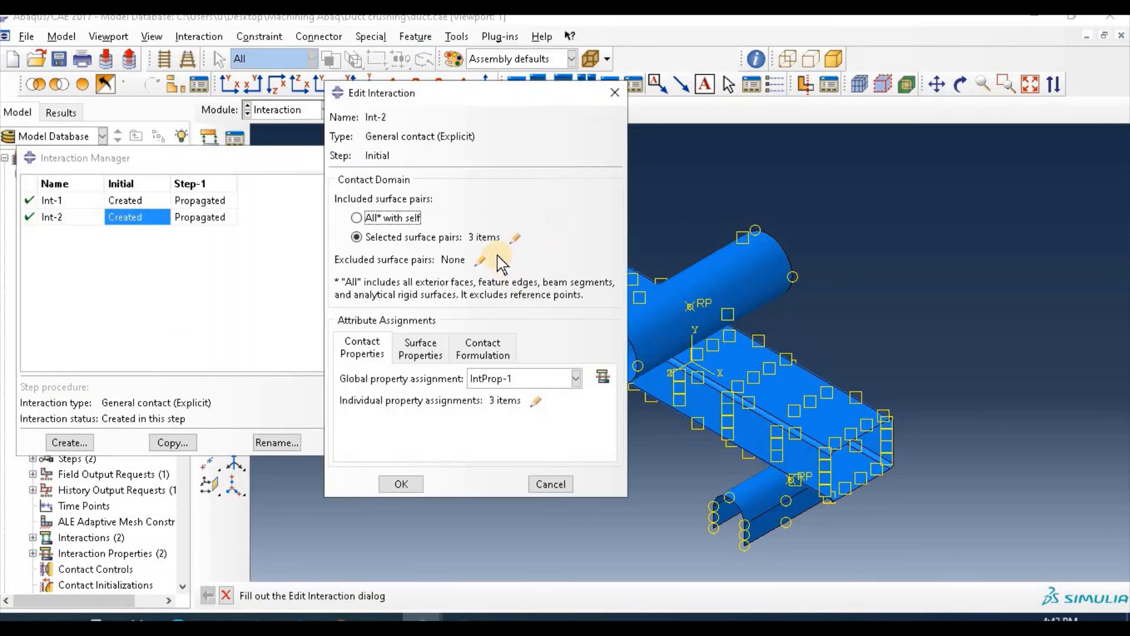
left_click(400, 484)
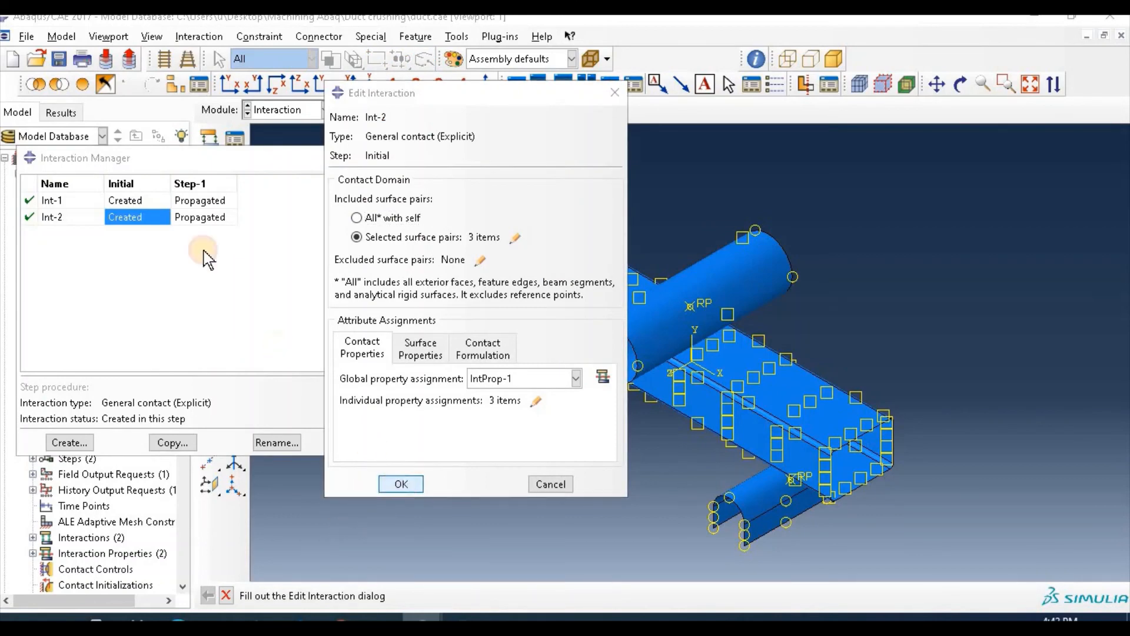
Set the mechanical constraint formulation of the surface-to-surface interaction Int-1 to Penalty contact method
left_click(137, 200)
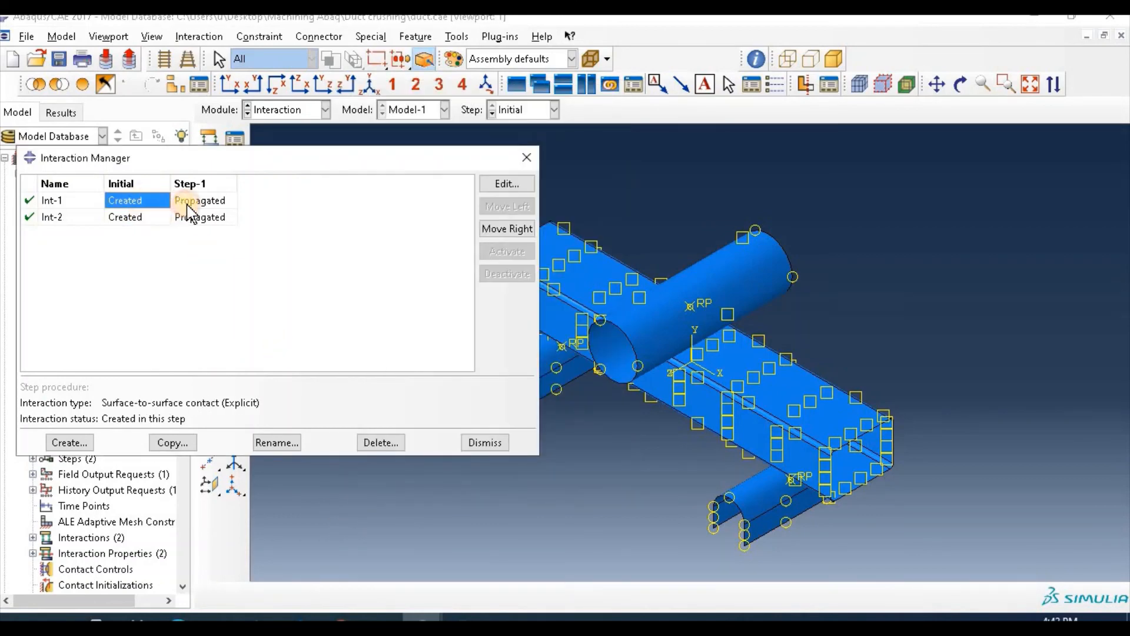
left_click(503, 188)
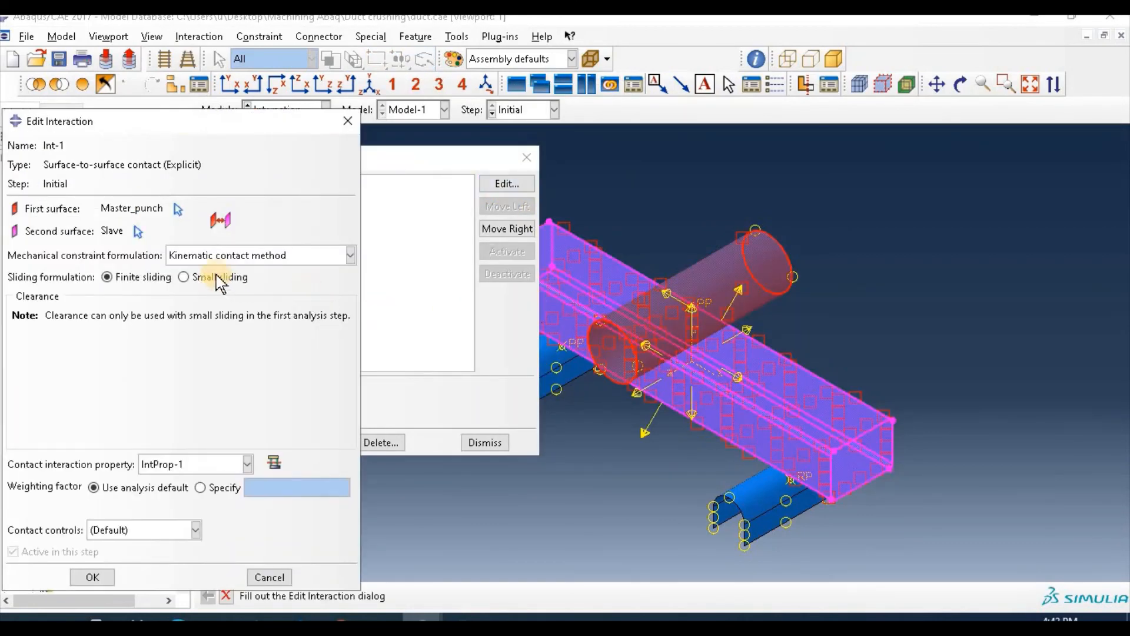
left_click(248, 257)
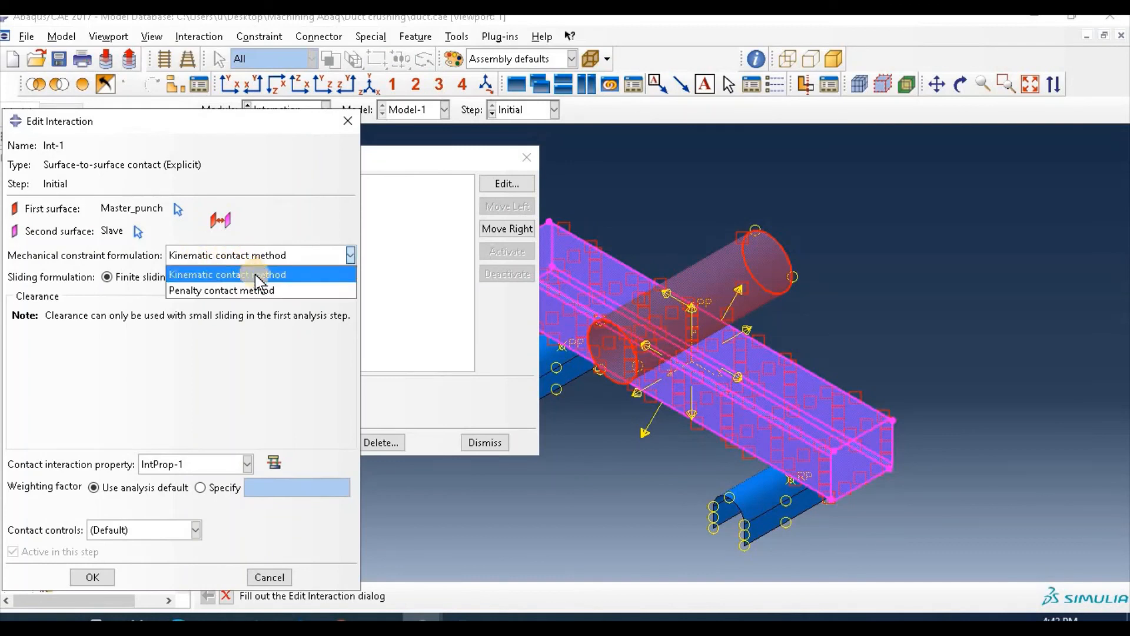
left_click(265, 291)
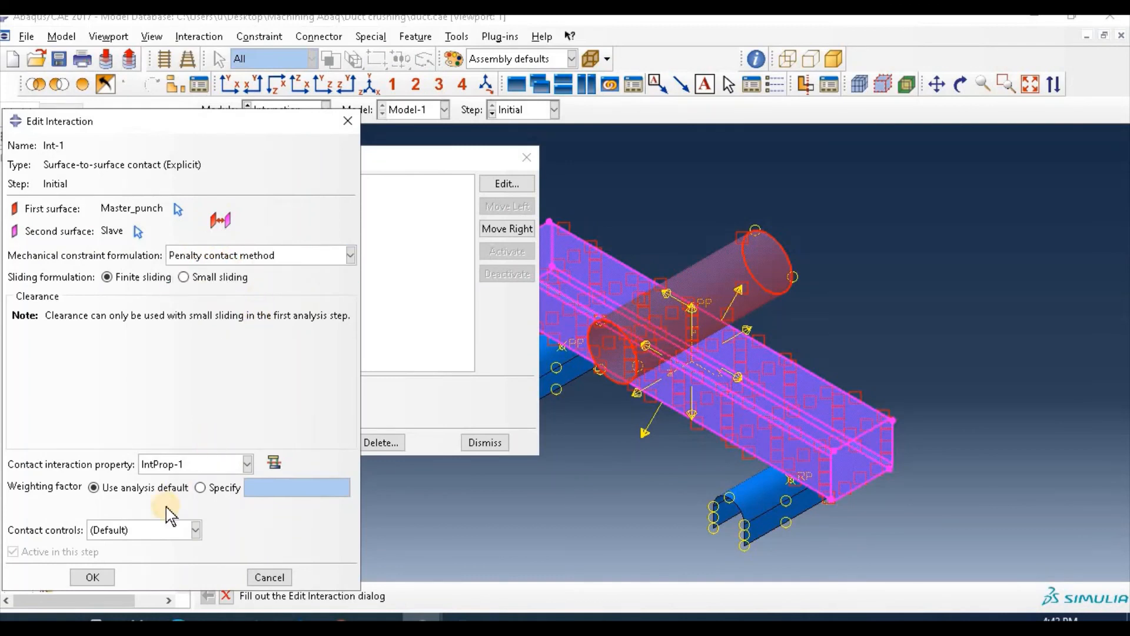
left_click(95, 578)
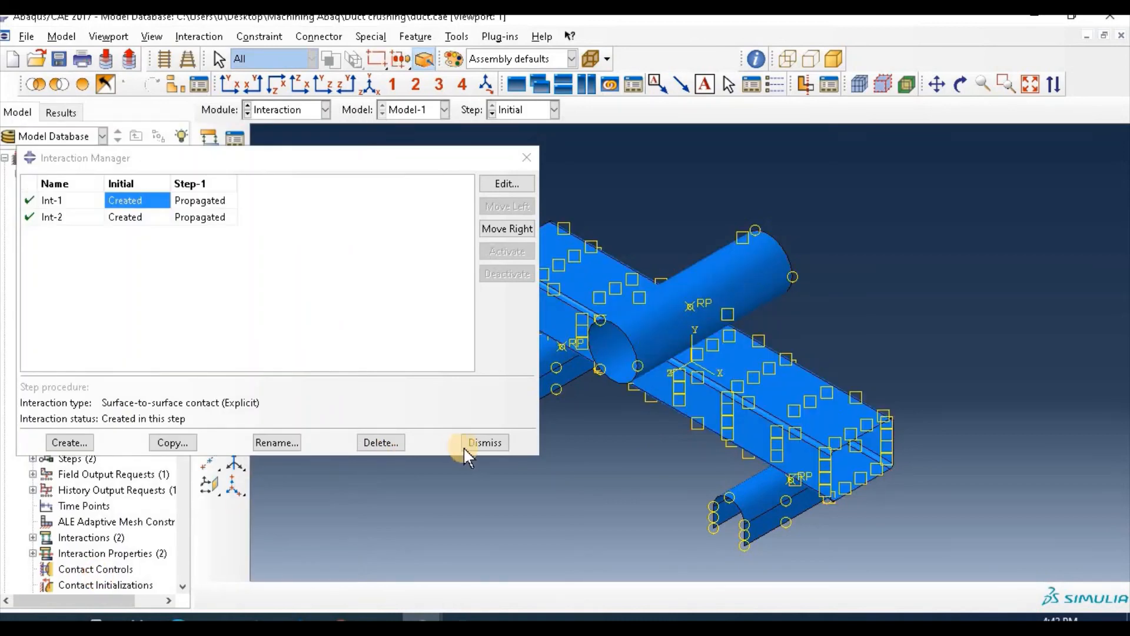
left_click(489, 443)
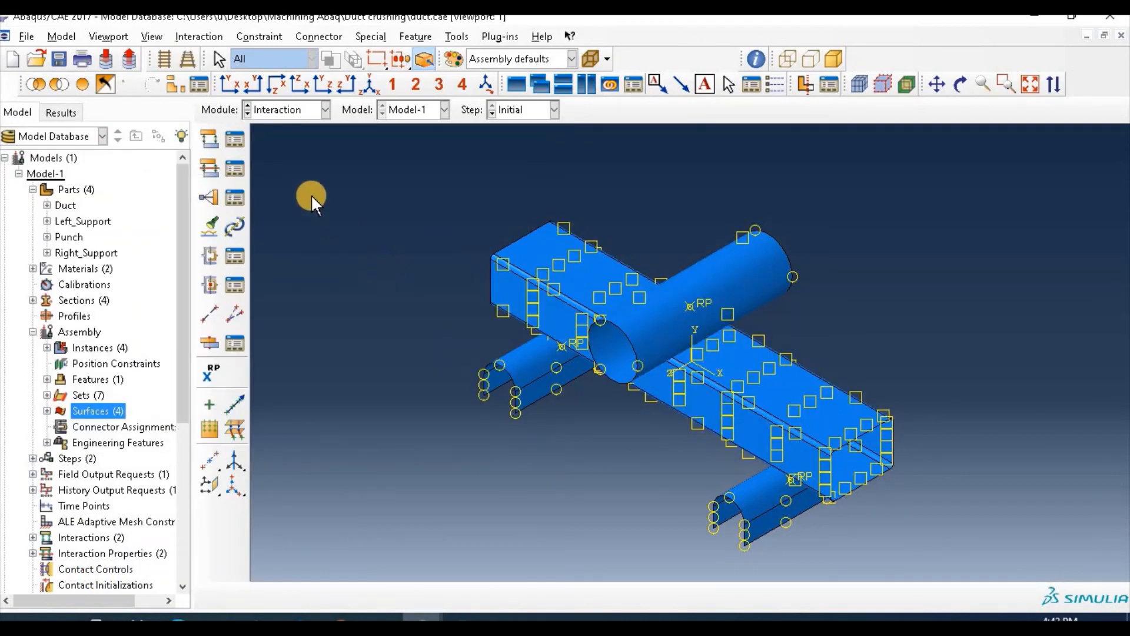
Resubmit Duct_job, allowing its existing job files to be overwritten, and close the job manager
left_click(276, 112)
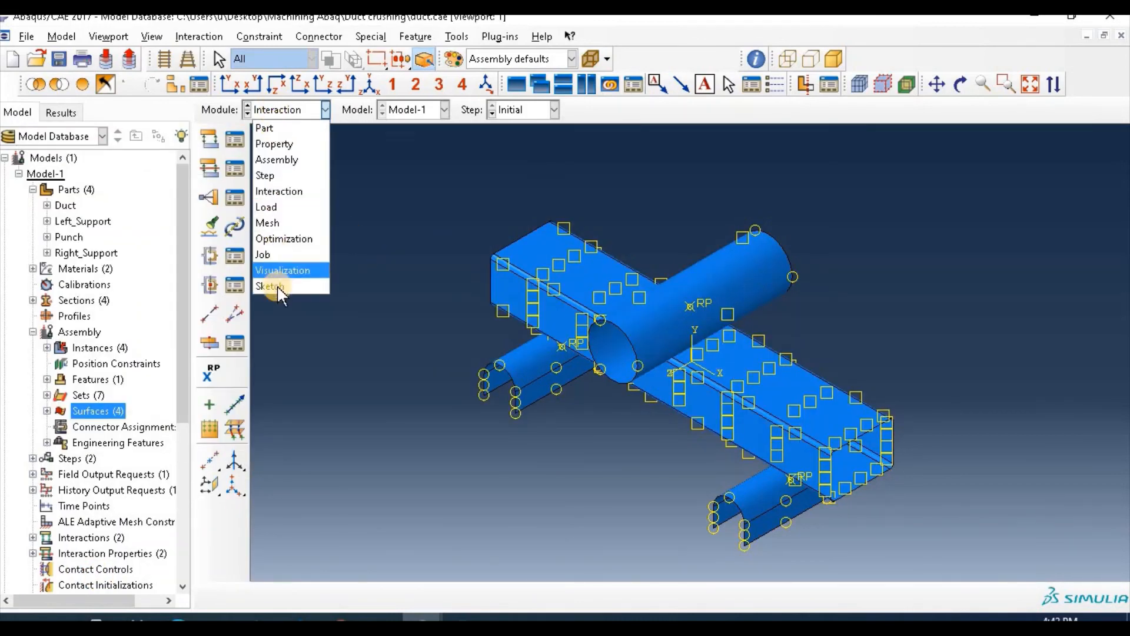
left_click(291, 255)
left_click(235, 139)
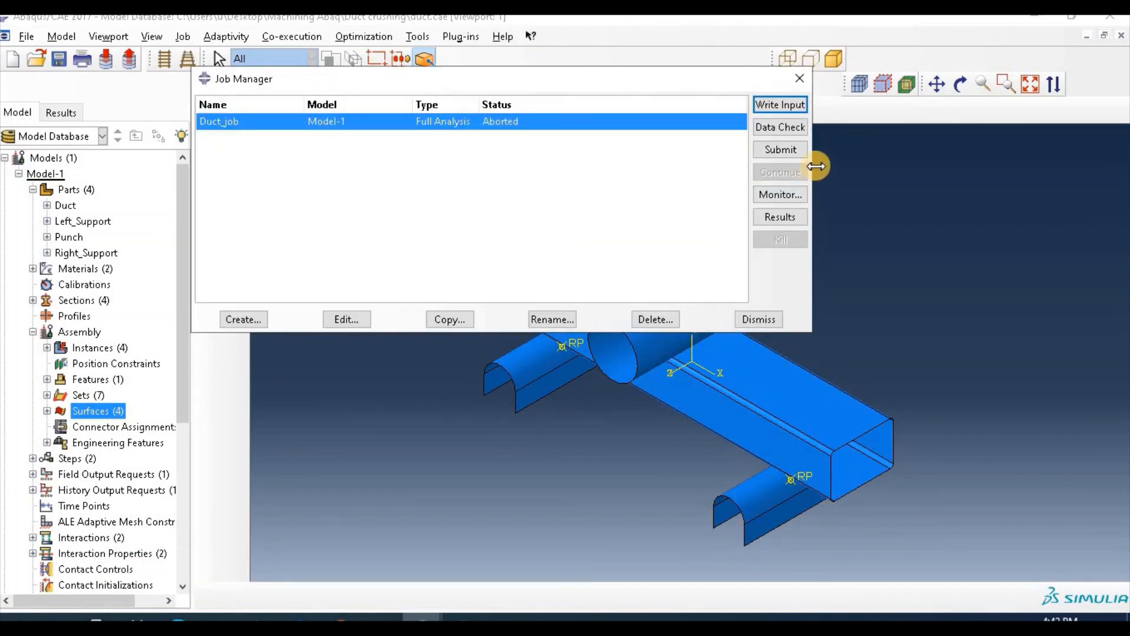
left_click(790, 152)
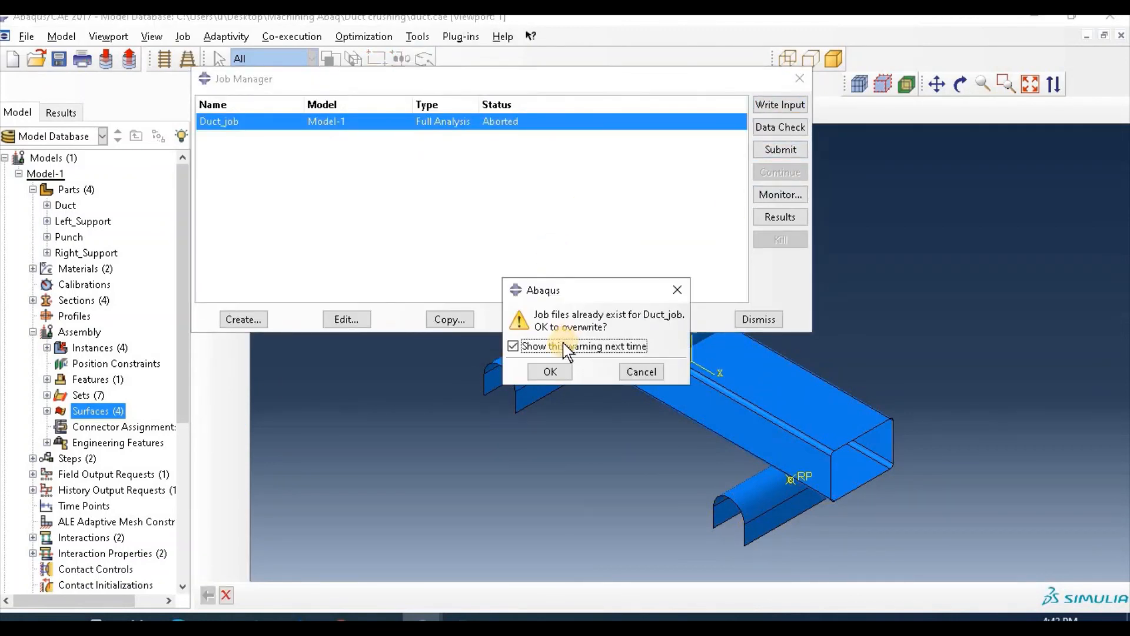
left_click(550, 372)
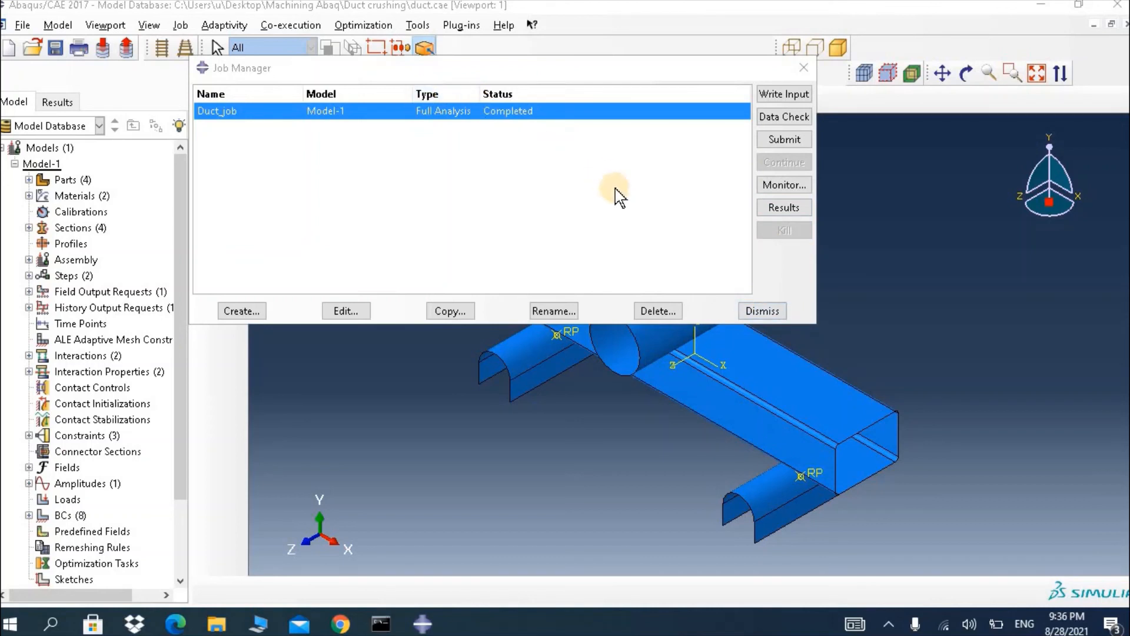
left_click(761, 312)
Check the global seed size used for the Left_Support part in the Mesh module
left_click(282, 100)
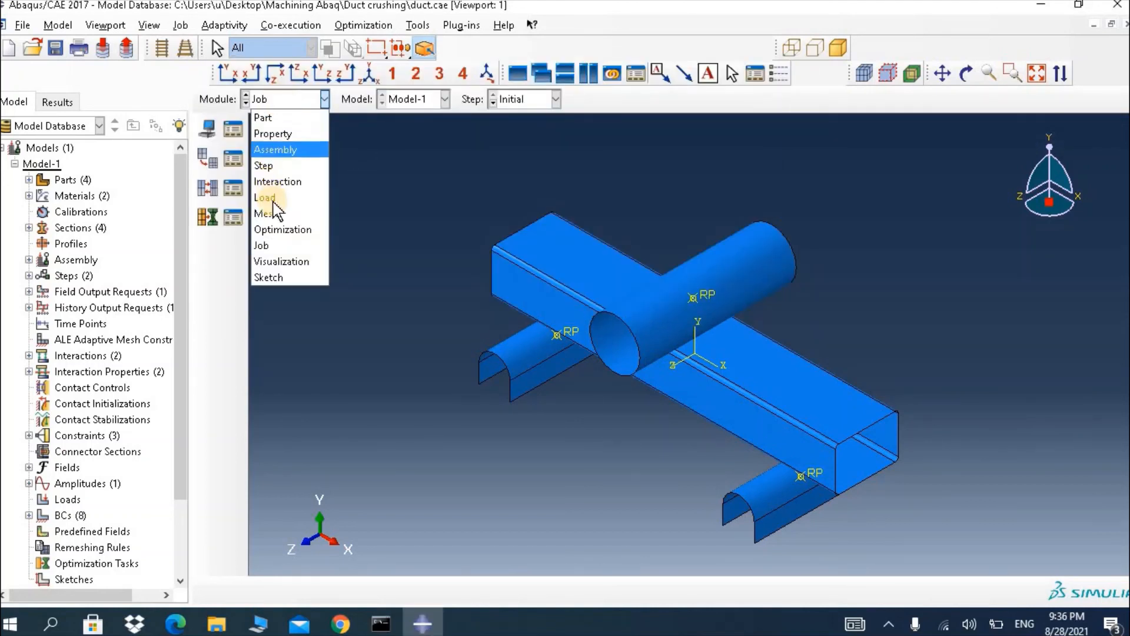
left_click(277, 217)
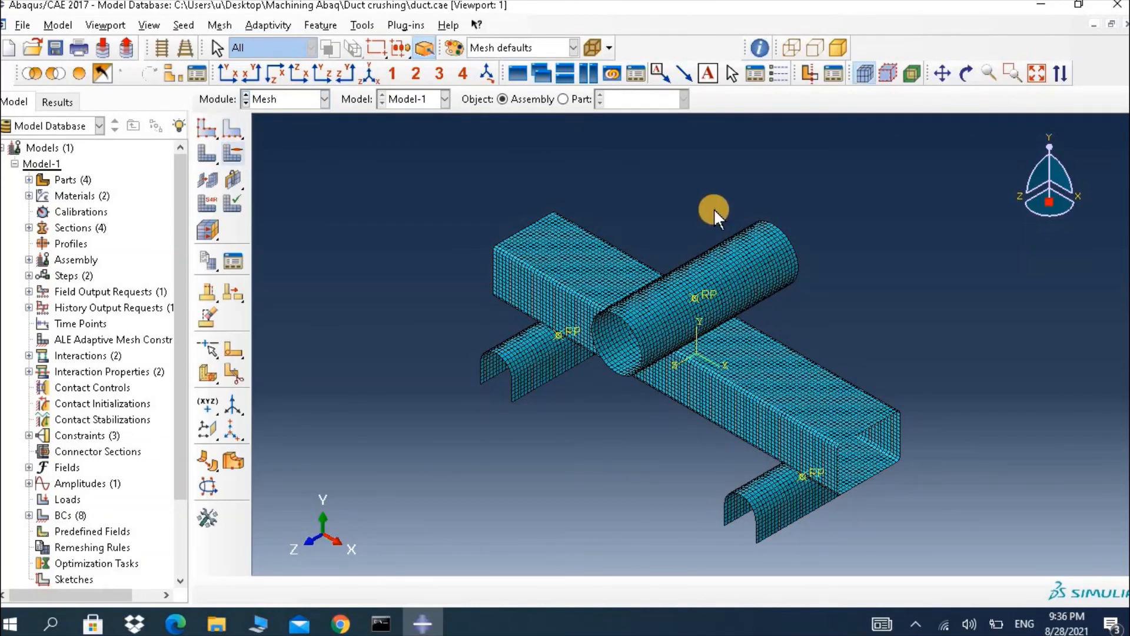
left_click(564, 99)
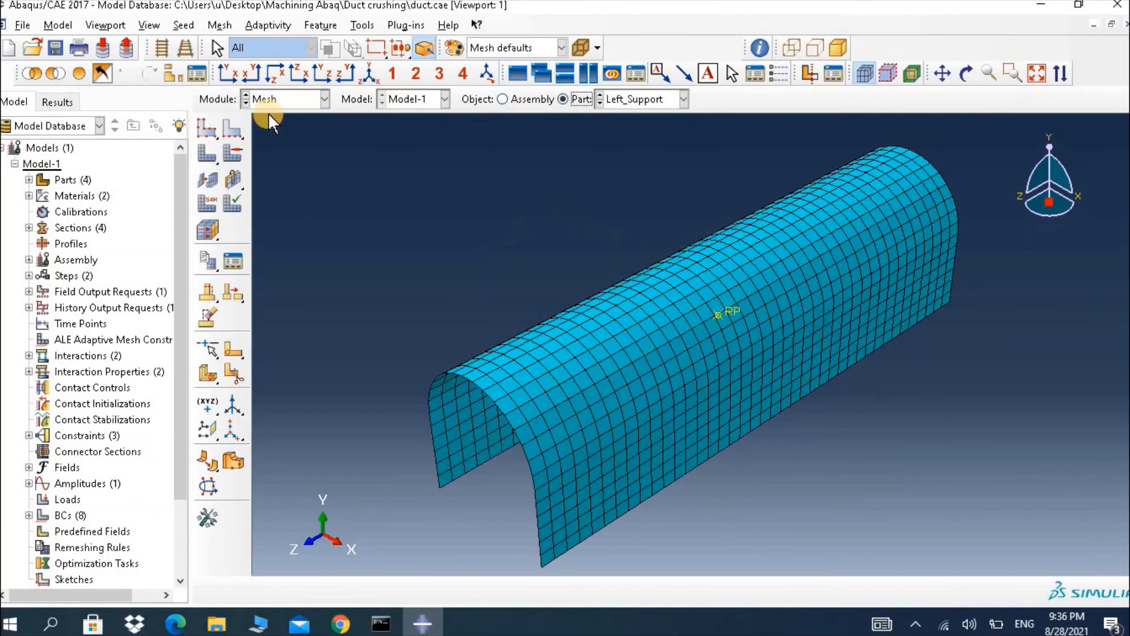
left_click(205, 128)
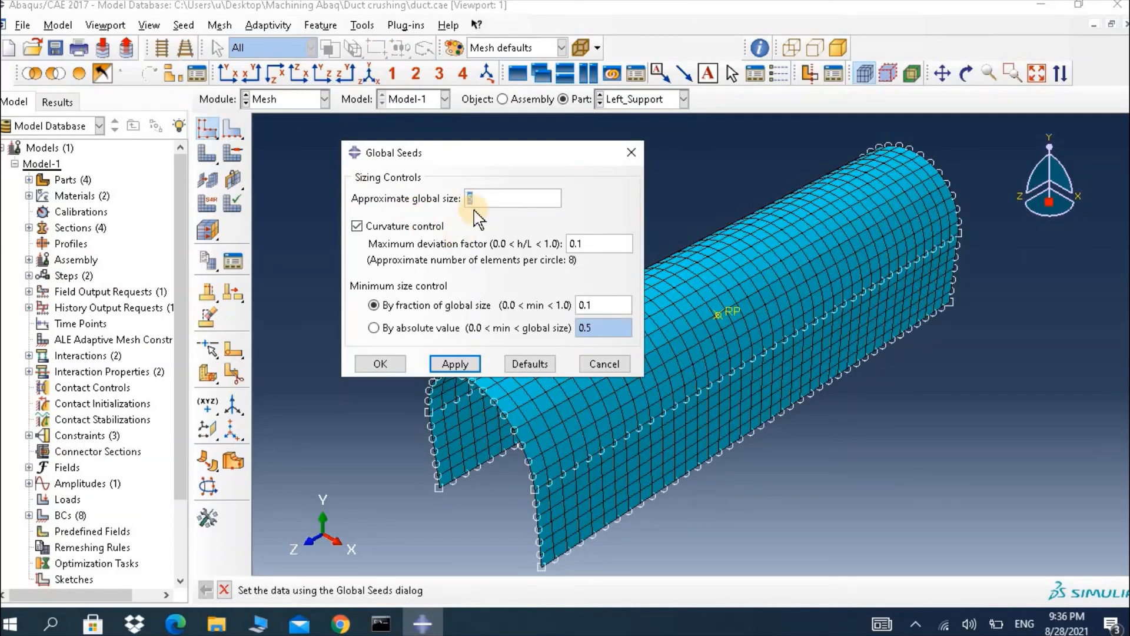
left_click(381, 364)
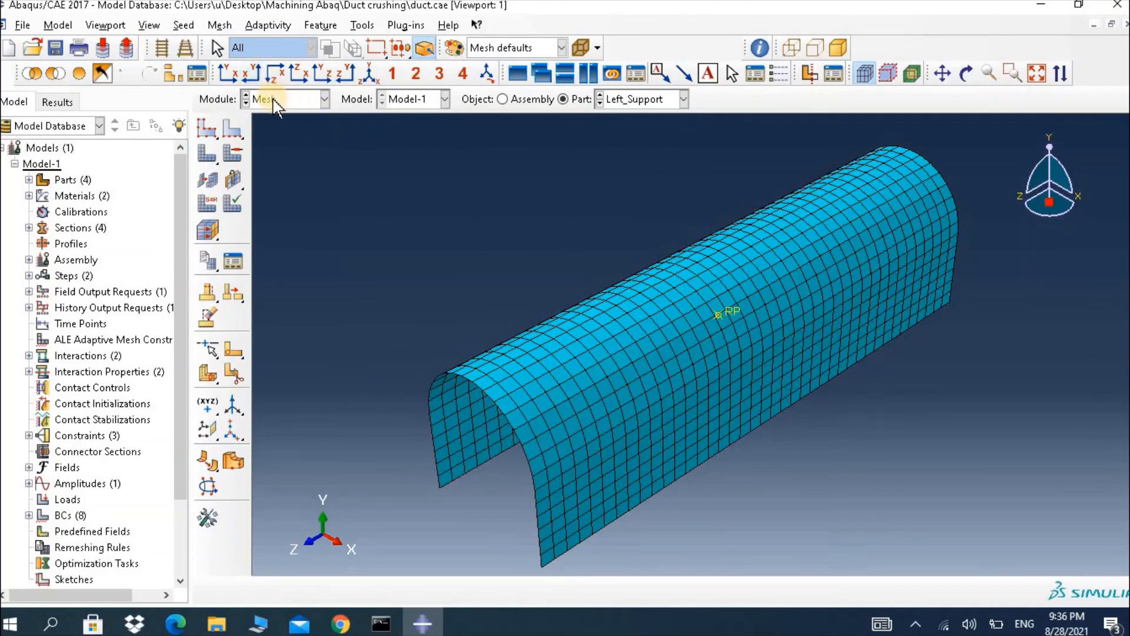
Open the results of Duct_job, view the undeformed shape and plot the Mises stress contours on the deformed shape
left_click(275, 101)
left_click(280, 246)
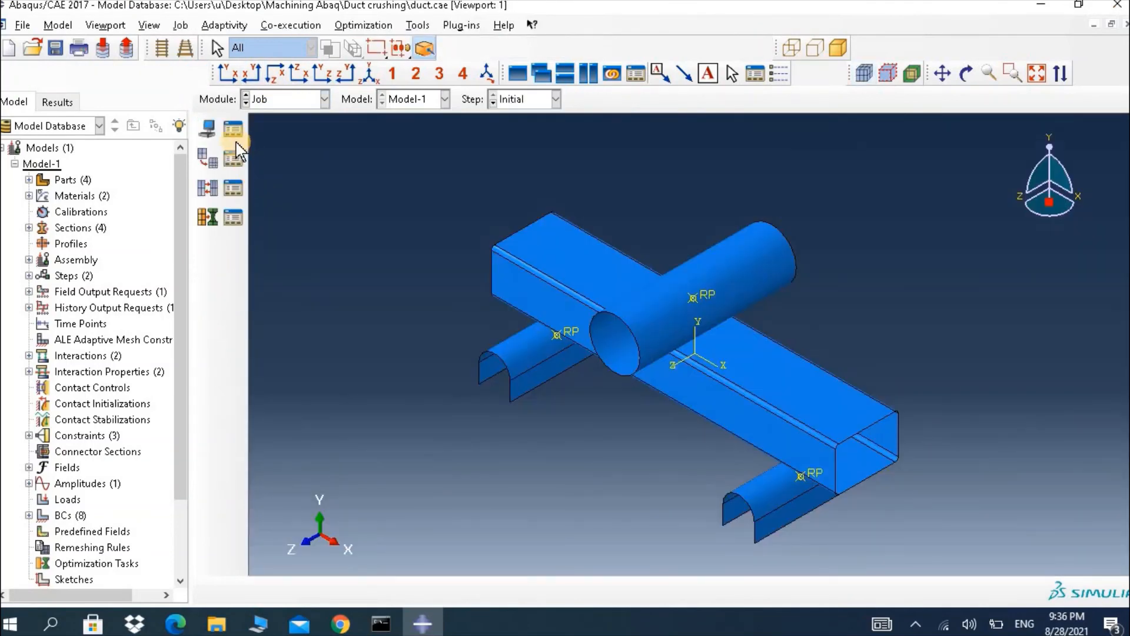
left_click(234, 131)
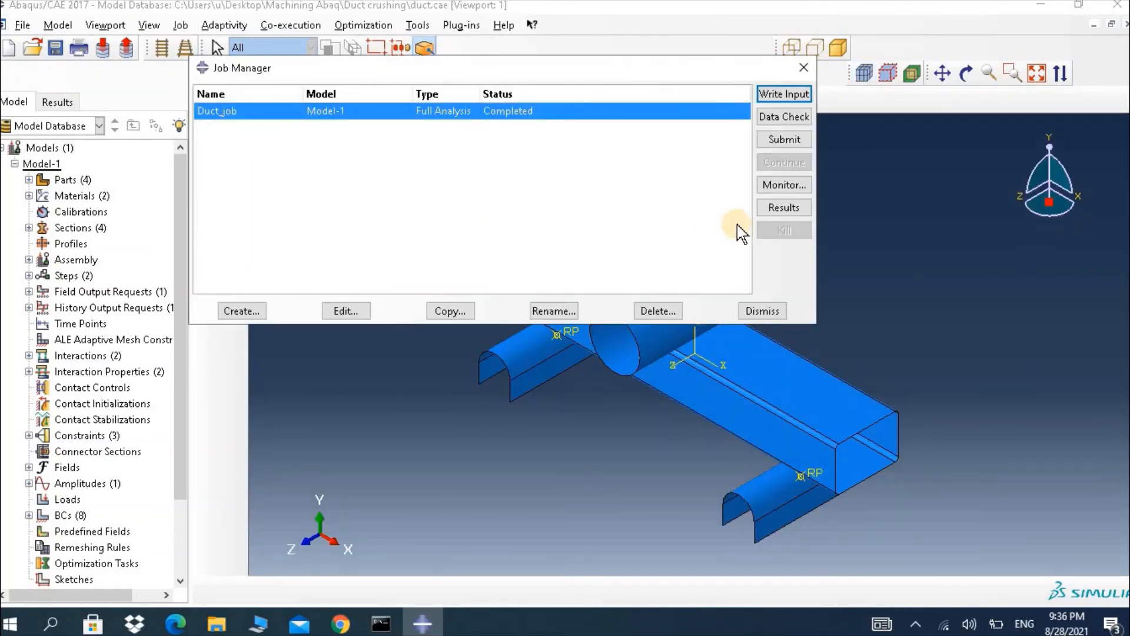
left_click(783, 210)
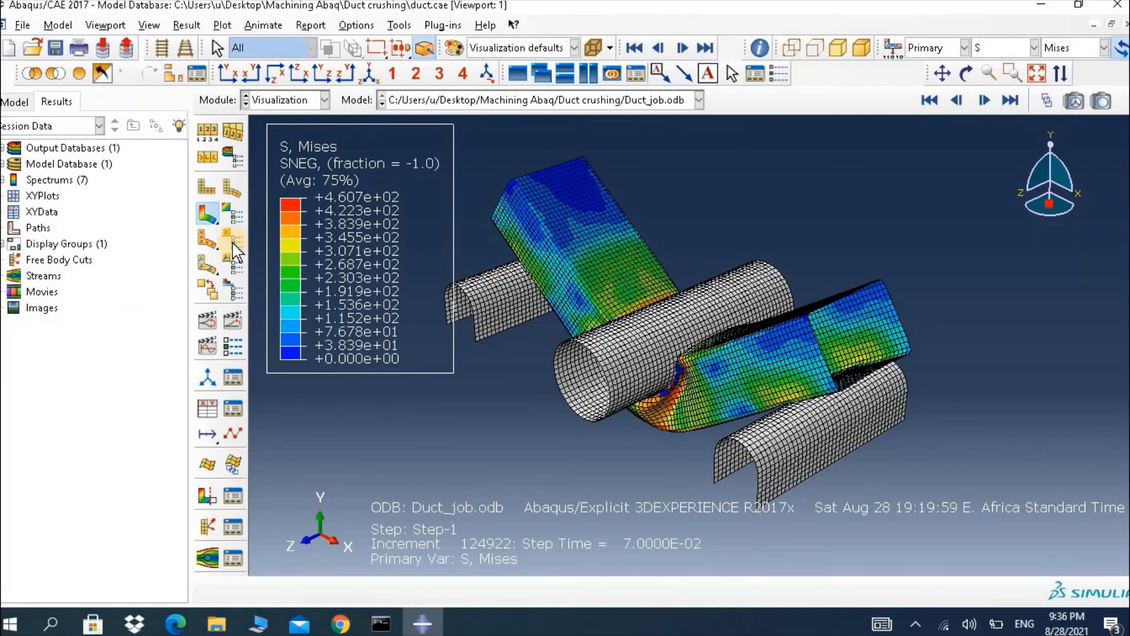
left_click(205, 188)
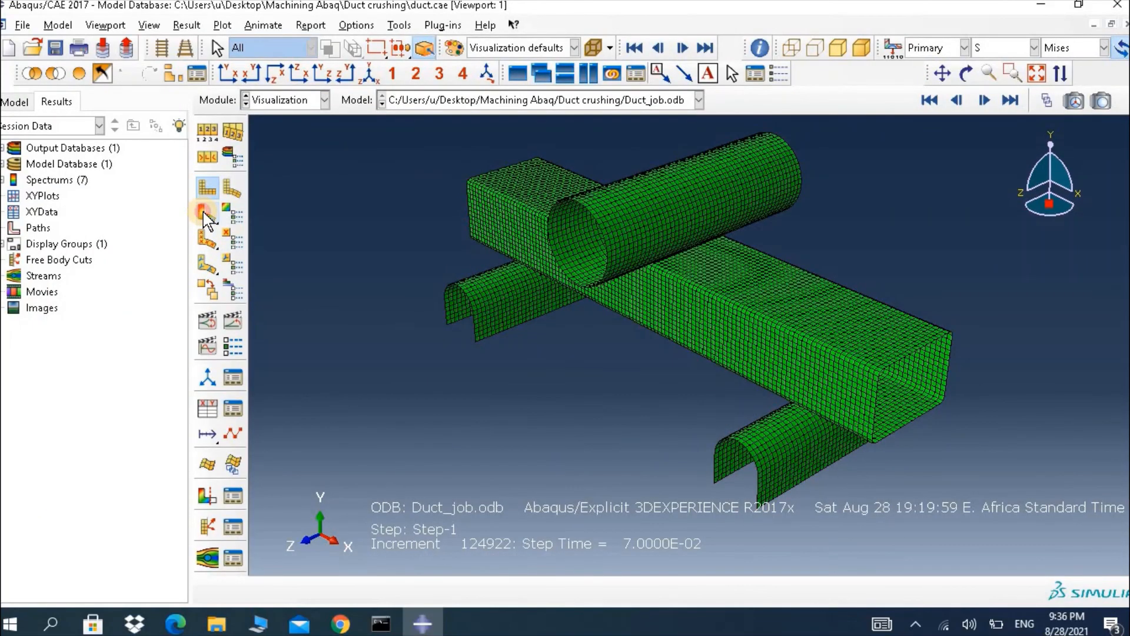
left_click(204, 214)
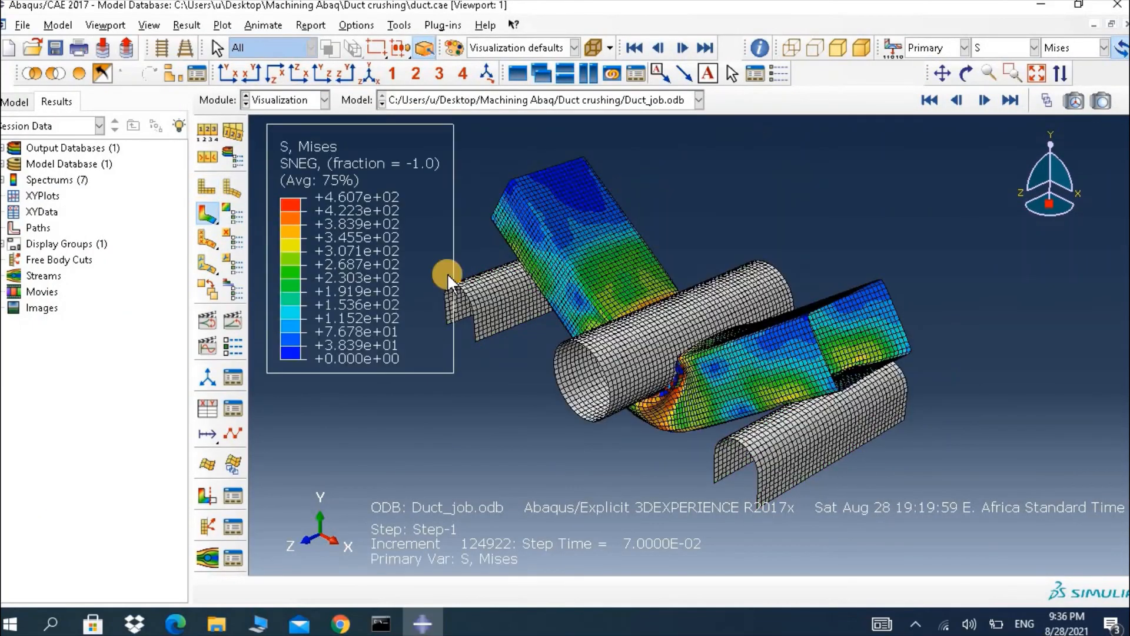
Animate the duct results over the time history and display the PEEQ and then the PE contours
left_click(239, 321)
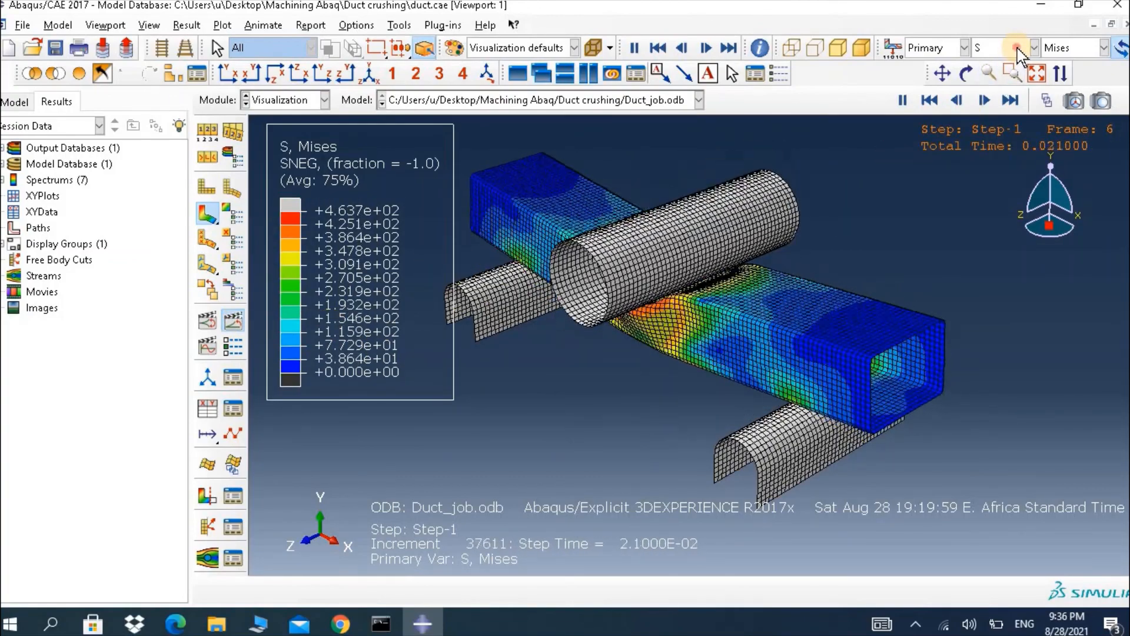
left_click(1018, 48)
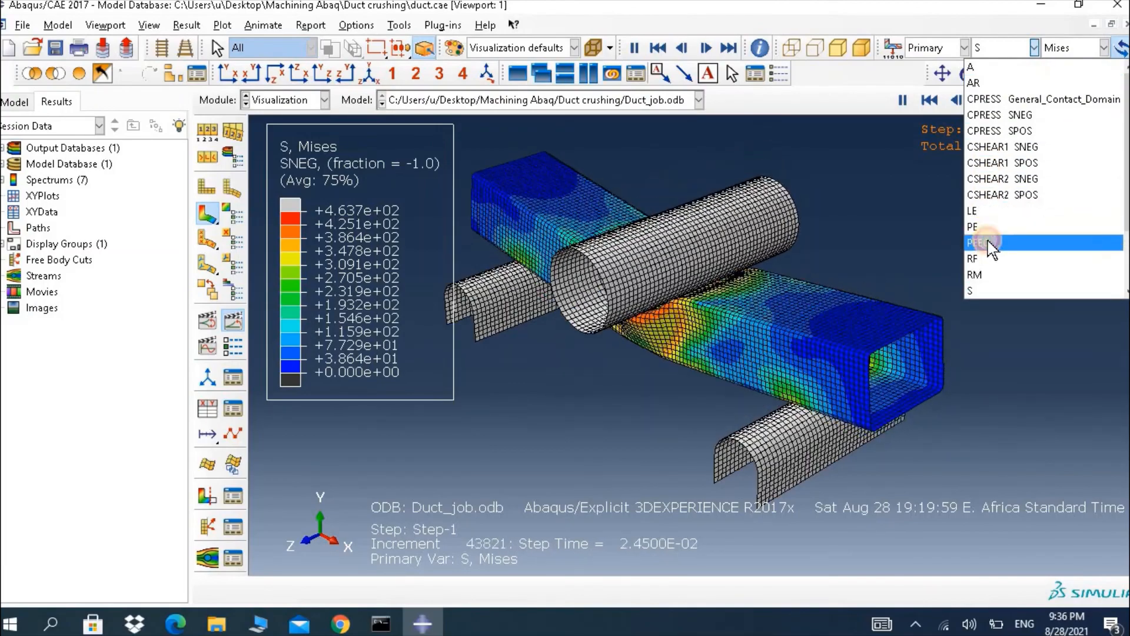
left_click(980, 242)
left_click(1007, 48)
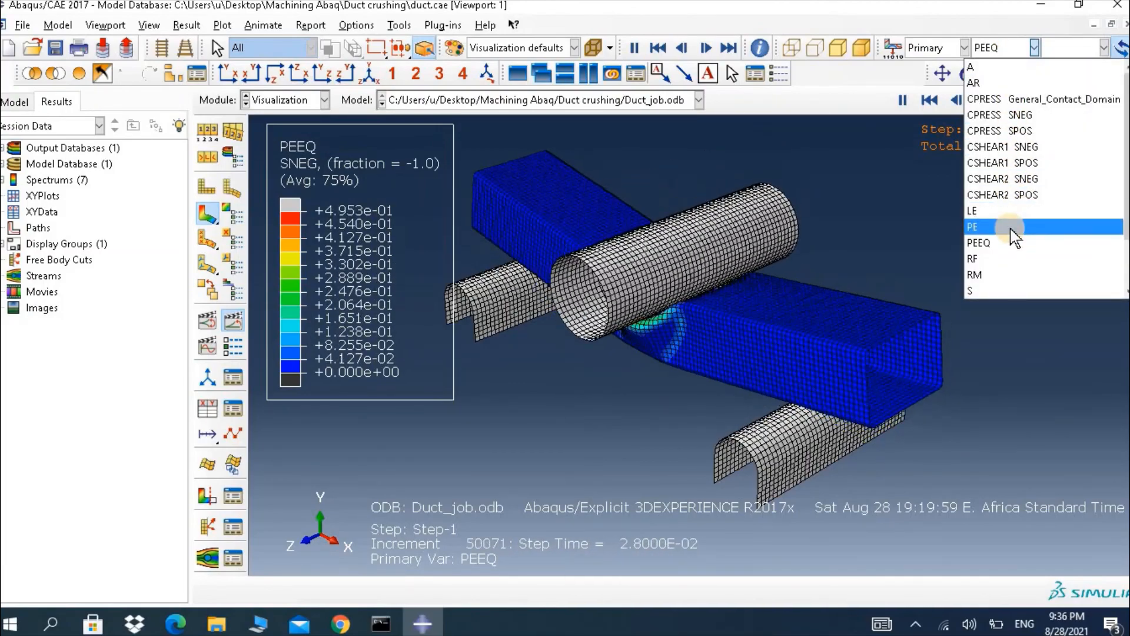
left_click(1012, 227)
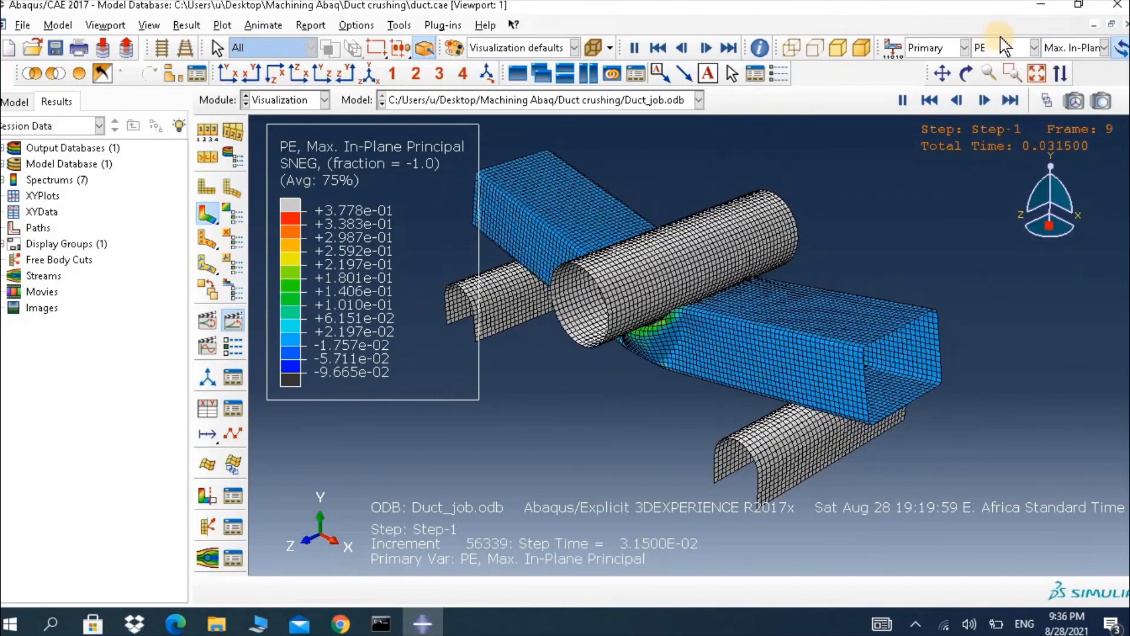
Display the reaction force RF contours on the running animation, and return the plotted variable to S, Mises
left_click(1005, 47)
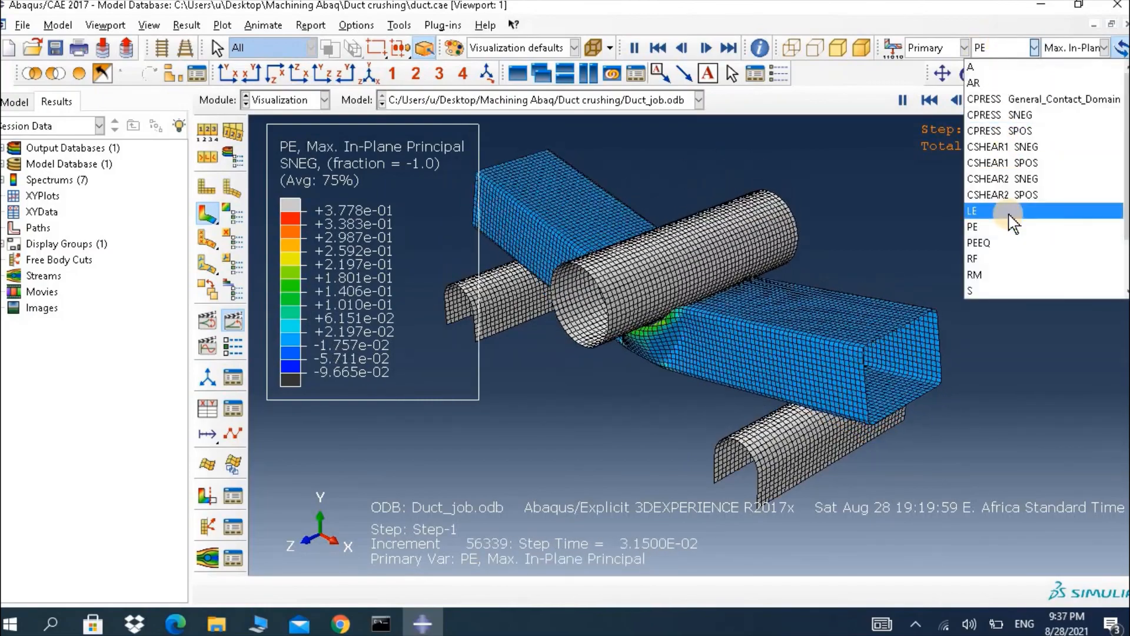
scroll(1011, 223, "down", 2)
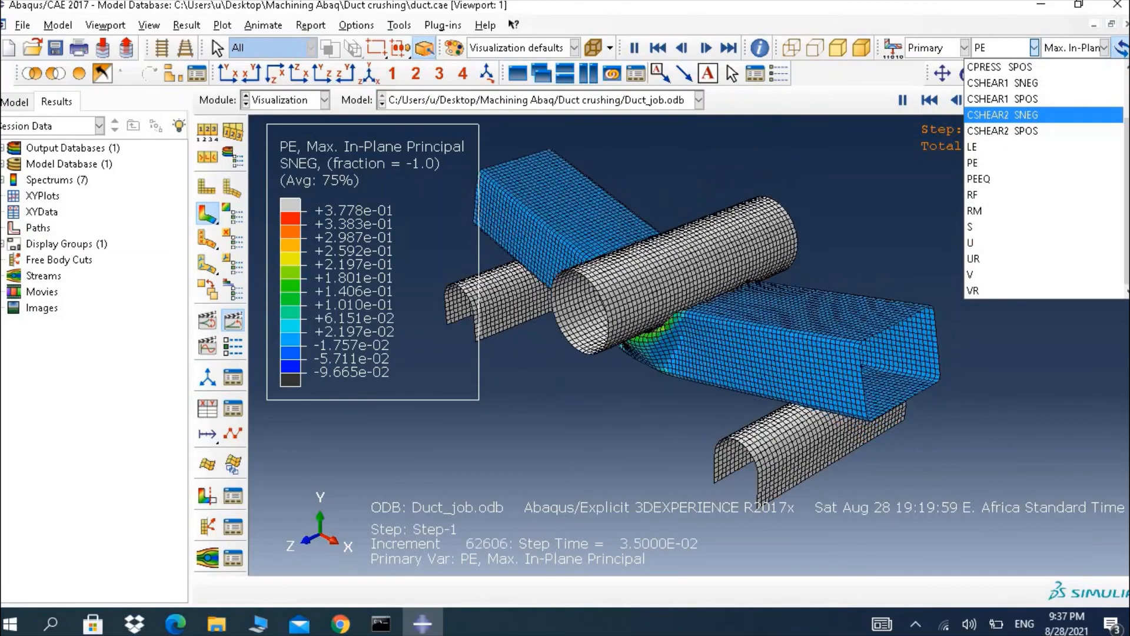
left_click(1020, 197)
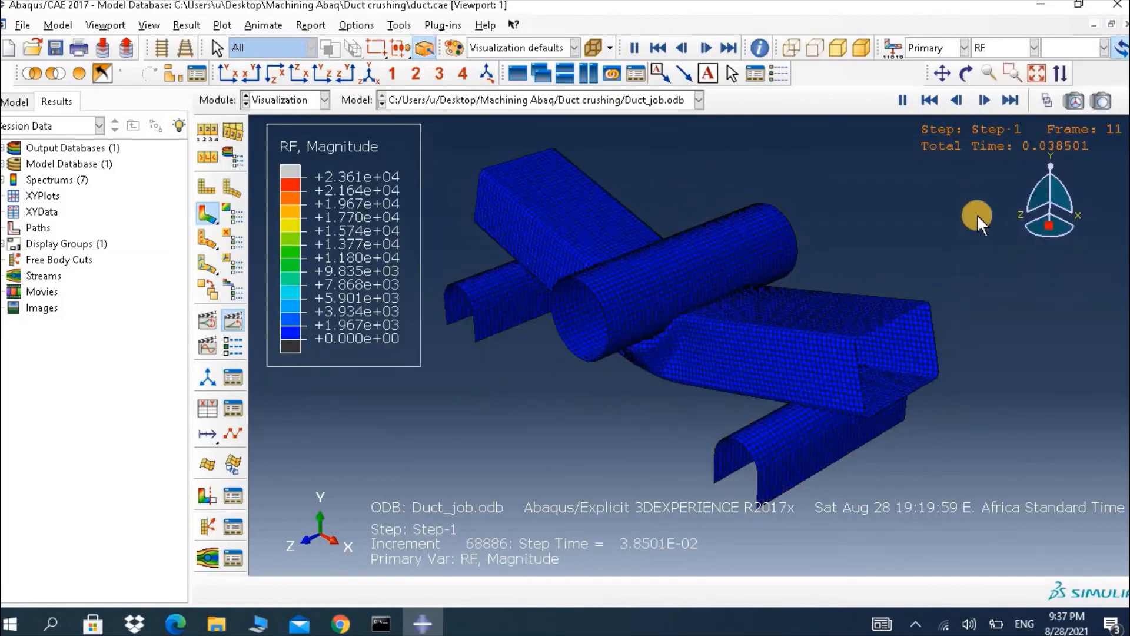
left_click(1009, 50)
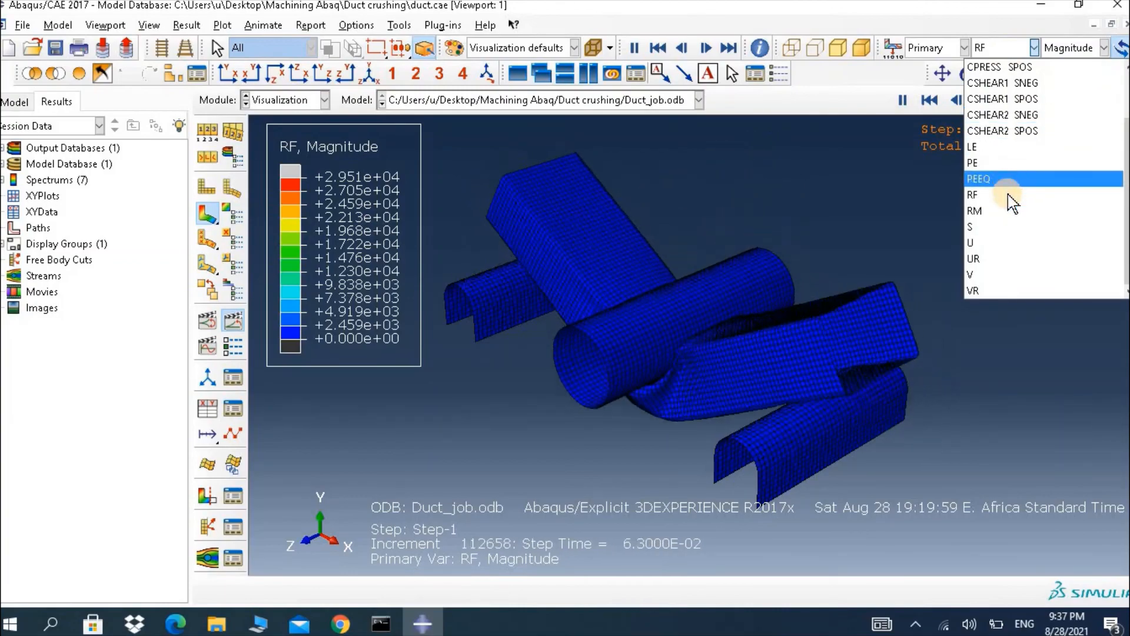
left_click(1007, 227)
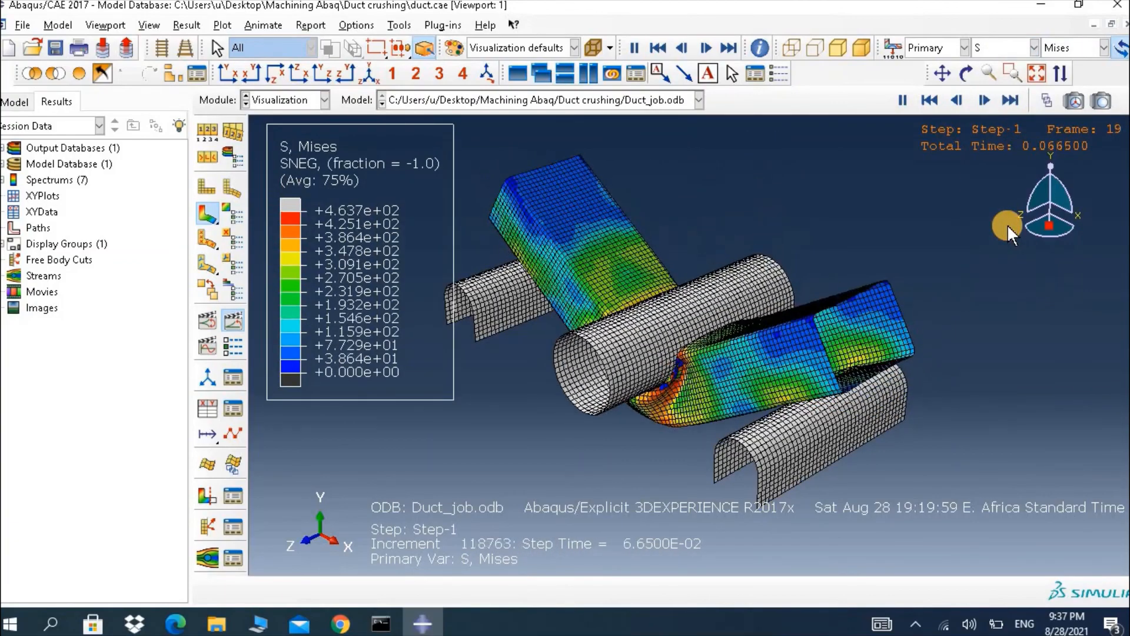